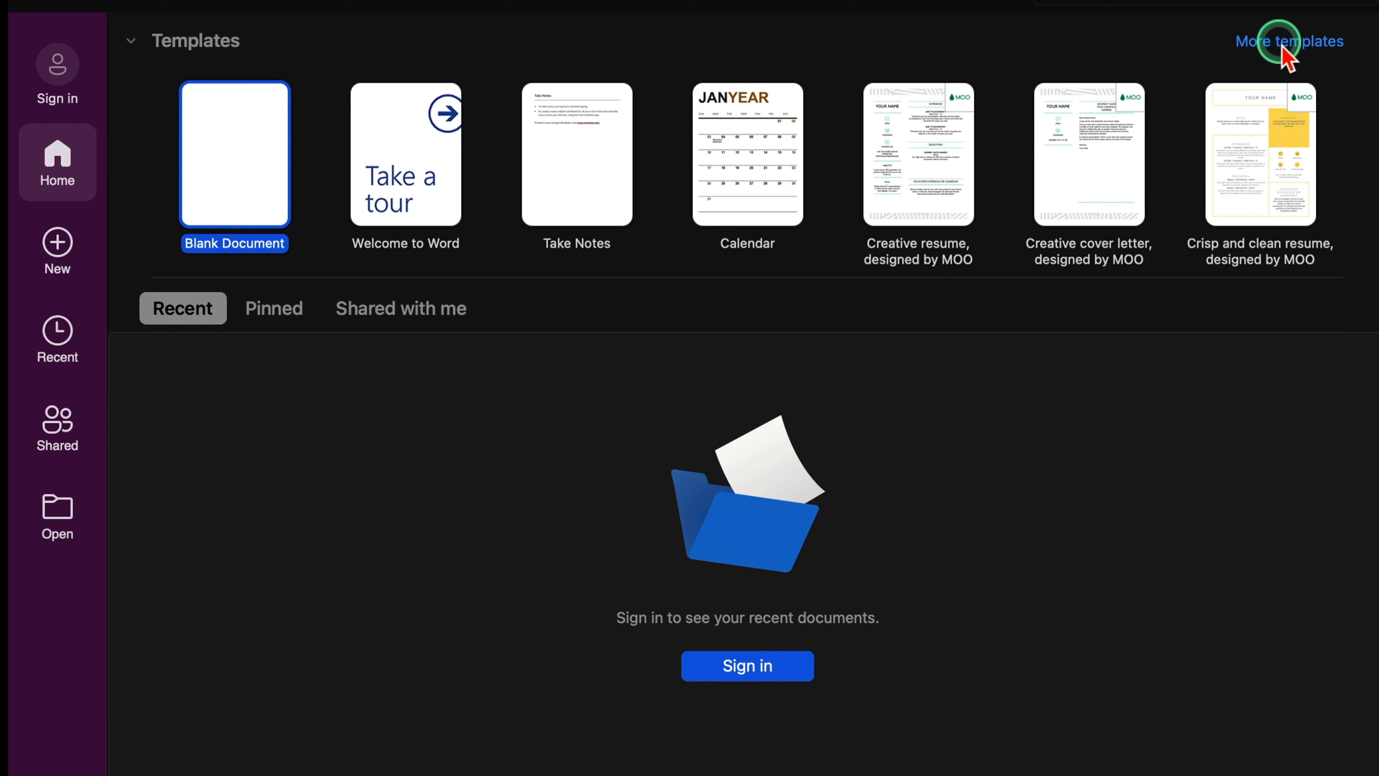
Create a new blank document from the full template gallery.
{"action": "left_click", "coordinate": [1278, 42]}
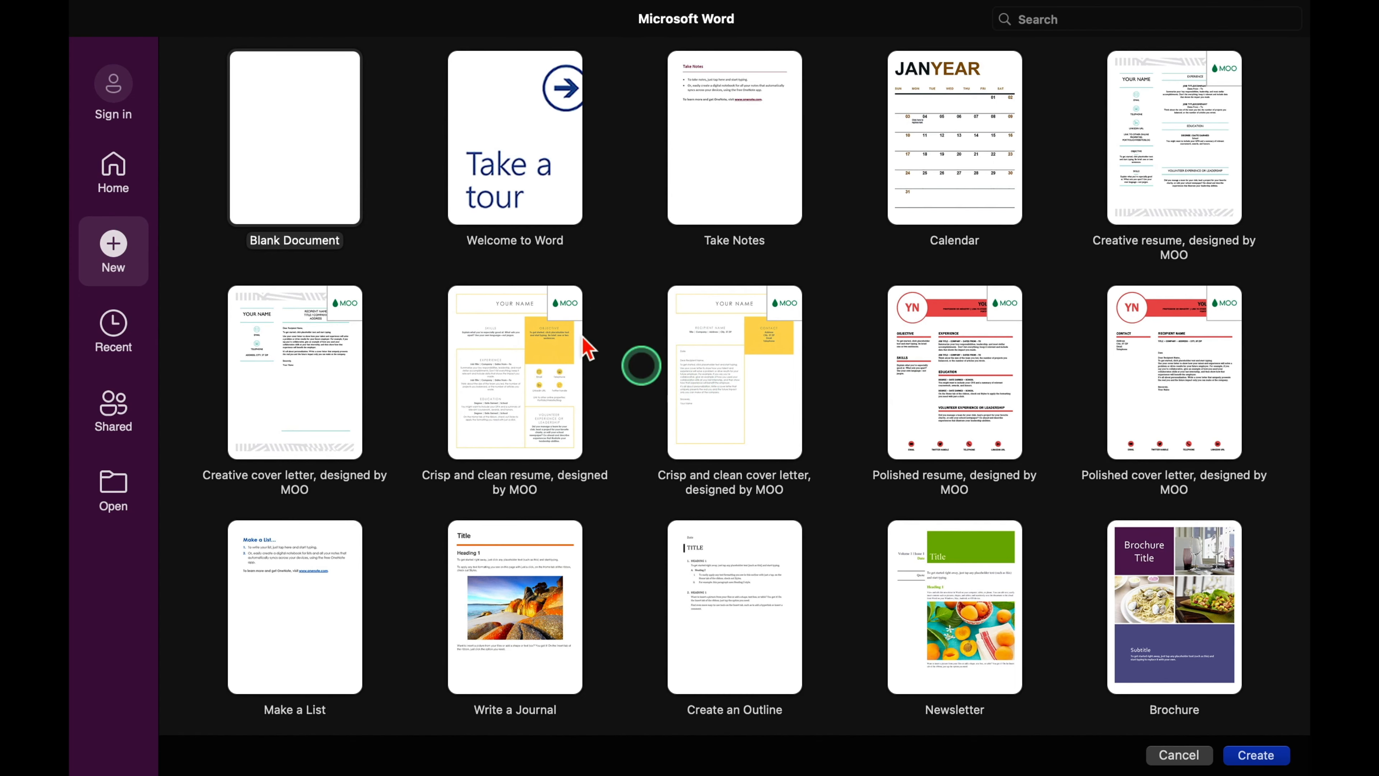
{"action": "left_click", "coordinate": [267, 132]}
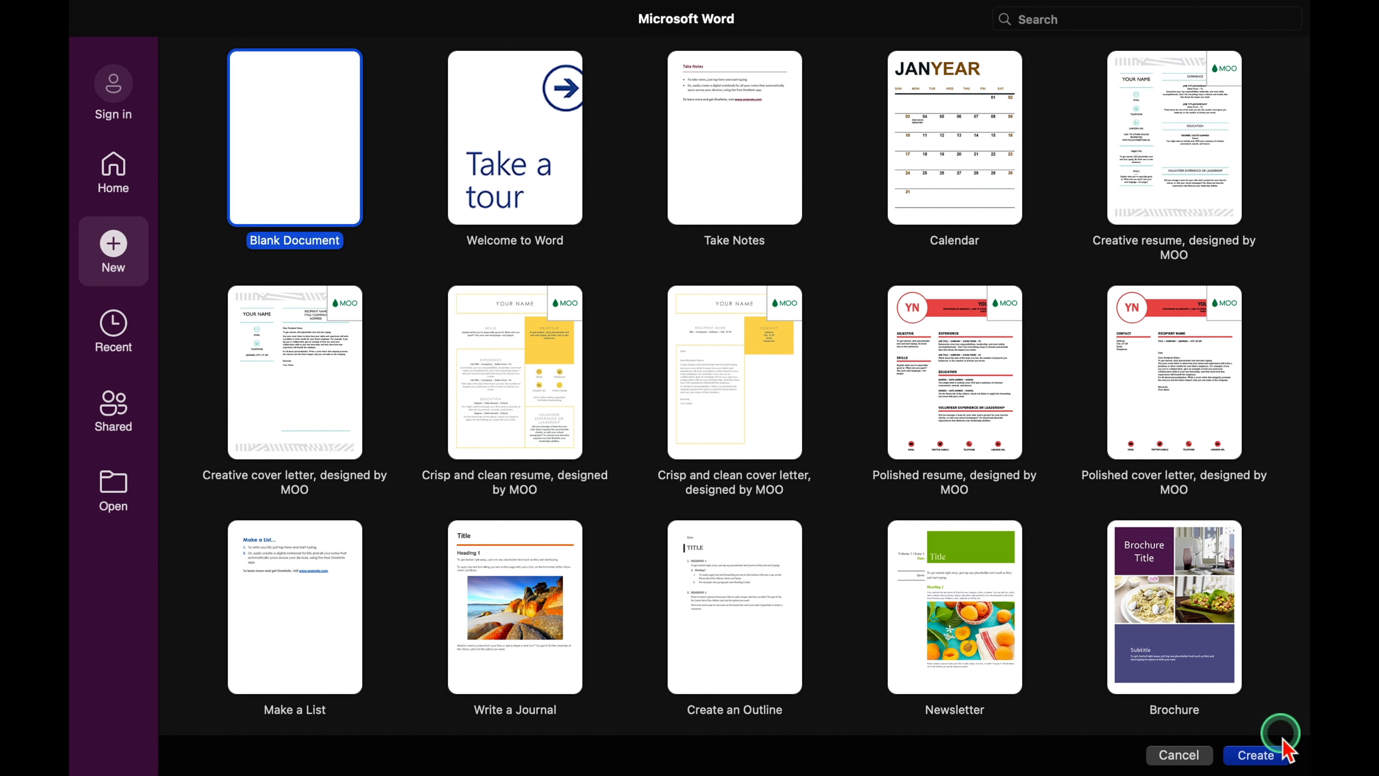
{"action": "left_click", "coordinate": [1259, 756]}
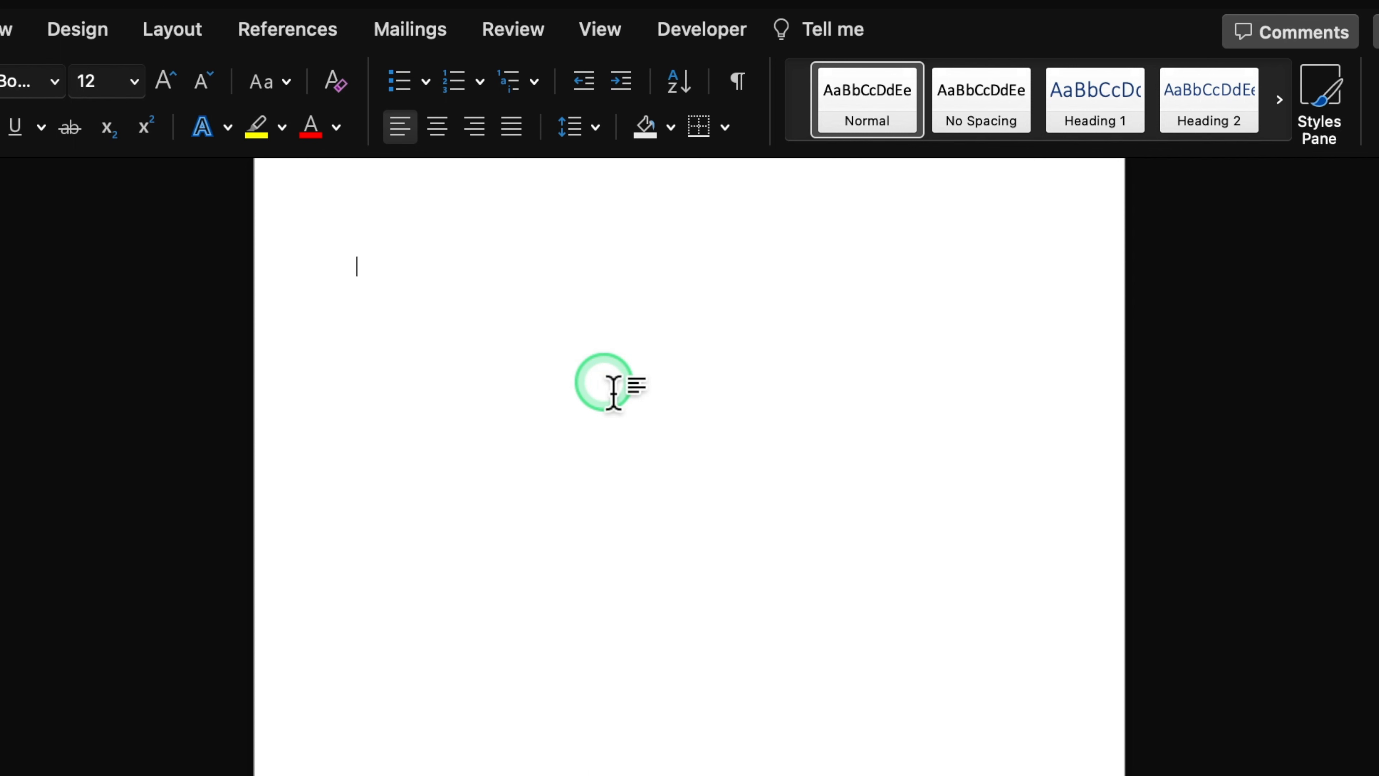
Write "Hi, how are you" in the document and erase it again.
{"action": "type", "text": "Hi, how are you"}
{"action": "key", "text": "BackSpace"}
{"action": "key", "text": "BackSpace"}
{"action": "key", "text": "BackSpace"}
{"action": "key", "text": "BackSpace"}
{"action": "key", "text": "BackSpace"}
{"action": "key", "text": "BackSpace"}
{"action": "key", "text": "BackSpace"}
{"action": "key", "text": "BackSpace"}
{"action": "key", "text": "BackSpace"}
{"action": "key", "text": "BackSpace"}
{"action": "key", "text": "BackSpace"}
{"action": "key", "text": "BackSpace"}
{"action": "key", "text": "BackSpace"}
{"action": "key", "text": "BackSpace"}
{"action": "key", "text": "BackSpace"}
Generate sample paragraphs in the empty document with the =Rand() function.
{"action": "type", "text": "="}
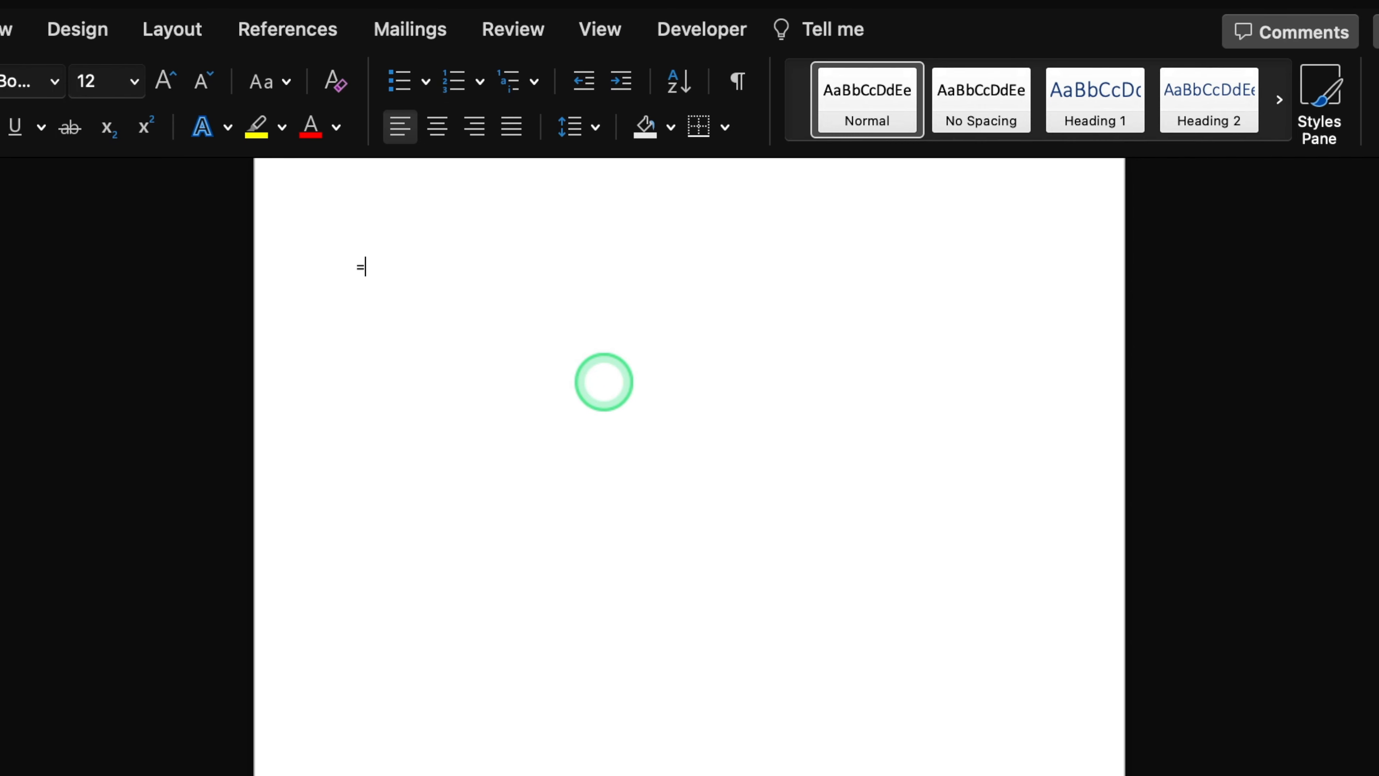
{"action": "type", "text": "Rand()"}
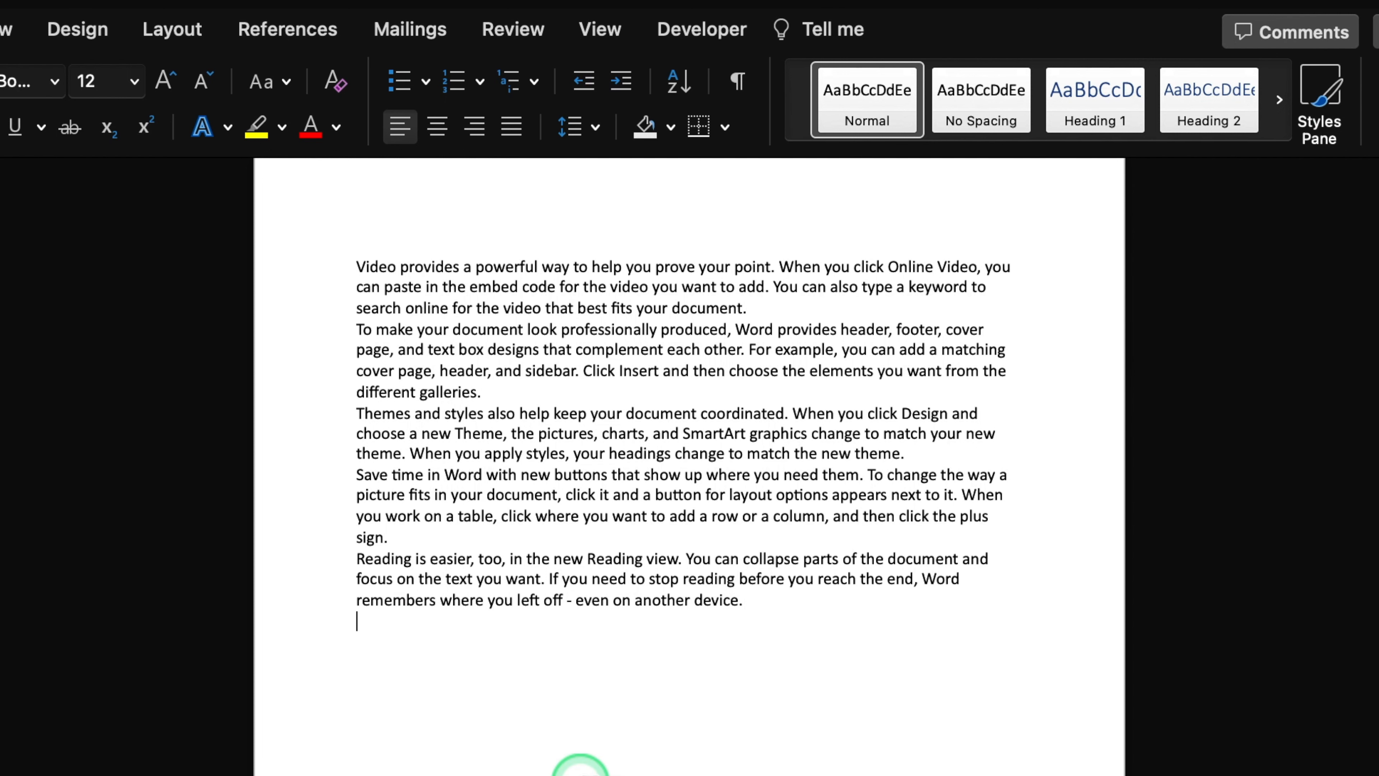
Set the page size to A4 (8.26" x 11.69").
{"action": "left_click", "coordinate": [172, 32]}
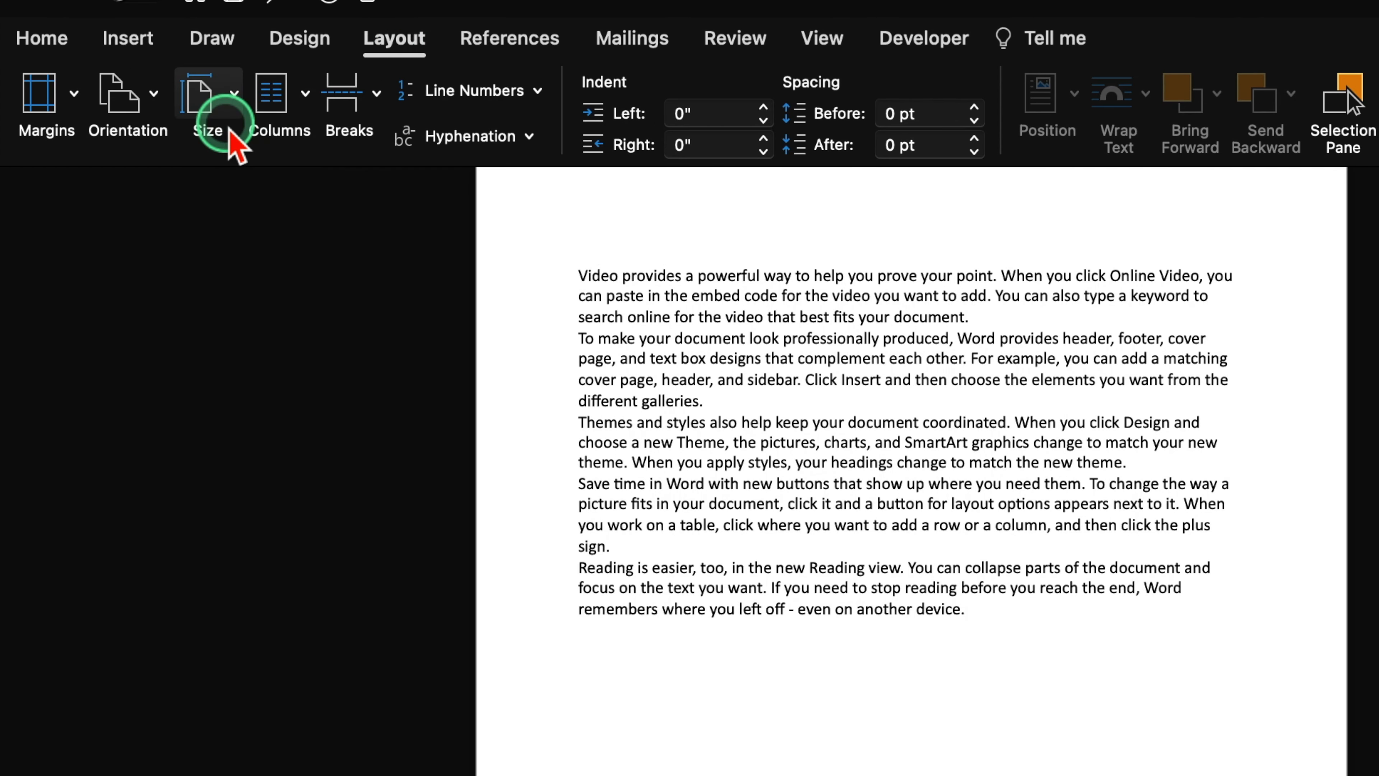
{"action": "left_click", "coordinate": [235, 95]}
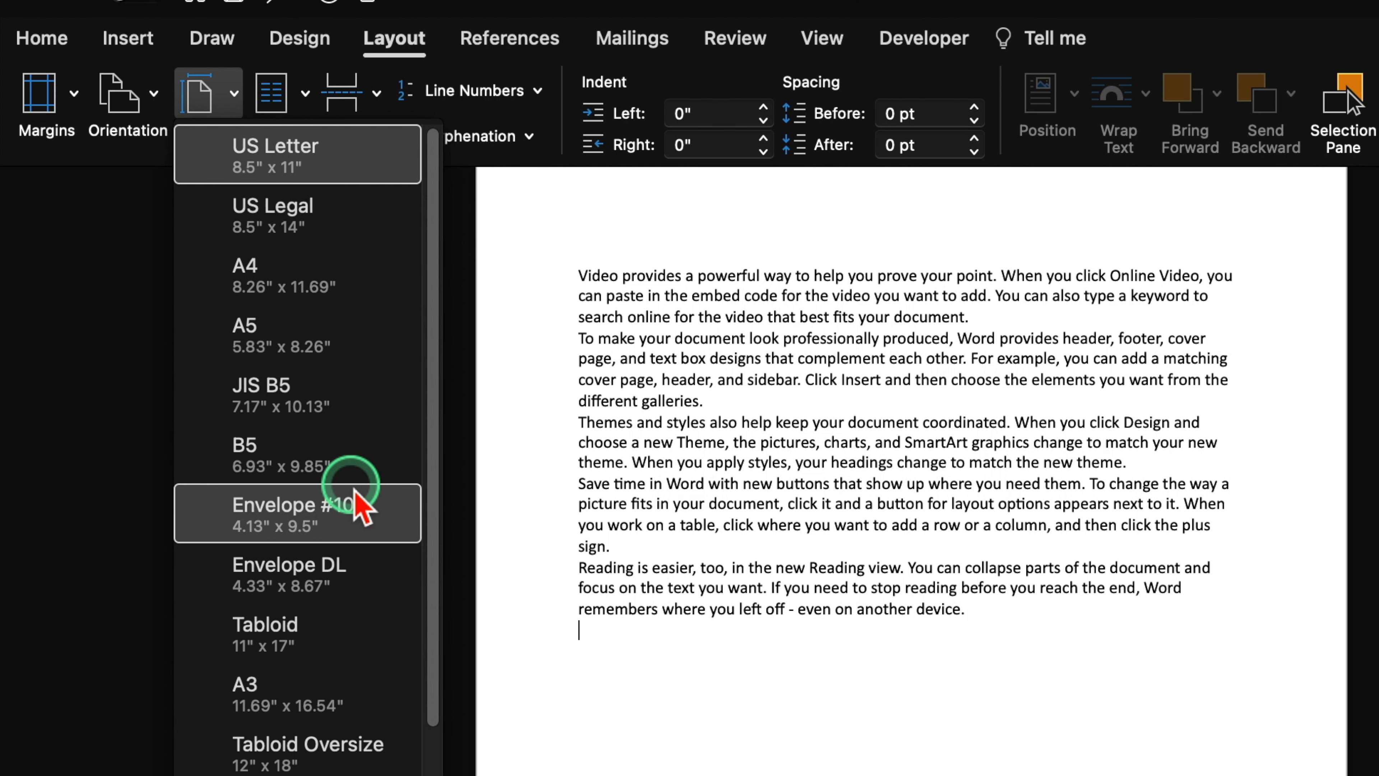
{"action": "left_click", "coordinate": [296, 280]}
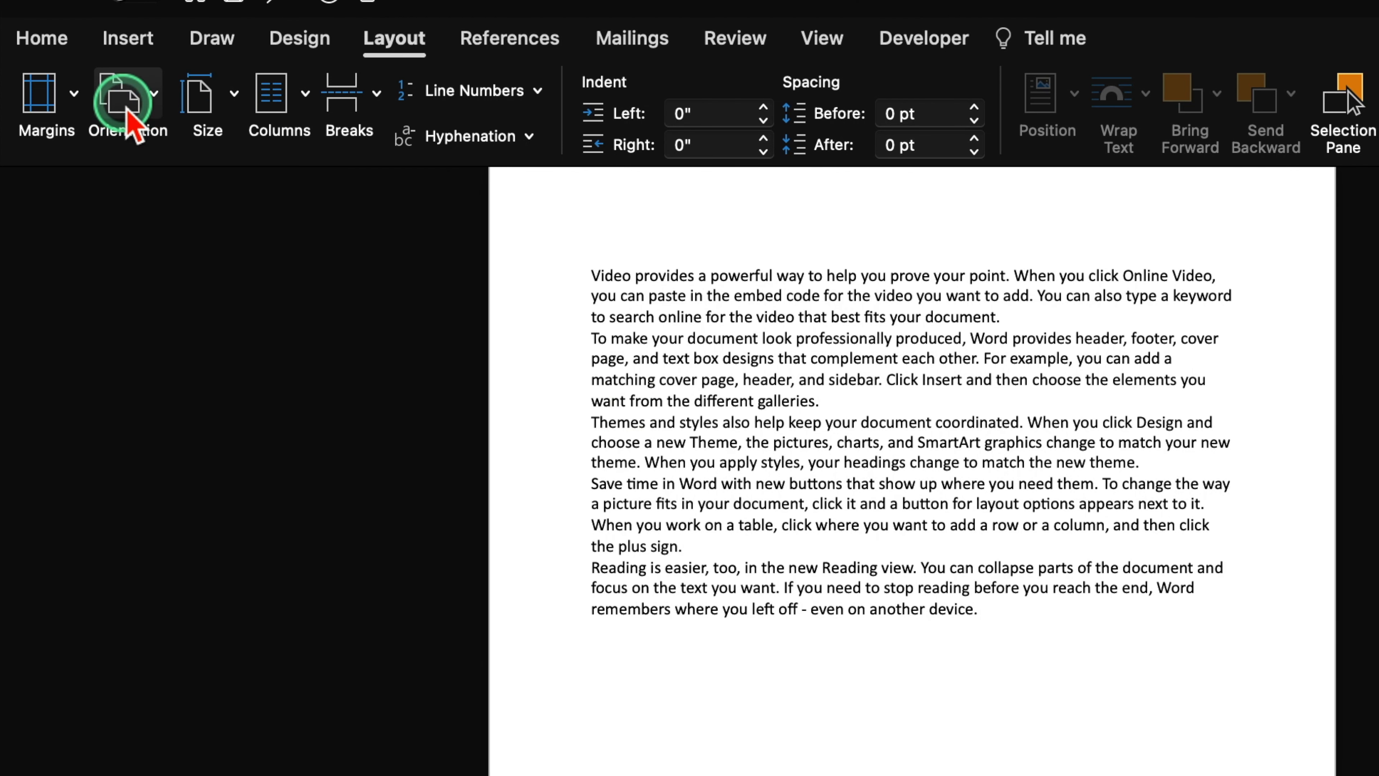
Try landscape orientation for the page and return it to portrait.
{"action": "left_click", "coordinate": [157, 98]}
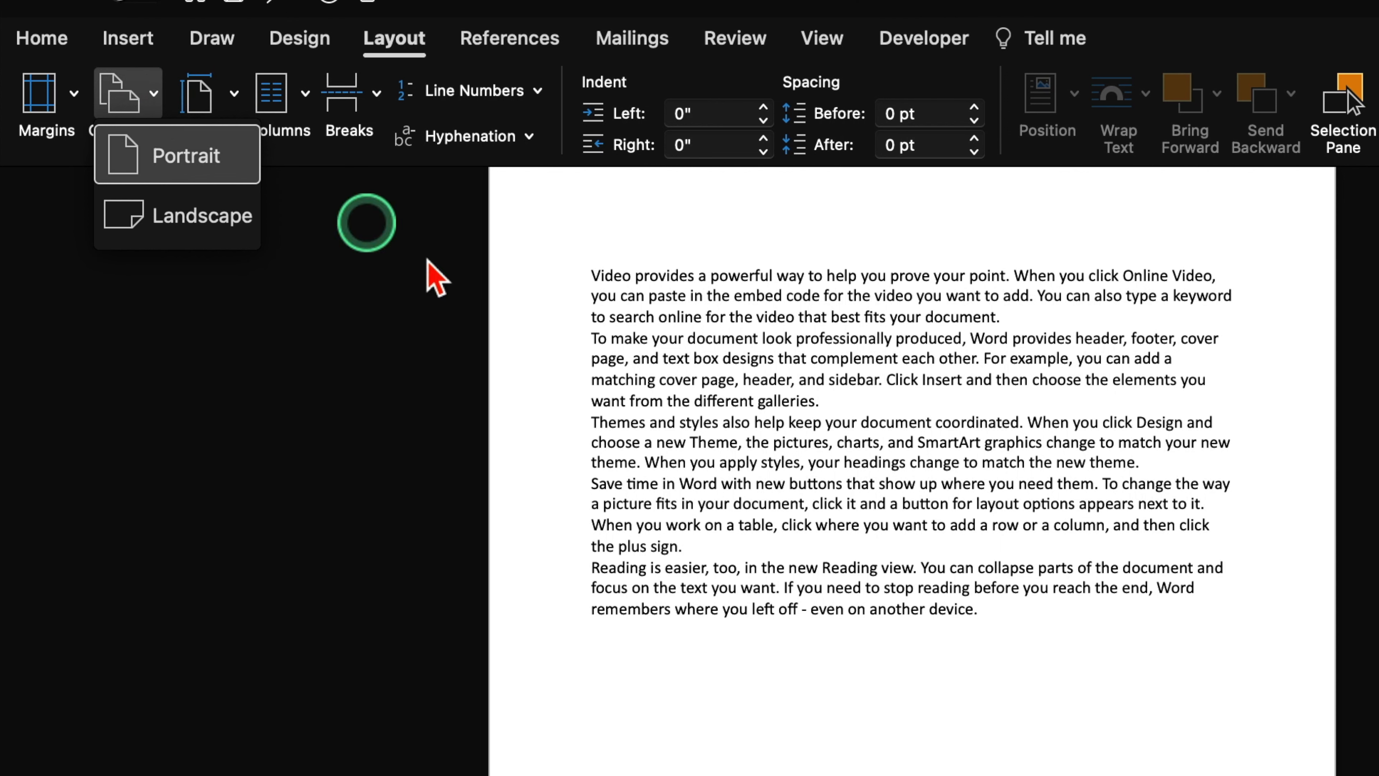
{"action": "left_click", "coordinate": [192, 217]}
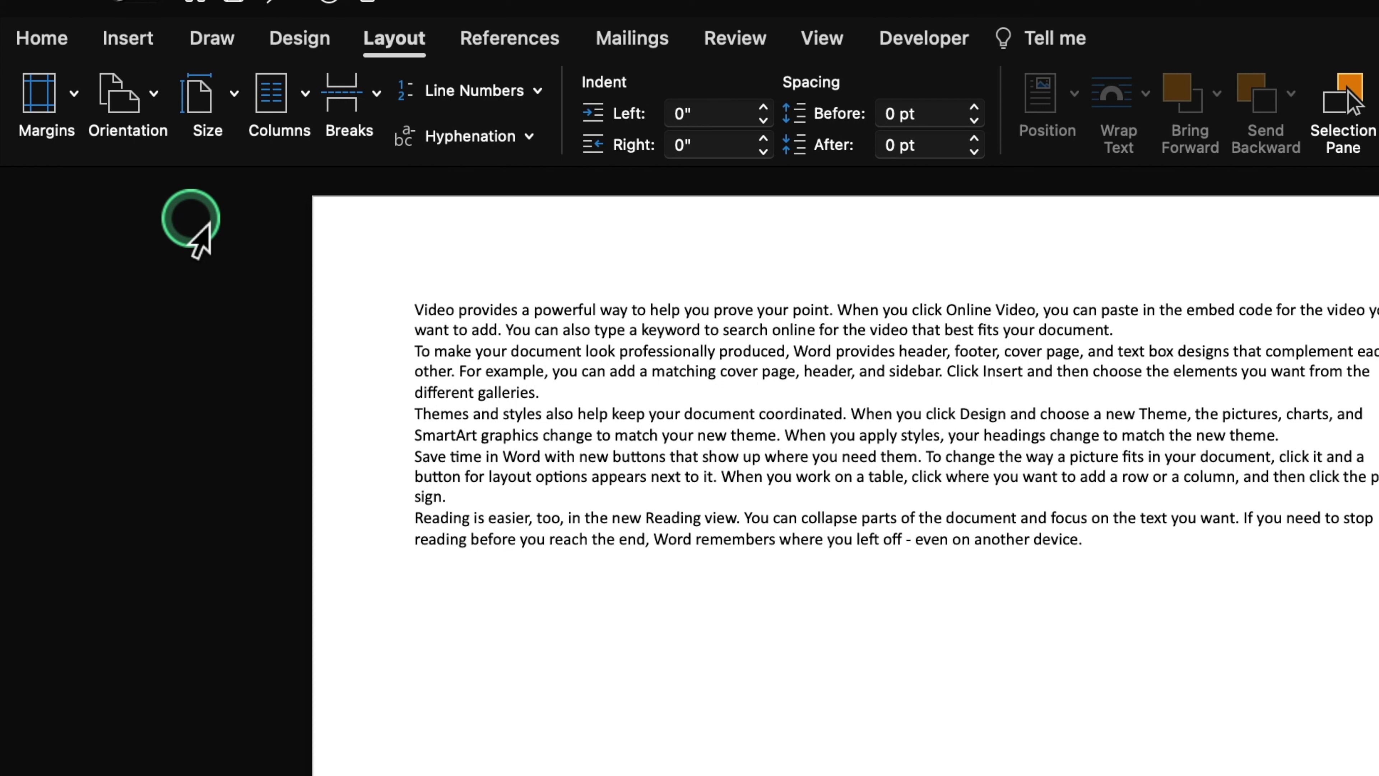
{"action": "left_click", "coordinate": [123, 101]}
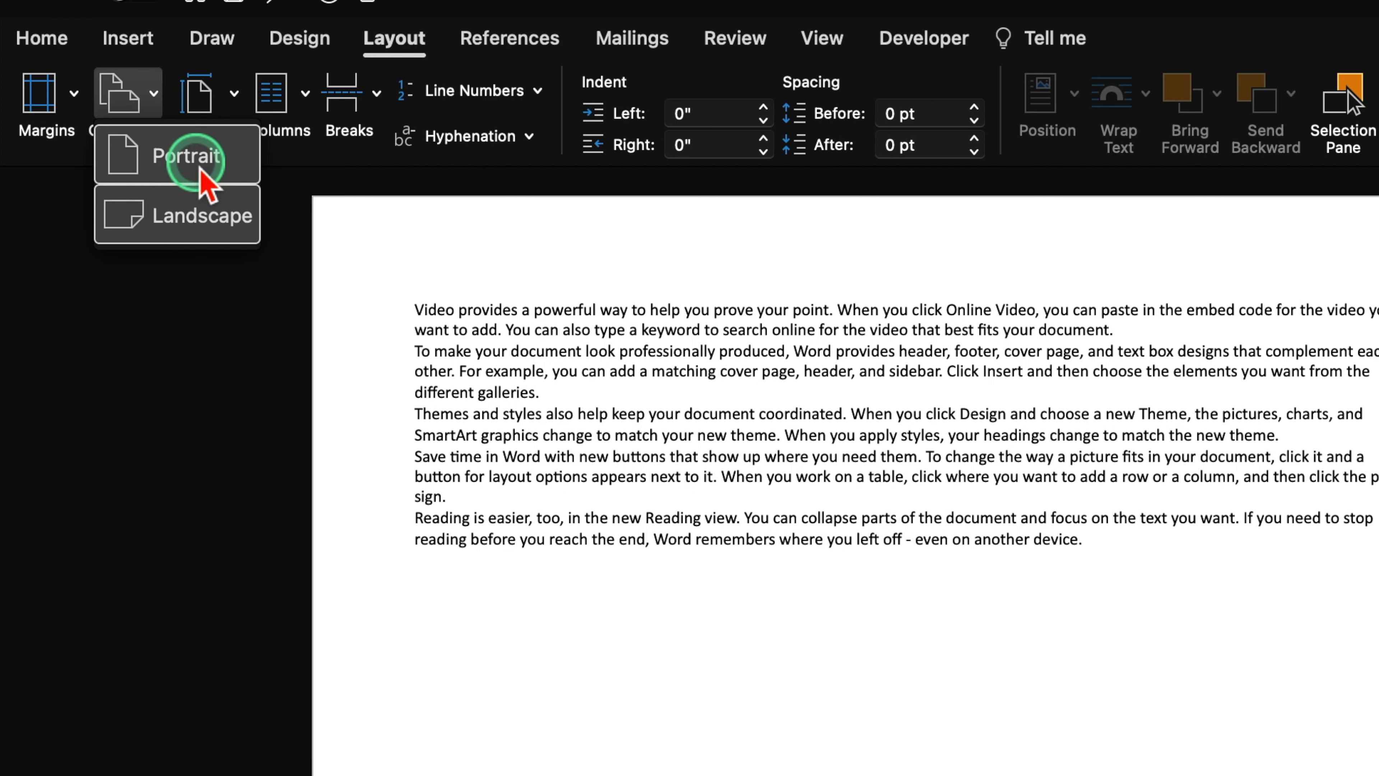
{"action": "left_click", "coordinate": [163, 155]}
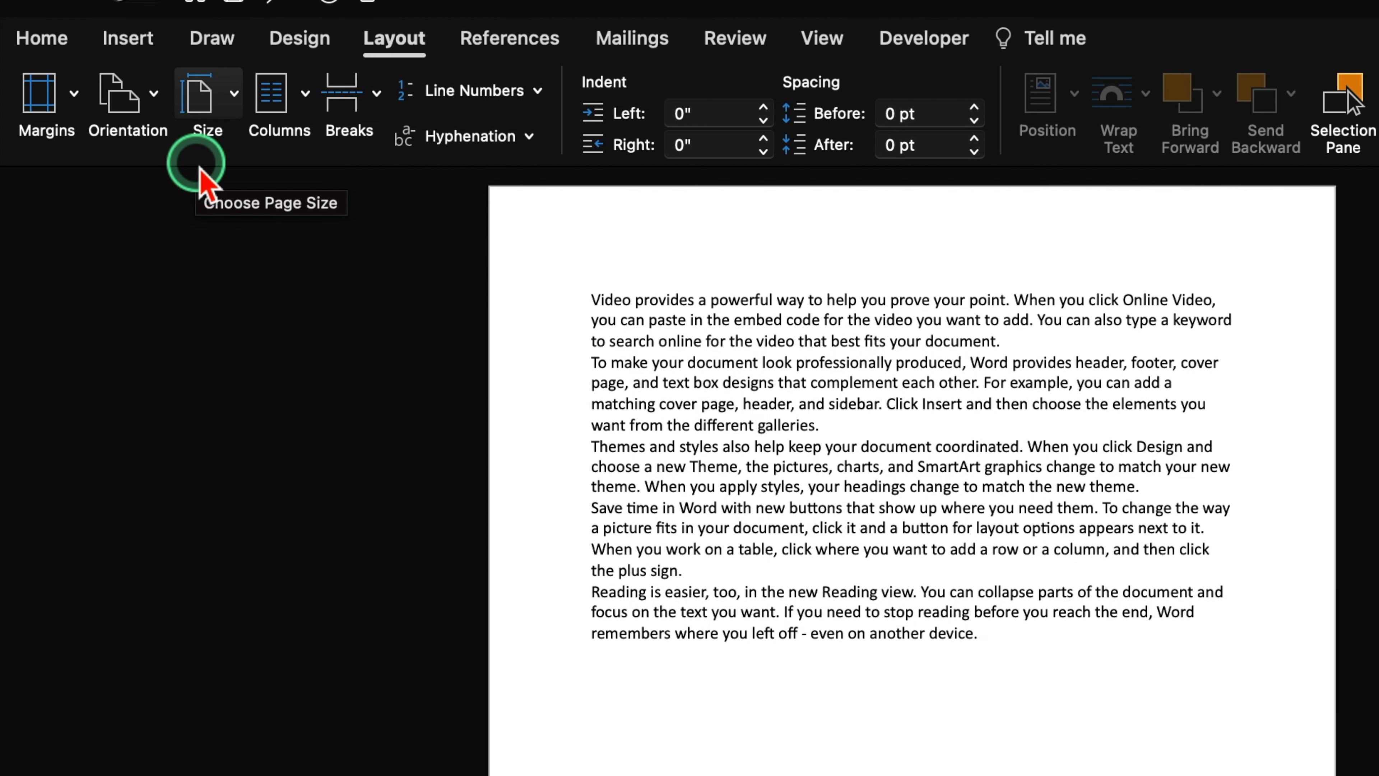
Apply the Narrow margin preset with 0.5" on all four sides of the page.
{"action": "left_click", "coordinate": [76, 95]}
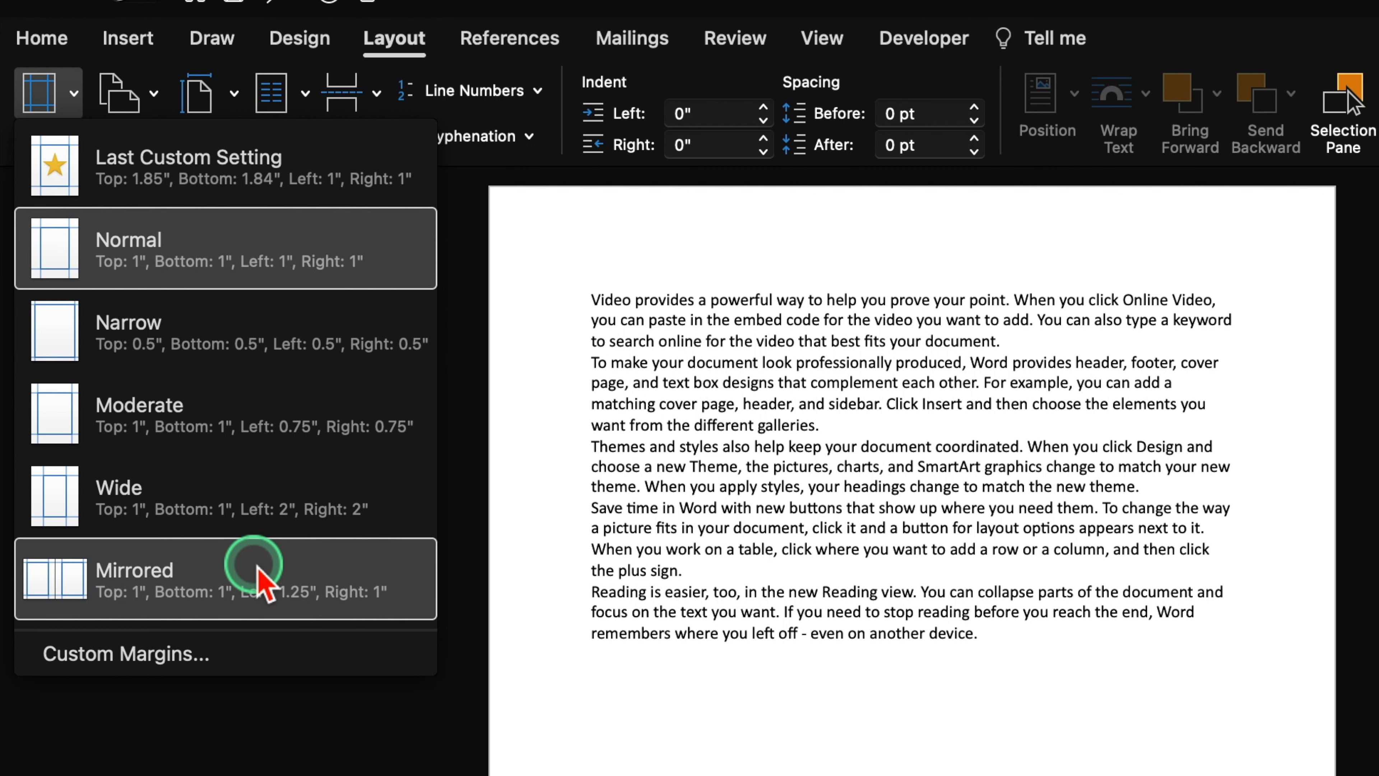
{"action": "left_click", "coordinate": [262, 332]}
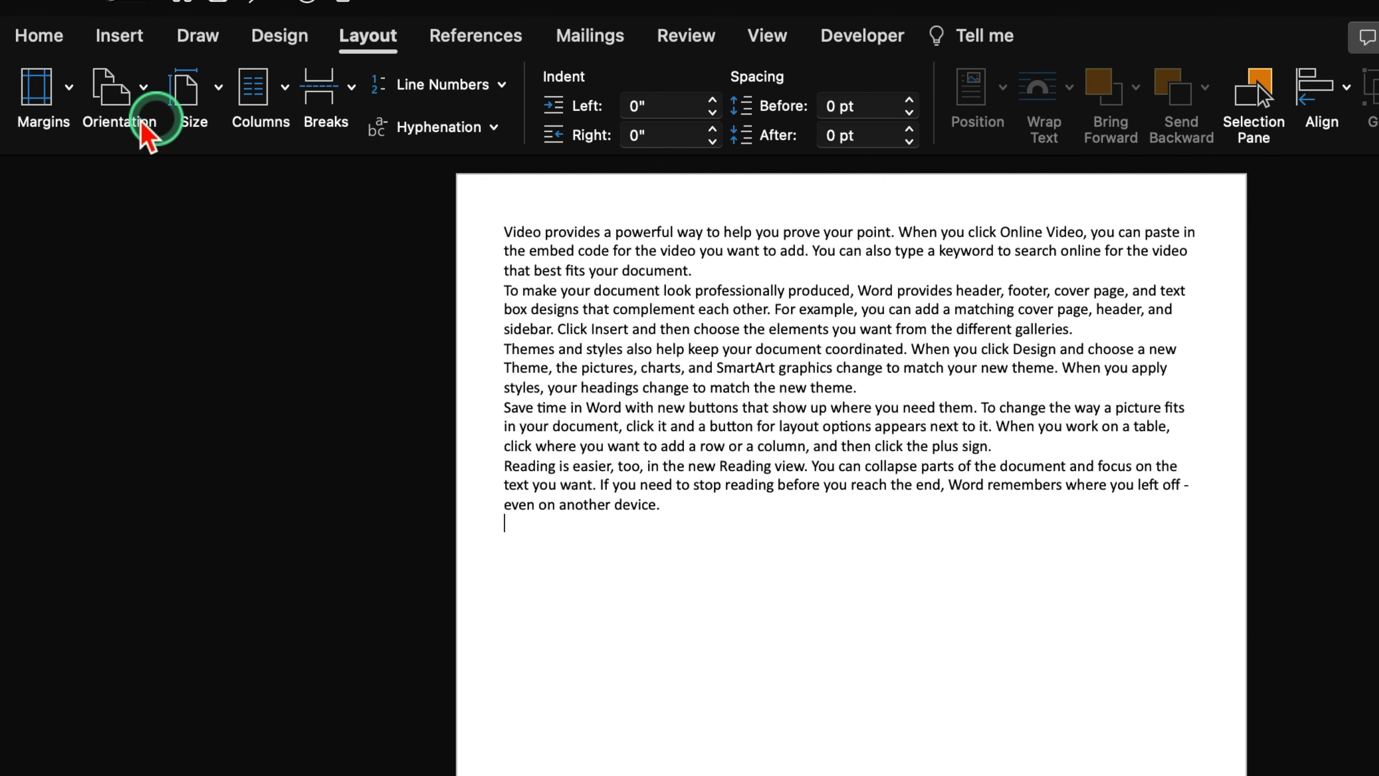
Try a custom 0.6" gutter positioned at the top for the whole document, and undo it.
{"action": "left_click", "coordinate": [65, 93]}
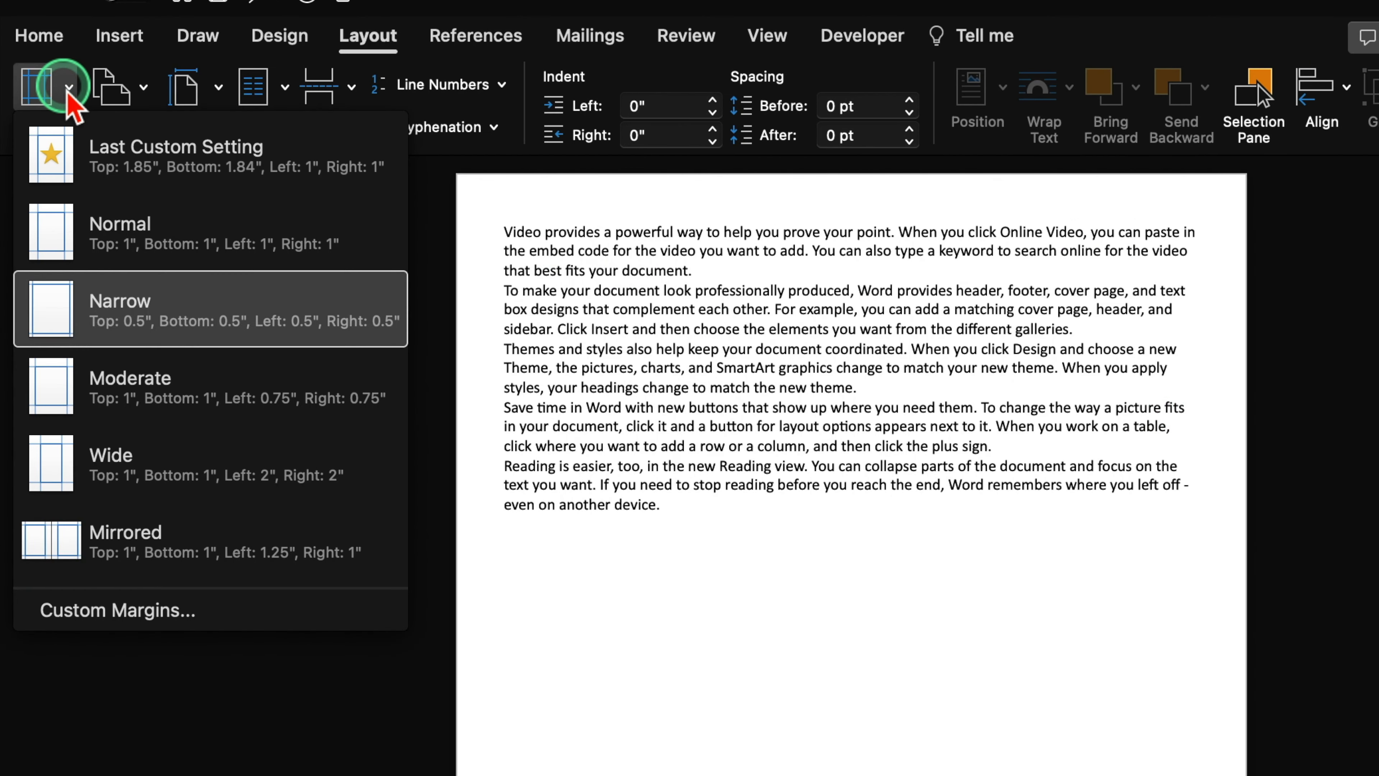
{"action": "left_click", "coordinate": [179, 610]}
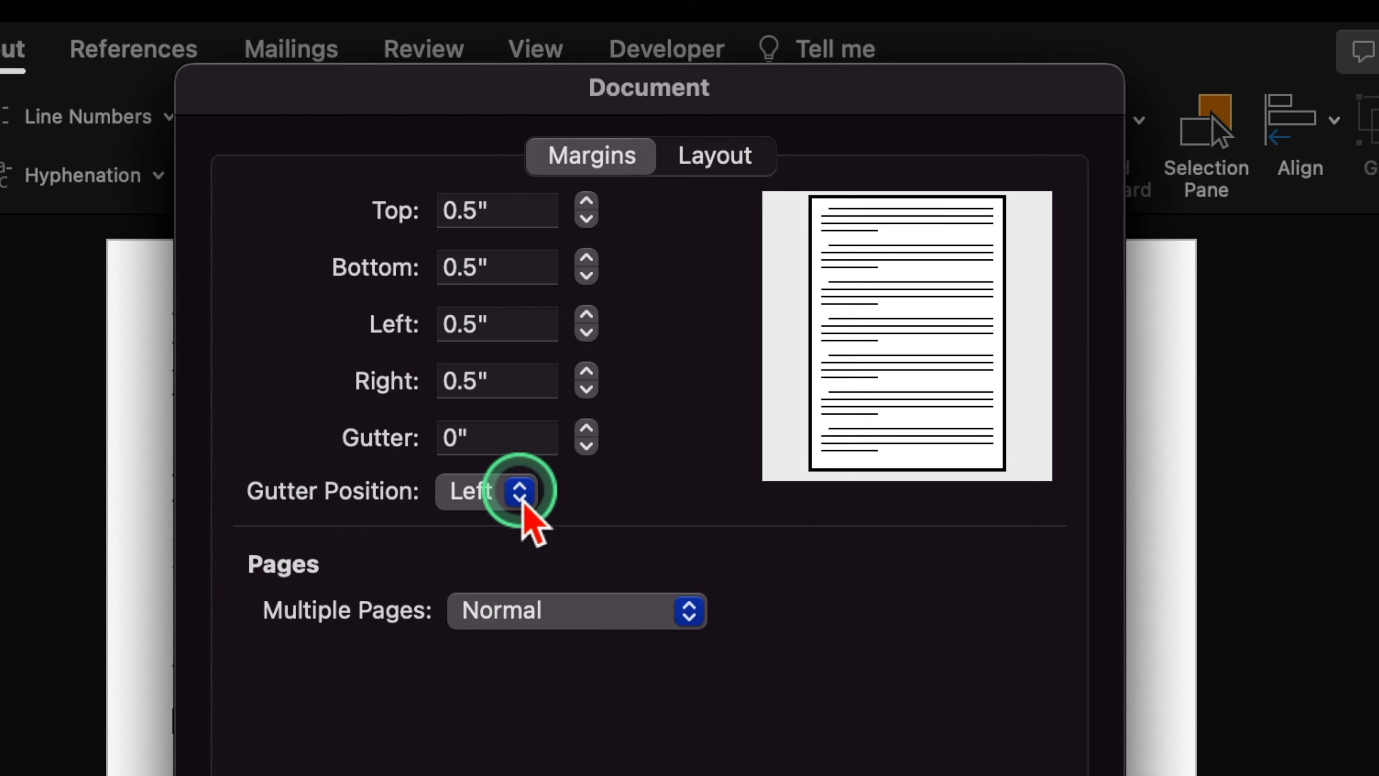
{"action": "left_click", "coordinate": [586, 428]}
{"action": "double_click", "coordinate": [586, 429]}
{"action": "triple_click", "coordinate": [586, 428]}
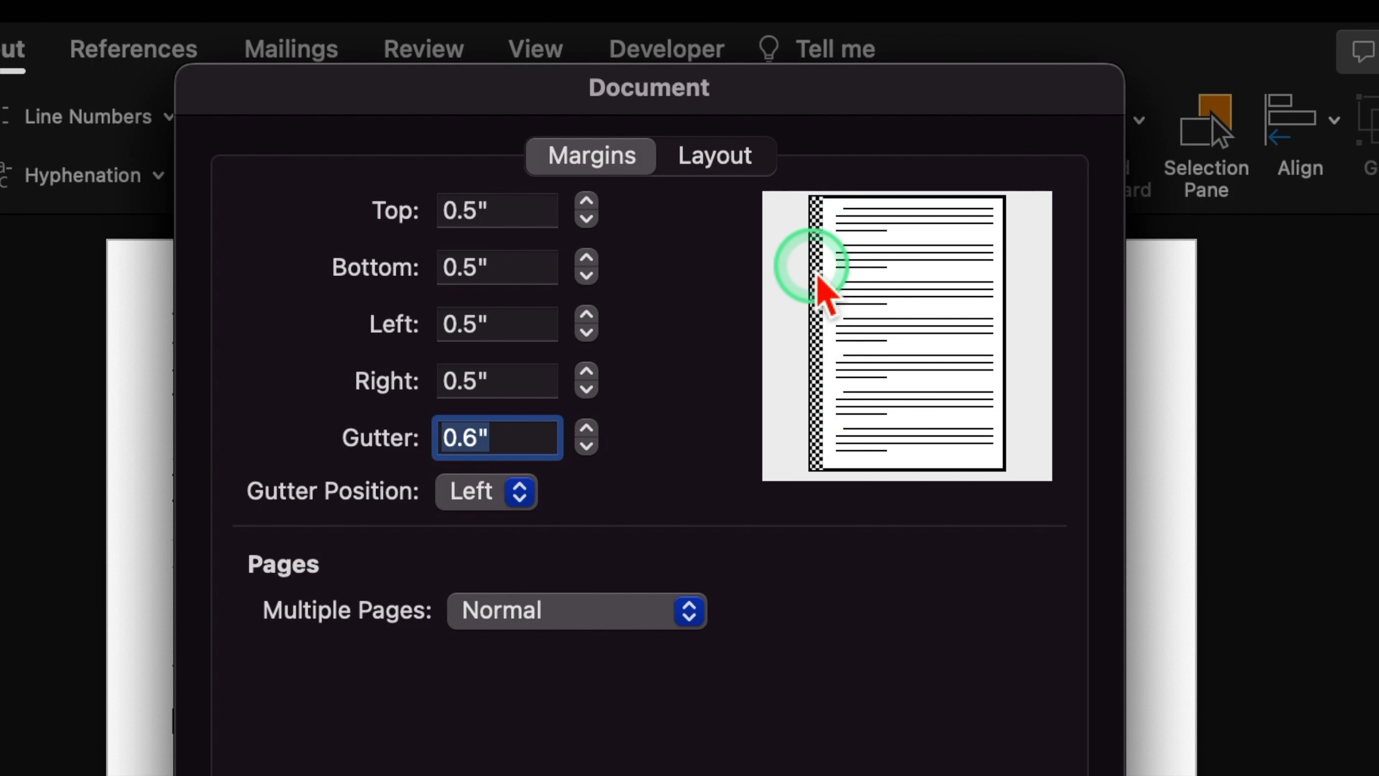
{"action": "left_click", "coordinate": [523, 501]}
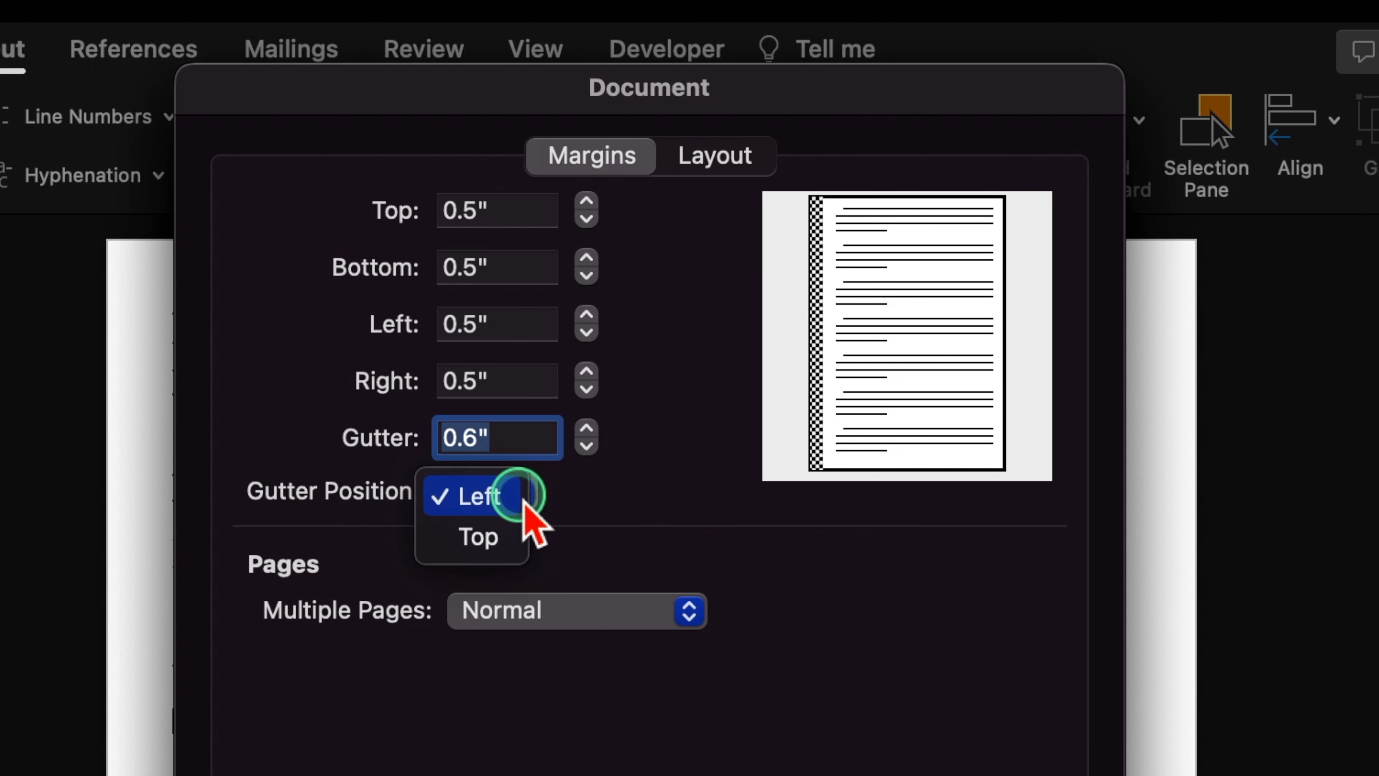
{"action": "left_click", "coordinate": [492, 538]}
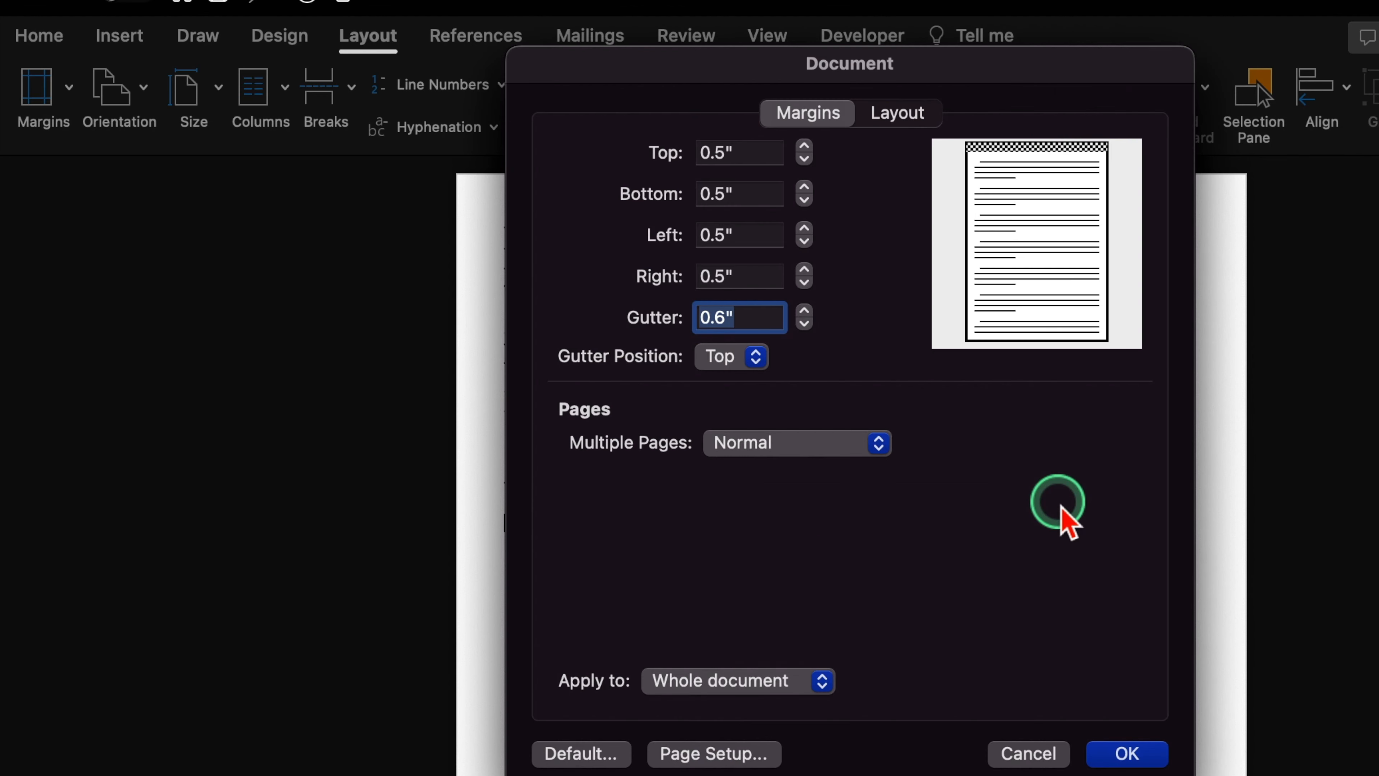
{"action": "left_click", "coordinate": [1125, 755]}
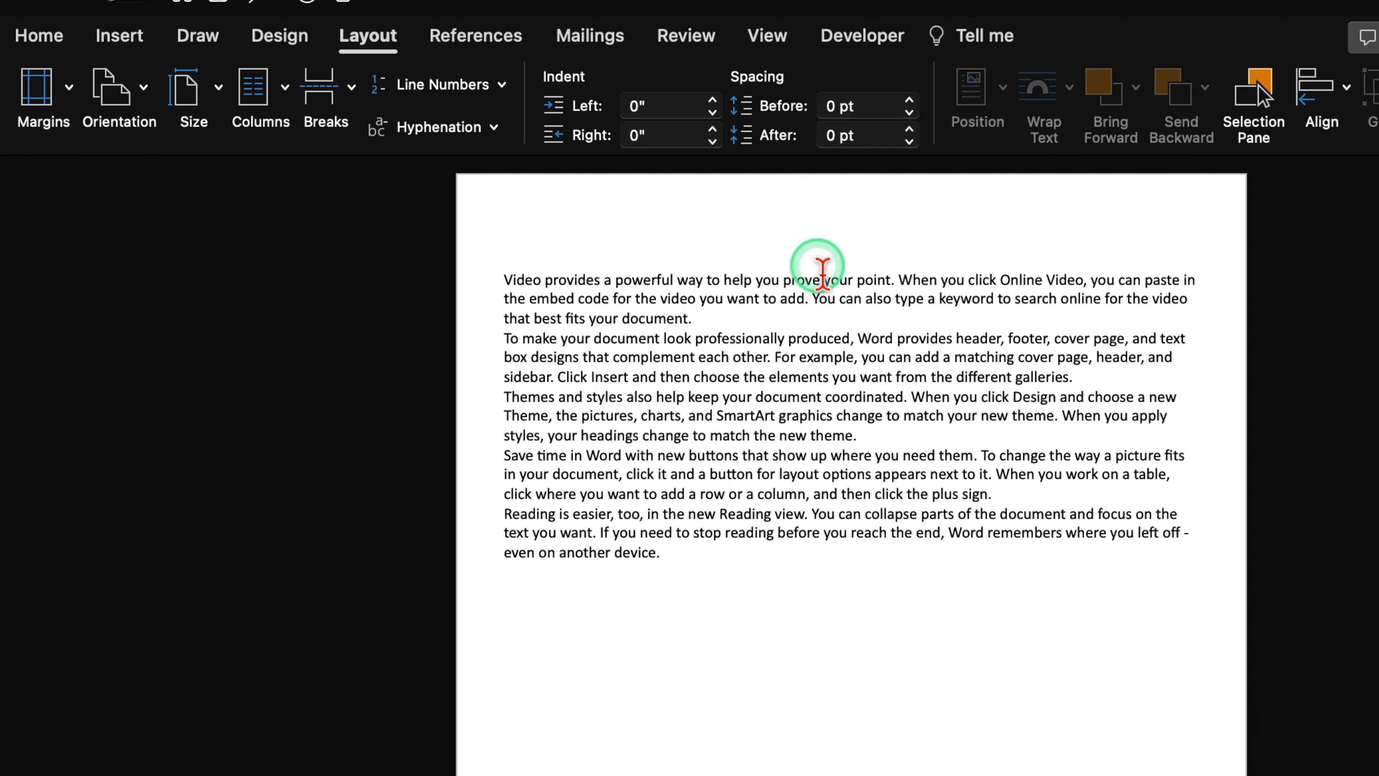
{"action": "key", "text": "super+z"}
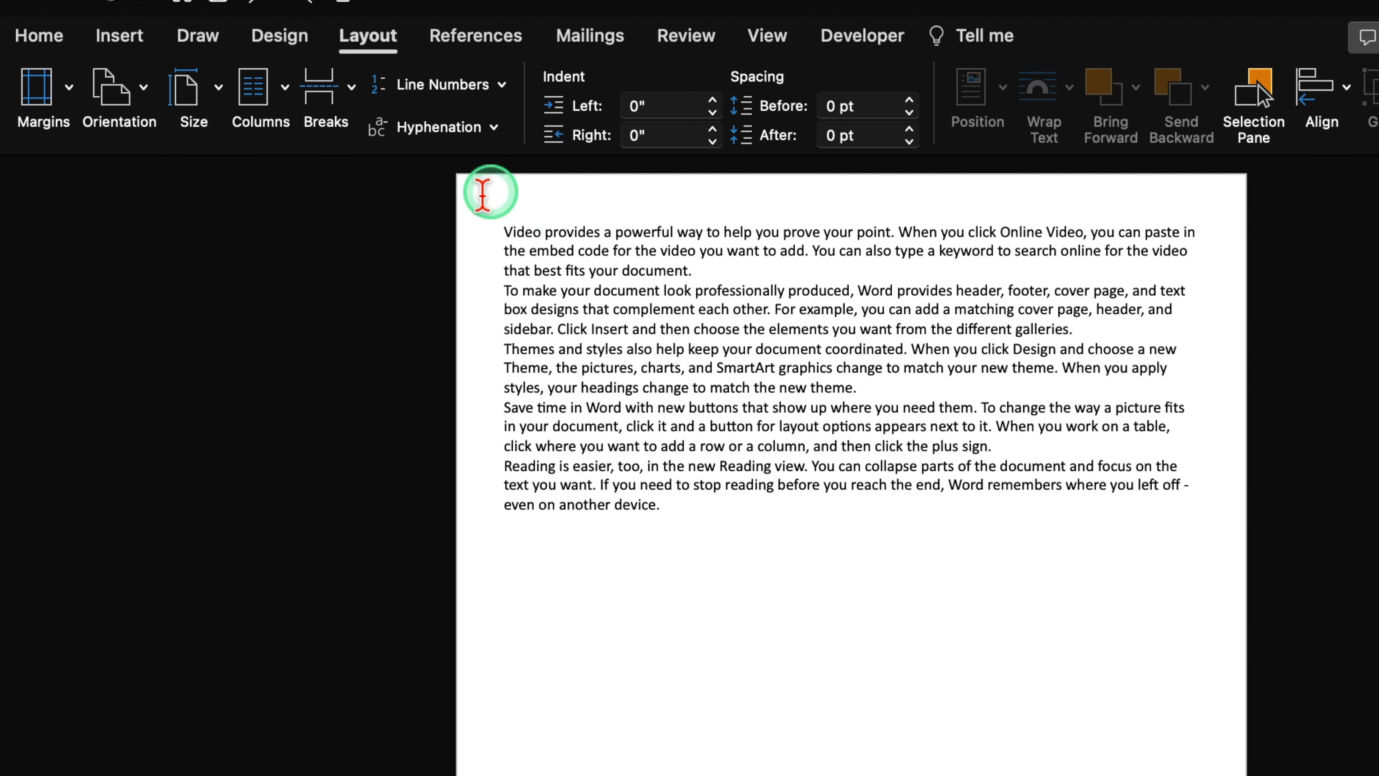
Try a two-column layout on the sample text and undo it.
{"action": "left_click", "coordinate": [287, 90]}
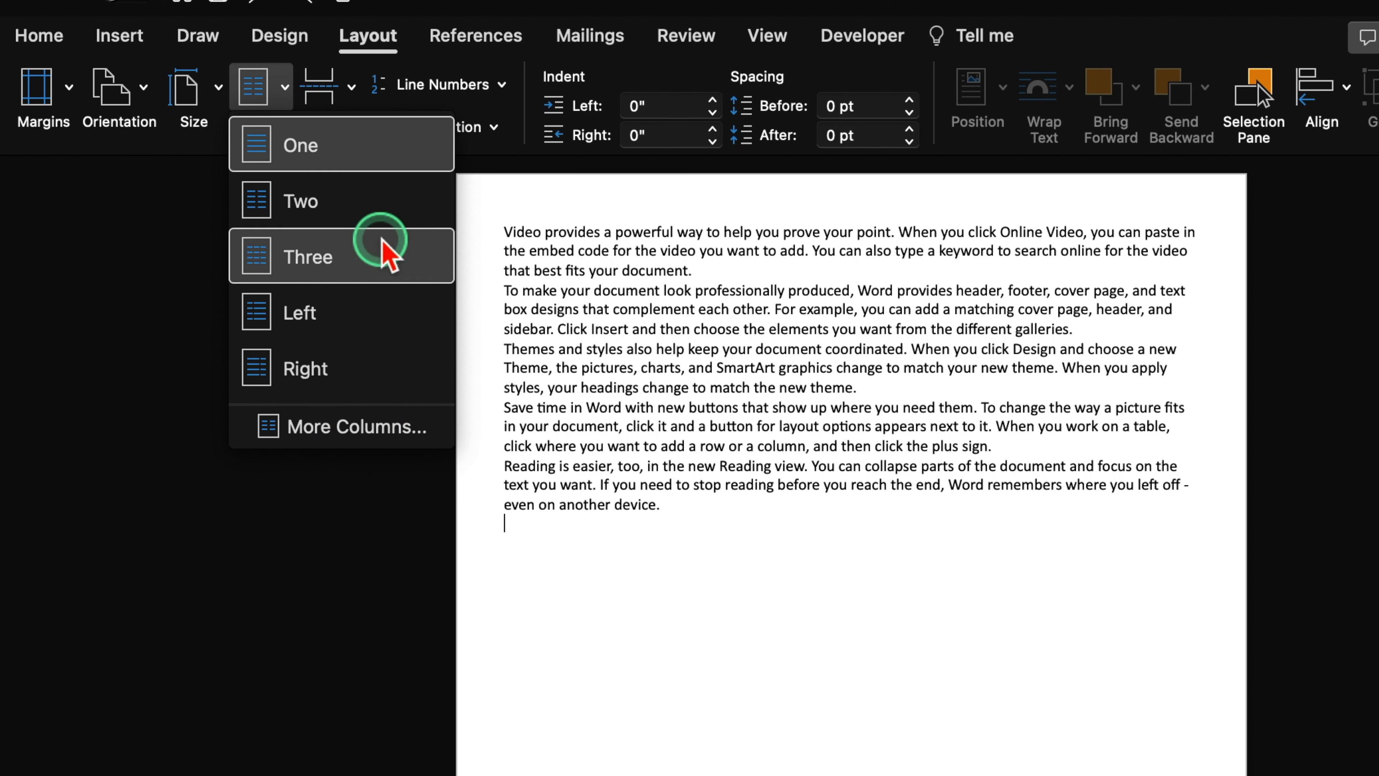
{"action": "left_click", "coordinate": [360, 202]}
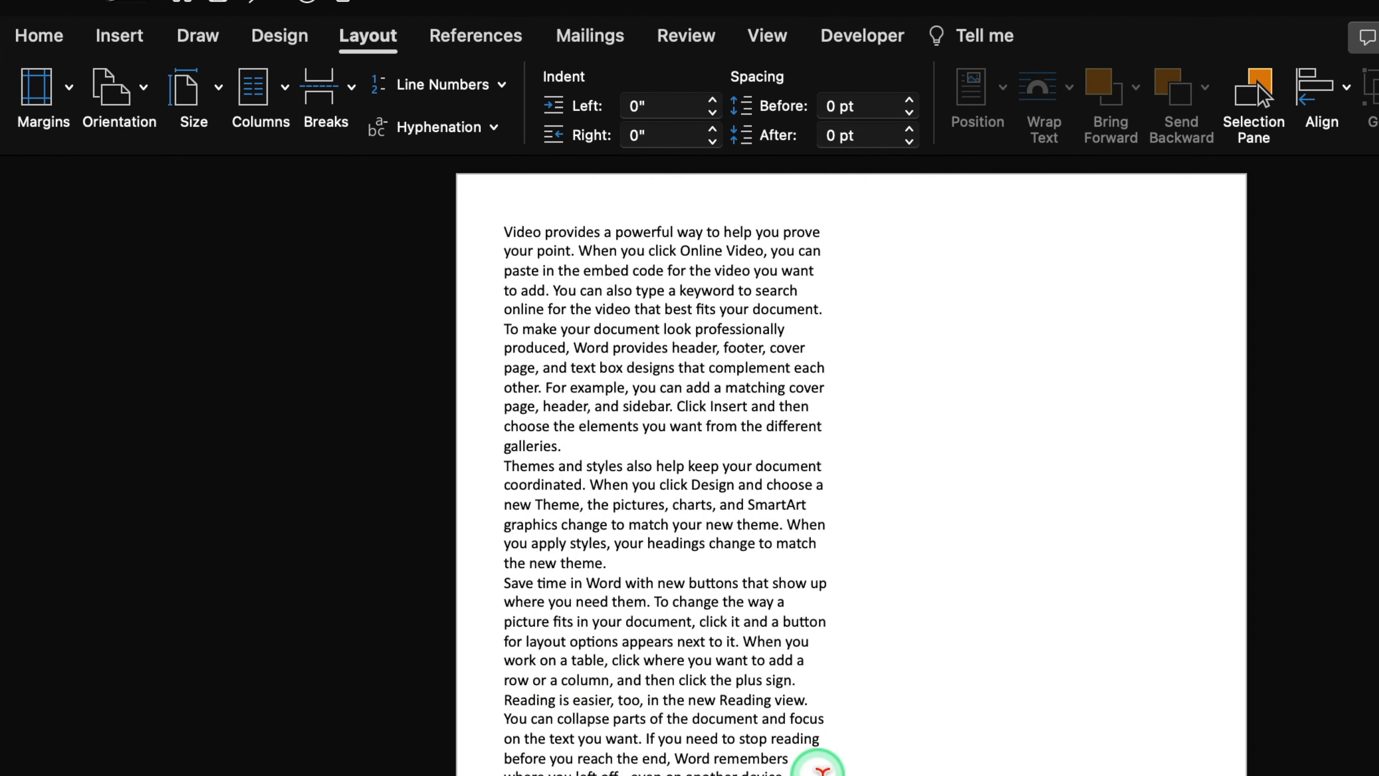
{"action": "key", "text": "super+z"}
Copy the entire sample text and paste it twice more below the existing paragraphs.
{"action": "left_click", "coordinate": [506, 240]}
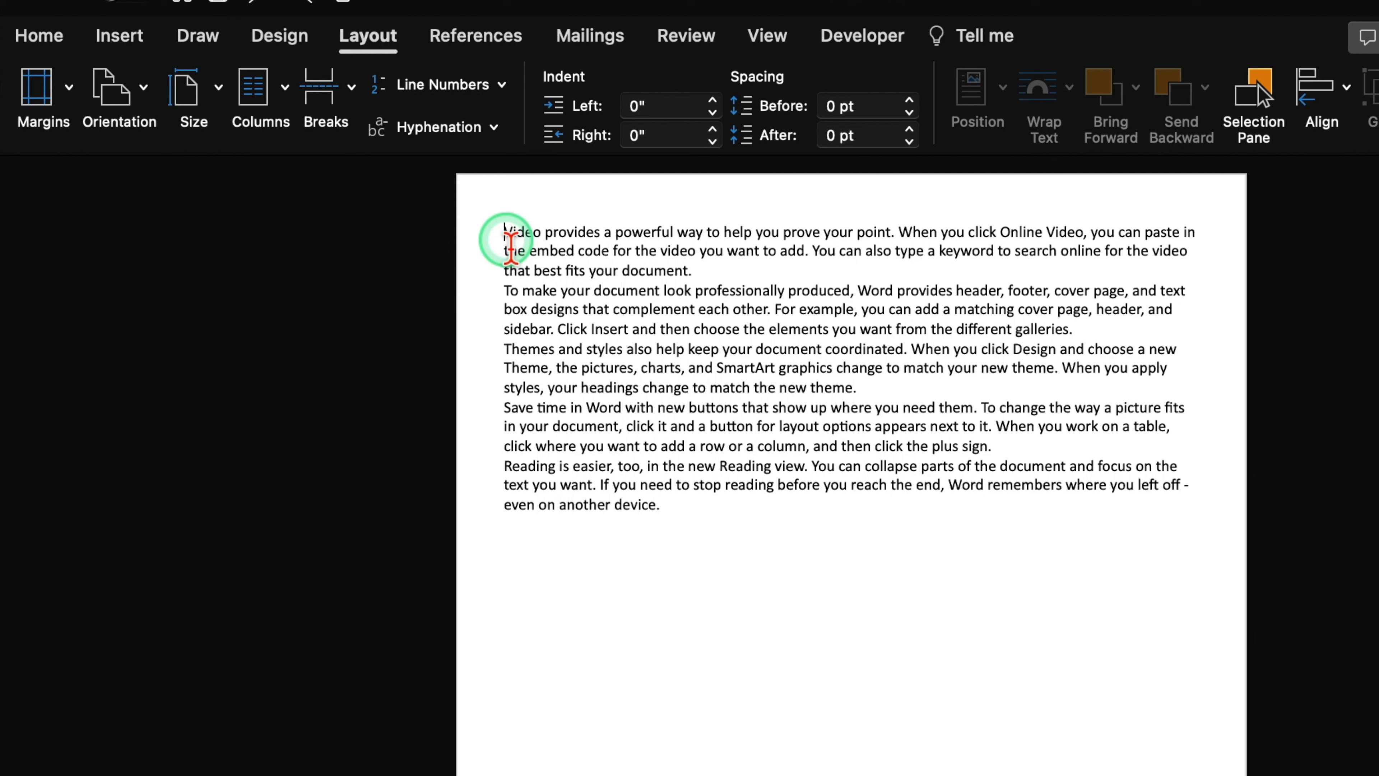
{"action": "key", "text": "super+a"}
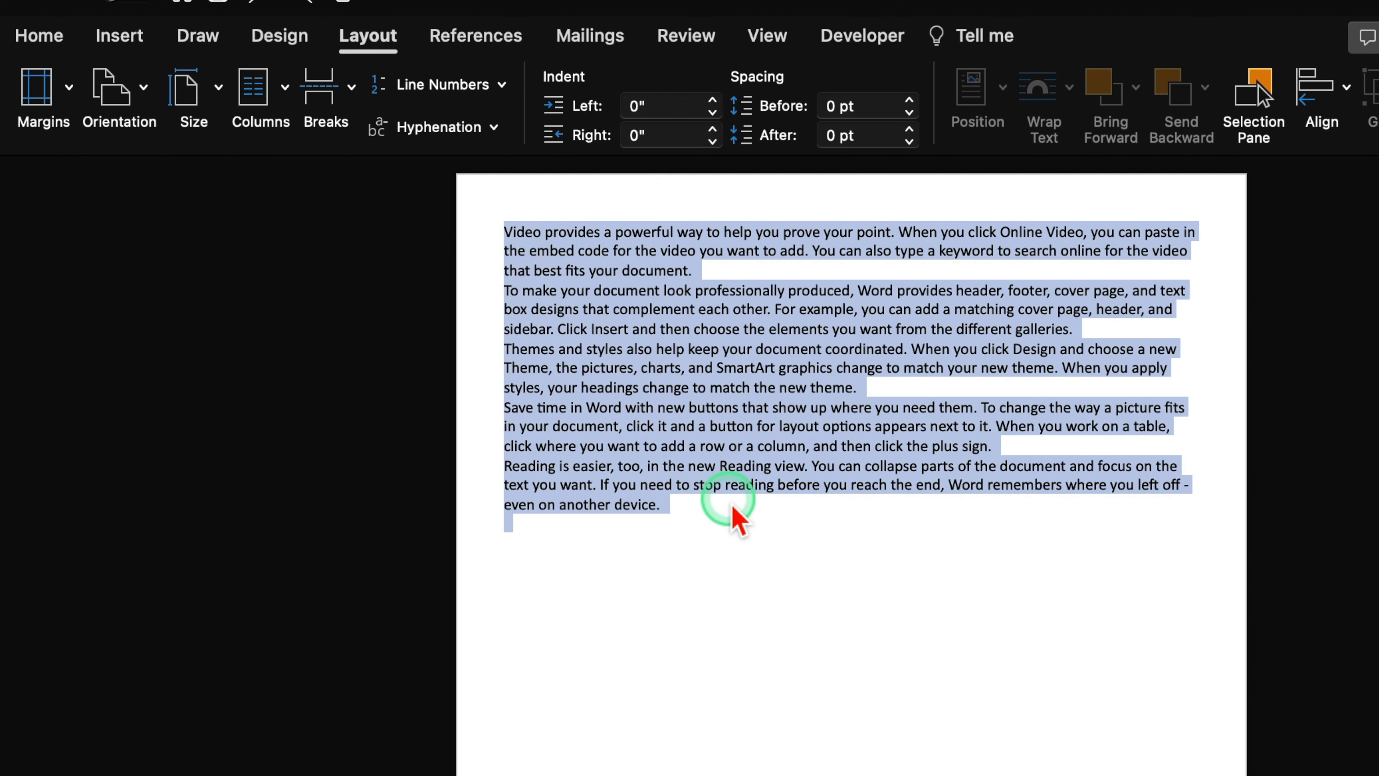
{"action": "left_click", "coordinate": [630, 531]}
{"action": "key", "text": "super+v"}
{"action": "key", "text": "super+v"}
Lay out the extended text in two columns and change the layout to three columns.
{"action": "left_click", "coordinate": [284, 87]}
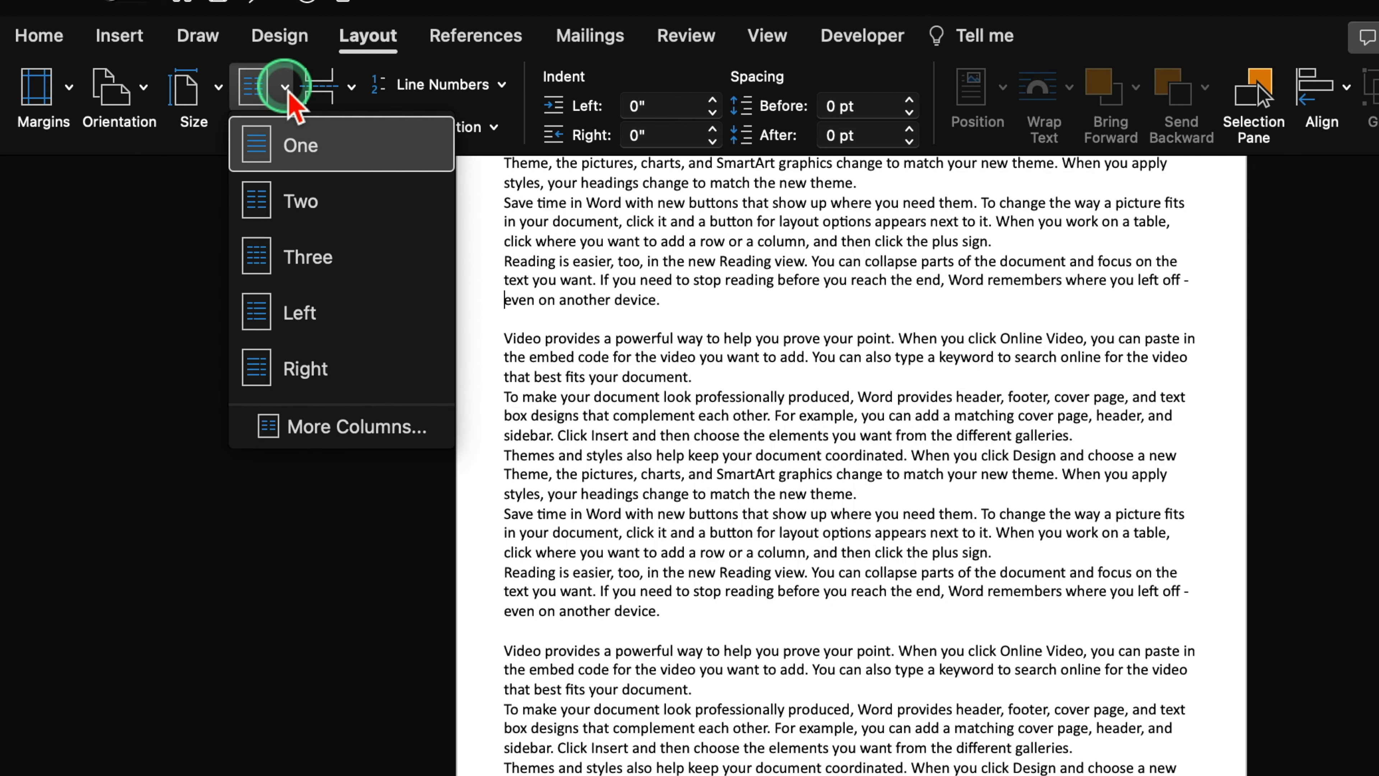
{"action": "left_click", "coordinate": [337, 203]}
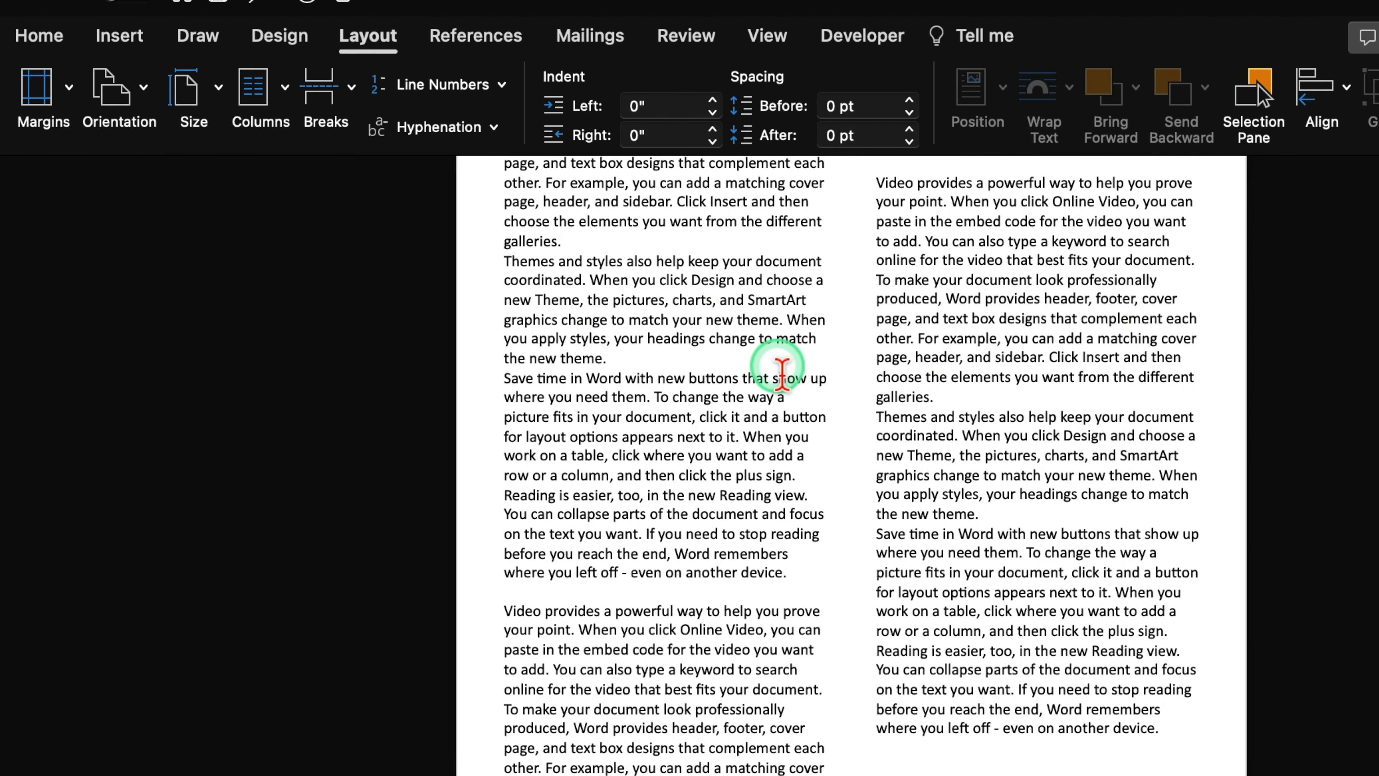
{"action": "left_click", "coordinate": [284, 87]}
{"action": "left_click", "coordinate": [299, 262]}
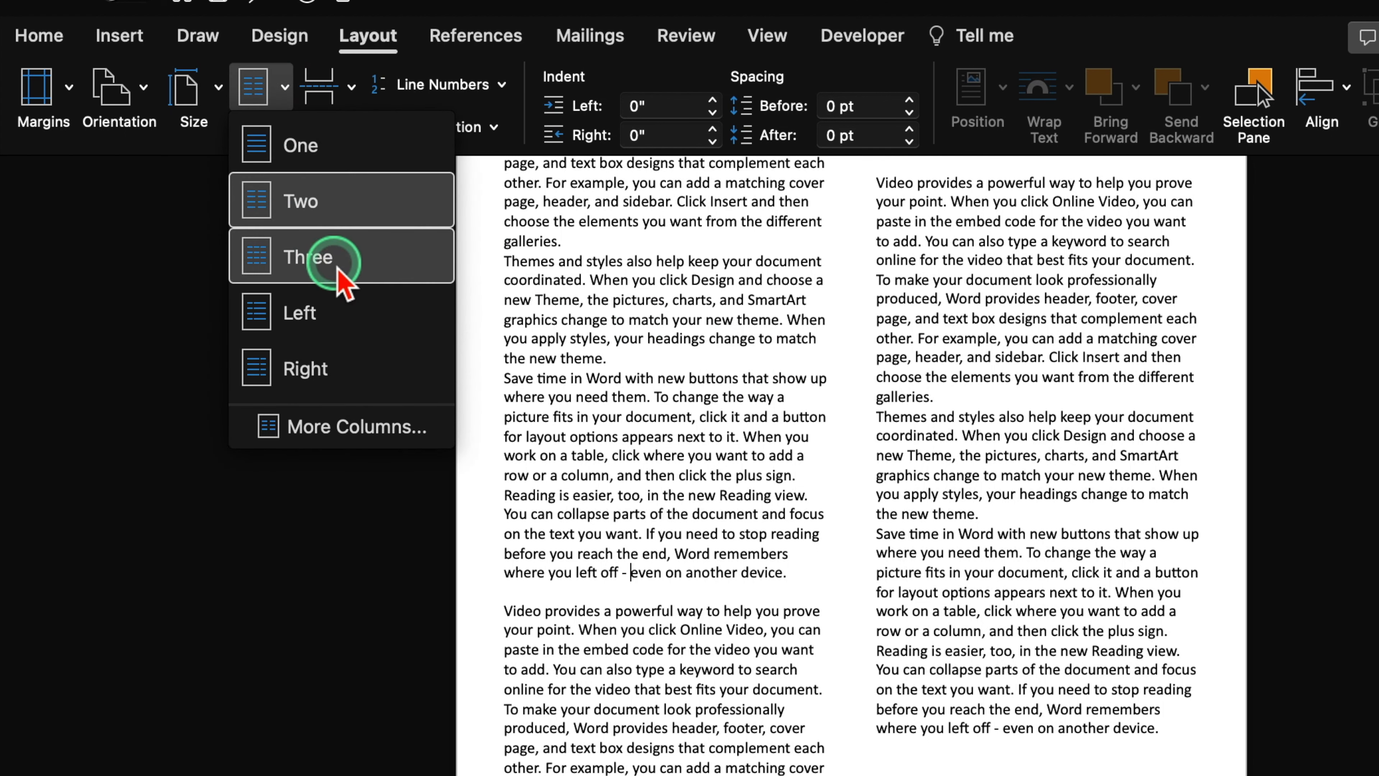
{"action": "left_click", "coordinate": [603, 353]}
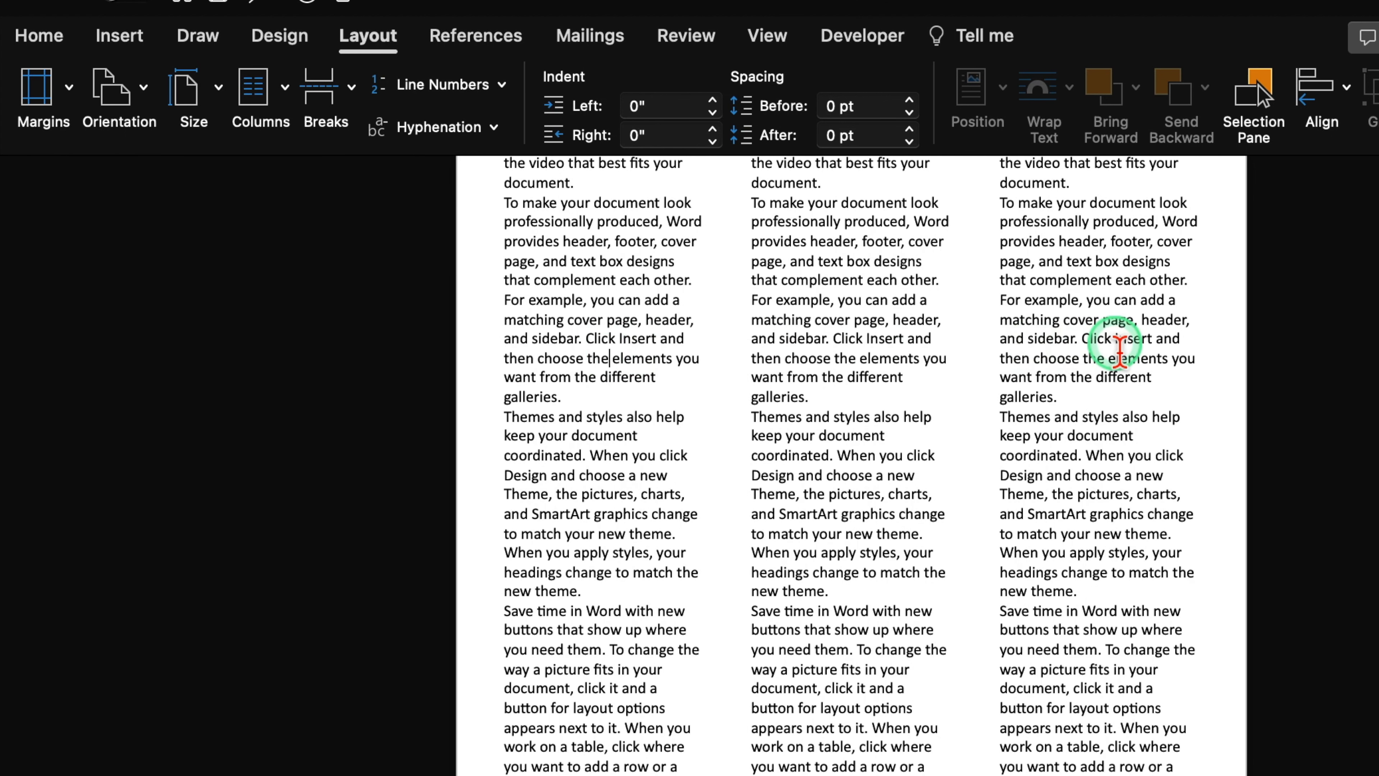
Preview 6 equal-width columns for the whole document in the Columns dialog and cancel the change.
{"action": "left_click", "coordinate": [284, 88]}
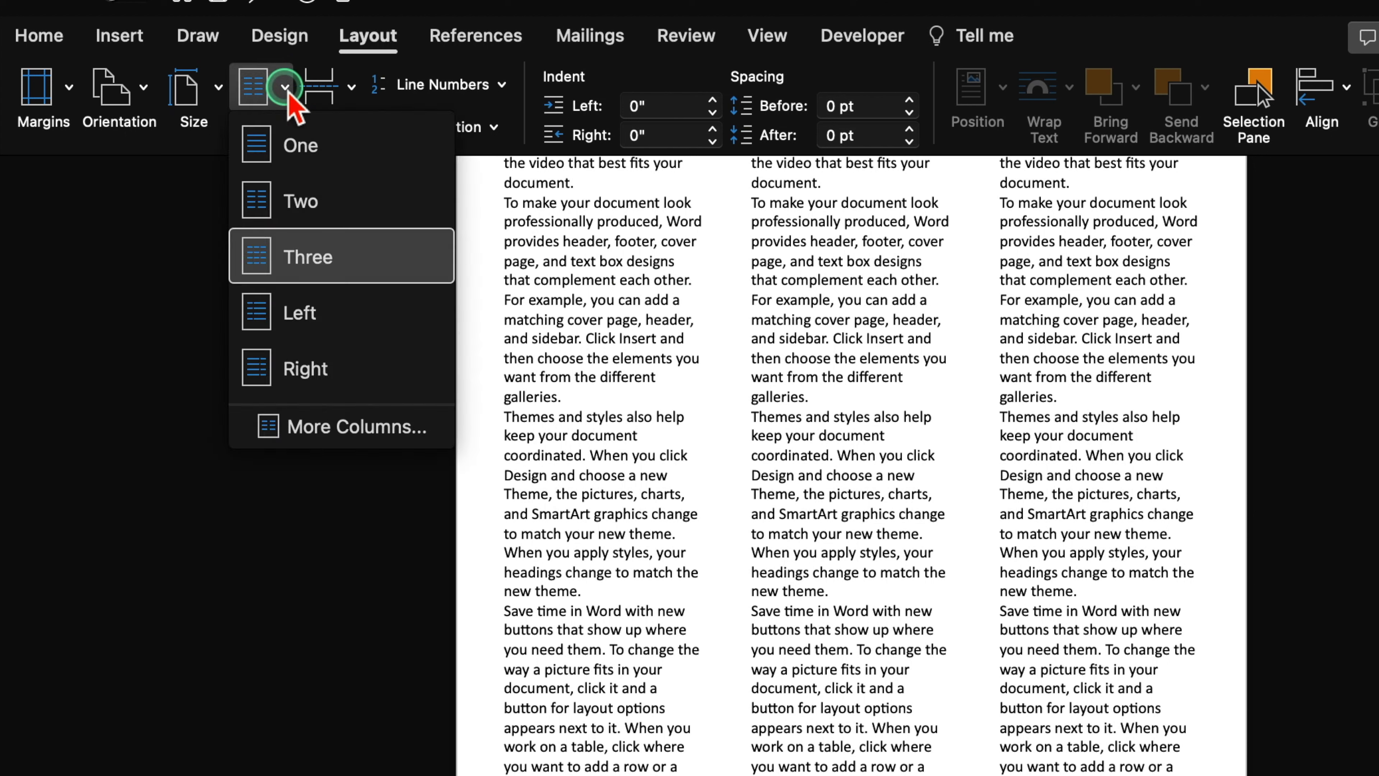
{"action": "left_click", "coordinate": [361, 428]}
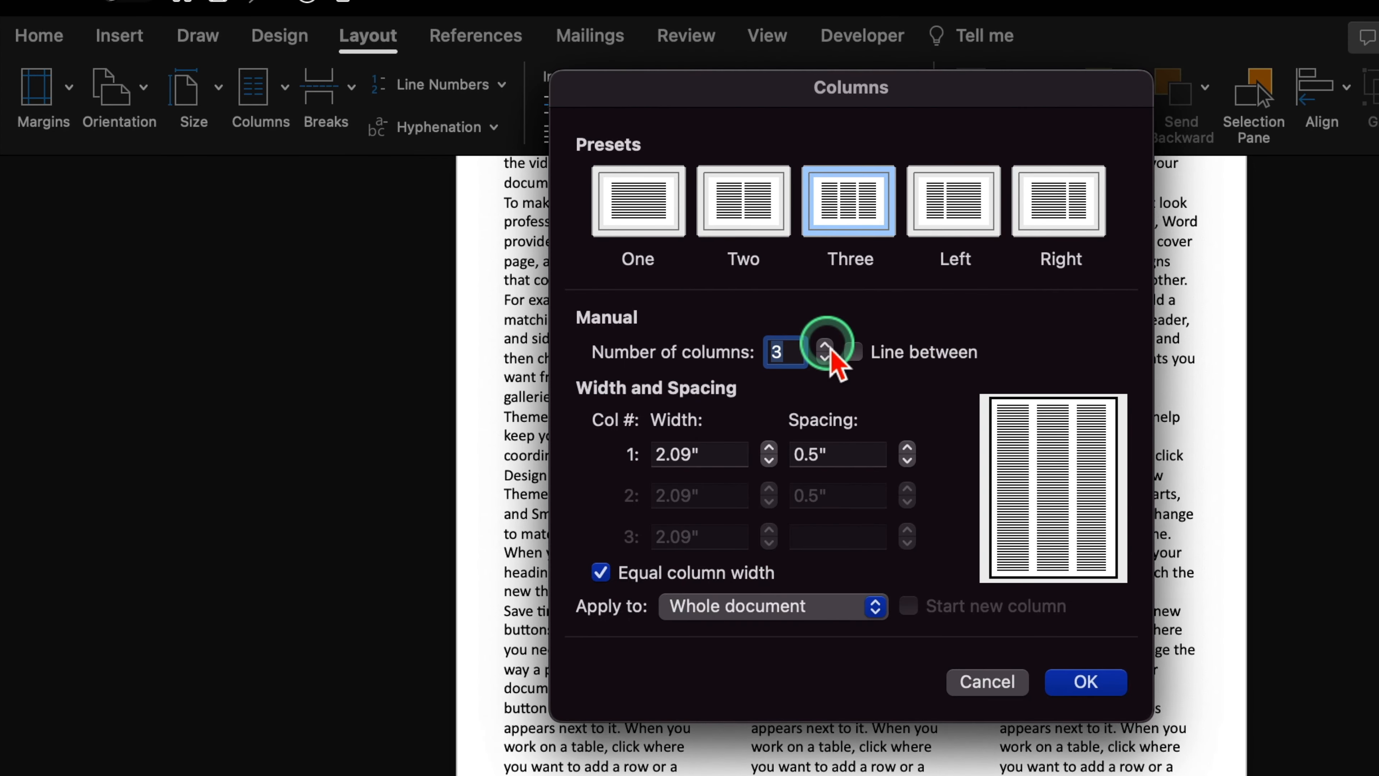
{"action": "left_click", "coordinate": [829, 347]}
{"action": "left_click", "coordinate": [829, 348]}
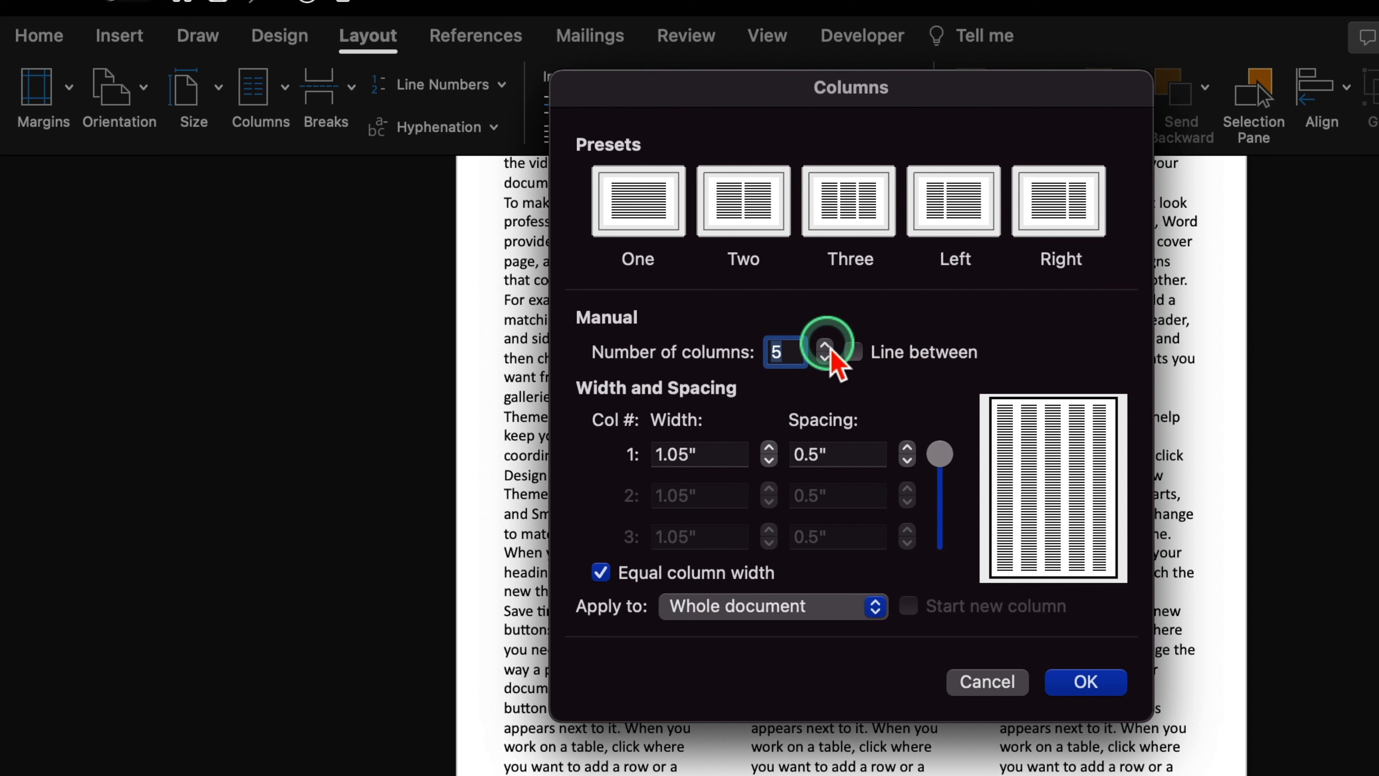
{"action": "left_click", "coordinate": [826, 346]}
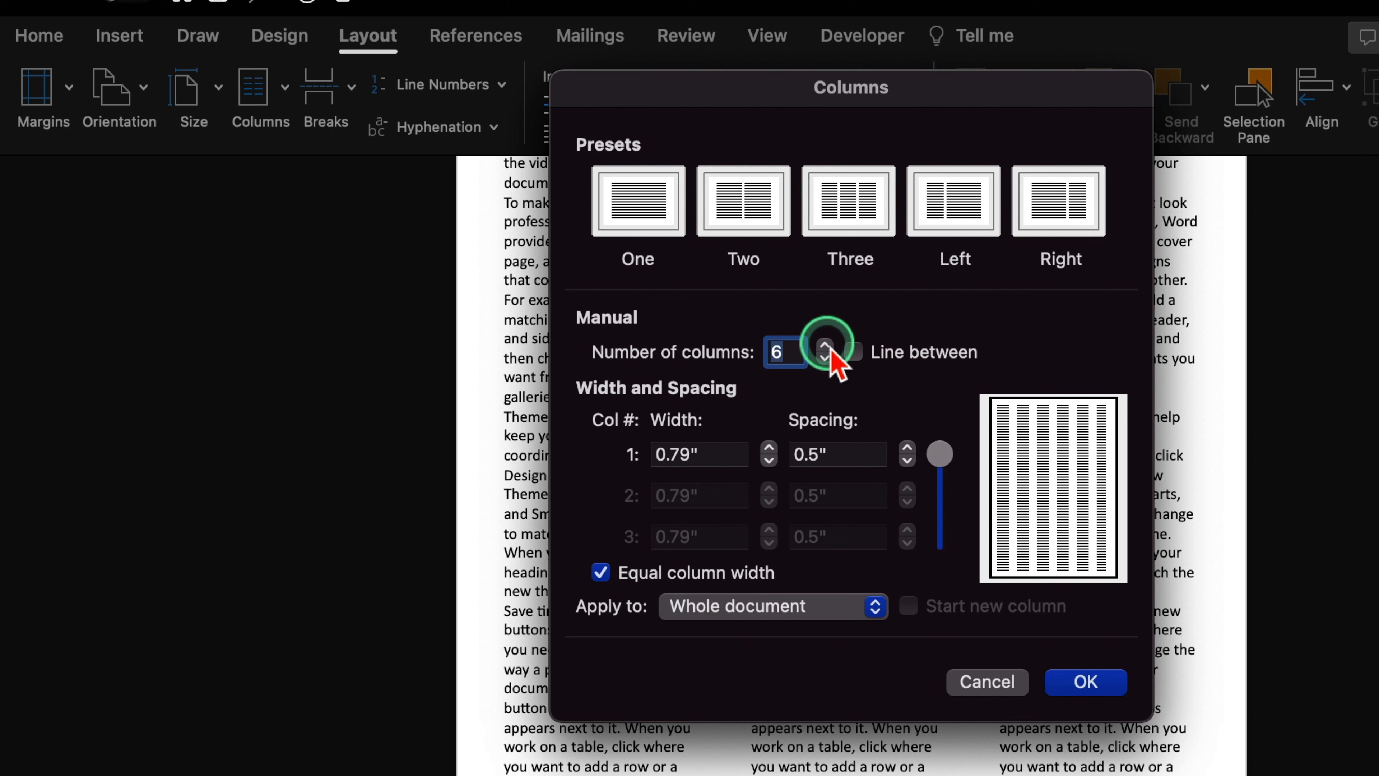
{"action": "left_click", "coordinate": [1002, 683]}
Undo the column layouts and delete the second copy of the sample text, keeping only the first one.
{"action": "key", "text": "super+a"}
{"action": "key", "text": "super+z"}
{"action": "key", "text": "super+z"}
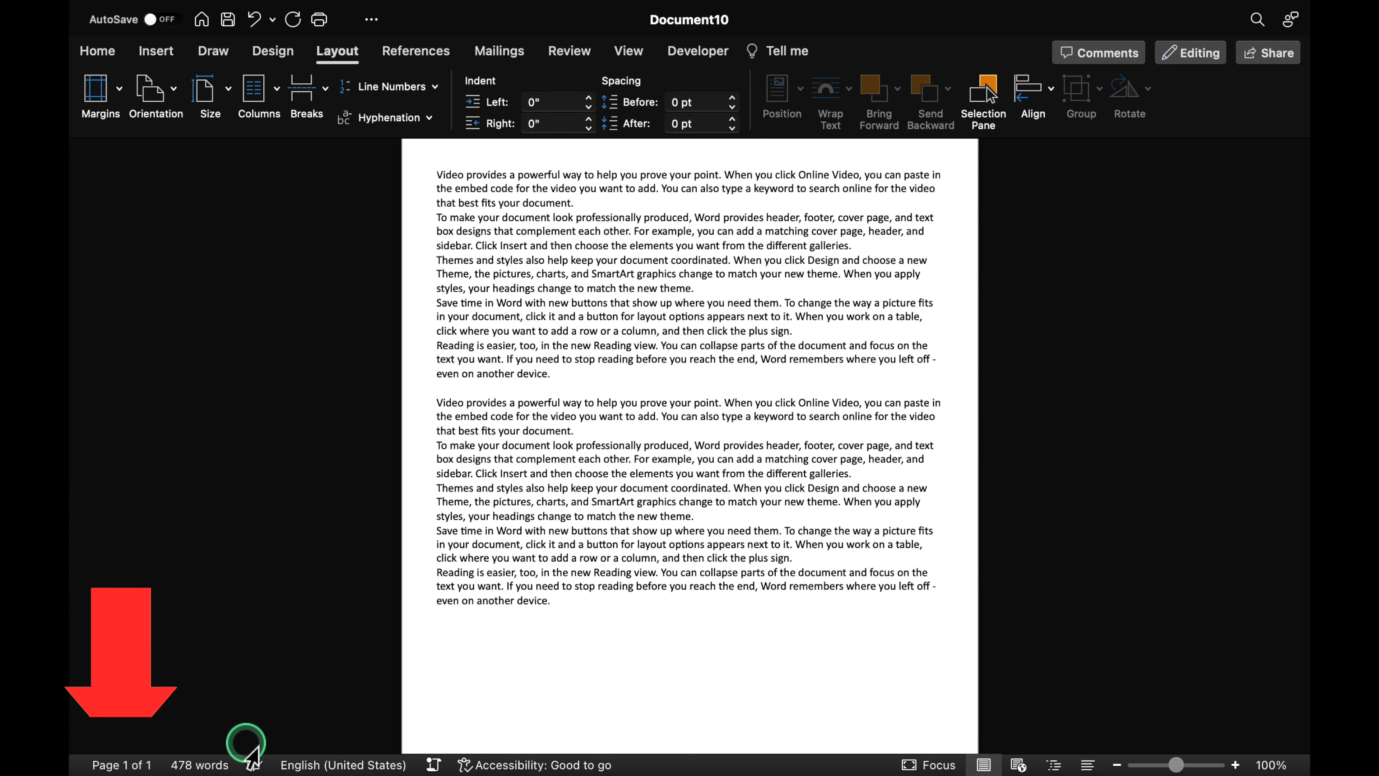
{"action": "left_click_drag", "start_coordinate": [434, 401], "coordinate": [764, 641]}
{"action": "key", "text": "BackSpace"}
{"action": "left_click", "coordinate": [538, 459]}
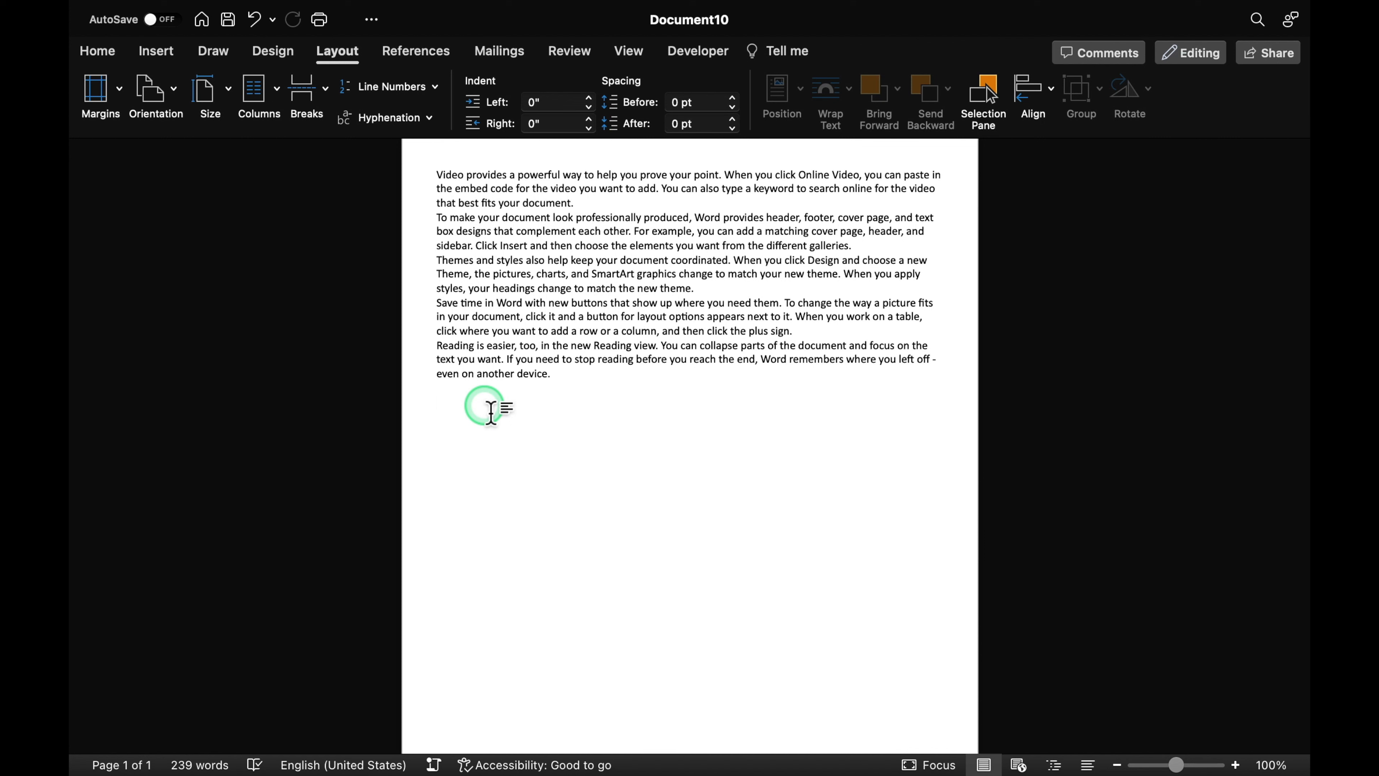
Insert a blank page below the last paragraph of the sample text.
{"action": "key", "text": "super+z"}
{"action": "left_click", "coordinate": [484, 405]}
{"action": "left_click", "coordinate": [162, 51]}
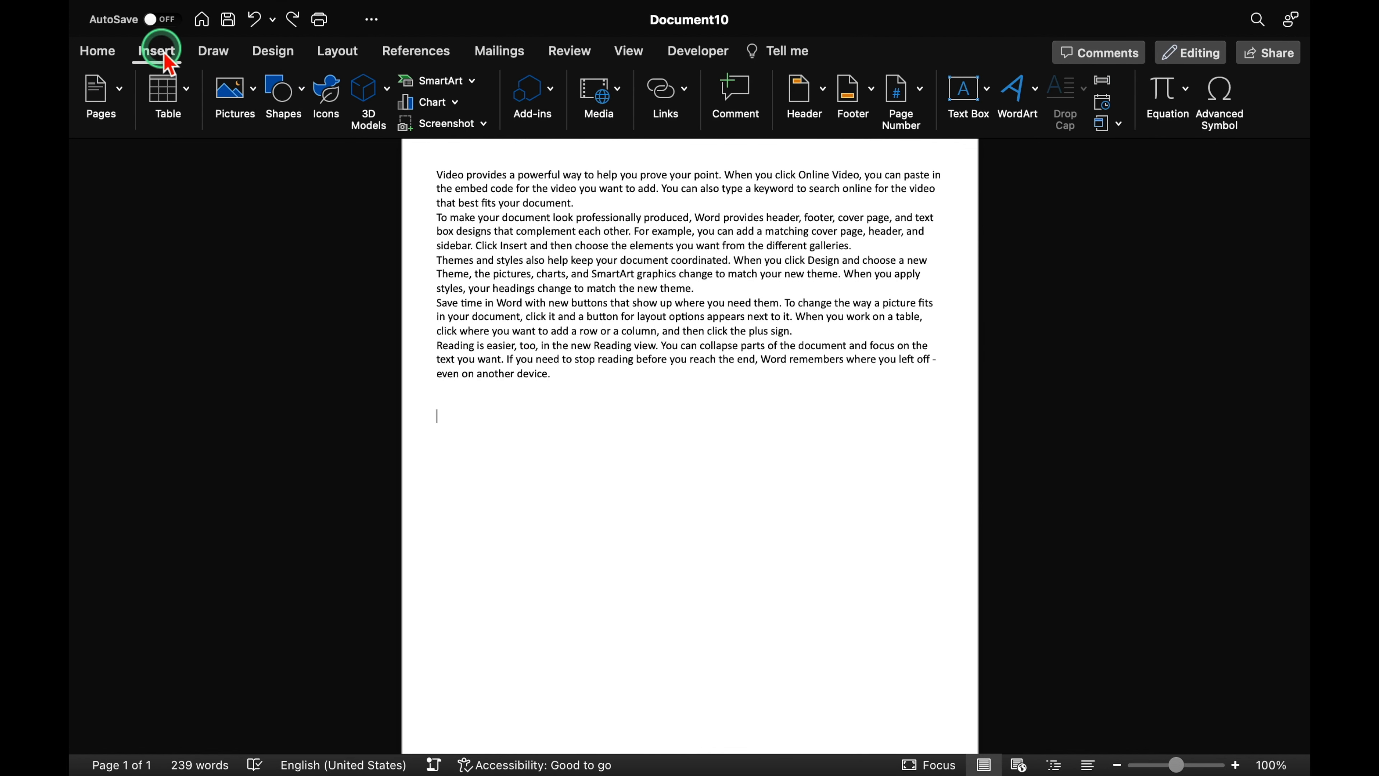
{"action": "left_click", "coordinate": [120, 89]}
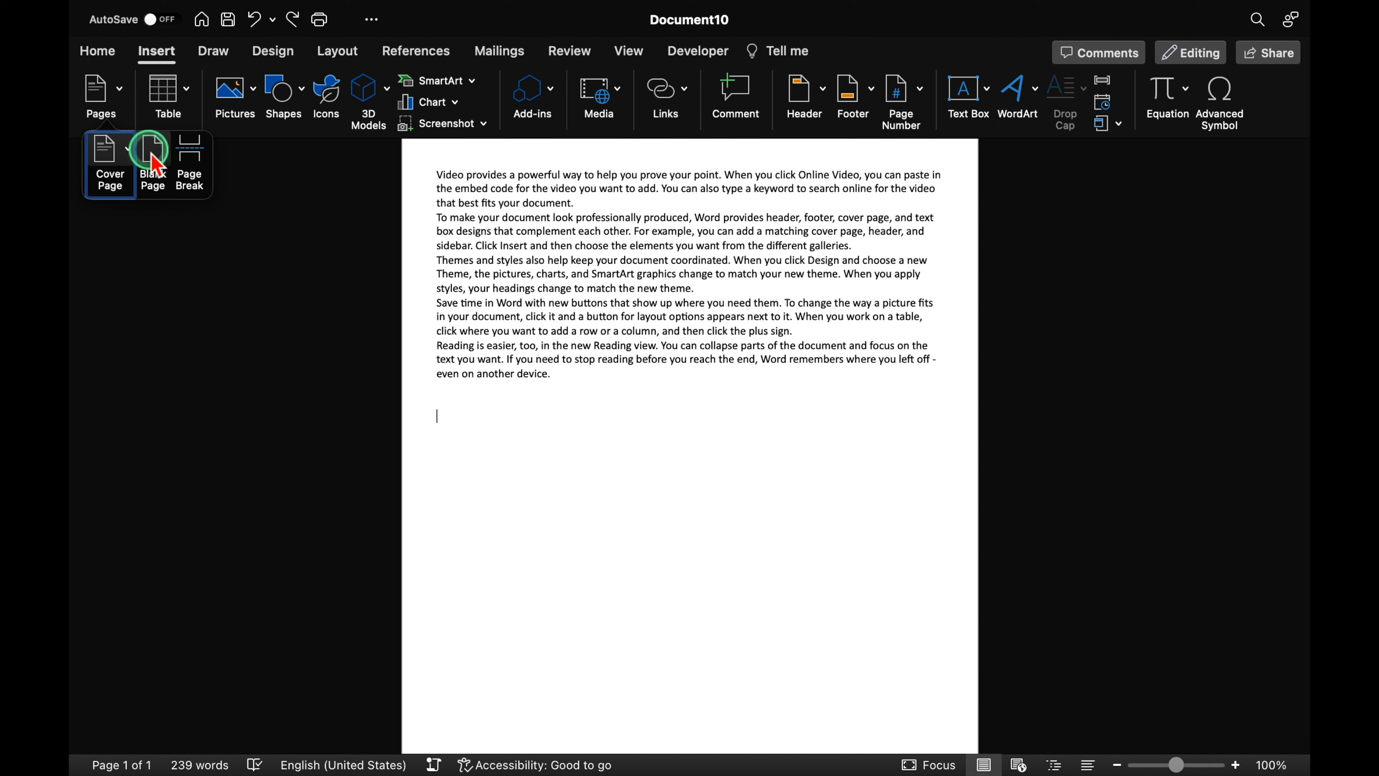
{"action": "left_click", "coordinate": [157, 163]}
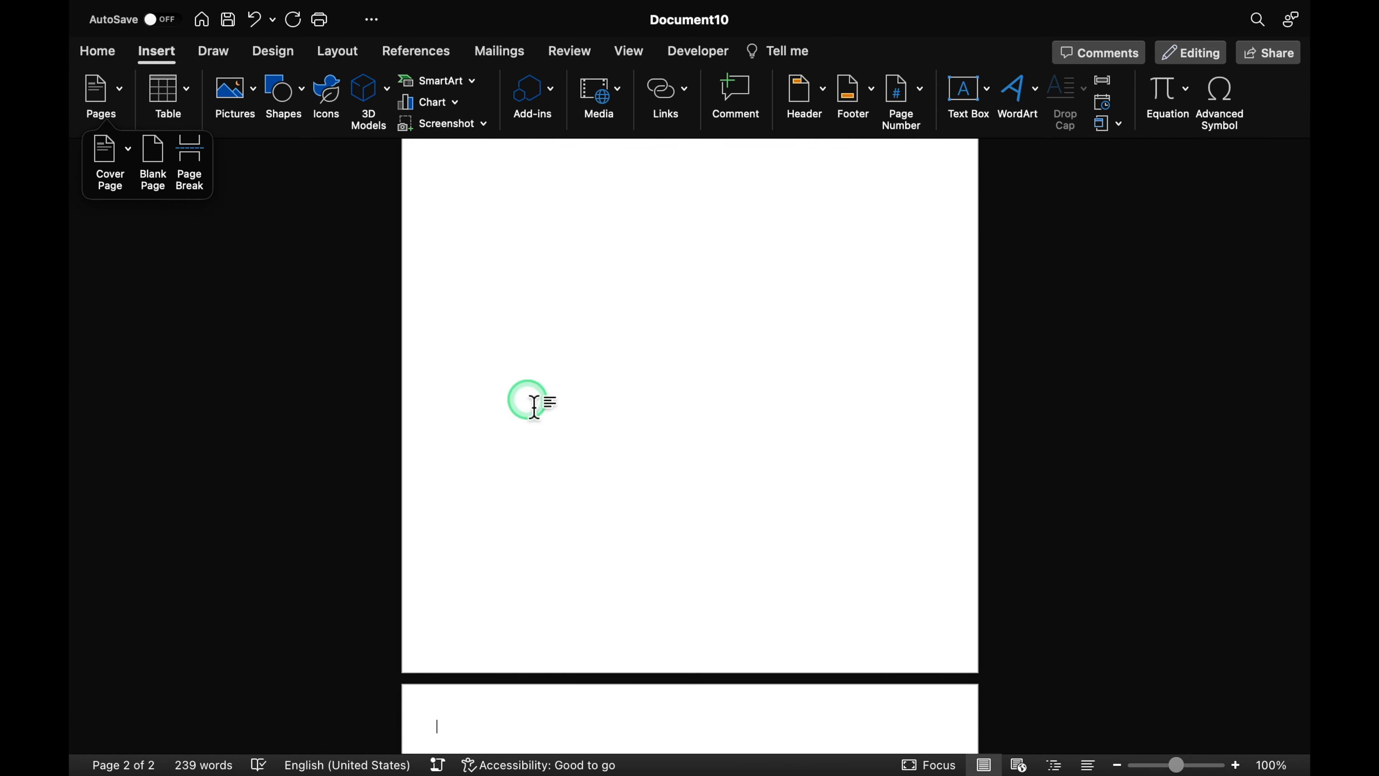
Return to the beginning of the document and insert another blank page before the first paragraph.
{"action": "left_click", "coordinate": [519, 277]}
{"action": "key", "text": "Up"}
{"action": "key", "text": "Up"}
{"action": "key", "text": "Up"}
{"action": "key", "text": "Up"}
{"action": "key", "text": "Up"}
{"action": "key", "text": "Up"}
{"action": "key", "text": "Up"}
{"action": "key", "text": "Up"}
{"action": "key", "text": "Up"}
{"action": "key", "text": "Up"}
{"action": "key", "text": "Up"}
{"action": "key", "text": "Up"}
{"action": "key", "text": "Up"}
{"action": "key", "text": "Up"}
{"action": "key", "text": "Up"}
{"action": "key", "text": "Up"}
{"action": "key", "text": "Up"}
{"action": "key", "text": "Up"}
{"action": "key", "text": "Up"}
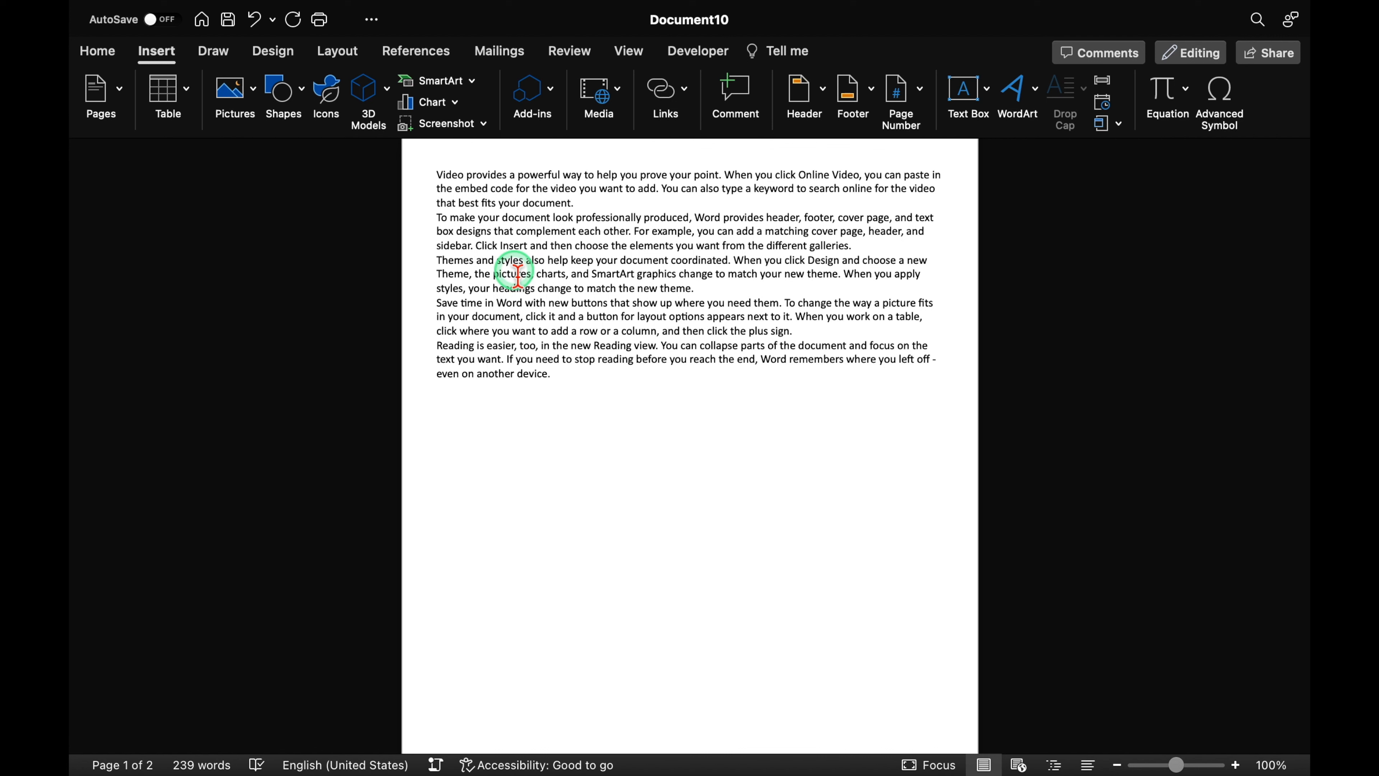
{"action": "left_click", "coordinate": [120, 91]}
{"action": "left_click", "coordinate": [153, 172]}
{"action": "left_click", "coordinate": [499, 271]}
{"action": "left_click", "coordinate": [611, 706]}
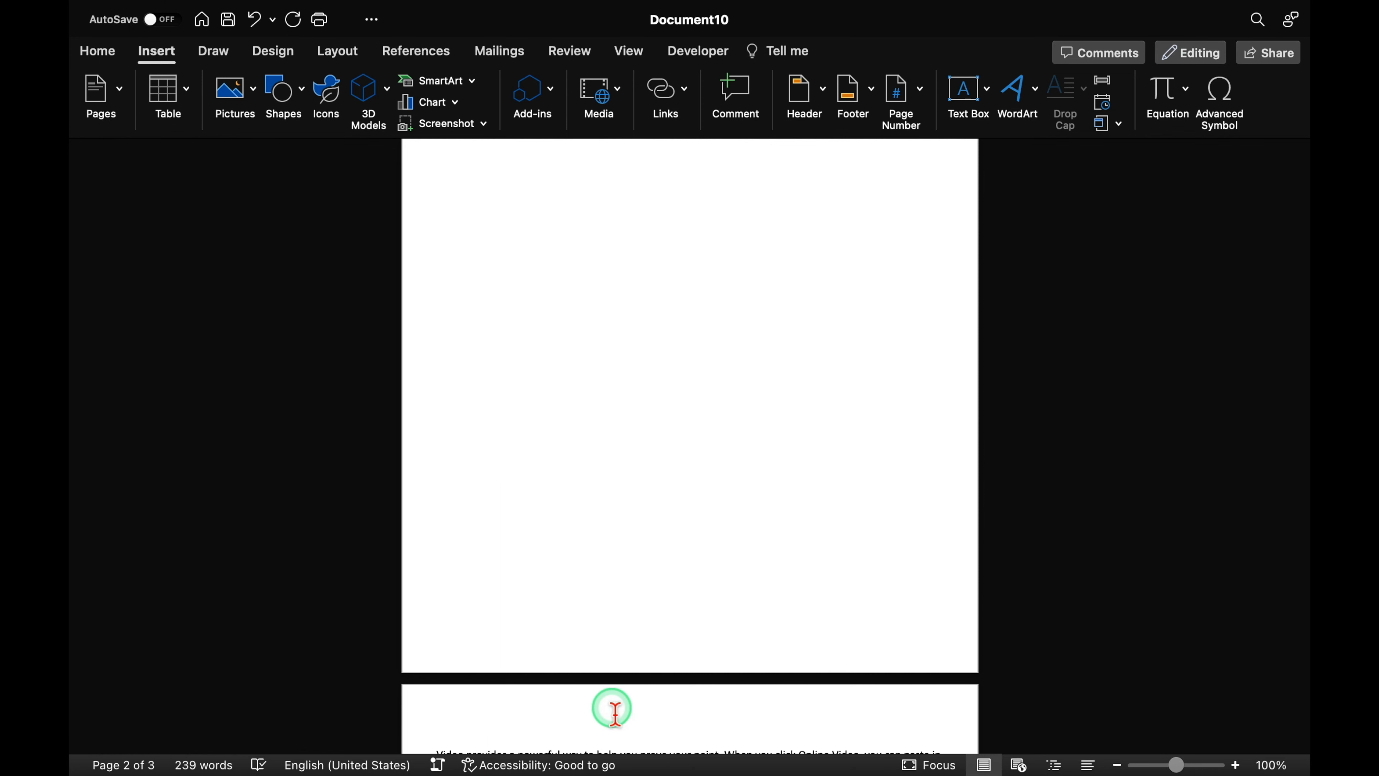
{"action": "key", "text": "Down"}
{"action": "key", "text": "Down"}
{"action": "key", "text": "Down"}
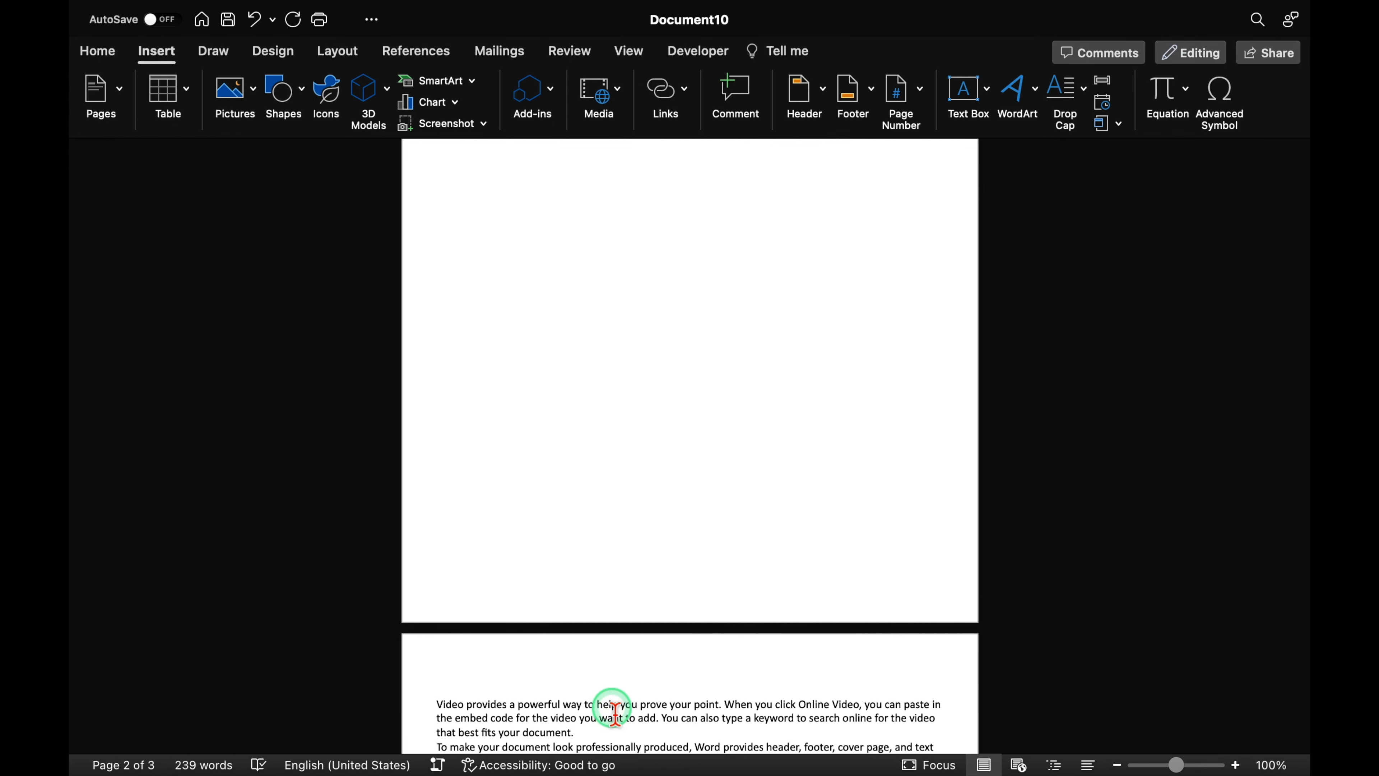
Undo both blank page insertions.
{"action": "left_click", "coordinate": [629, 452]}
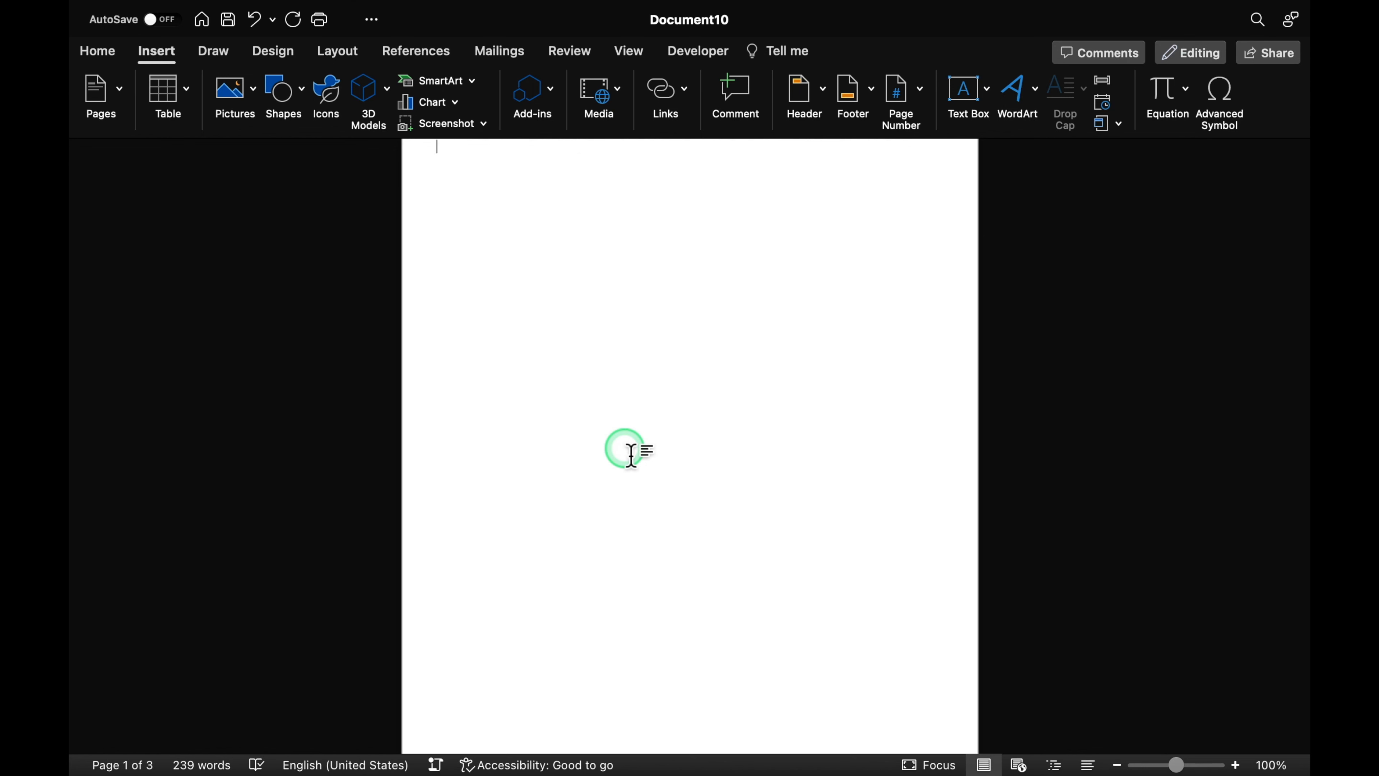
{"action": "key", "text": "Delete"}
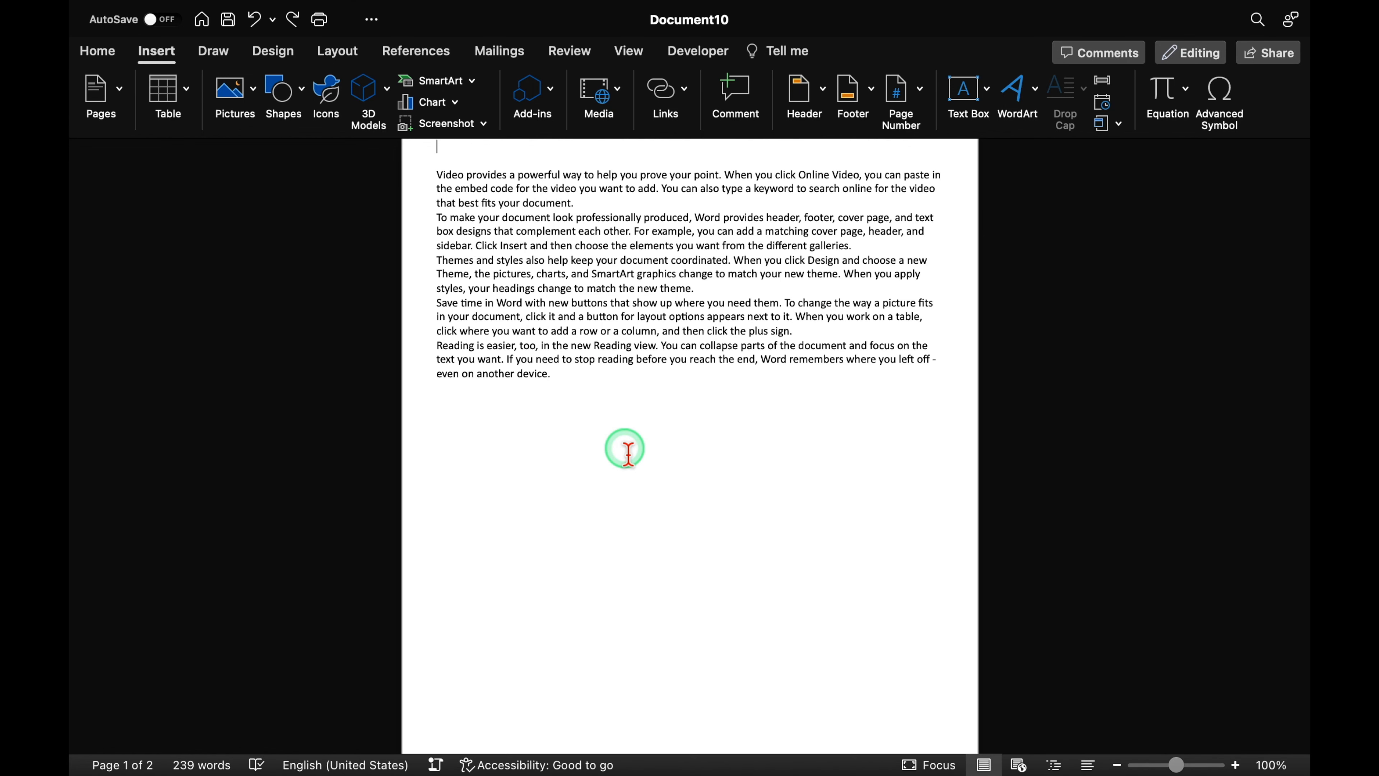
{"action": "left_click", "coordinate": [628, 454]}
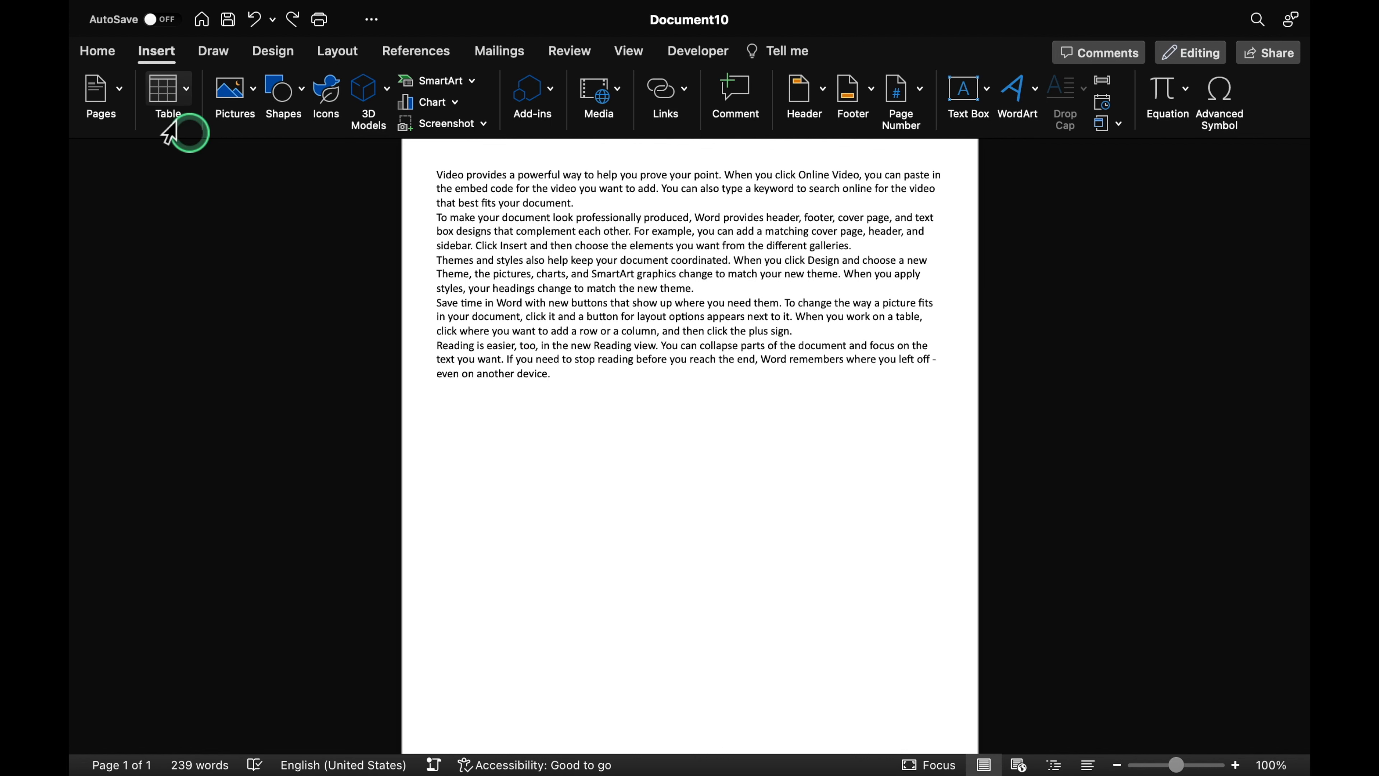
Insert a page break below the sample text and undo it.
{"action": "left_click", "coordinate": [102, 98]}
{"action": "left_click", "coordinate": [190, 158]}
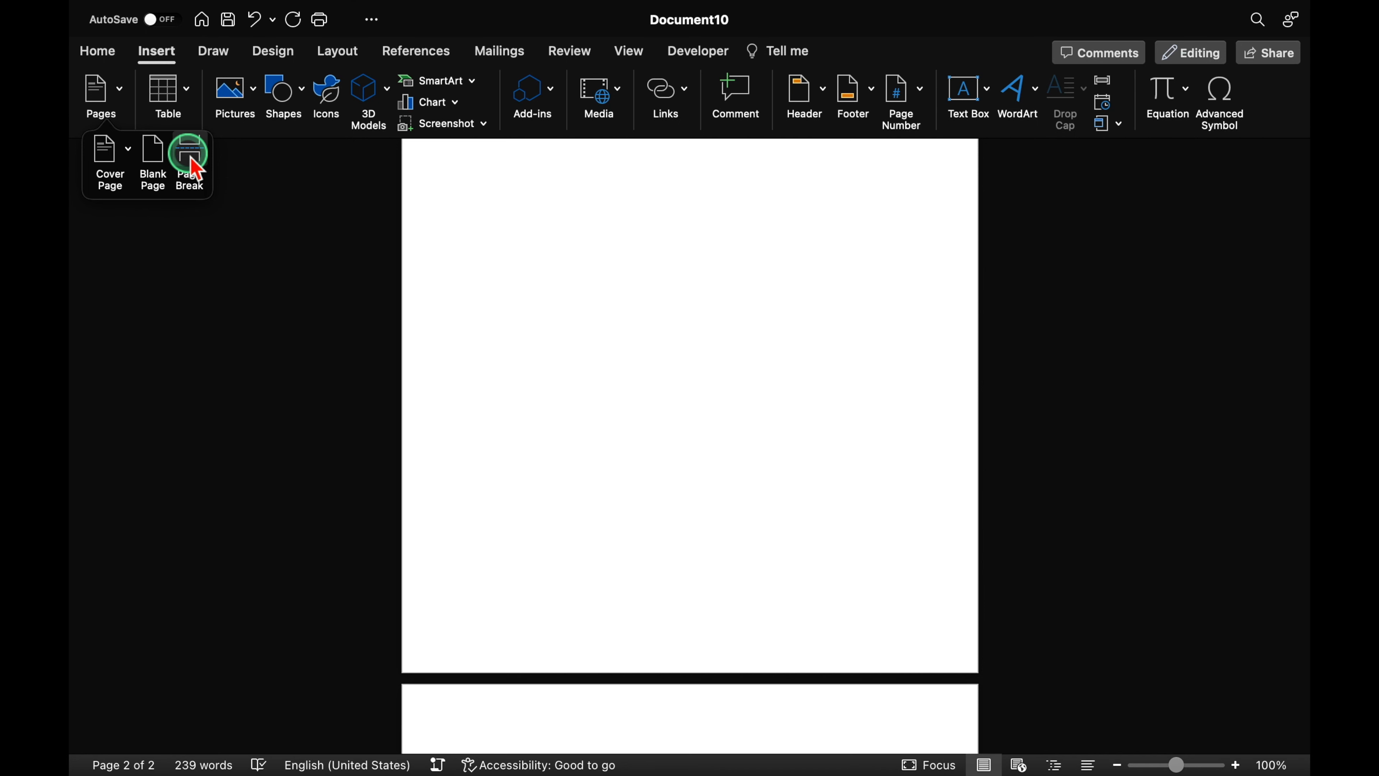
{"action": "key", "text": "super+z"}
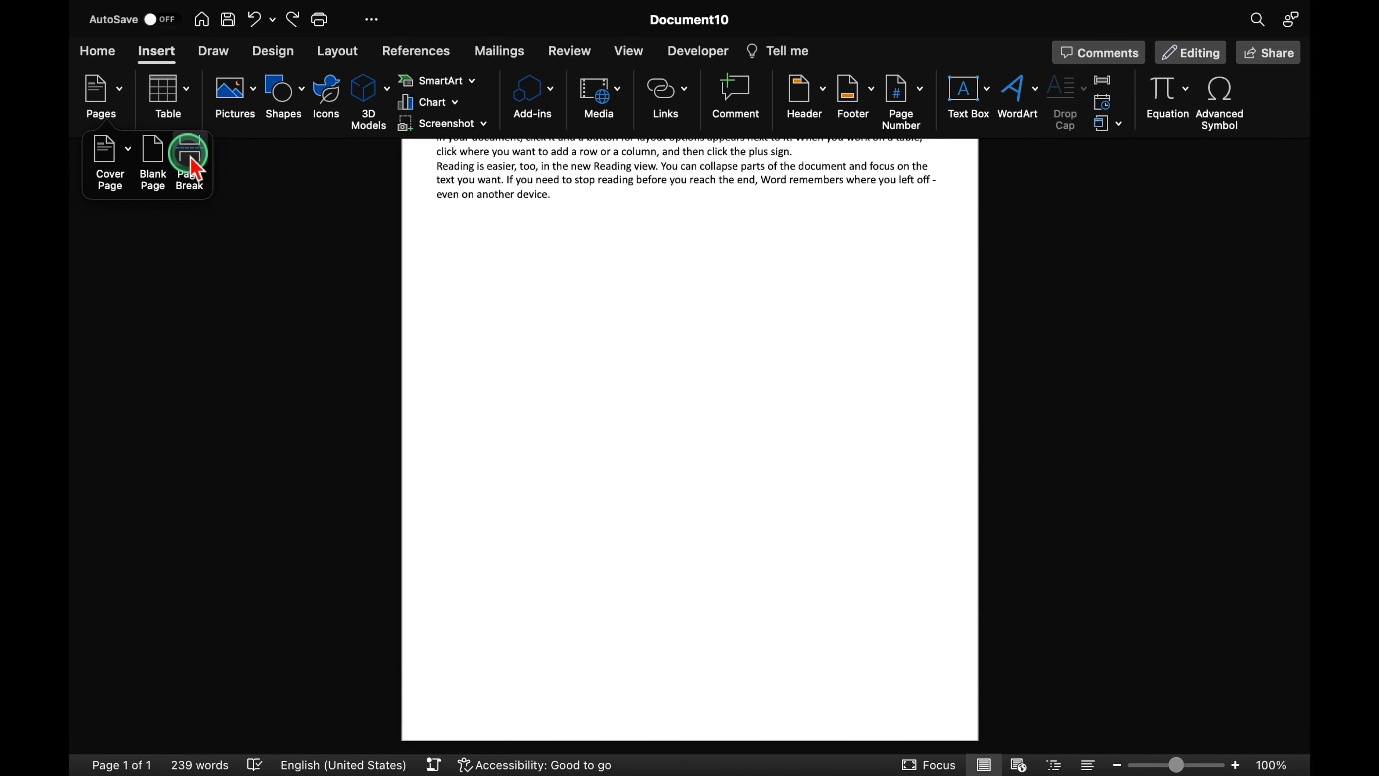
{"action": "left_click", "coordinate": [519, 209]}
{"action": "scroll", "coordinate": [521, 212], "scroll_direction": "up", "scroll_amount": 5}
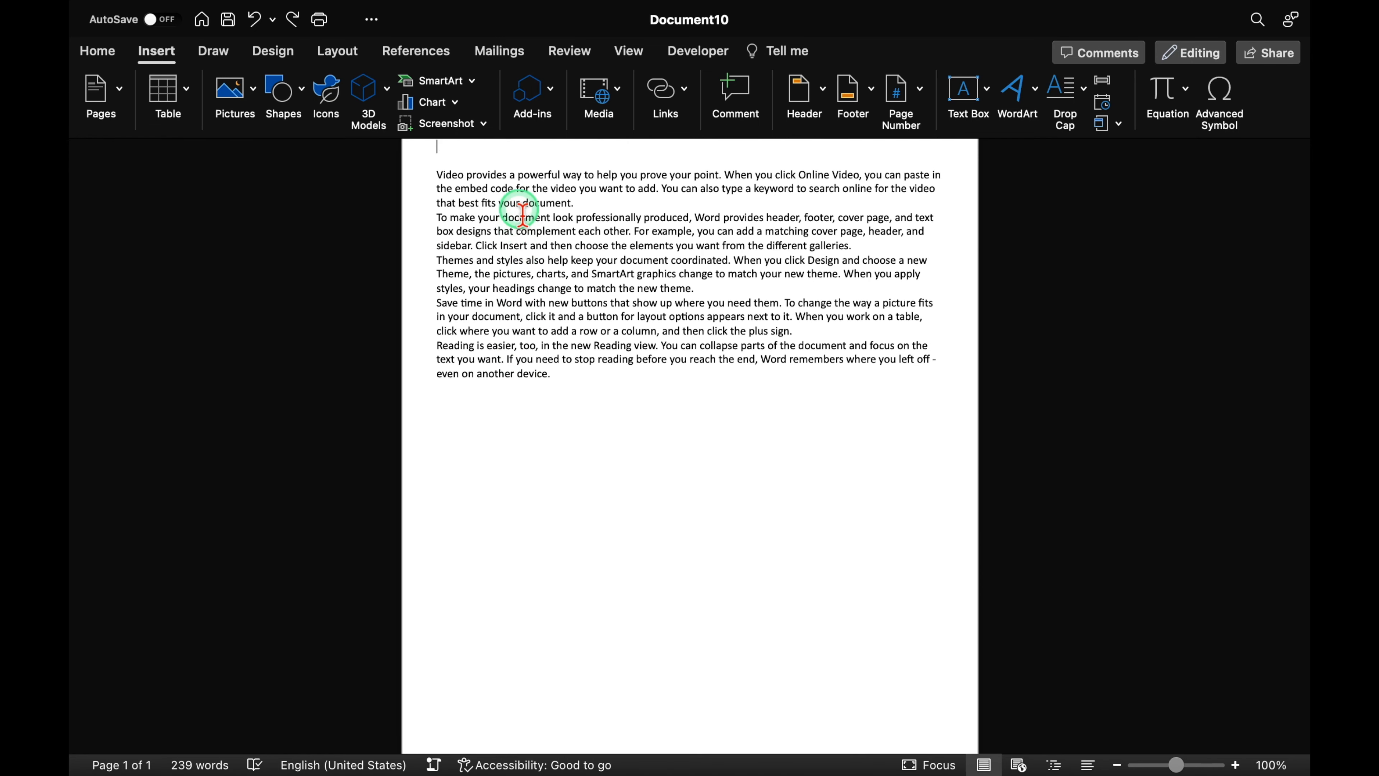
Cycle the entire sample text through right, left and centre alignment, finishing with justified alignment.
{"action": "left_click", "coordinate": [440, 182]}
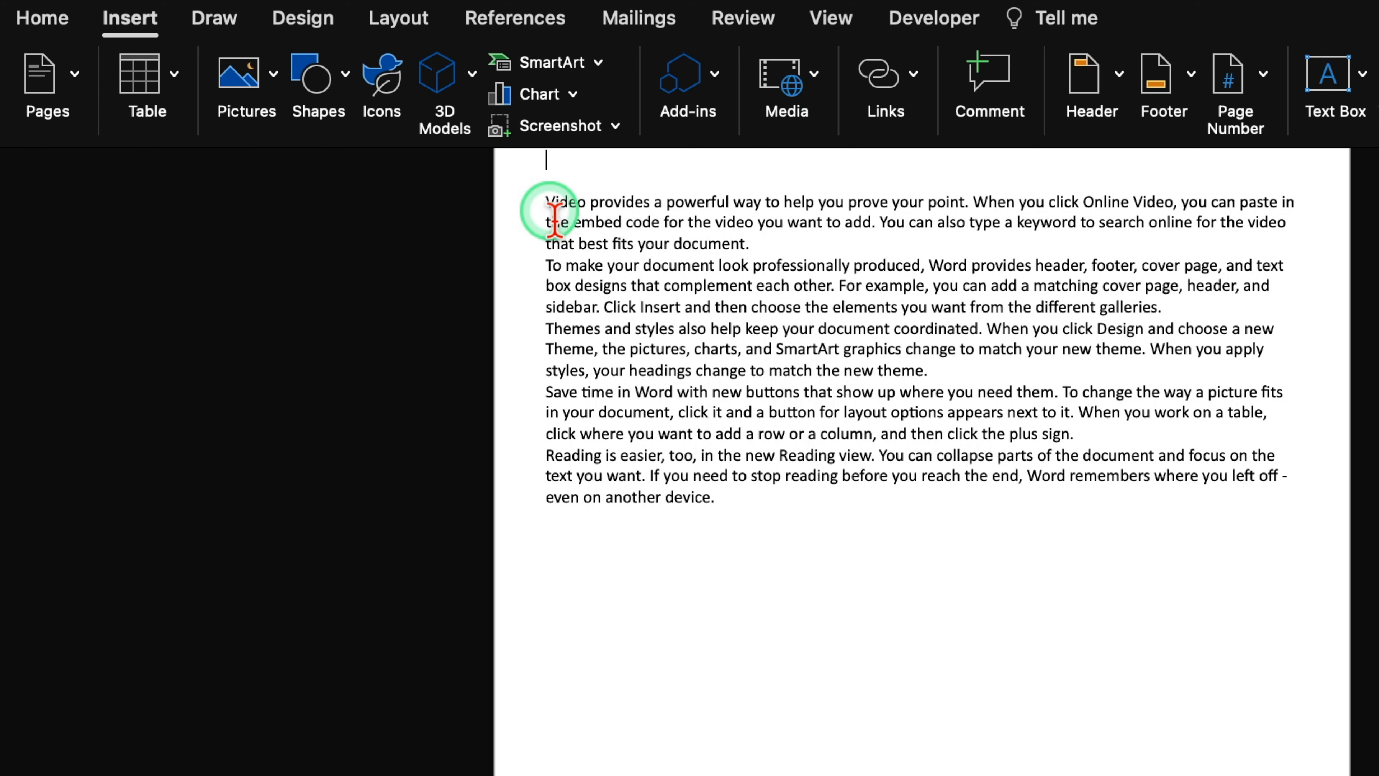
{"action": "key", "text": "super+a"}
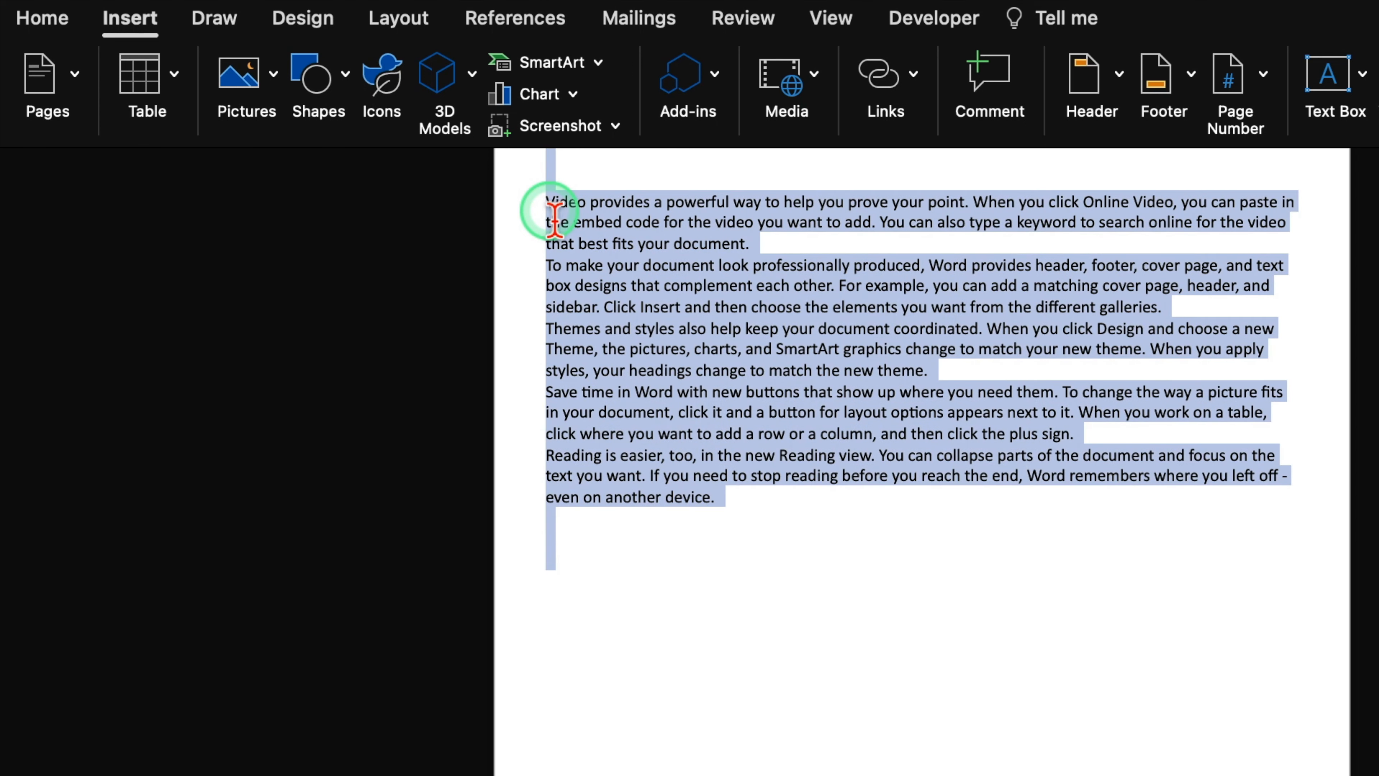
{"action": "left_click", "coordinate": [62, 29]}
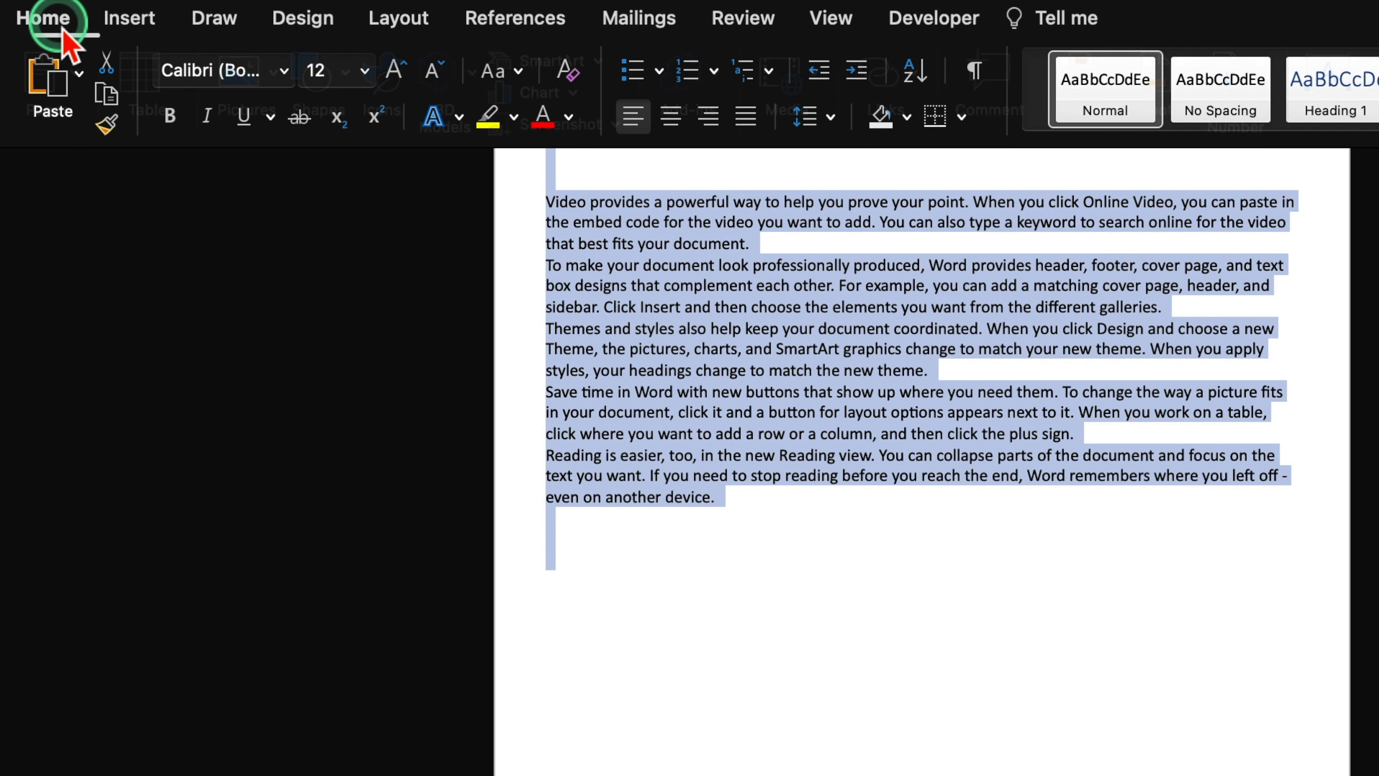
{"action": "left_click", "coordinate": [643, 117]}
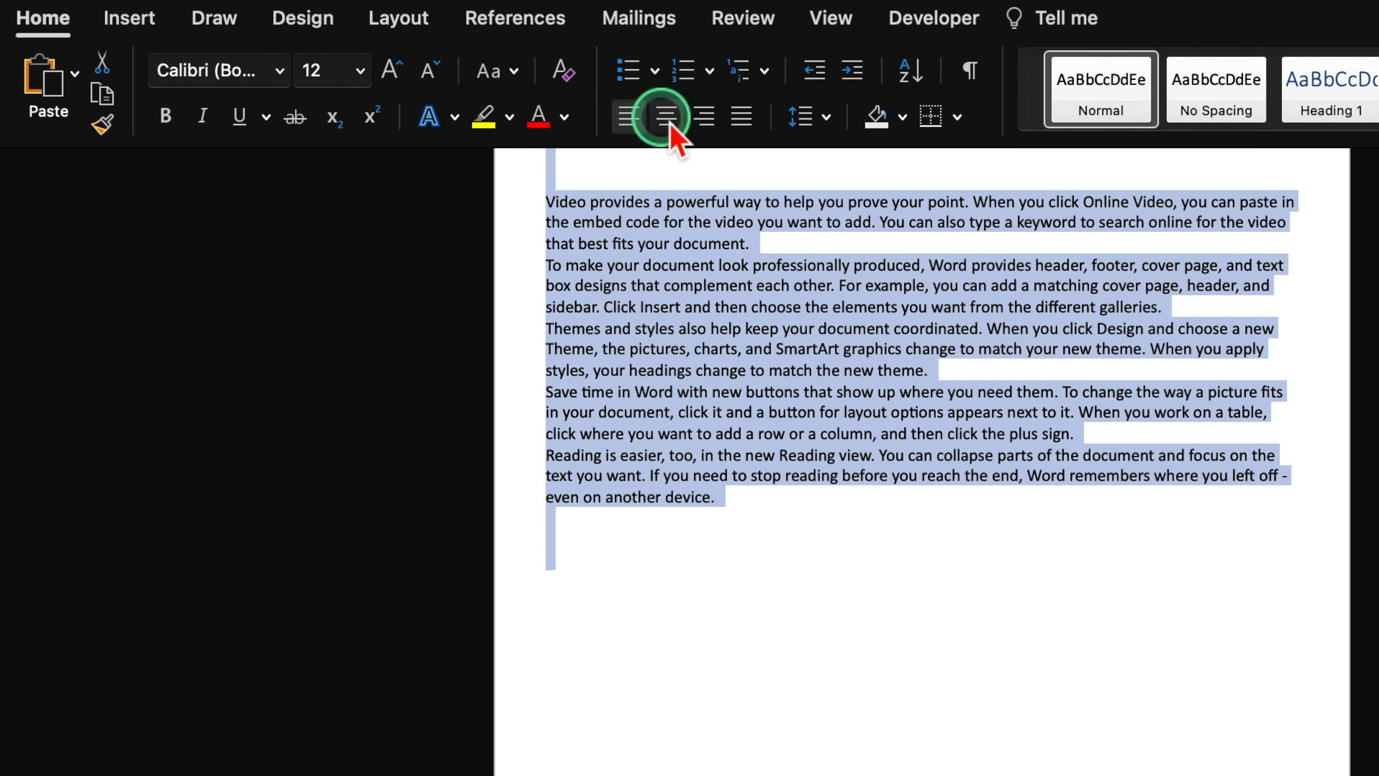
{"action": "left_click", "coordinate": [743, 133]}
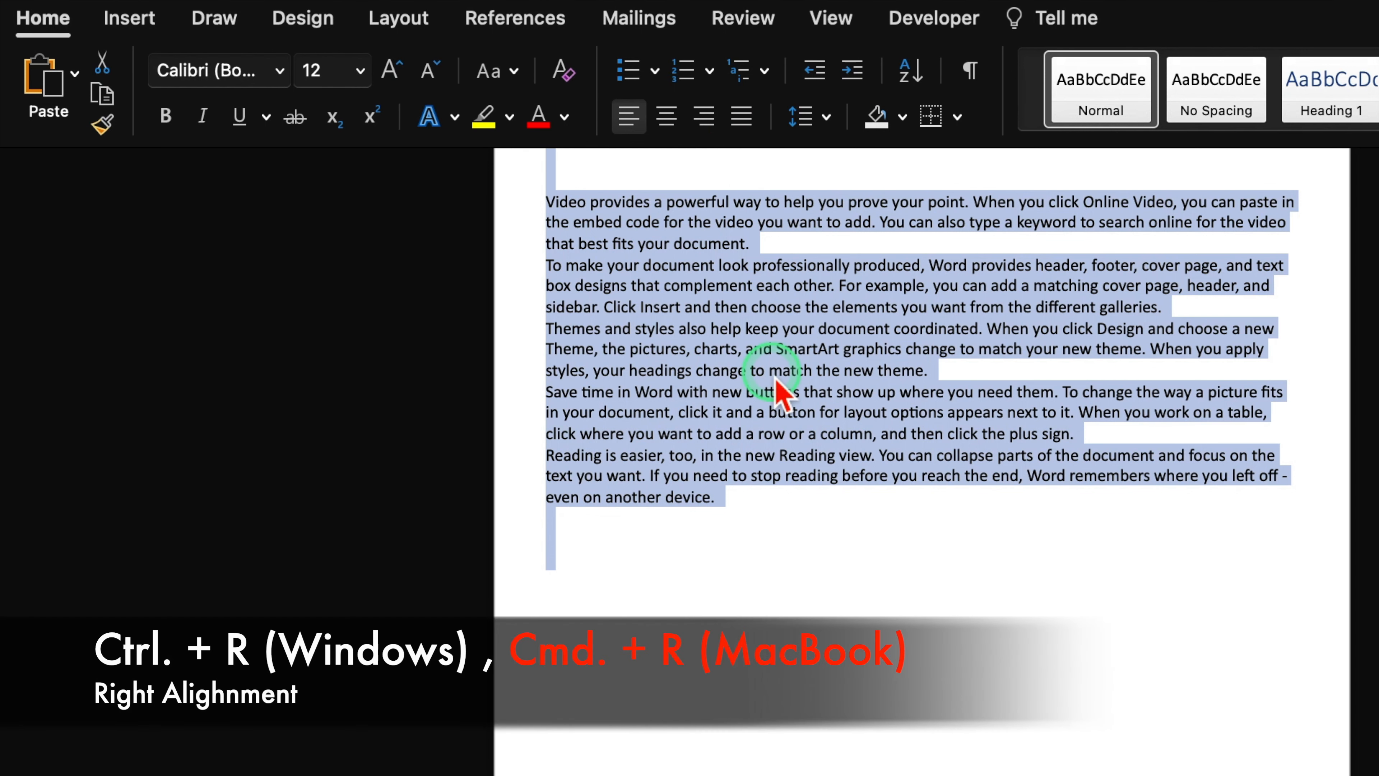
{"action": "key", "text": "super+r"}
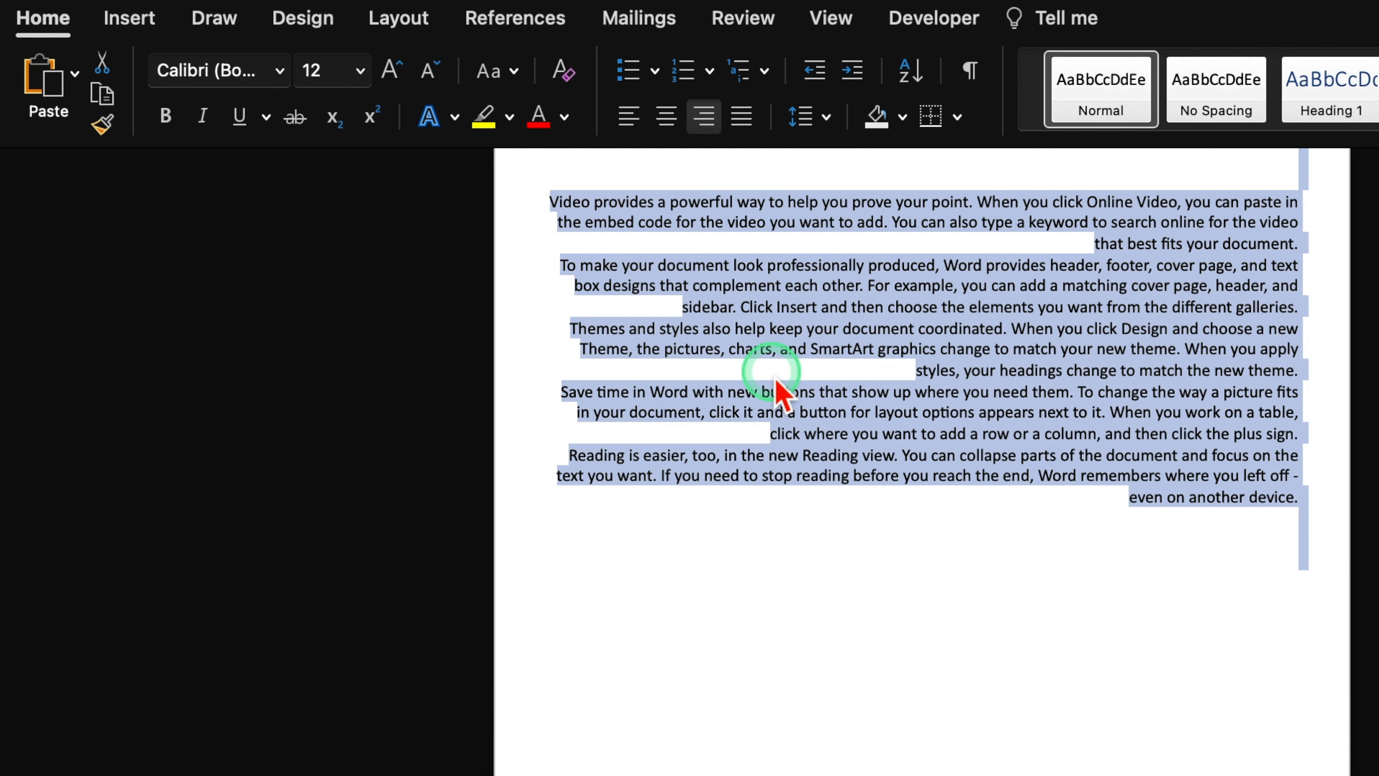
{"action": "key", "text": "super+l"}
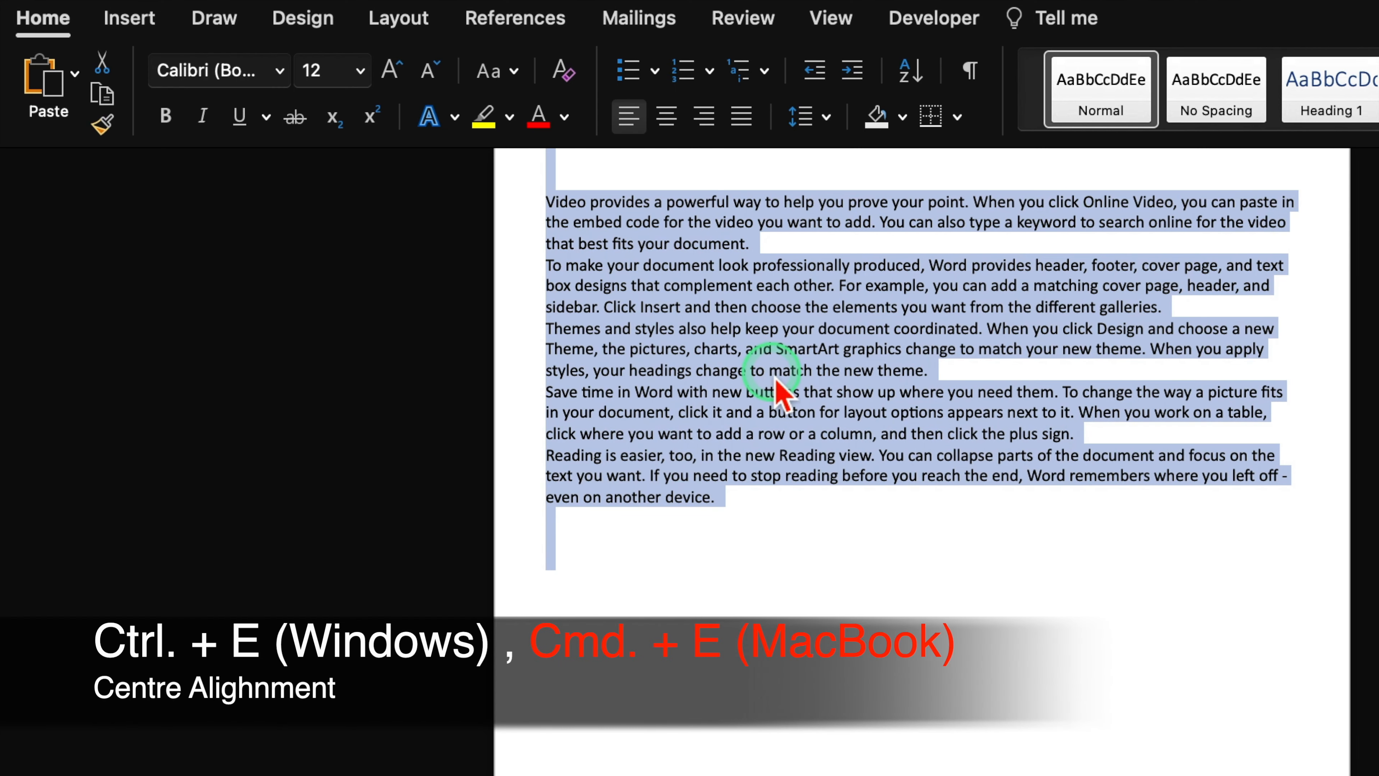
{"action": "key", "text": "super+e"}
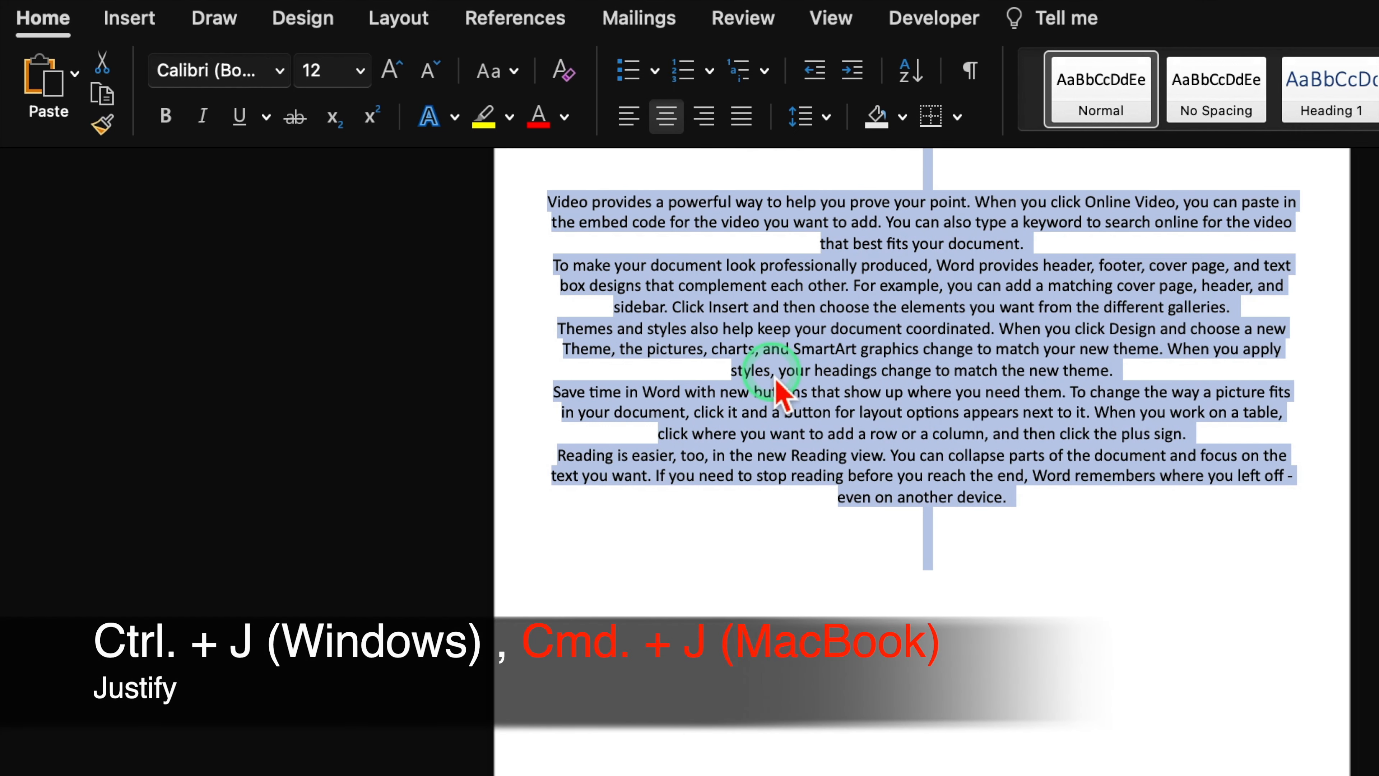
{"action": "key", "text": "super+j"}
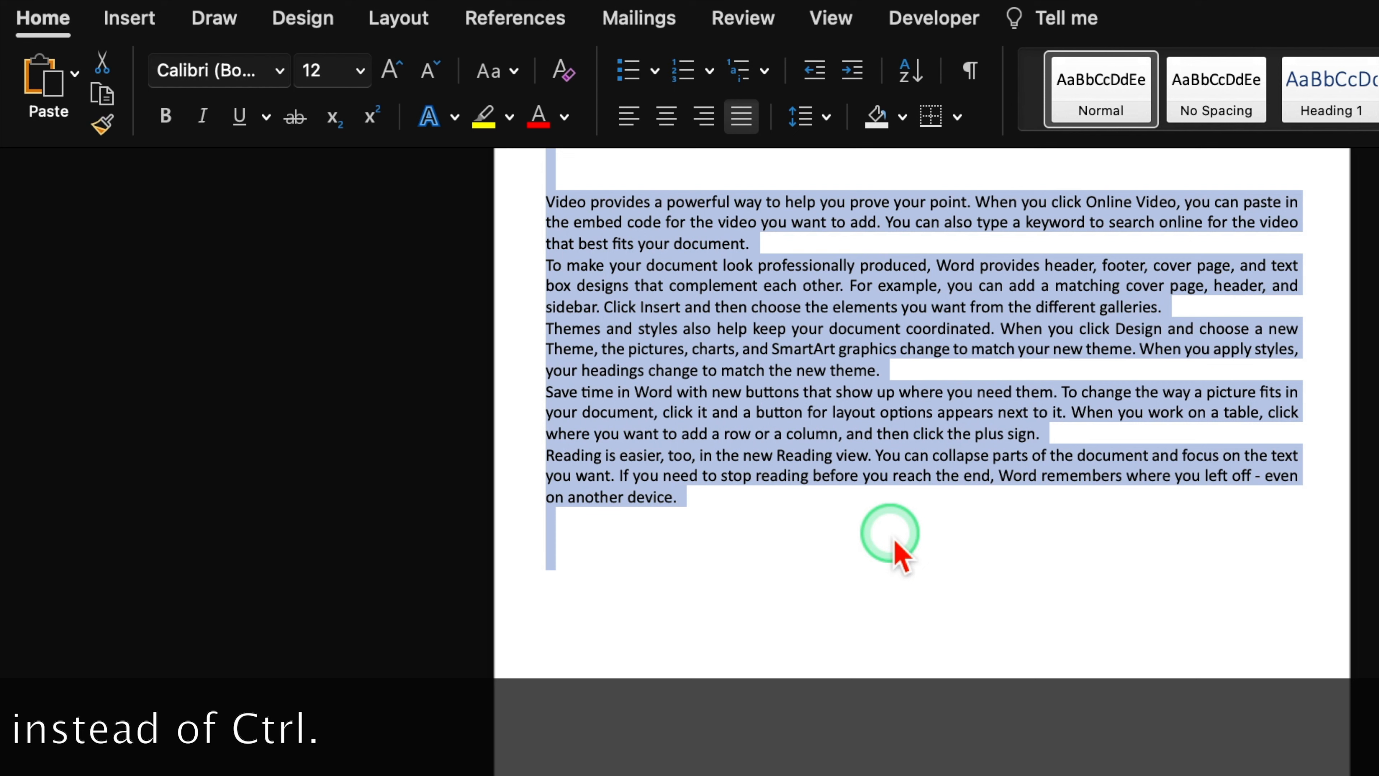
Add several empty lines below the first paragraph and enter "January" on the second one.
{"action": "left_click", "coordinate": [788, 247]}
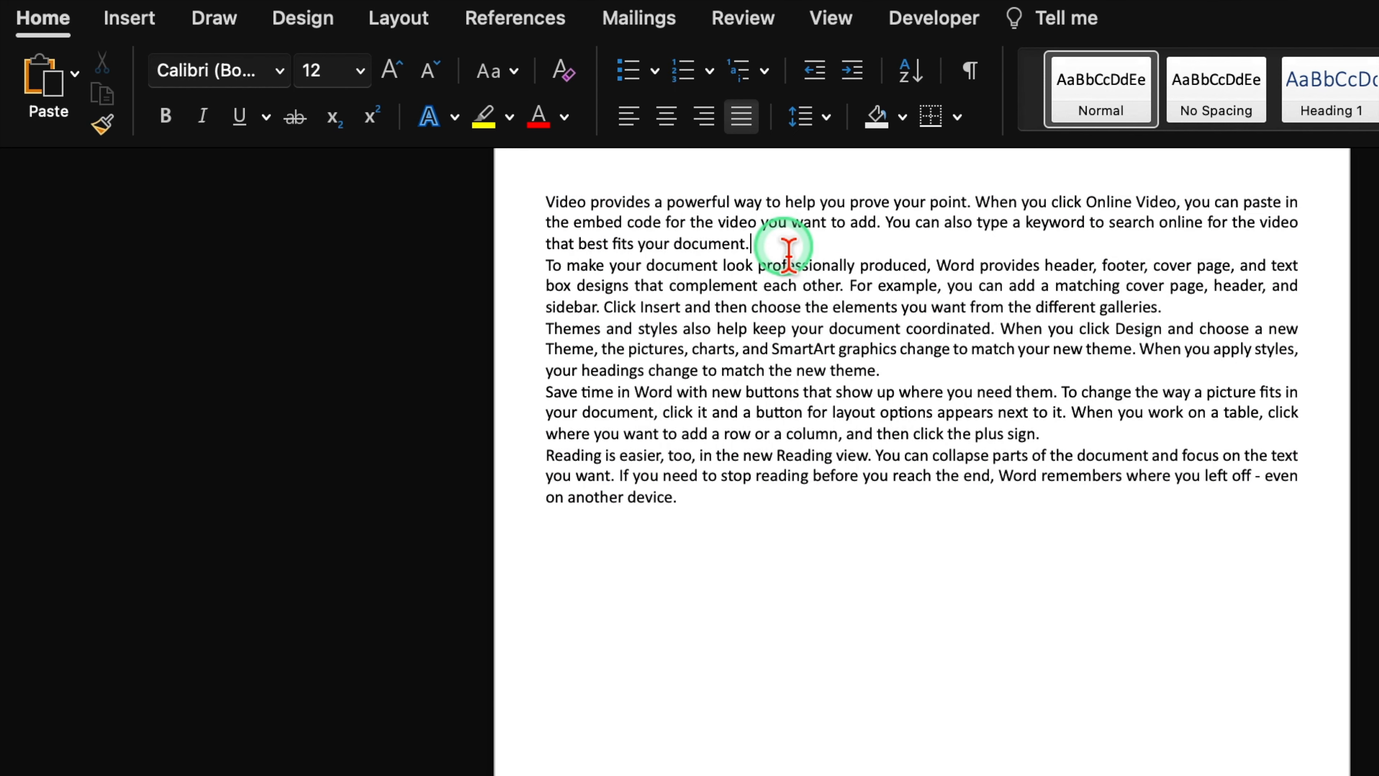
{"action": "key", "text": "Return"}
{"action": "key", "text": "Return"}
{"action": "key", "text": "Return"}
{"action": "key", "text": "Return"}
{"action": "key", "text": "Return"}
{"action": "key", "text": "Return"}
{"action": "key", "text": "Return"}
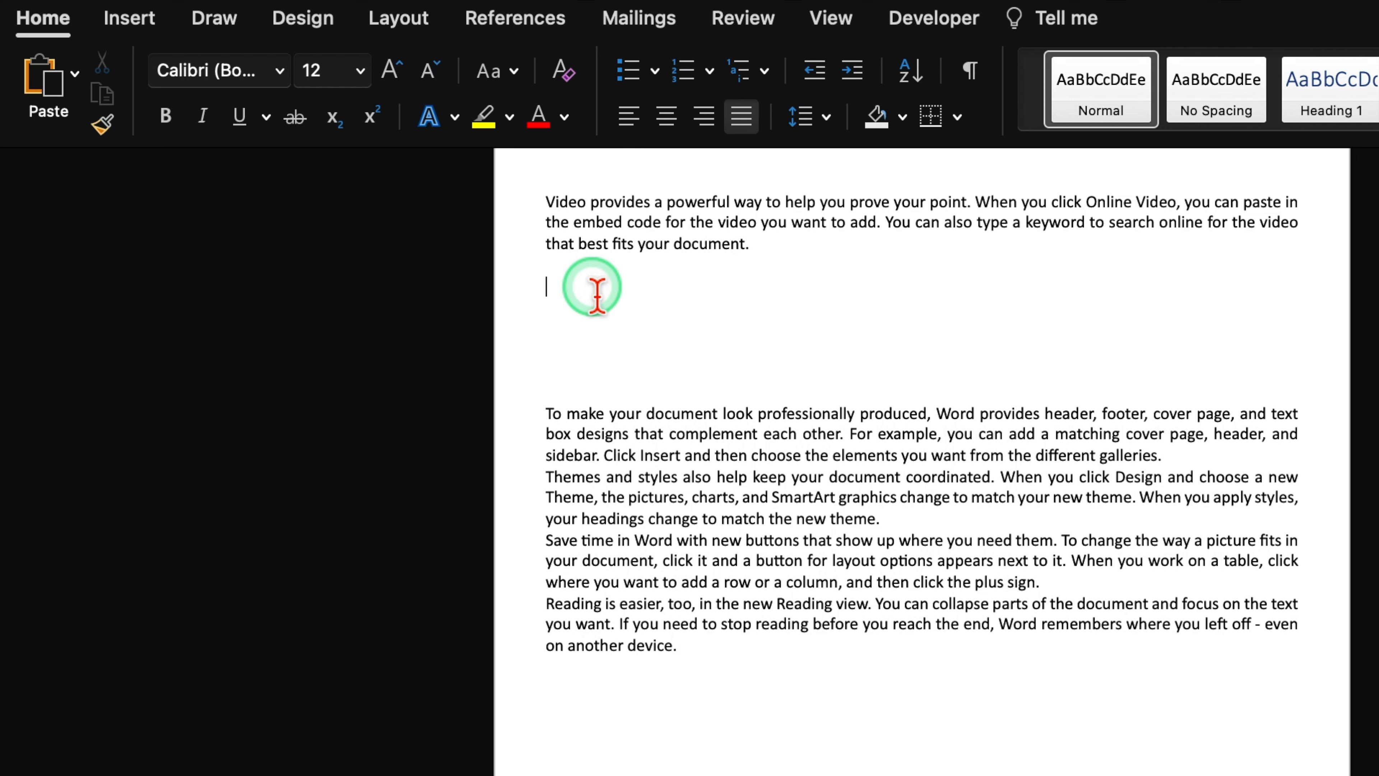
{"action": "key", "text": "BackSpace"}
{"action": "left_click", "coordinate": [592, 278]}
{"action": "type", "text": "January"}
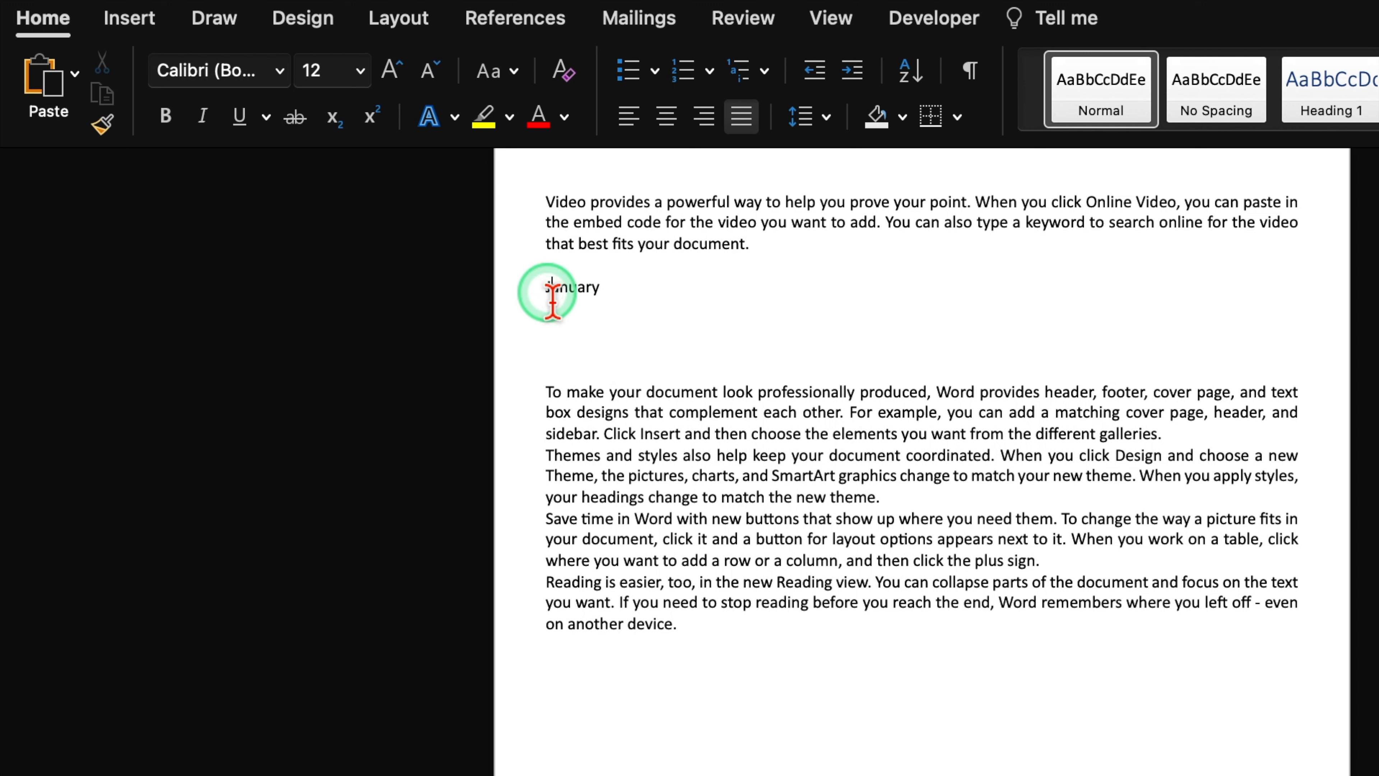
Make the January line a bulleted item using the red four-diamond character as a custom bullet.
{"action": "left_click", "coordinate": [544, 295]}
{"action": "left_click", "coordinate": [57, 18]}
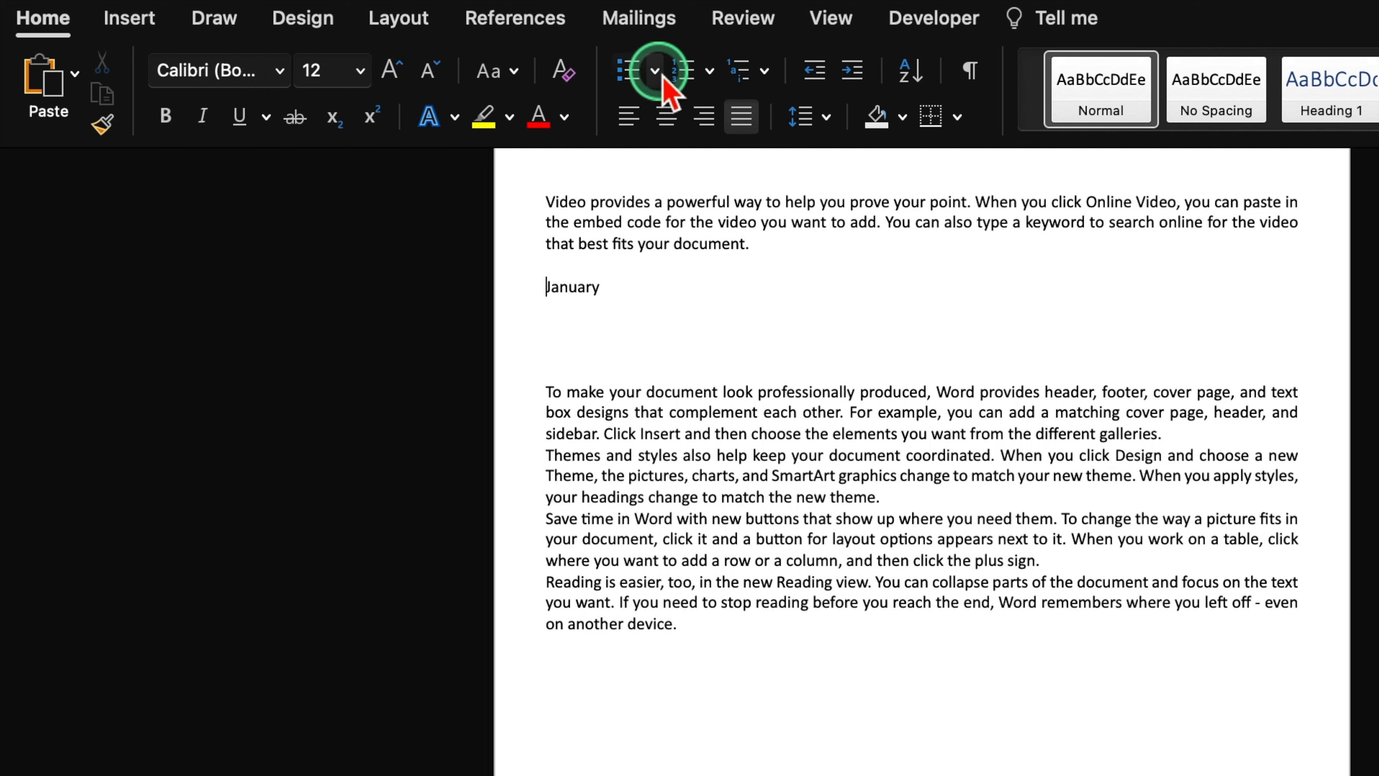
{"action": "left_click", "coordinate": [655, 70]}
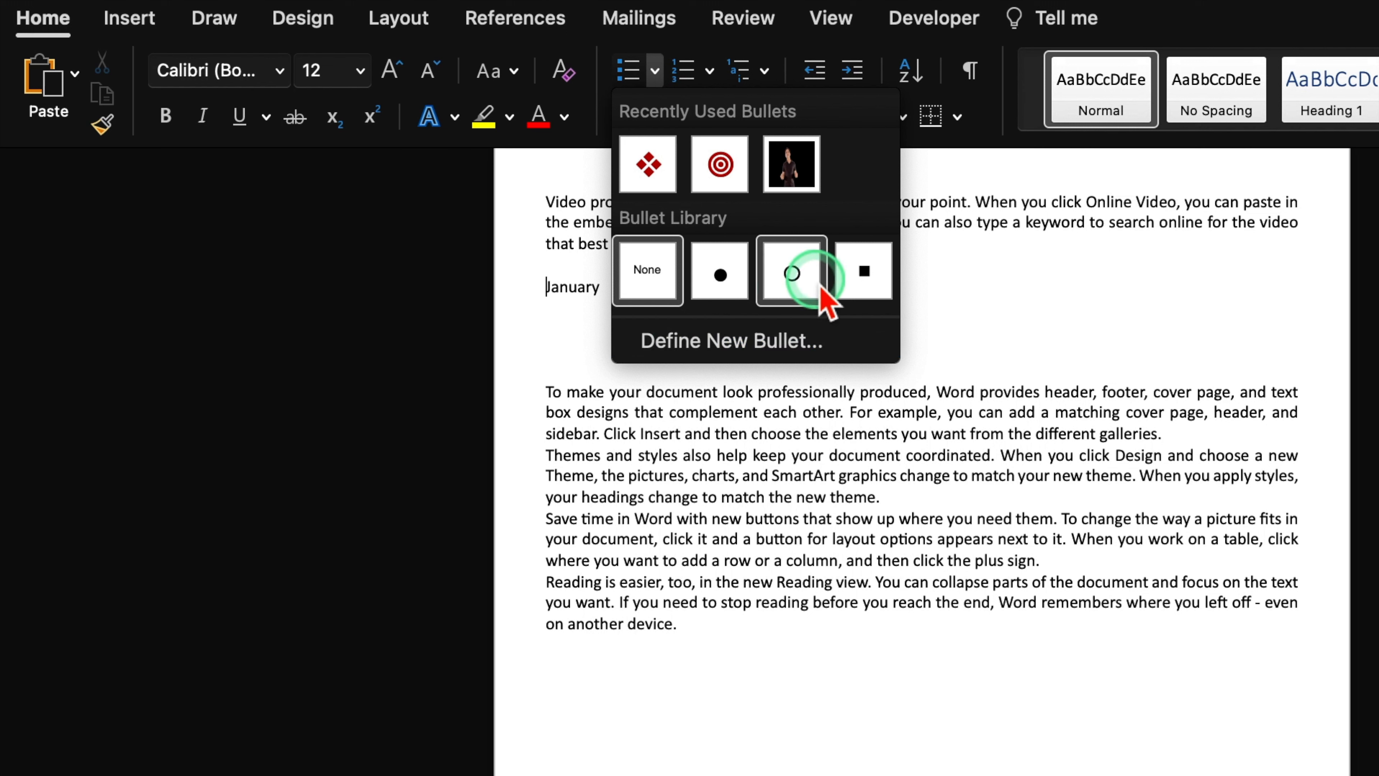
{"action": "left_click", "coordinate": [763, 348]}
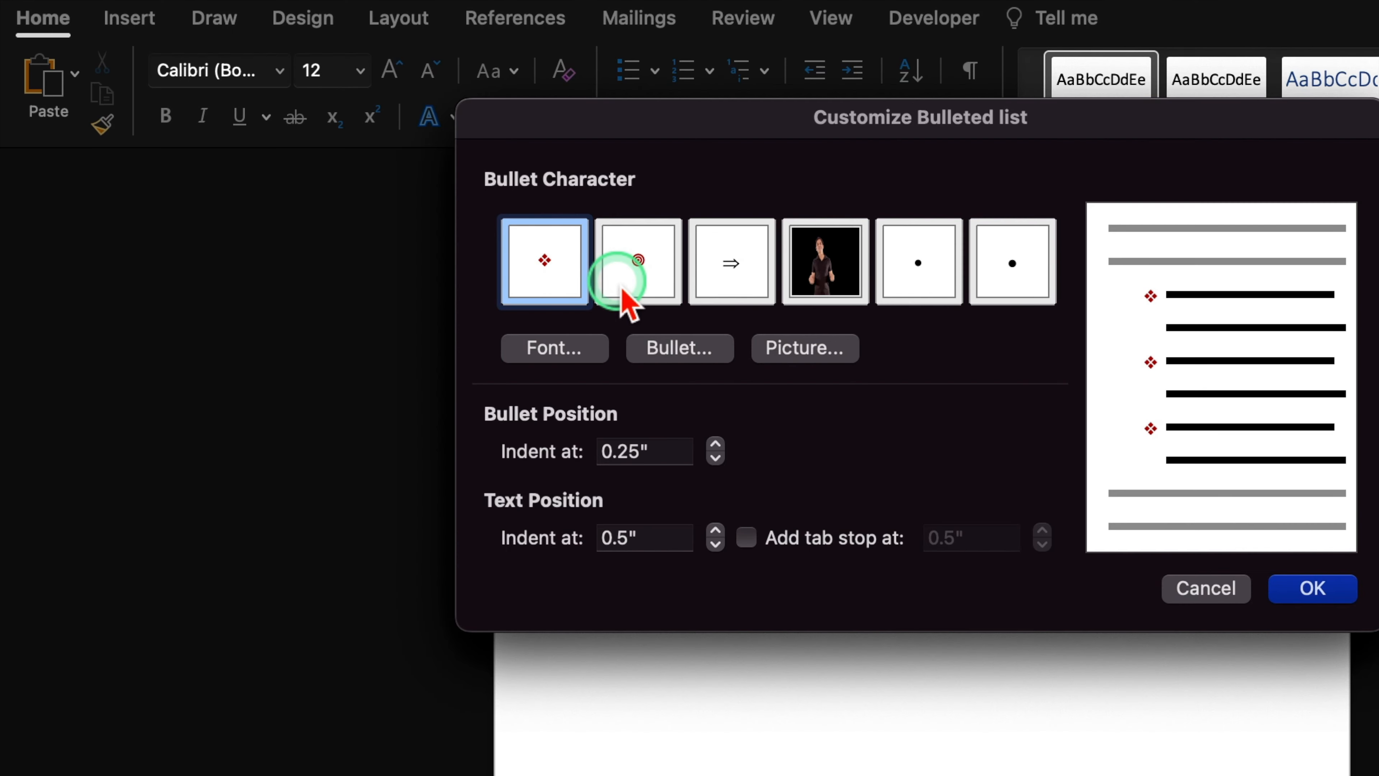
{"action": "left_click", "coordinate": [550, 359]}
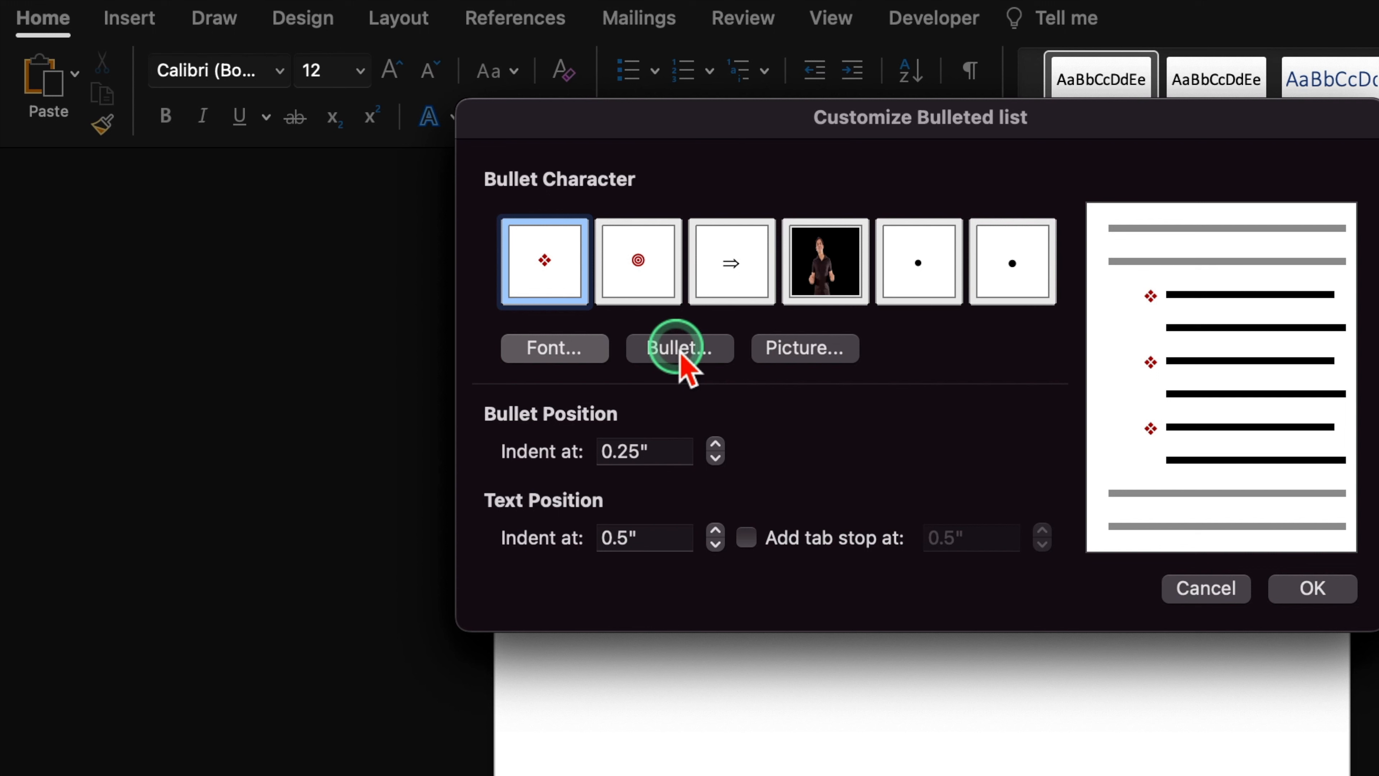
{"action": "left_click", "coordinate": [807, 352]}
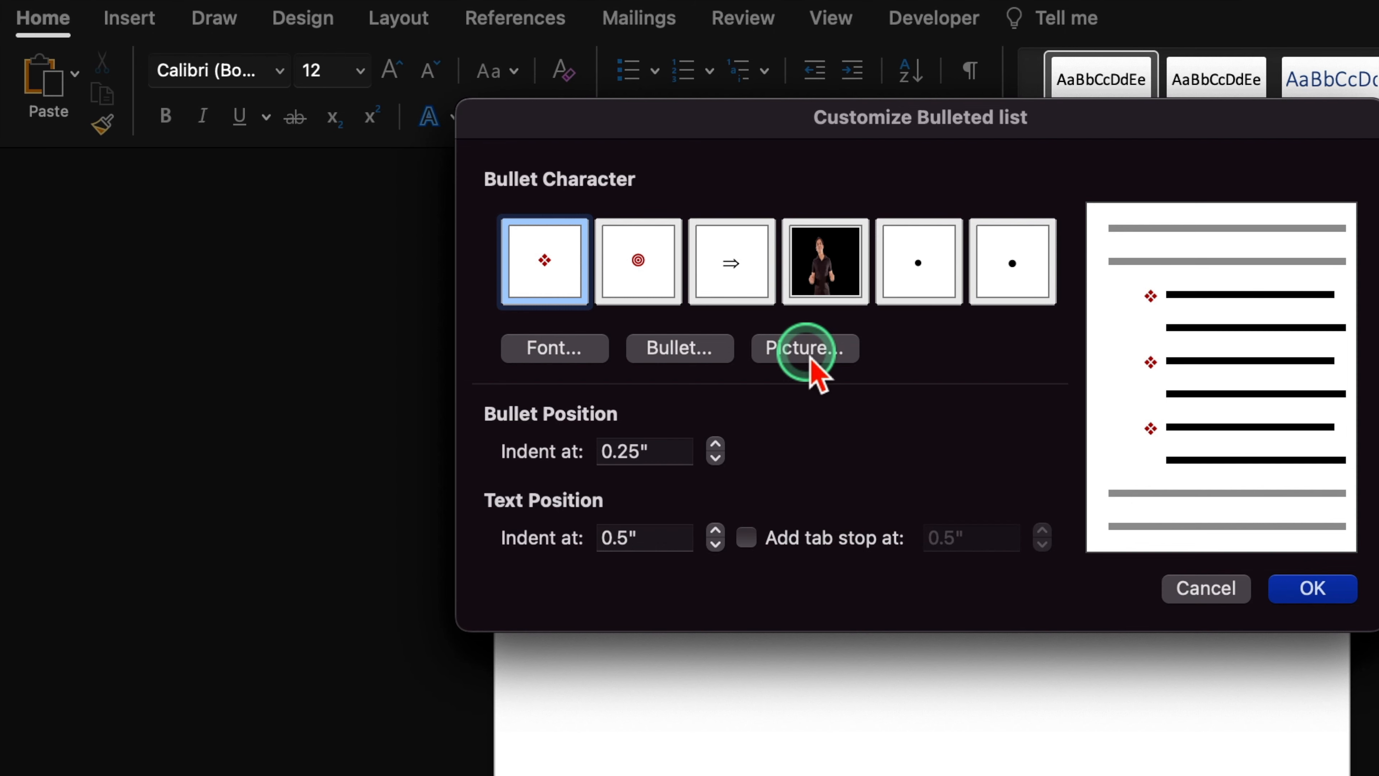
{"action": "left_click", "coordinate": [543, 264]}
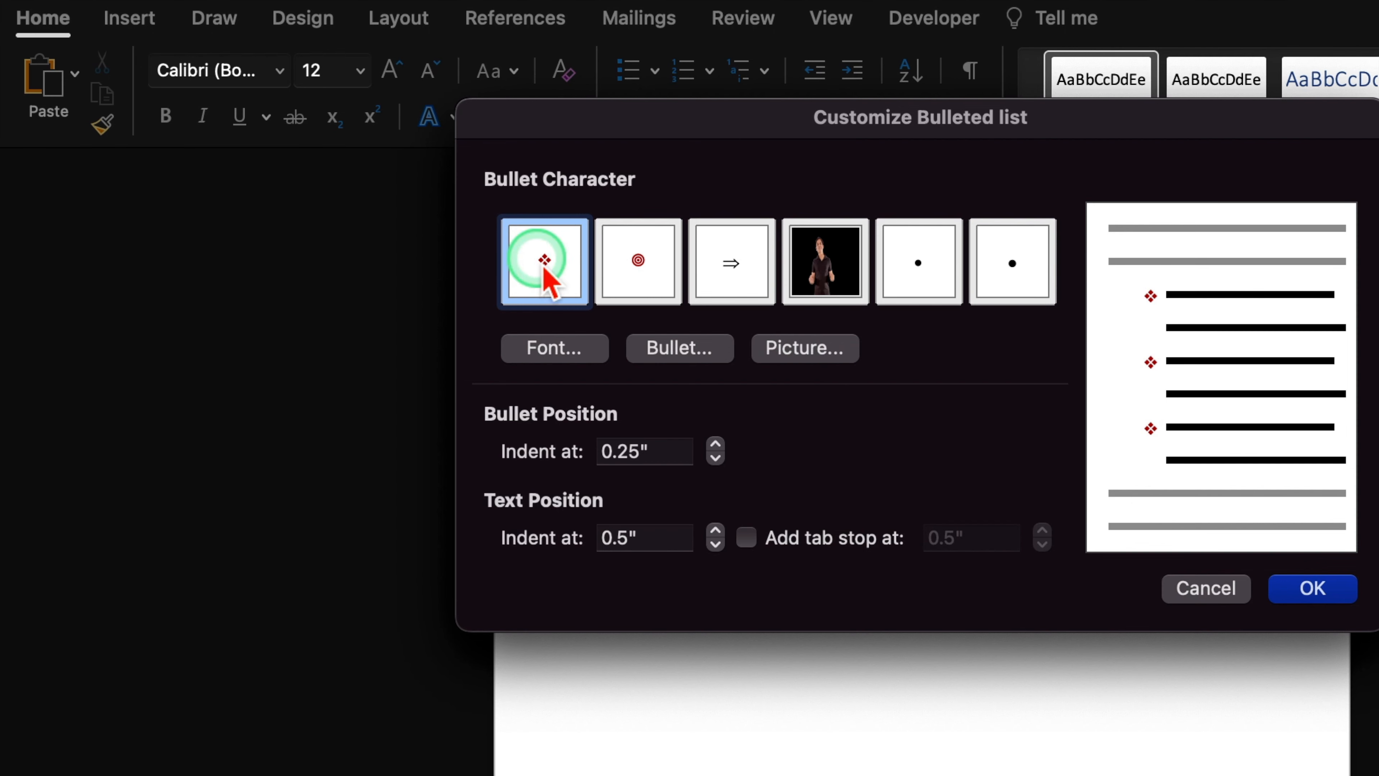
{"action": "left_click", "coordinate": [1309, 590]}
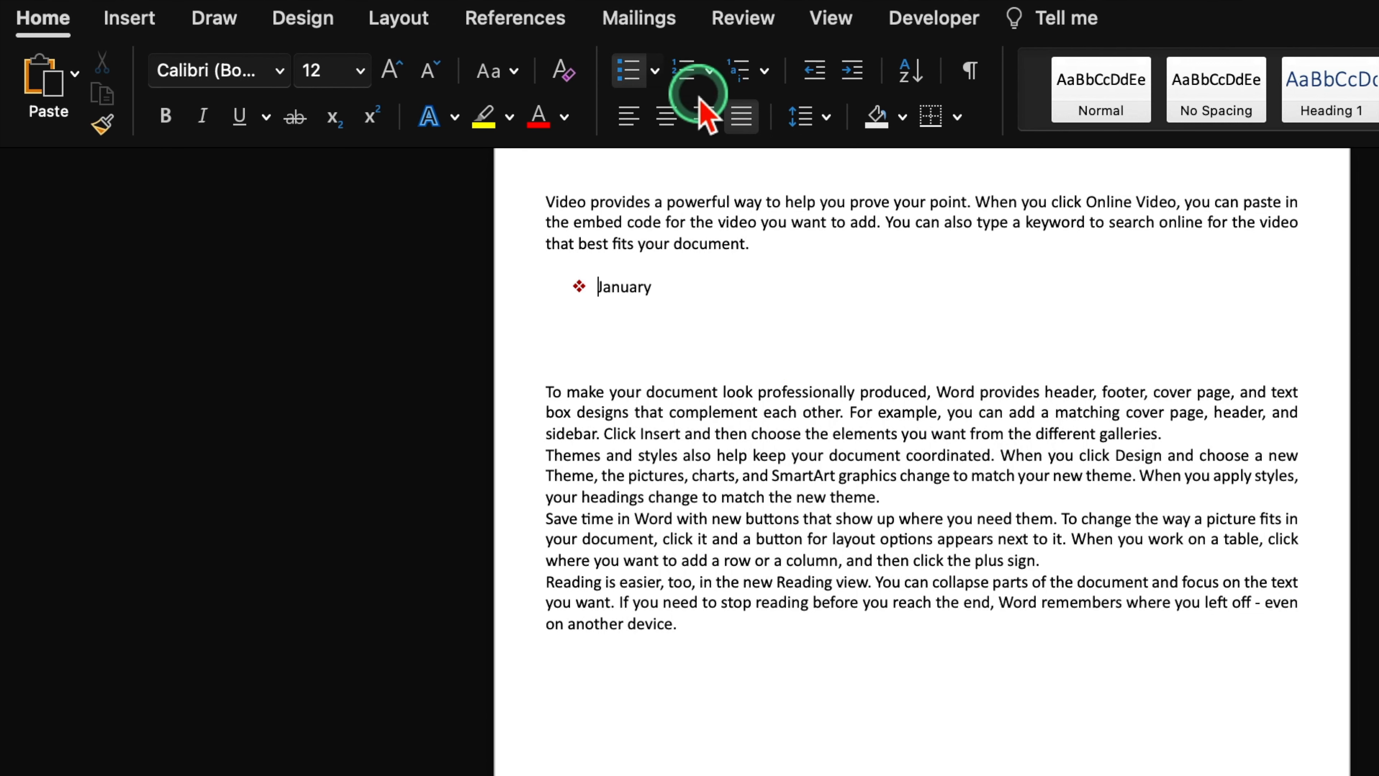
Change the font colour of the January line's custom four-diamond bullet to the blue theme colour.
{"action": "left_click", "coordinate": [655, 71]}
{"action": "left_click", "coordinate": [725, 464]}
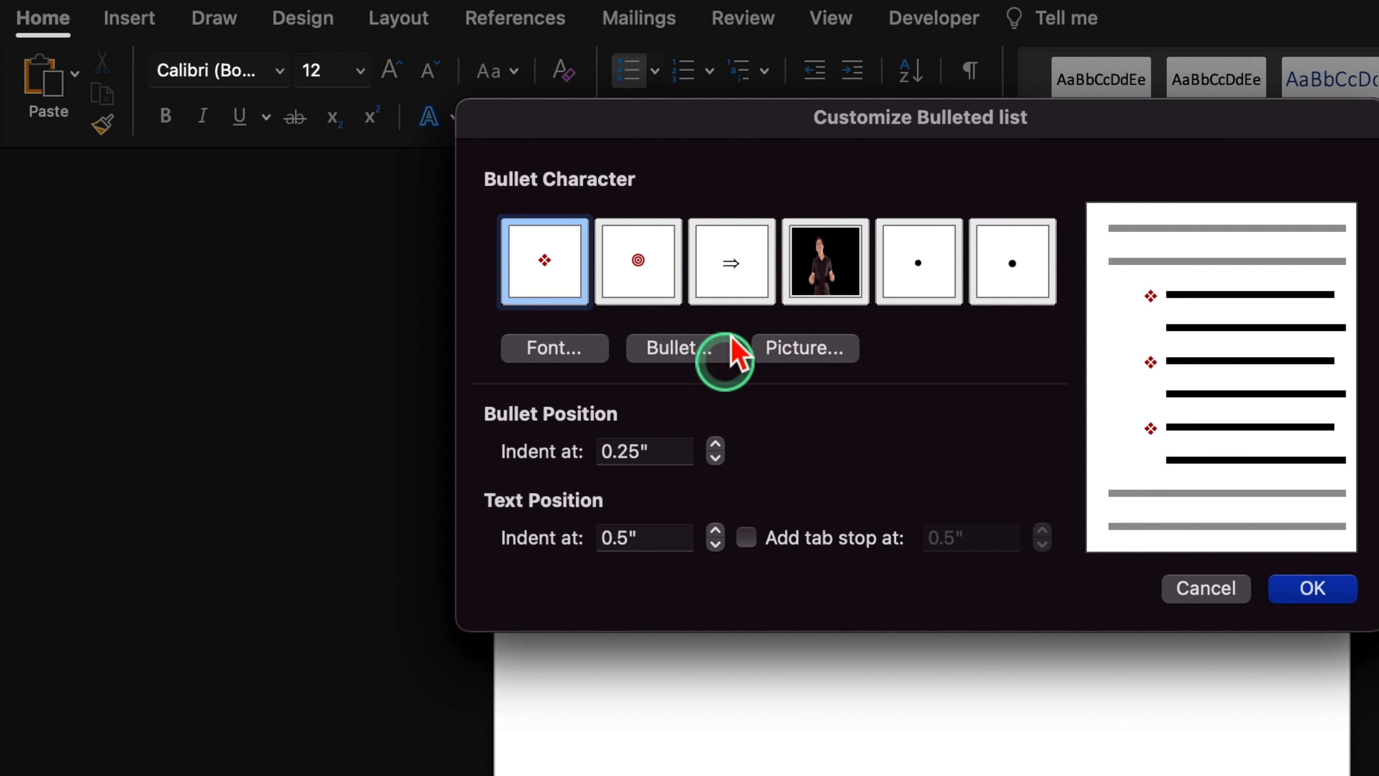
{"action": "left_click", "coordinate": [691, 352]}
{"action": "left_click", "coordinate": [575, 352]}
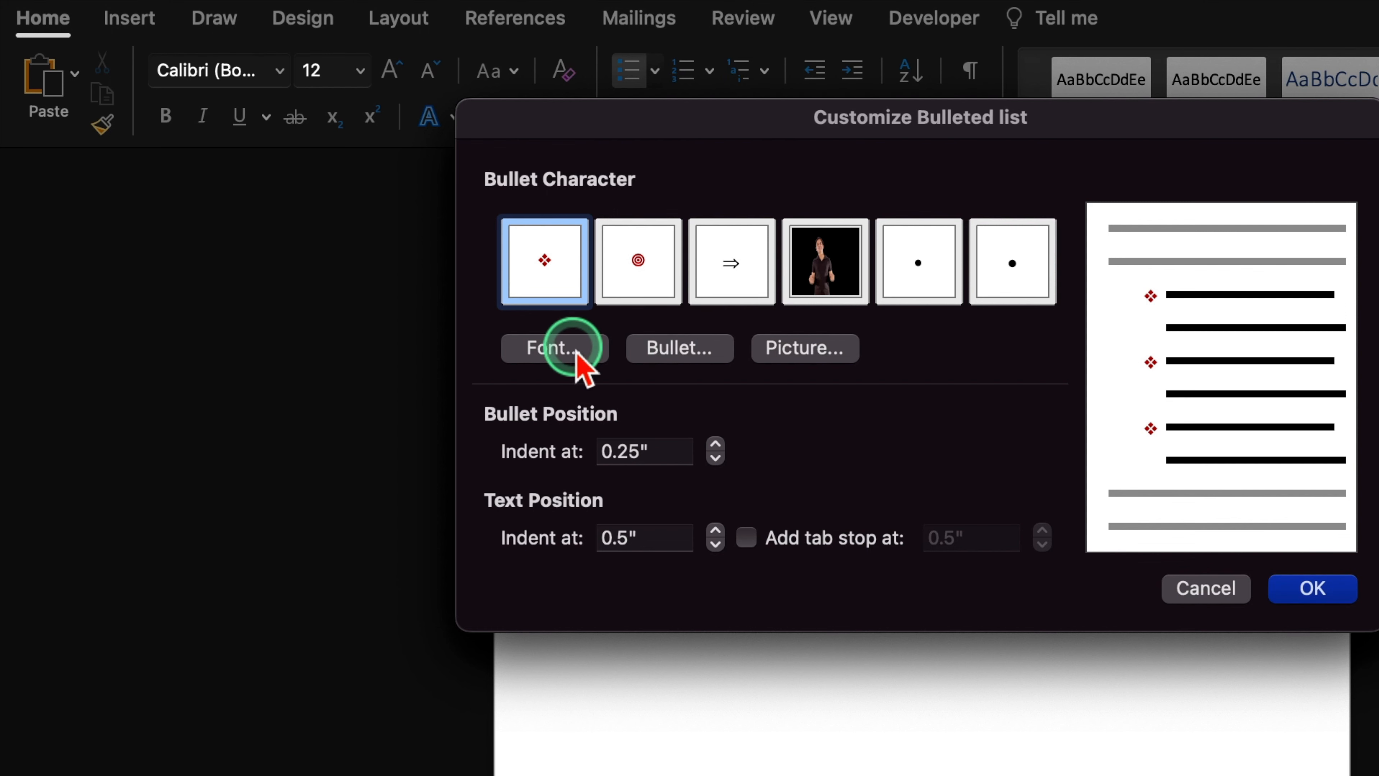
{"action": "left_click", "coordinate": [700, 268]}
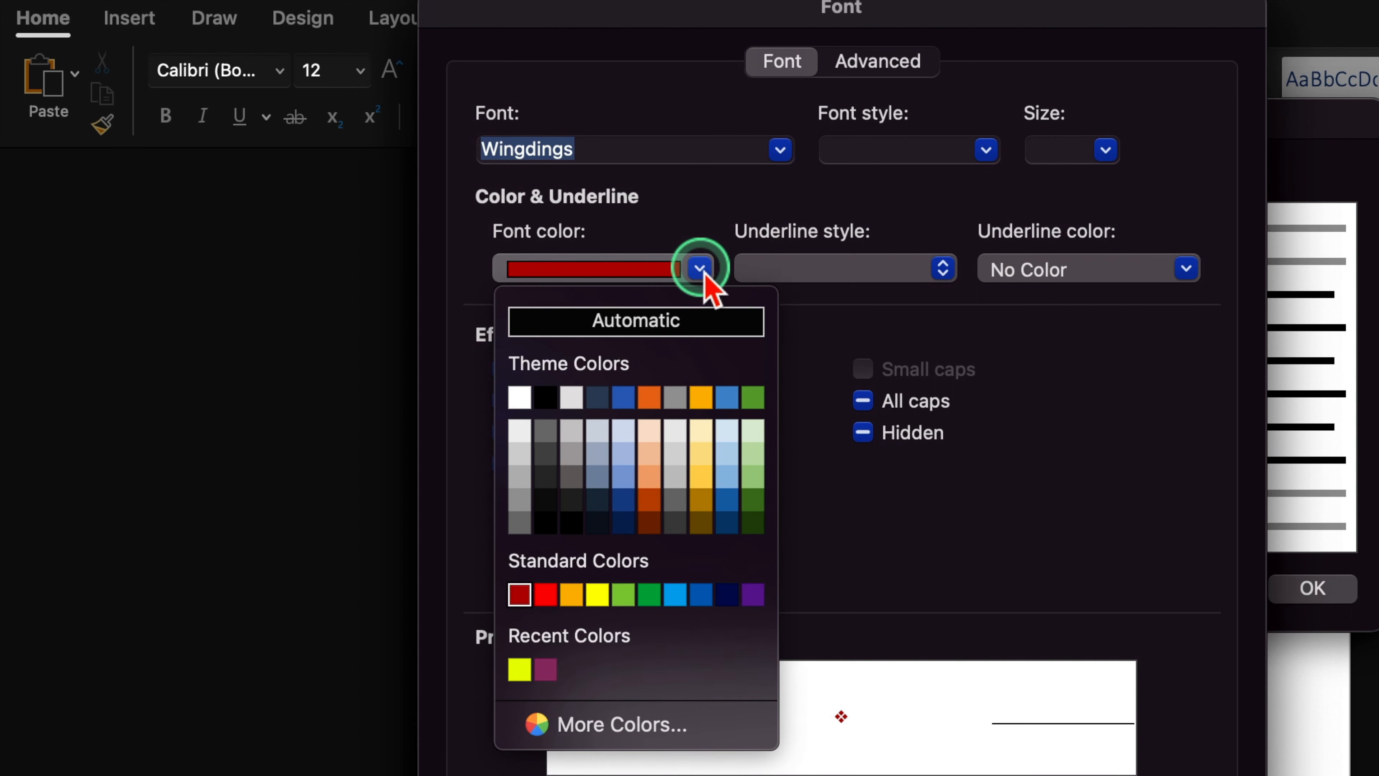
{"action": "left_click", "coordinate": [628, 406]}
{"action": "left_click", "coordinate": [895, 717]}
{"action": "key", "text": "Return"}
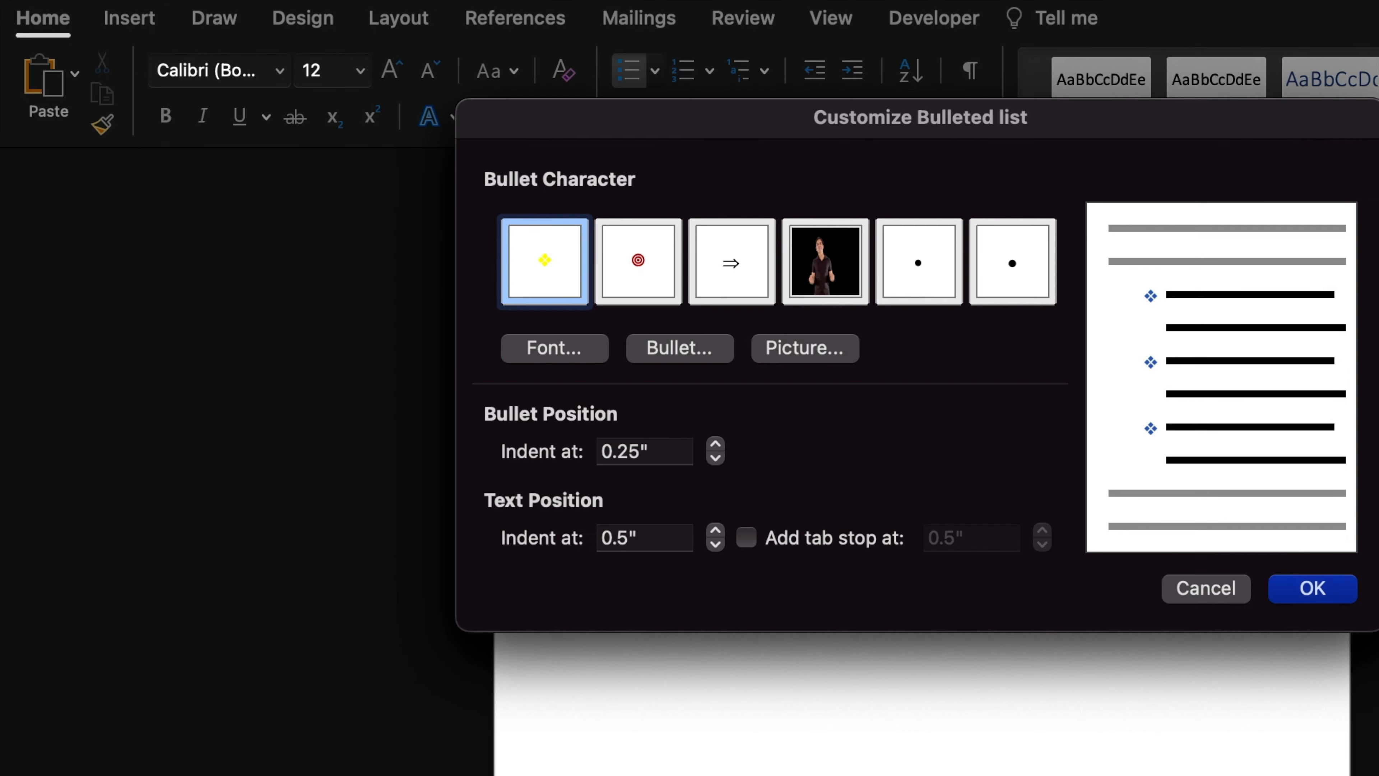
{"action": "left_click", "coordinate": [1311, 591]}
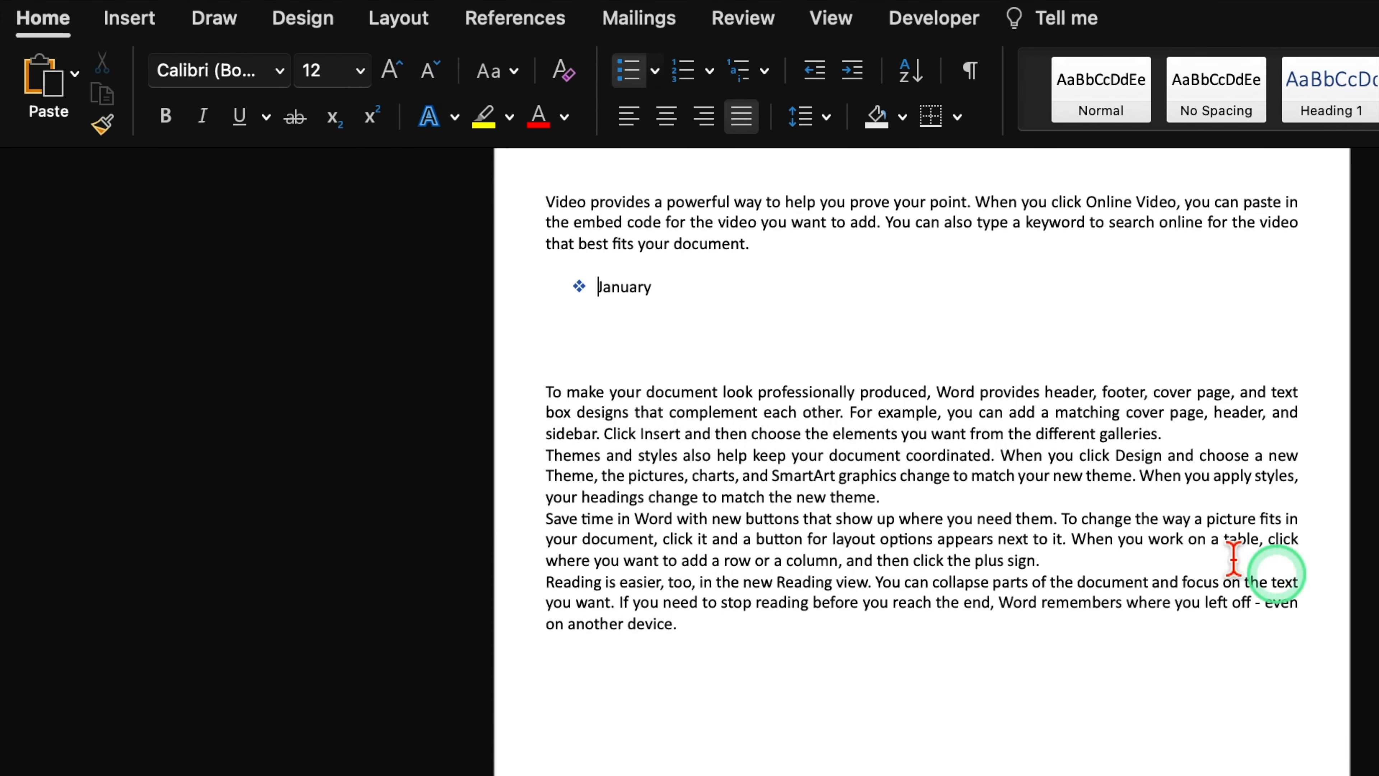
Add "February" and "March" as further bulleted items below January.
{"action": "left_click", "coordinate": [725, 332]}
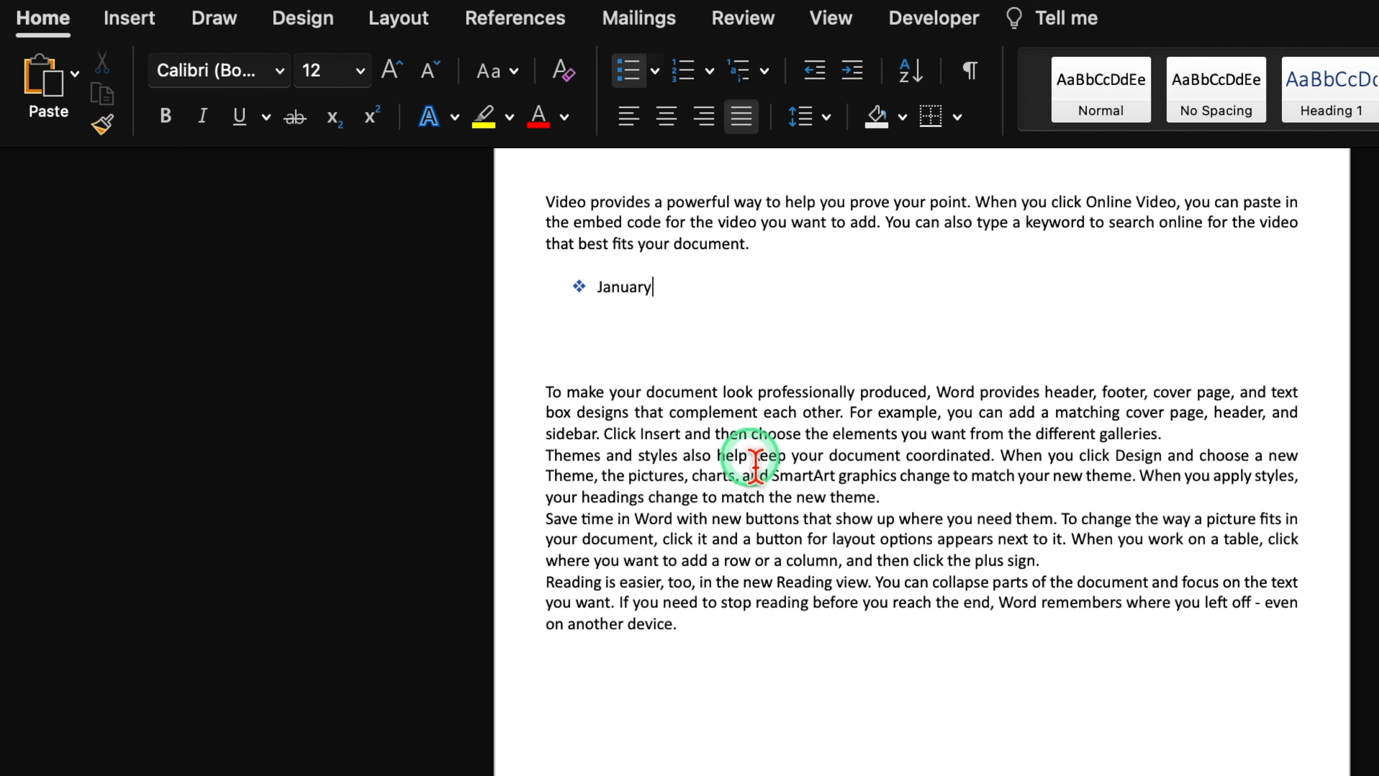
{"action": "key", "text": "Return"}
{"action": "type", "text": "Feb"}
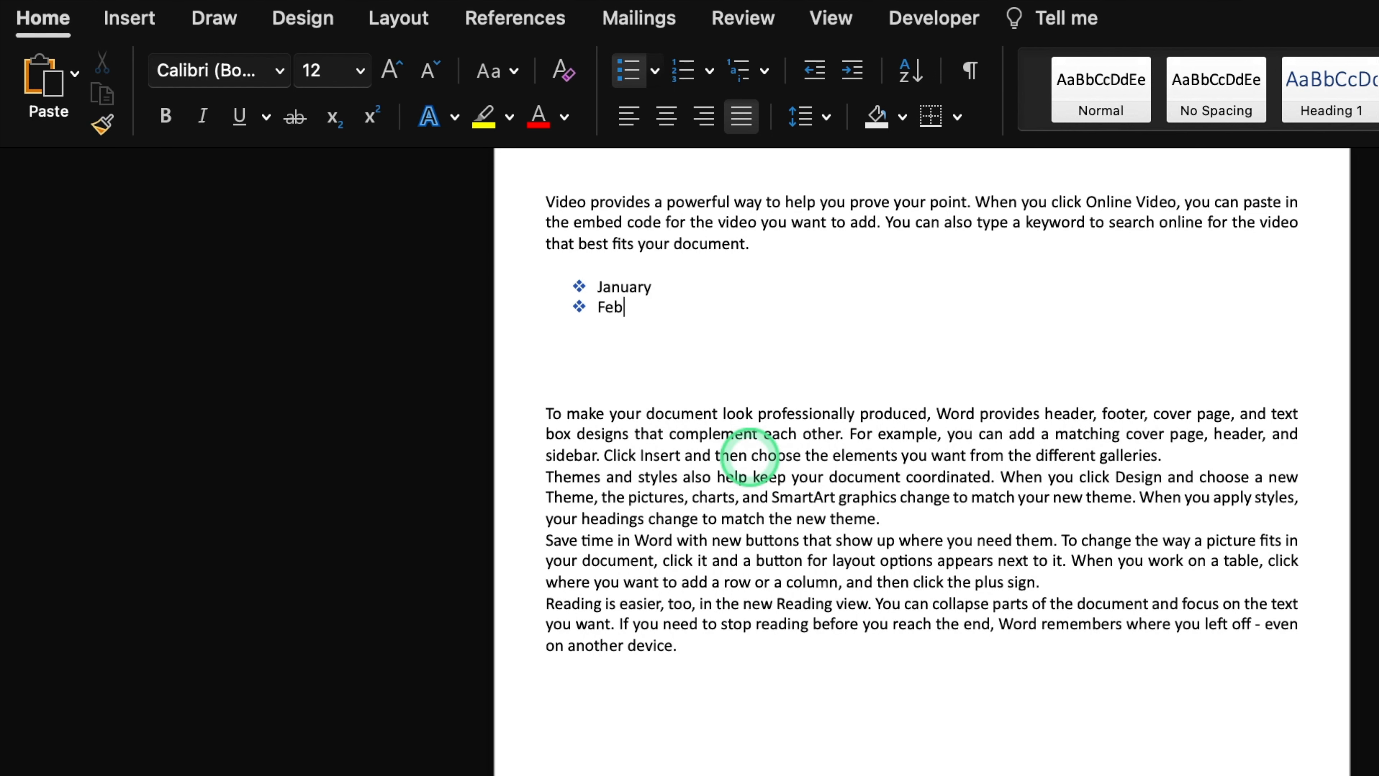
{"action": "type", "text": "ruary"}
{"action": "key", "text": "Return"}
{"action": "type", "text": "March"}
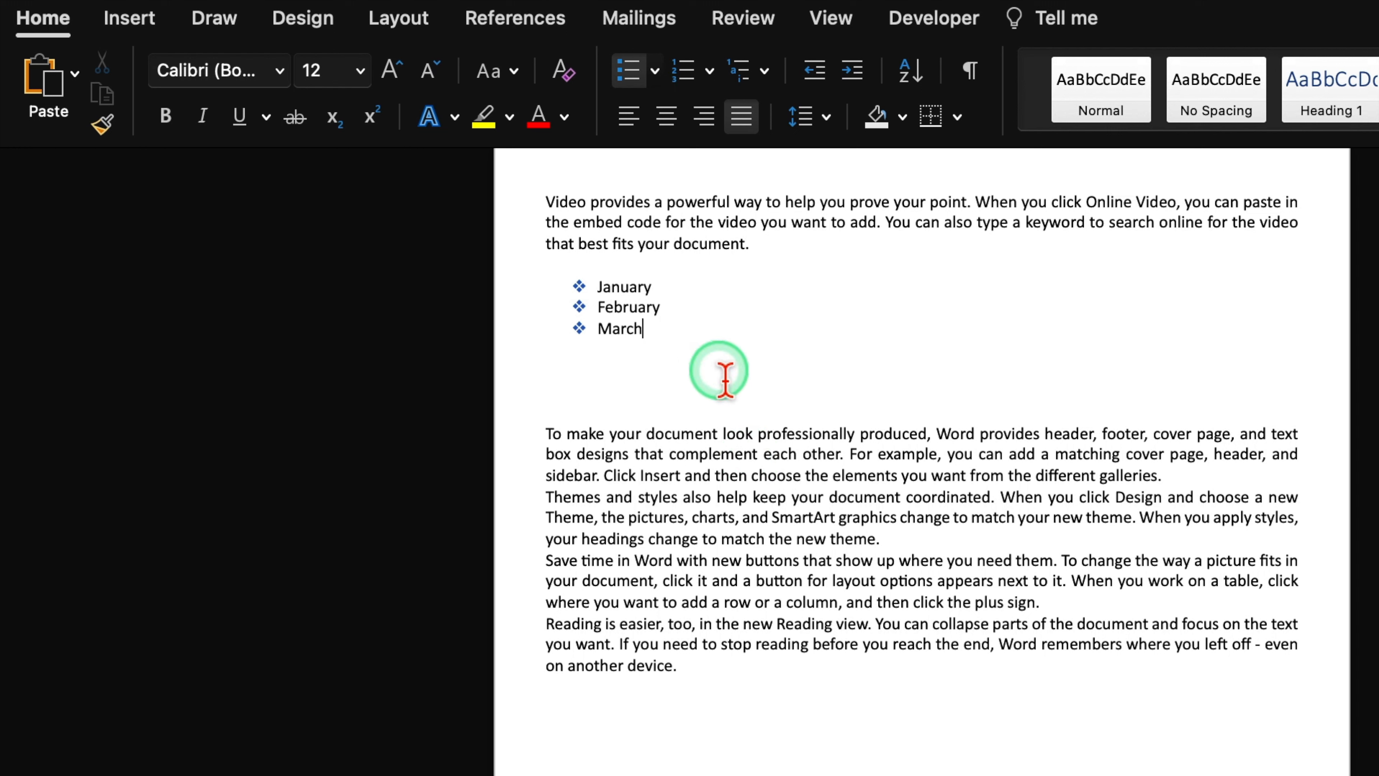
Insert an indented line without a bullet between February and March and enter "A" on it.
{"action": "left_click", "coordinate": [688, 312]}
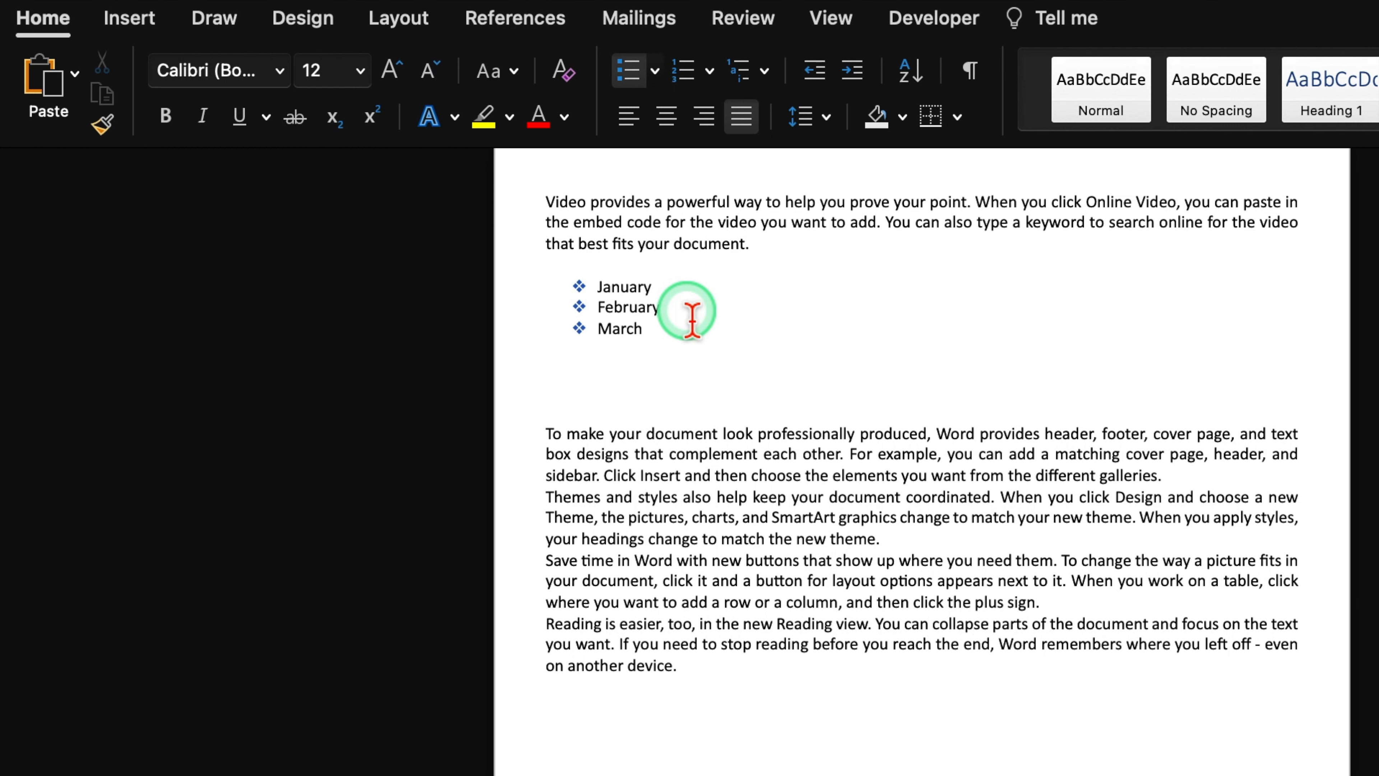
{"action": "key", "text": "Return"}
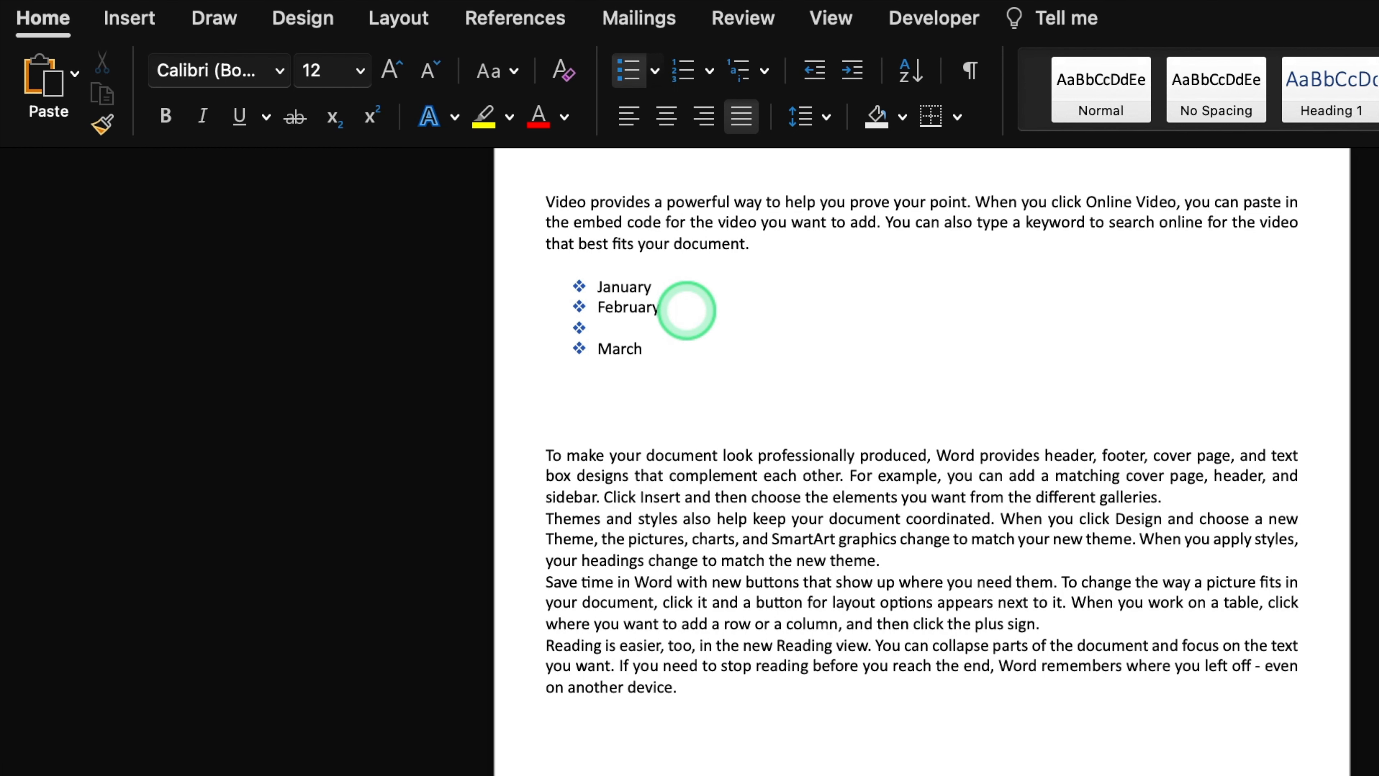
{"action": "key", "text": "BackSpace"}
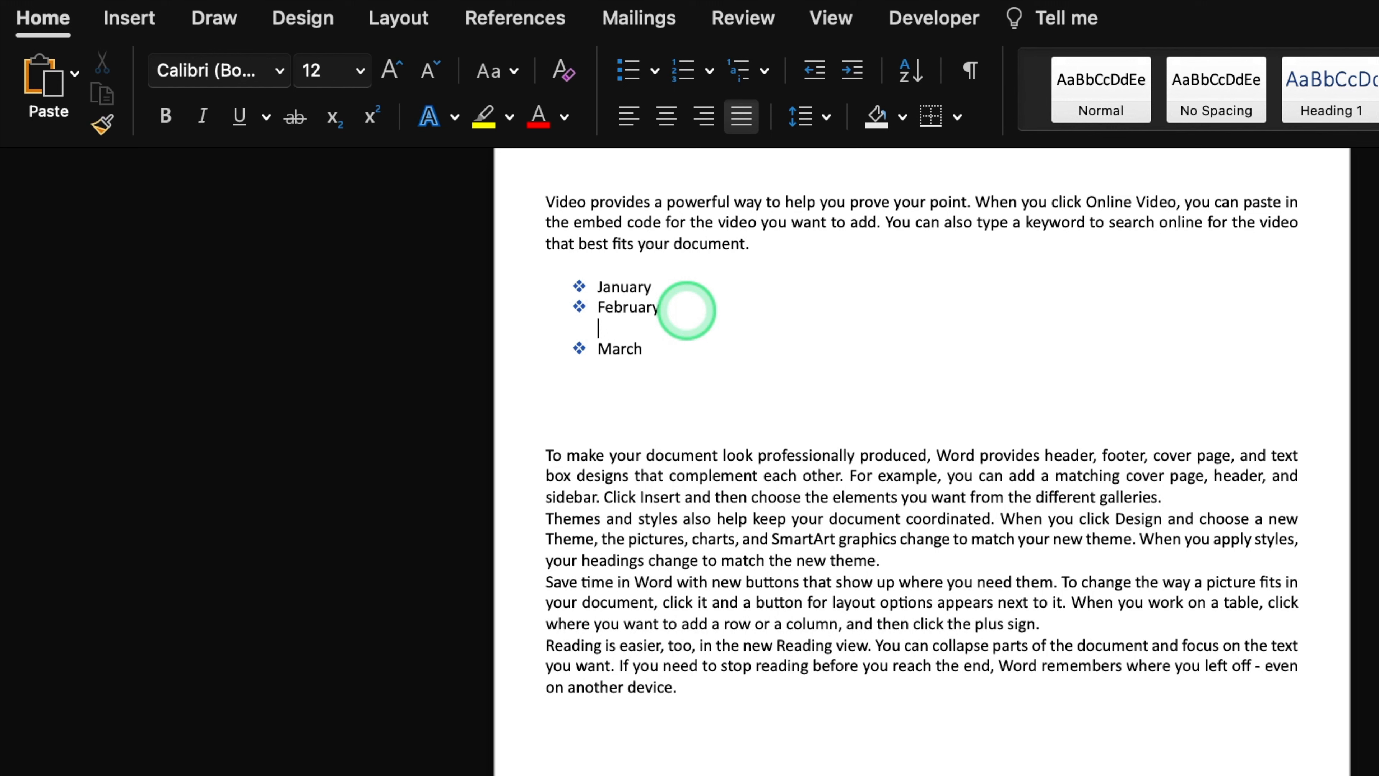
{"action": "type", "text": "A"}
Number the "A" line under February with the 1), 2), 3) numbering format.
{"action": "left_click", "coordinate": [598, 328]}
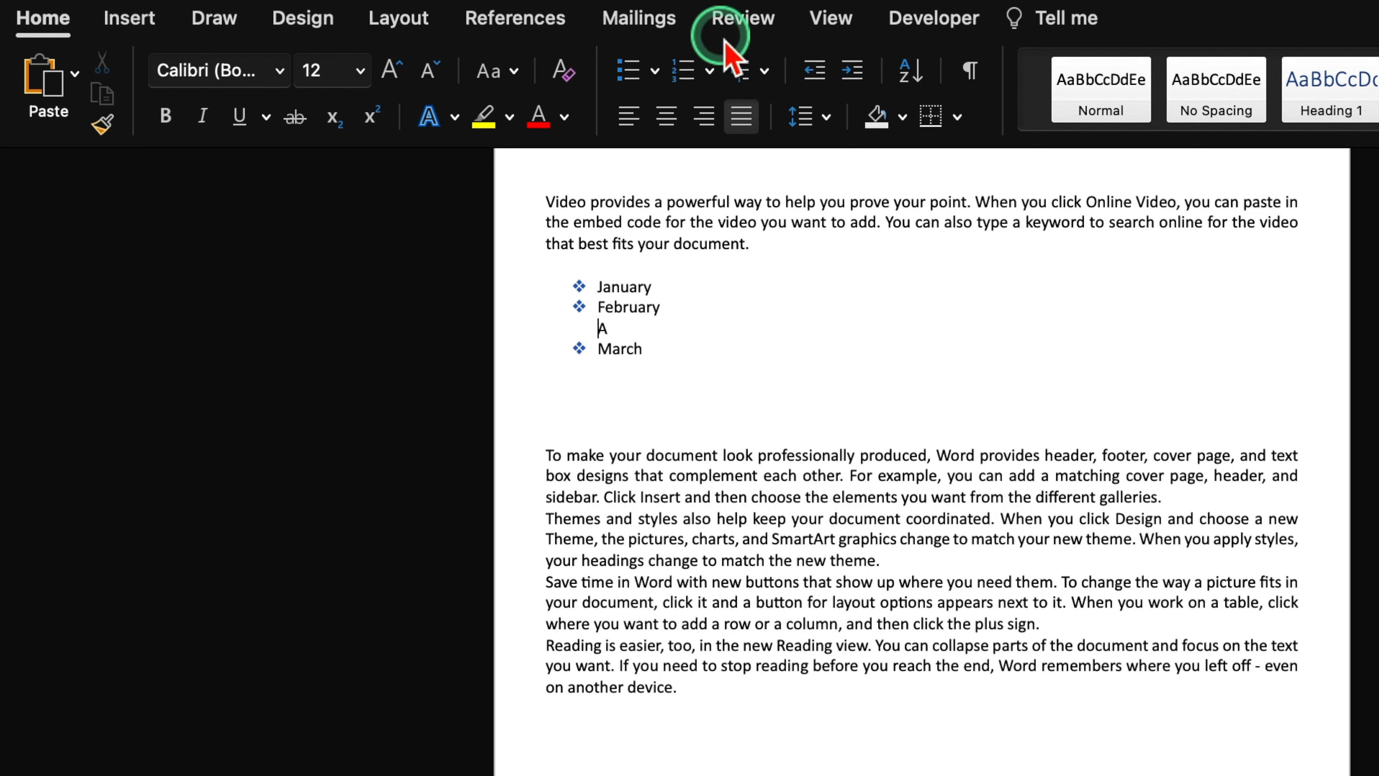
{"action": "left_click", "coordinate": [710, 71]}
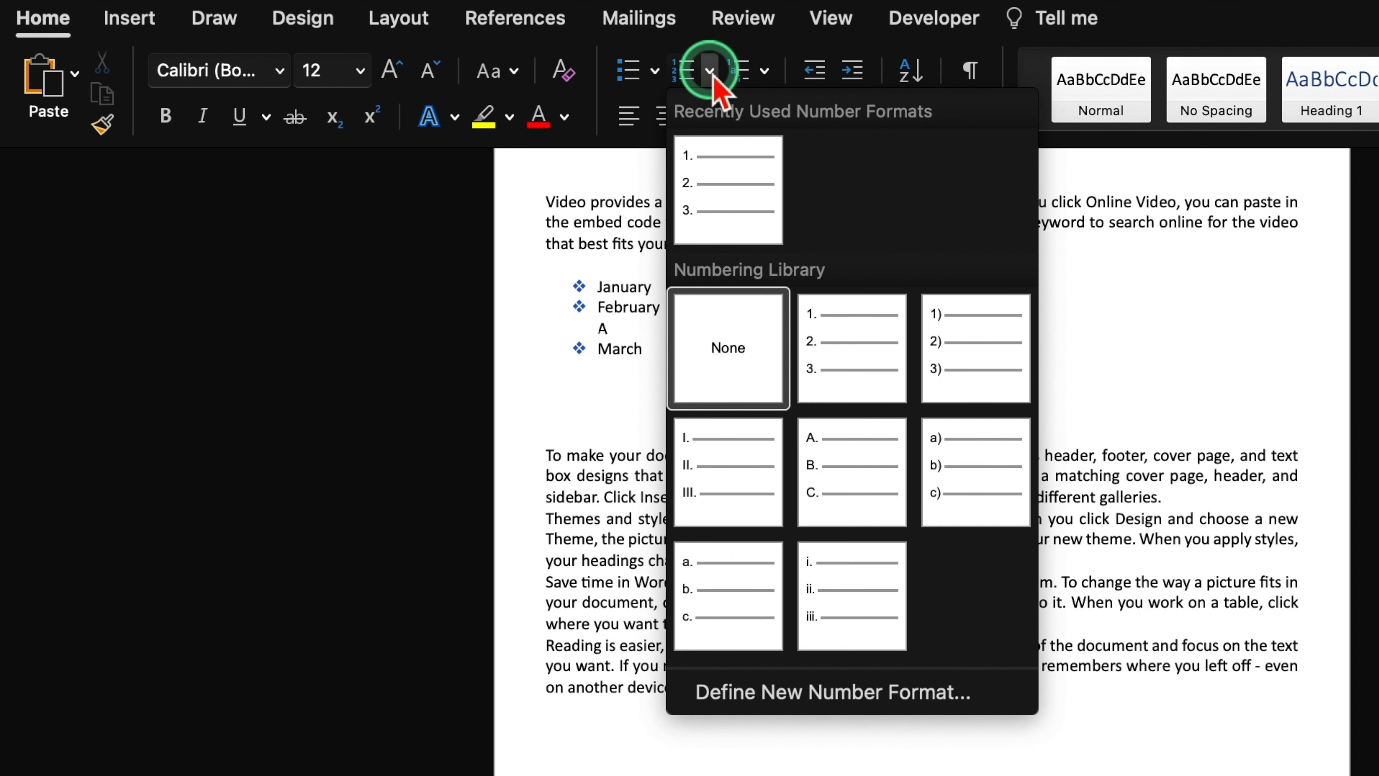
{"action": "left_click", "coordinate": [846, 482]}
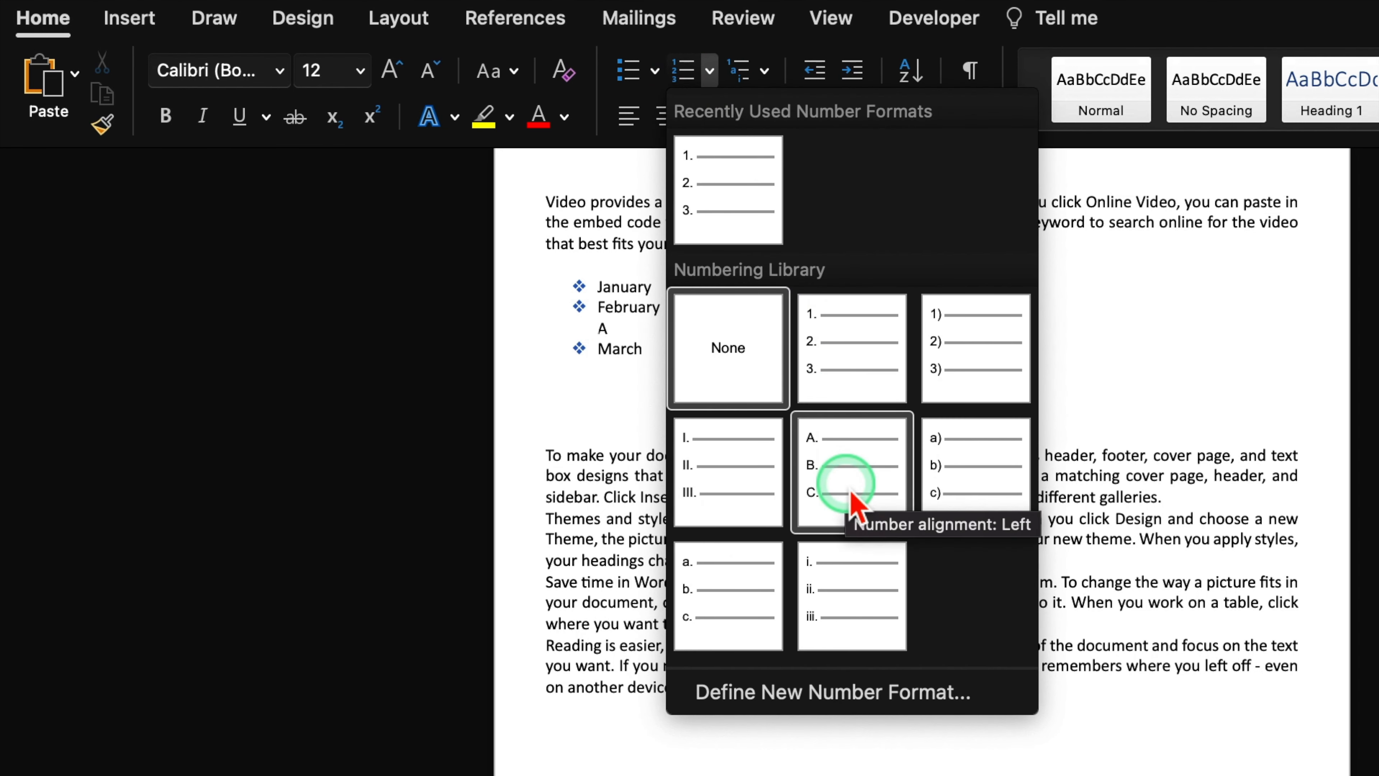
{"action": "left_click", "coordinate": [988, 343]}
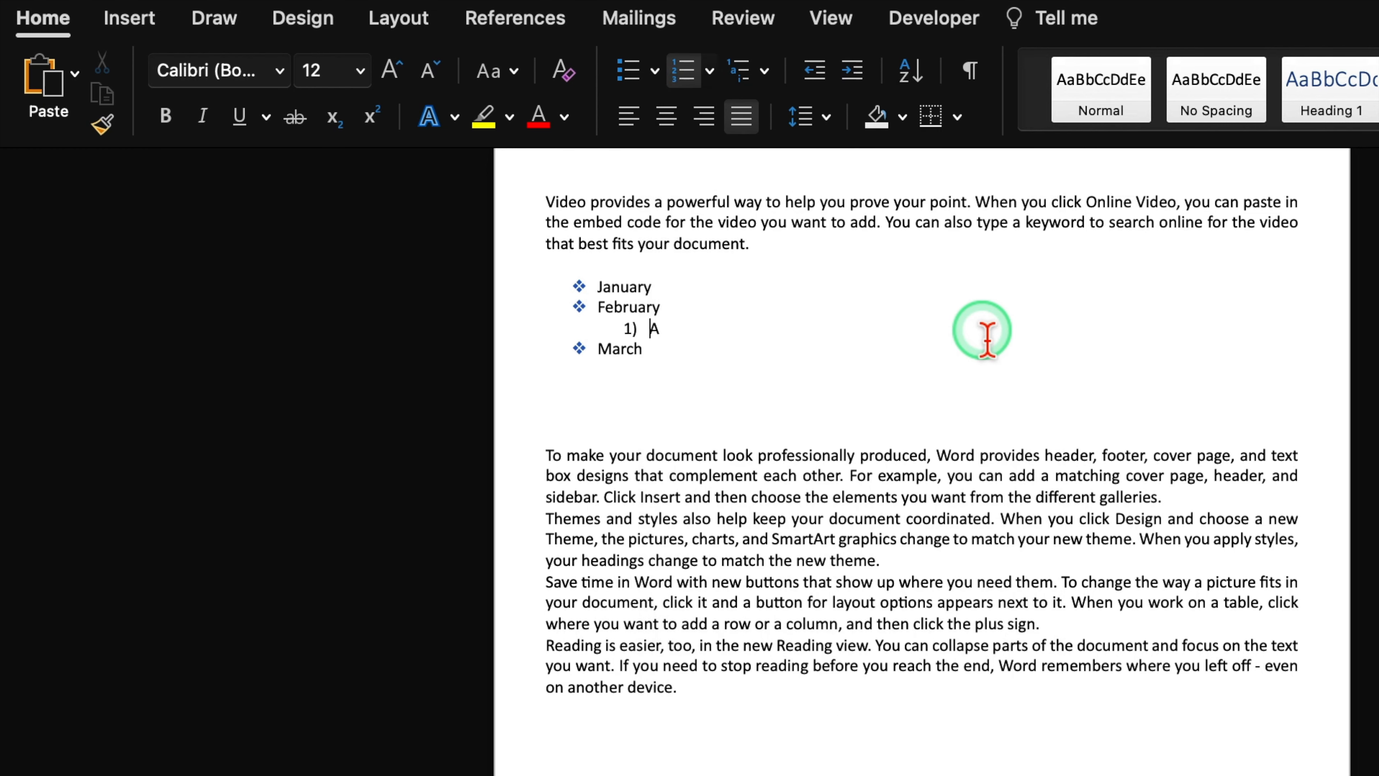
Add "B" and "C" as further numbered sub-items after "A" under February.
{"action": "left_click", "coordinate": [704, 332]}
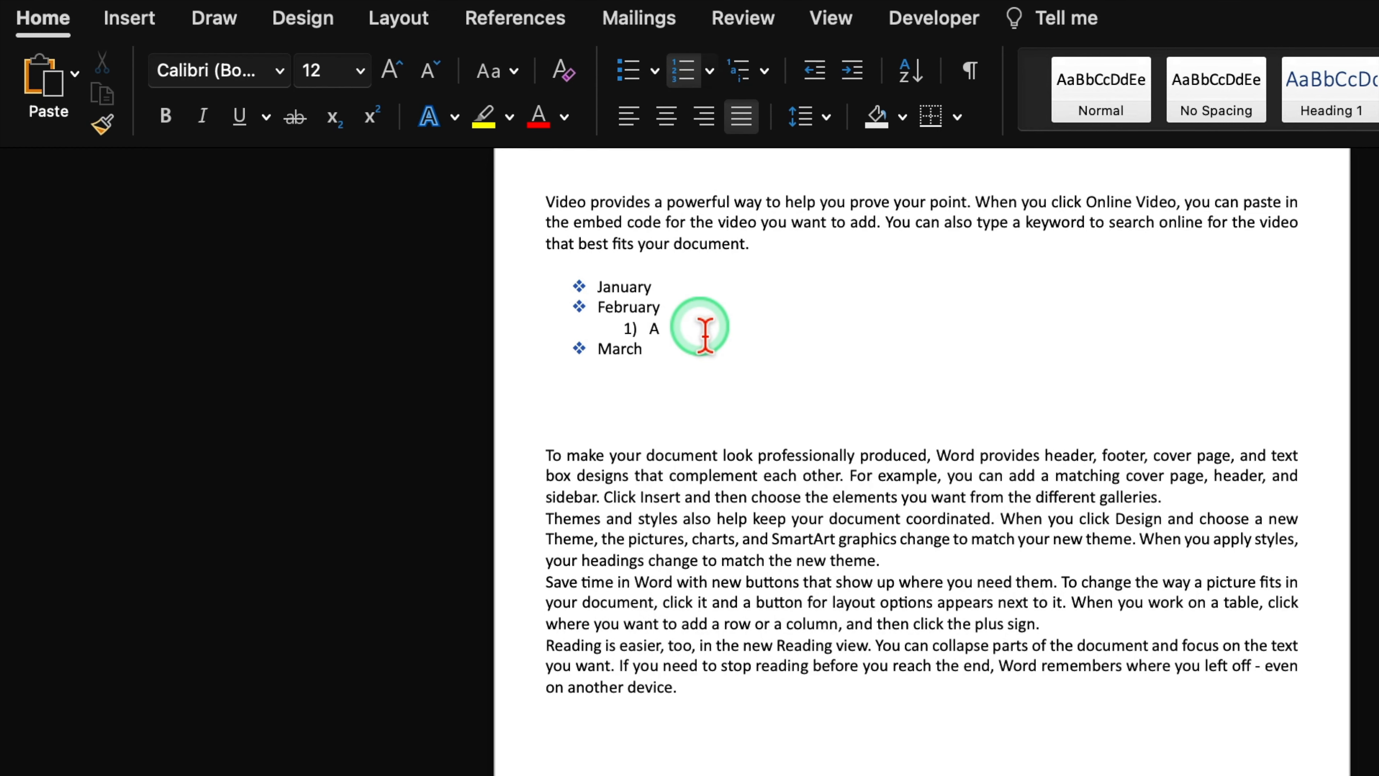
{"action": "key", "text": "Return"}
{"action": "type", "text": "B"}
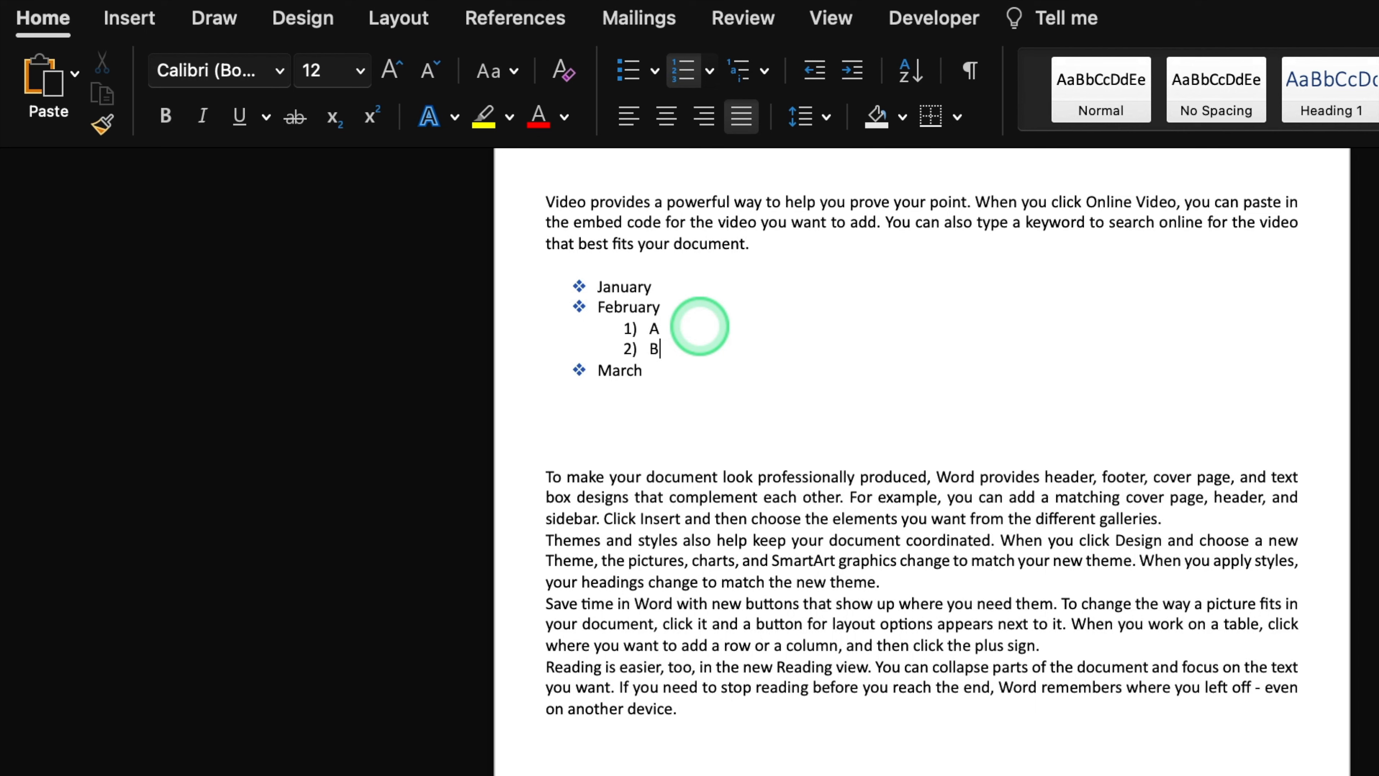
{"action": "key", "text": "Return"}
{"action": "type", "text": "C"}
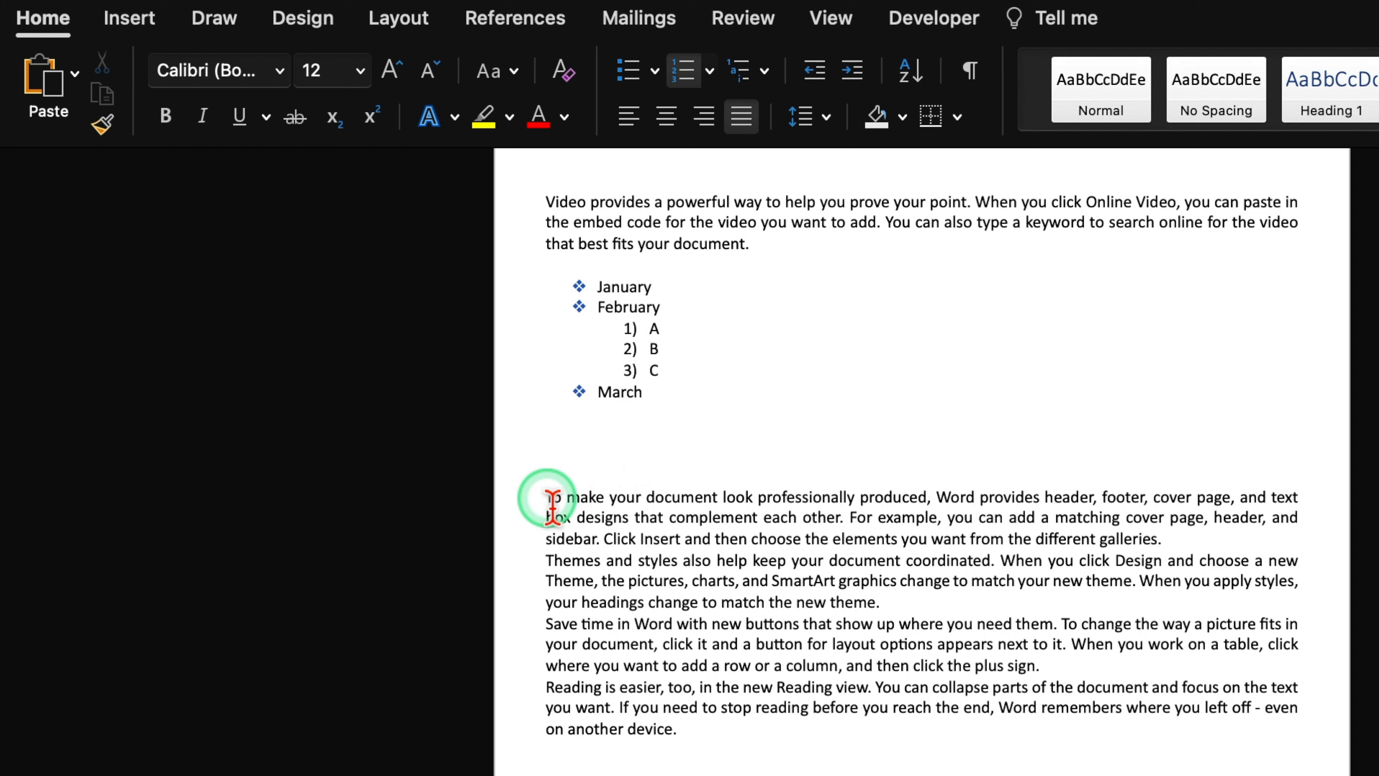
Set the line spacing of all paragraphs below the list to 2.0 and view the detailed line spacing options without changing them.
{"action": "left_click_drag", "start_coordinate": [547, 497], "coordinate": [747, 759]}
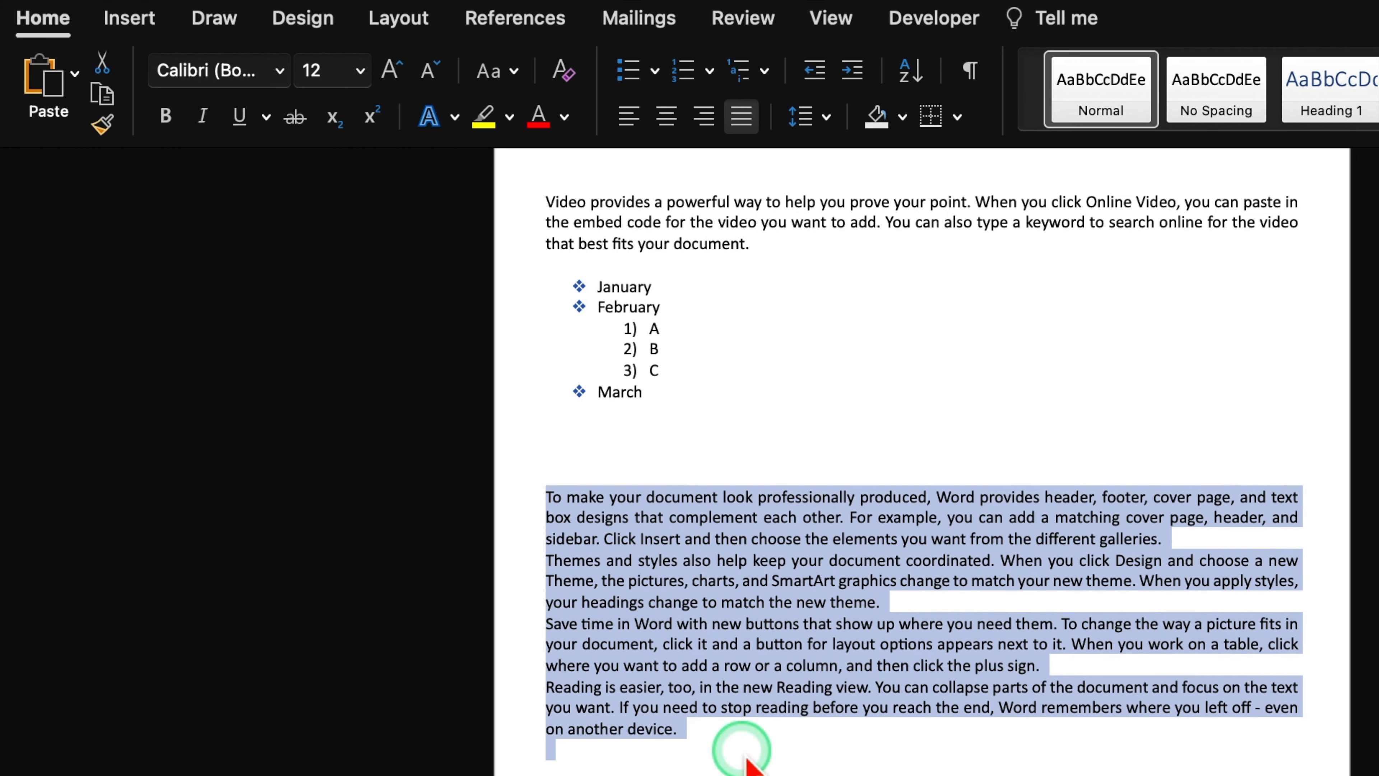
{"action": "left_click", "coordinate": [826, 117]}
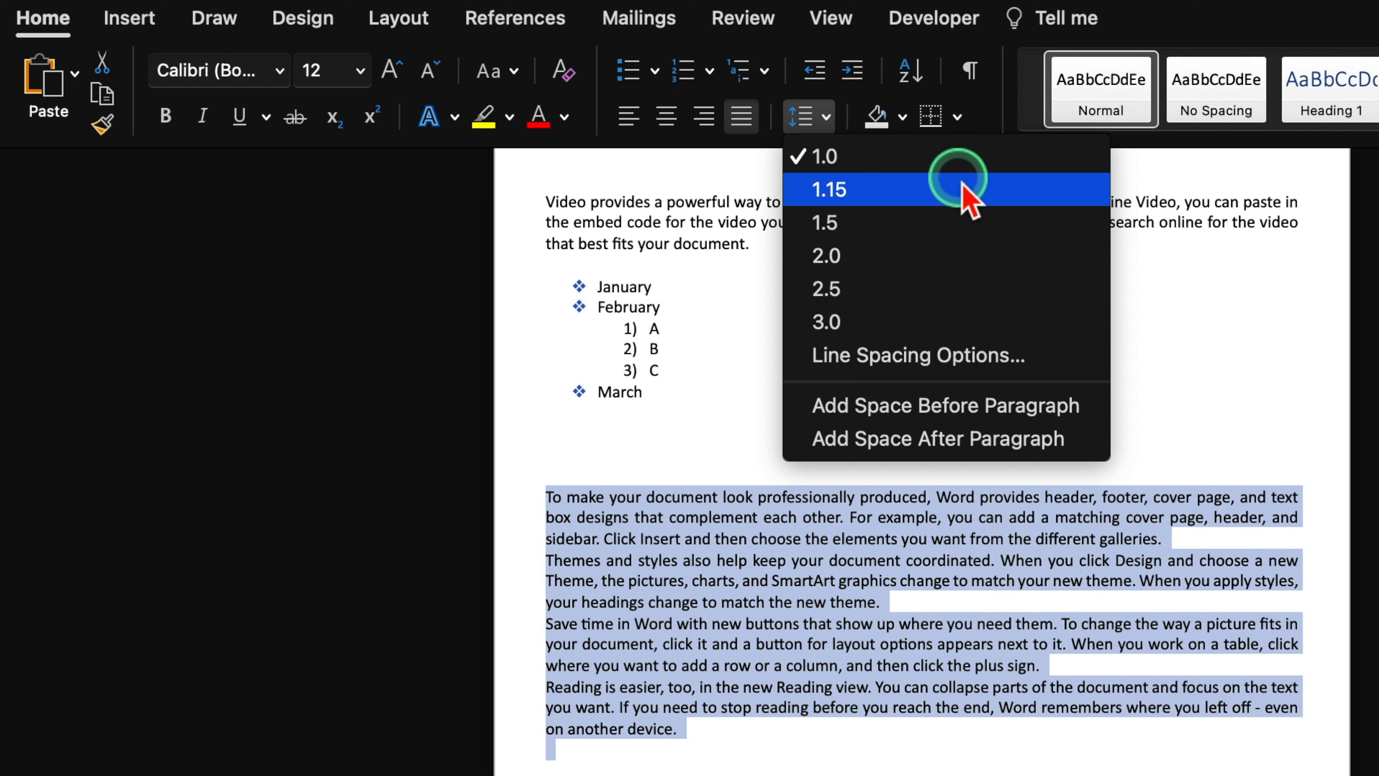
{"action": "left_click", "coordinate": [942, 257]}
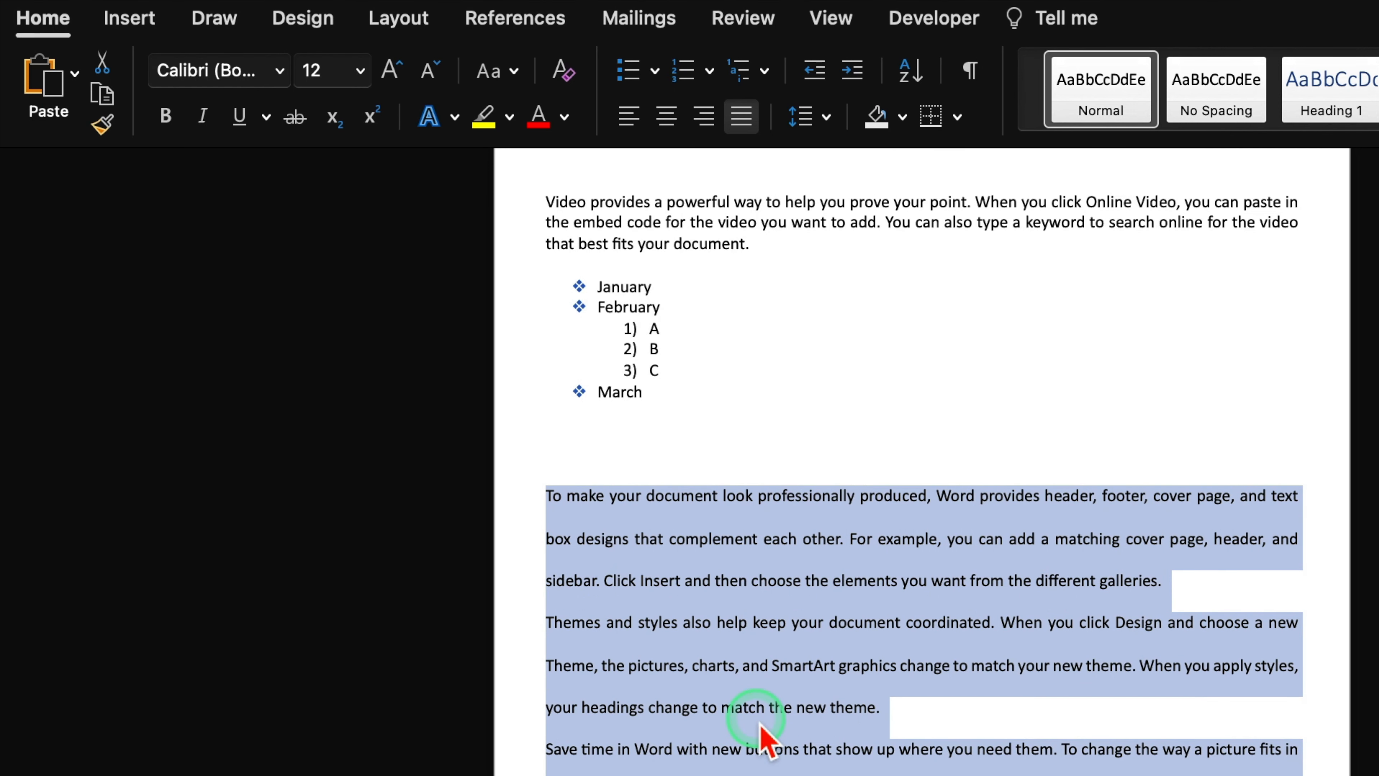
{"action": "left_click", "coordinate": [826, 118]}
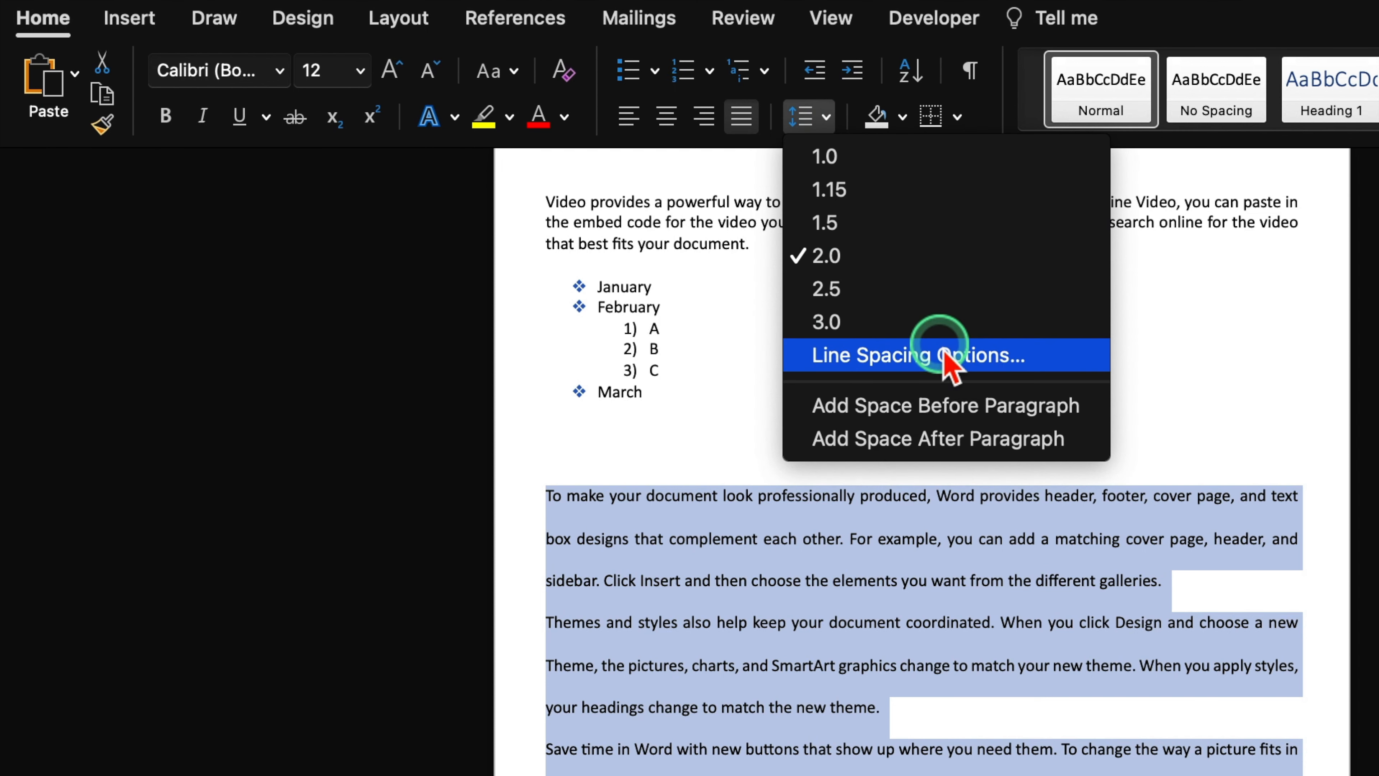
{"action": "left_click", "coordinate": [1035, 358]}
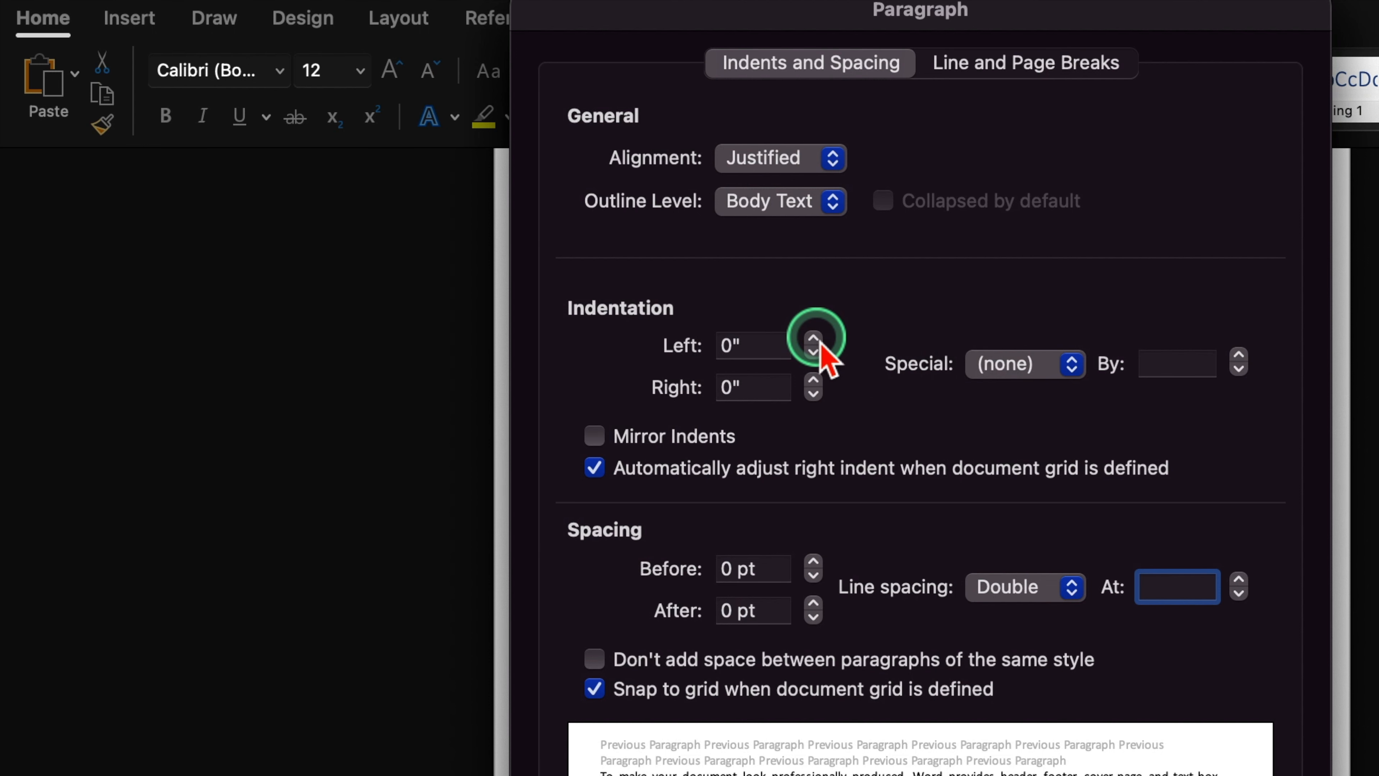
{"action": "left_click", "coordinate": [1030, 739]}
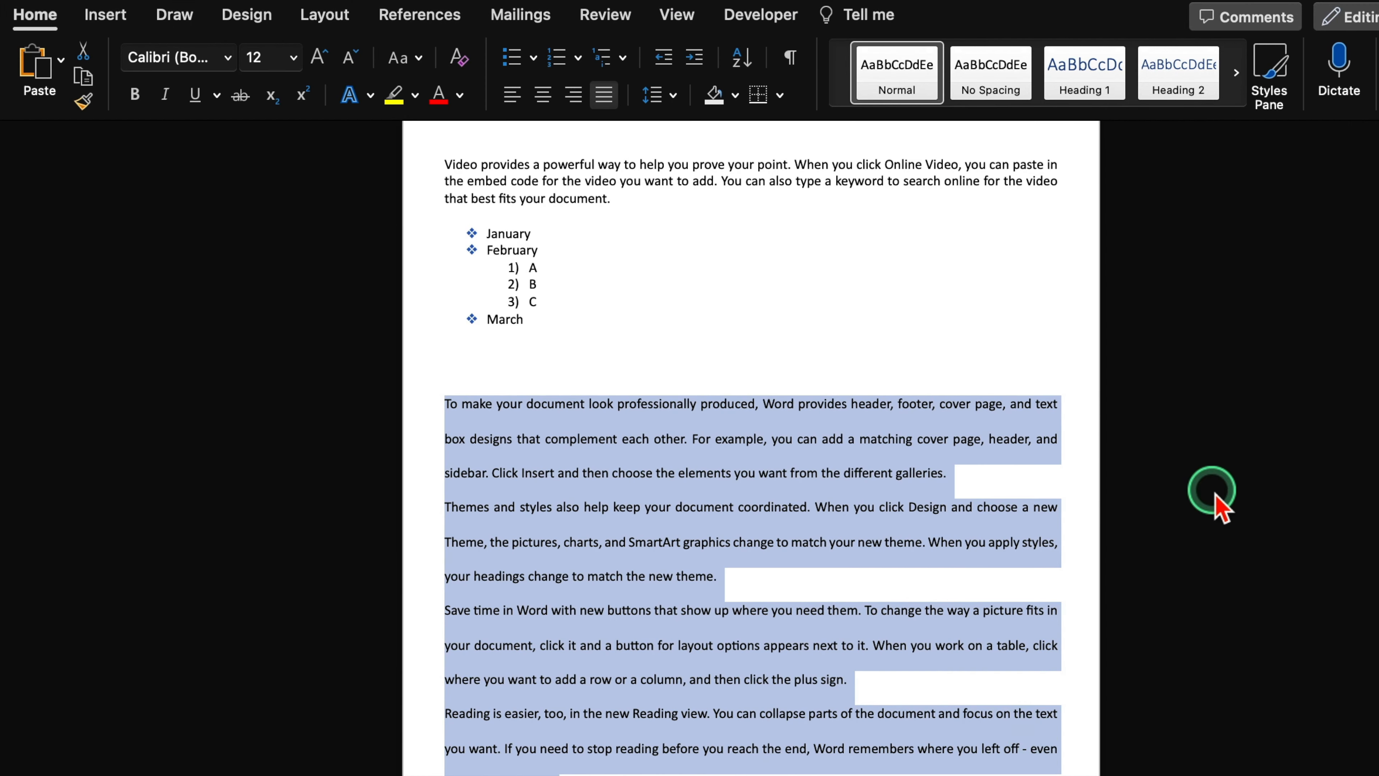
Try increasing and decreasing the indent of the selected paragraphs, and undo the indent change.
{"action": "left_click", "coordinate": [695, 60]}
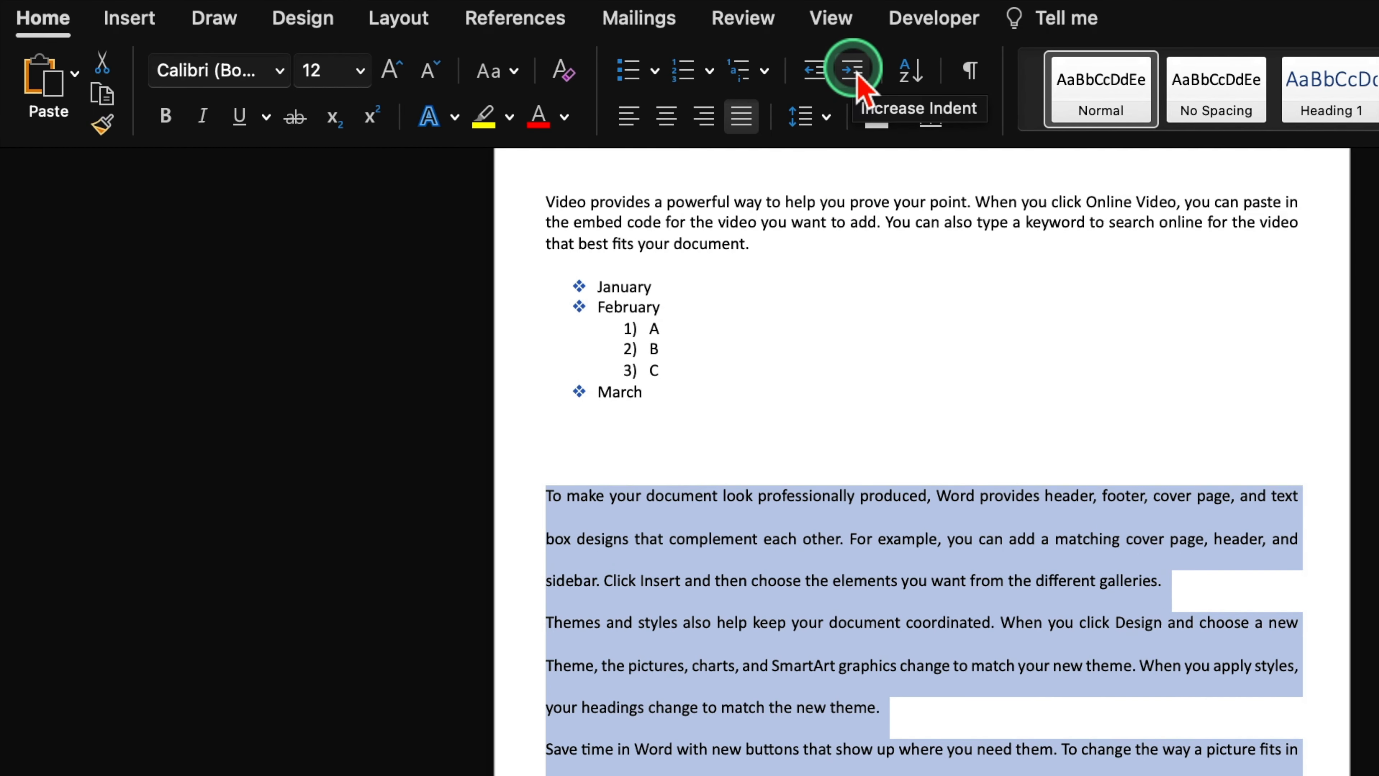
{"action": "left_click", "coordinate": [817, 70]}
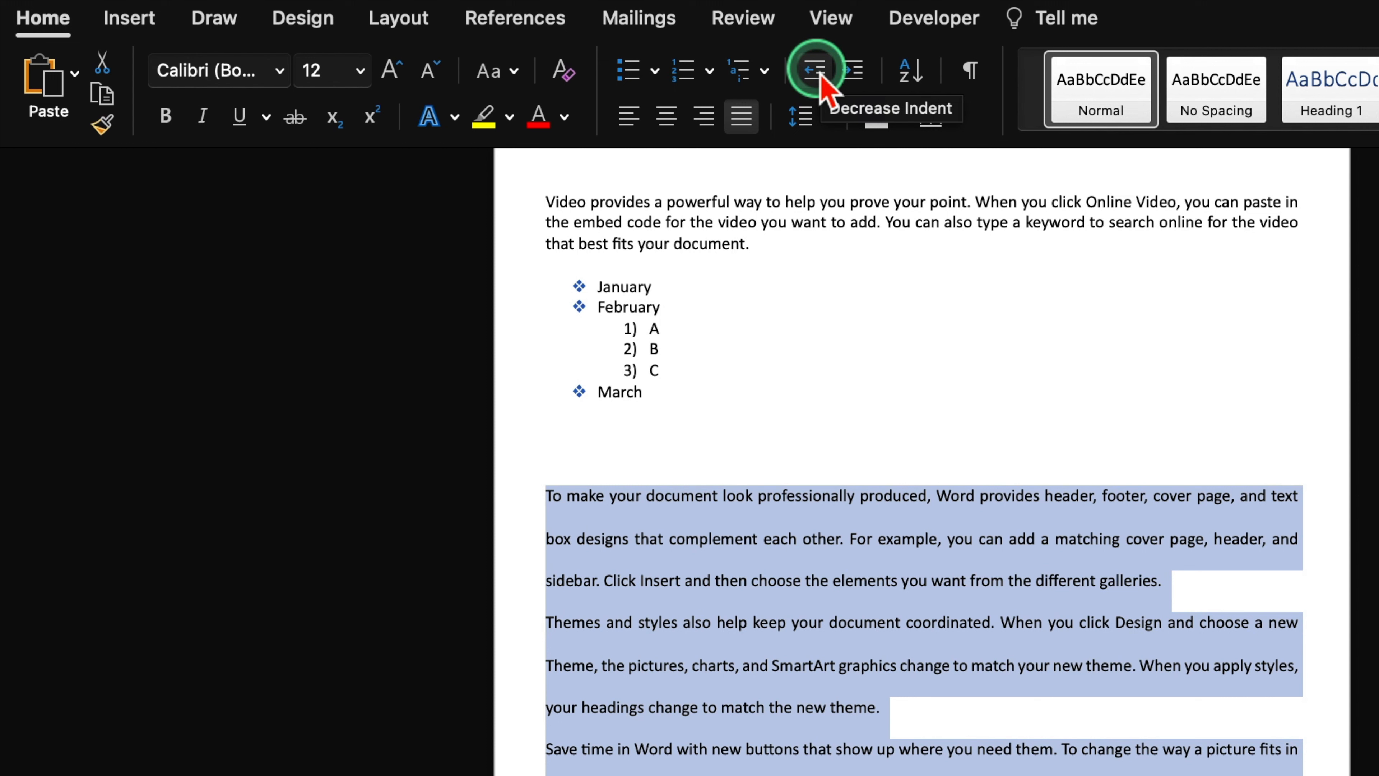
{"action": "left_click", "coordinate": [817, 71]}
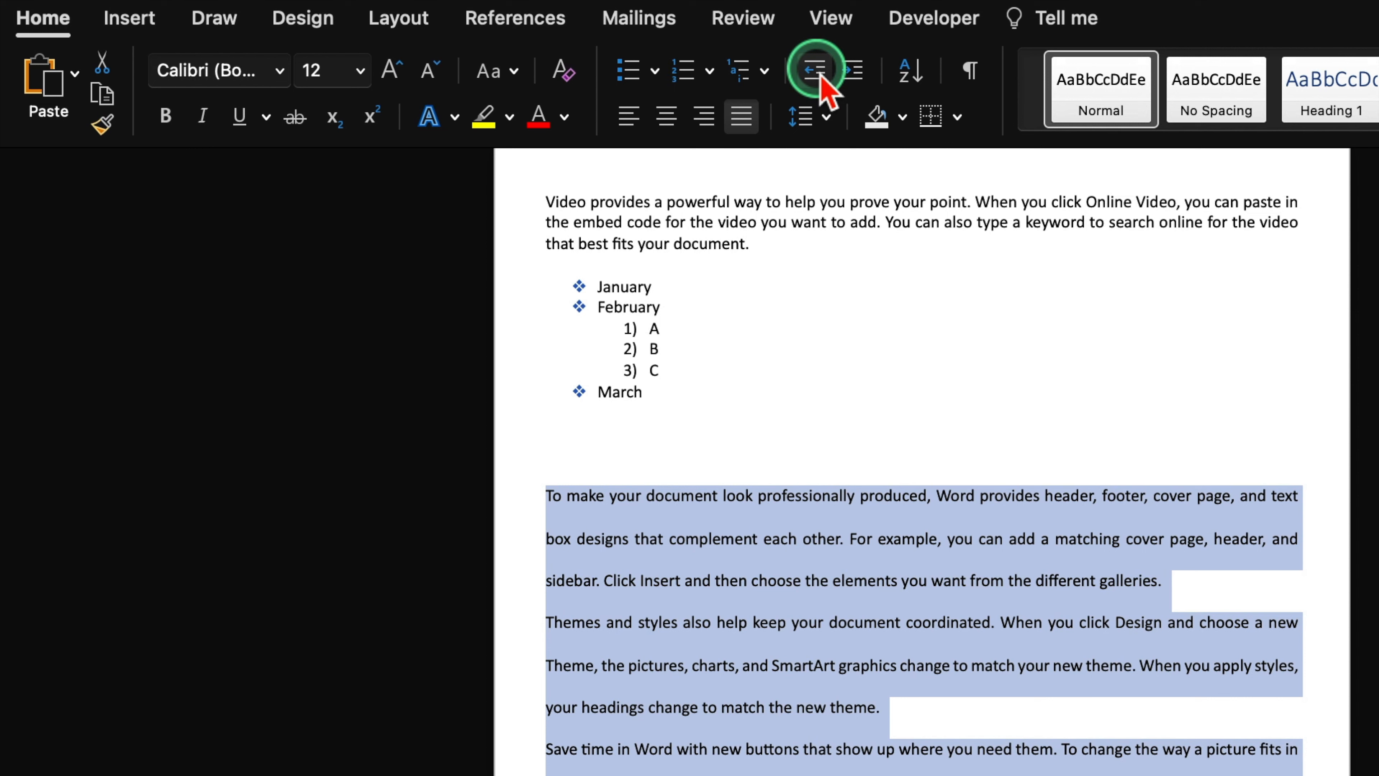
{"action": "left_click", "coordinate": [853, 76]}
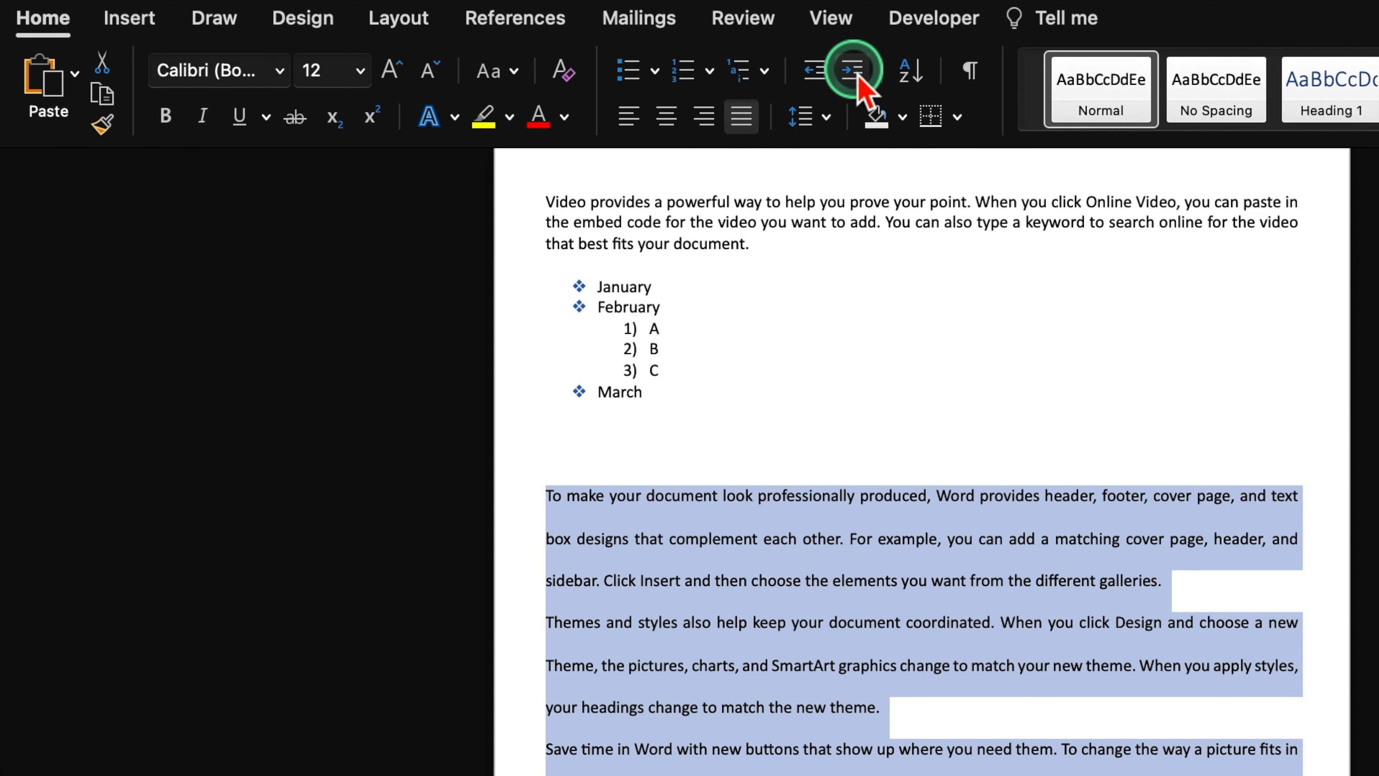
{"action": "left_click", "coordinate": [857, 77]}
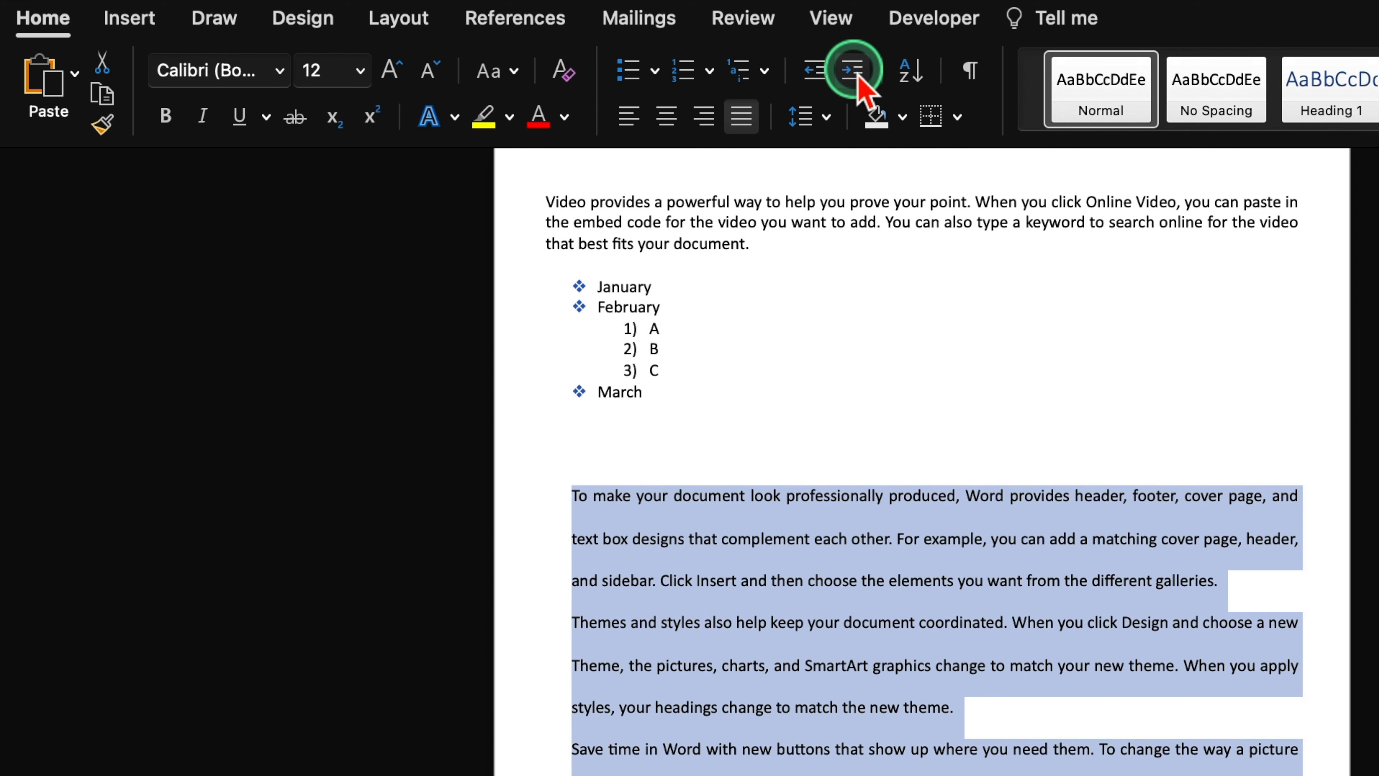
{"action": "key", "text": "super+z"}
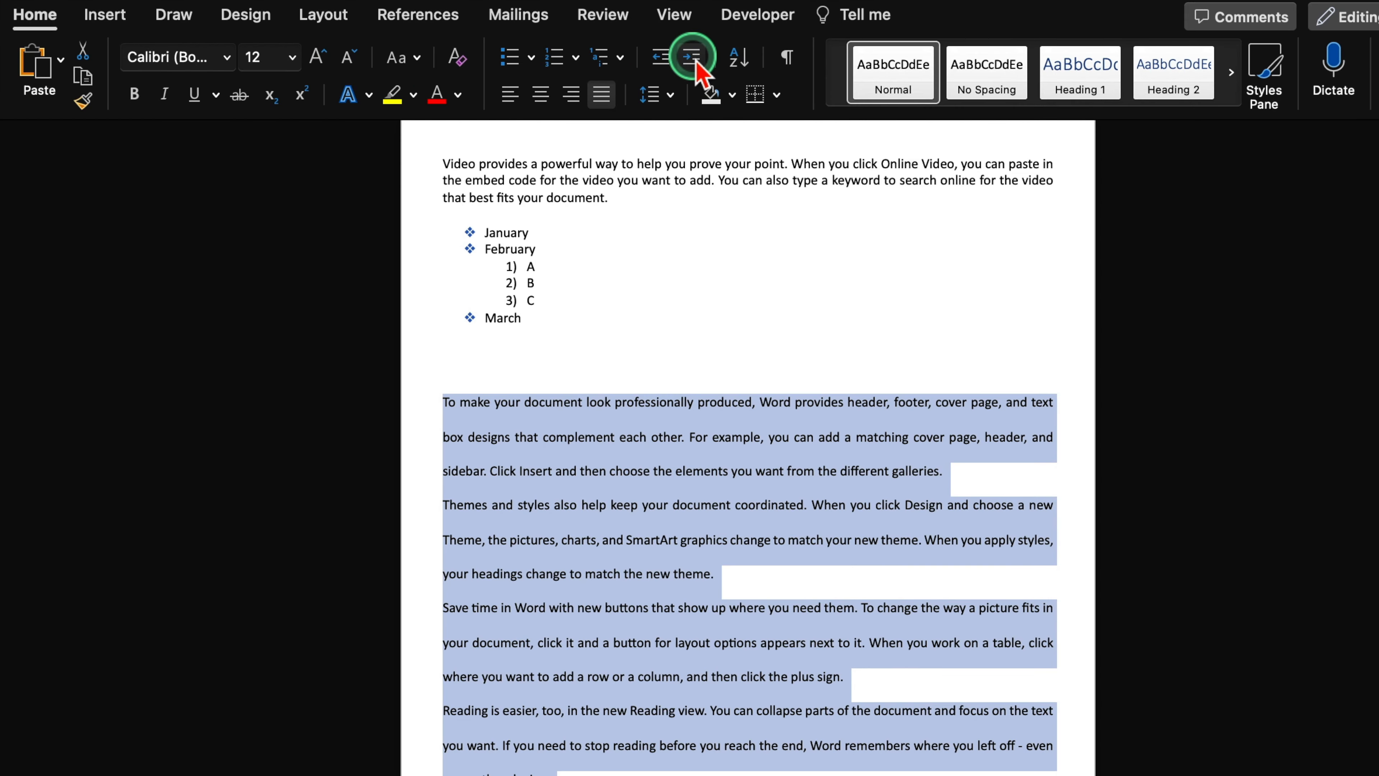
Show the list of styles, clear the selected paragraphs' formatting and try No Spacing, Heading 1 and Heading 2 on them.
{"action": "left_click", "coordinate": [1378, 74]}
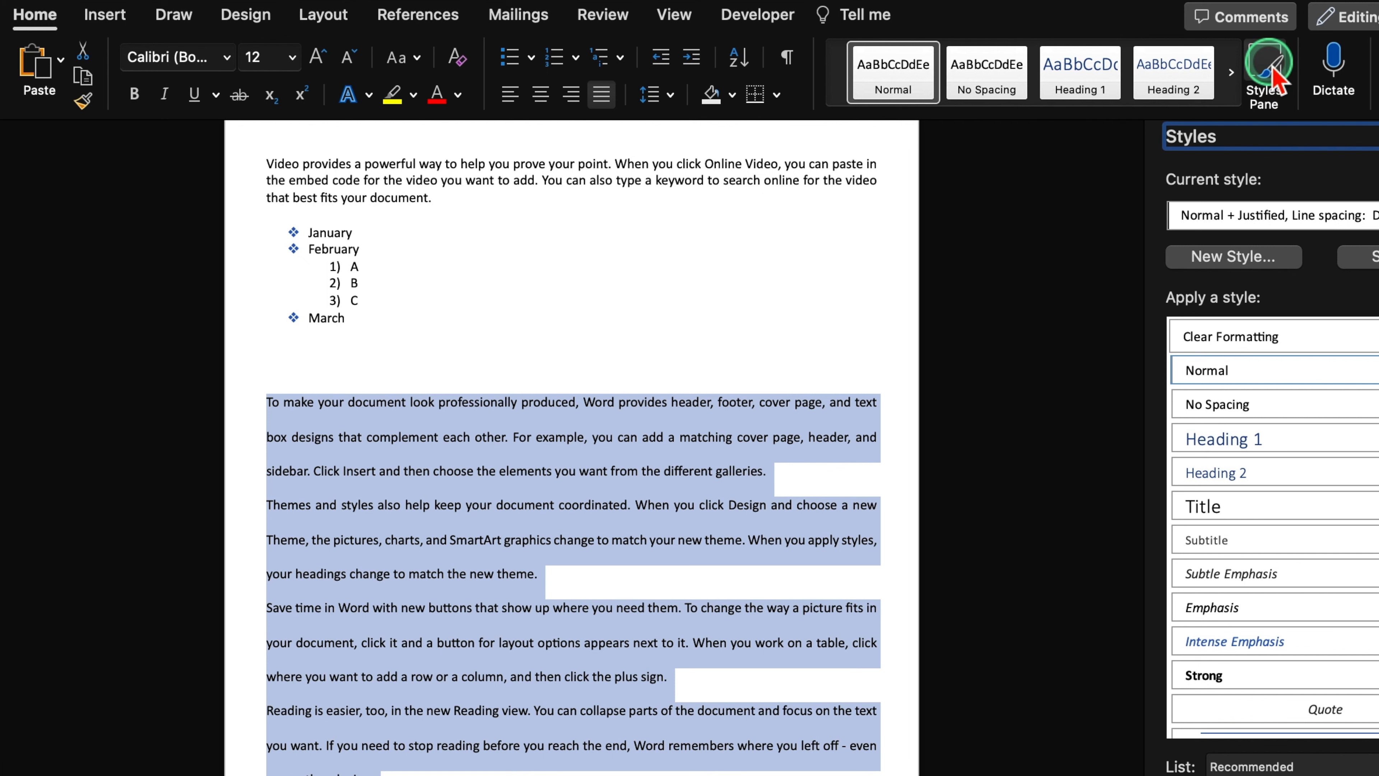
{"action": "left_click", "coordinate": [1263, 342]}
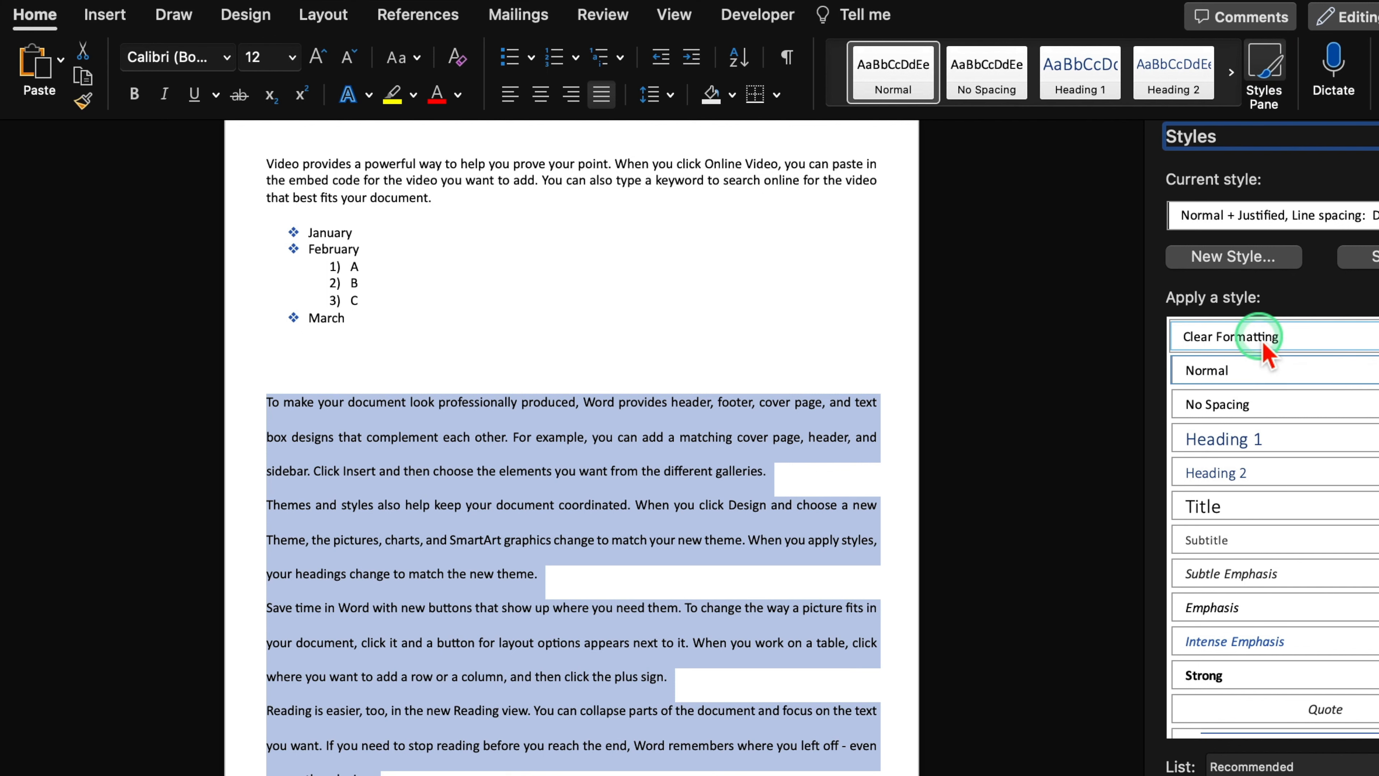
{"action": "left_click", "coordinate": [1271, 408]}
{"action": "left_click", "coordinate": [1268, 439]}
{"action": "left_click", "coordinate": [1268, 471]}
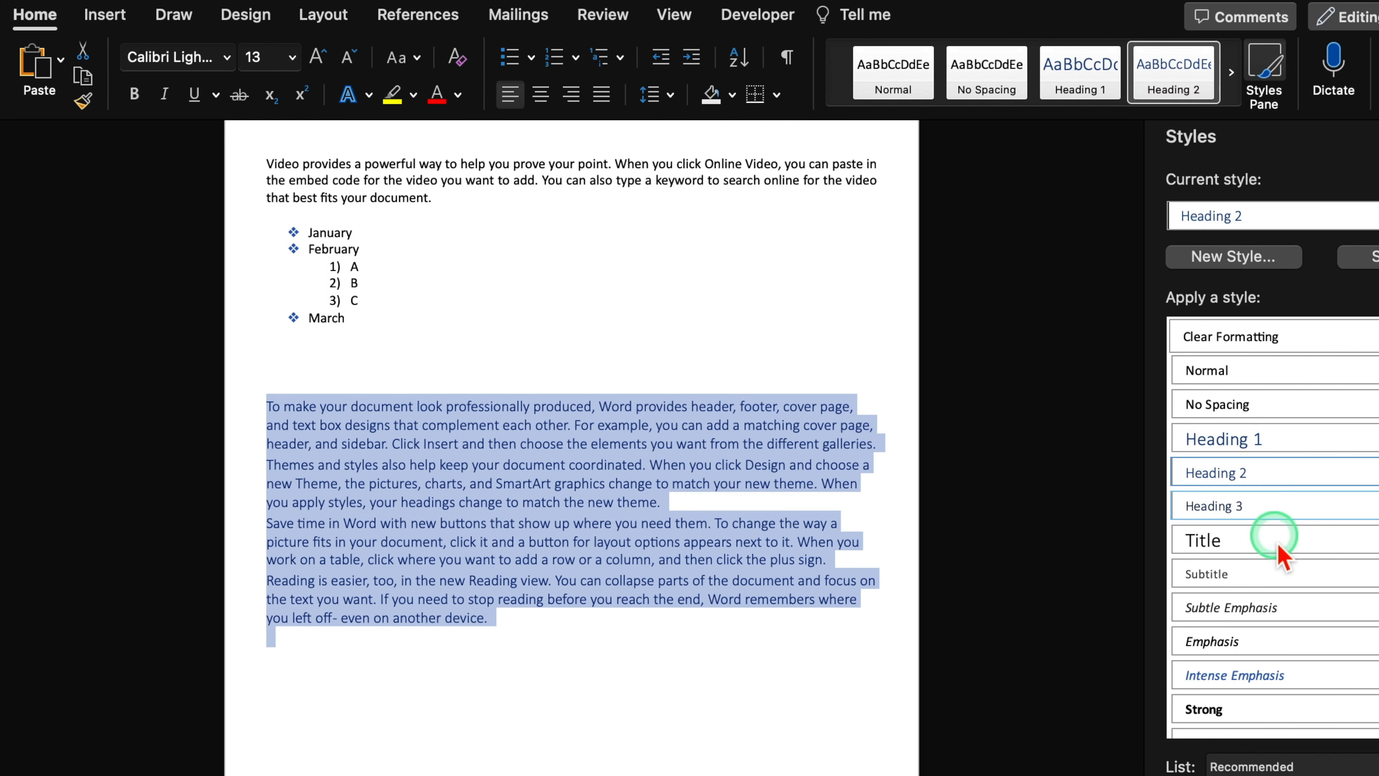
Try the heading styles from Heading 3 through Heading 8 on the selected paragraphs.
{"action": "left_click", "coordinate": [1274, 515]}
{"action": "left_click", "coordinate": [1274, 531]}
{"action": "left_click", "coordinate": [1274, 568]}
{"action": "left_click", "coordinate": [1274, 607]}
{"action": "left_click", "coordinate": [1281, 642]}
{"action": "left_click", "coordinate": [1276, 672]}
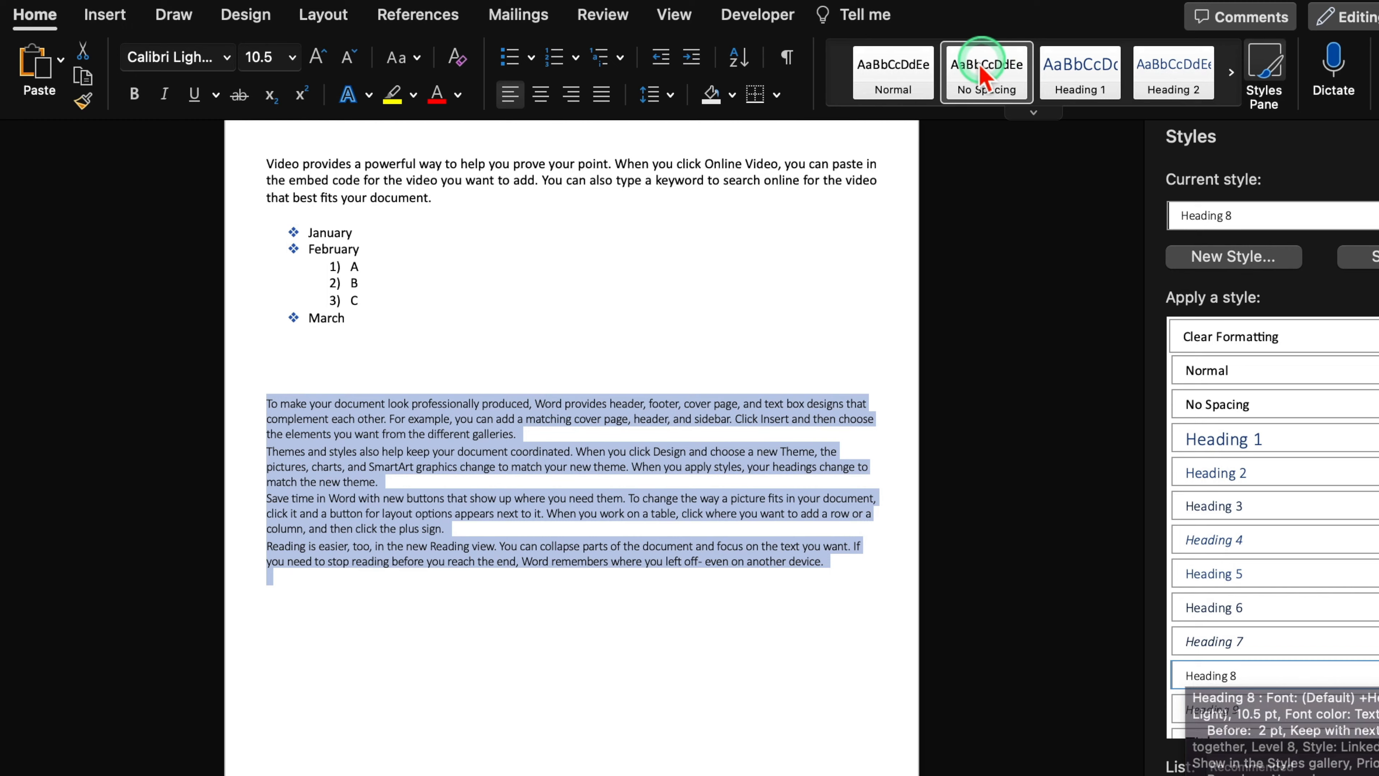
Apply the No Spacing style to the selected paragraphs and replace it with the large Title style.
{"action": "left_click", "coordinate": [1002, 67]}
{"action": "left_click", "coordinate": [1033, 112]}
{"action": "left_click", "coordinate": [1093, 304]}
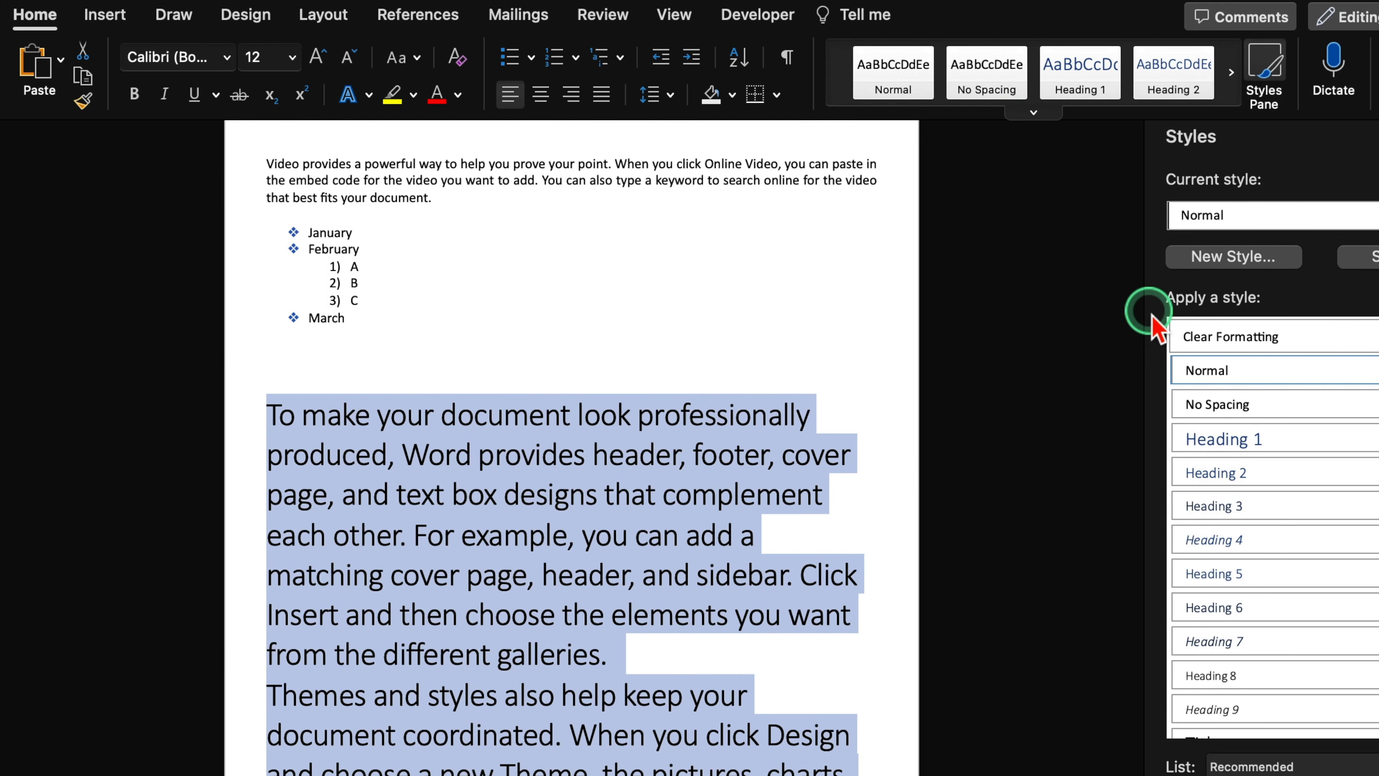
Undo the trial style changes on the selected paragraphs, back to the small No Spacing text.
{"action": "key", "text": "super+z"}
{"action": "key", "text": "super+z"}
{"action": "key", "text": "super+z"}
{"action": "key", "text": "super+z"}
{"action": "key", "text": "super+z"}
{"action": "key", "text": "super+z"}
{"action": "key", "text": "super+z"}
{"action": "key", "text": "super+z"}
{"action": "key", "text": "super+z"}
{"action": "key", "text": "super+z"}
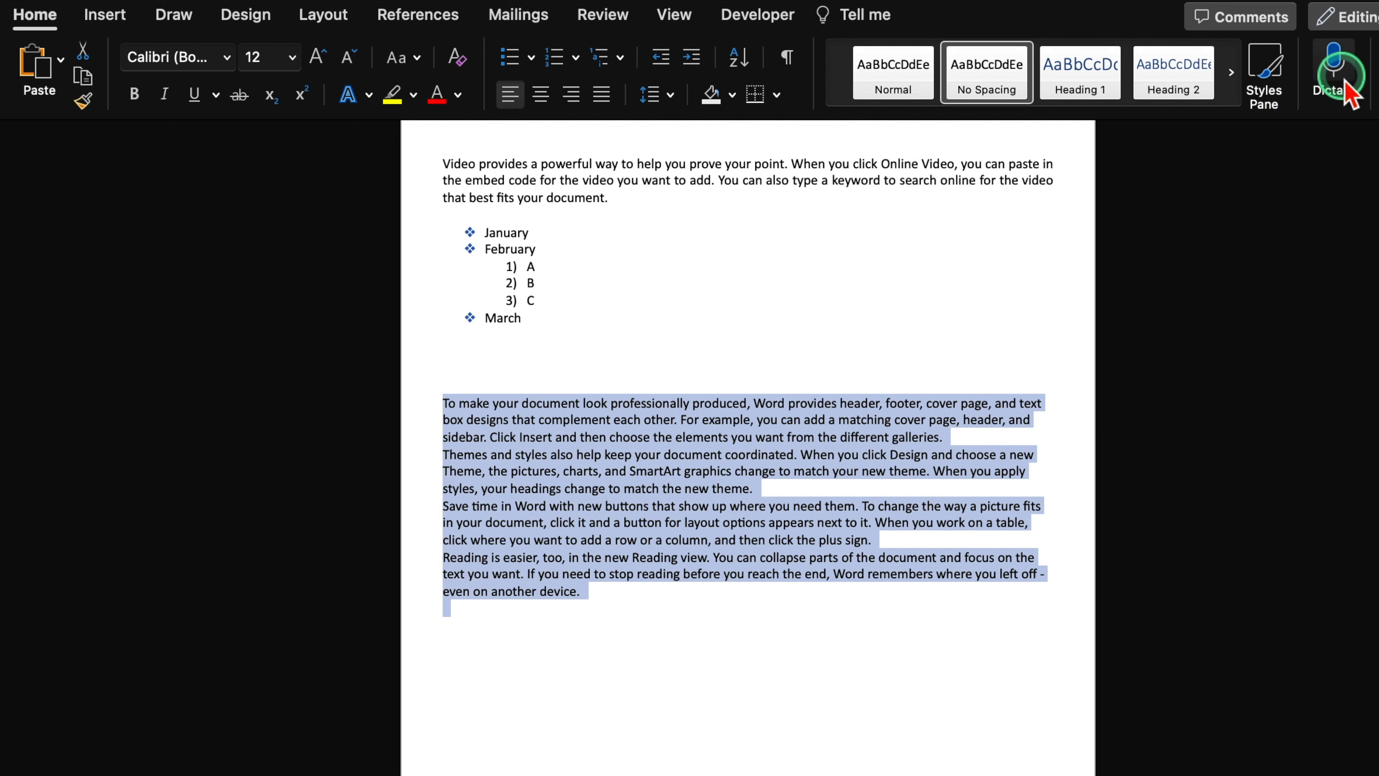
Replace the selected paragraphs with dictated sample text beginning "whatever you will say", and stop the dictation.
{"action": "left_click", "coordinate": [1323, 106]}
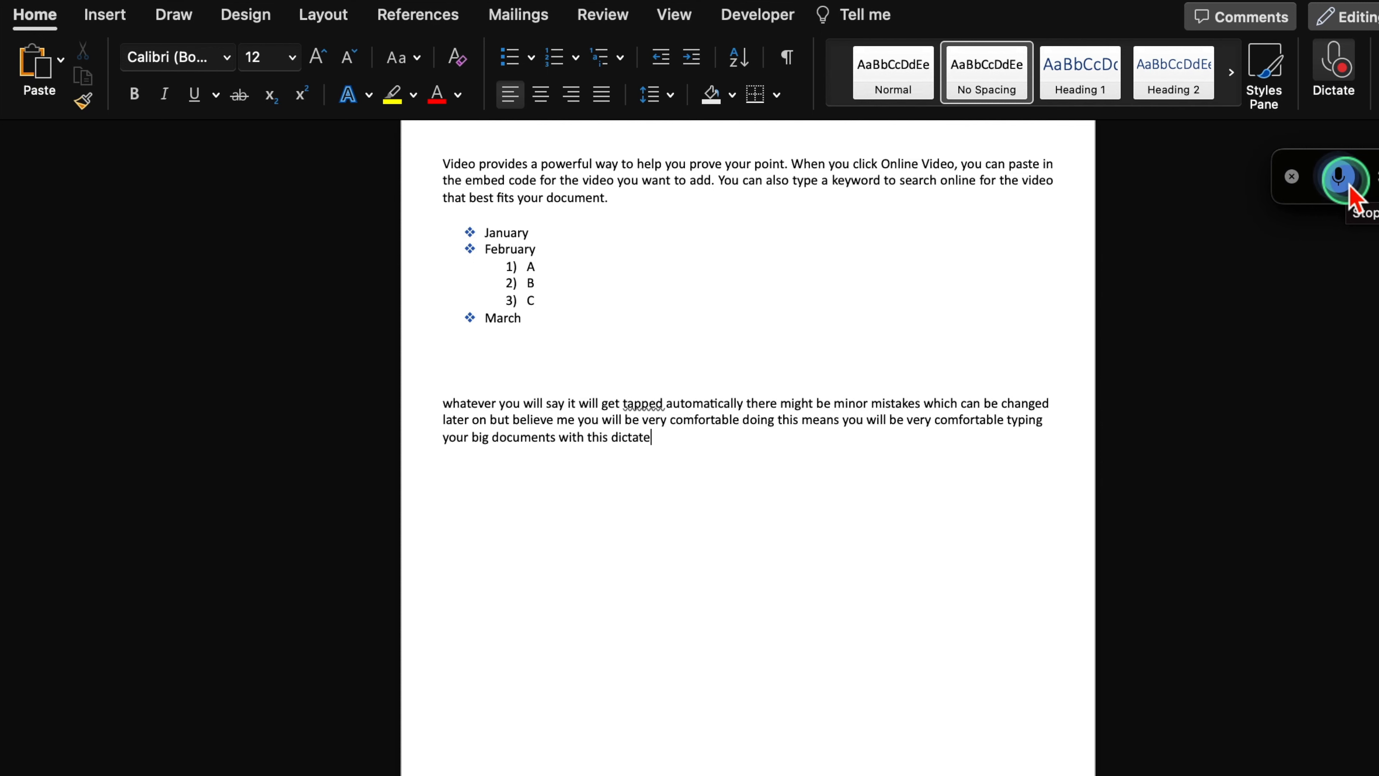
{"action": "left_click", "coordinate": [1349, 189]}
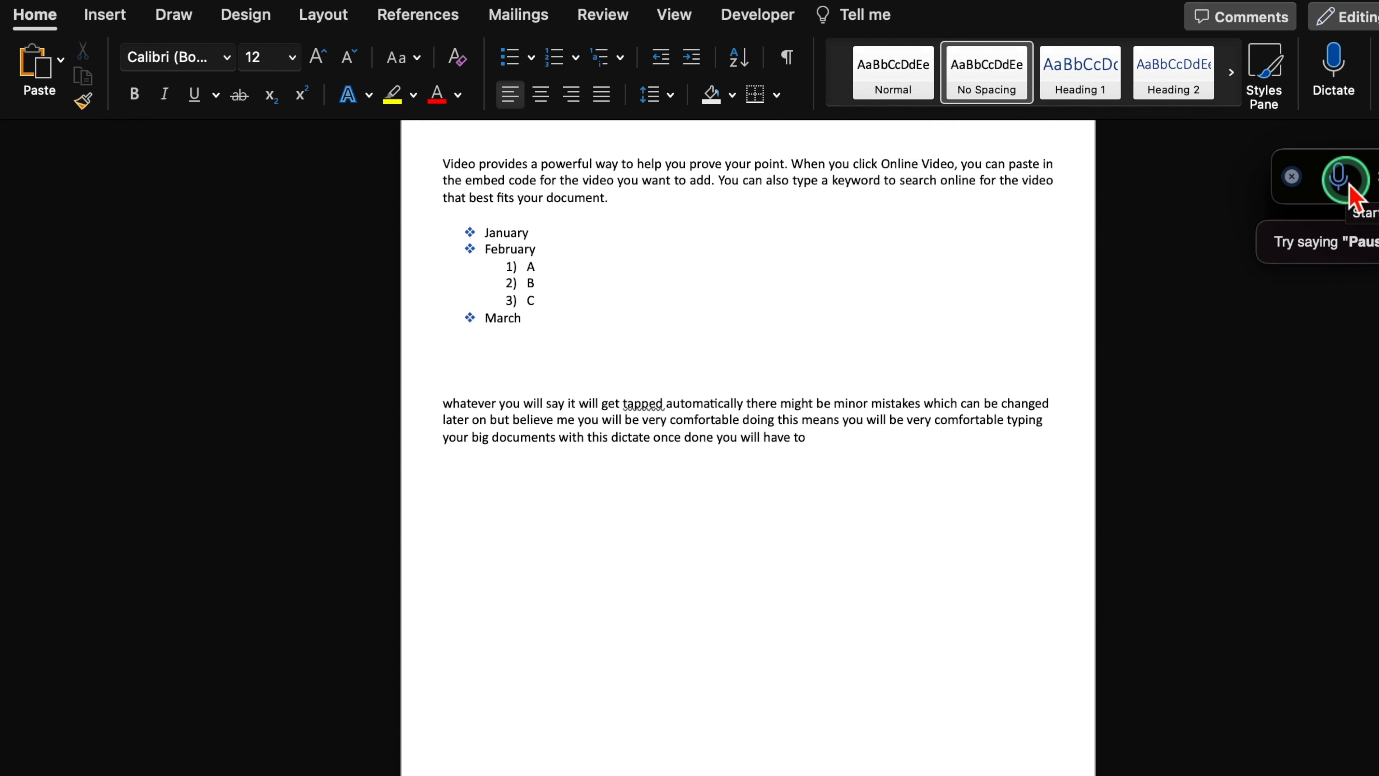
{"action": "left_click", "coordinate": [851, 441]}
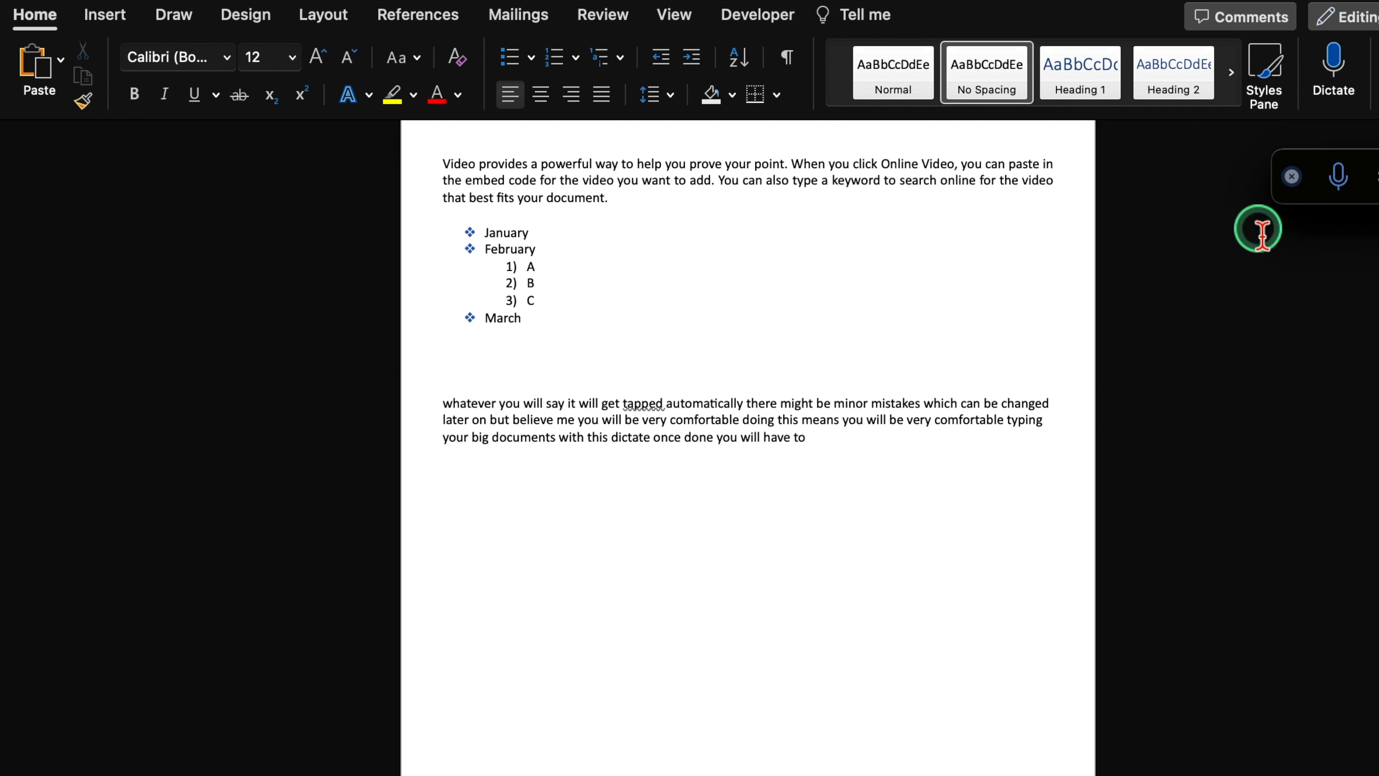
Close the dictation control and undo the dictated text to restore the original paragraphs.
{"action": "left_click", "coordinate": [1294, 177]}
{"action": "key", "text": "super+z"}
{"action": "key", "text": "super+z"}
{"action": "key", "text": "super+z"}
{"action": "key", "text": "super+z"}
{"action": "key", "text": "super+z"}
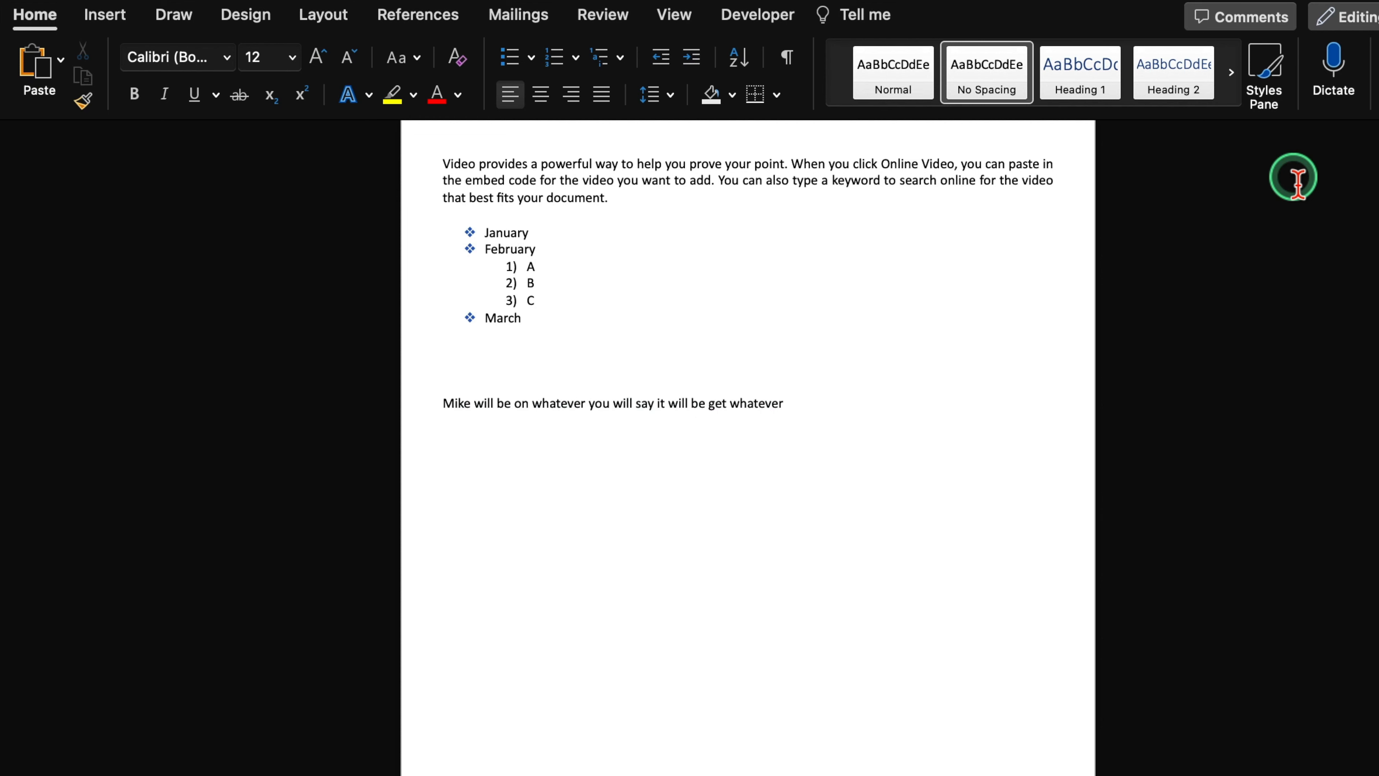
Delete the whole bulleted month list with its numbered A, B, C sub-items below the first paragraph.
{"action": "left_click", "coordinate": [964, 342]}
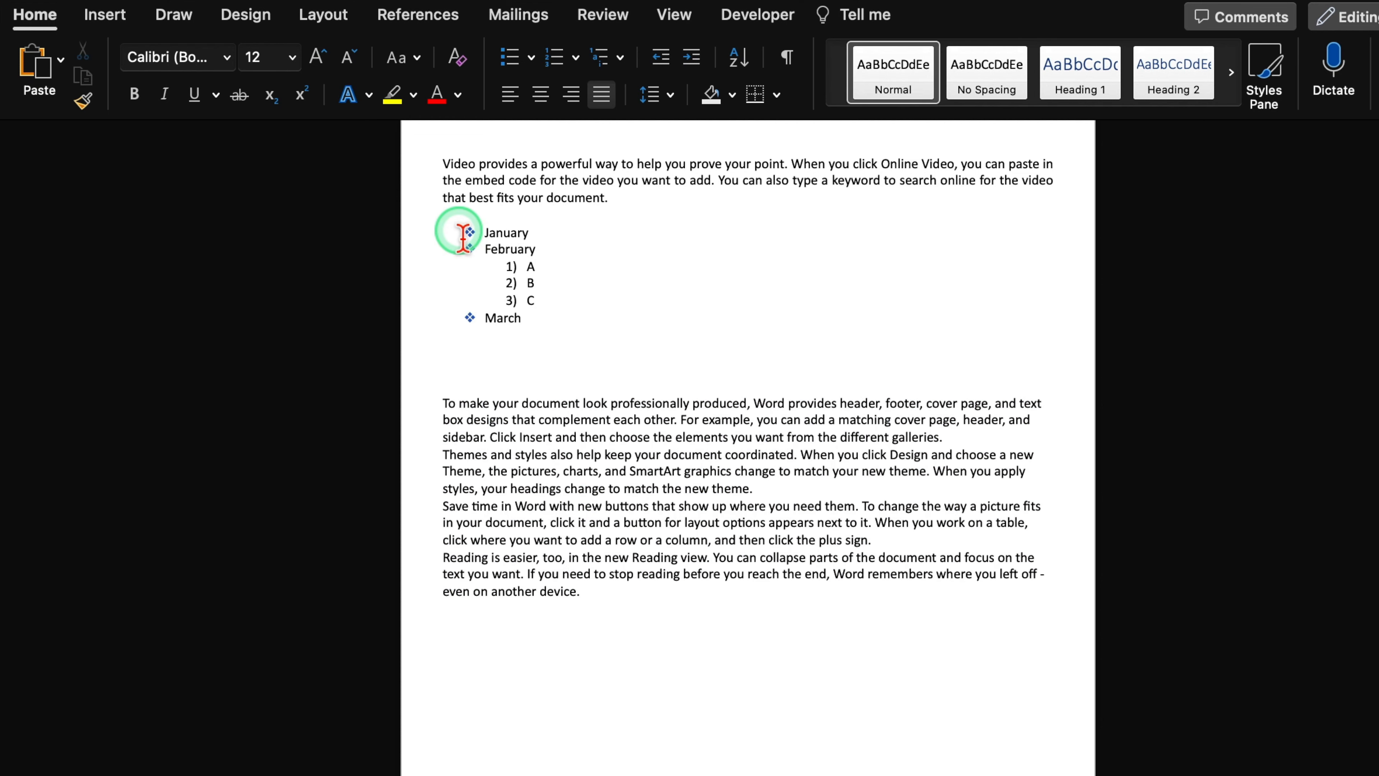
{"action": "left_click_drag", "start_coordinate": [463, 234], "coordinate": [554, 324]}
{"action": "key", "text": "BackSpace"}
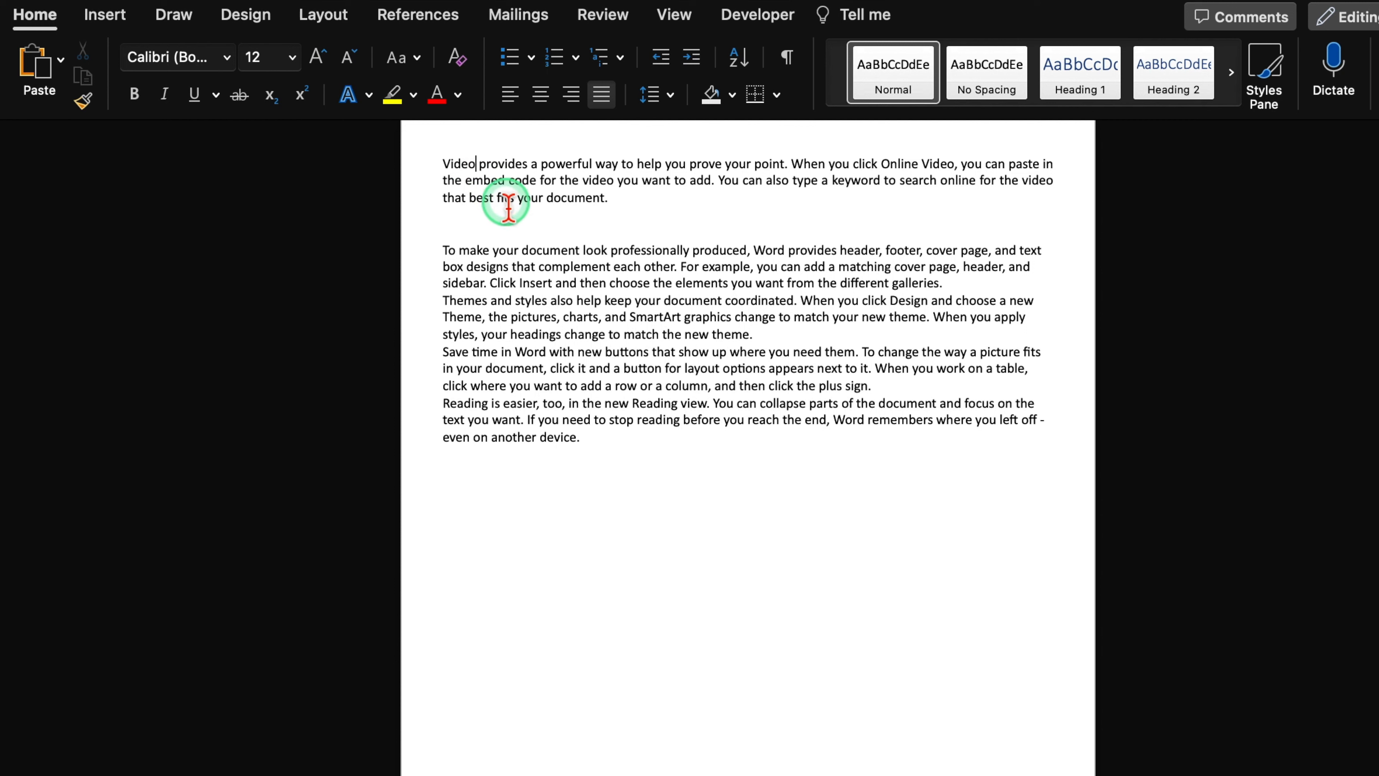
Select the word "Video" at the start of the first paragraph, make it bold and remove the bold again.
{"action": "left_click", "coordinate": [469, 163]}
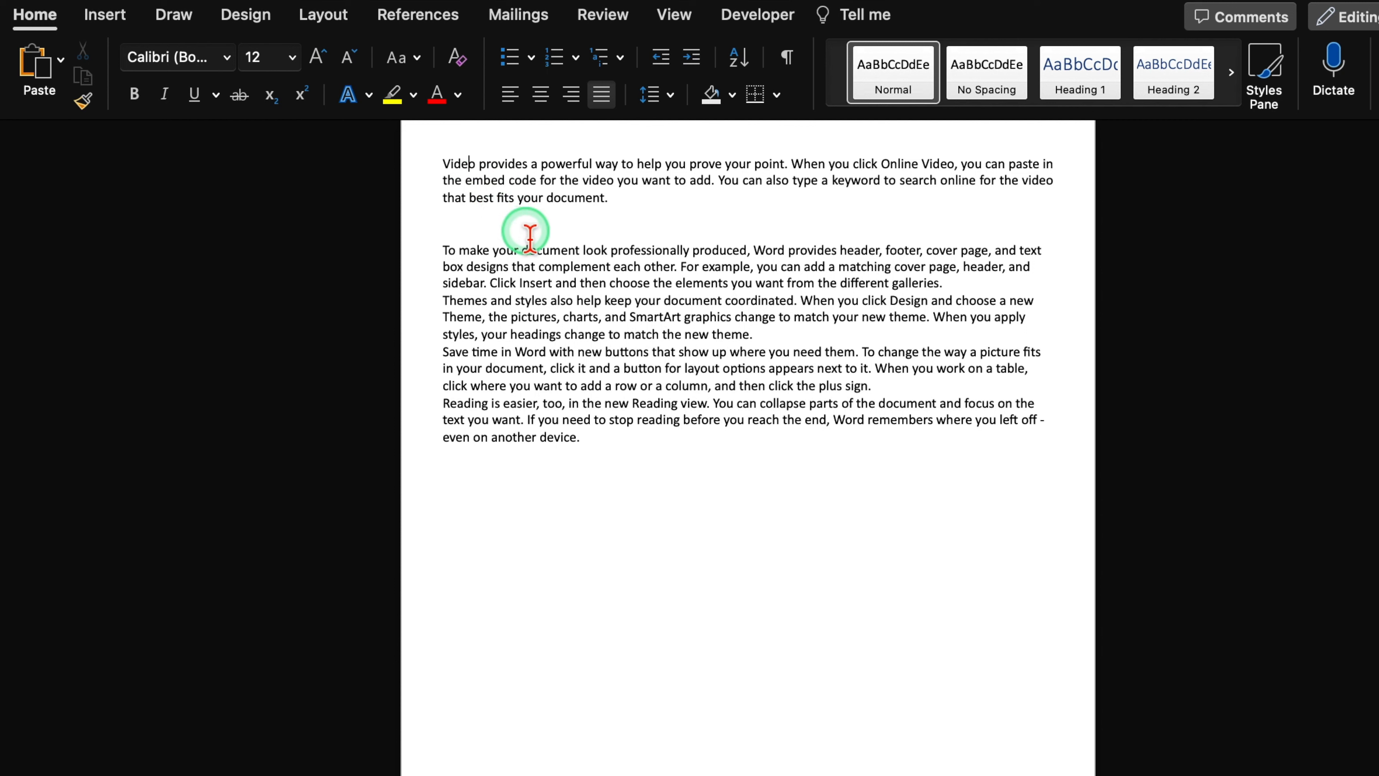
{"action": "double_click", "coordinate": [456, 164]}
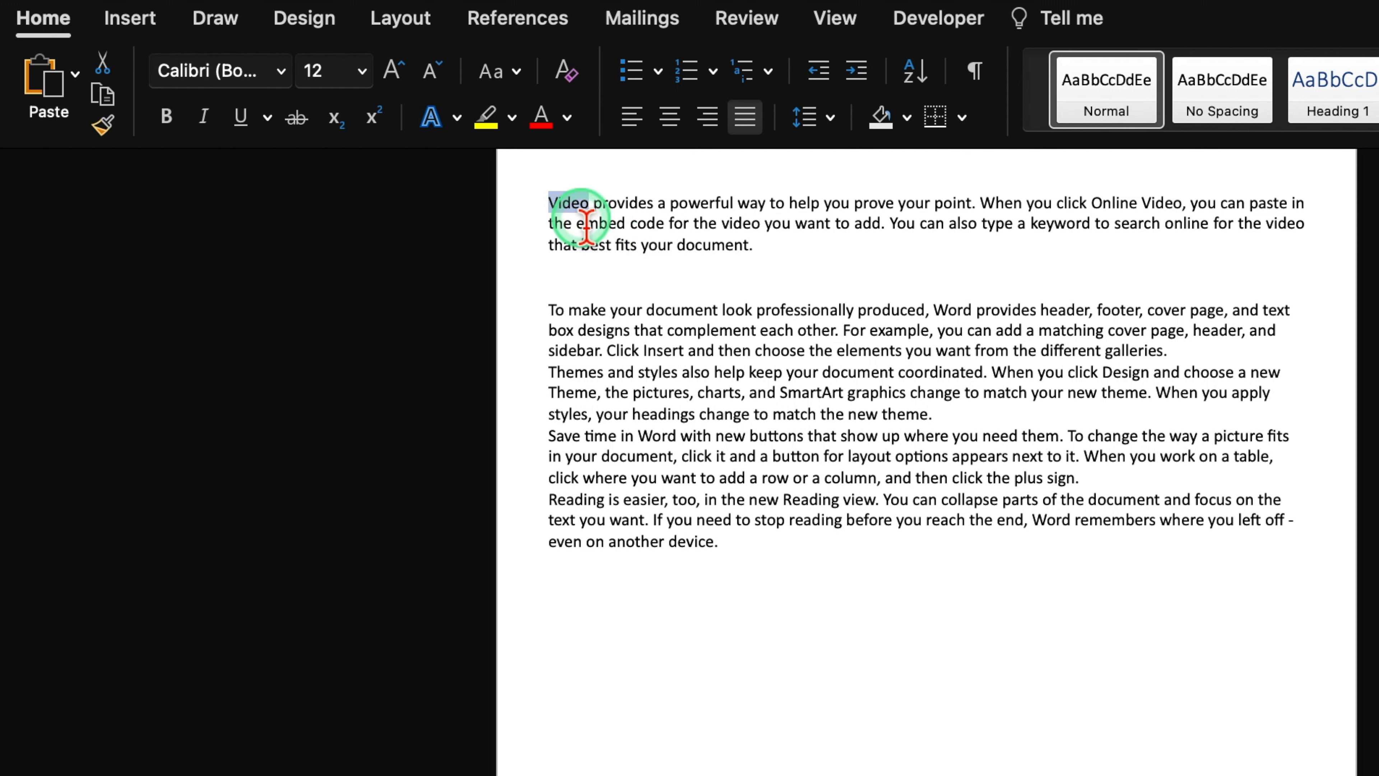
{"action": "left_click", "coordinate": [571, 210]}
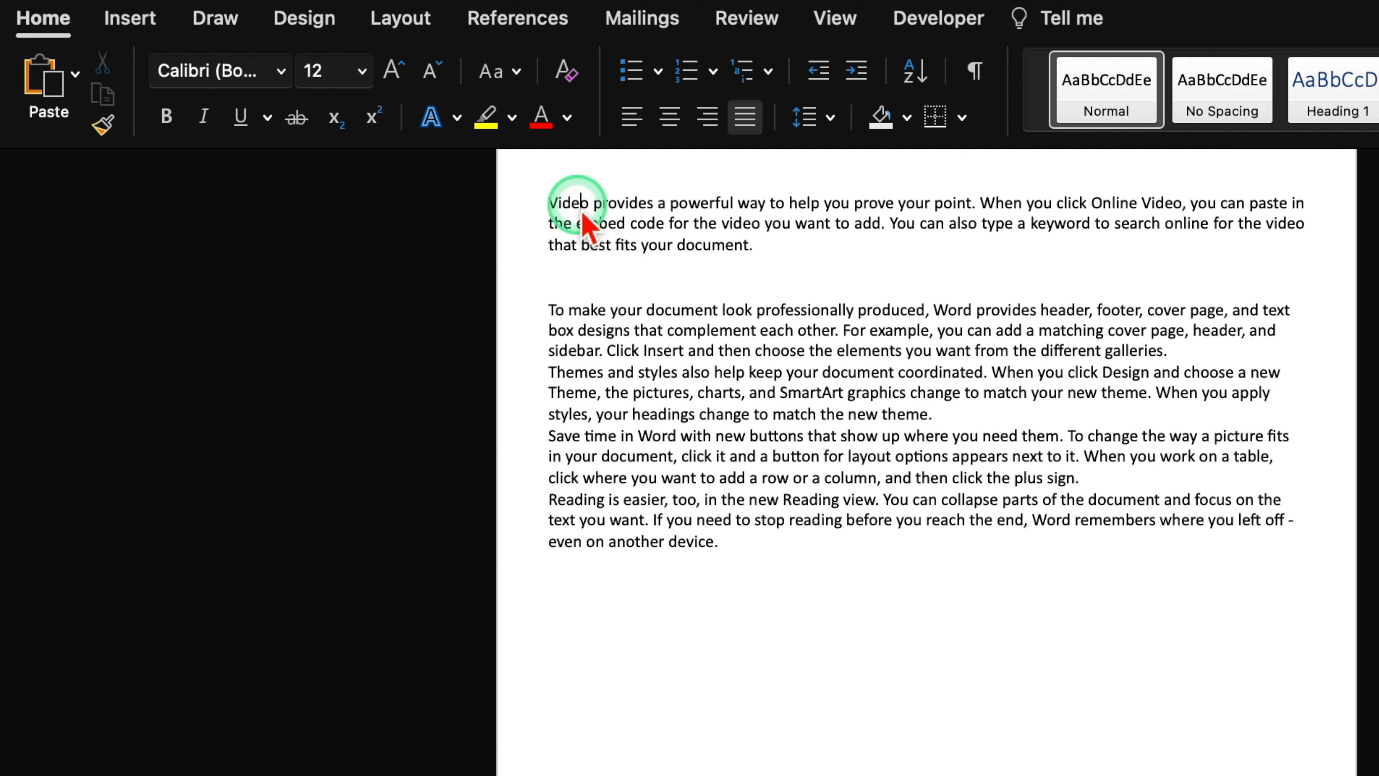
{"action": "double_click", "coordinate": [574, 211]}
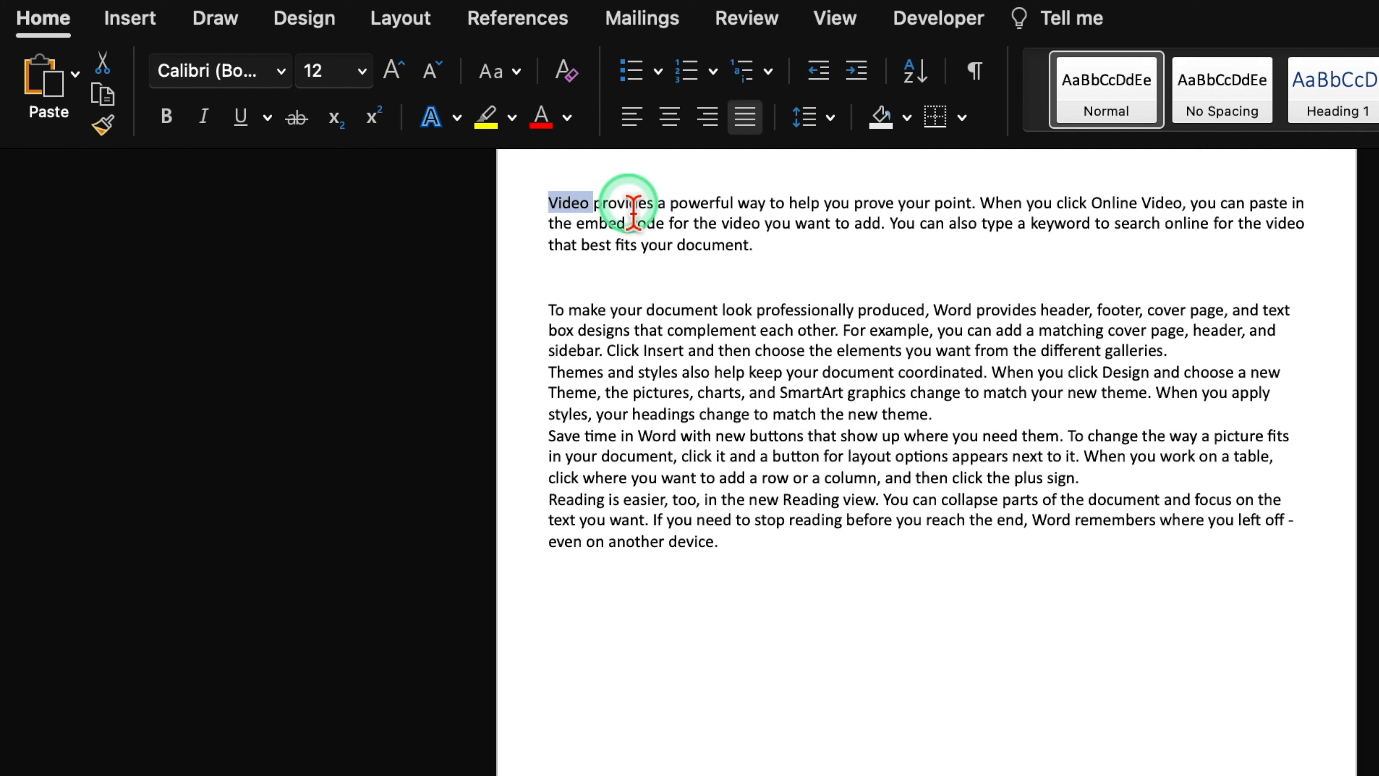
{"action": "left_click", "coordinate": [167, 117]}
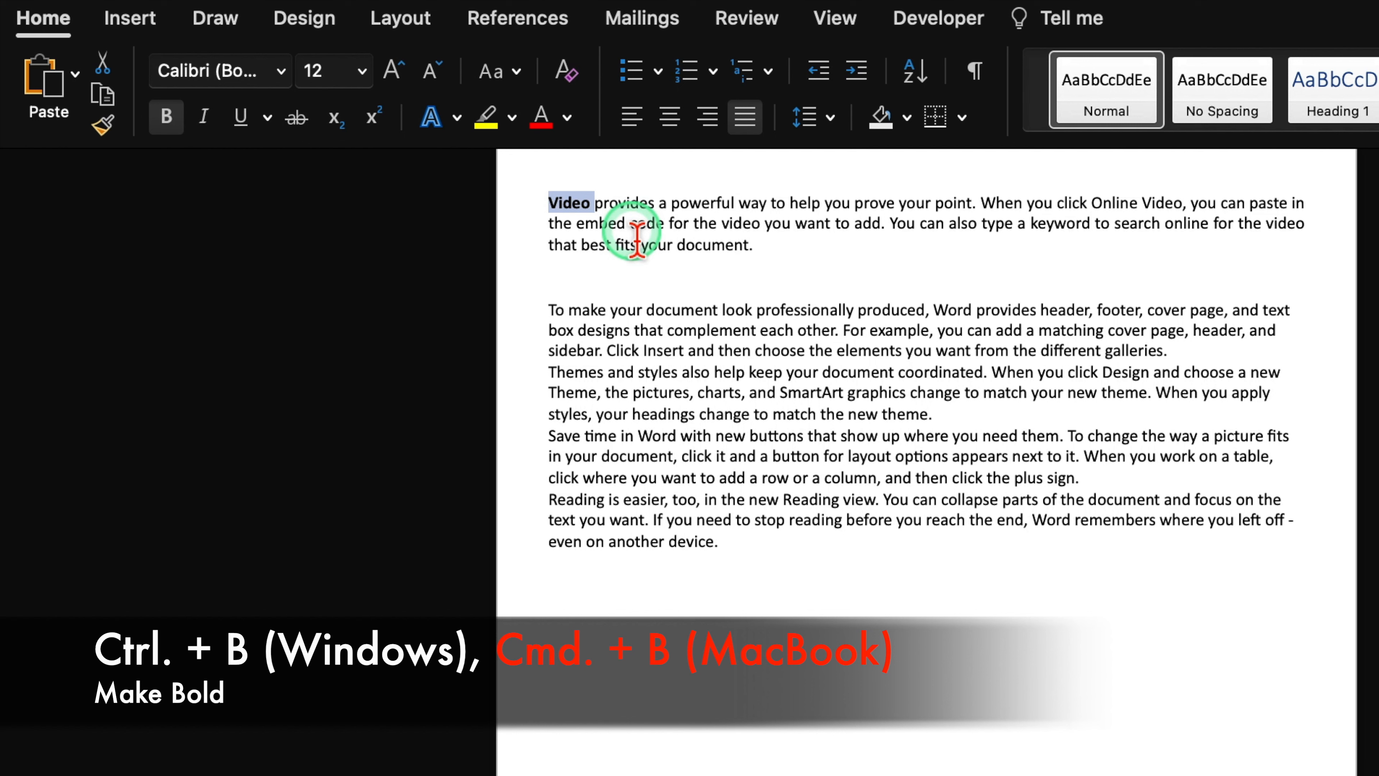
{"action": "key", "text": "super+b"}
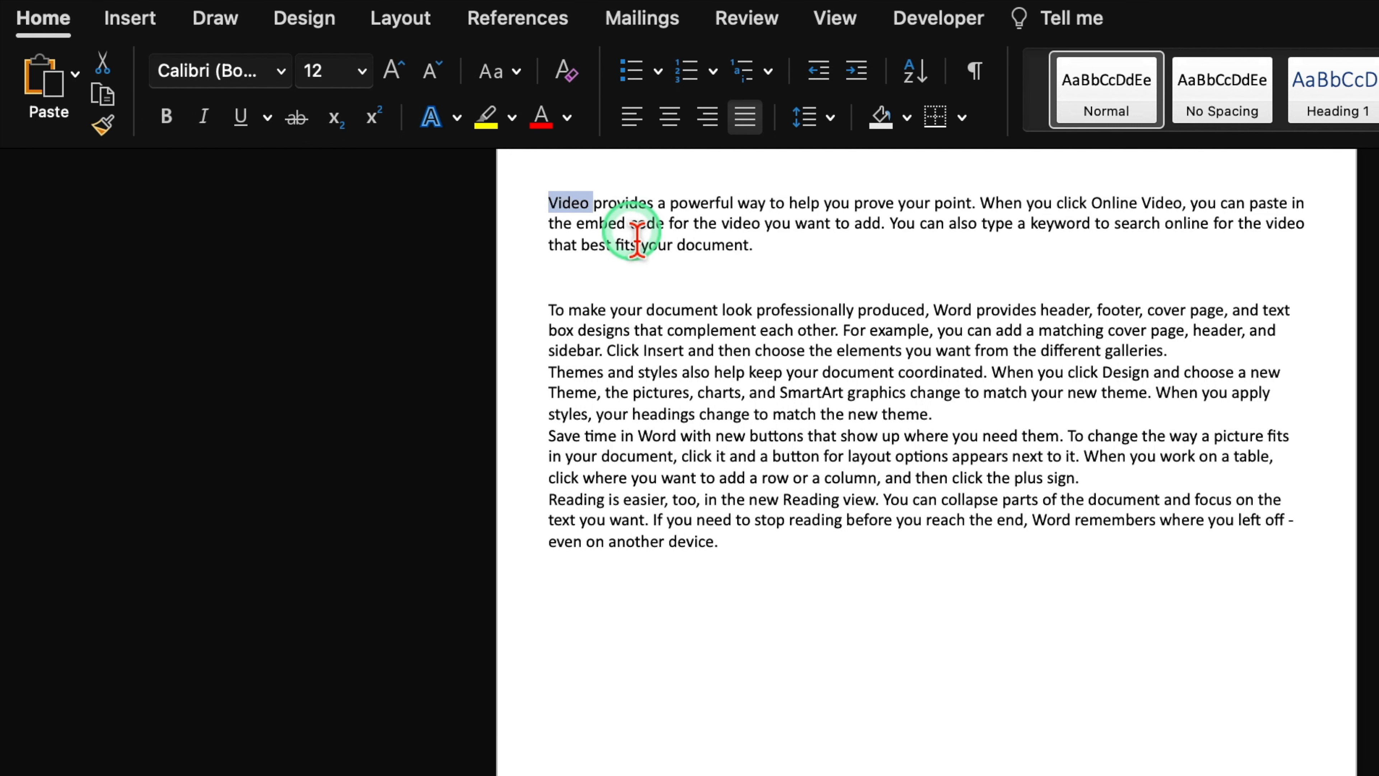
{"action": "left_click", "coordinate": [633, 224]}
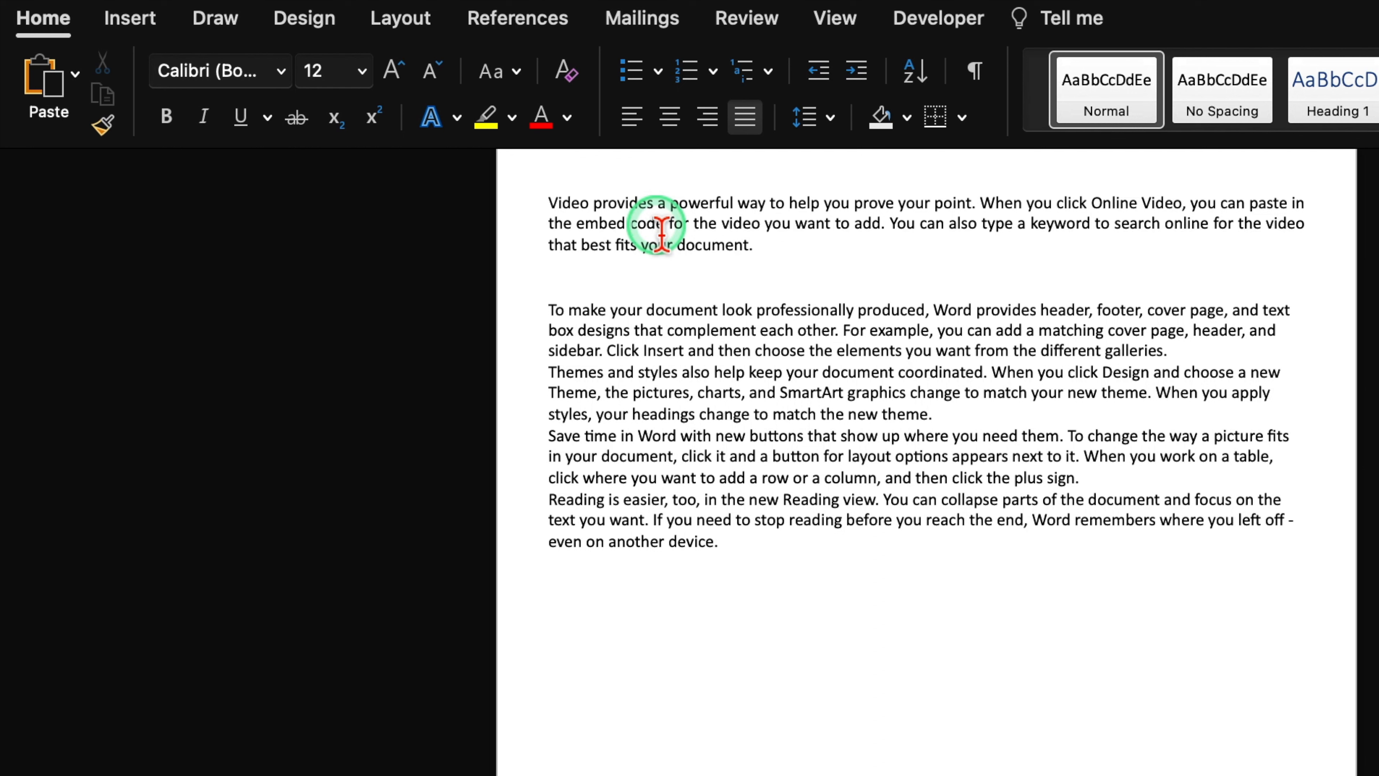
Select the entire first paragraph, the one starting "To make your document" and the last paragraph, one after another.
{"action": "triple_click", "coordinate": [661, 234]}
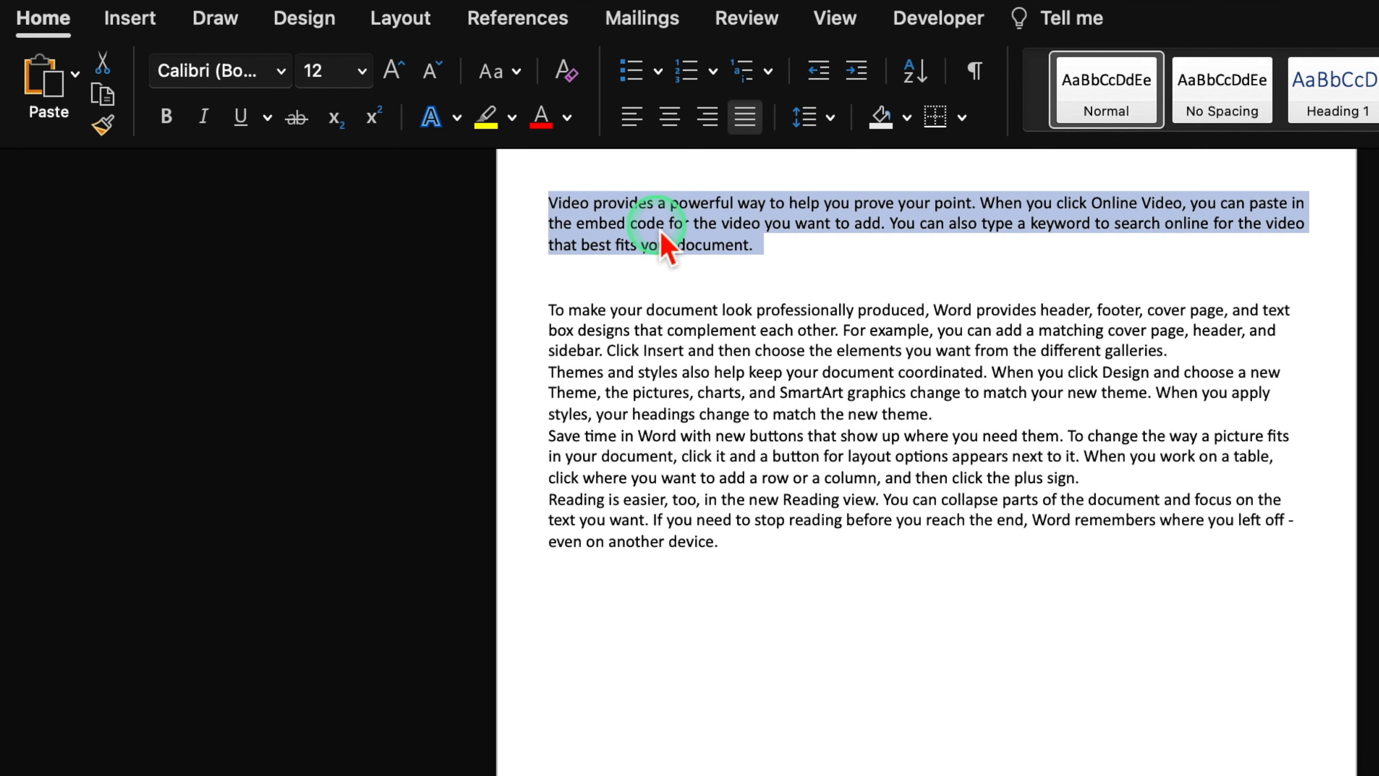
{"action": "triple_click", "coordinate": [673, 337]}
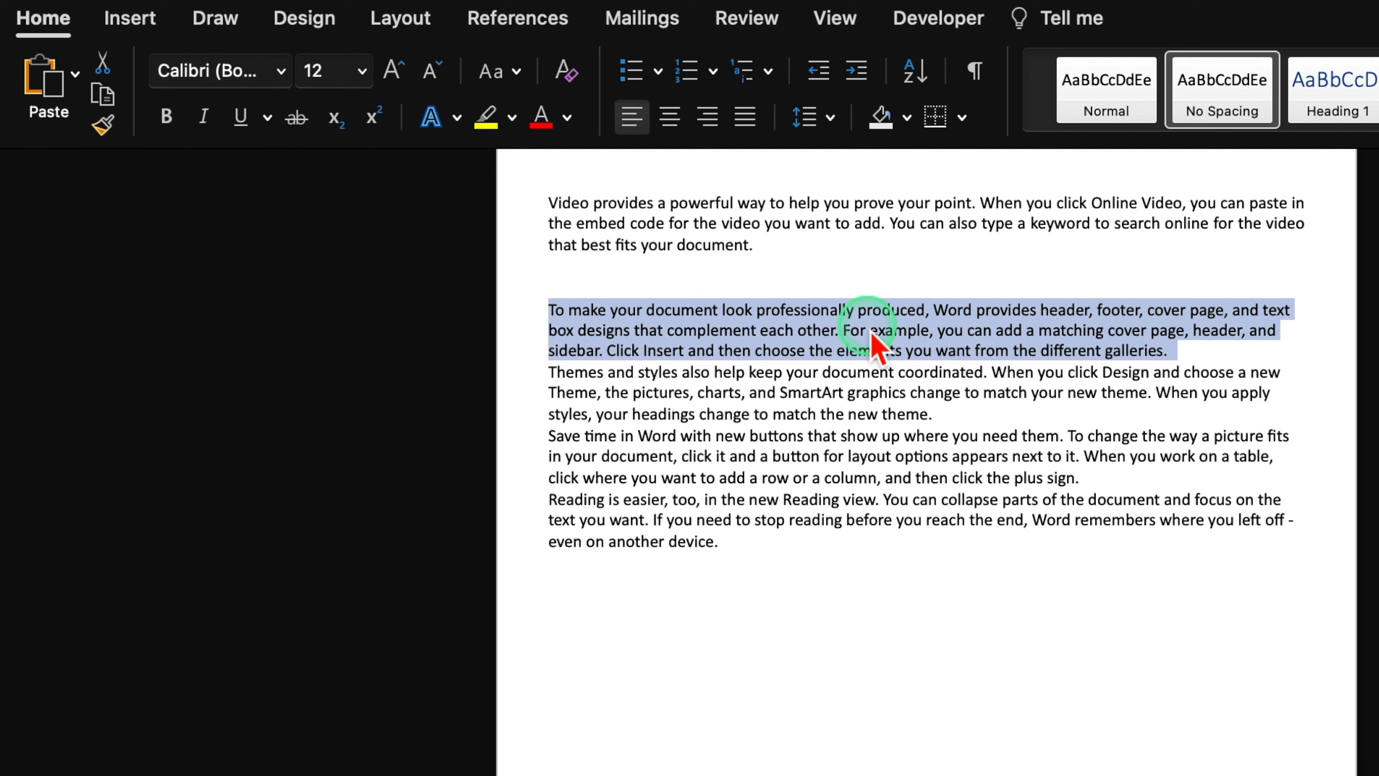
{"action": "triple_click", "coordinate": [929, 505]}
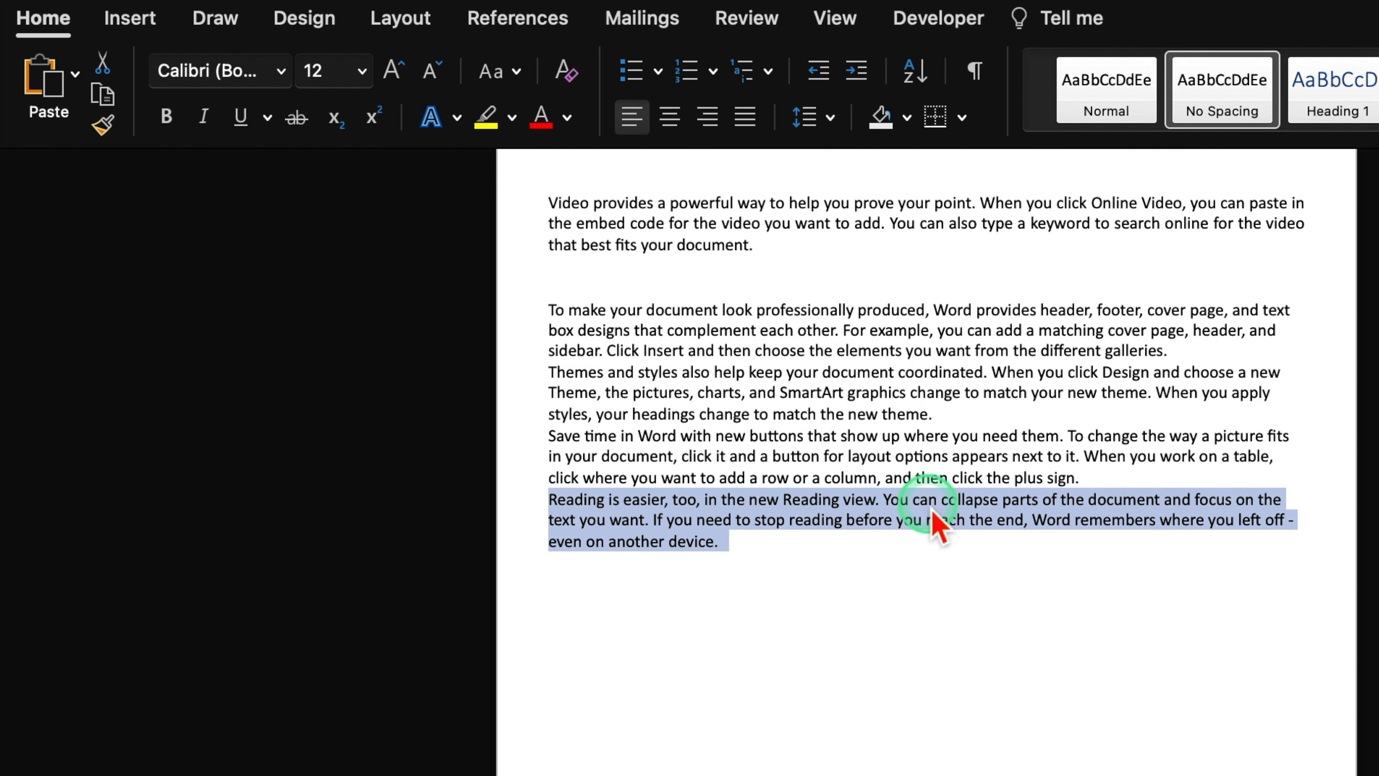
Practise selecting whole lines in the first paragraph, extending from a line's start to its end and from its end back to its start.
{"action": "left_click", "coordinate": [607, 449]}
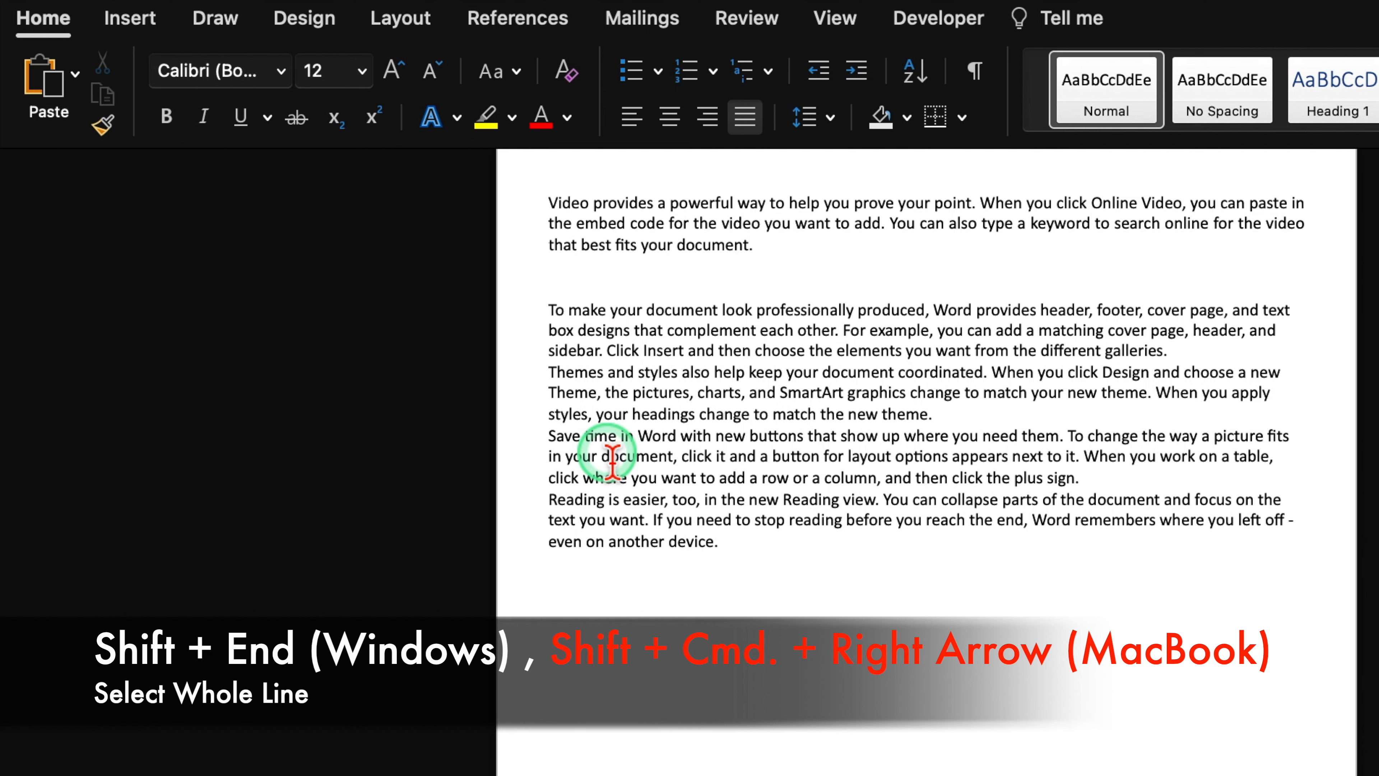
{"action": "key", "text": "shift+super+Right"}
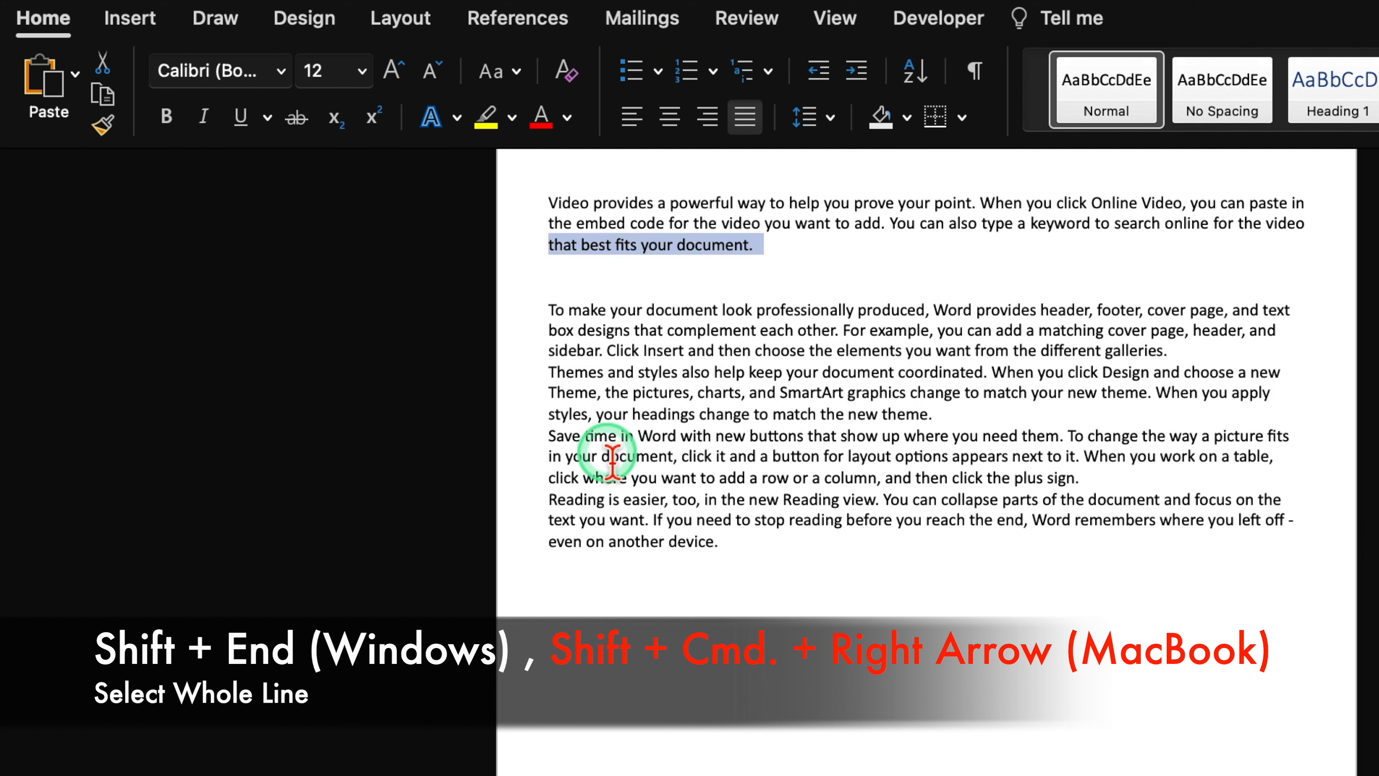
{"action": "left_click", "coordinate": [556, 208]}
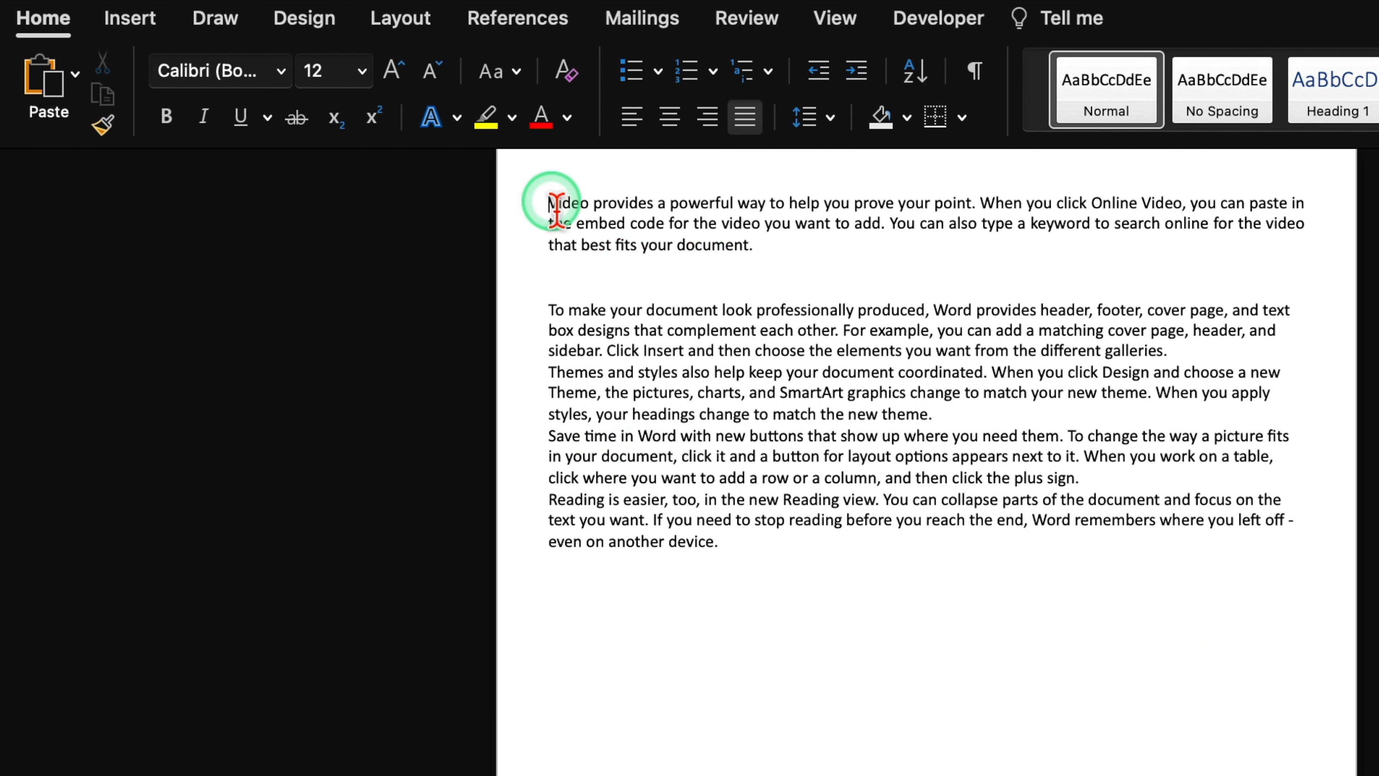
{"action": "key", "text": "shift+super+Right"}
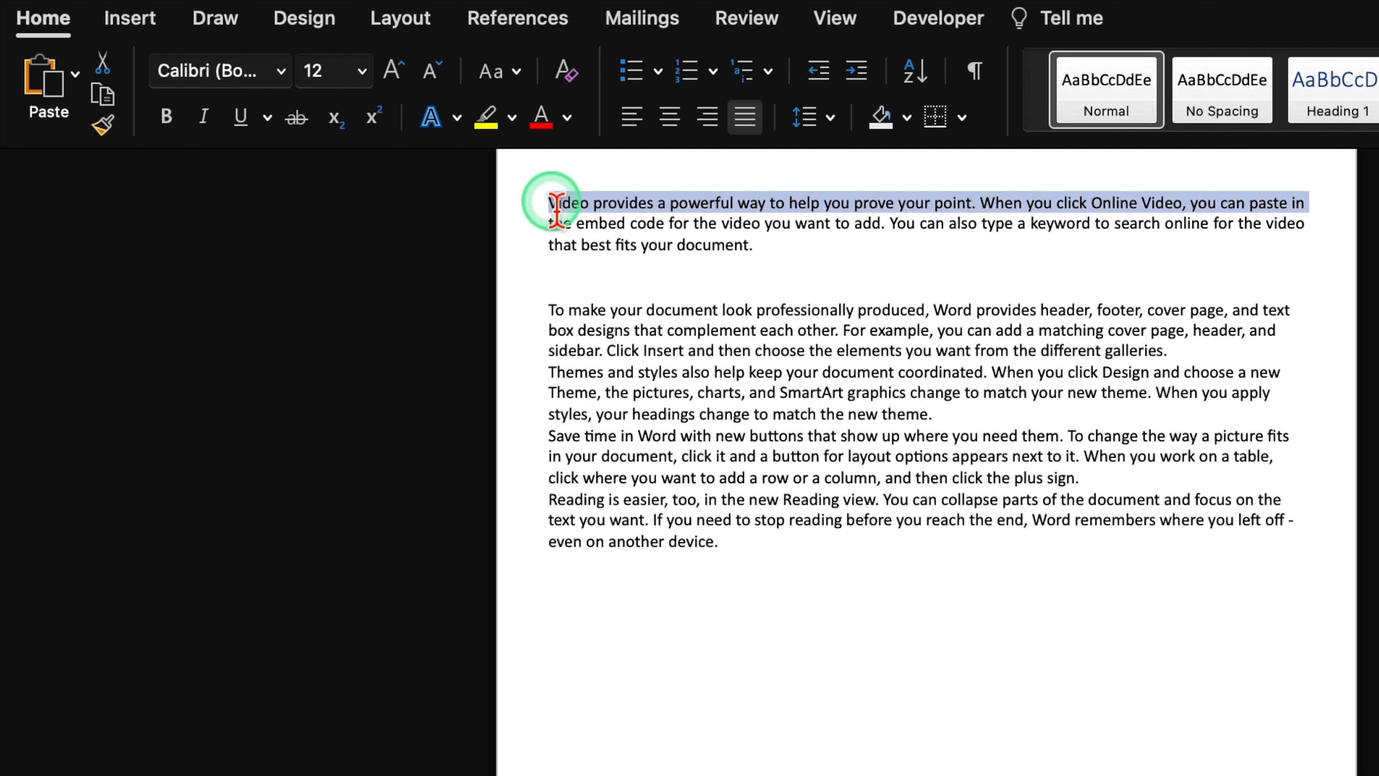
{"action": "left_click", "coordinate": [1308, 210]}
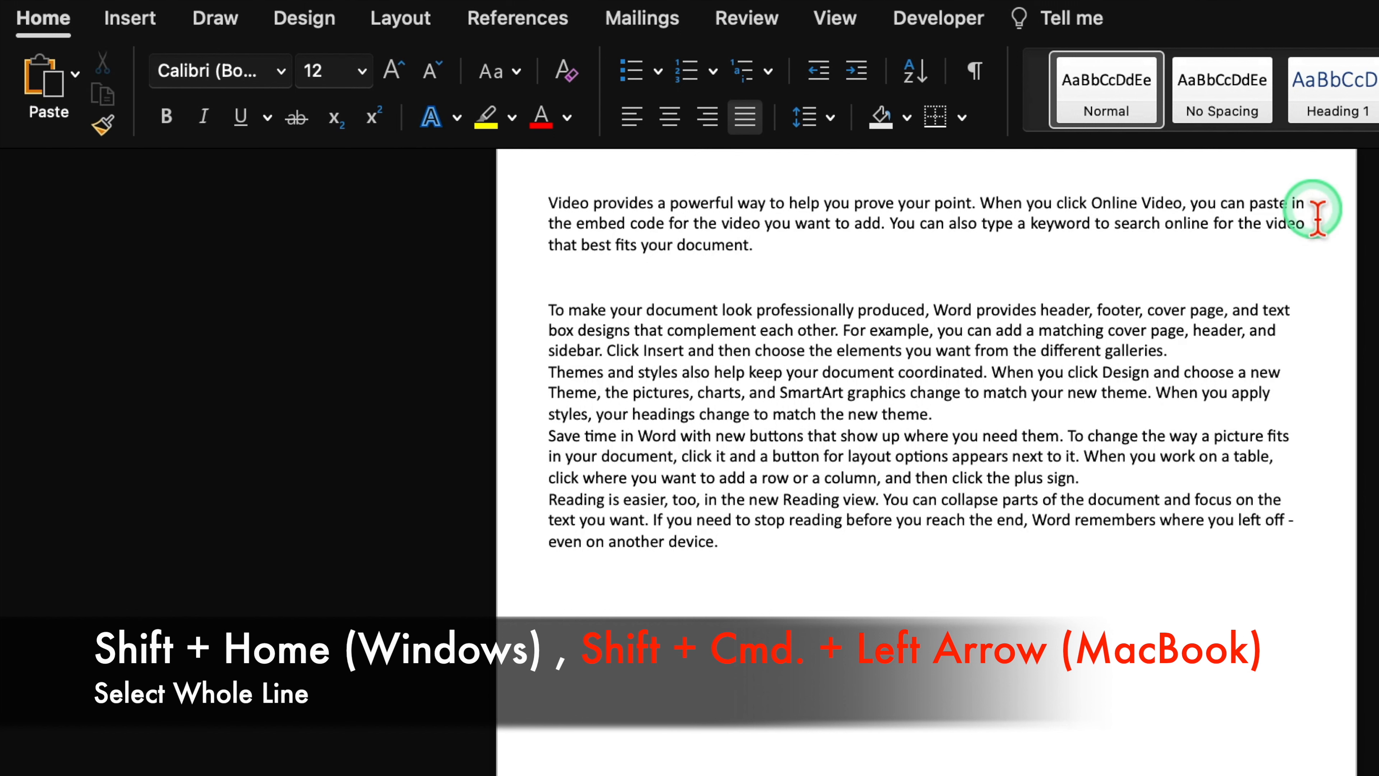
{"action": "key", "text": "shift+super+Left"}
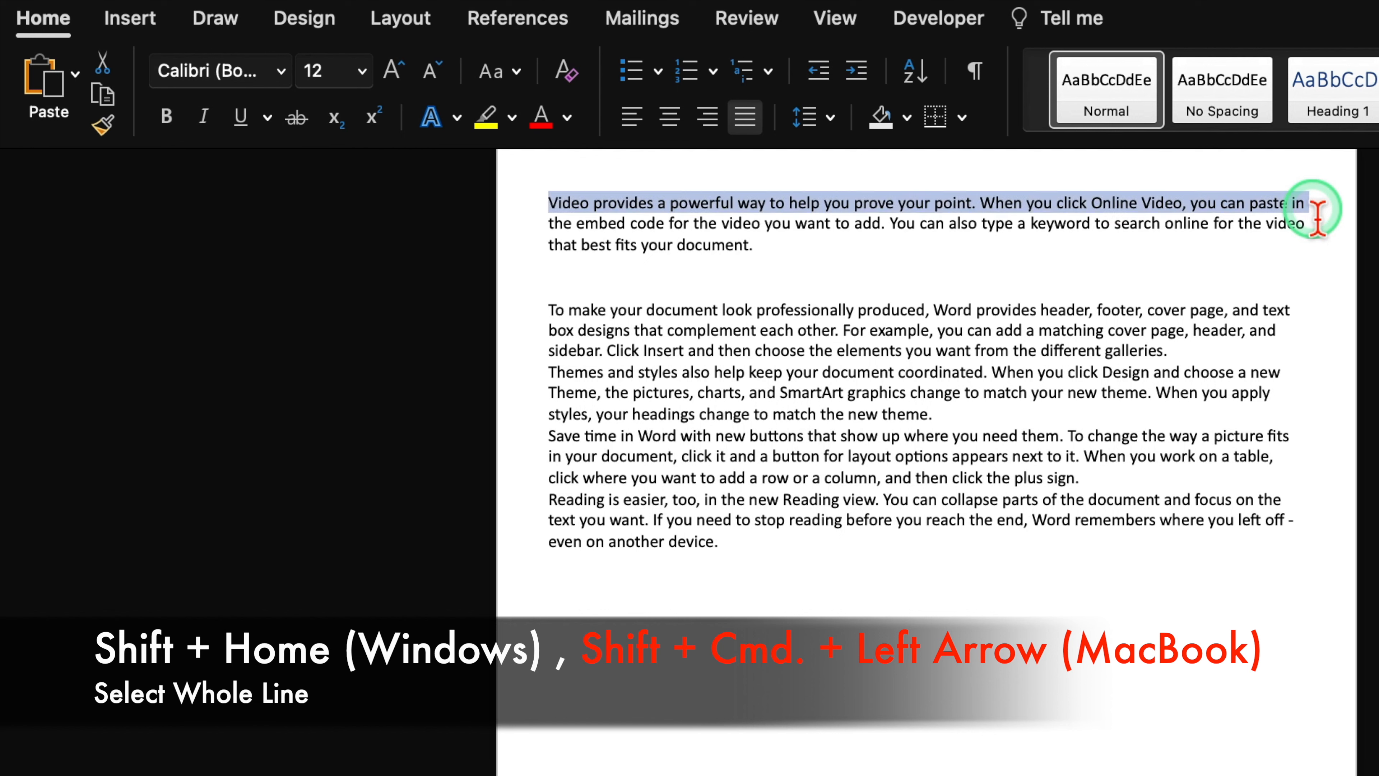
{"action": "left_click", "coordinate": [1289, 207]}
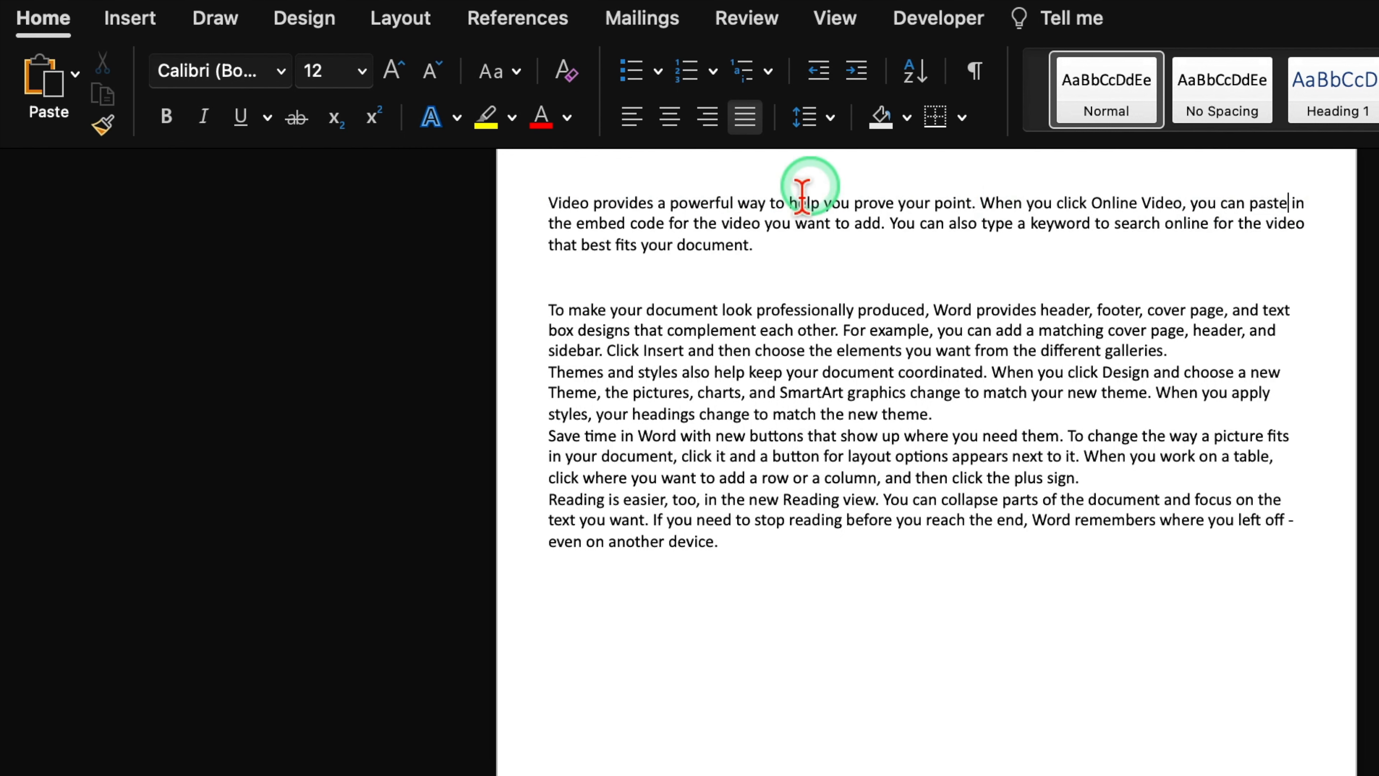
Make the word "Video" at the start of the first paragraph bold and red.
{"action": "double_click", "coordinate": [576, 209]}
{"action": "left_click", "coordinate": [165, 116]}
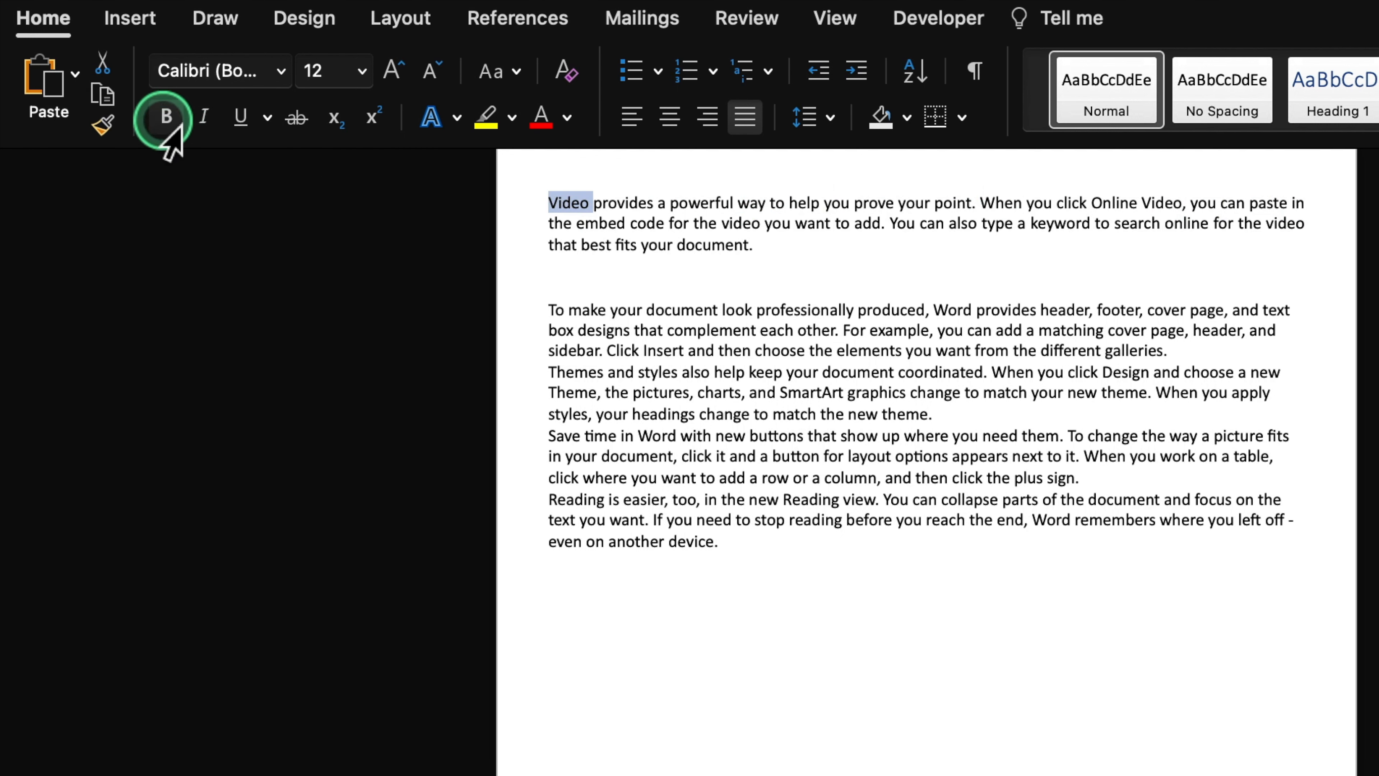
{"action": "left_click", "coordinate": [546, 120]}
{"action": "left_click", "coordinate": [539, 126]}
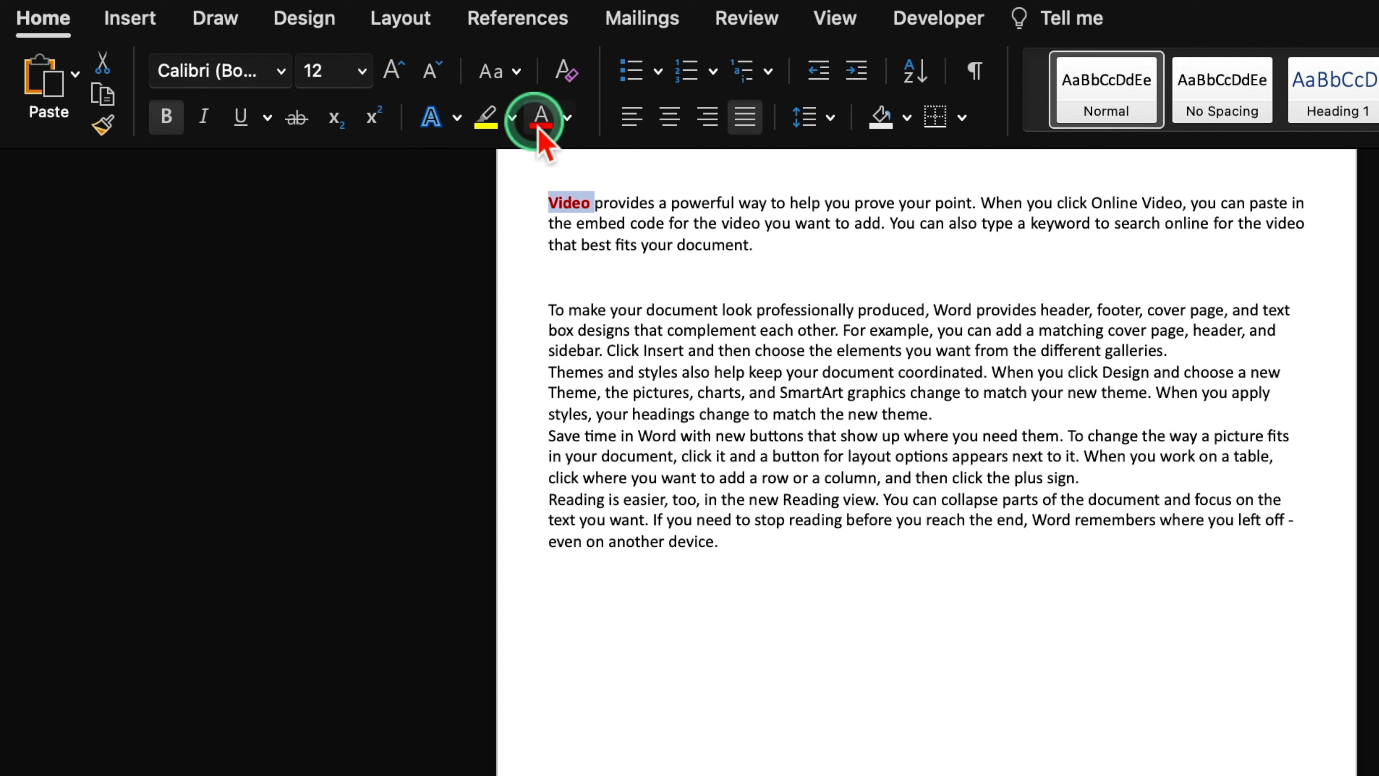
Try italic and underline on the word "Video", and remove both again.
{"action": "left_click", "coordinate": [205, 121]}
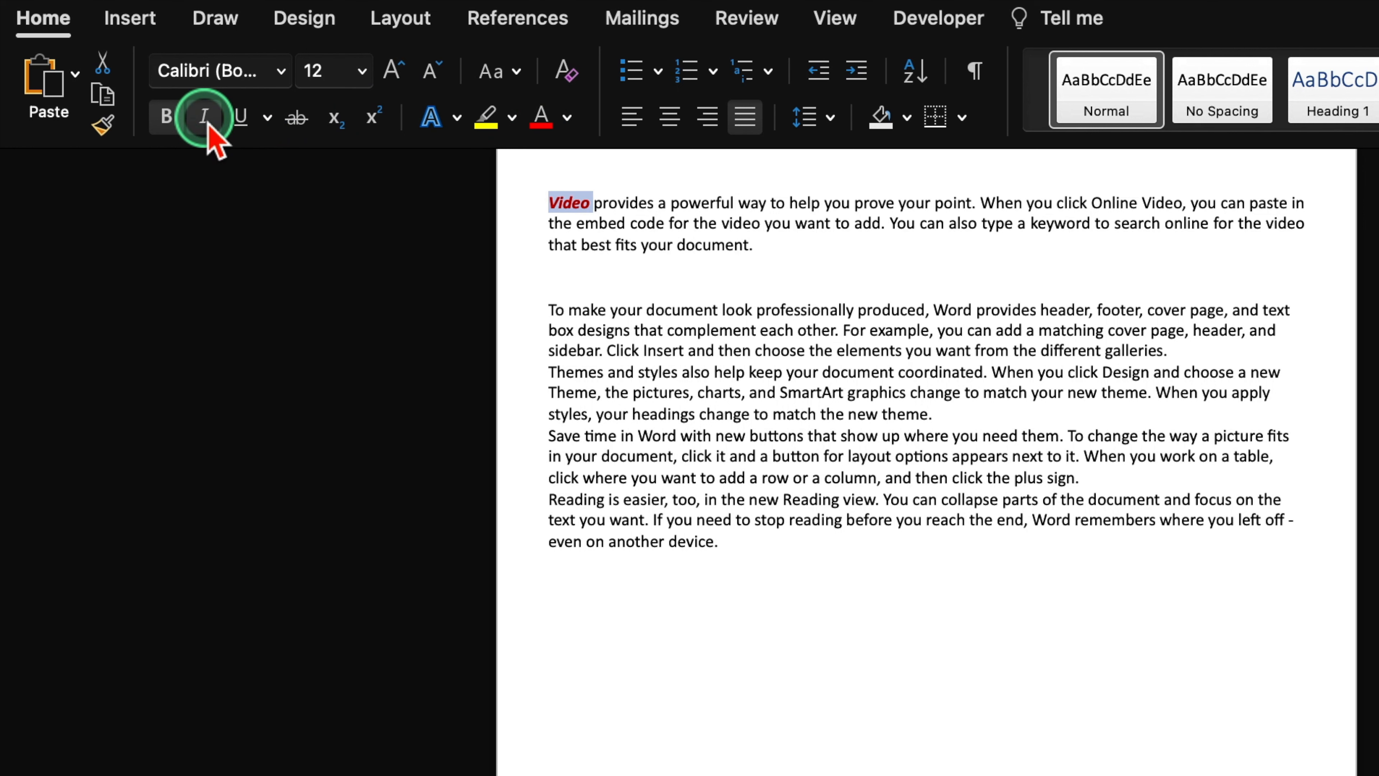
{"action": "left_click", "coordinate": [241, 119]}
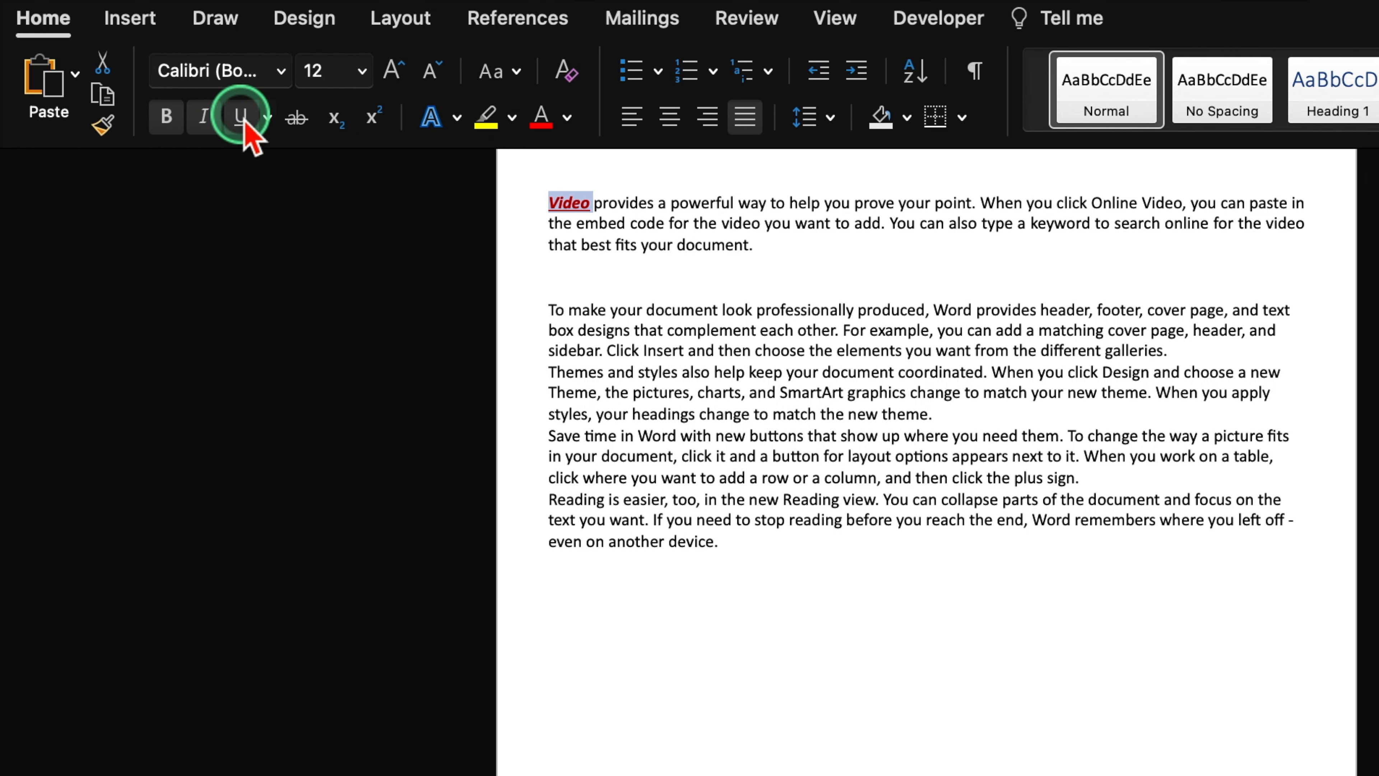
{"action": "left_click", "coordinate": [242, 119]}
{"action": "left_click", "coordinate": [203, 117]}
Set the font of the word "Video" to Times New Roman.
{"action": "left_click", "coordinate": [281, 68]}
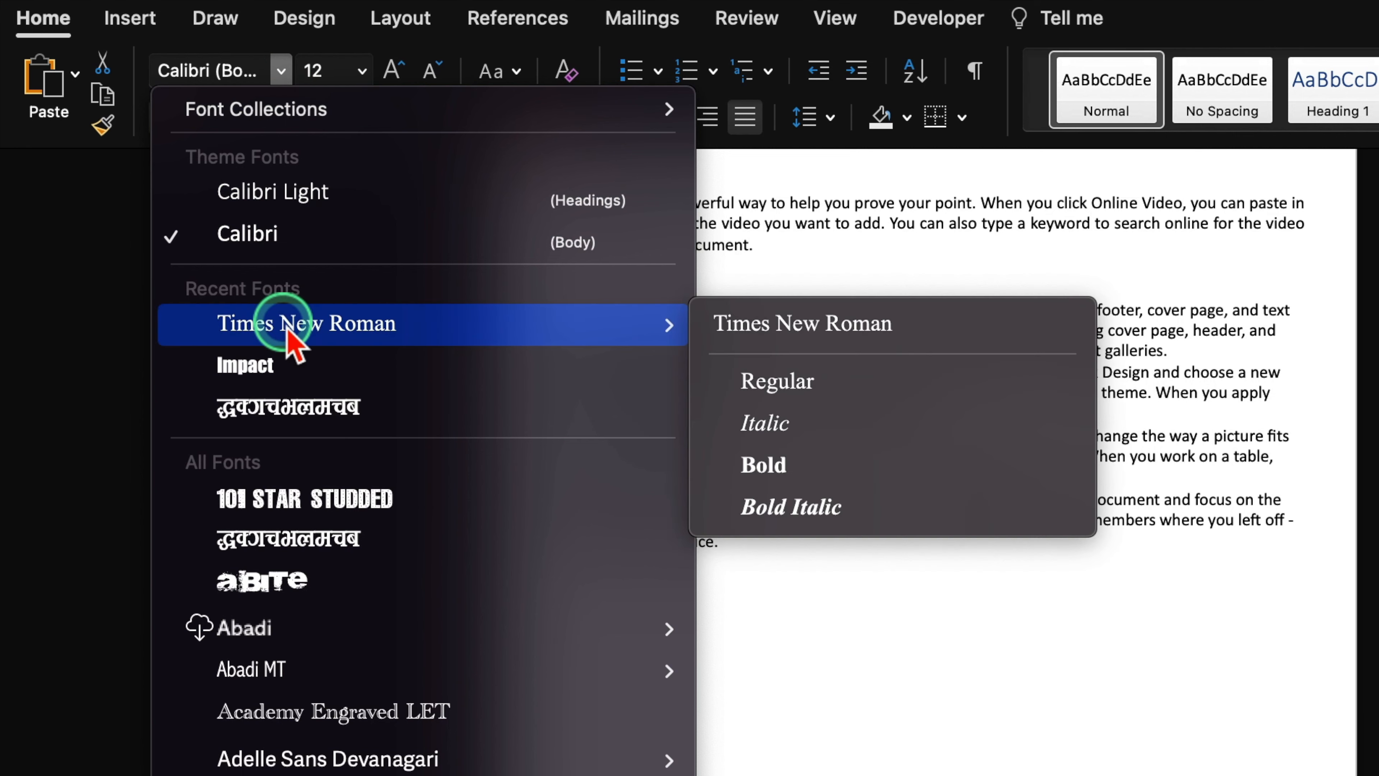
{"action": "left_click", "coordinate": [288, 330]}
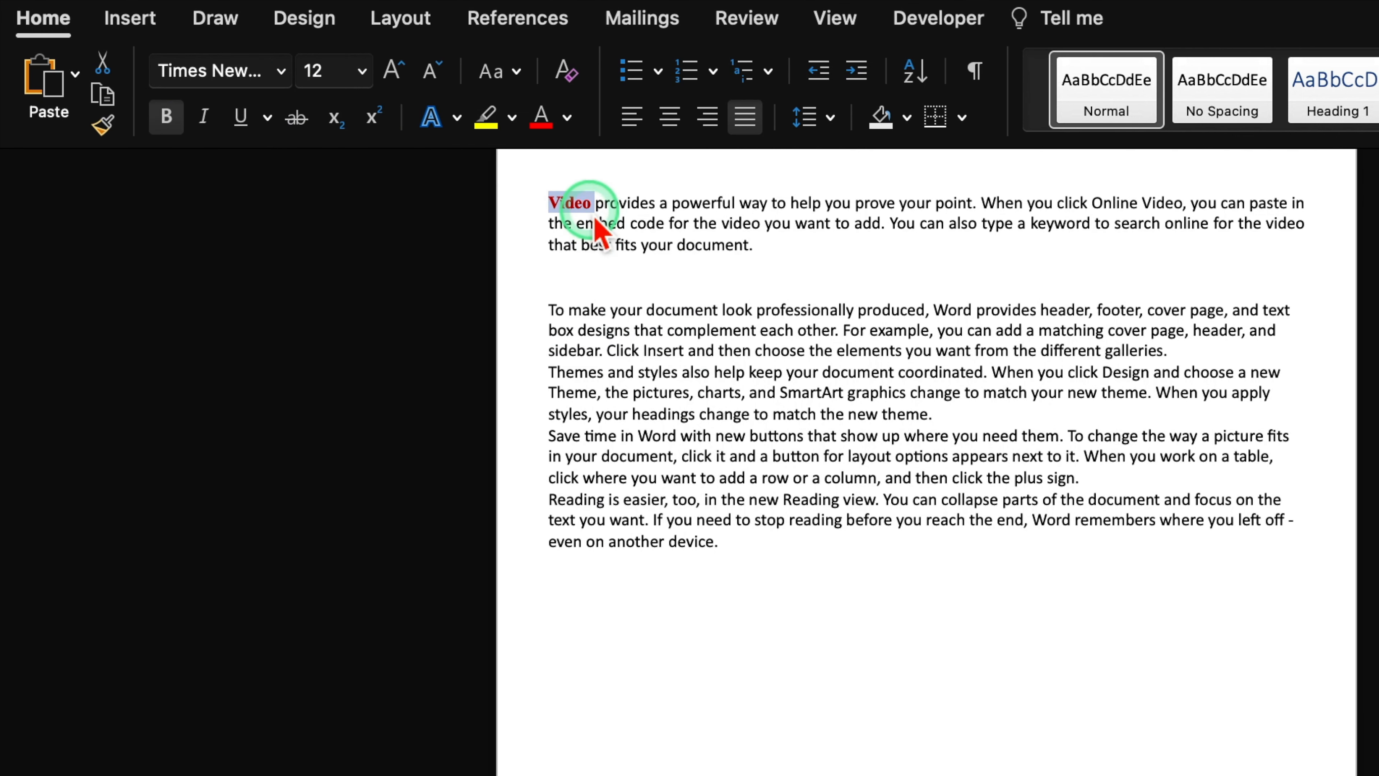
Highlight the word "Video" in yellow and remove the highlight again.
{"action": "left_click", "coordinate": [585, 207]}
{"action": "double_click", "coordinate": [586, 206]}
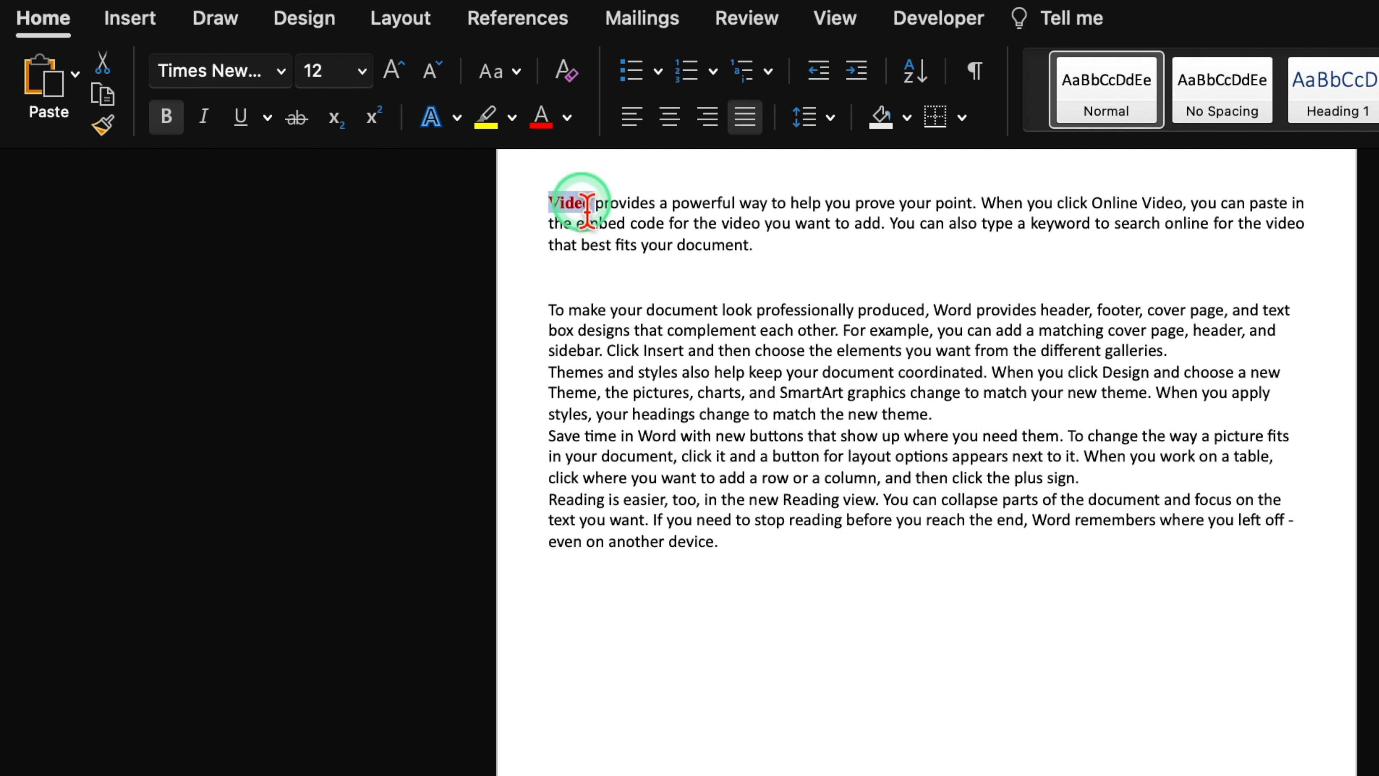
{"action": "left_click", "coordinate": [488, 119]}
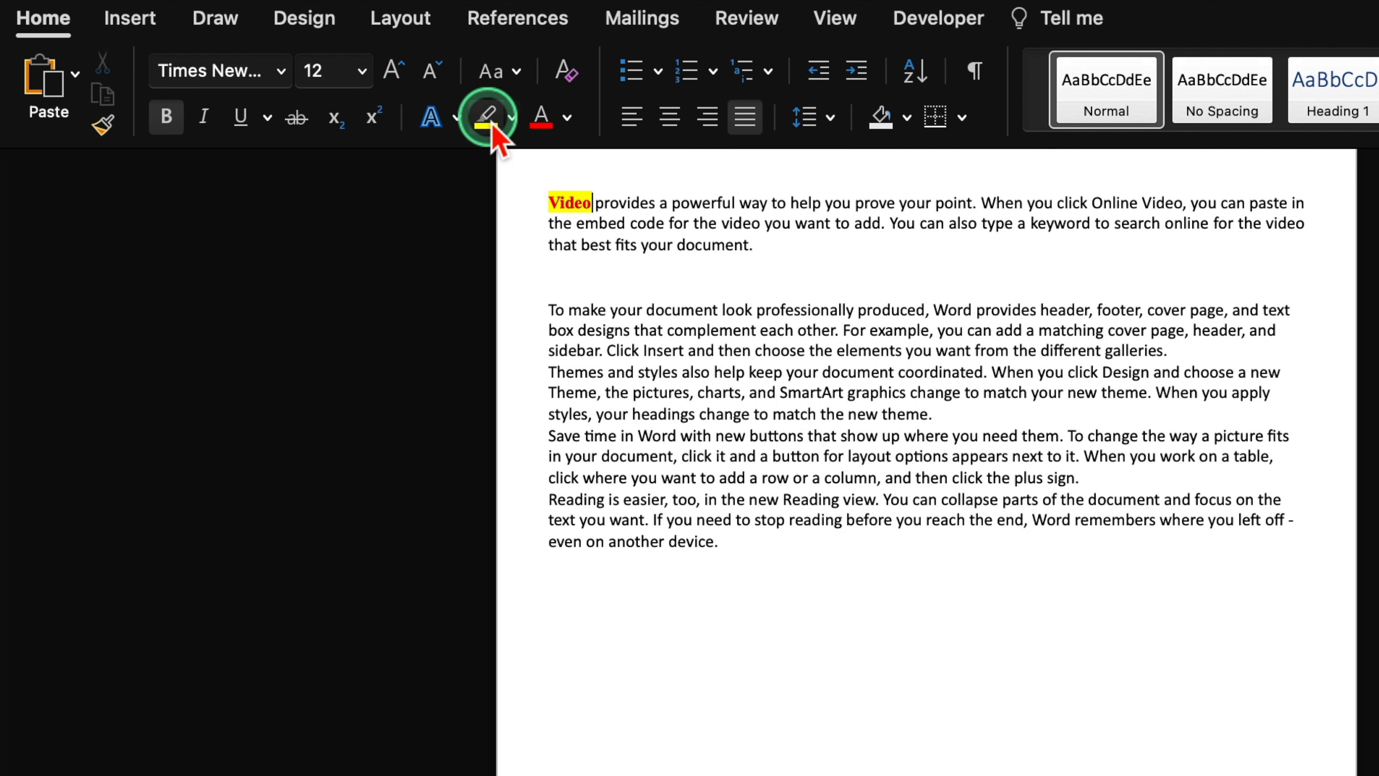
{"action": "left_click", "coordinate": [488, 119]}
Show the available font sizes and enlarge the word "Video" by several size increments.
{"action": "left_click", "coordinate": [363, 71]}
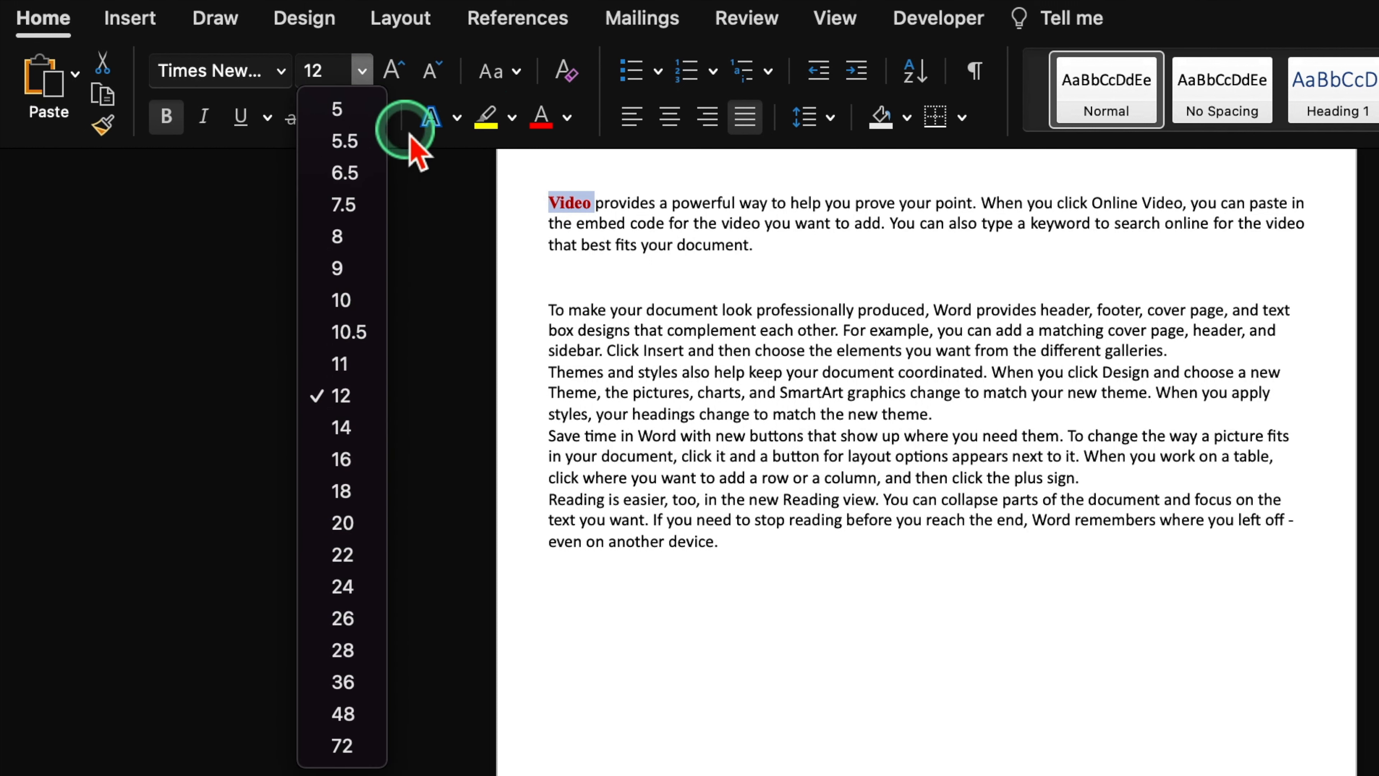
{"action": "left_click", "coordinate": [393, 71]}
{"action": "left_click", "coordinate": [393, 70]}
{"action": "left_click", "coordinate": [393, 71]}
{"action": "left_click", "coordinate": [393, 71]}
{"action": "left_click", "coordinate": [393, 70]}
{"action": "left_click", "coordinate": [394, 71]}
{"action": "left_click", "coordinate": [393, 71]}
{"action": "left_click", "coordinate": [394, 71]}
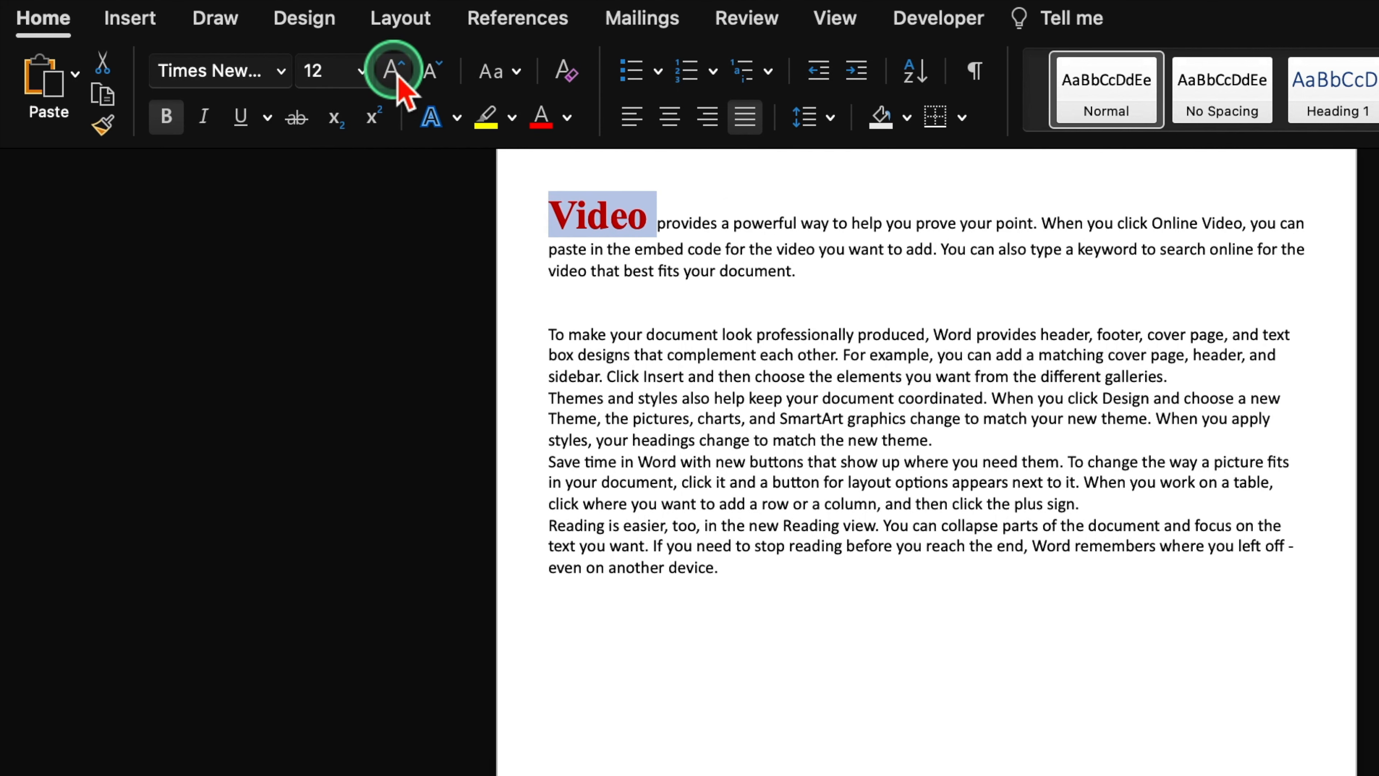
Shrink the word "Video" step by step to 16 pt and deselect it.
{"action": "left_click", "coordinate": [434, 75]}
{"action": "left_click", "coordinate": [431, 70]}
{"action": "left_click", "coordinate": [431, 69]}
{"action": "left_click", "coordinate": [430, 69]}
{"action": "left_click", "coordinate": [430, 70]}
{"action": "left_click", "coordinate": [431, 69]}
{"action": "left_click", "coordinate": [594, 220]}
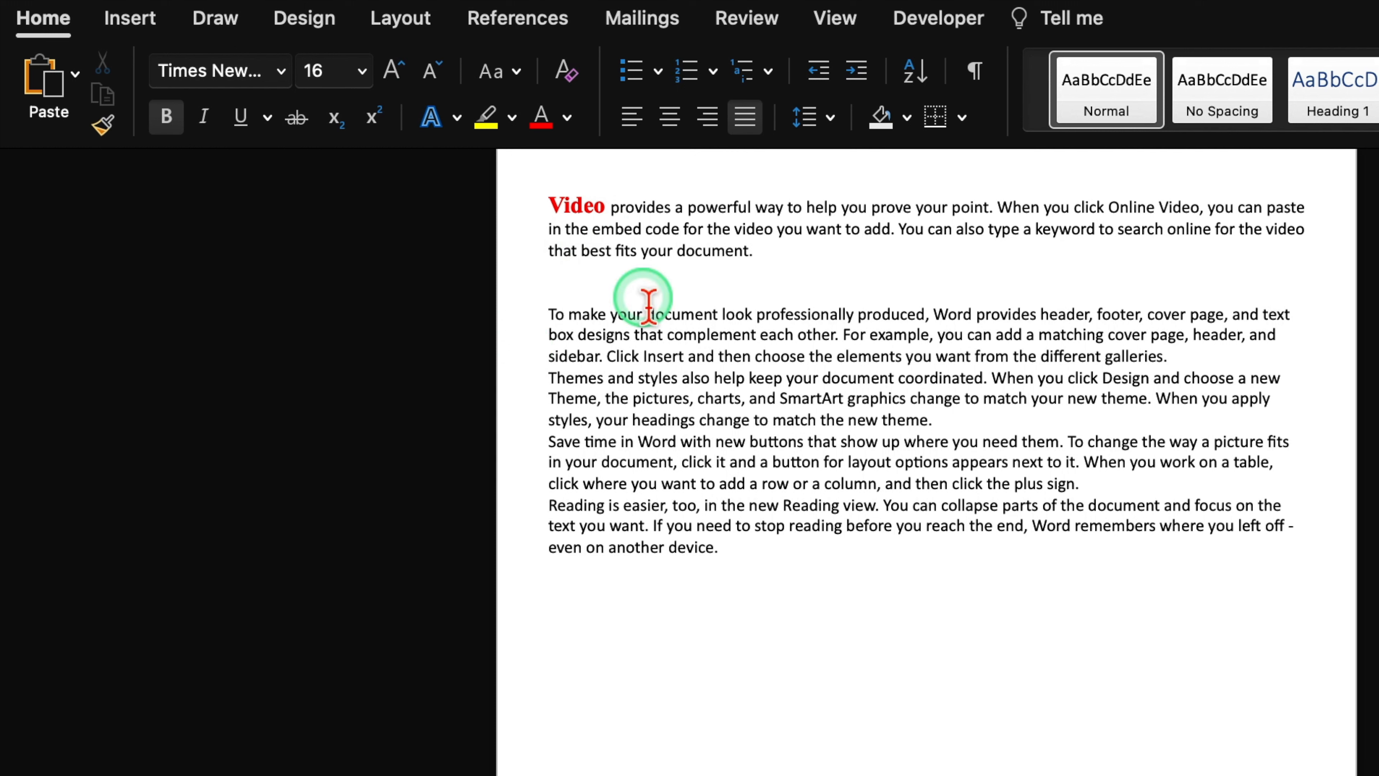
Copy the formatting of the opening word "Video" onto "Video" in "Online Video" with Format Painter and compare both words.
{"action": "left_click", "coordinate": [1183, 207]}
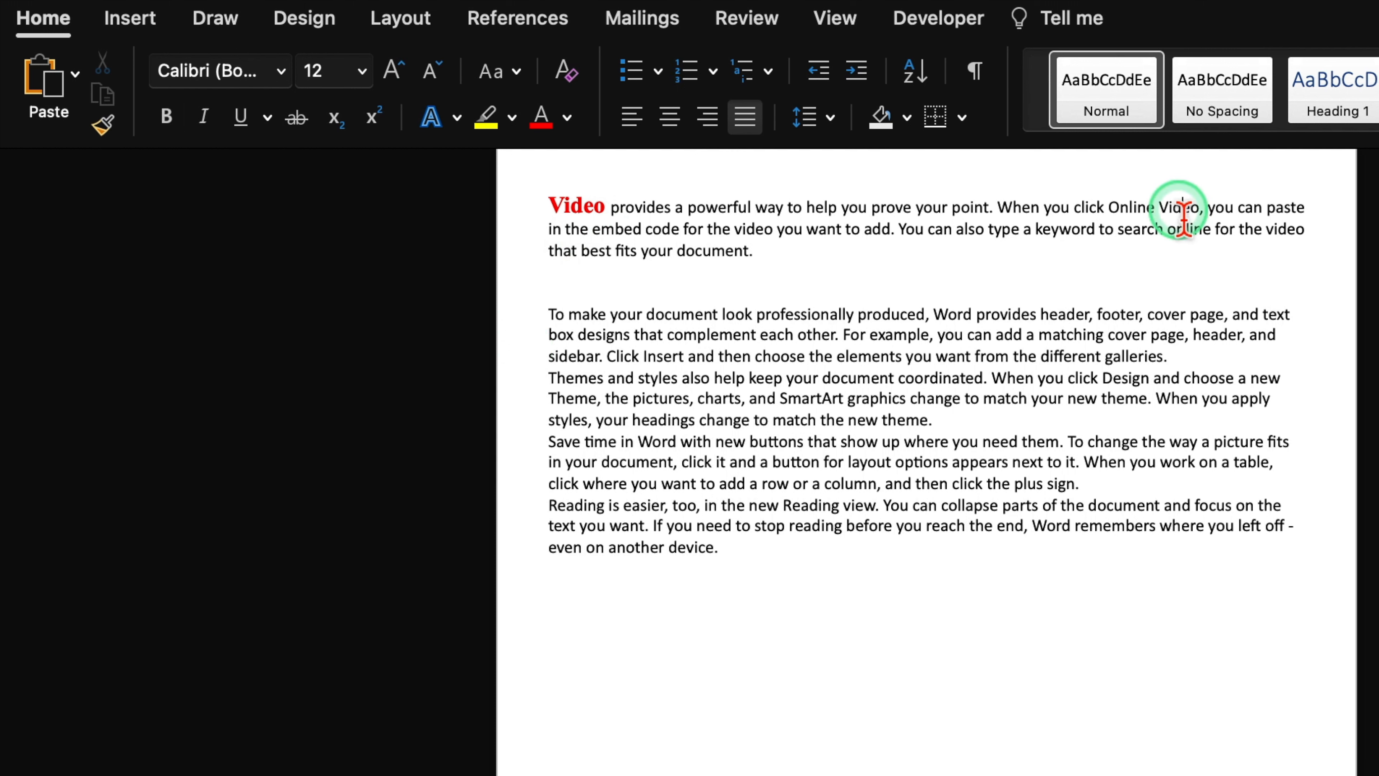
{"action": "double_click", "coordinate": [598, 206]}
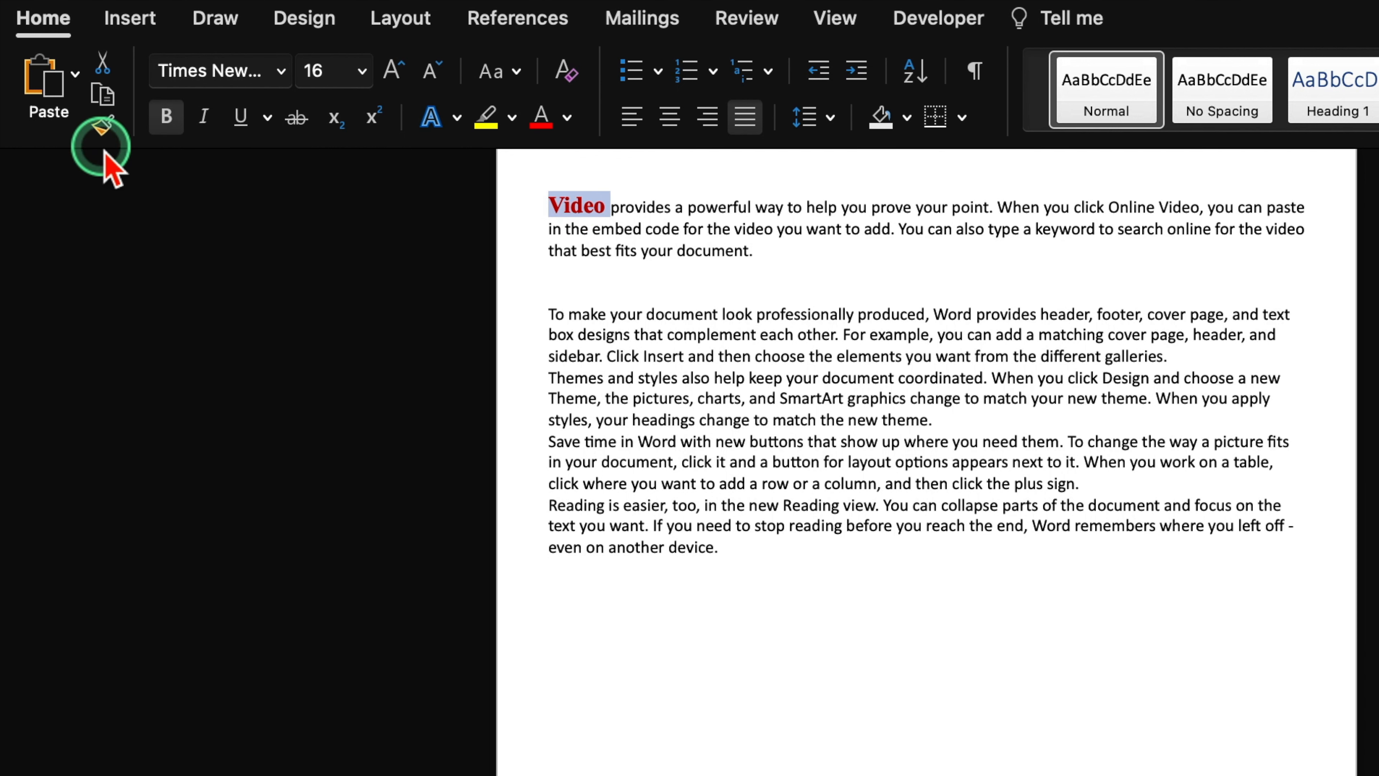
{"action": "left_click", "coordinate": [104, 126]}
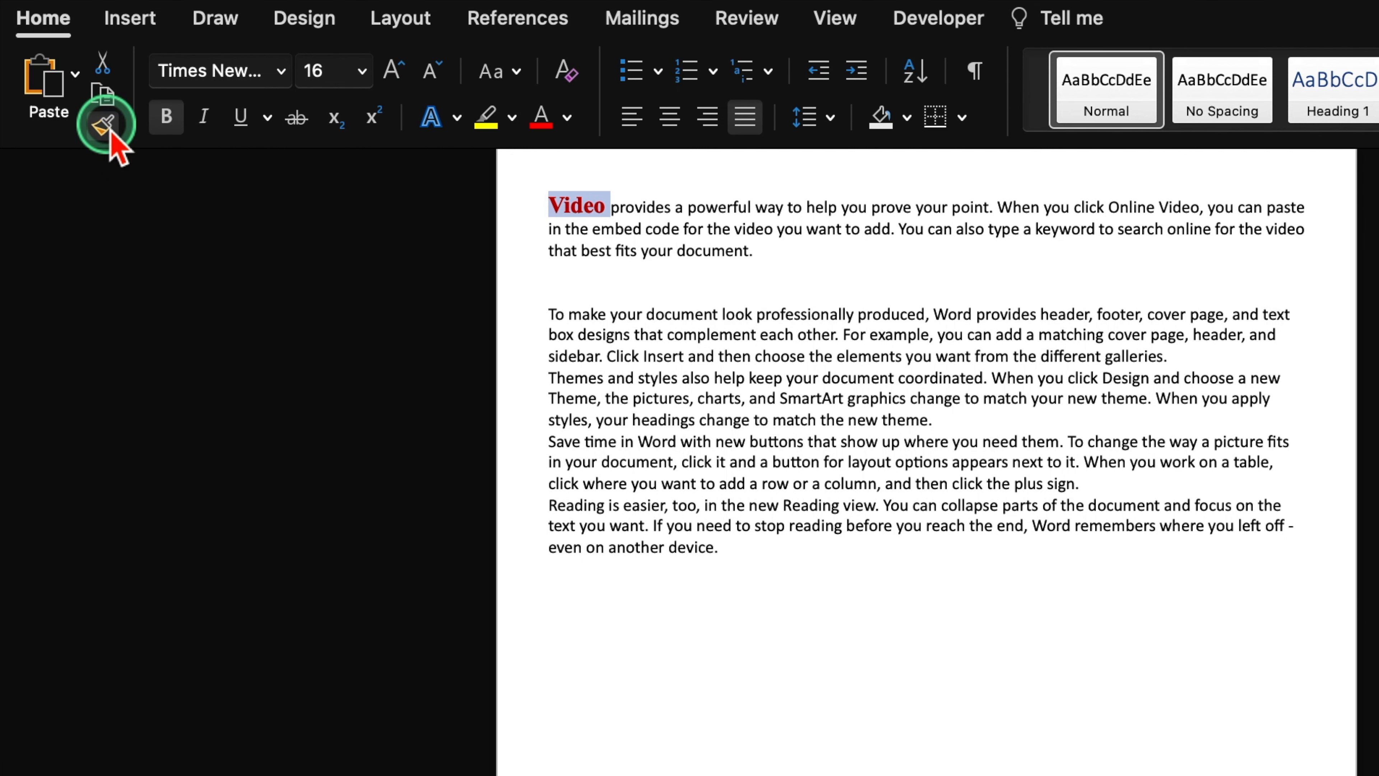
{"action": "left_click", "coordinate": [1189, 214]}
{"action": "left_click", "coordinate": [1198, 287]}
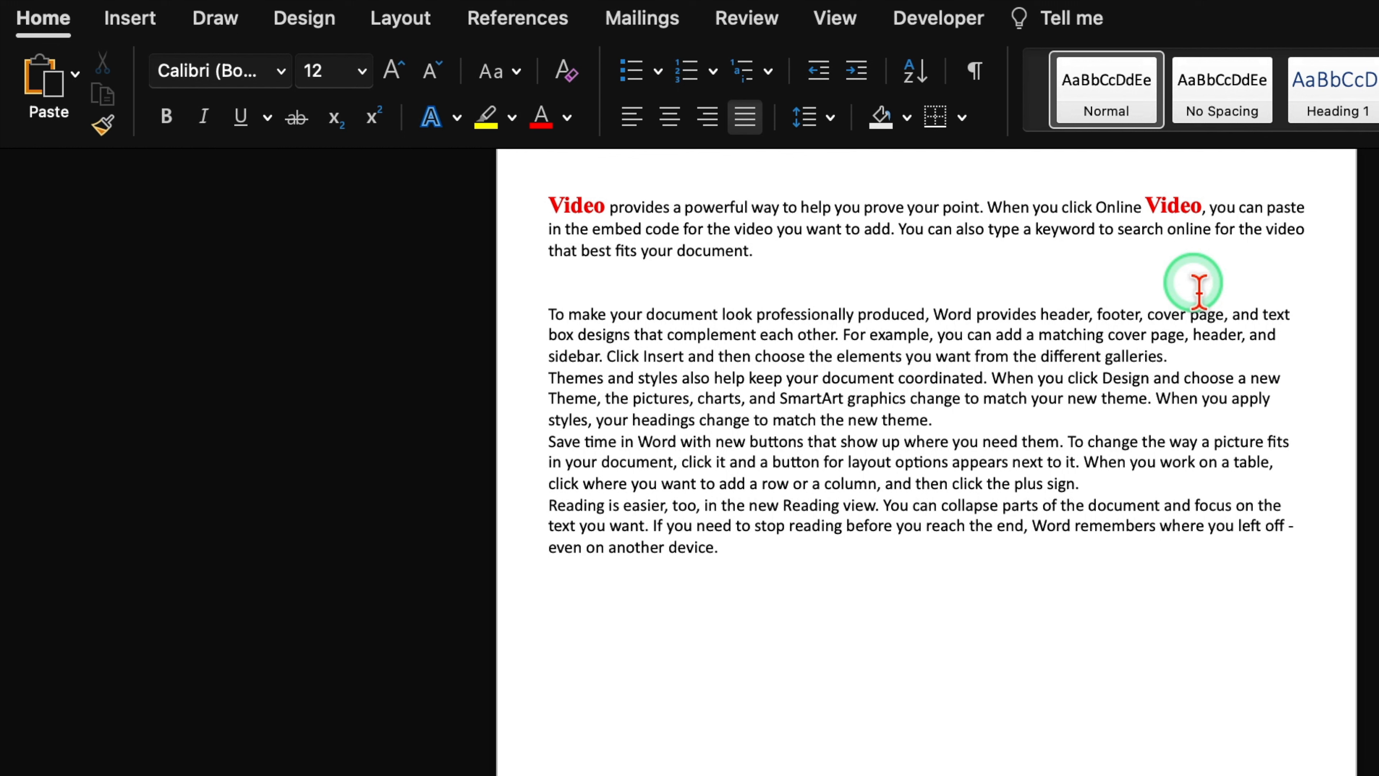
{"action": "left_click", "coordinate": [582, 206]}
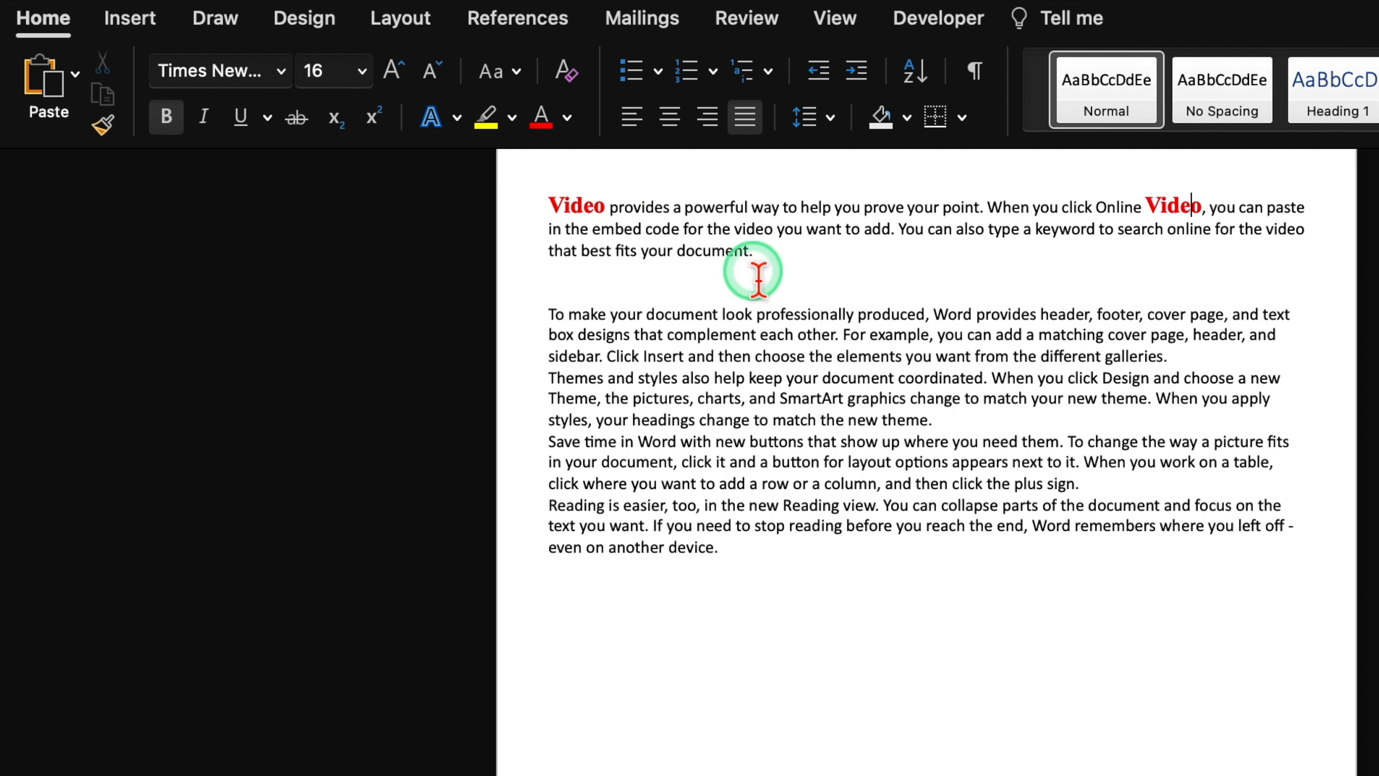
{"action": "left_click", "coordinate": [891, 315]}
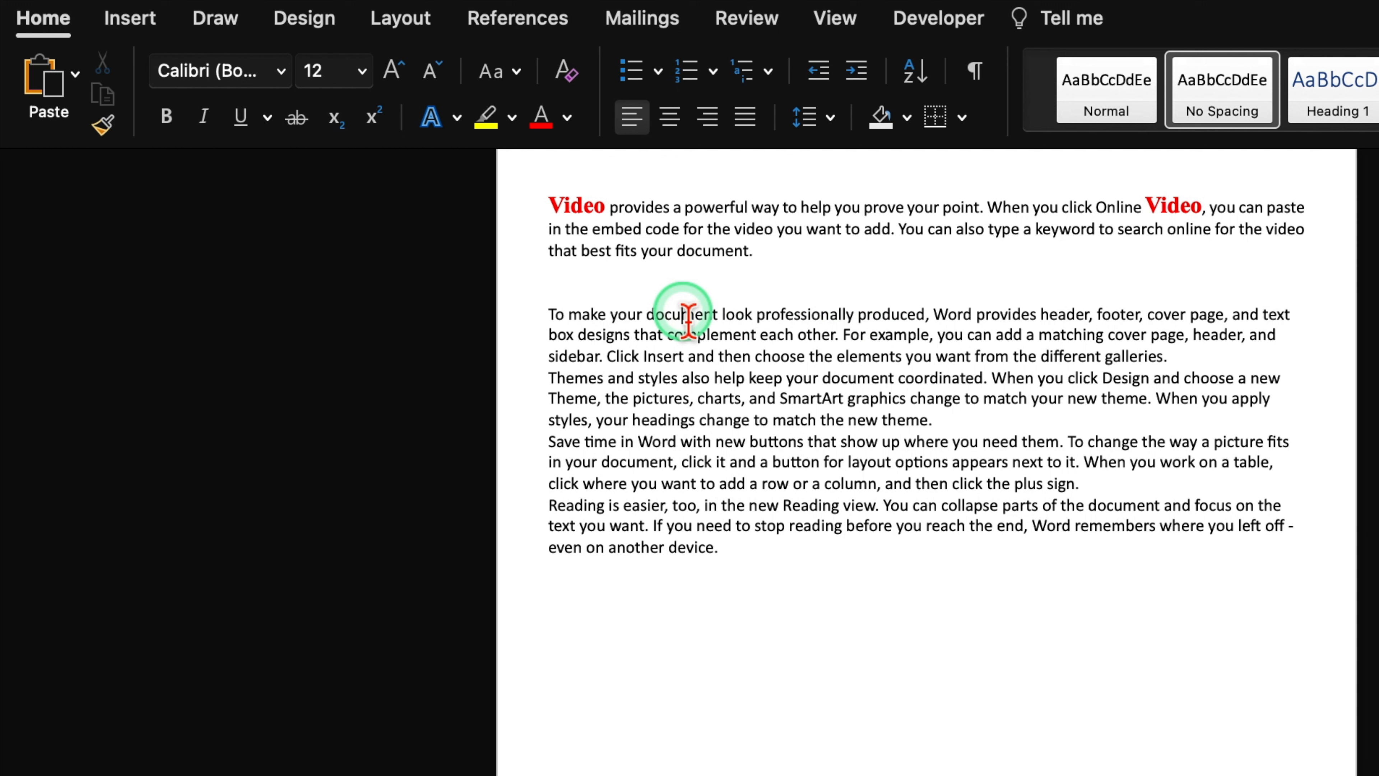
Lock Format Painter on the formatting of the second "Video" and apply it to "document", "Word" and "footer" in the second paragraph.
{"action": "double_click", "coordinate": [577, 206]}
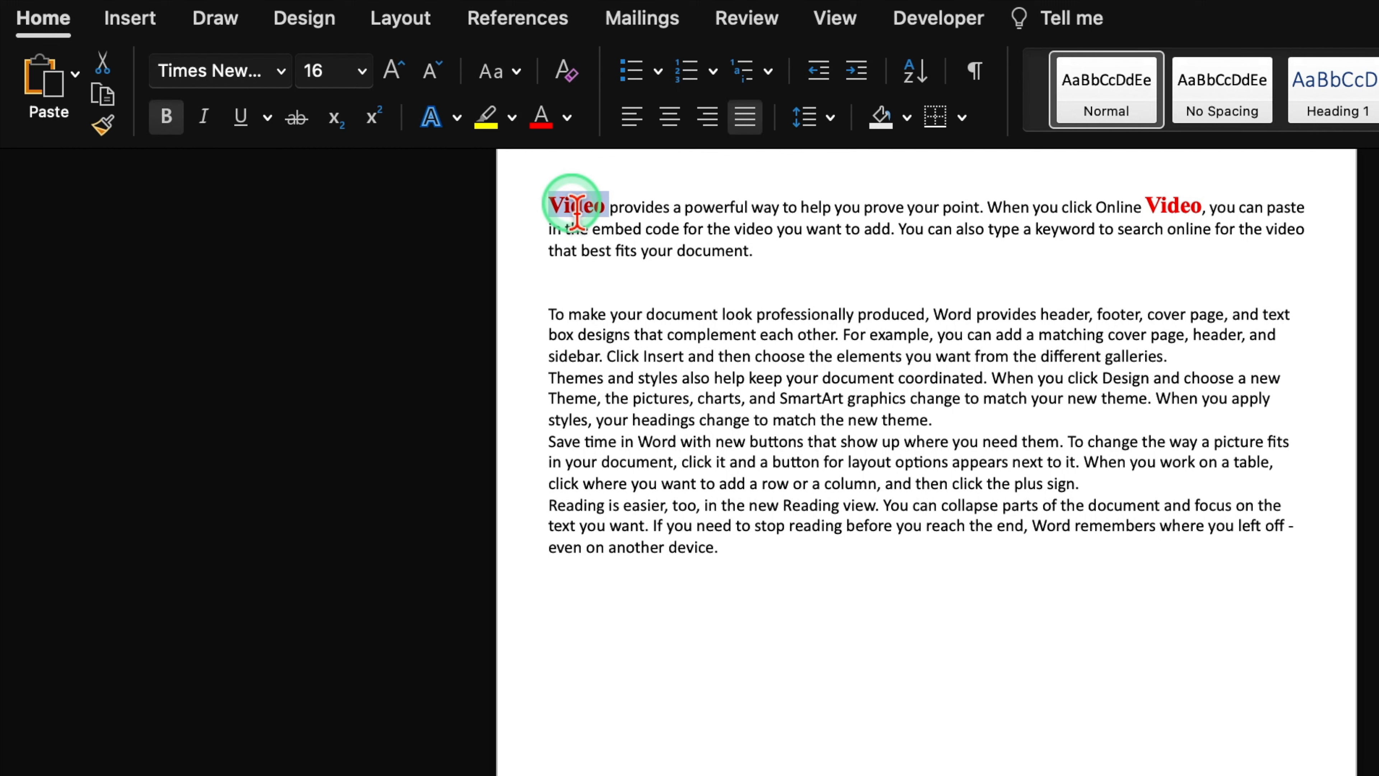
{"action": "double_click", "coordinate": [1190, 207]}
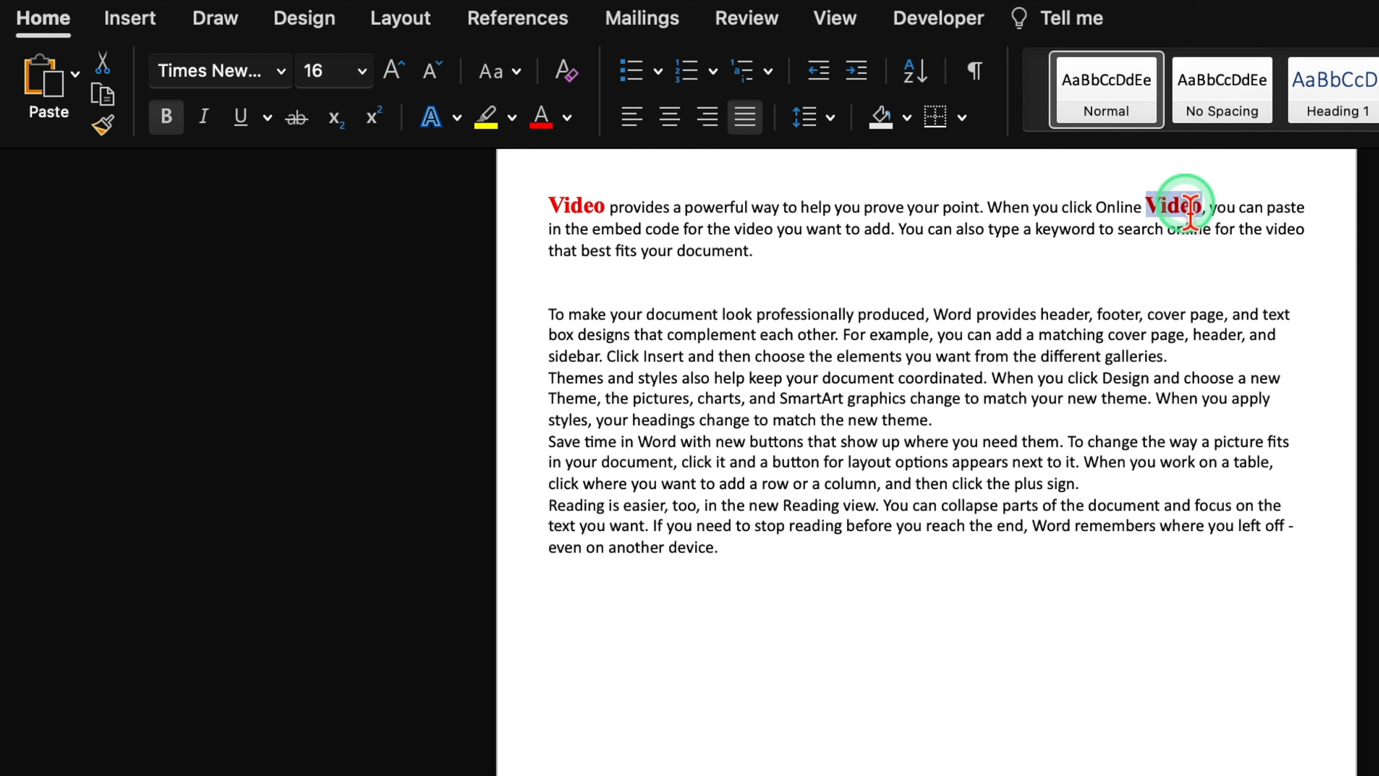
{"action": "left_click", "coordinate": [104, 125]}
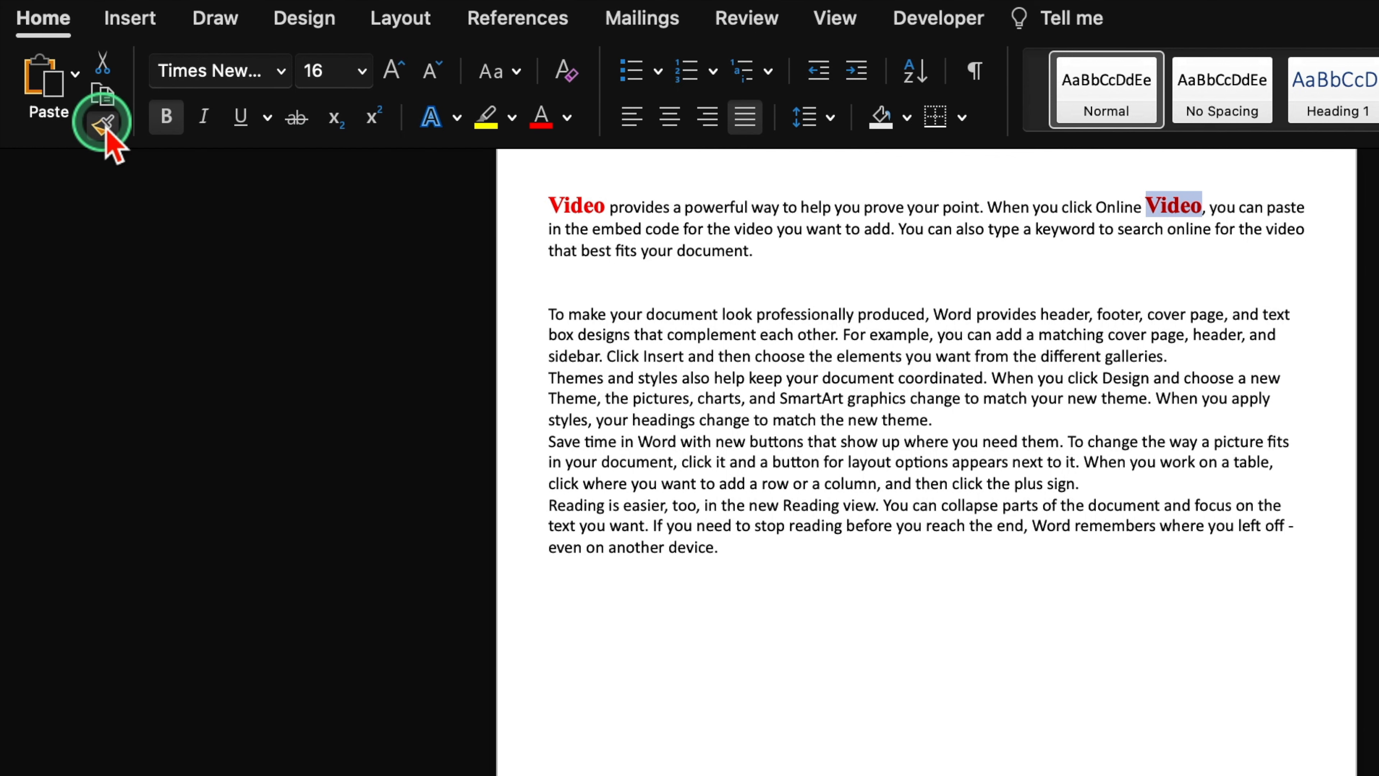
{"action": "left_click", "coordinate": [687, 318]}
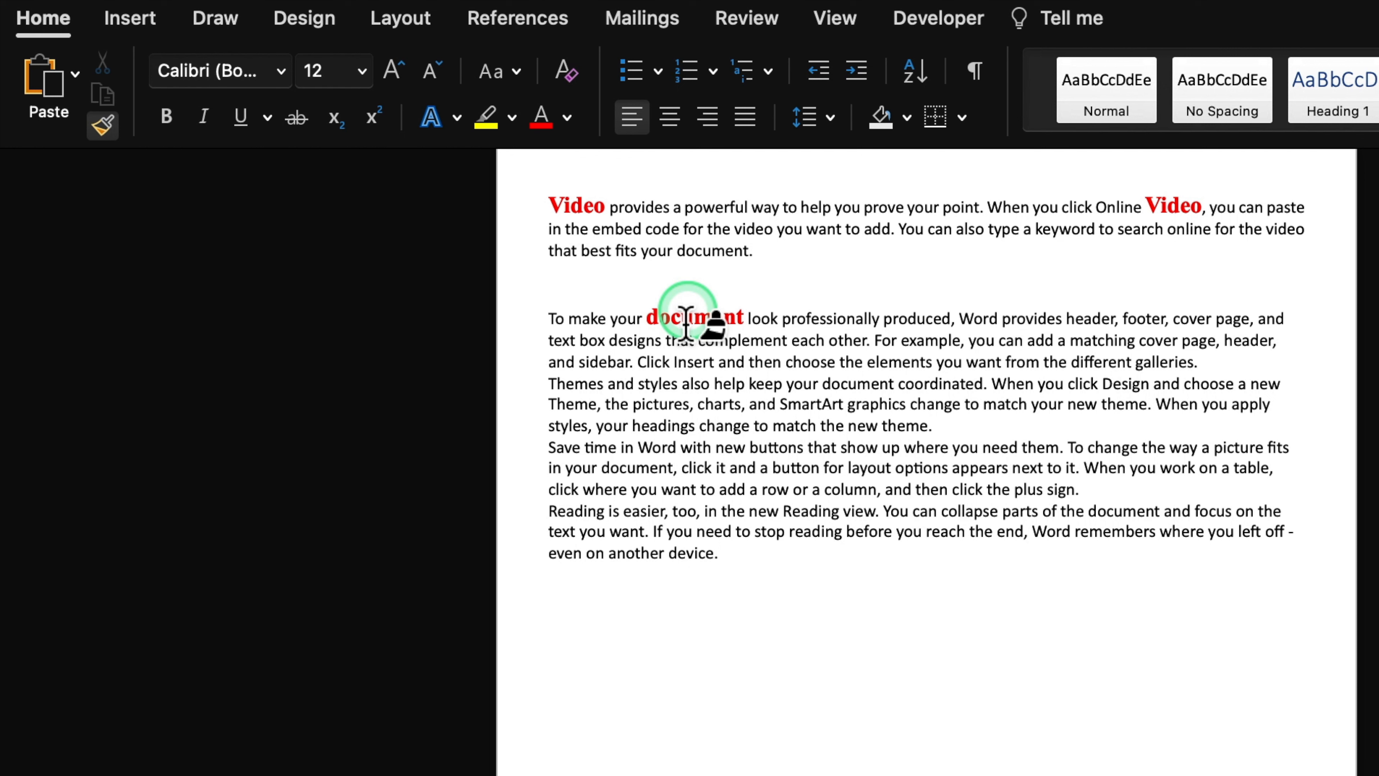
{"action": "left_click", "coordinate": [986, 320]}
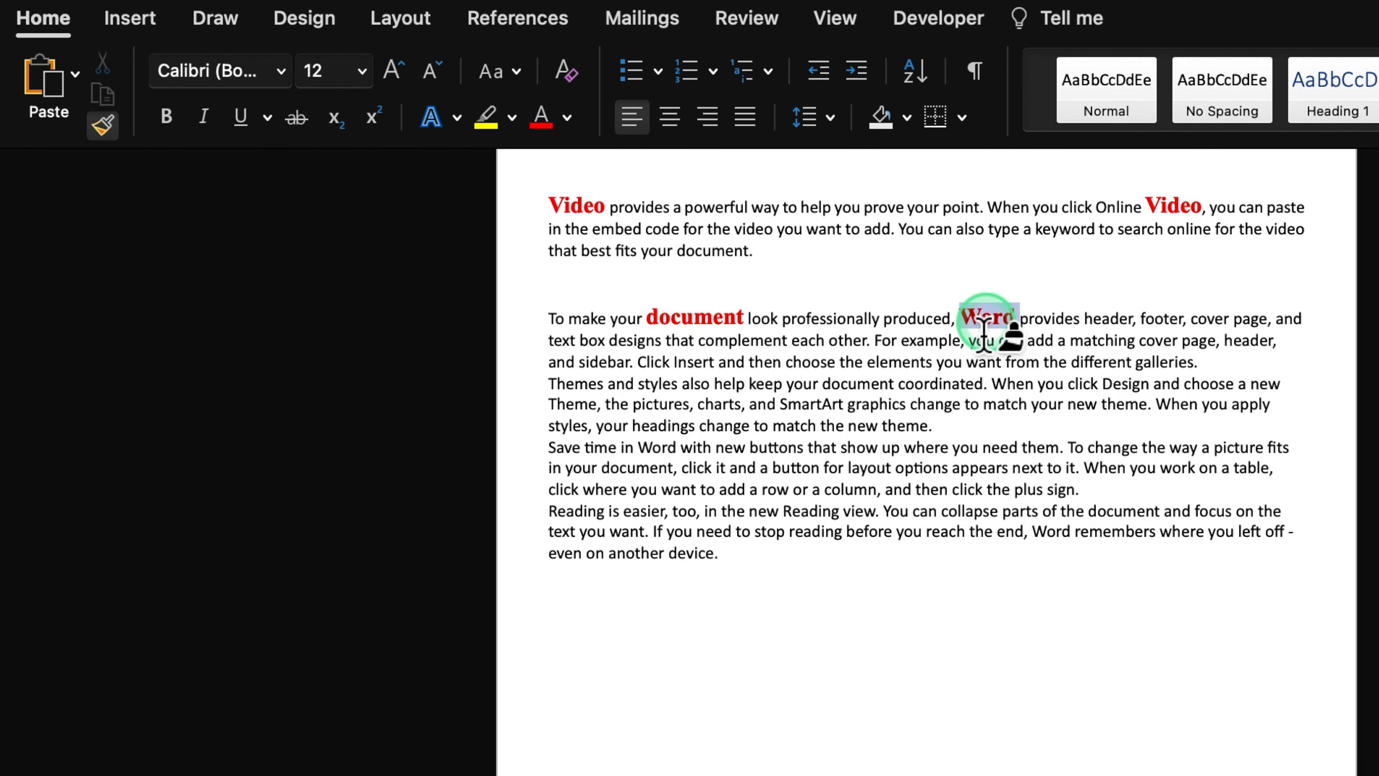
{"action": "left_click", "coordinate": [1165, 319]}
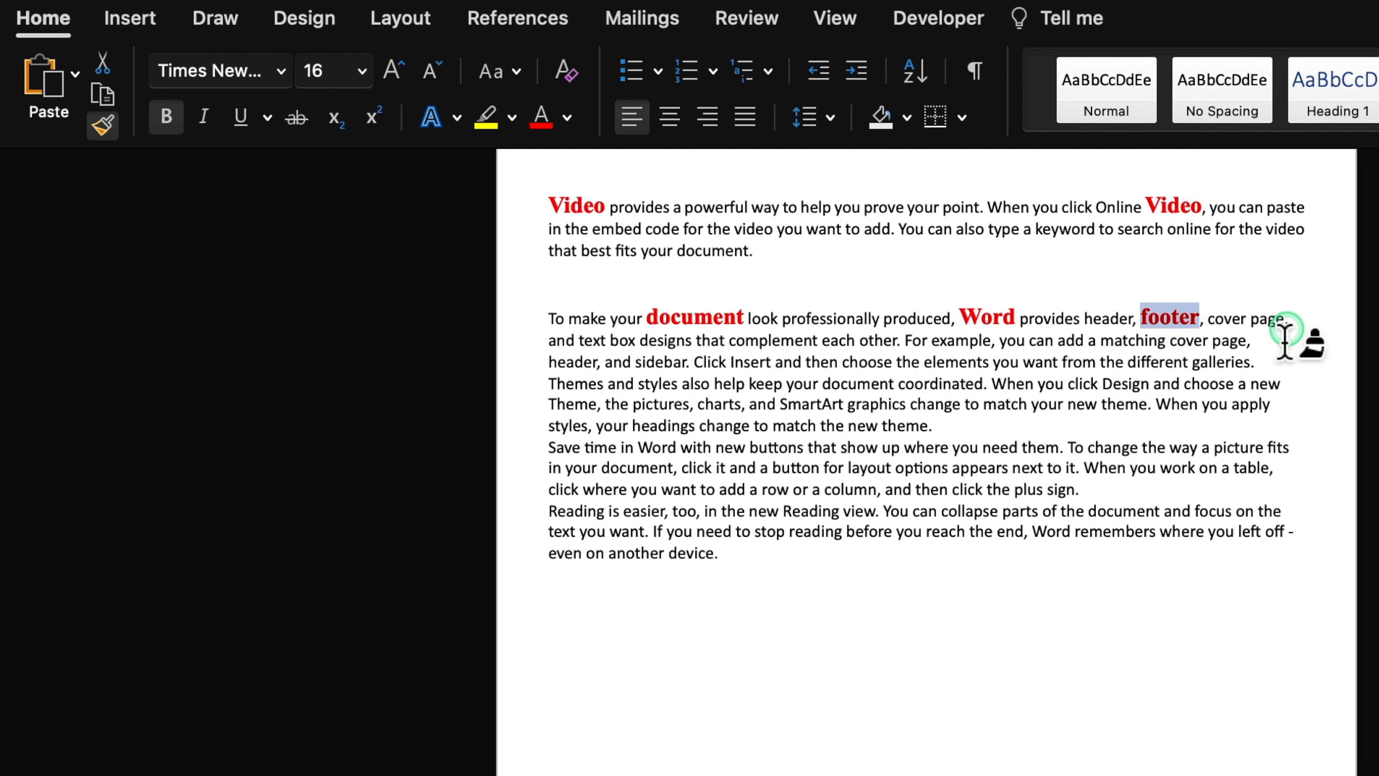
Paint the same format onto the comma after "matching cover page" and the words "the", "change", "help", "Themes" and "another", and turn Format Painter off.
{"action": "left_click", "coordinate": [1248, 342]}
{"action": "left_click", "coordinate": [1157, 451]}
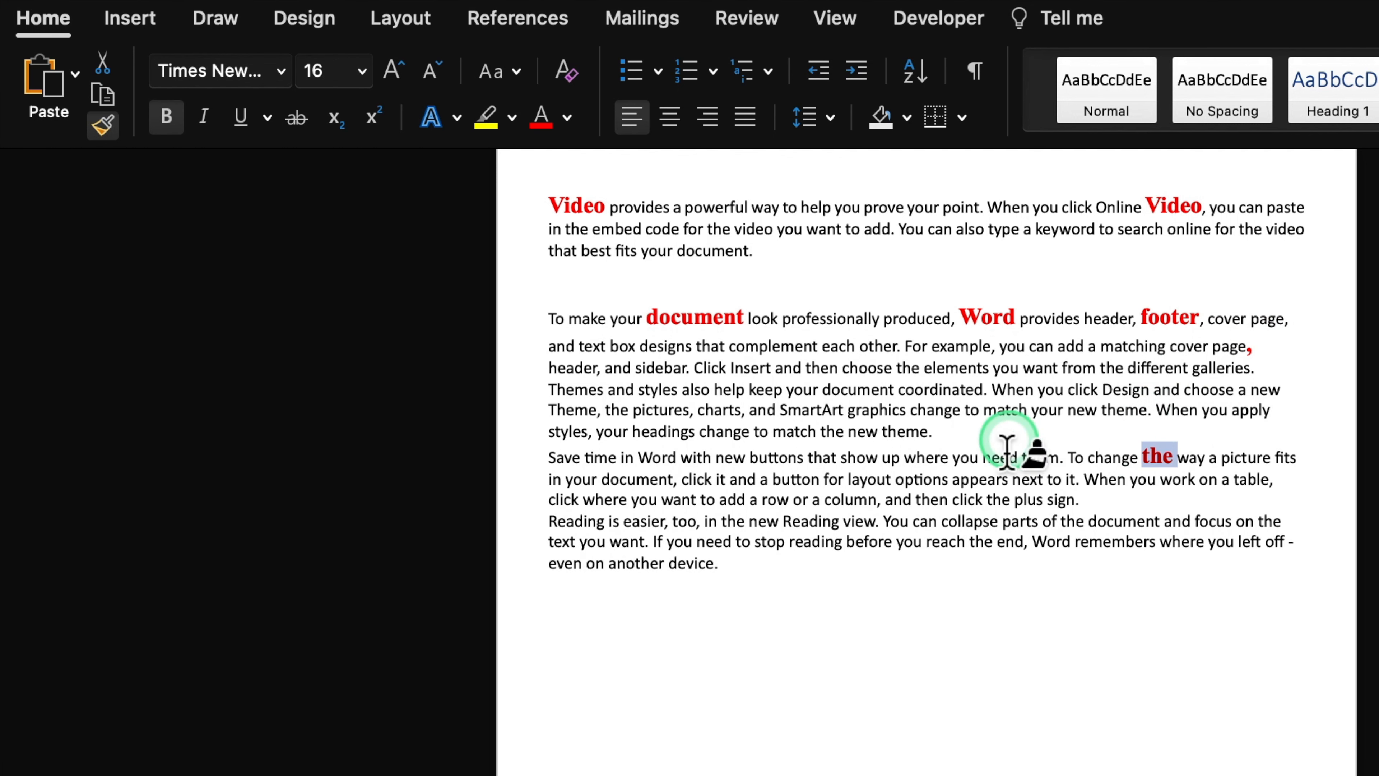
{"action": "left_click", "coordinate": [948, 411]}
{"action": "left_click", "coordinate": [730, 390]}
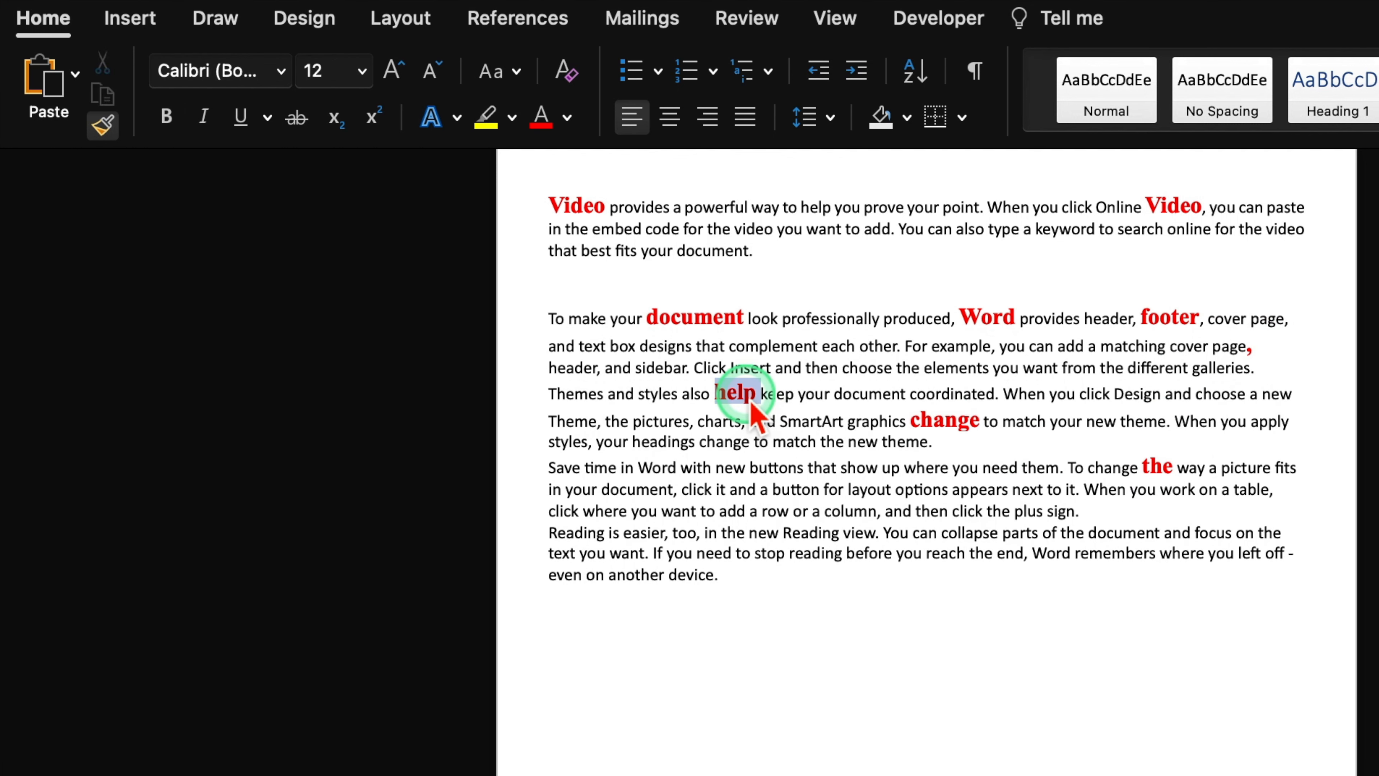
{"action": "left_click", "coordinate": [589, 396]}
{"action": "left_click", "coordinate": [636, 576]}
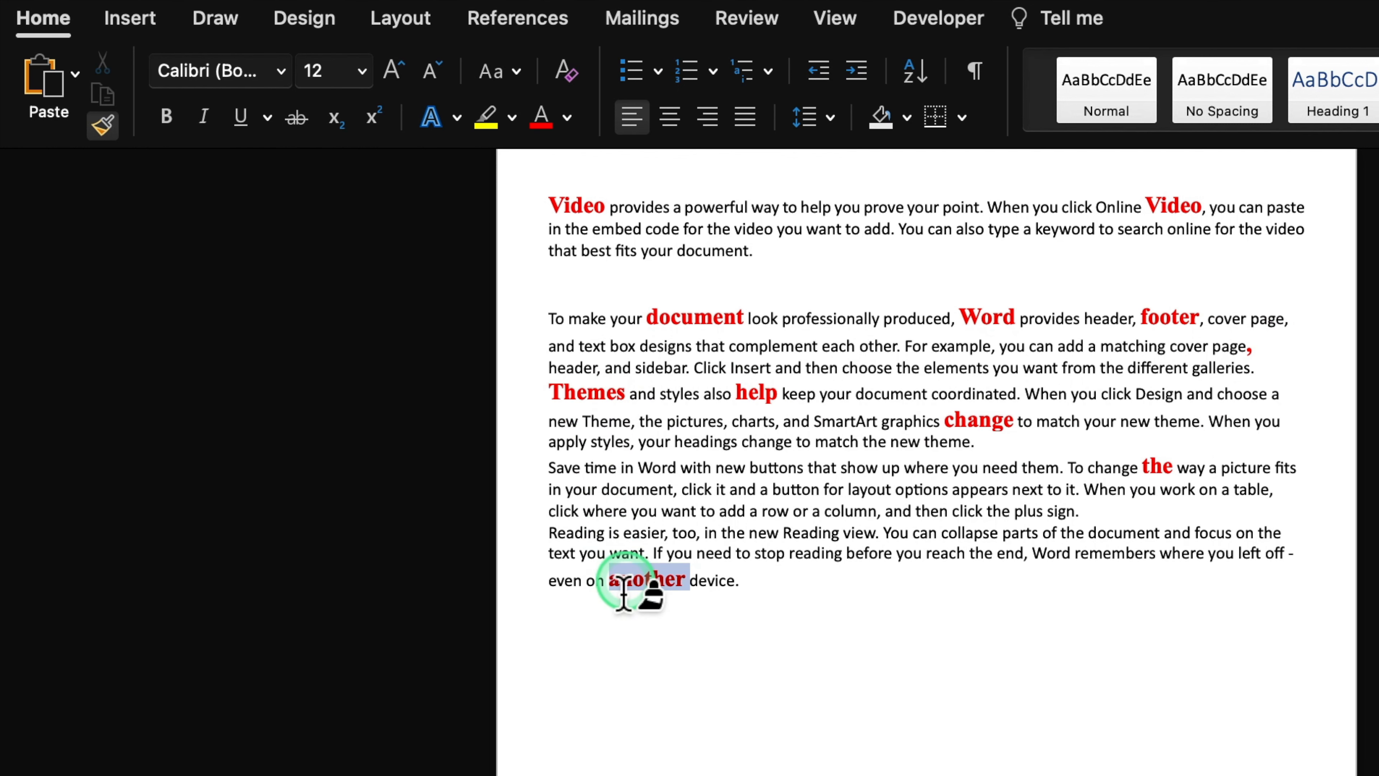
{"action": "left_click", "coordinate": [889, 598]}
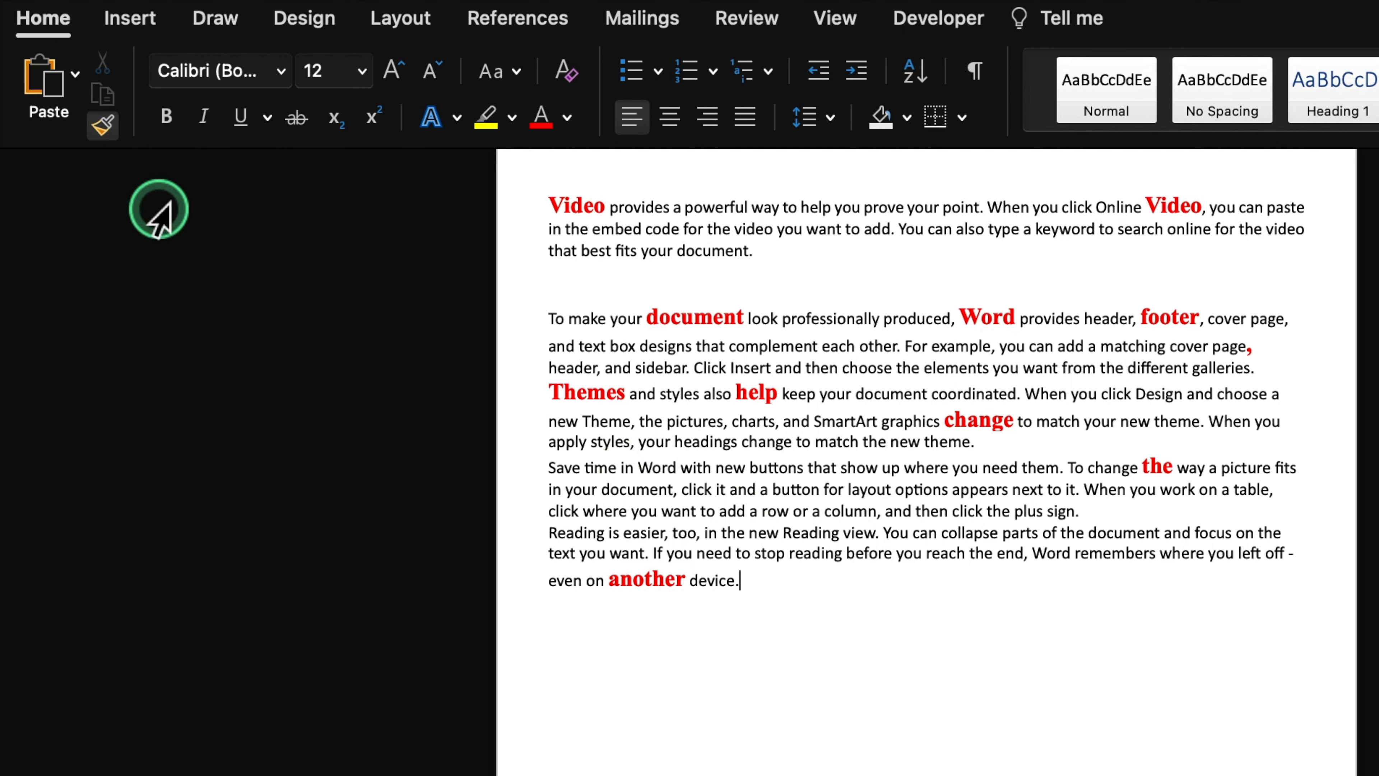
{"action": "left_click", "coordinate": [104, 126]}
{"action": "left_click", "coordinate": [814, 602]}
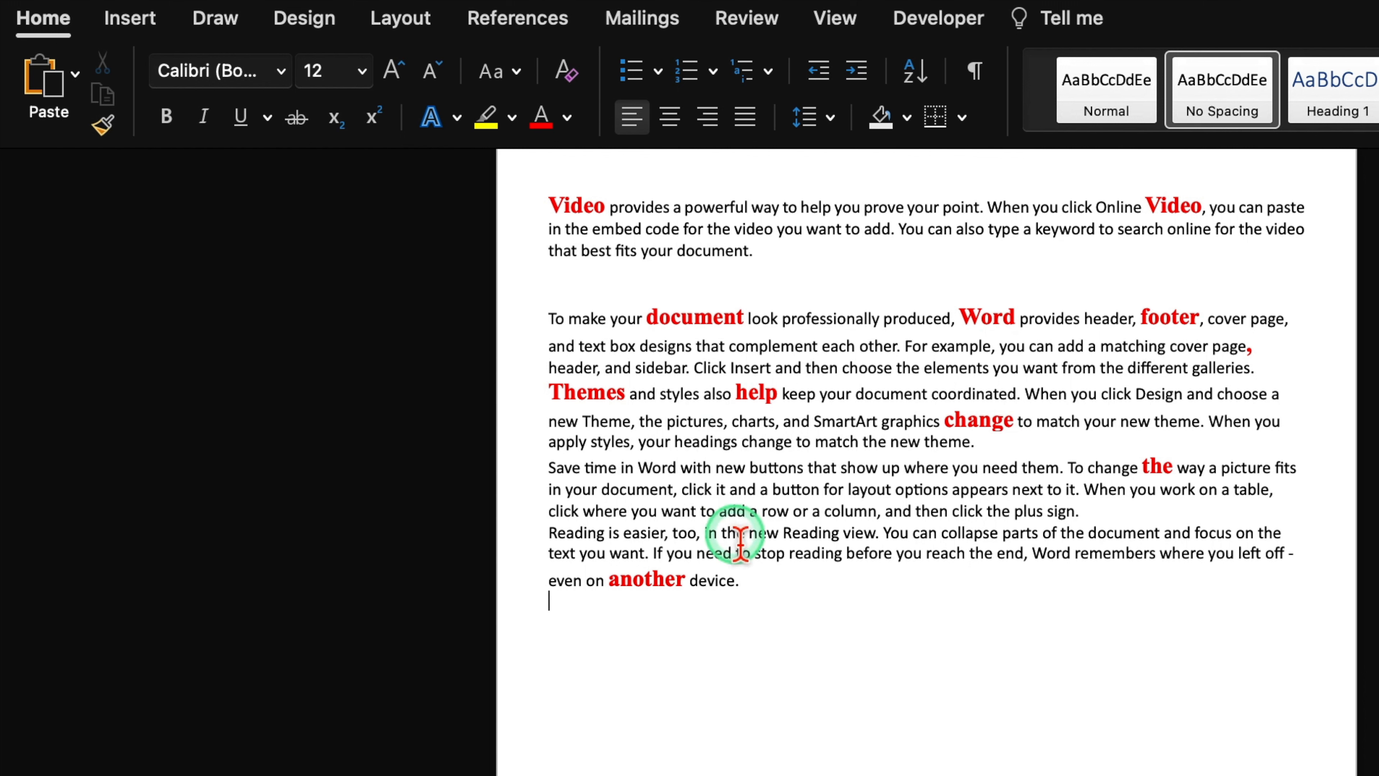
Paste a copy of the opening word "Video" below the last paragraph and undo the paste.
{"action": "double_click", "coordinate": [582, 209]}
{"action": "key", "text": "super+c"}
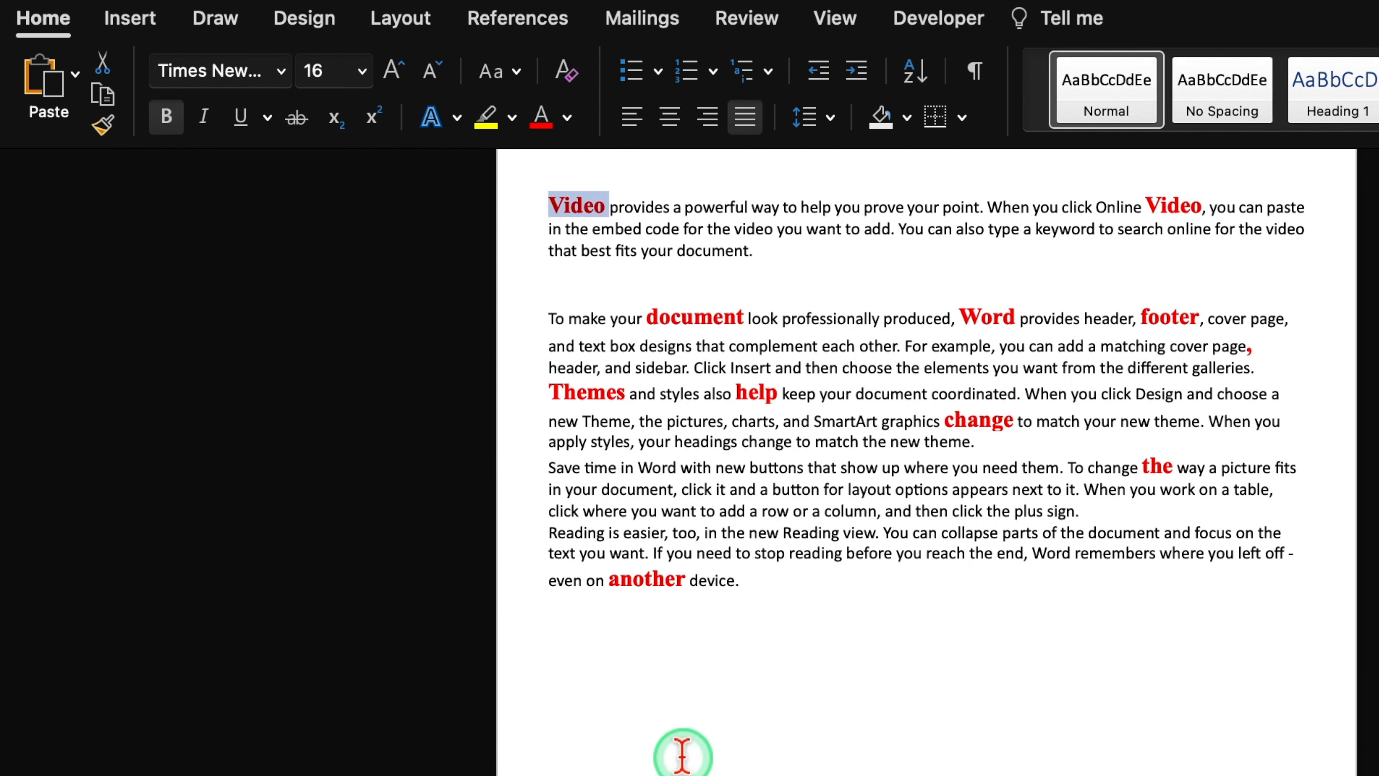
{"action": "left_click", "coordinate": [625, 664]}
{"action": "key", "text": "super+v"}
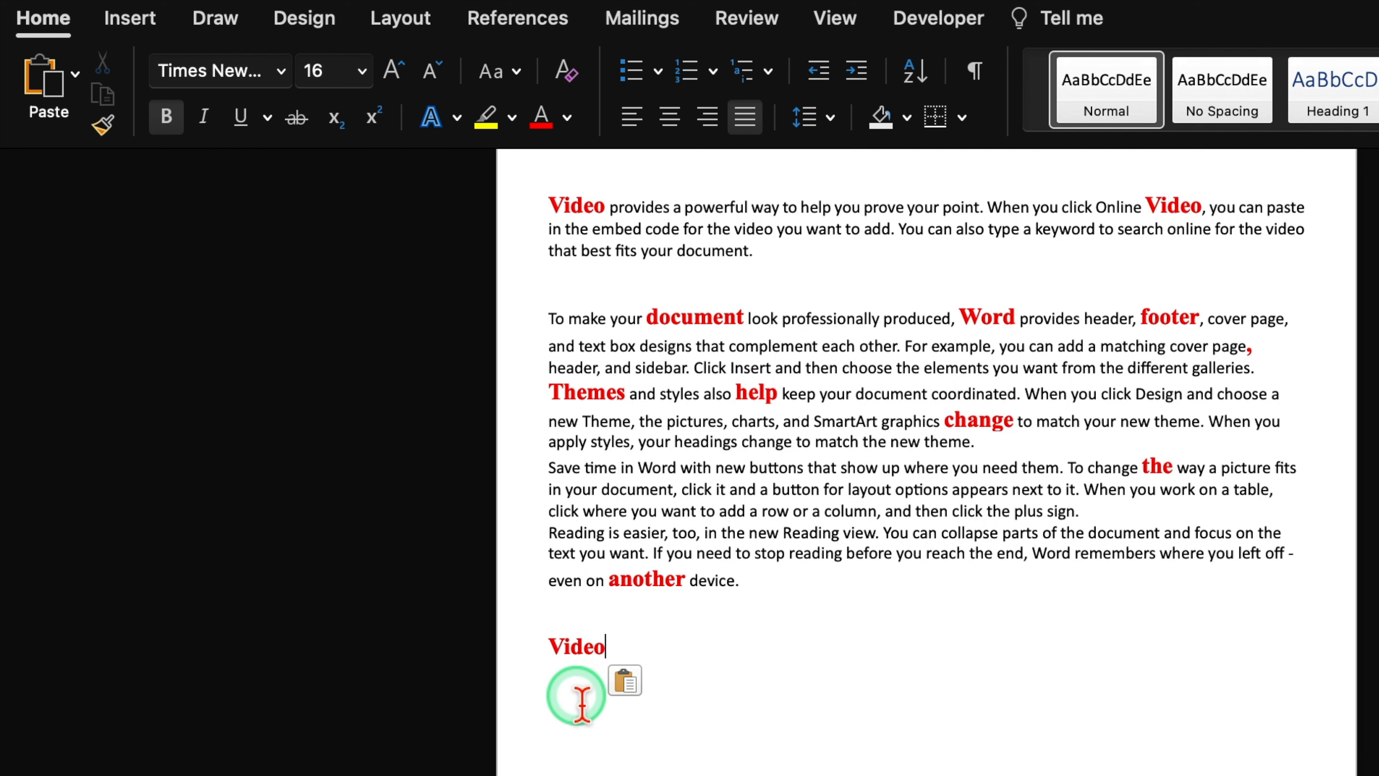
{"action": "key", "text": "super+z"}
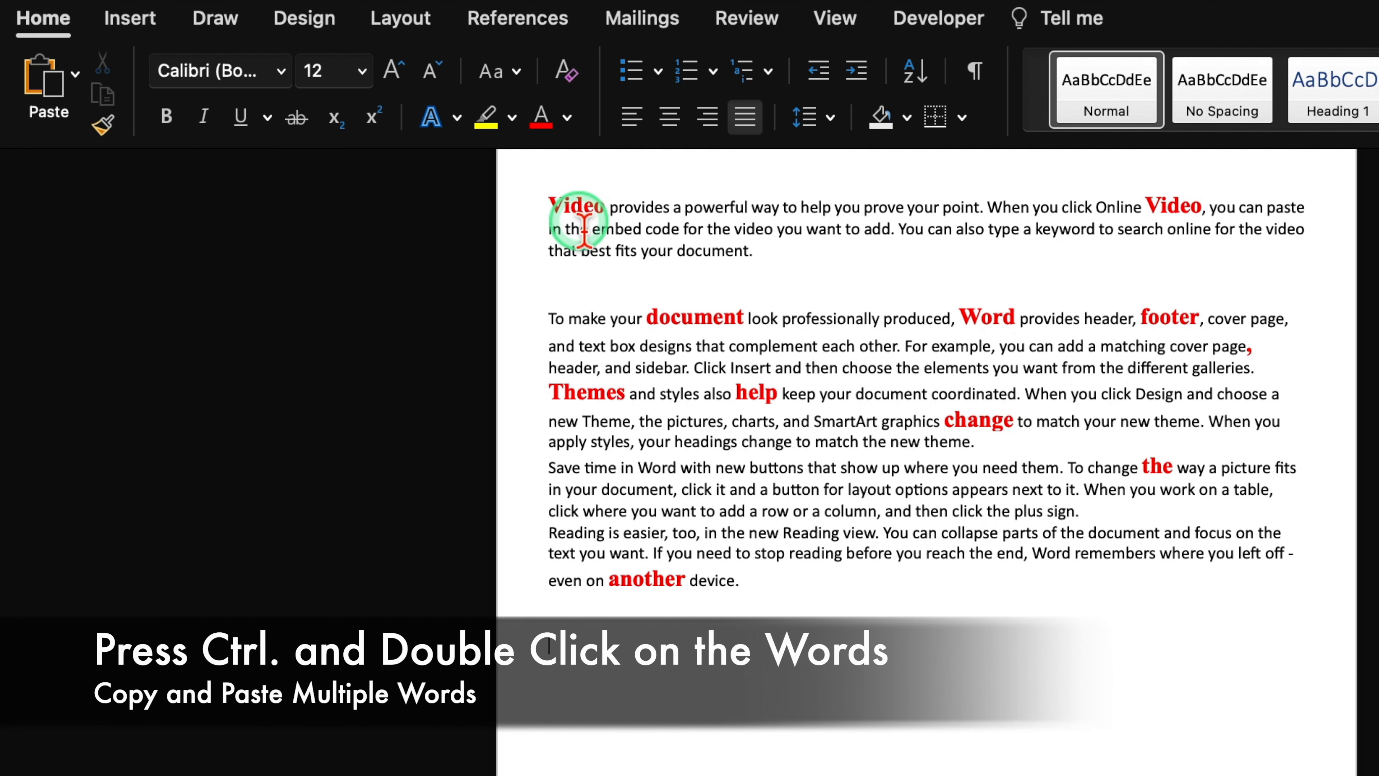
Select the ten bold red words together, from the opening "Video" to "another", and paste copies of them below the last paragraph.
{"action": "double_click", "coordinate": [576, 208]}
{"action": "double_click", "coordinate": [1174, 207], "text": "ctrl"}
{"action": "double_click", "coordinate": [695, 317], "text": "ctrl"}
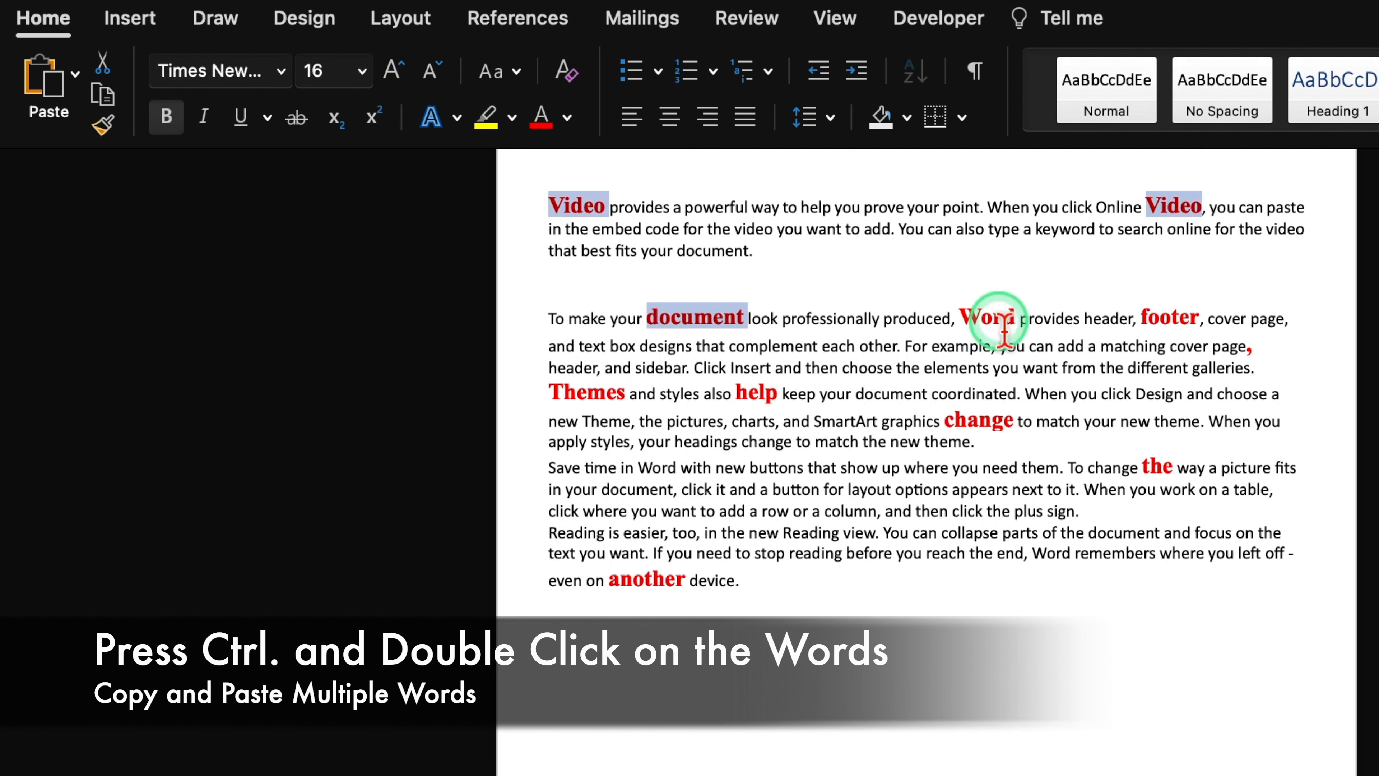
{"action": "double_click", "coordinate": [999, 318], "text": "ctrl"}
{"action": "double_click", "coordinate": [1170, 317], "text": "ctrl"}
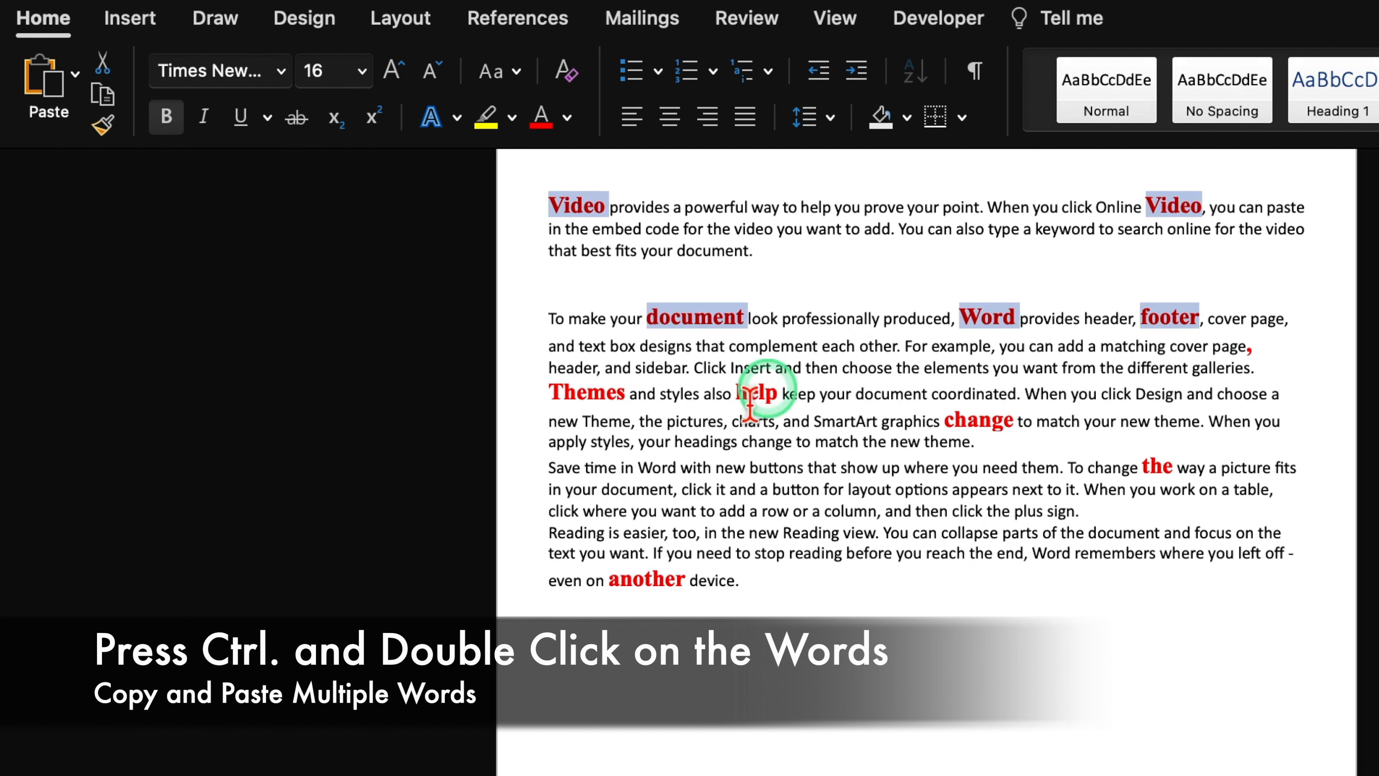
{"action": "double_click", "coordinate": [587, 392], "text": "ctrl"}
{"action": "double_click", "coordinate": [757, 393], "text": "ctrl"}
{"action": "double_click", "coordinate": [978, 420], "text": "ctrl"}
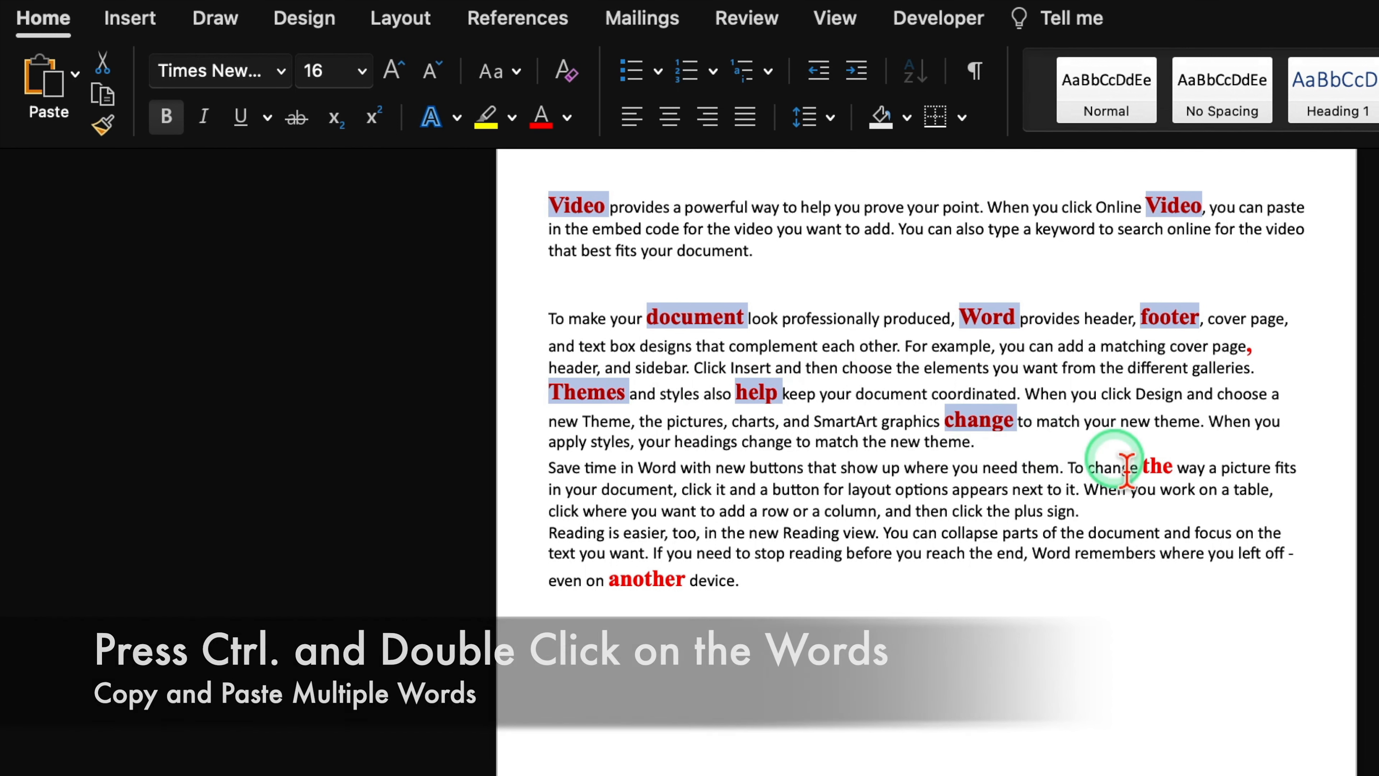
{"action": "double_click", "coordinate": [1157, 466], "text": "ctrl"}
{"action": "double_click", "coordinate": [646, 579], "text": "ctrl"}
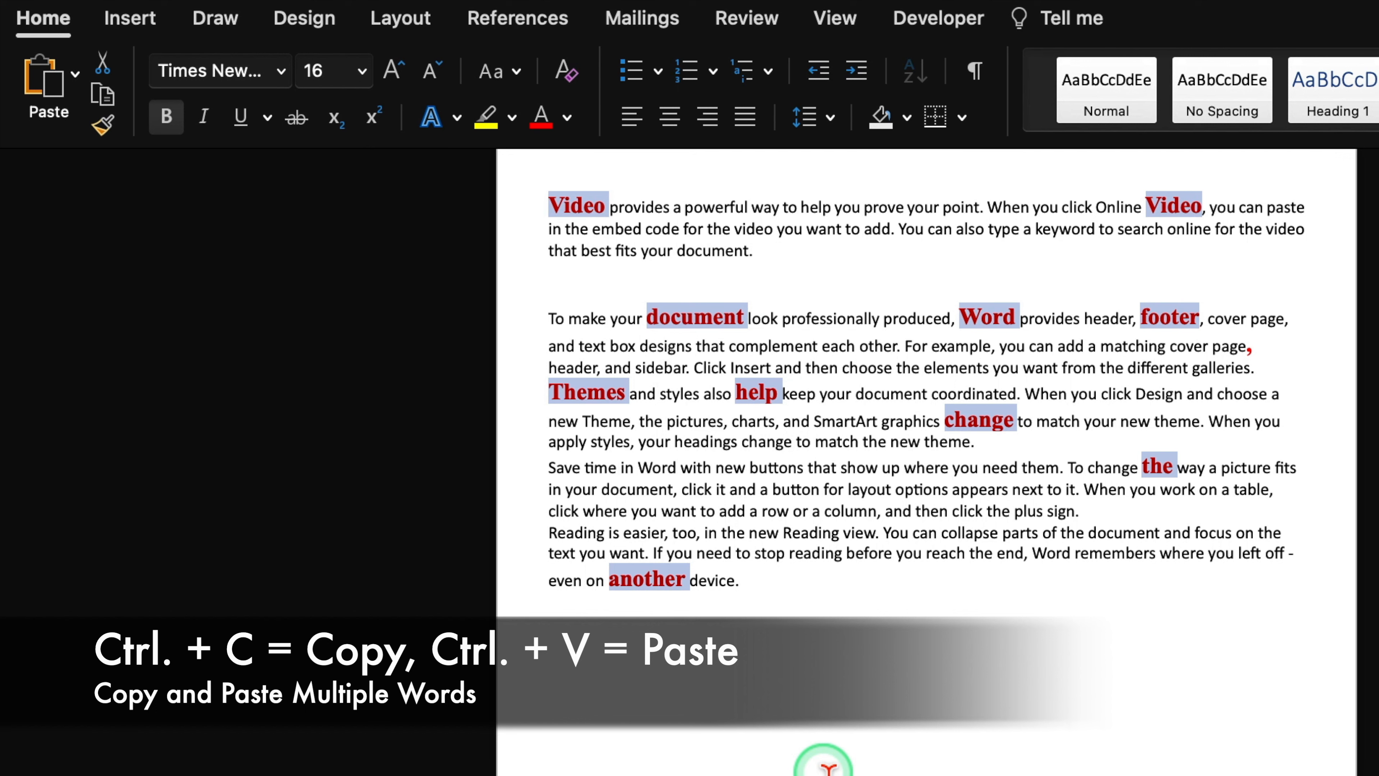
{"action": "left_click", "coordinate": [652, 647]}
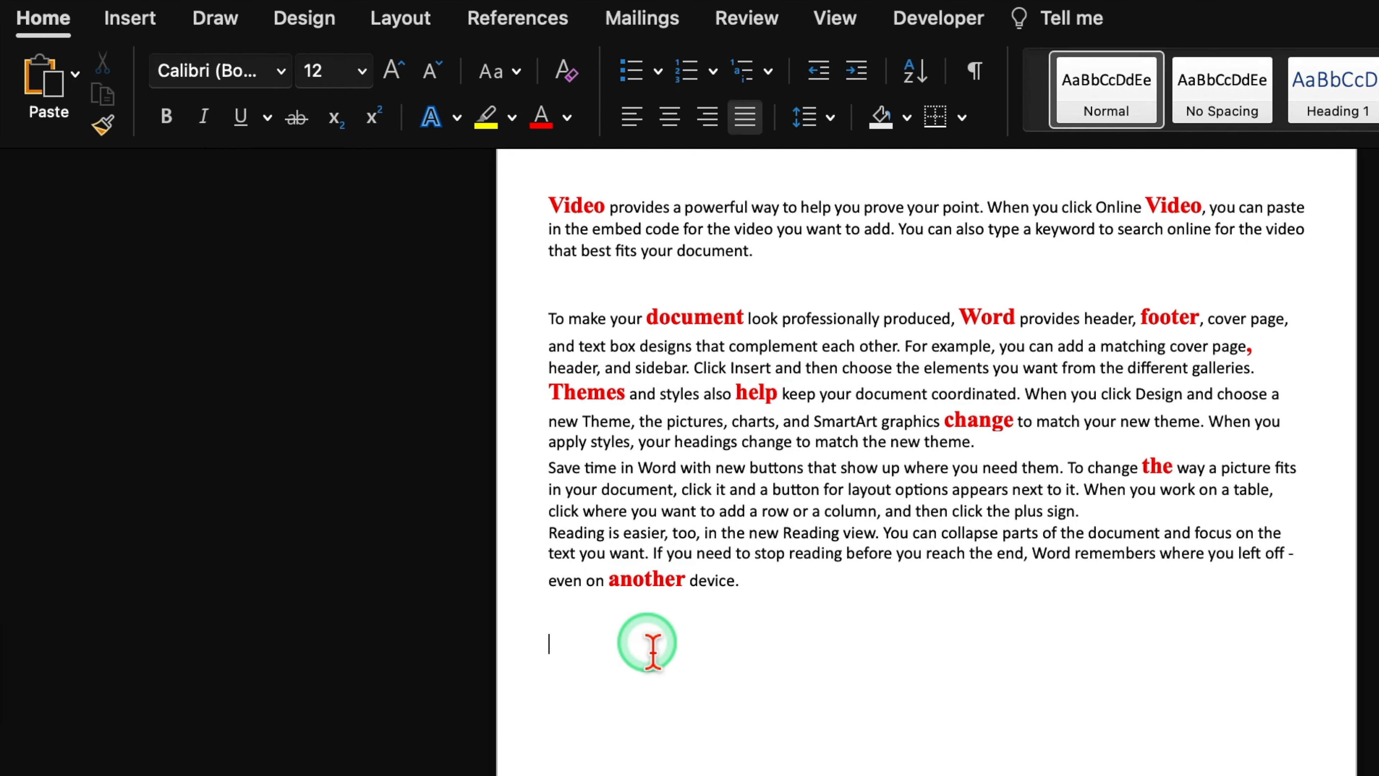
{"action": "key", "text": "ctrl+v"}
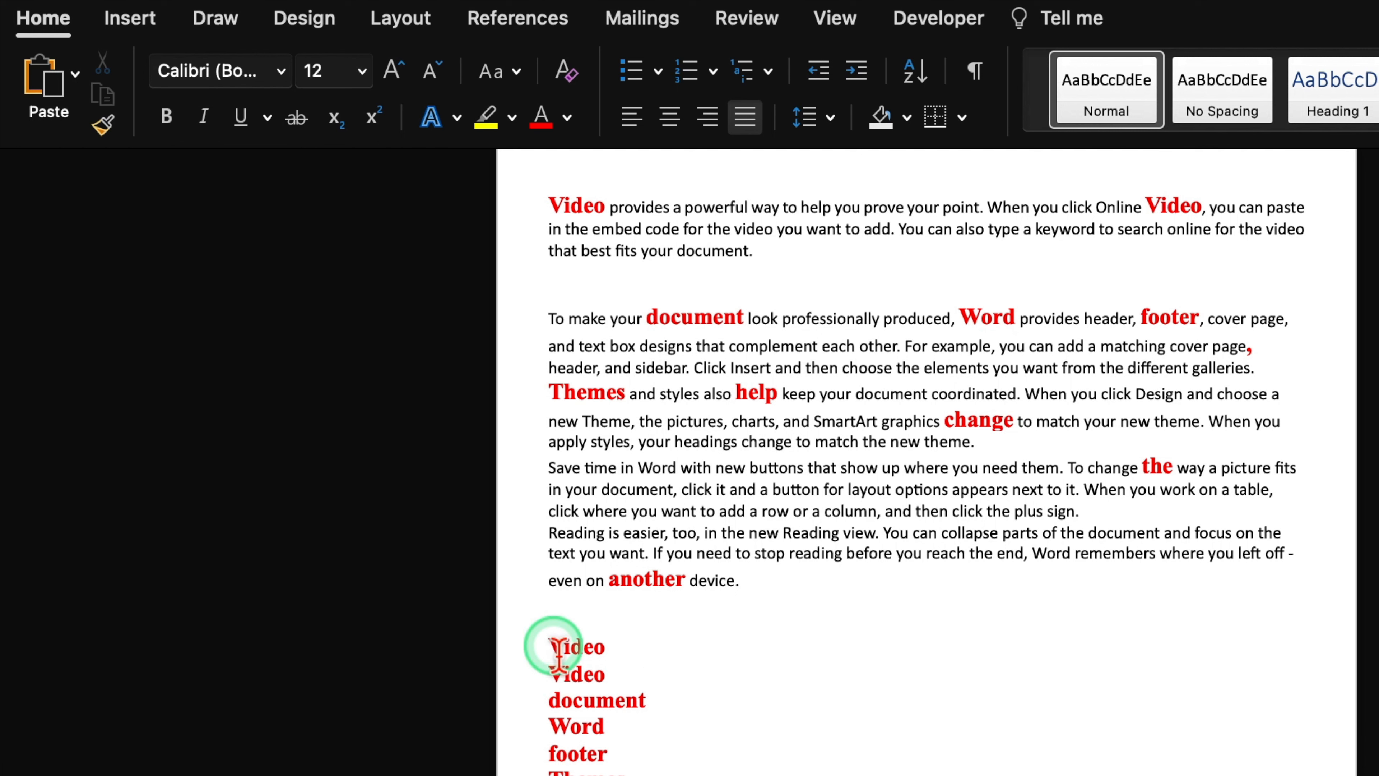
Apply solid round bullets to the pasted word list, and undo both the bullets and the paste.
{"action": "left_click_drag", "start_coordinate": [550, 647], "coordinate": [625, 774]}
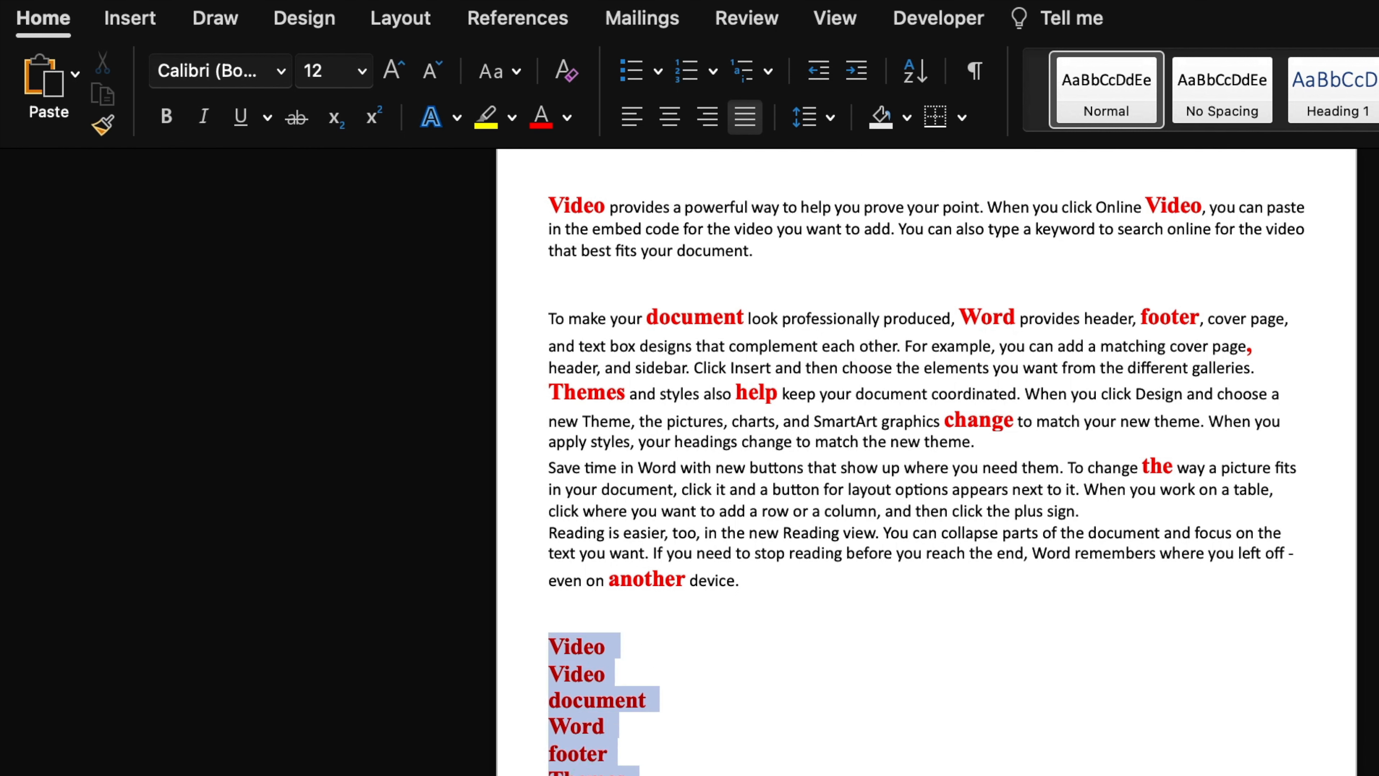
{"action": "left_click", "coordinate": [658, 71]}
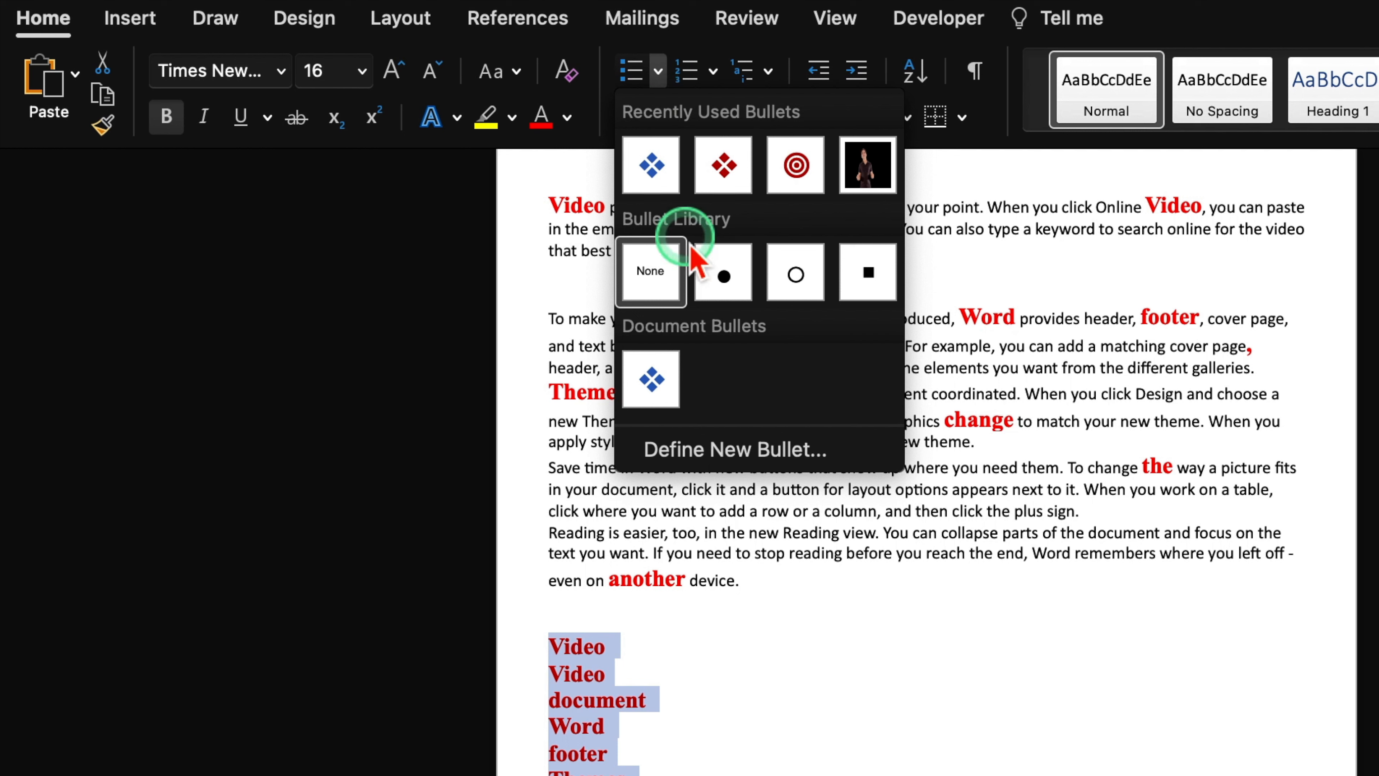
{"action": "left_click", "coordinate": [729, 283]}
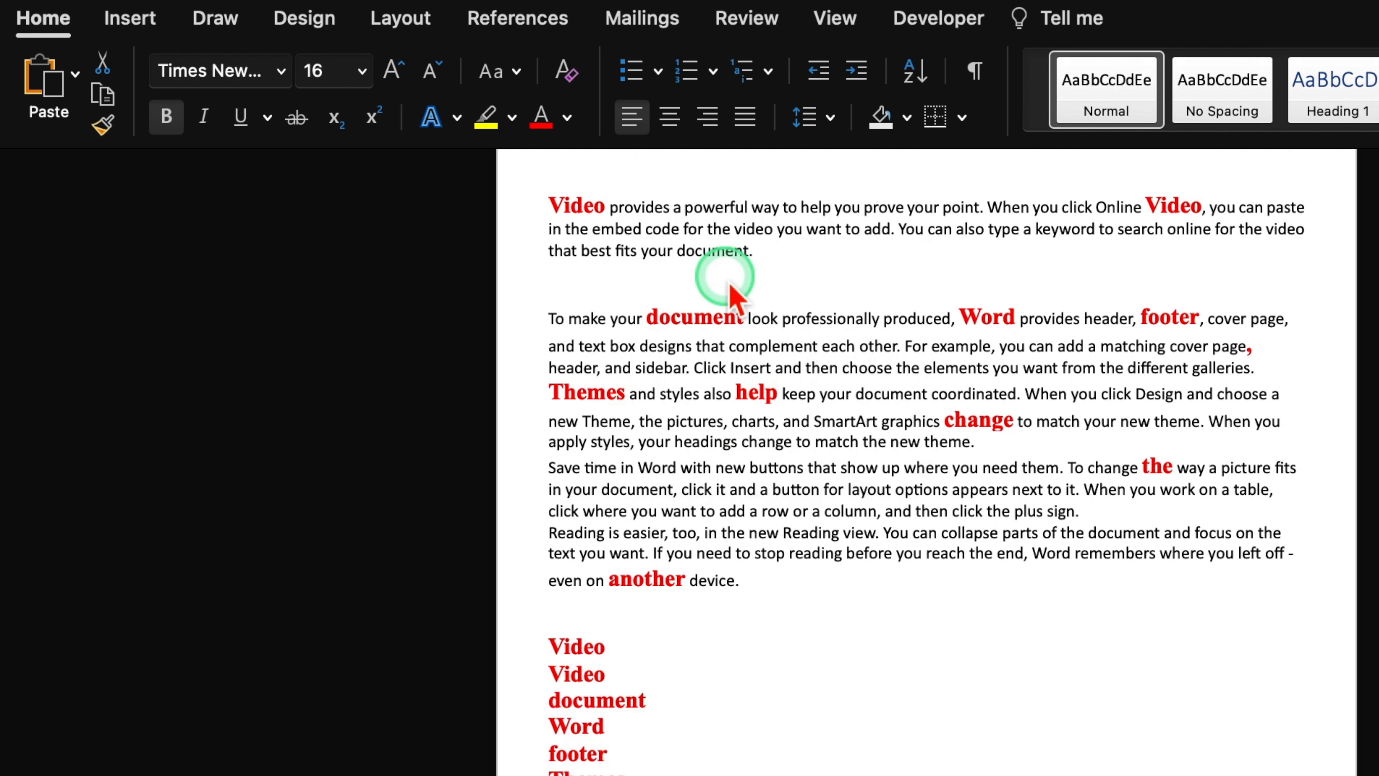
{"action": "left_click", "coordinate": [764, 726]}
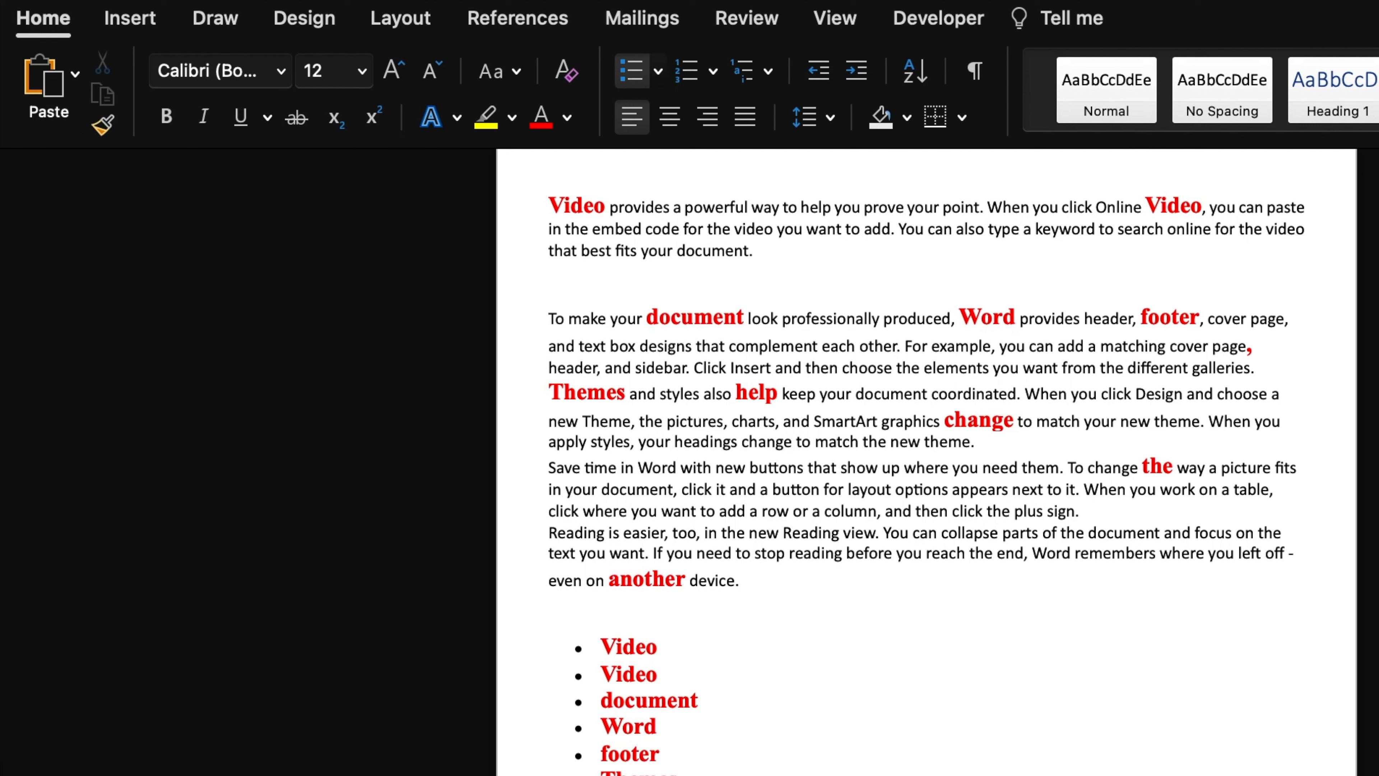
{"action": "key", "text": "super+z"}
{"action": "key", "text": "super+z"}
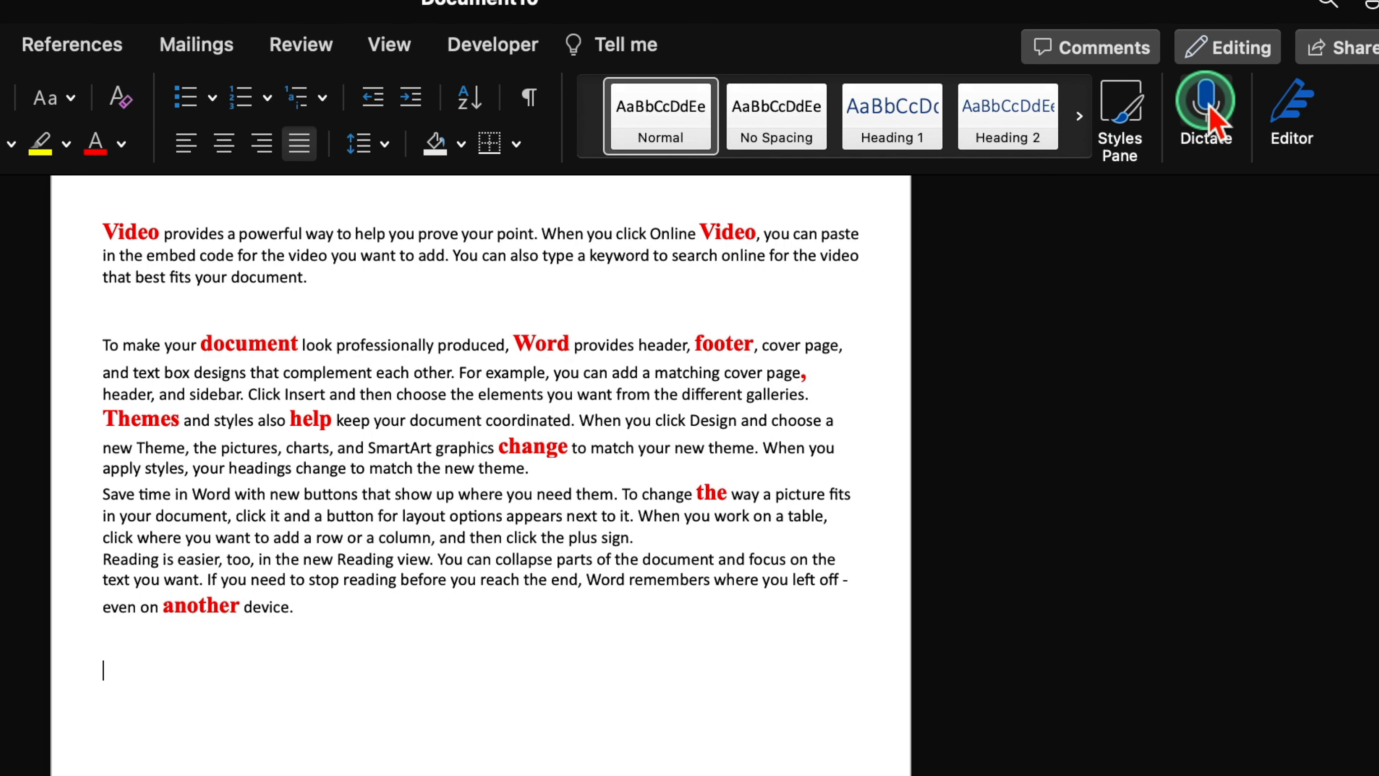
Start dictation on the empty line below the text and set its spoken language to Hindi in the dictation settings.
{"action": "left_click", "coordinate": [1207, 103]}
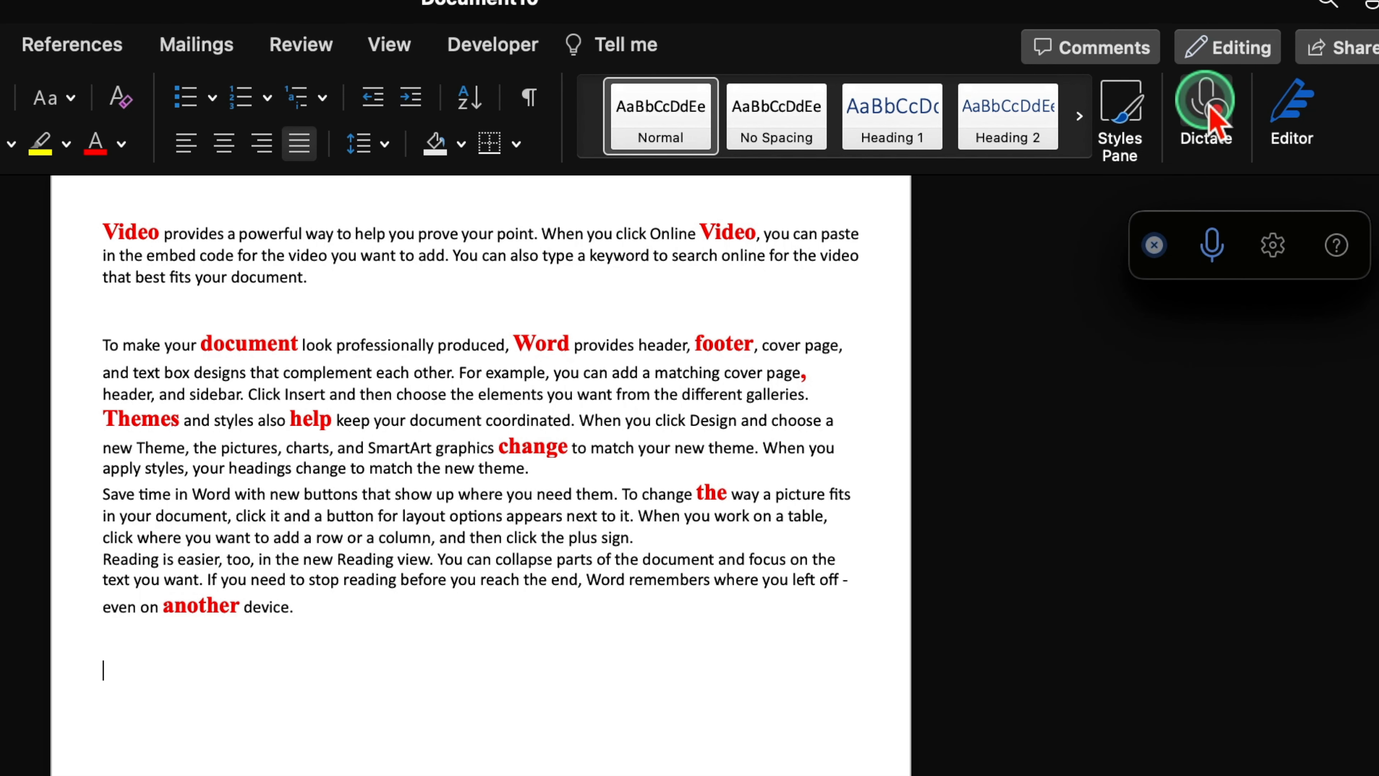
{"action": "left_click", "coordinate": [1279, 247]}
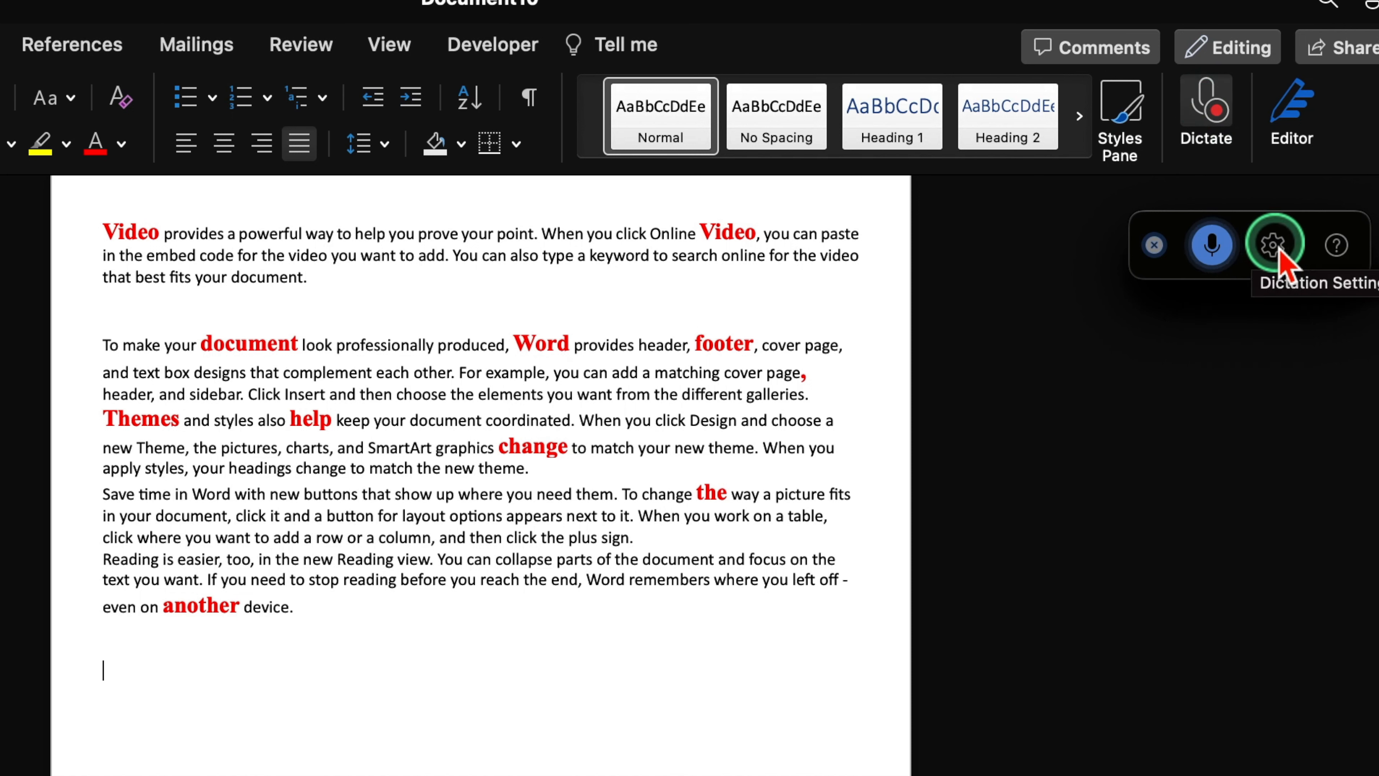
{"action": "left_click", "coordinate": [1276, 247]}
{"action": "left_click", "coordinate": [727, 247]}
{"action": "left_click", "coordinate": [748, 250]}
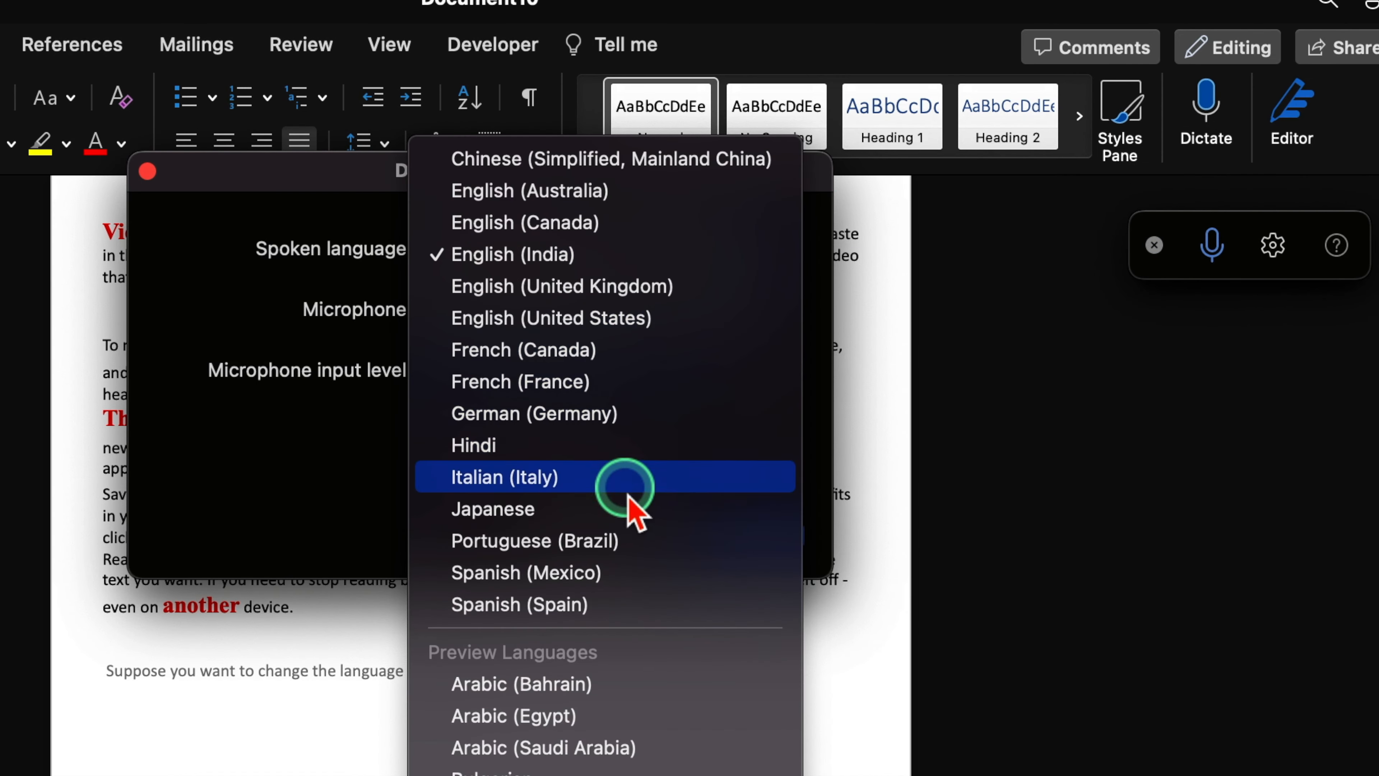
{"action": "left_click", "coordinate": [600, 449]}
{"action": "left_click", "coordinate": [749, 535]}
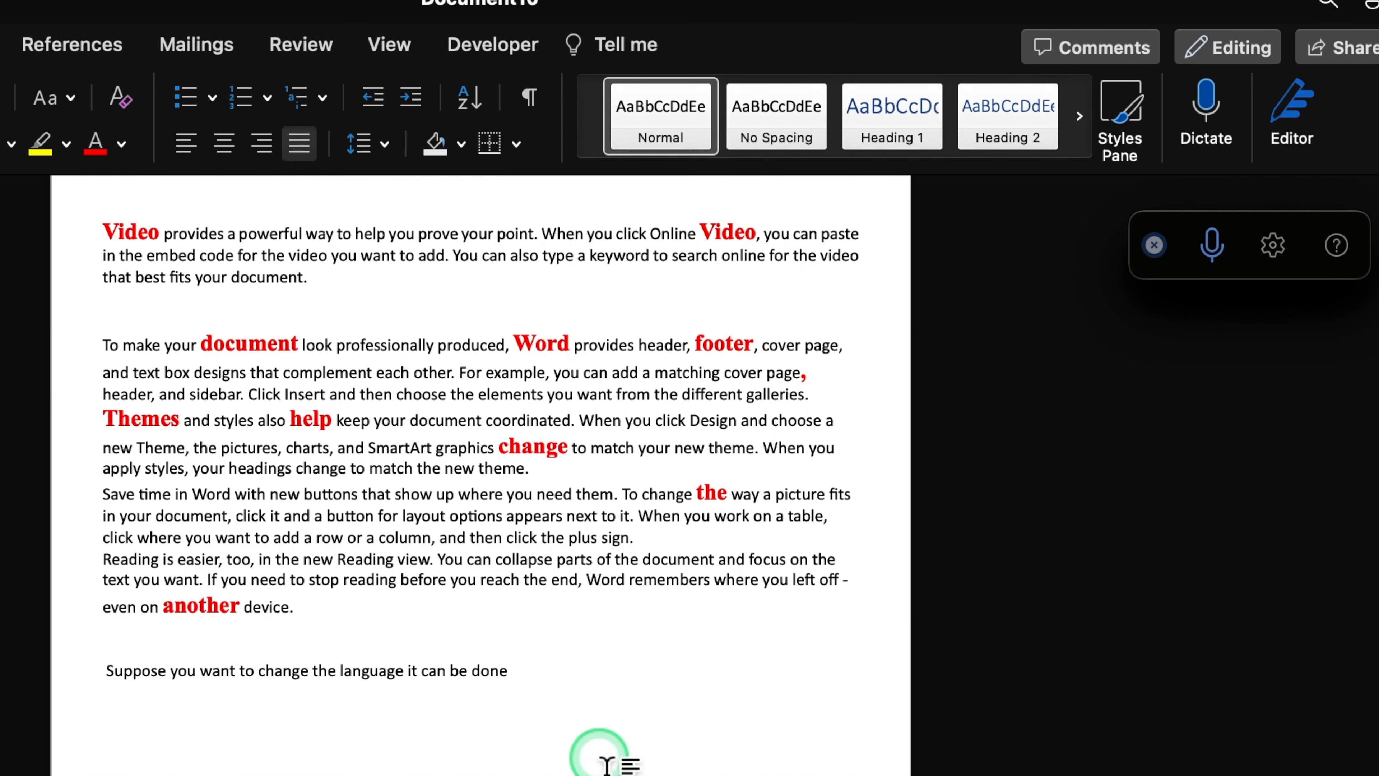
Dictate a Hindi sentence after the English line "Suppose you want to change the language it can be done".
{"action": "left_click", "coordinate": [1213, 245]}
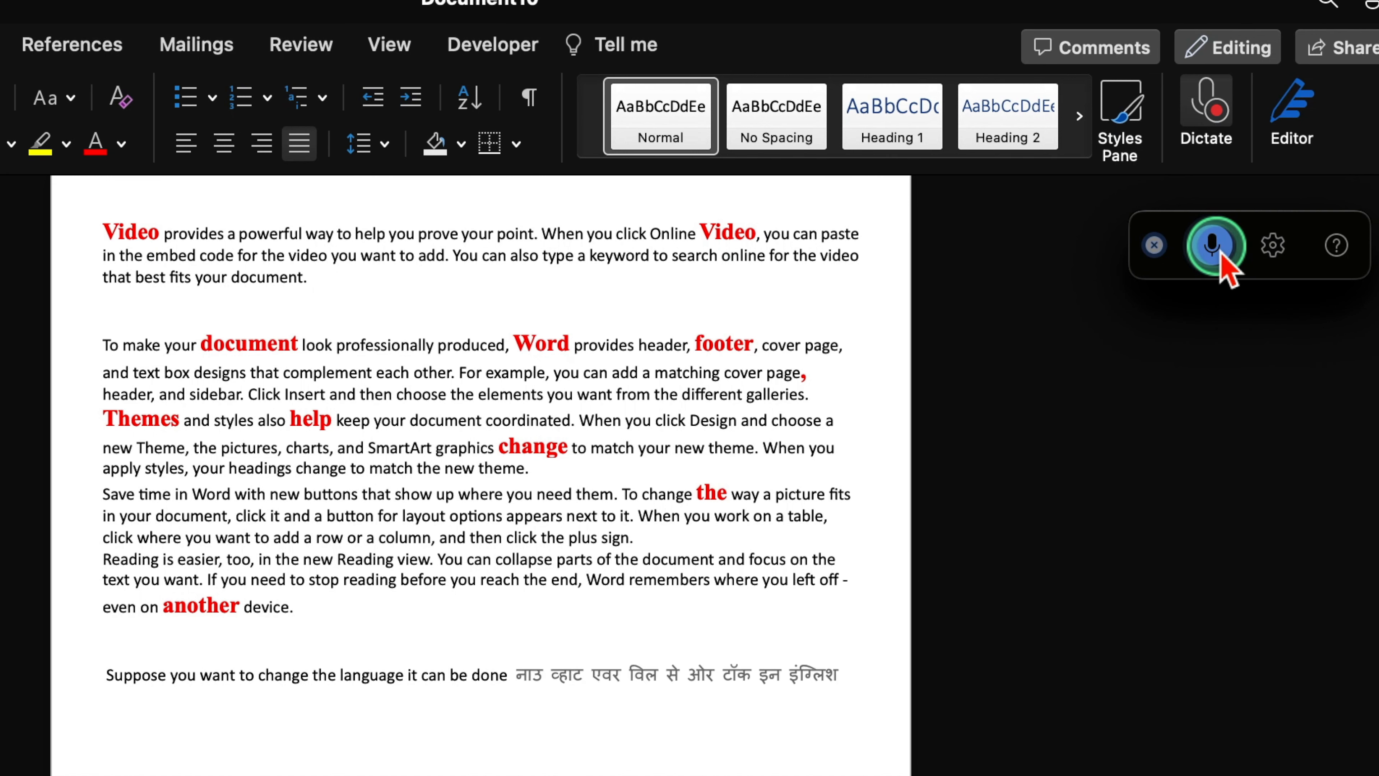
{"action": "left_click", "coordinate": [1213, 247]}
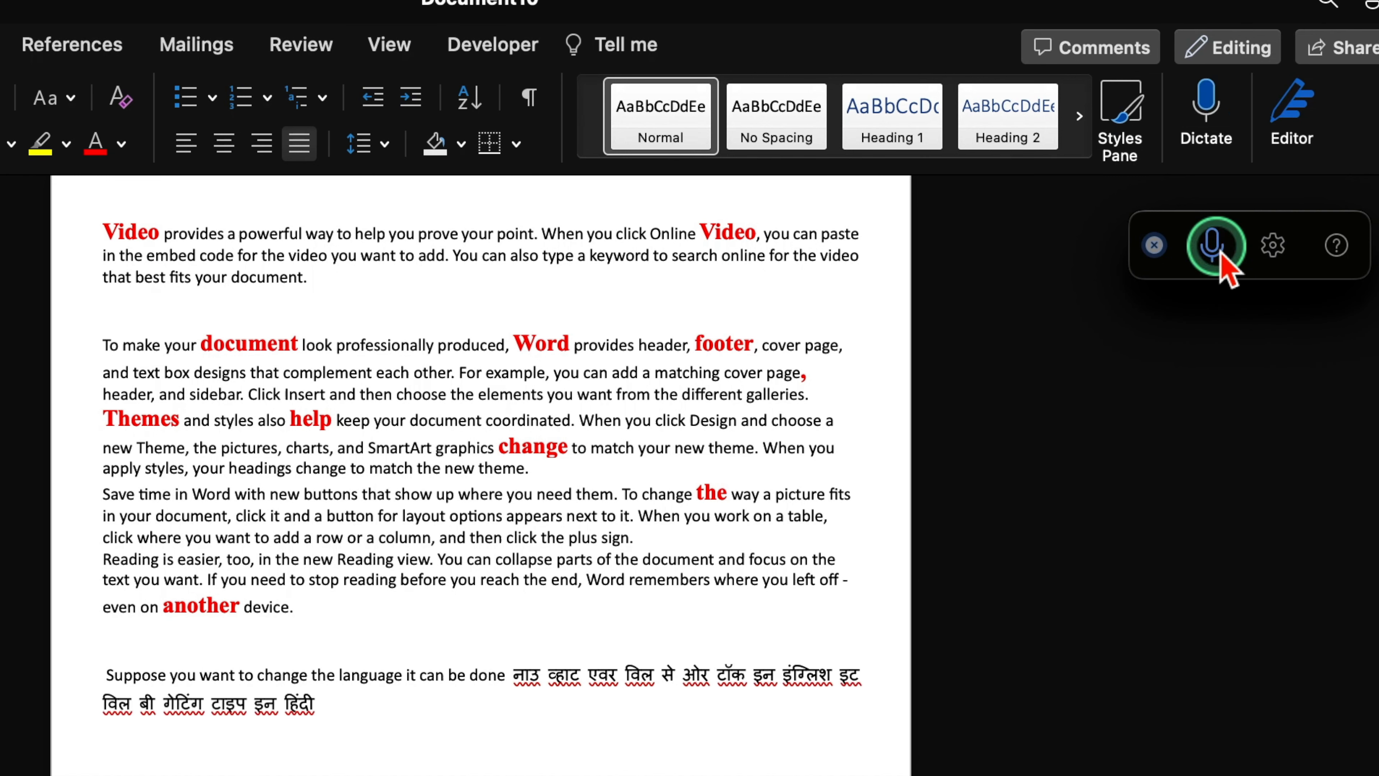
Set the dictation's spoken language to English (India) and delete the dictated lines below the last paragraph.
{"action": "left_click", "coordinate": [1284, 247]}
{"action": "left_click", "coordinate": [742, 251]}
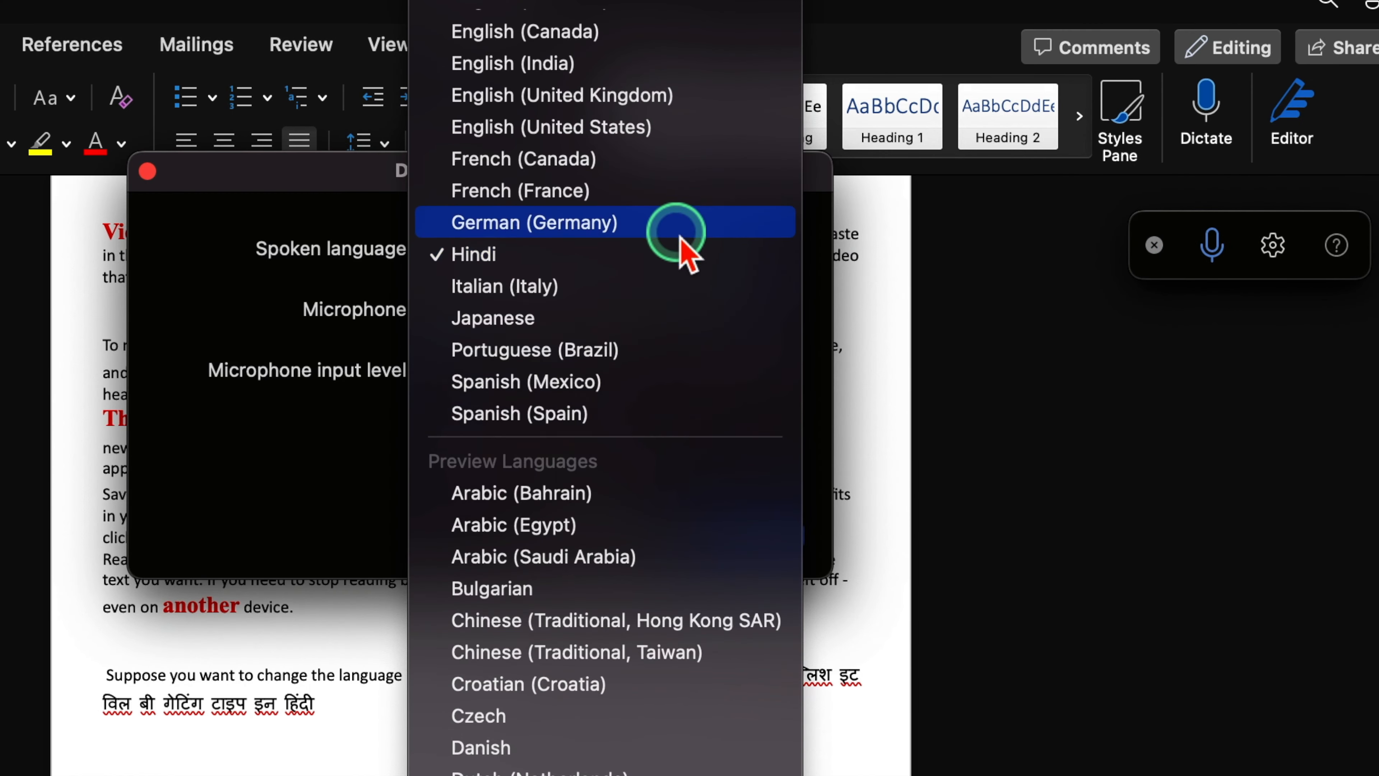
{"action": "left_click", "coordinate": [630, 61]}
{"action": "left_click", "coordinate": [737, 536]}
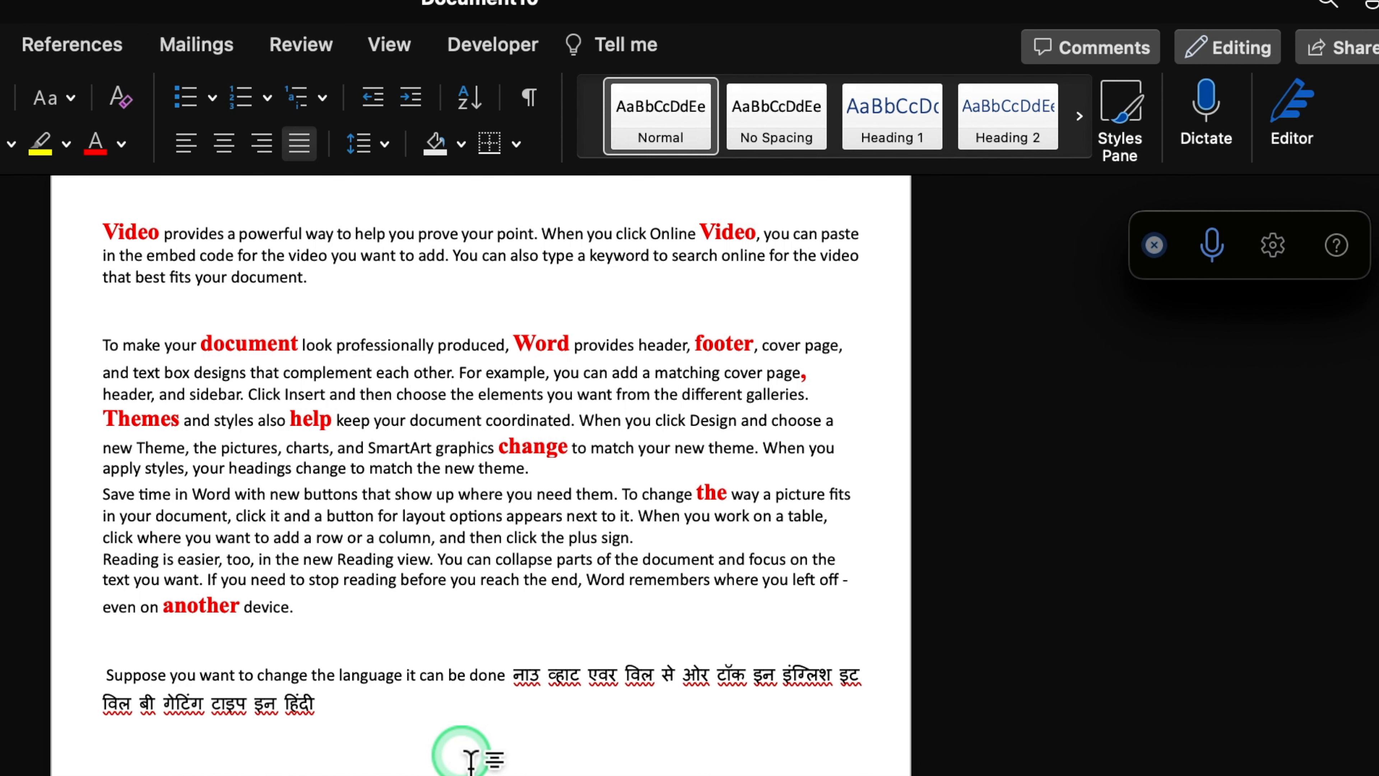
{"action": "left_click_drag", "start_coordinate": [363, 715], "coordinate": [103, 672]}
{"action": "key", "text": "BackSpace"}
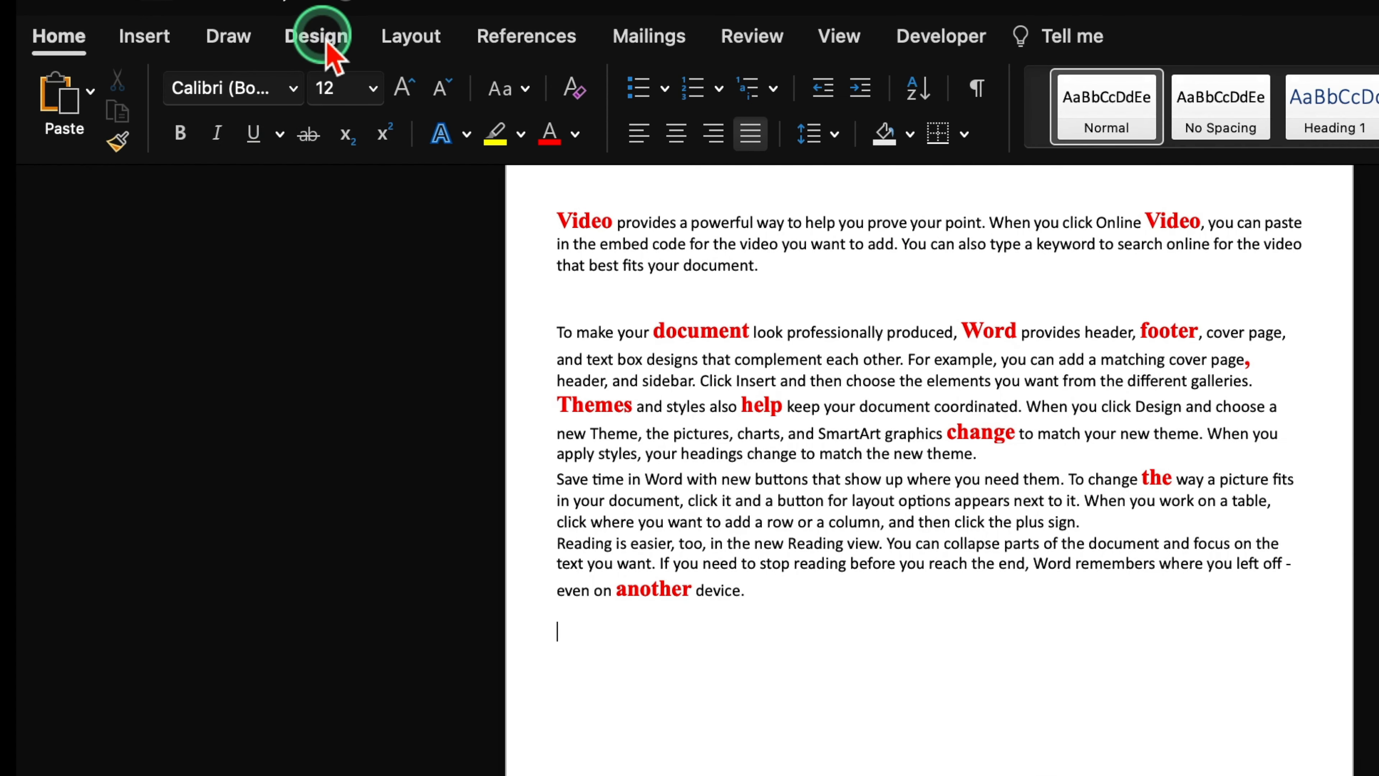
Apply the style set with the solid blue Heading 1 band to the document and switch the theme colours to a green palette.
{"action": "left_click", "coordinate": [317, 37]}
{"action": "left_click", "coordinate": [169, 103]}
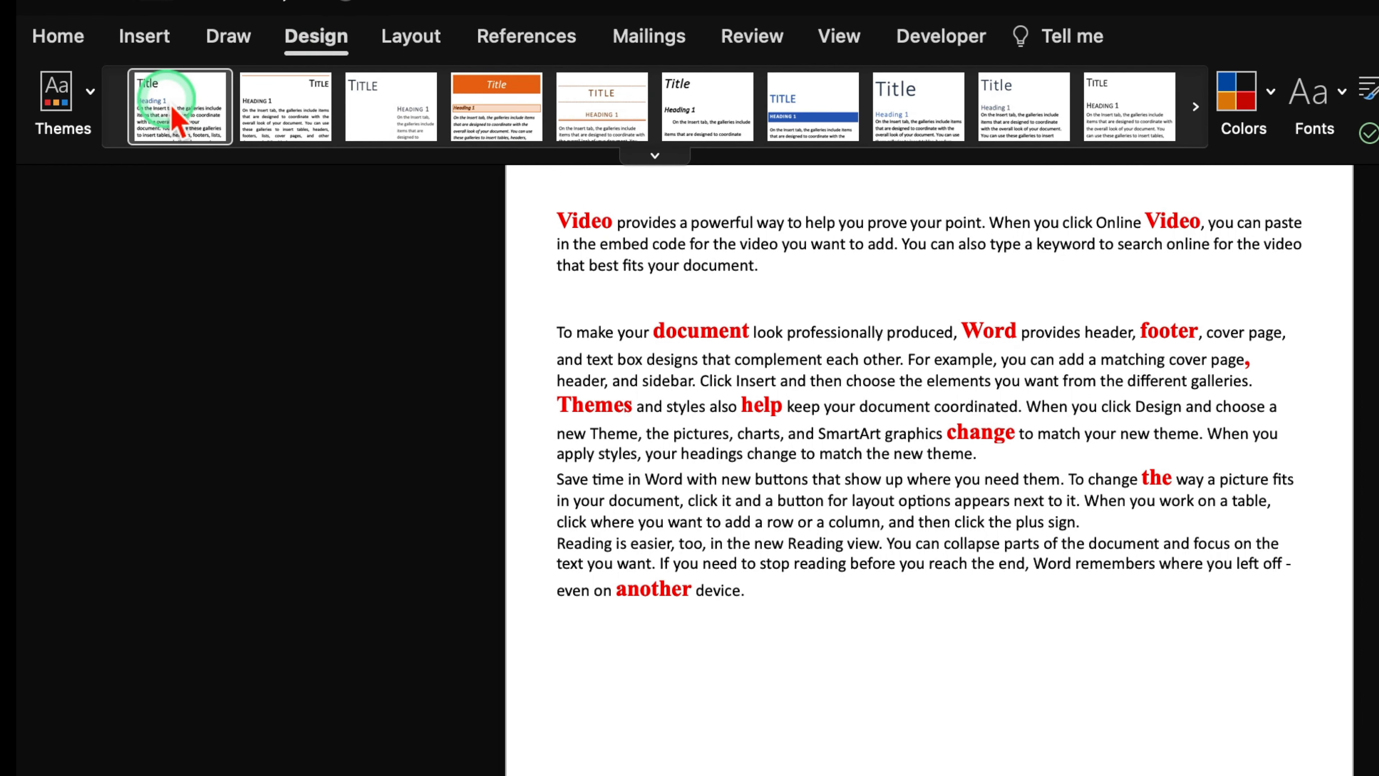
{"action": "left_click", "coordinate": [655, 156]}
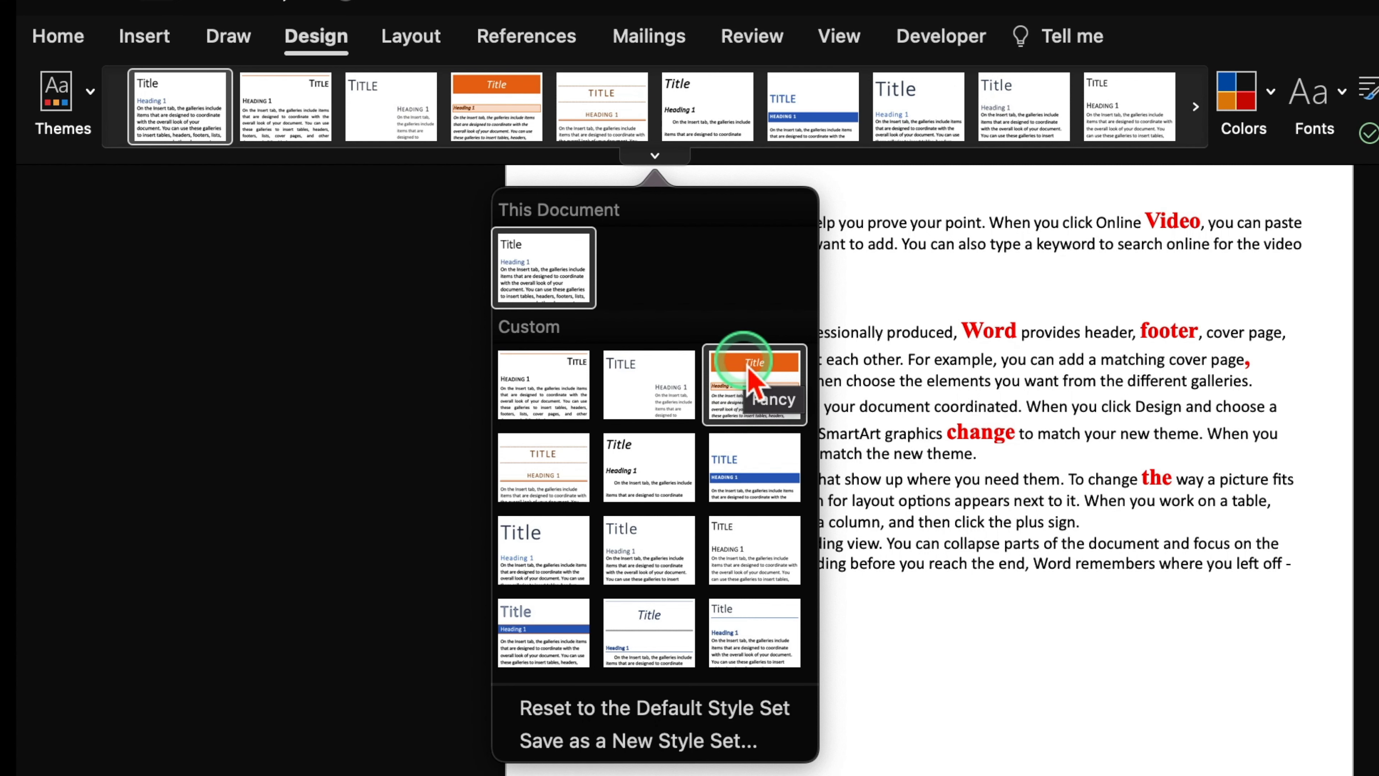
{"action": "left_click", "coordinate": [744, 466]}
{"action": "left_click", "coordinate": [1268, 98]}
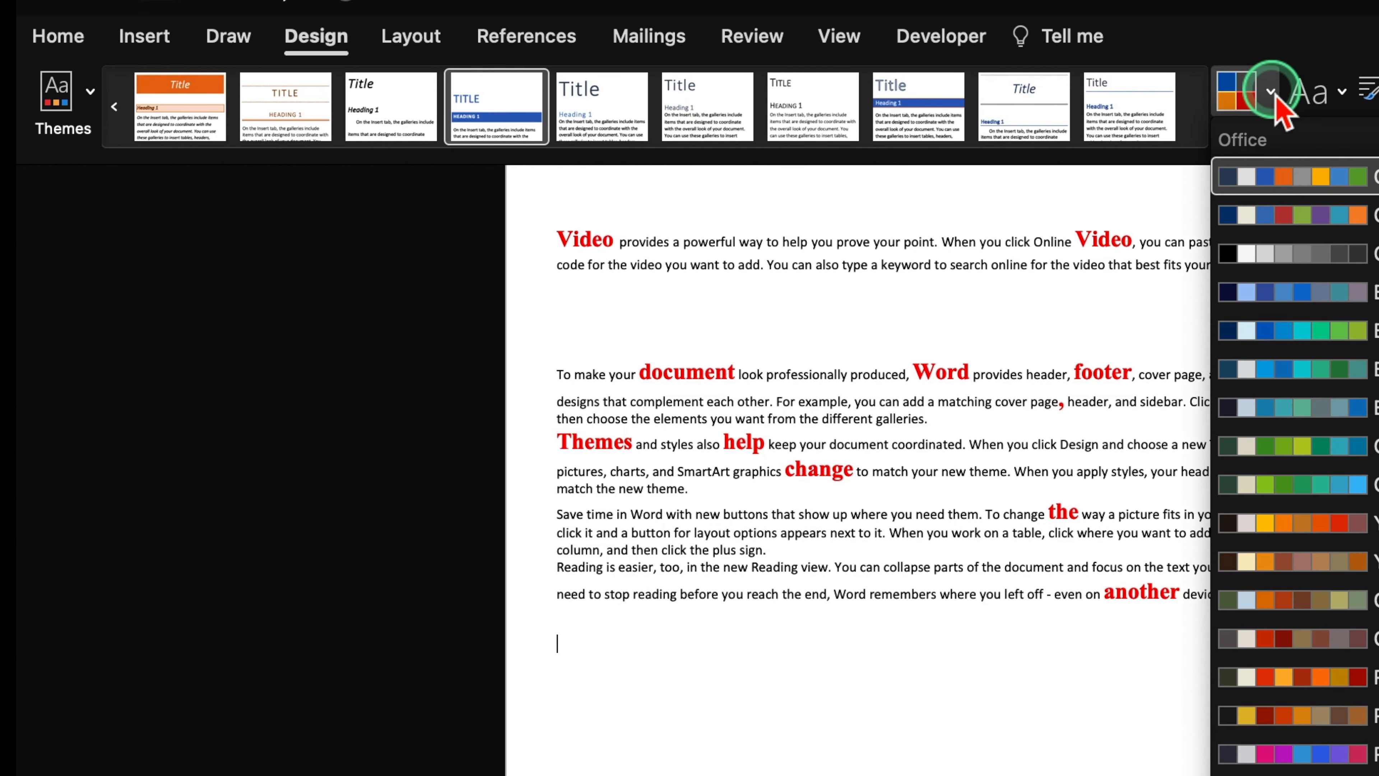
{"action": "left_click", "coordinate": [1313, 451]}
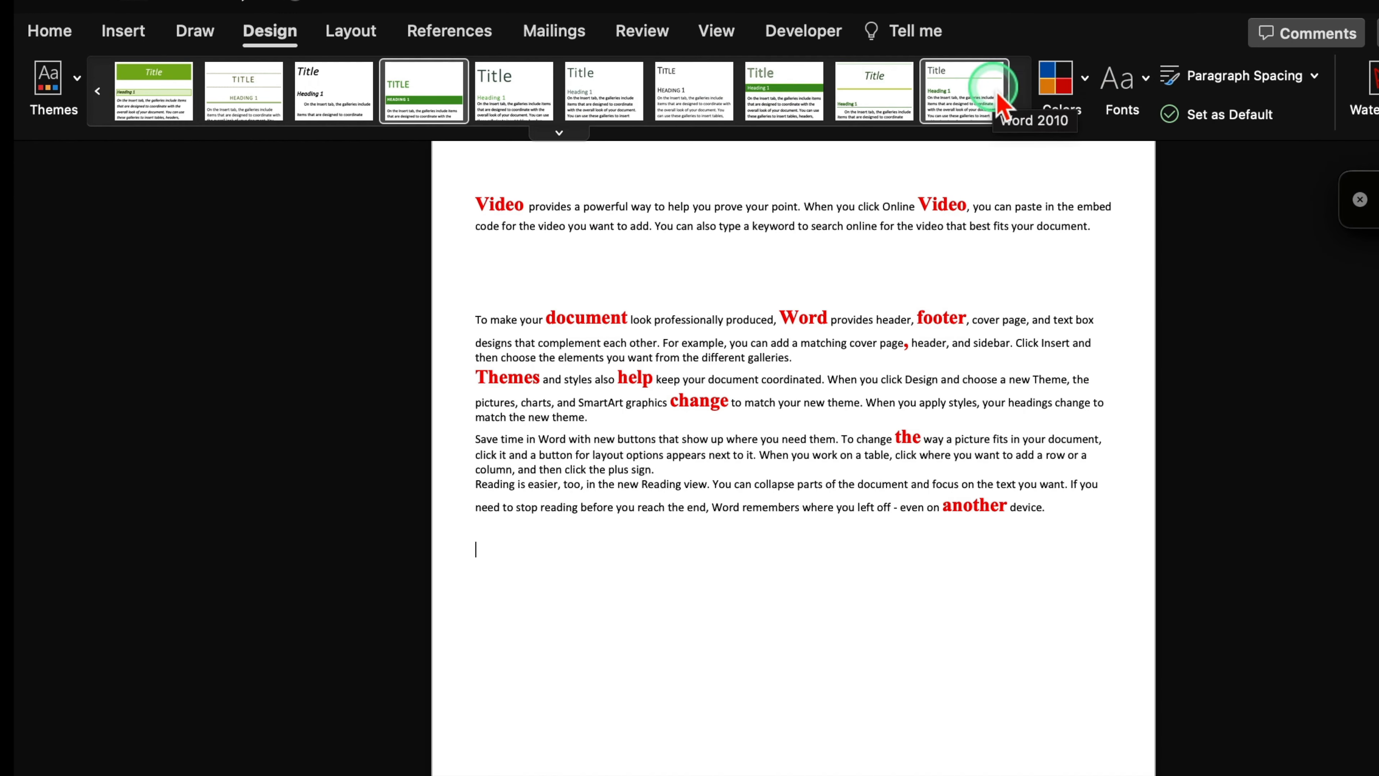
Set the theme fonts to Corbel and close the dictation controls.
{"action": "left_click", "coordinate": [1137, 77]}
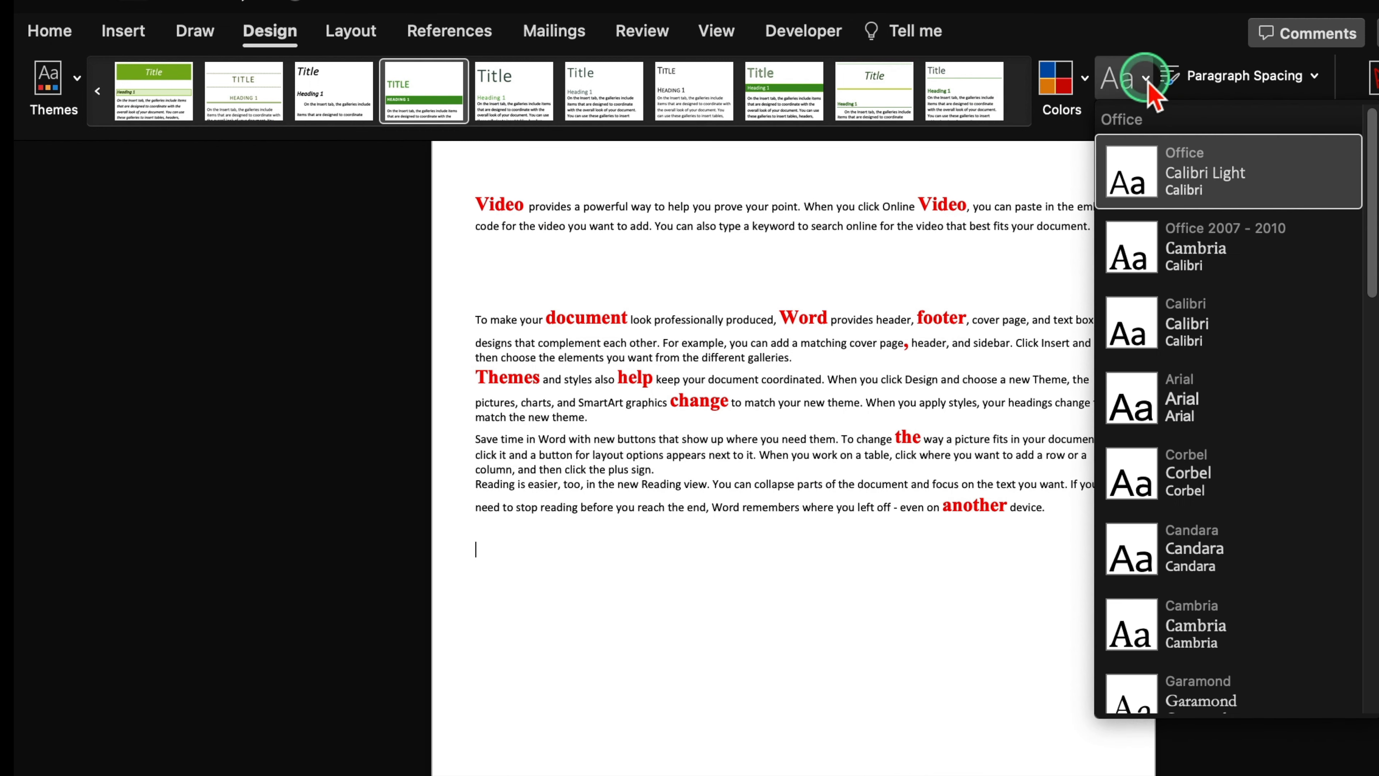
{"action": "left_click", "coordinate": [1187, 478]}
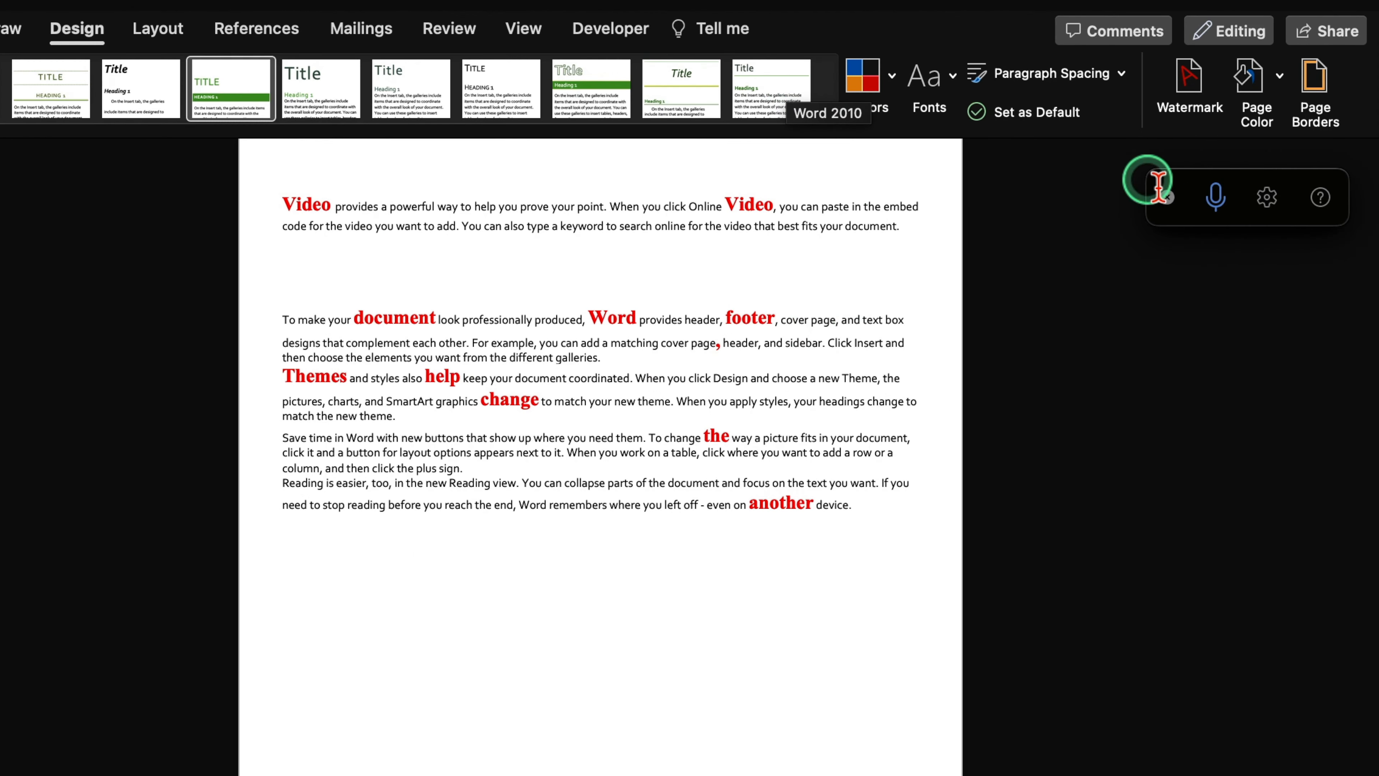
{"action": "left_click", "coordinate": [1361, 200]}
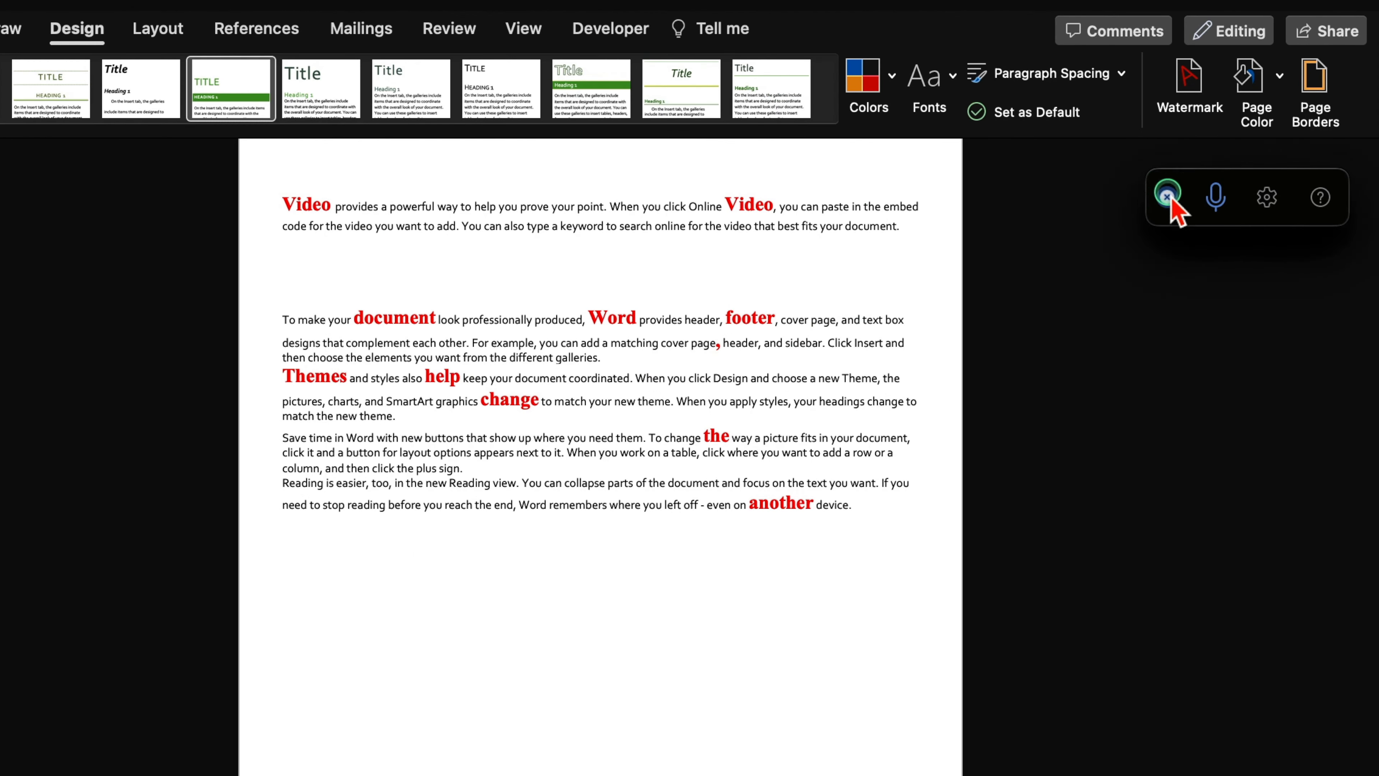
Start a text watermark and set its wording to "Office Monk".
{"action": "left_click", "coordinate": [1192, 84]}
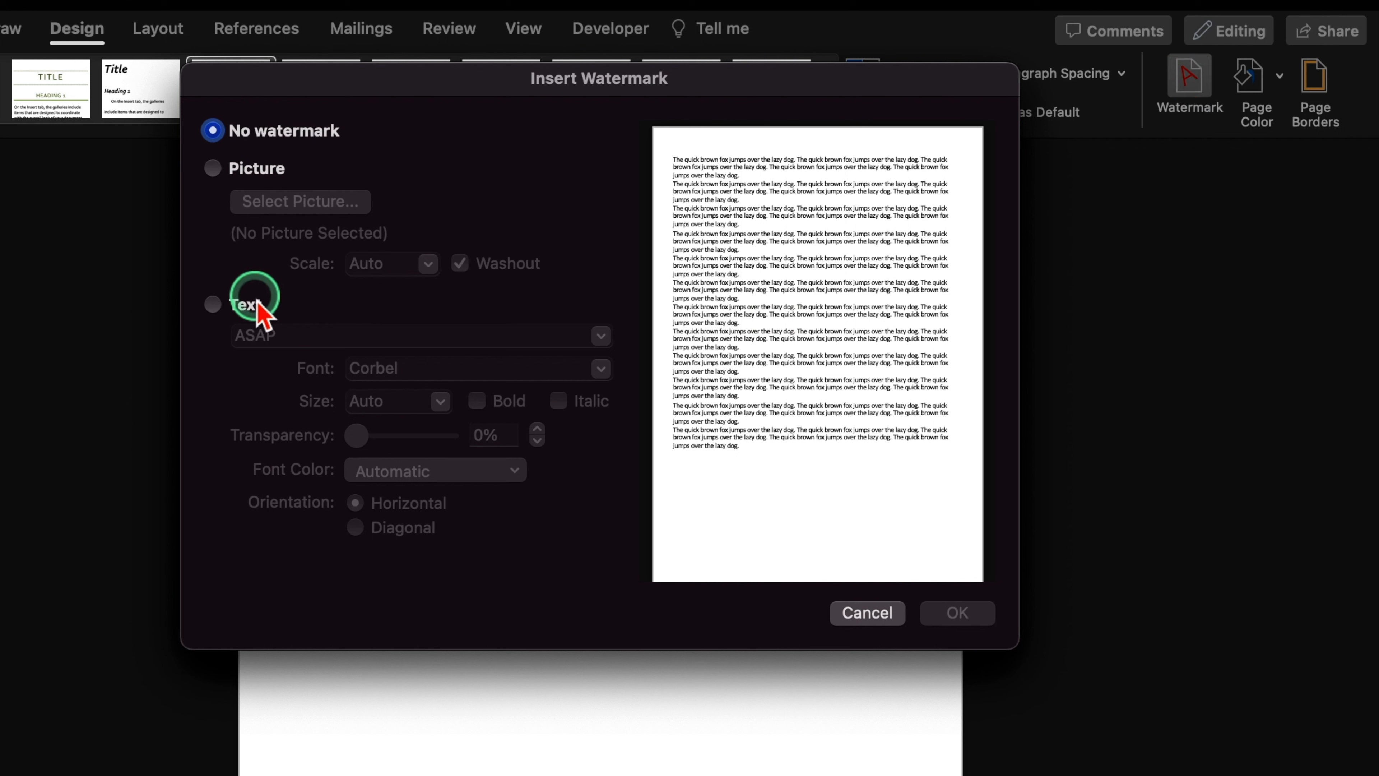
{"action": "left_click", "coordinate": [218, 305]}
{"action": "left_click", "coordinate": [324, 336]}
{"action": "left_click_drag", "start_coordinate": [324, 336], "coordinate": [222, 342]}
{"action": "key", "text": "BackSpace"}
{"action": "type", "text": "Office Monk"}
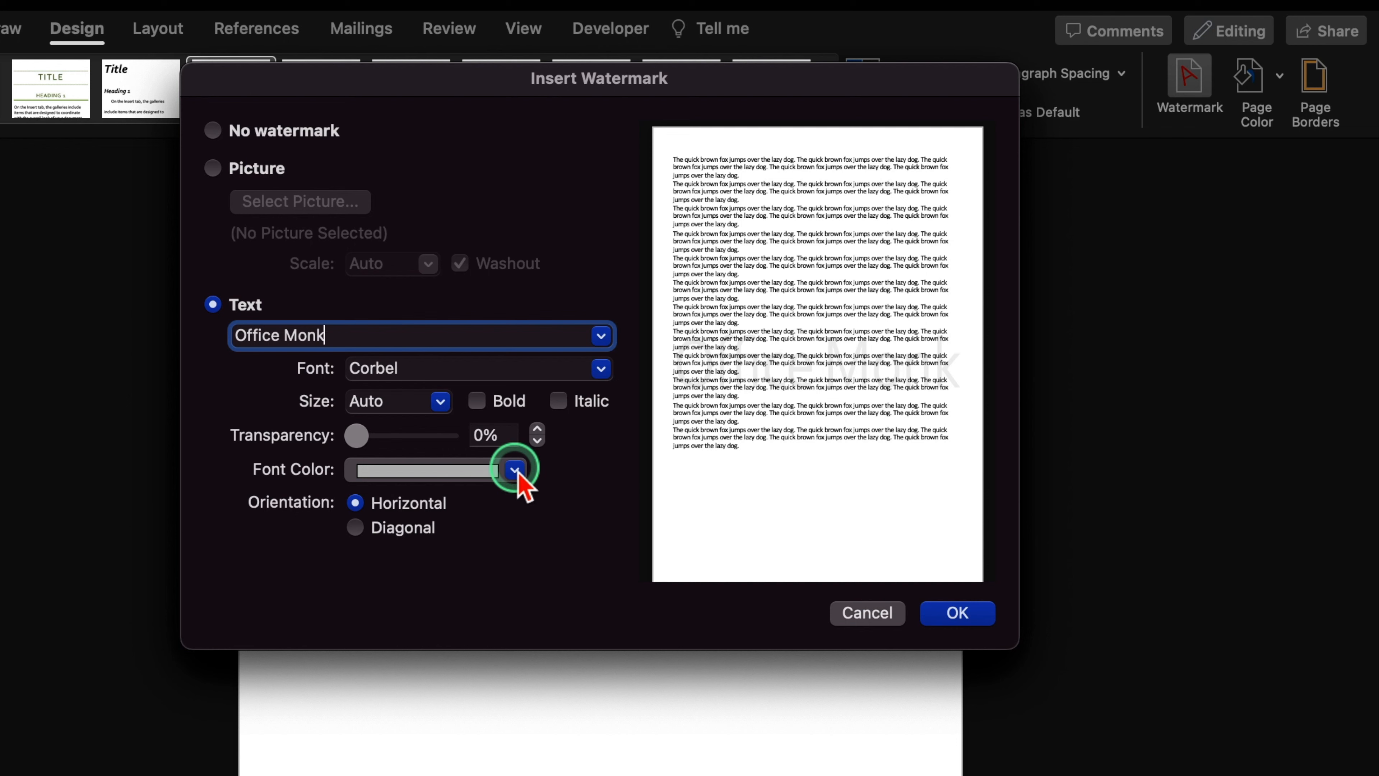
Make the watermark red, in Courier Bold Oblique with diagonal orientation, and insert it on the page.
{"action": "left_click", "coordinate": [514, 471]}
{"action": "left_click", "coordinate": [374, 743]}
{"action": "left_click", "coordinate": [602, 369]}
{"action": "left_click", "coordinate": [481, 511]}
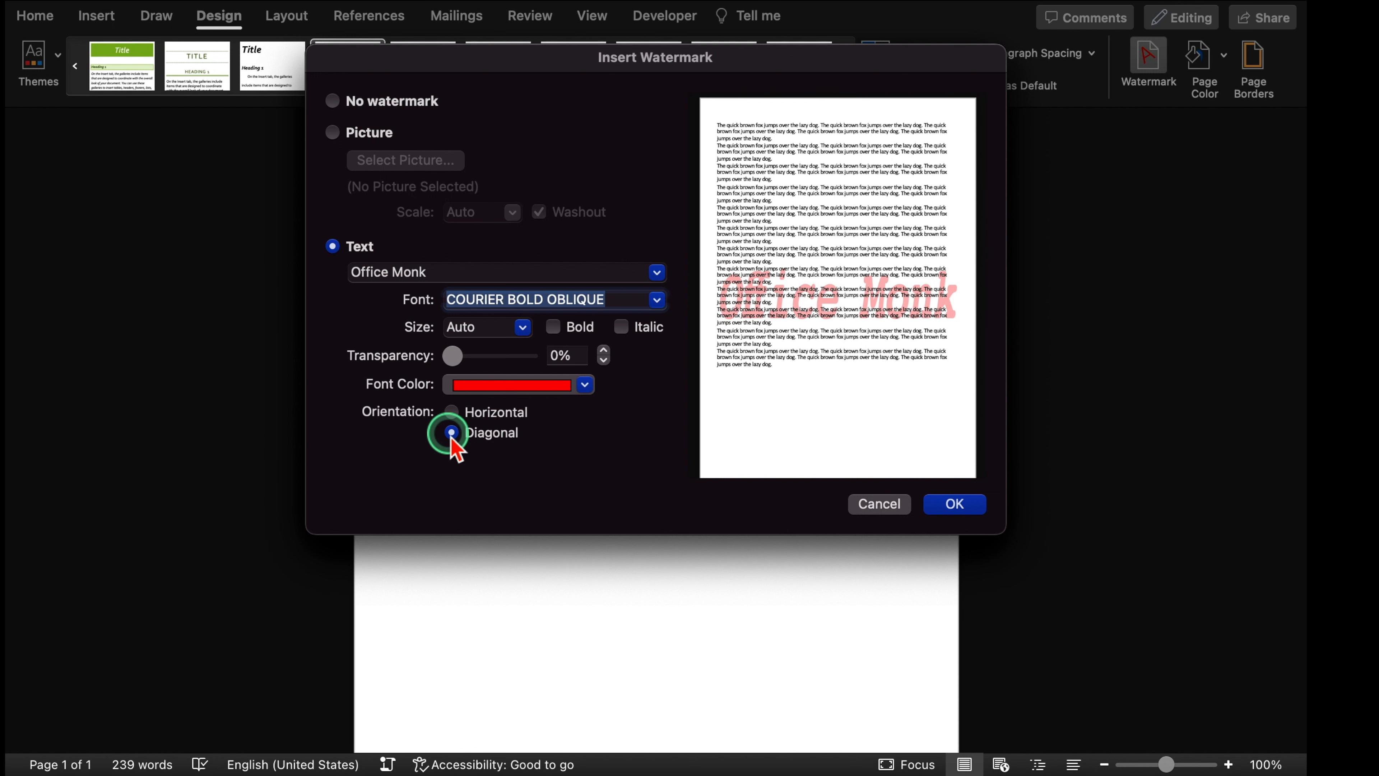
{"action": "left_click", "coordinate": [964, 508]}
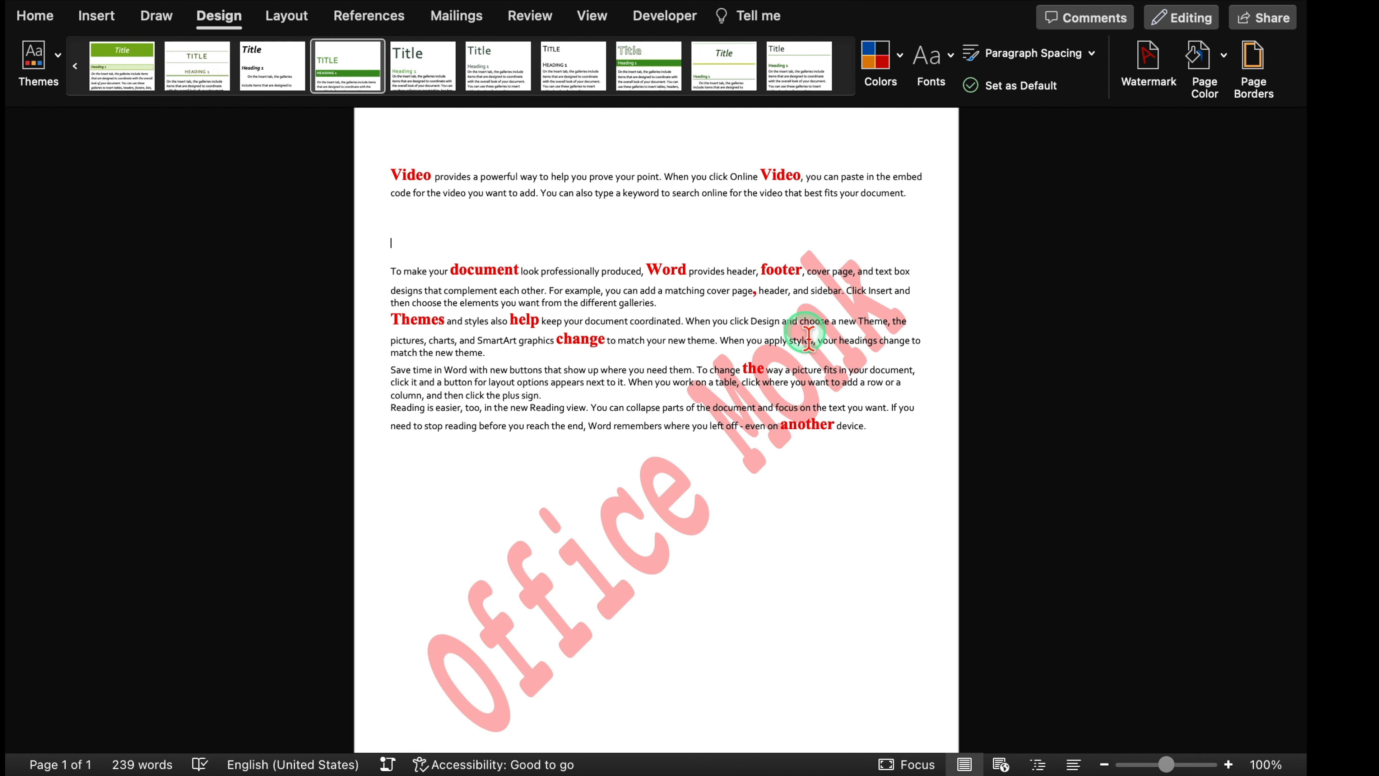
{"action": "left_click", "coordinate": [956, 508]}
Undo the watermark, then view the watermark settings and close them without applying one.
{"action": "key", "text": "super+z"}
{"action": "left_click", "coordinate": [1148, 57]}
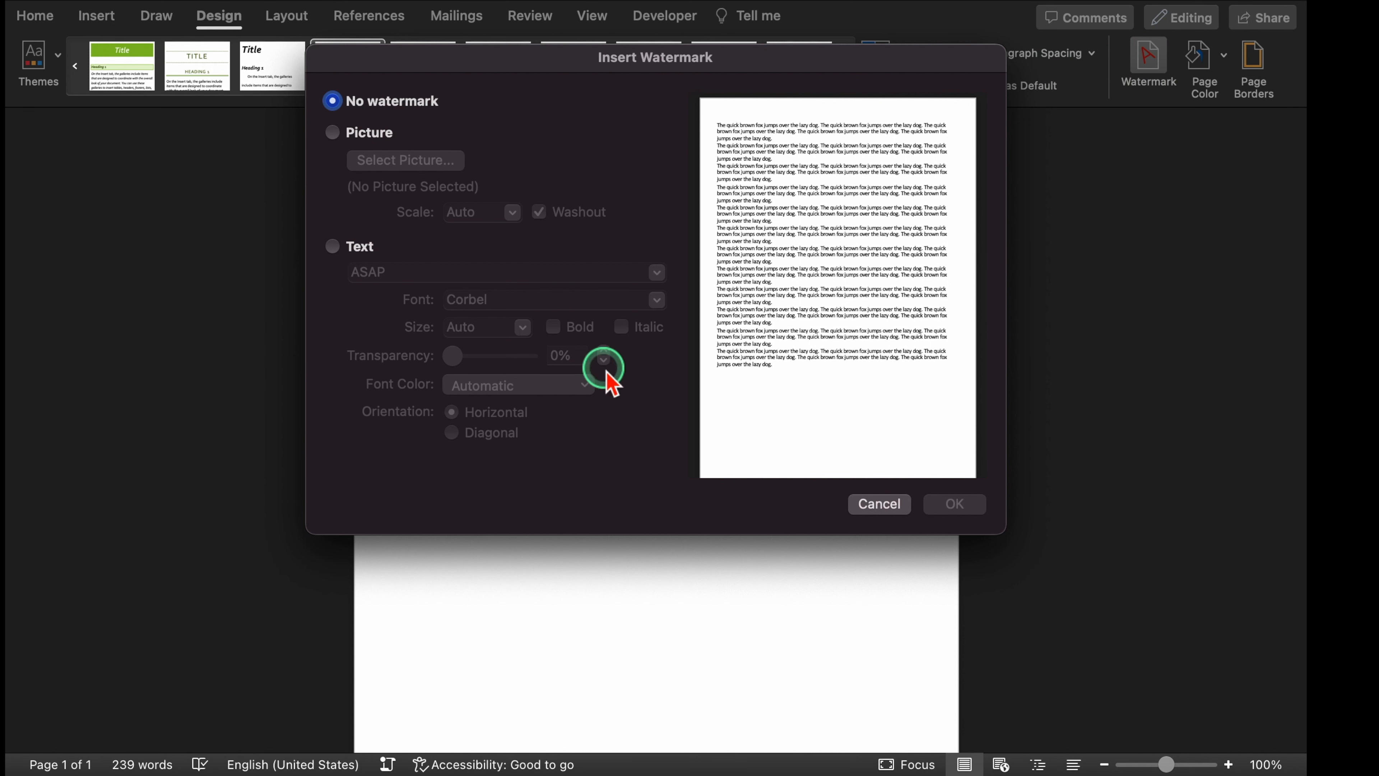
{"action": "left_click", "coordinate": [879, 504]}
Apply a red box page border 1½ pt wide to the whole document.
{"action": "left_click", "coordinate": [1325, 60]}
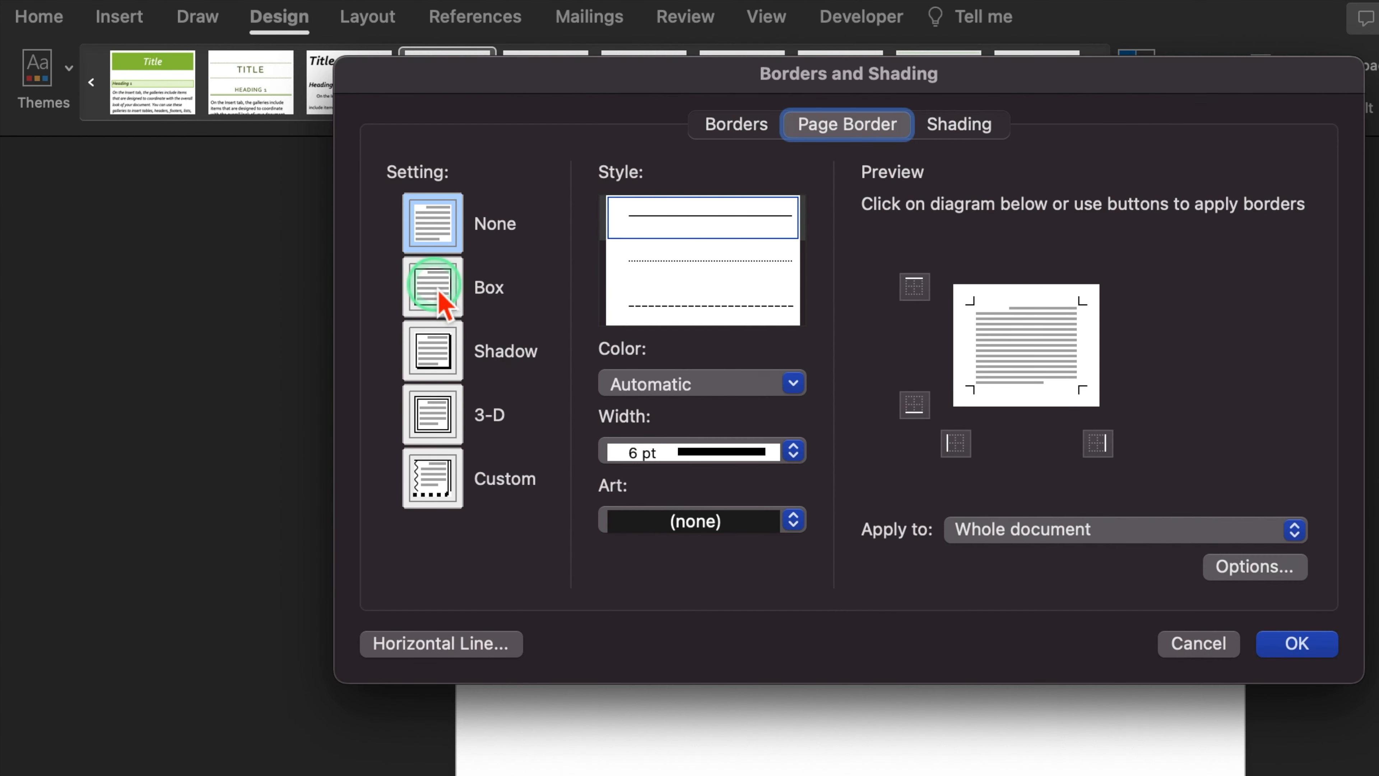
{"action": "left_click", "coordinate": [440, 299]}
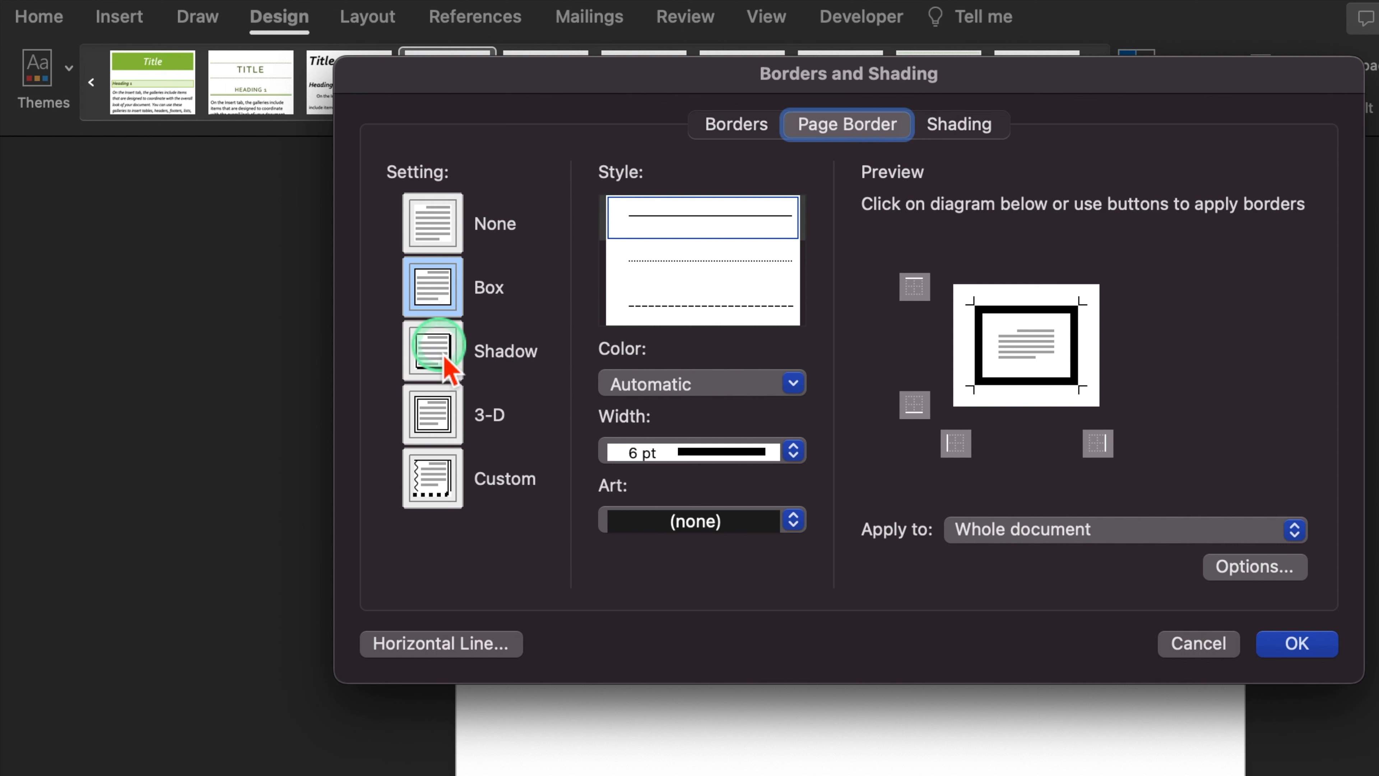
{"action": "left_click", "coordinate": [444, 301]}
{"action": "left_click", "coordinate": [793, 383]}
{"action": "left_click", "coordinate": [635, 674]}
{"action": "left_click", "coordinate": [803, 454]}
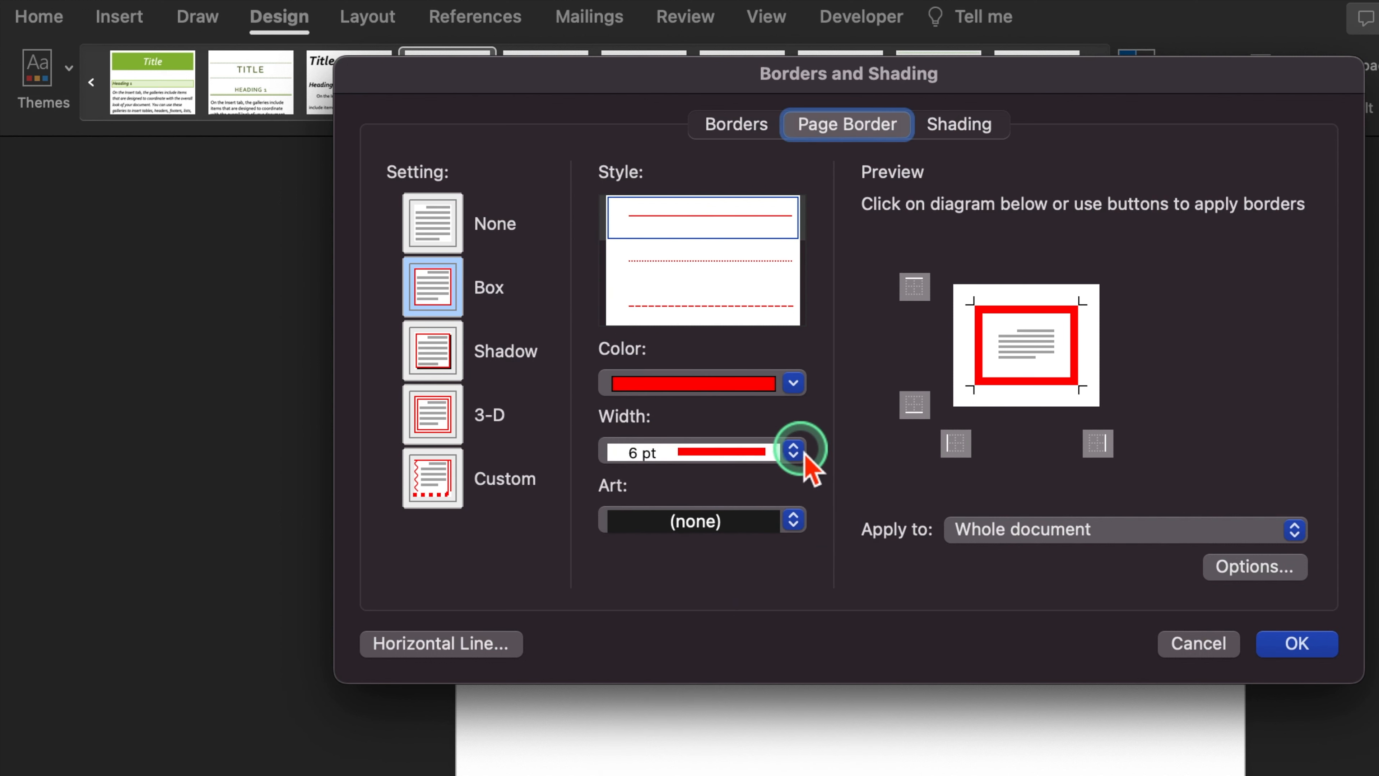
{"action": "left_click", "coordinate": [797, 454]}
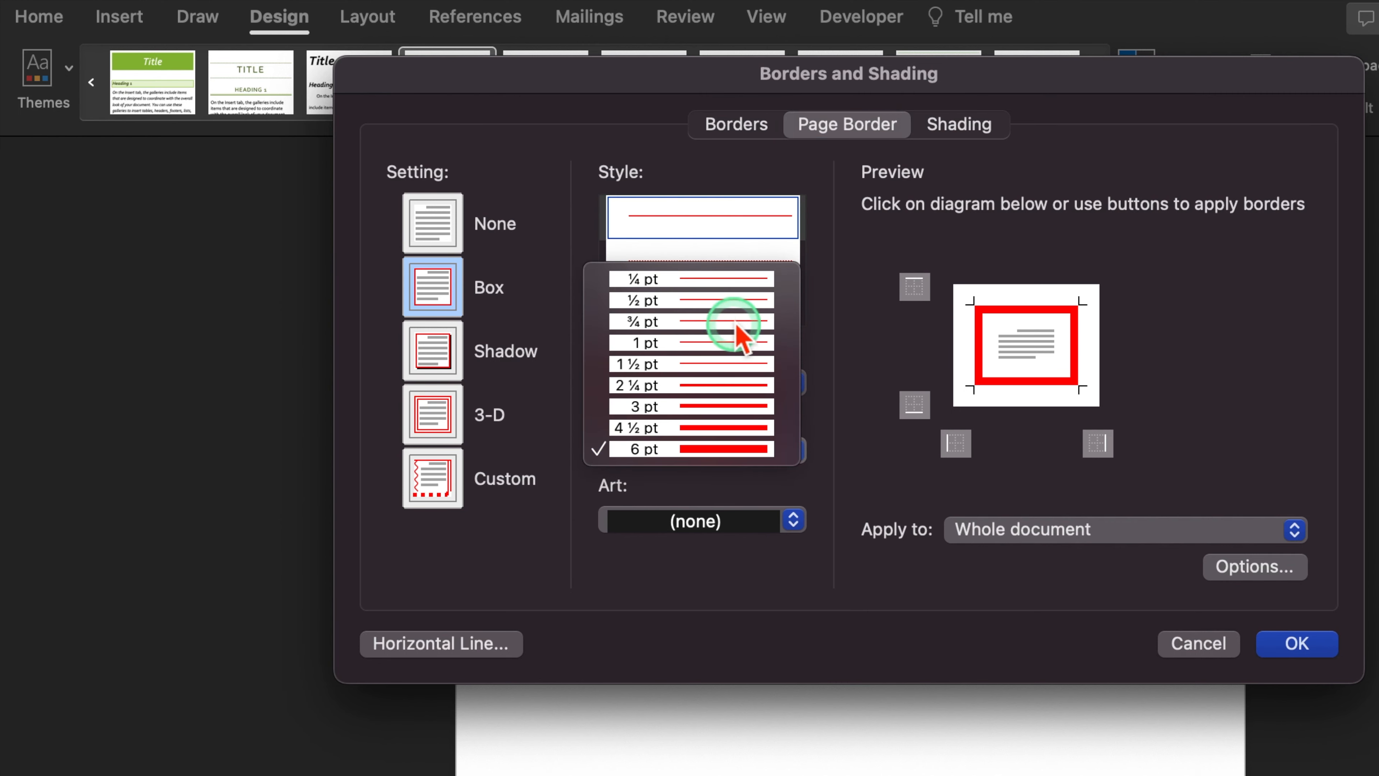
{"action": "left_click", "coordinate": [738, 363]}
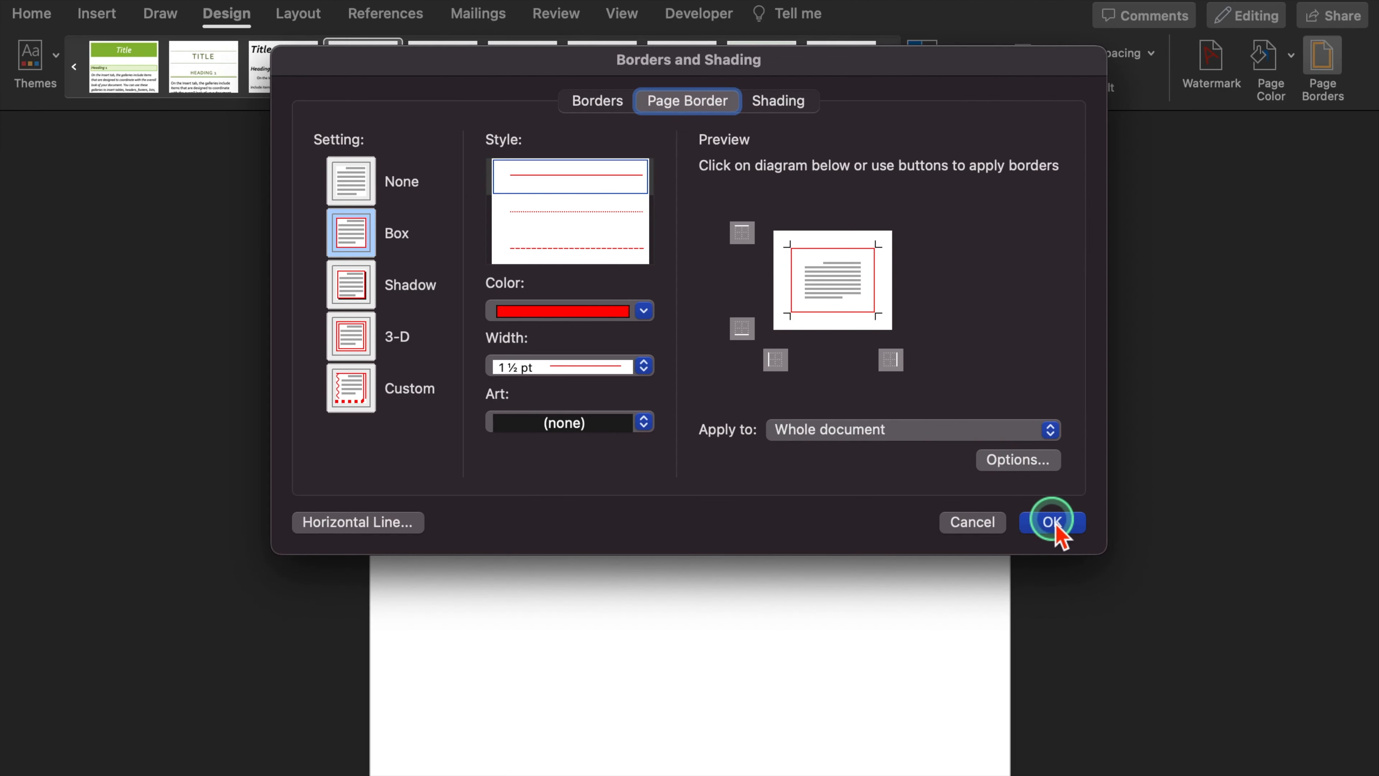
{"action": "left_click", "coordinate": [1297, 643]}
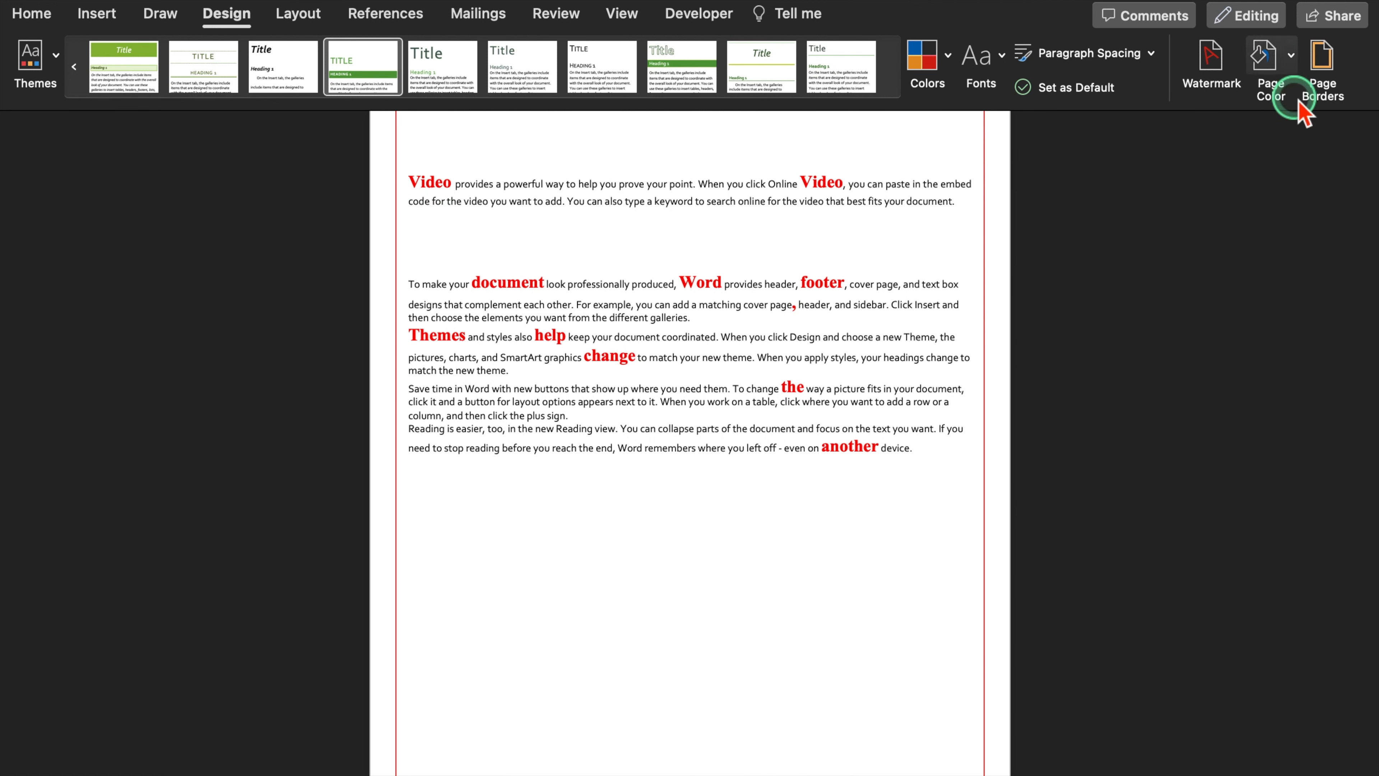
Replace the box page border with the green tree art border on the whole document.
{"action": "left_click", "coordinate": [1320, 71]}
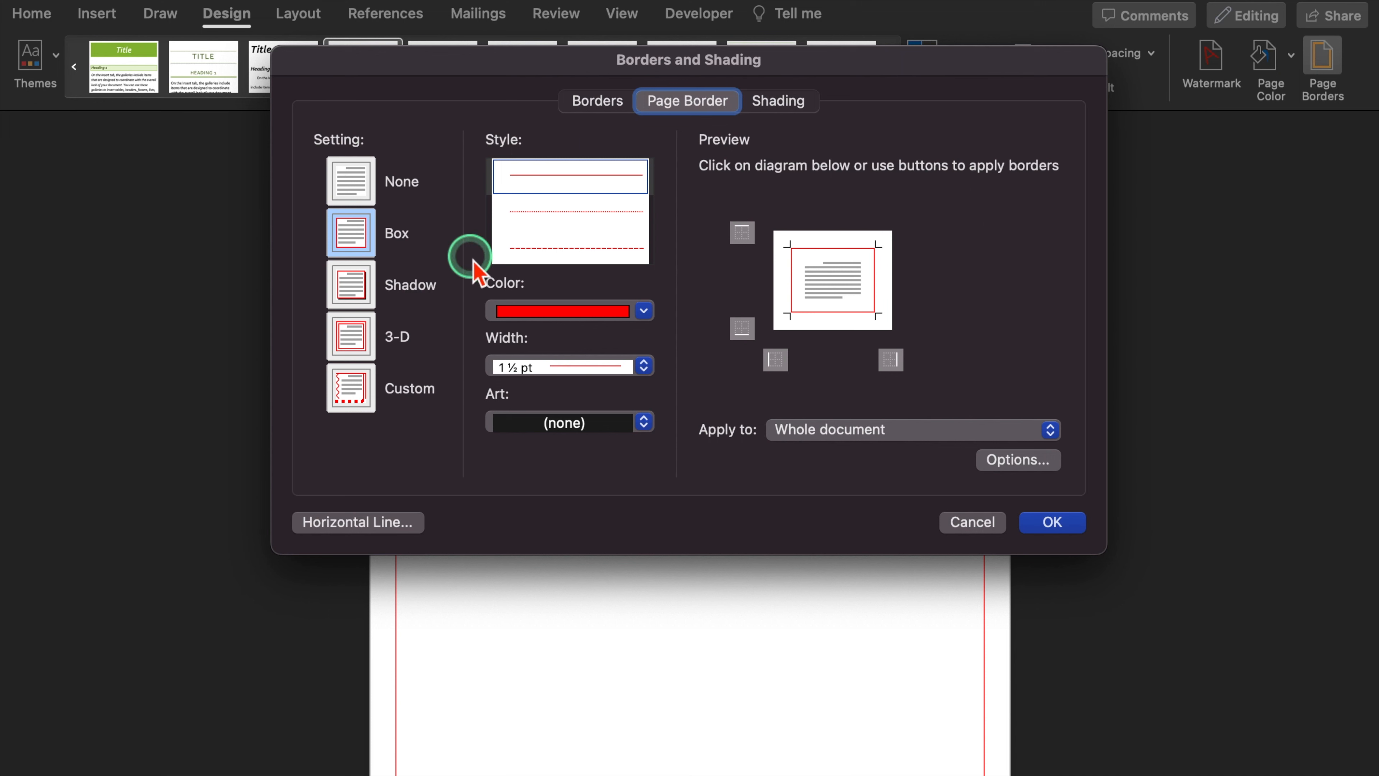
{"action": "left_click", "coordinate": [352, 182]}
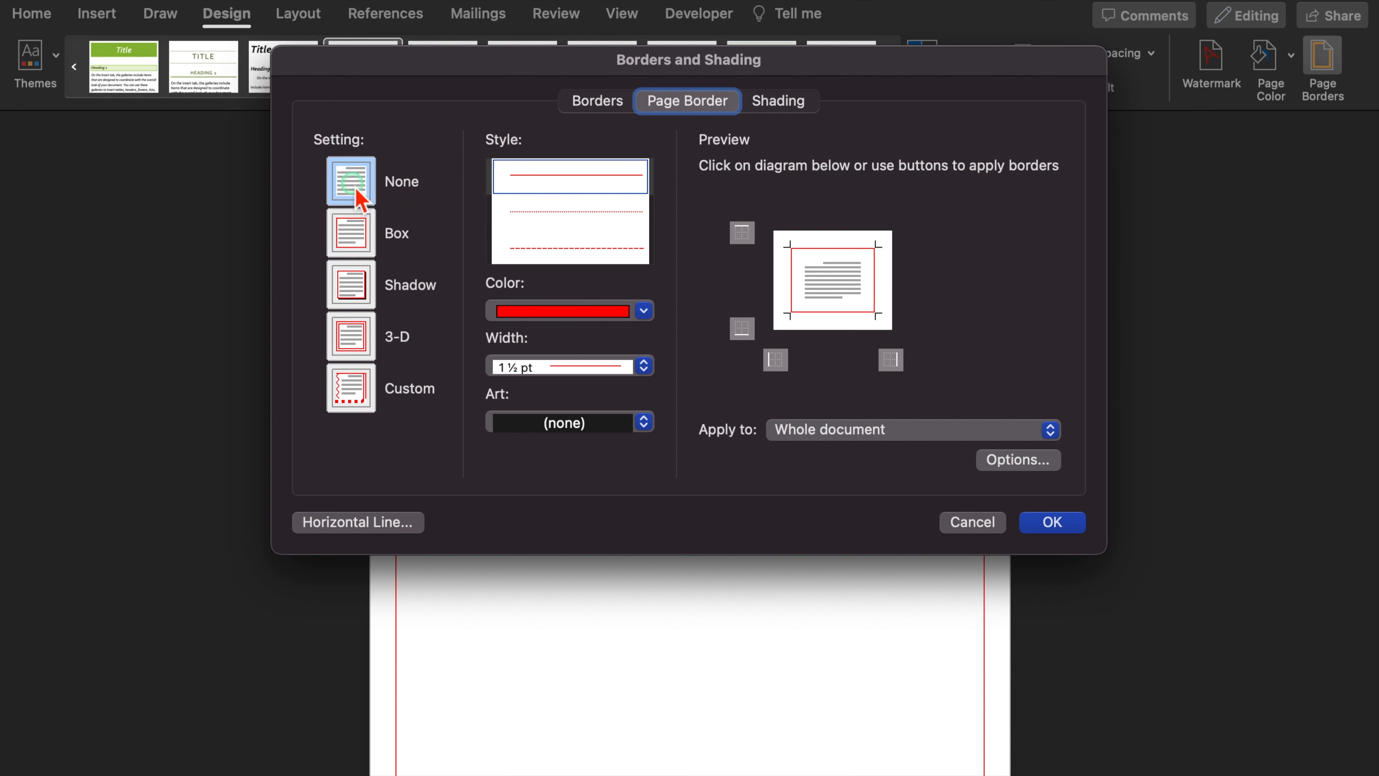
{"action": "left_click", "coordinate": [643, 422]}
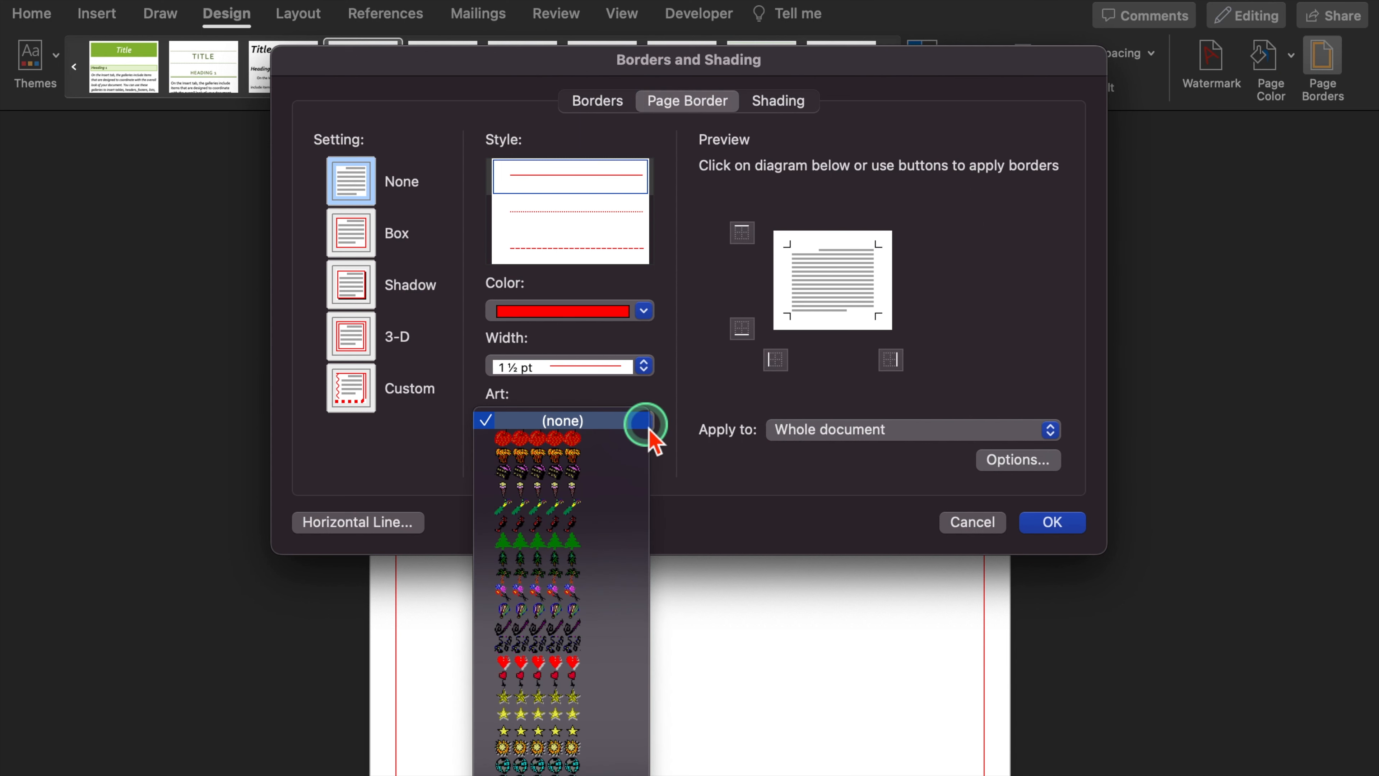
{"action": "left_click", "coordinate": [595, 542]}
{"action": "left_click", "coordinate": [1048, 522]}
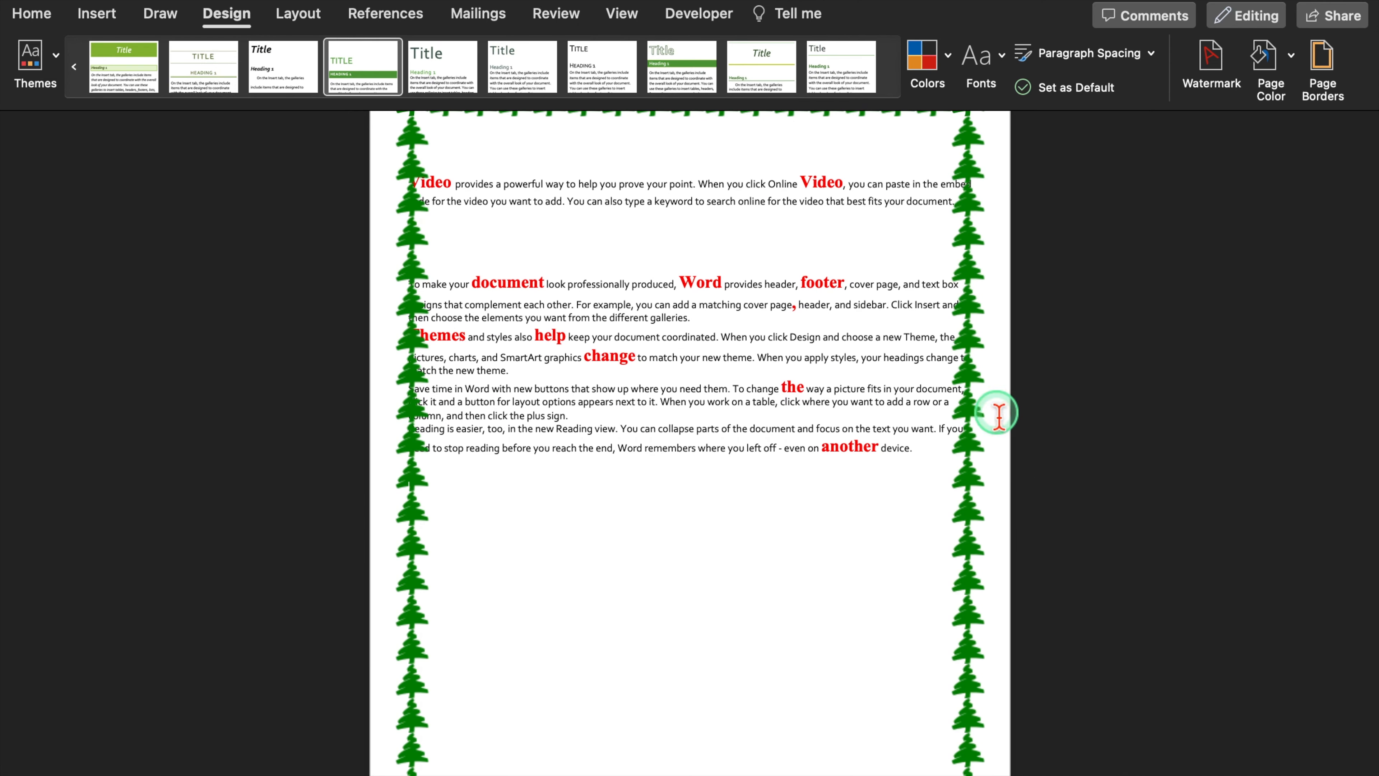
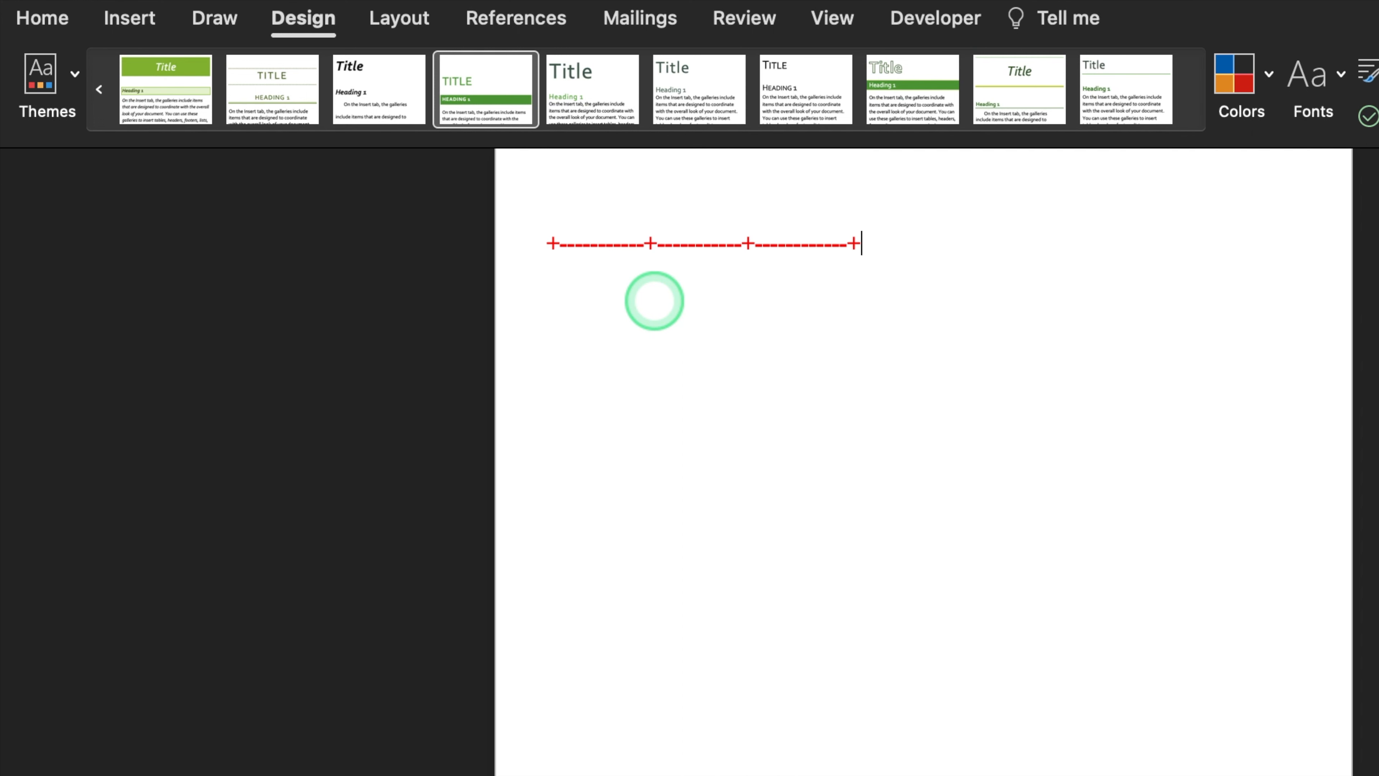
Convert the line of plus signs and dashes into a one-row, three-column table and delete that table.
{"action": "key", "text": "Return"}
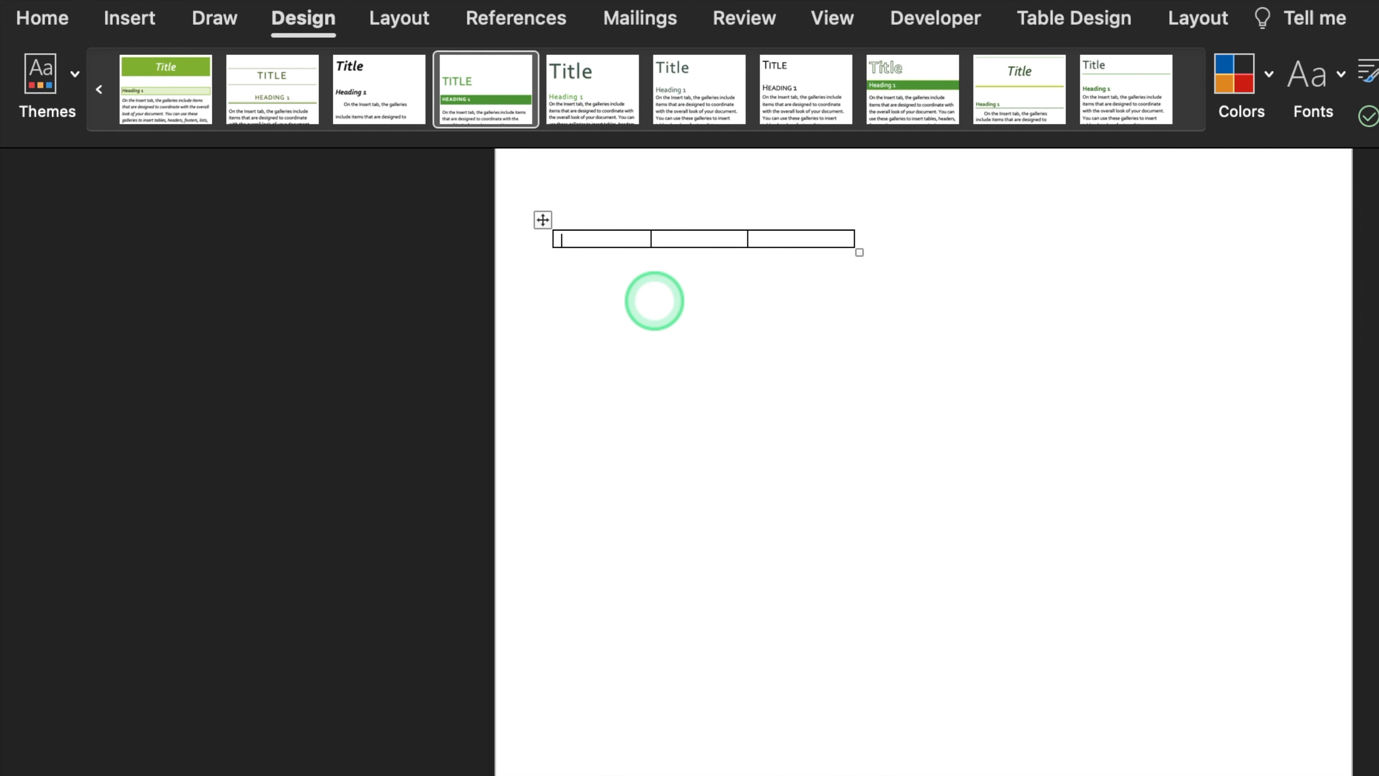
{"action": "left_click", "coordinate": [542, 220]}
{"action": "key", "text": "BackSpace"}
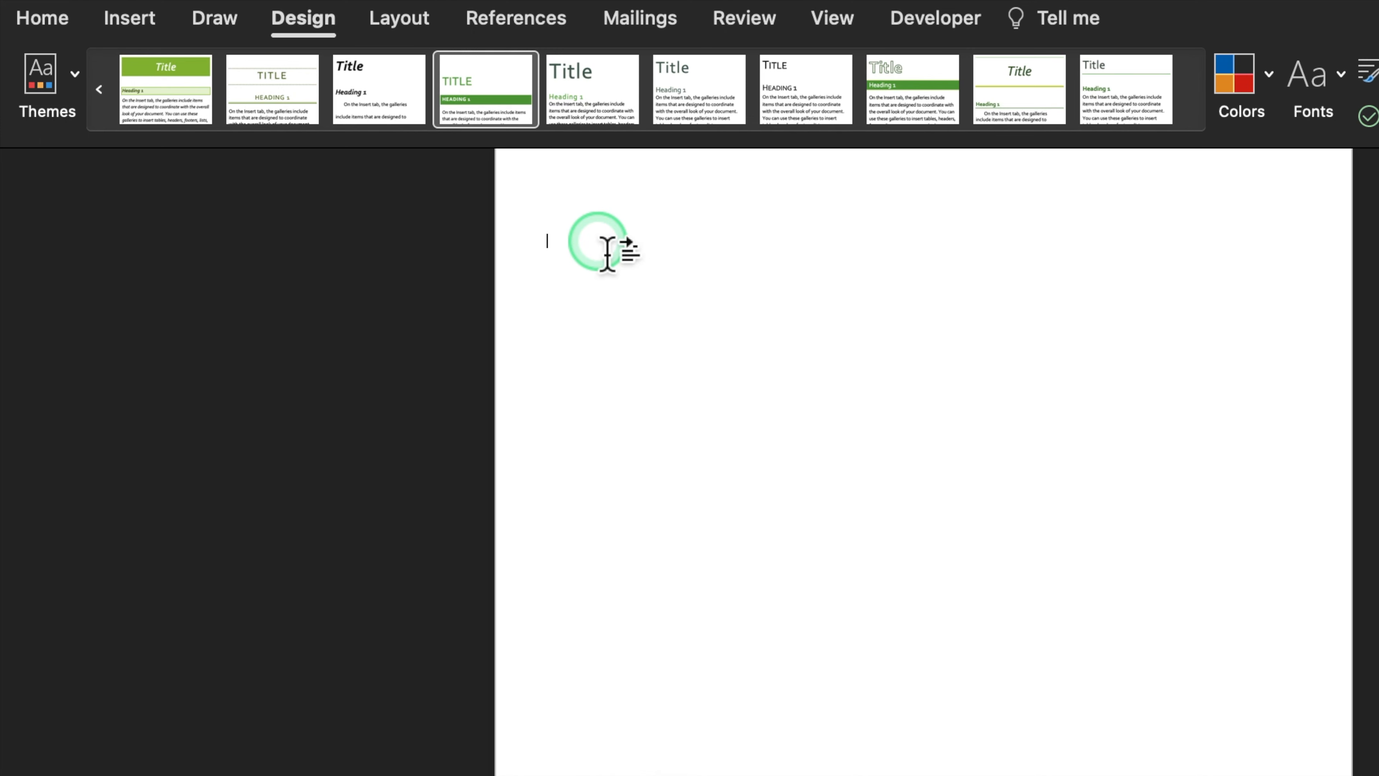
Insert a table with six columns and eight rows on the blank page.
{"action": "left_click", "coordinate": [135, 25]}
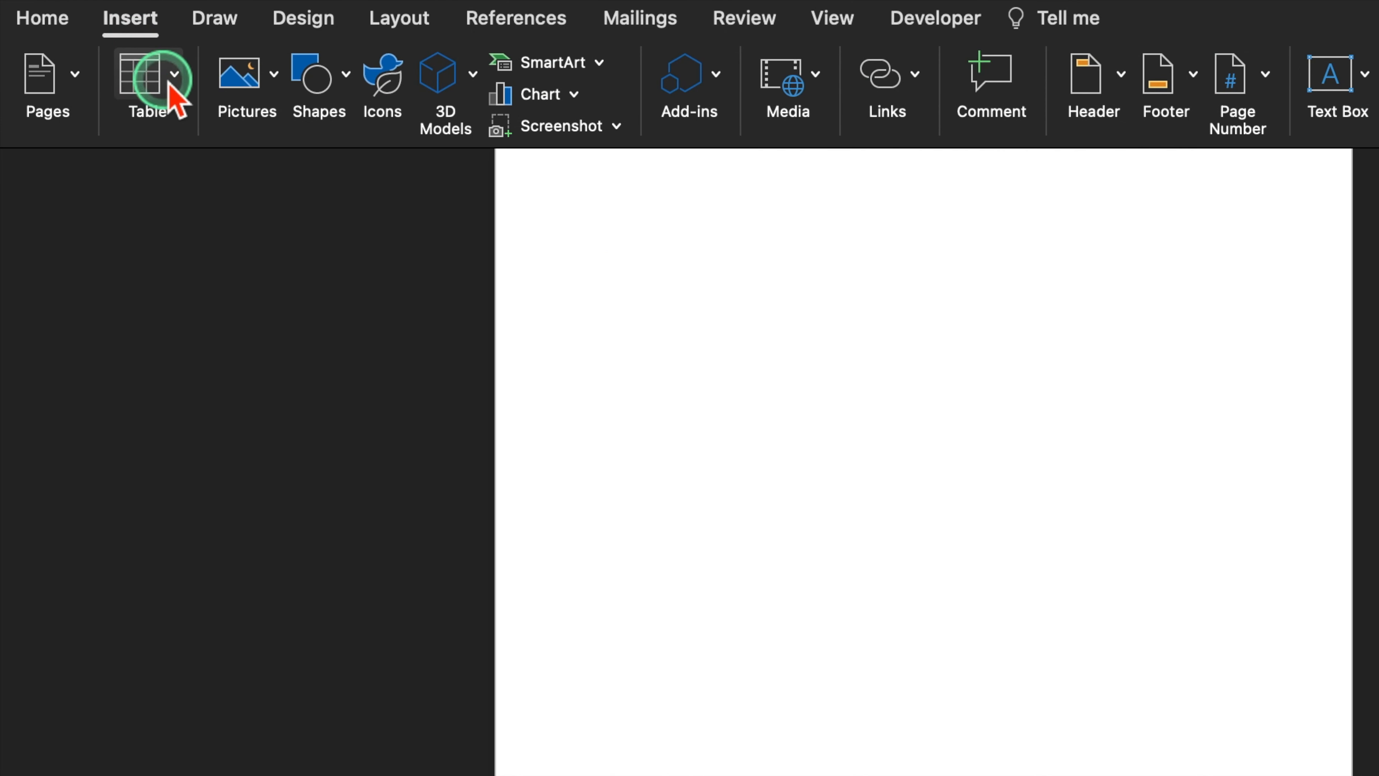
{"action": "left_click", "coordinate": [175, 75]}
{"action": "left_click_drag", "start_coordinate": [144, 144], "coordinate": [317, 381]}
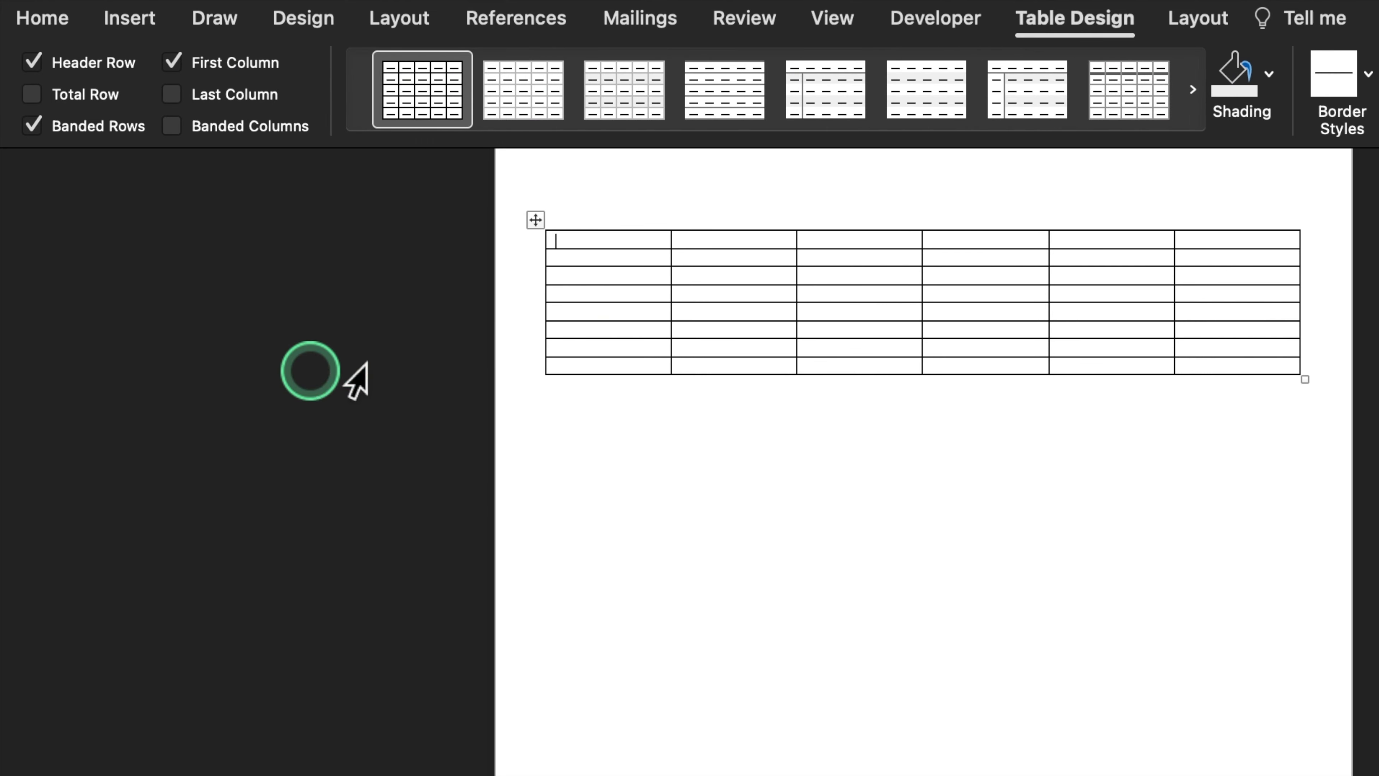
Apply the green grid table style with a dark green header row and first column to the table.
{"action": "left_click", "coordinate": [646, 336]}
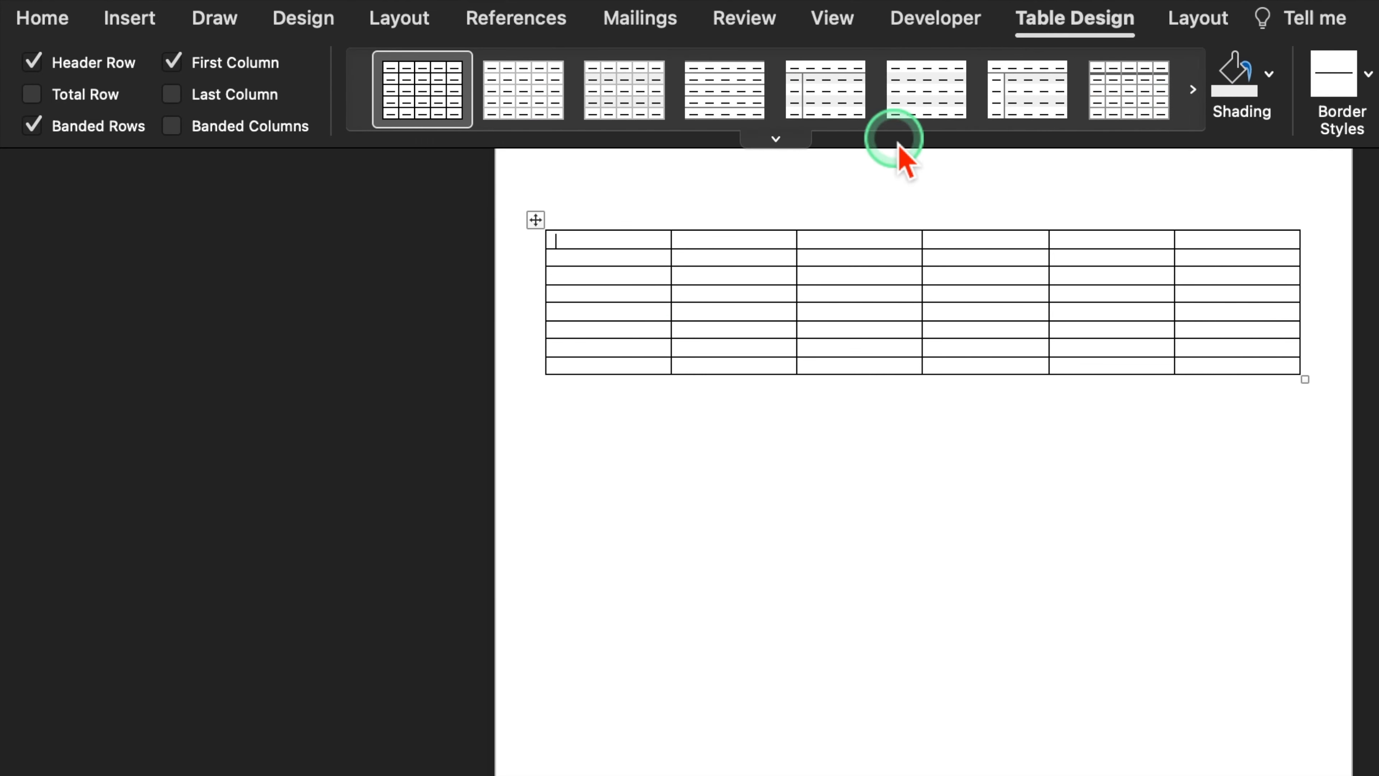
{"action": "left_click", "coordinate": [775, 139]}
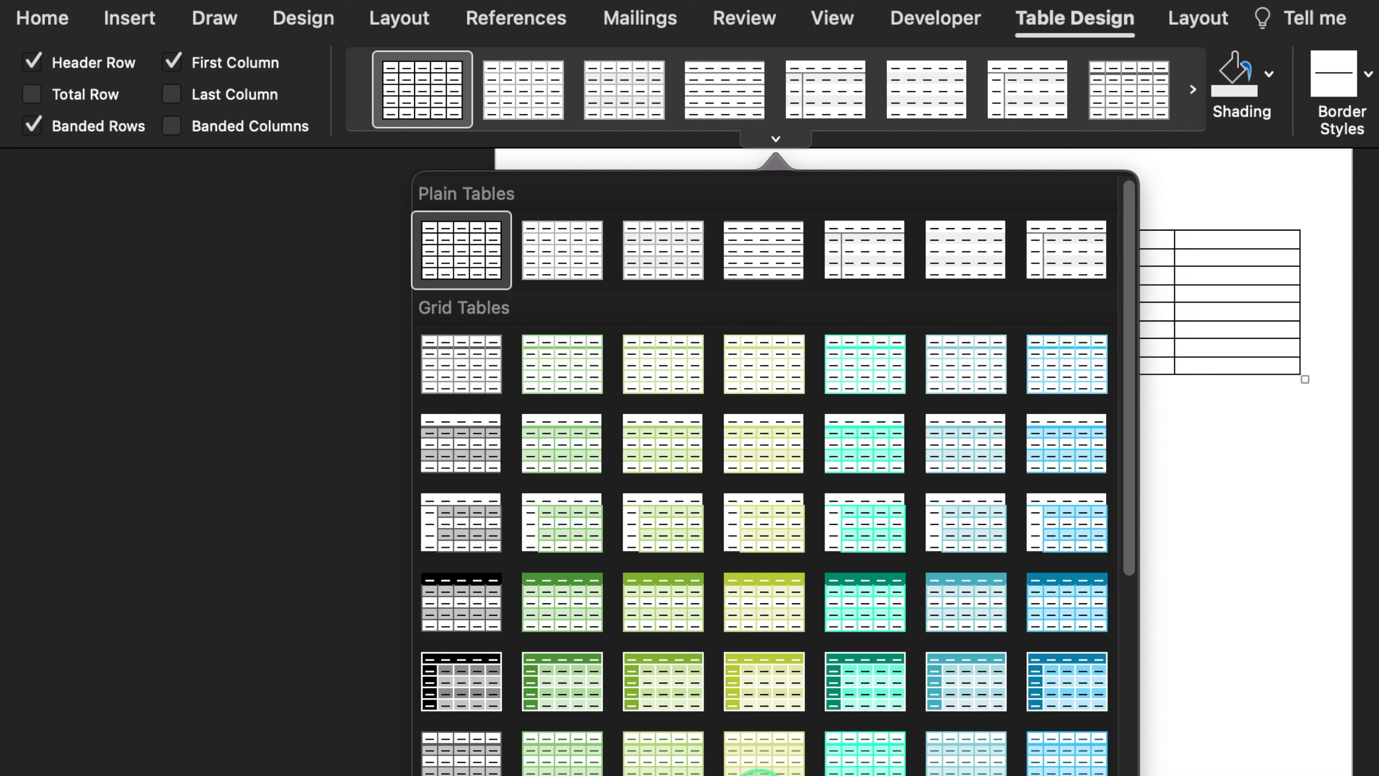
{"action": "left_click", "coordinate": [565, 687]}
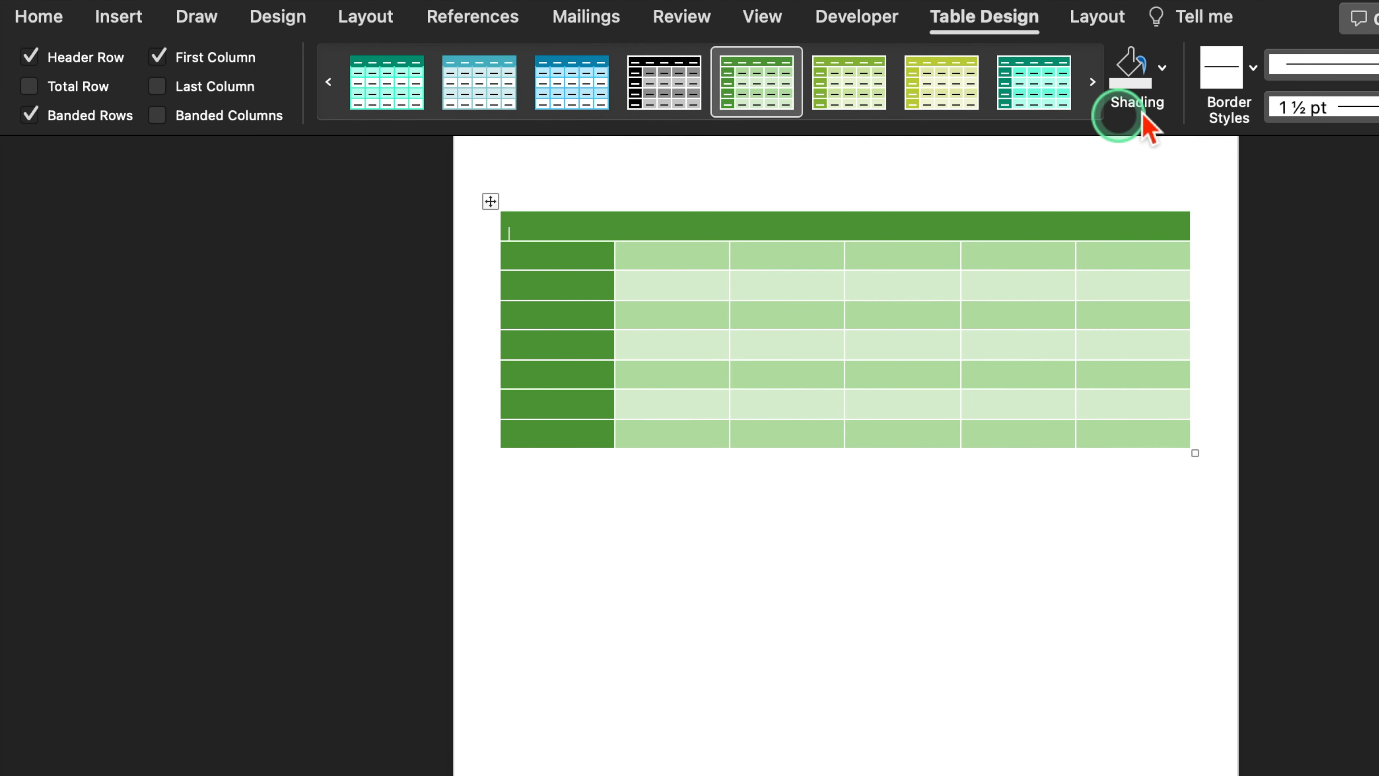
Shade the table's first header cell and then every cell of the table with the standard red color.
{"action": "left_click", "coordinate": [1163, 68]}
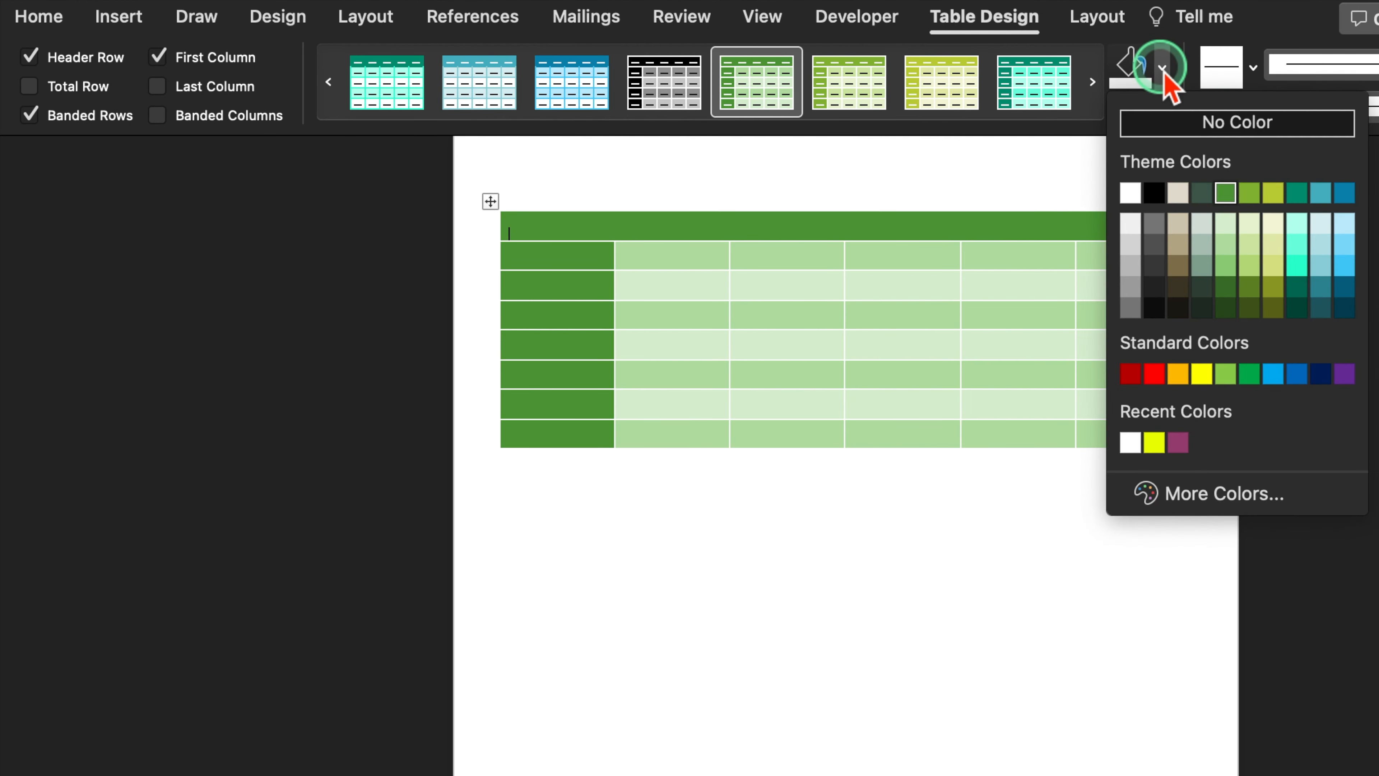
{"action": "left_click", "coordinate": [1154, 374]}
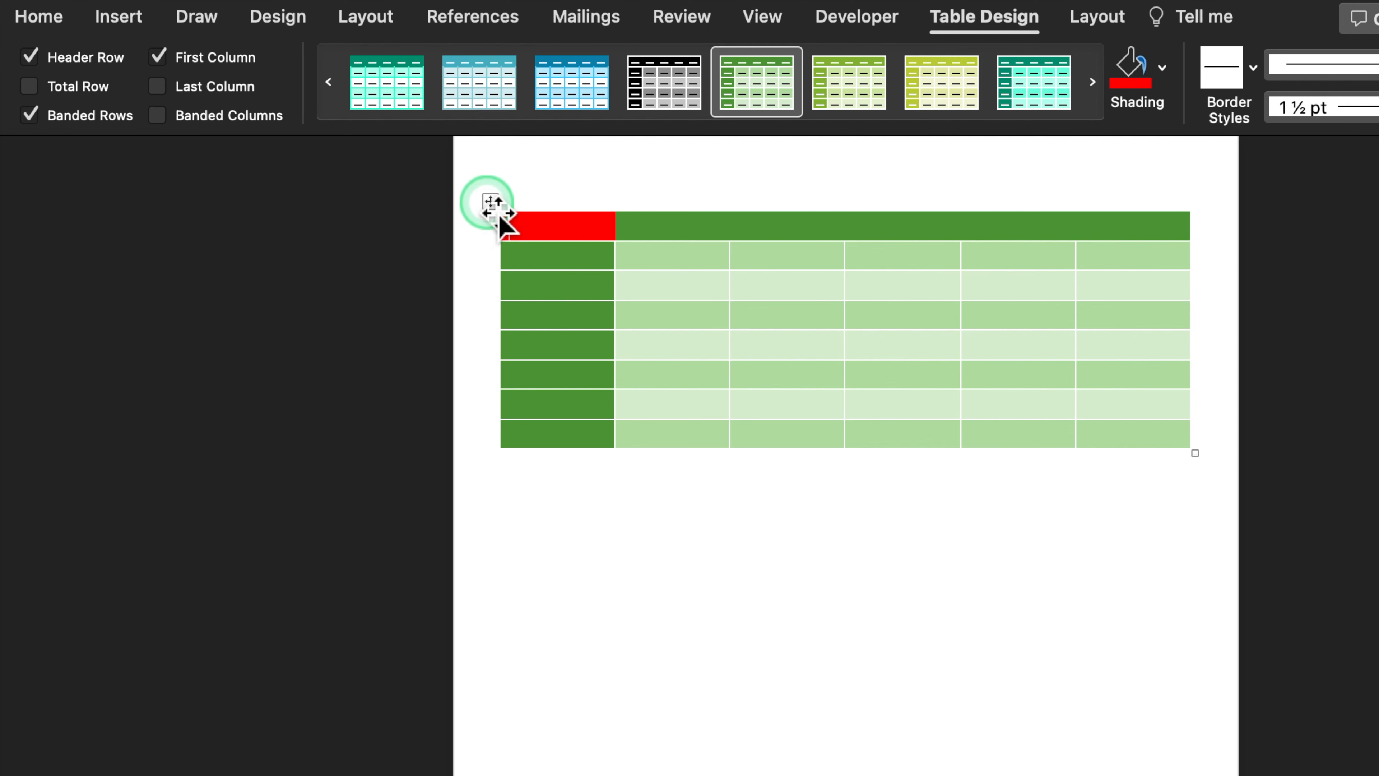
{"action": "left_click", "coordinate": [490, 201]}
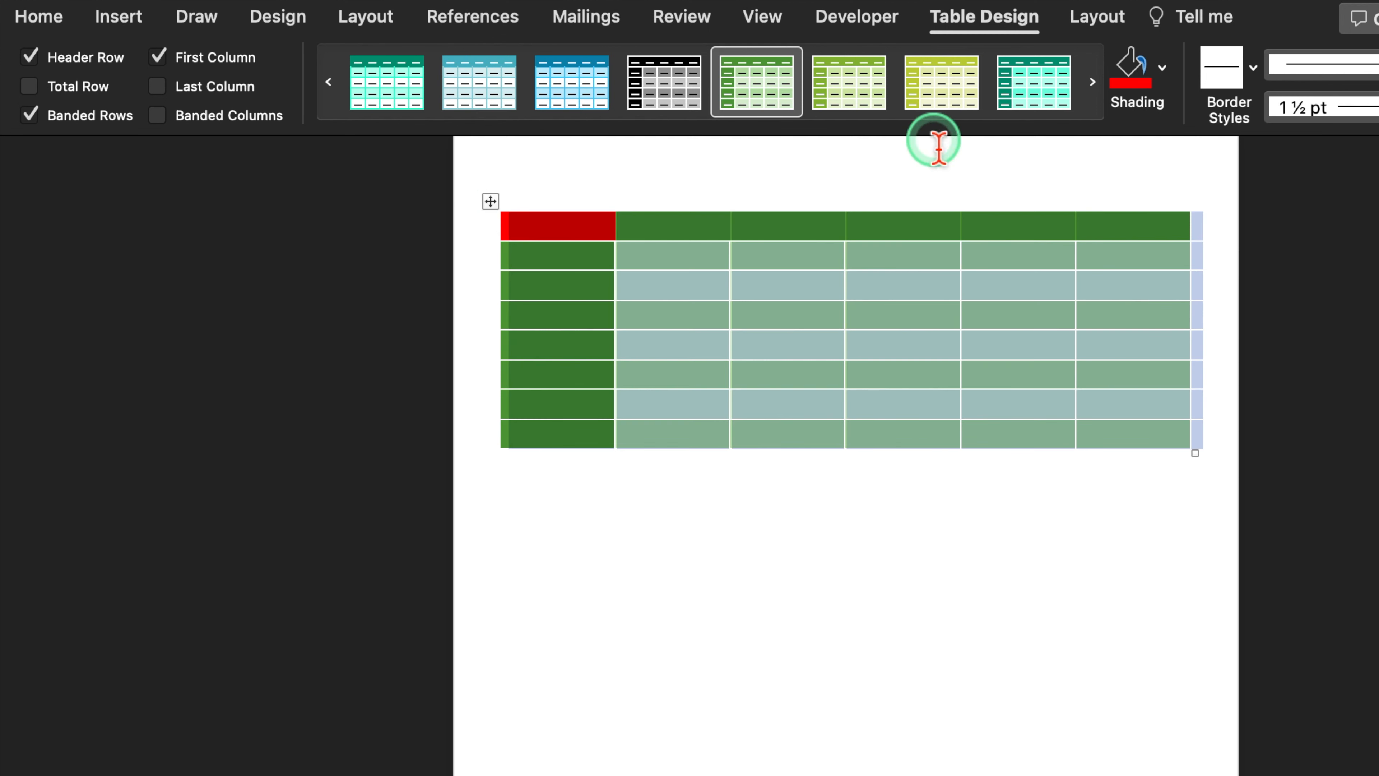
{"action": "left_click", "coordinate": [1148, 94]}
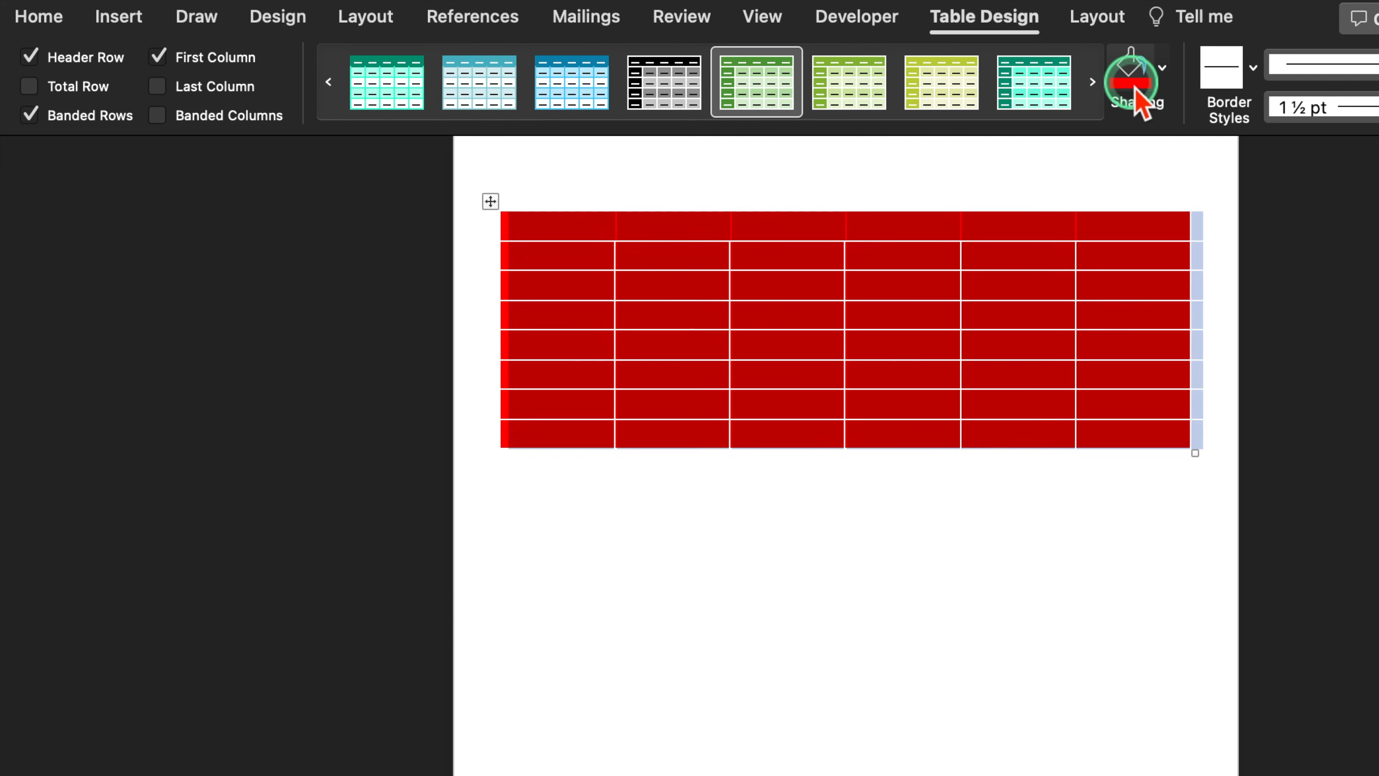
{"action": "left_click", "coordinate": [958, 533]}
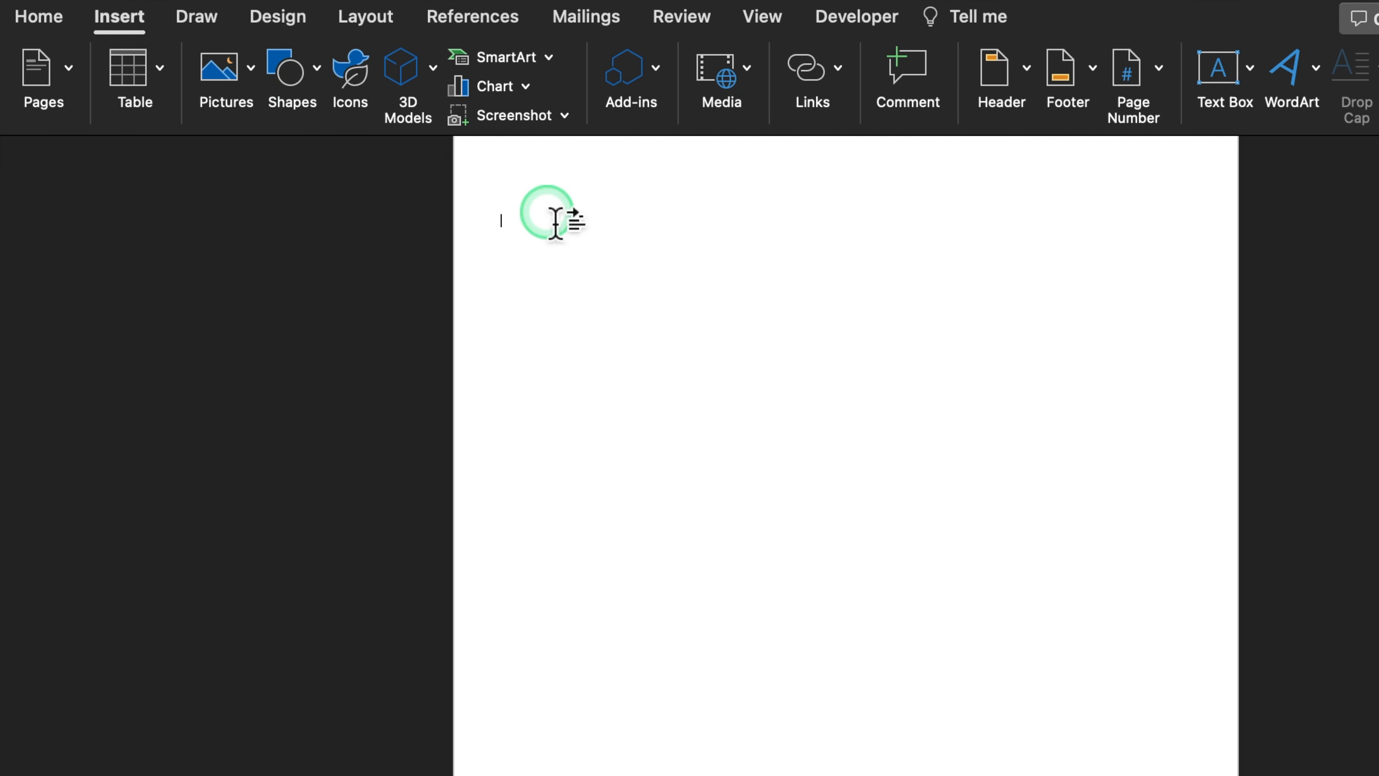
Insert a table with nine columns and eight rows on the blank page, keeping the automatic initial column width.
{"action": "left_click", "coordinate": [161, 68]}
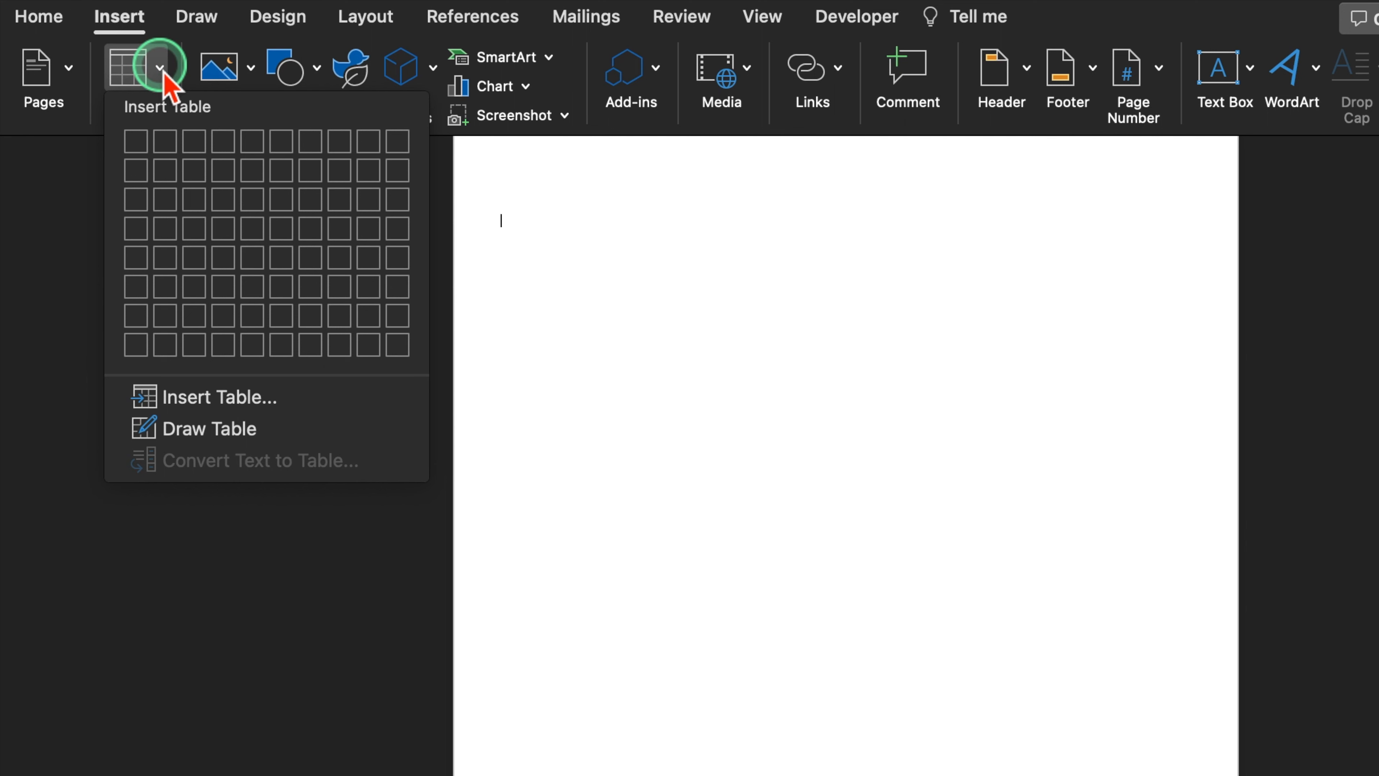
{"action": "left_click", "coordinate": [300, 403]}
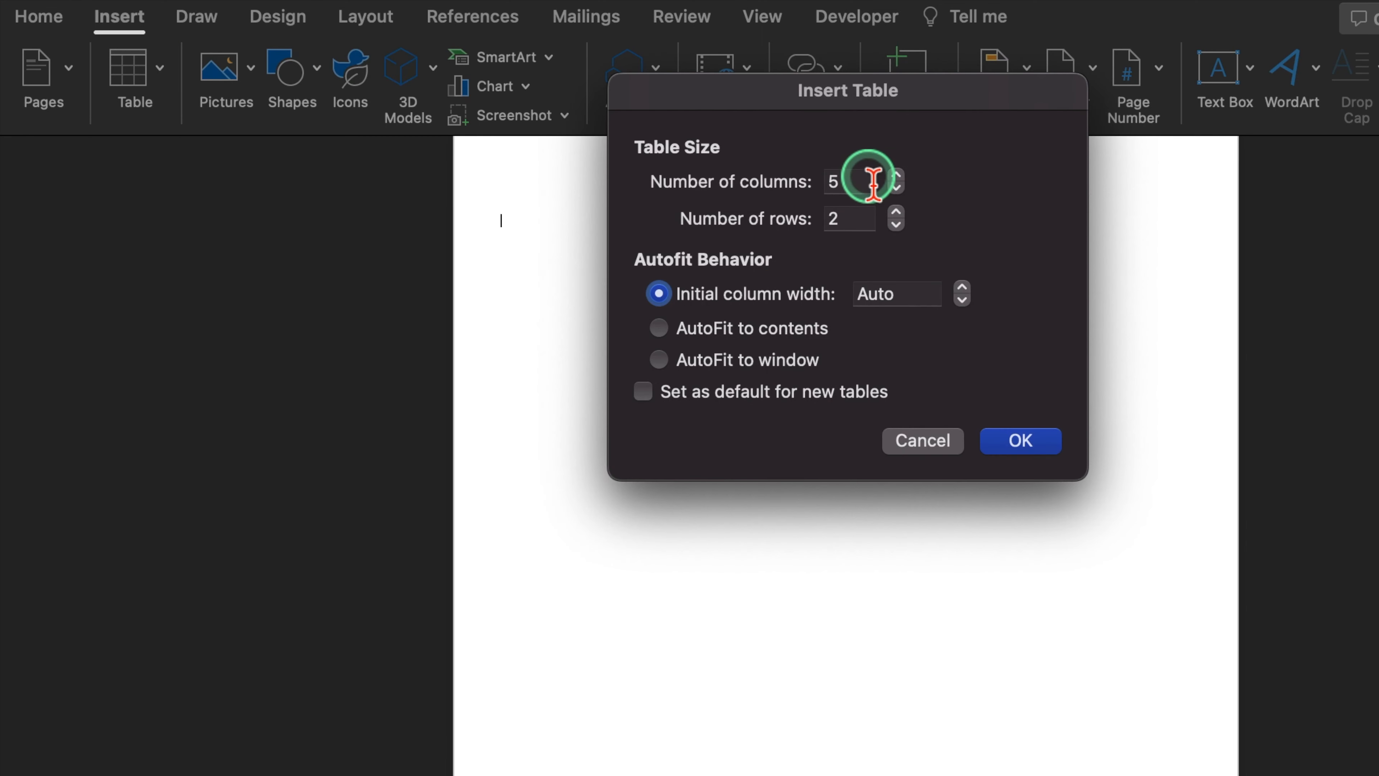
{"action": "left_click", "coordinate": [896, 175]}
{"action": "left_click", "coordinate": [896, 174]}
{"action": "left_click", "coordinate": [895, 175]}
{"action": "left_click", "coordinate": [896, 174]}
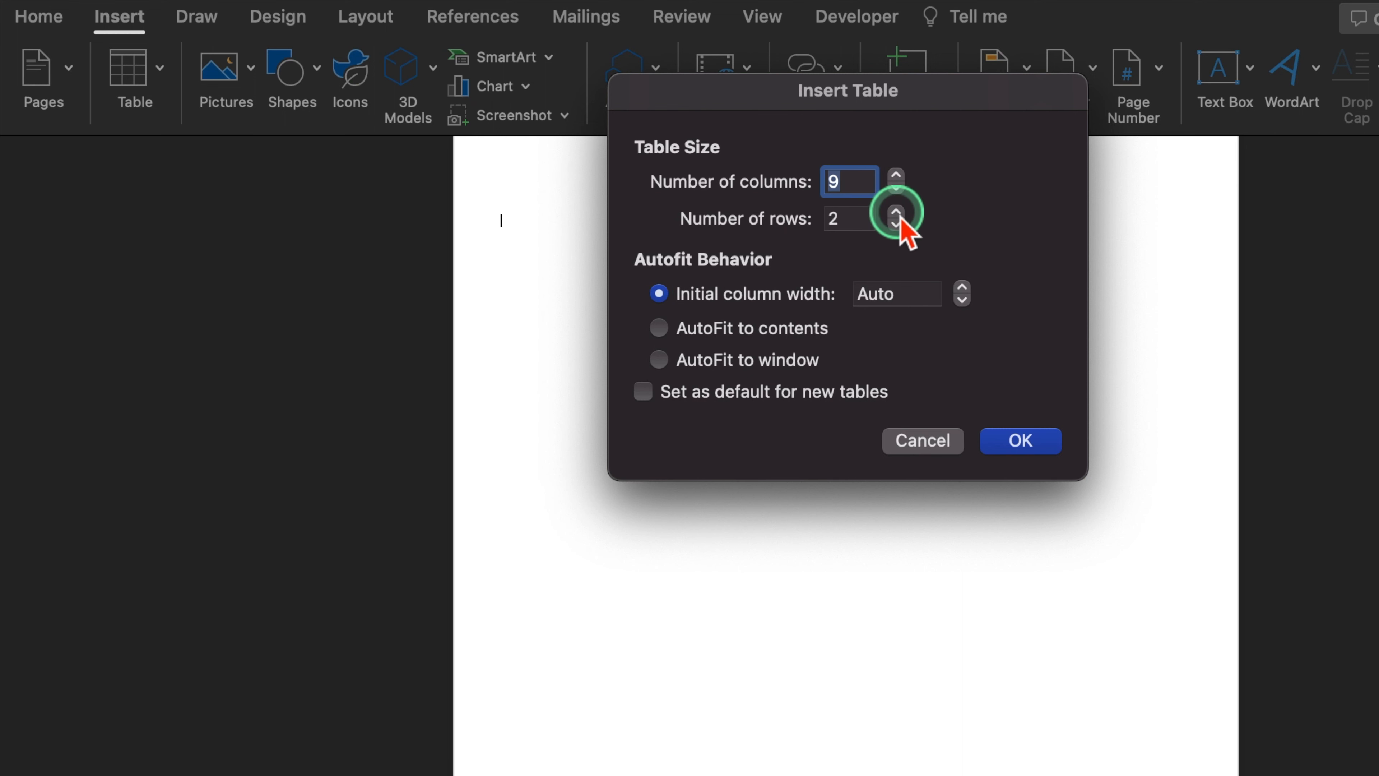
{"action": "left_click", "coordinate": [896, 212]}
{"action": "left_click", "coordinate": [896, 212]}
{"action": "left_click", "coordinate": [896, 212]}
{"action": "left_click", "coordinate": [895, 212]}
{"action": "left_click", "coordinate": [896, 212]}
{"action": "left_click", "coordinate": [896, 212]}
{"action": "left_click", "coordinate": [1021, 441]}
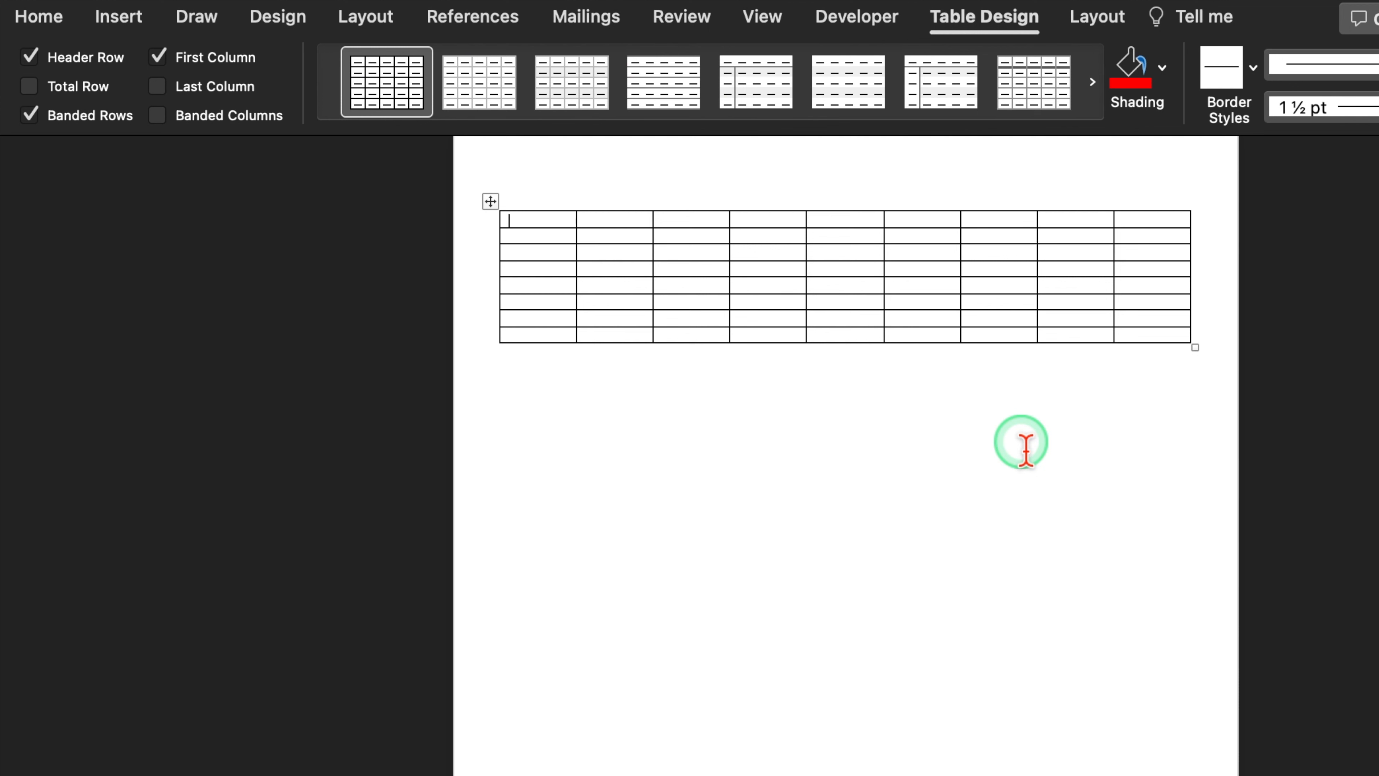
Fill the first six cells of the table's first row with 01, 22, 33, 44, 55 and 66.
{"action": "type", "text": "01"}
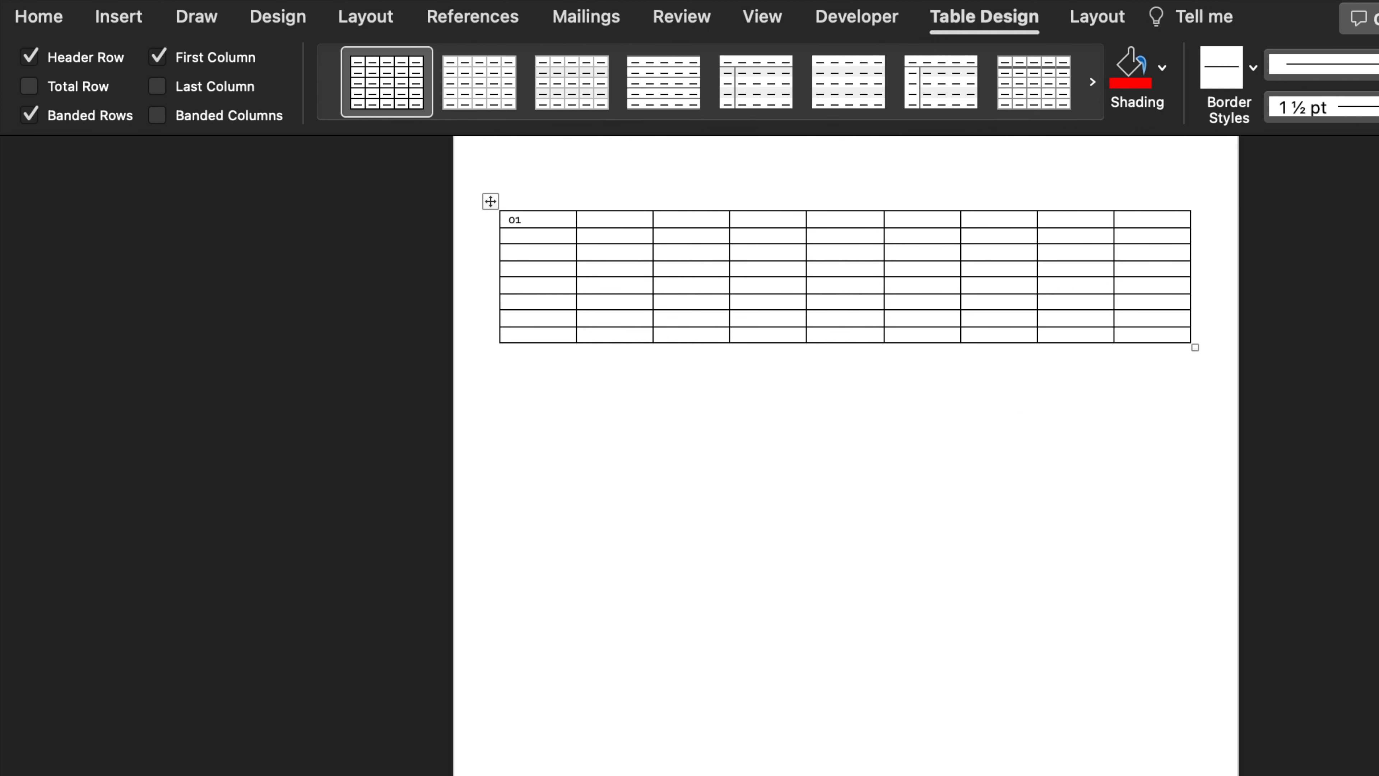
{"action": "left_click_drag", "start_coordinate": [1303, 775], "coordinate": [1347, 775]}
{"action": "left_click", "coordinate": [492, 231]}
{"action": "type", "text": "22"}
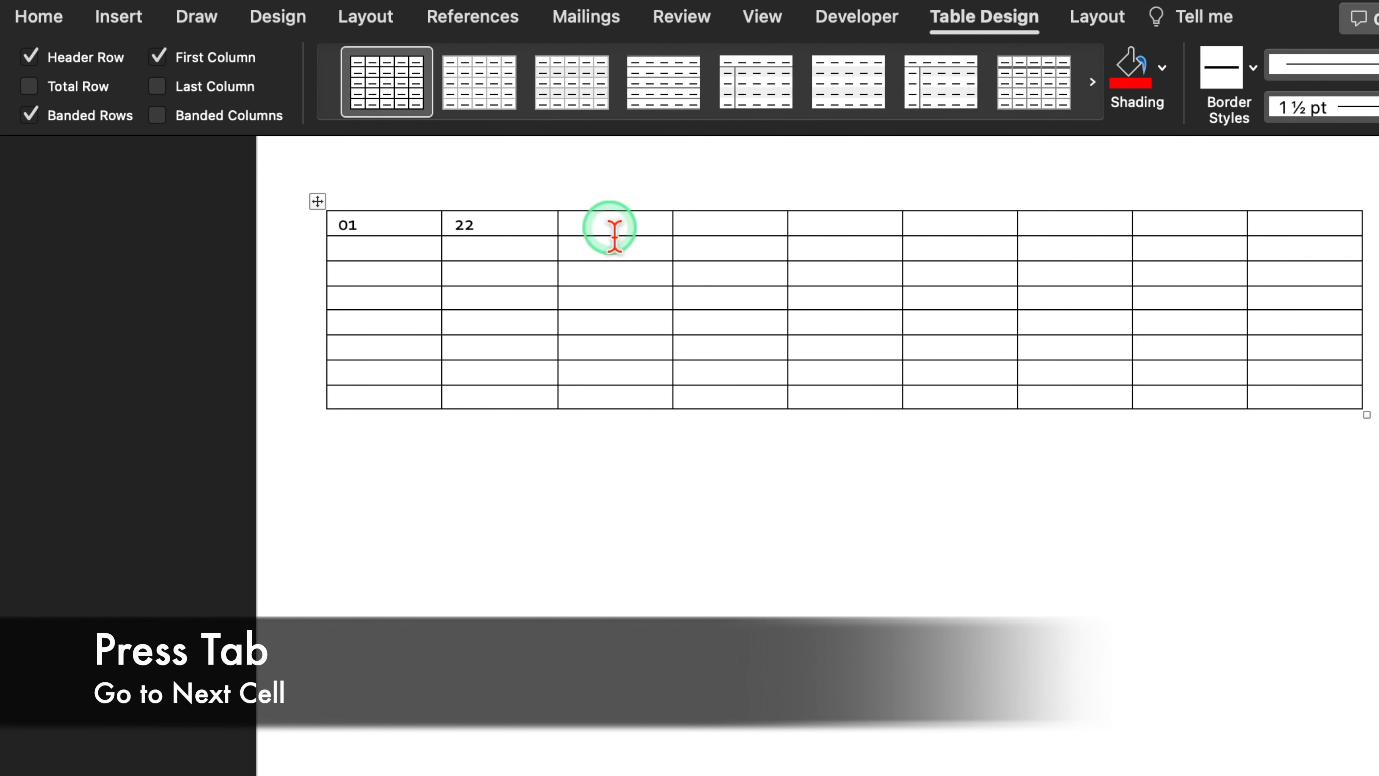
{"action": "key", "text": "Tab"}
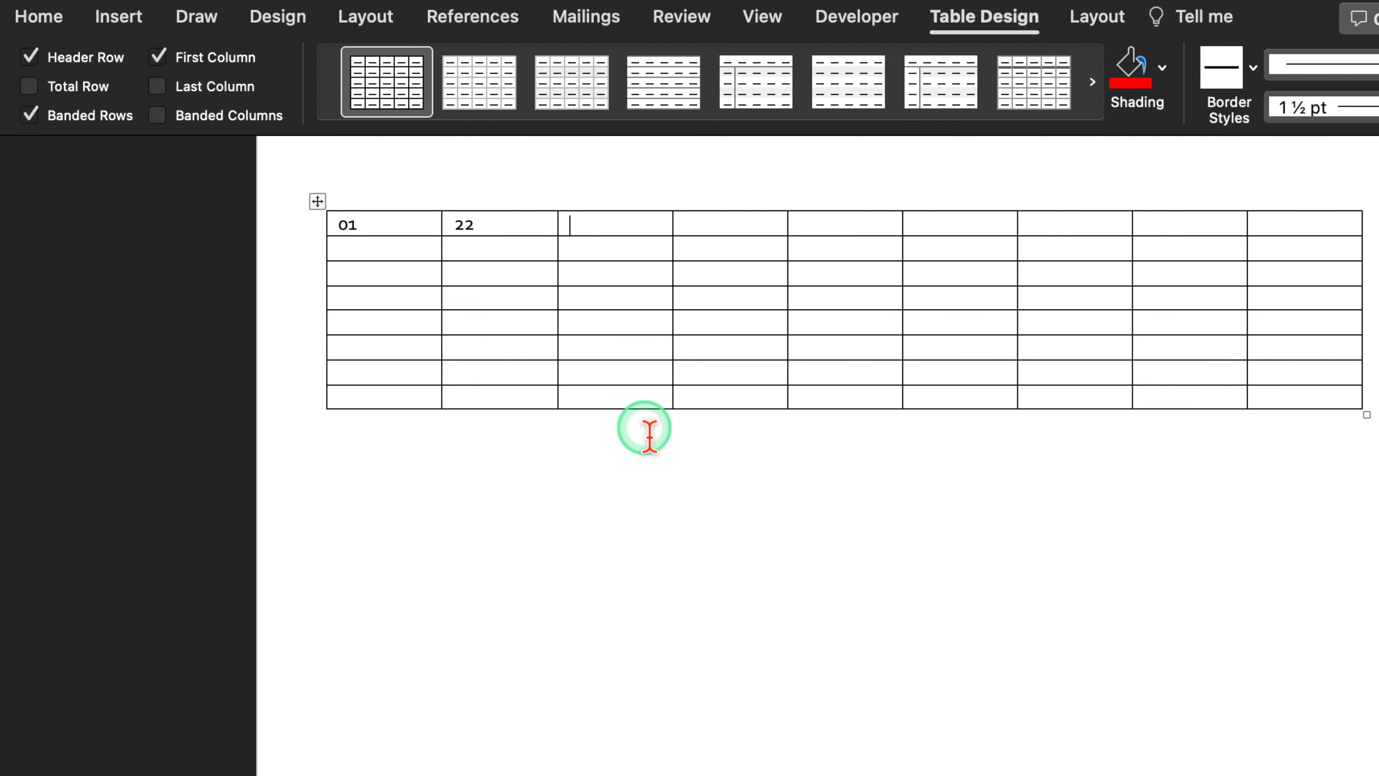
{"action": "type", "text": "33 "}
{"action": "type", "text": "44"}
{"action": "key", "text": "Tab"}
{"action": "type", "text": "55 "}
{"action": "type", "text": "66"}
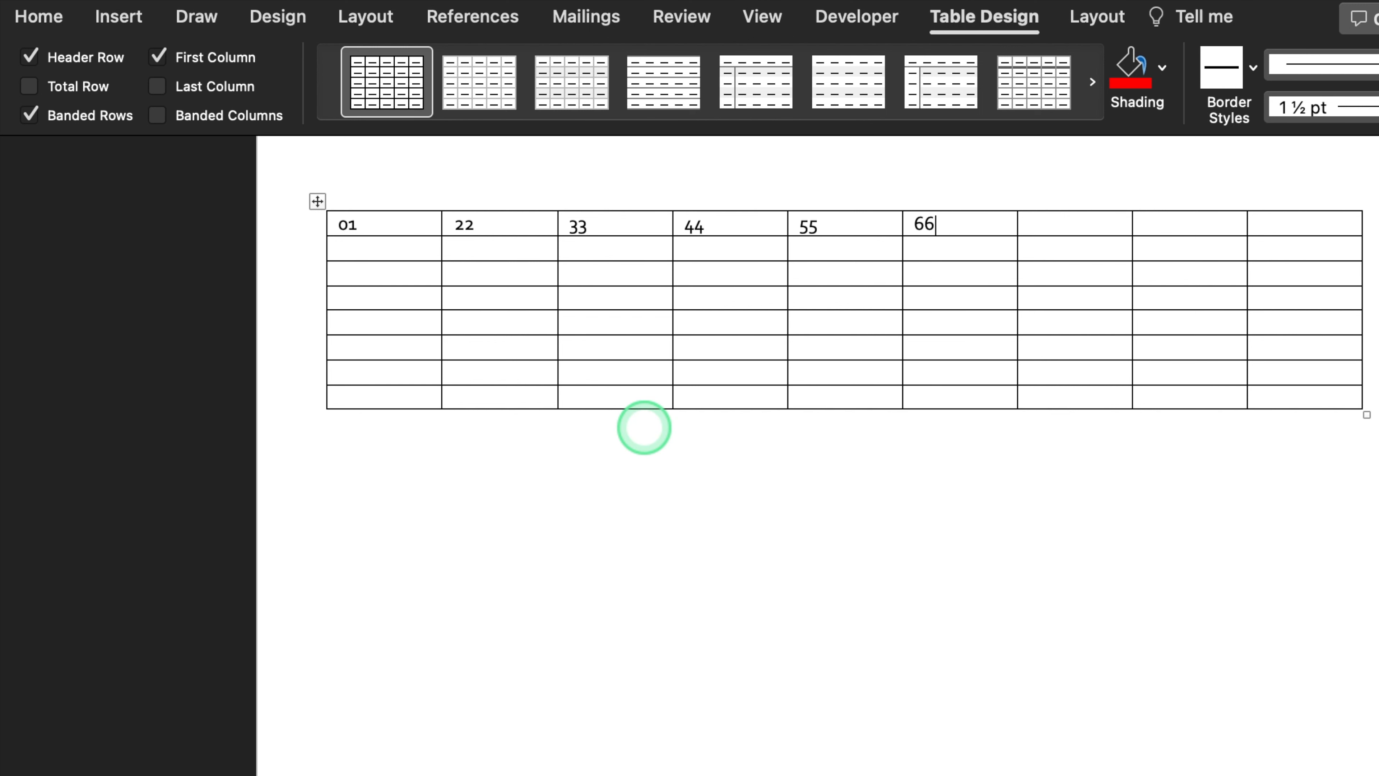
Enter 77 in each of the last three cells of the table's first row.
{"action": "key", "text": "Tab"}
{"action": "type", "text": "77"}
{"action": "key", "text": "Tab"}
{"action": "type", "text": "77"}
{"action": "key", "text": "Tab"}
{"action": "type", "text": "77"}
{"action": "key", "text": "Tab"}
{"action": "left_click", "coordinate": [1316, 227]}
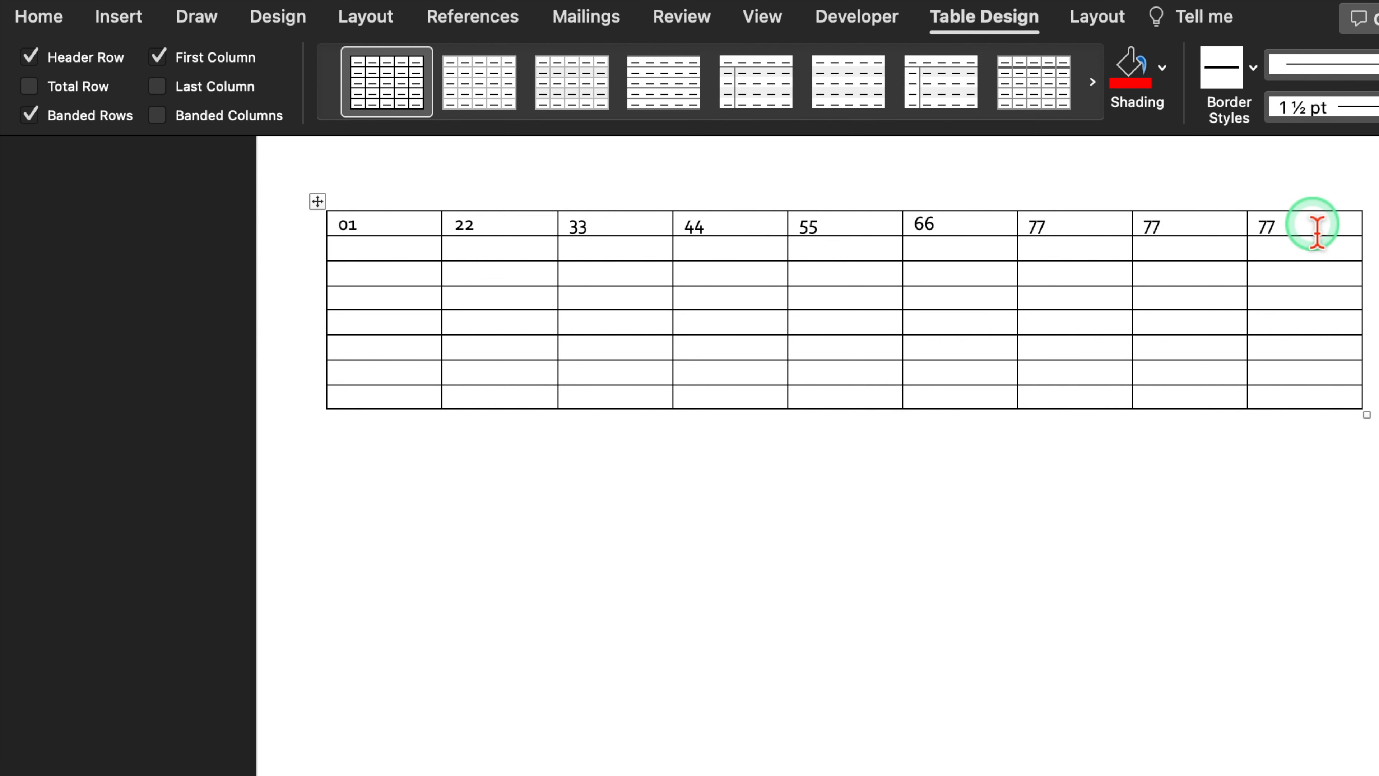
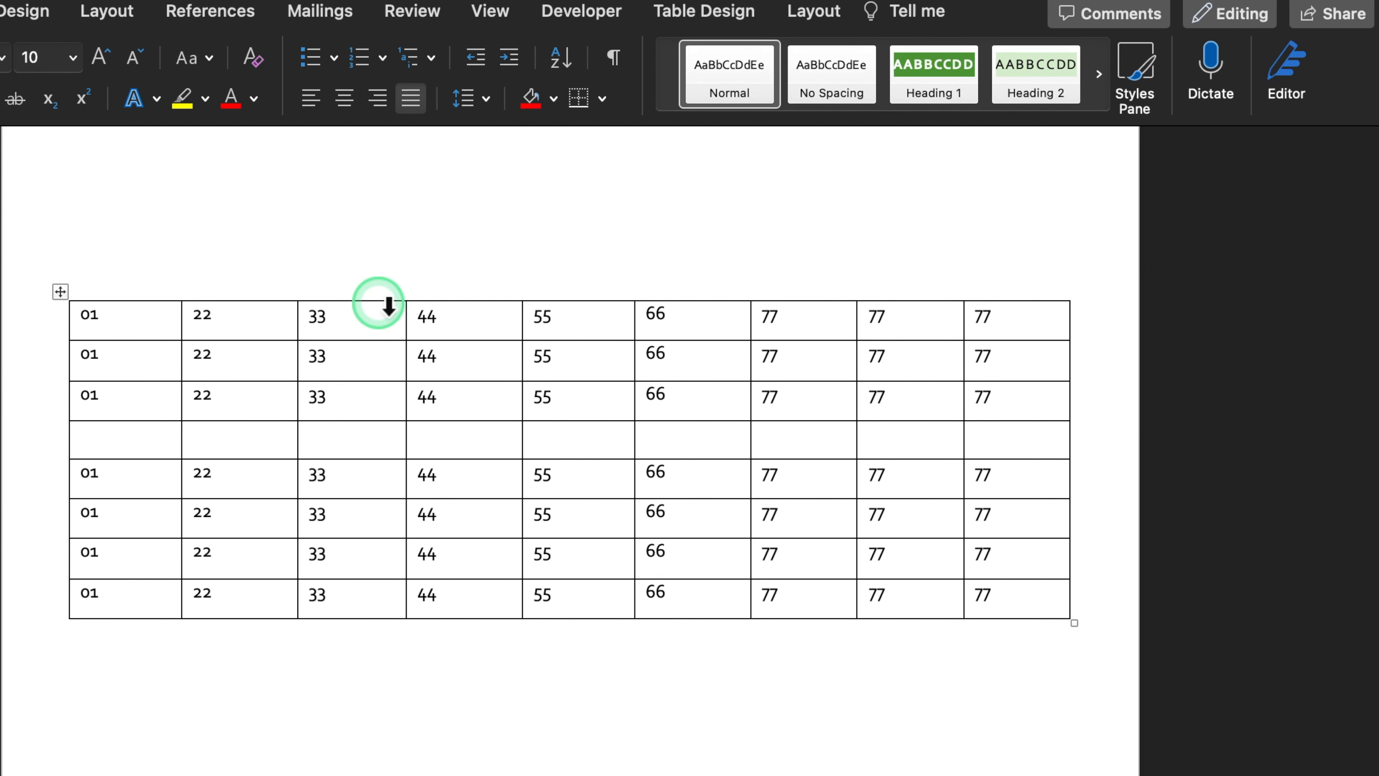
{"action": "left_click", "coordinate": [157, 321]}
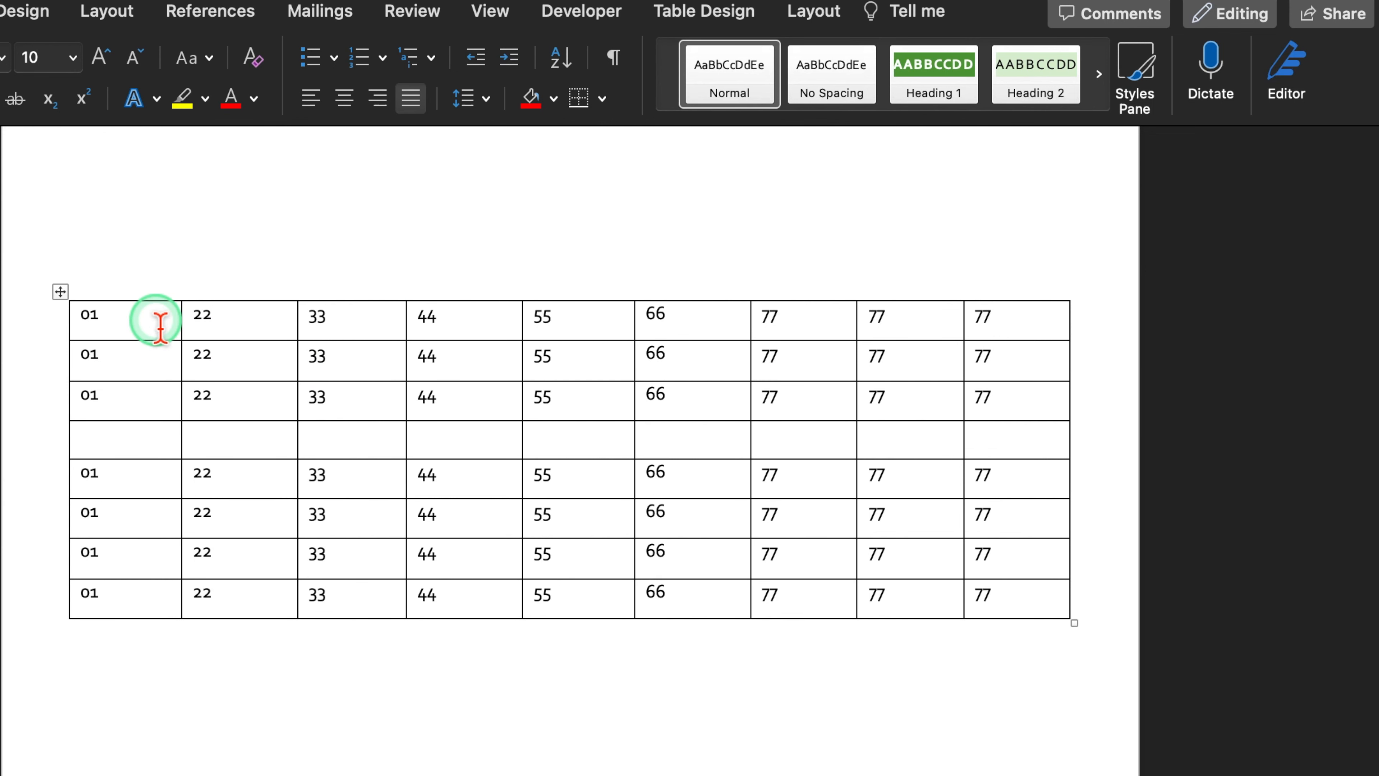
{"action": "left_click", "coordinate": [662, 72]}
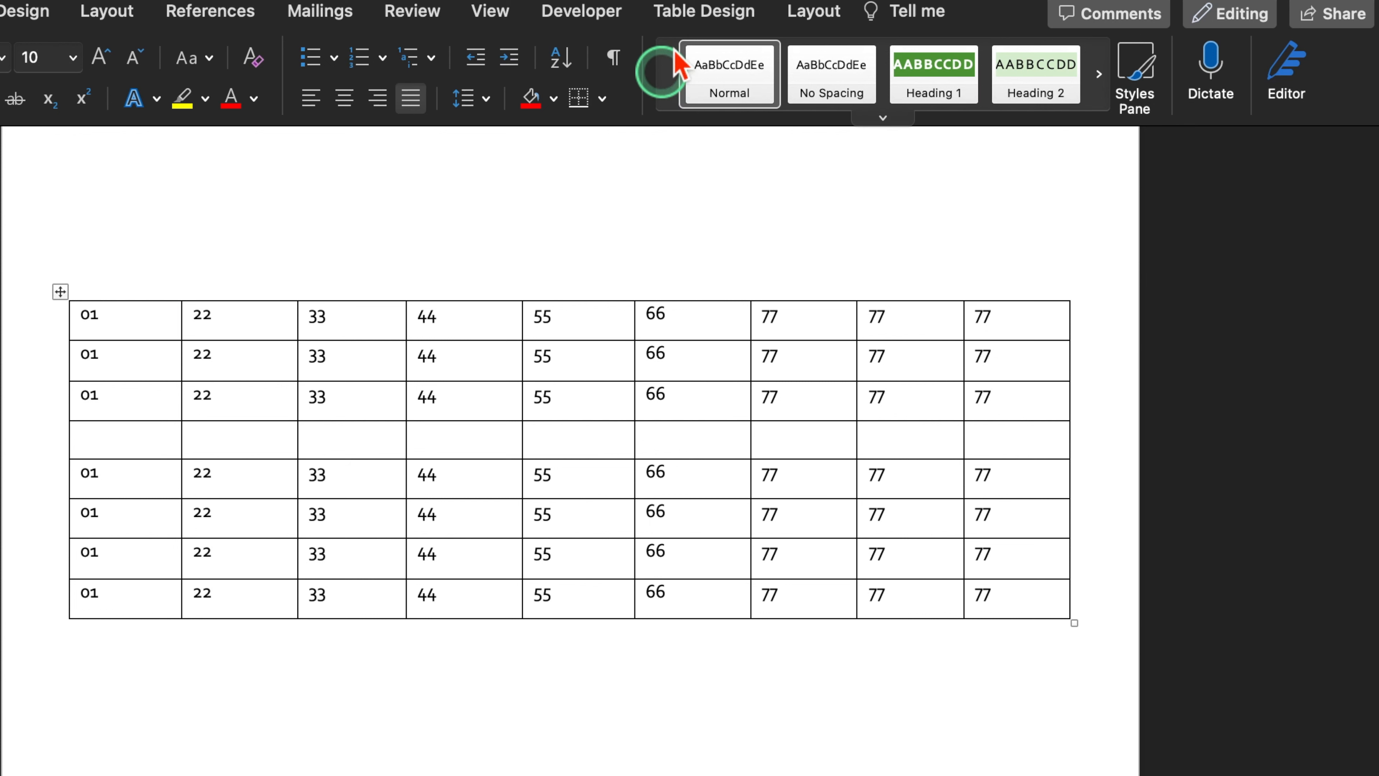
{"action": "left_click", "coordinate": [697, 15]}
{"action": "left_click", "coordinate": [530, 129]}
{"action": "left_click", "coordinate": [440, 118]}
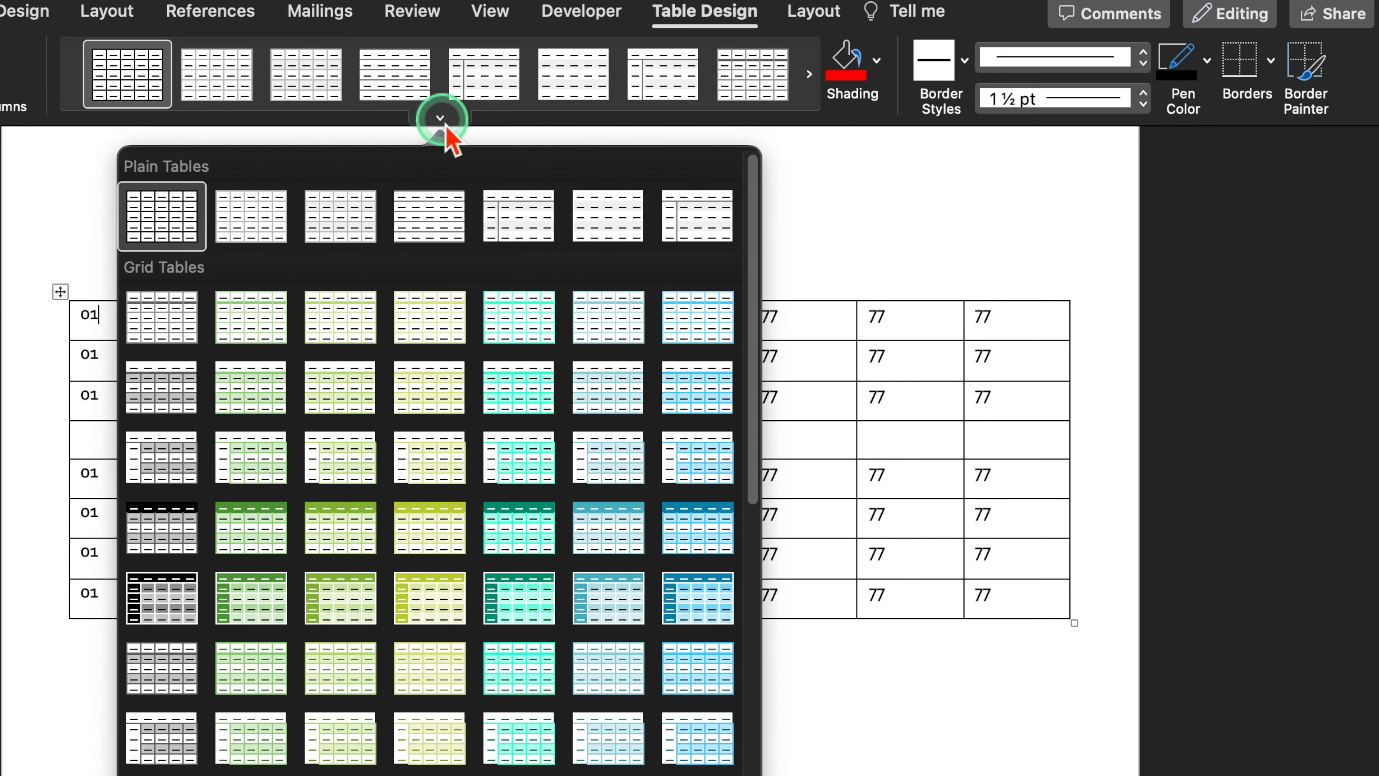
{"action": "left_click", "coordinate": [998, 445]}
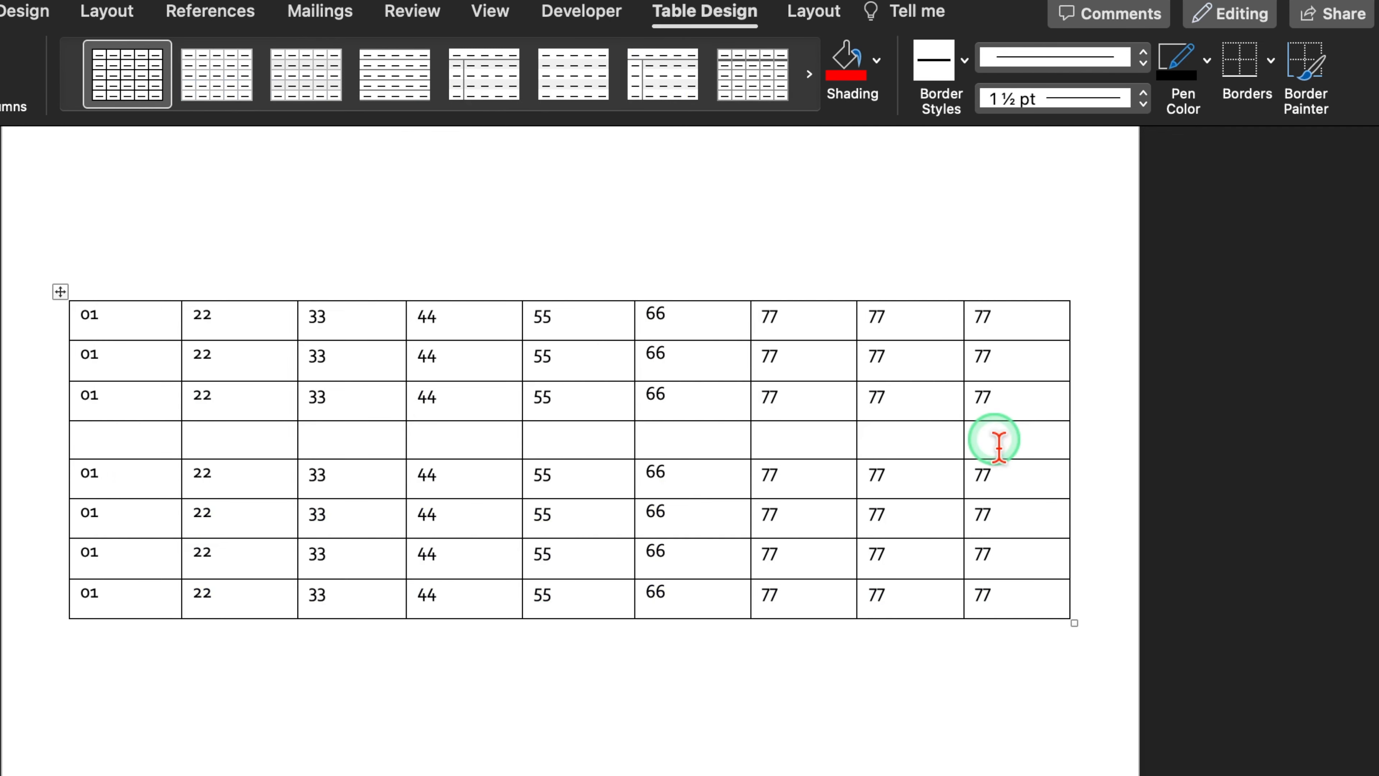
Move the empty fourth row up to become the first row of the table.
{"action": "left_click_drag", "start_coordinate": [1031, 456], "coordinate": [125, 451]}
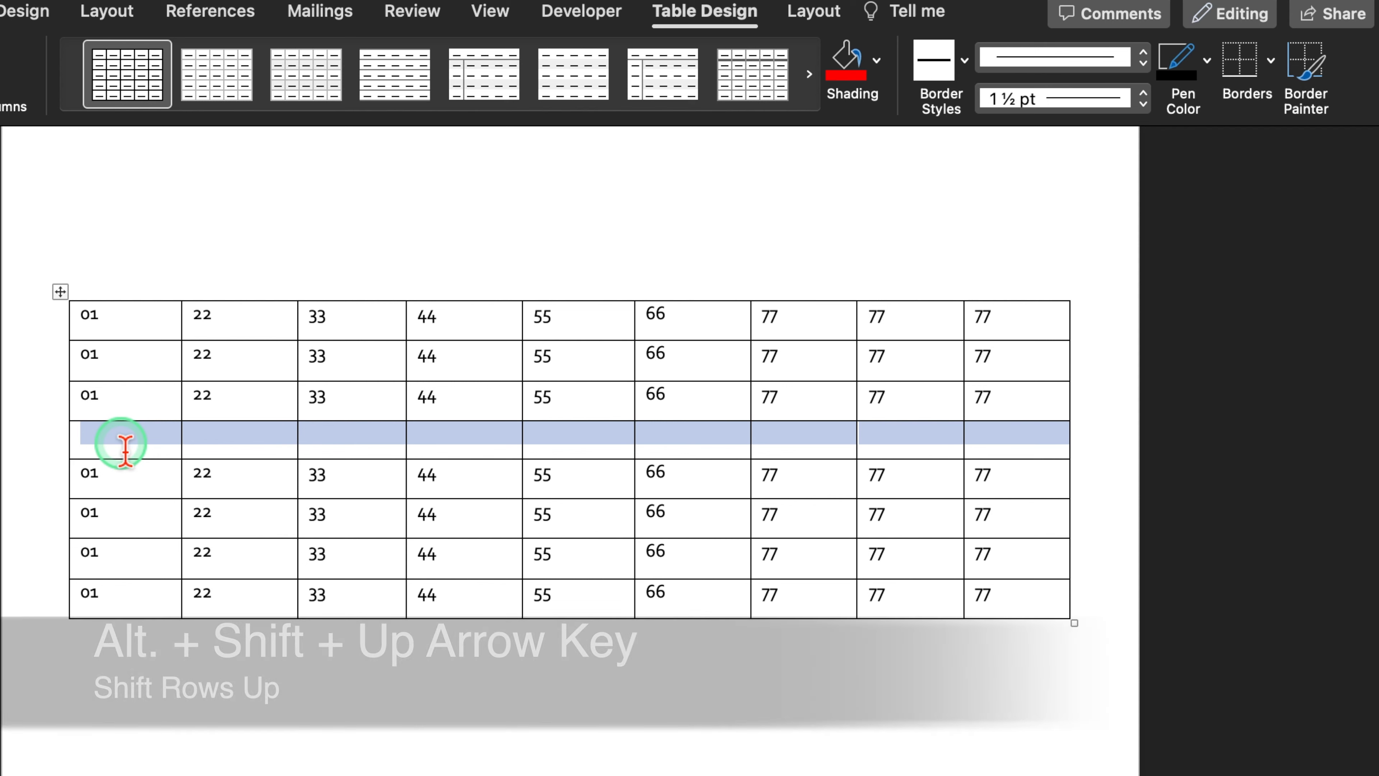
{"action": "key", "text": "alt+shift+Up"}
{"action": "key", "text": "alt+shift+Up"}
{"action": "key", "text": "alt+shift+Up"}
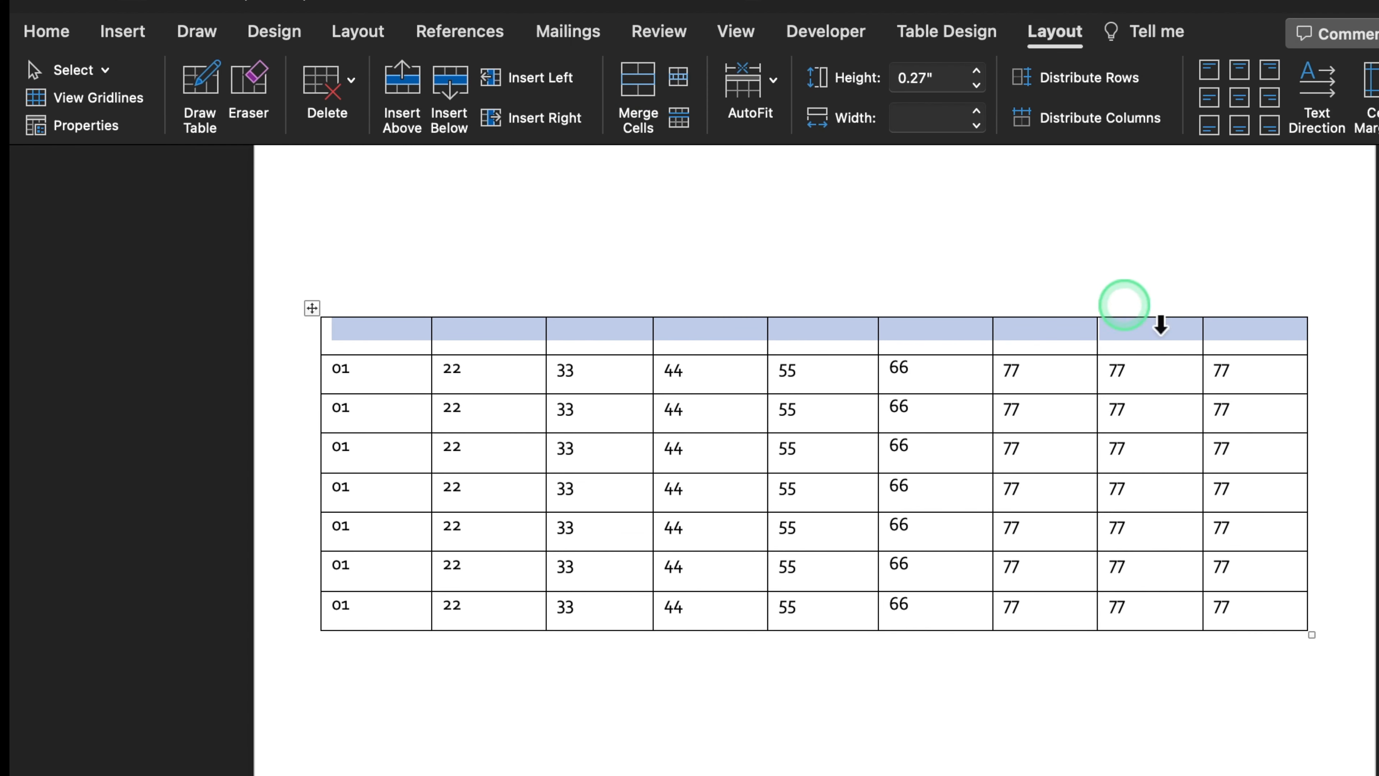
Merge all cells of the empty top row into one cell and enter the title "Office Monk" in it.
{"action": "left_click_drag", "start_coordinate": [1243, 331], "coordinate": [400, 357]}
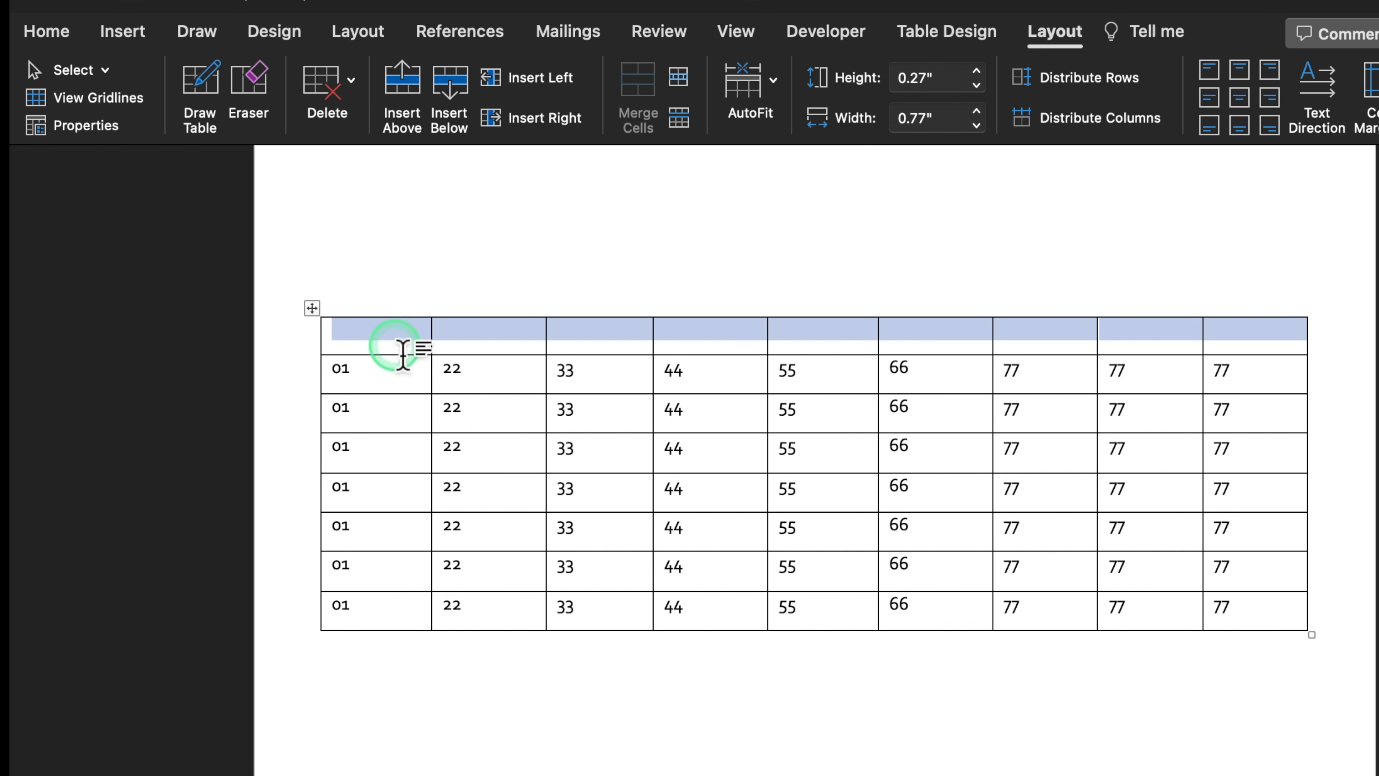
{"action": "left_click", "coordinate": [636, 84]}
{"action": "left_click", "coordinate": [676, 218]}
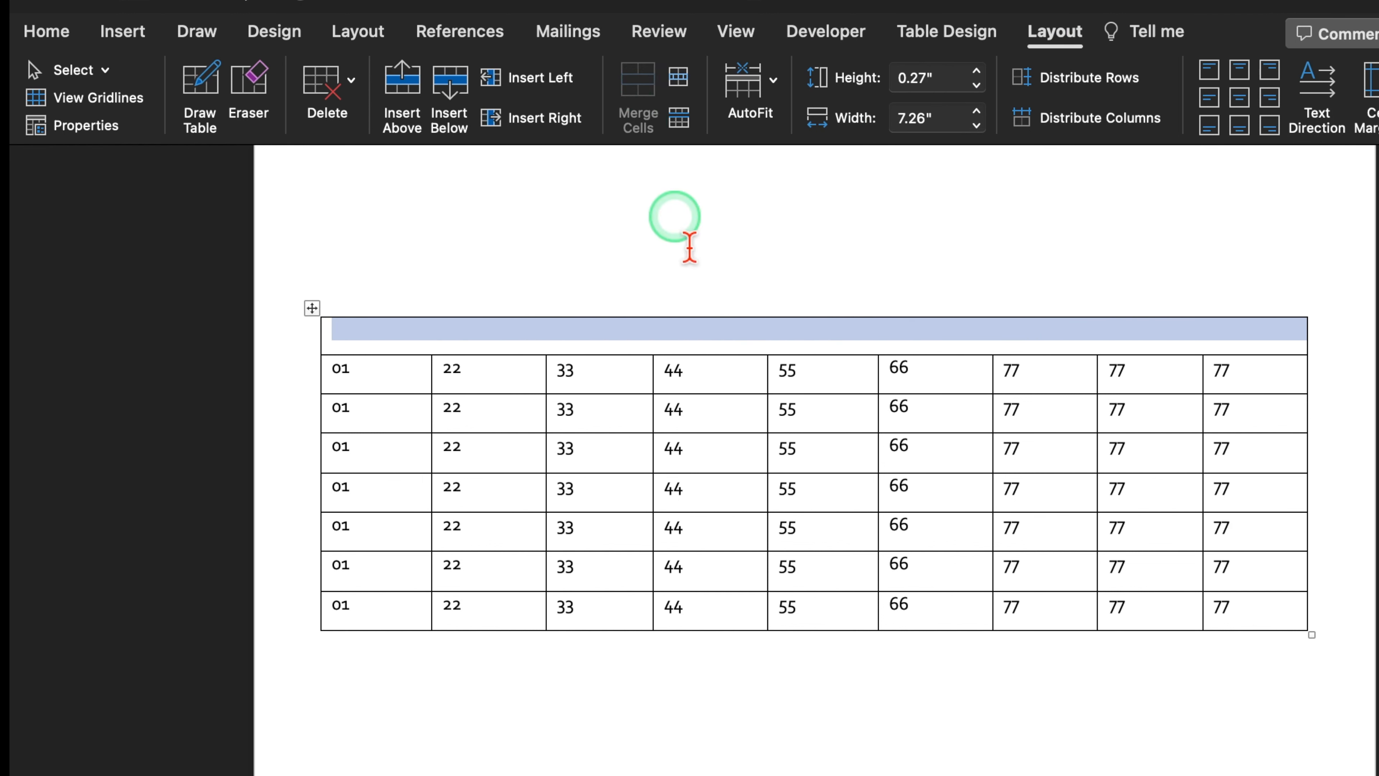
{"action": "left_click", "coordinate": [712, 345]}
{"action": "type", "text": "Office Monk"}
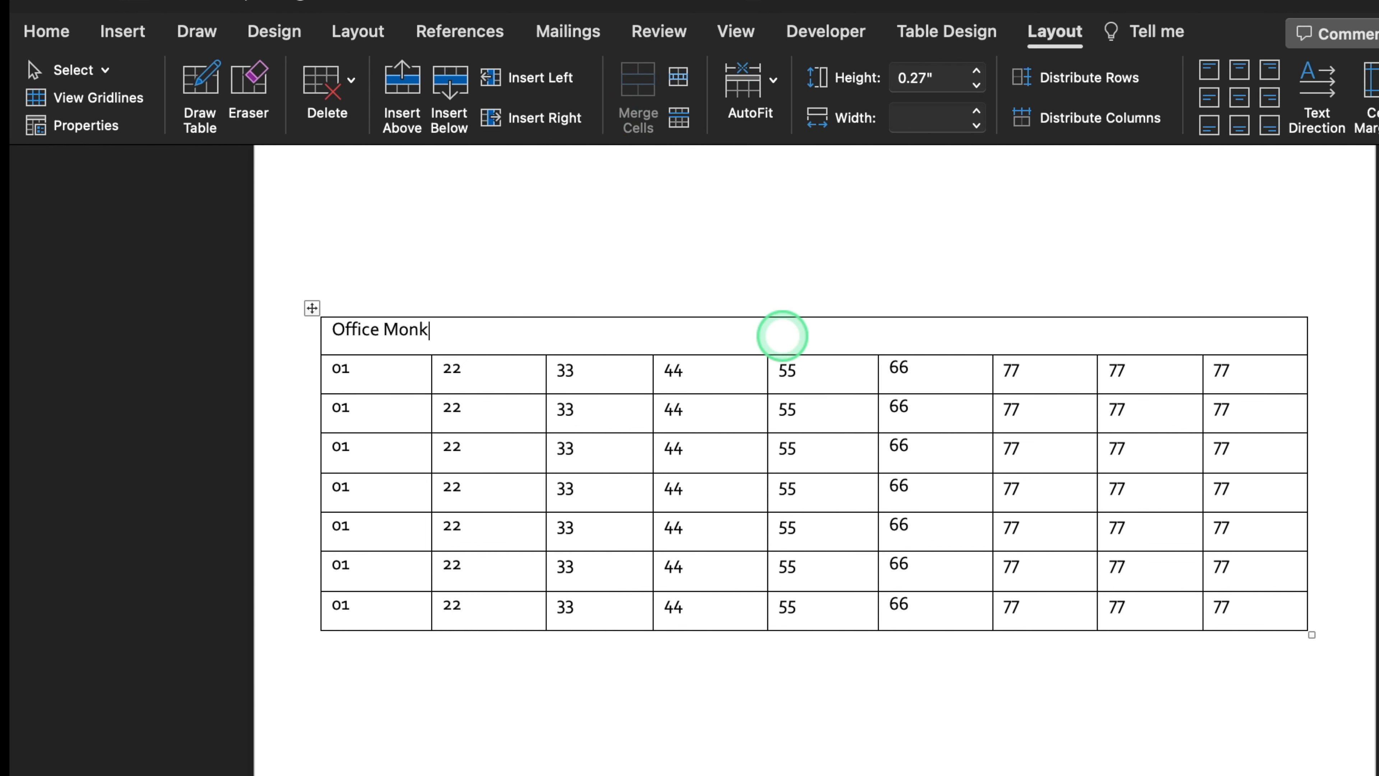
Center the "Office Monk" title horizontally in the merged top row.
{"action": "triple_click", "coordinate": [783, 390]}
{"action": "left_click_drag", "start_coordinate": [740, 337], "coordinate": [345, 354]}
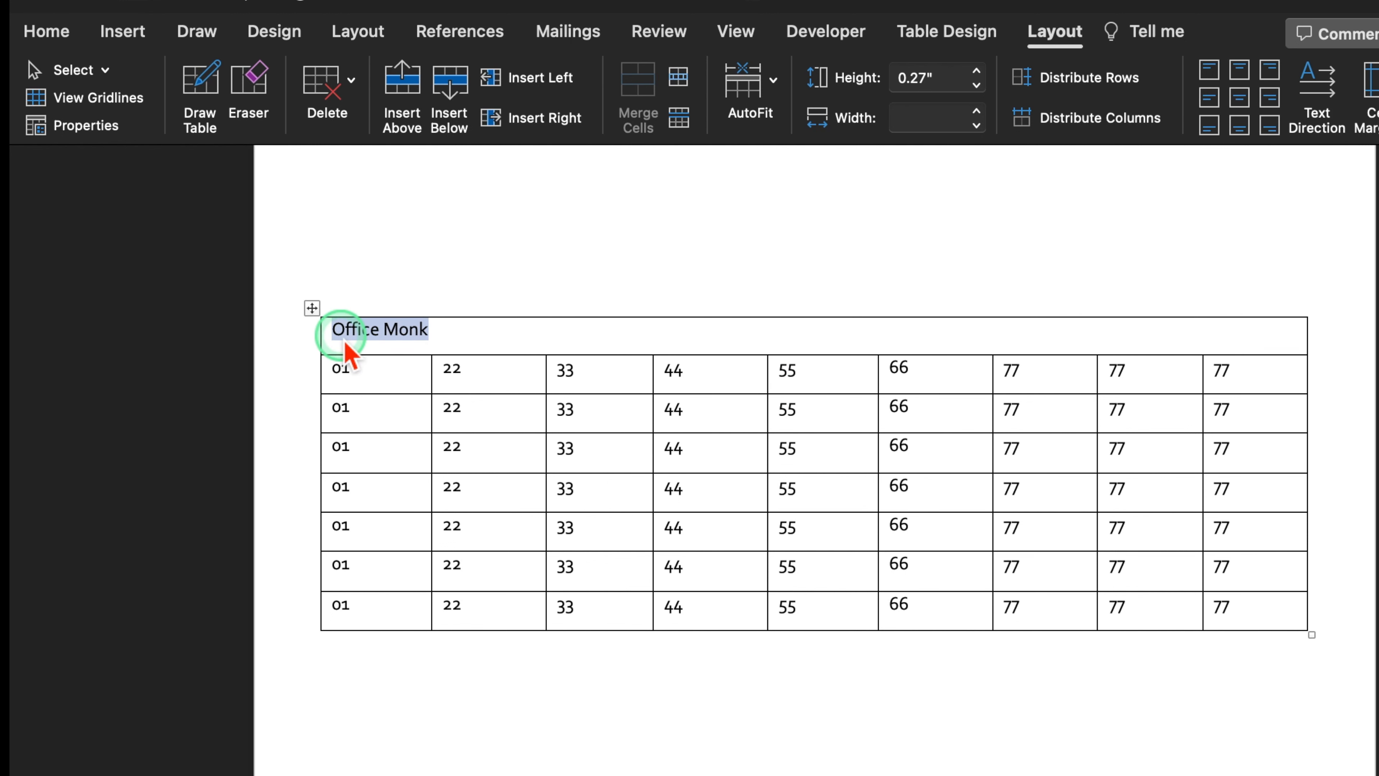
{"action": "left_click", "coordinate": [47, 31]}
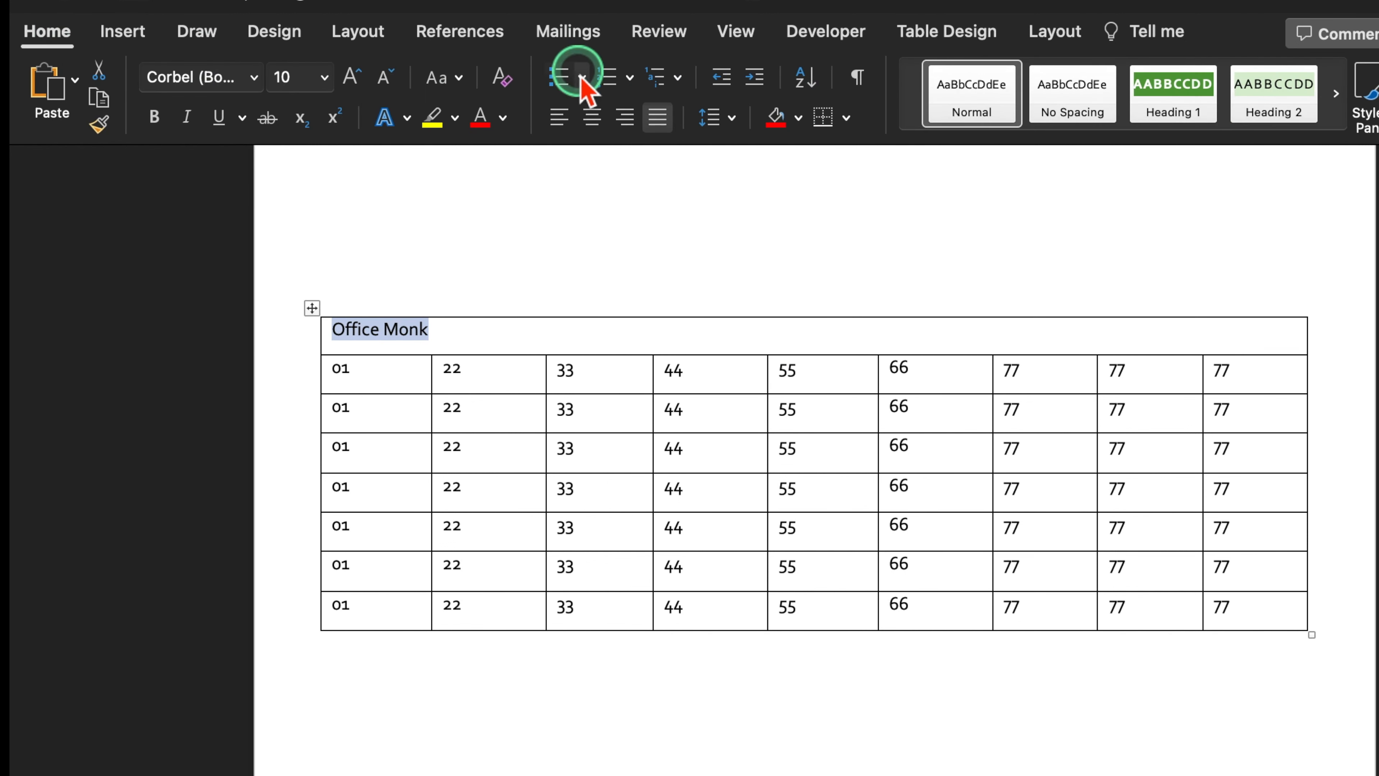
{"action": "left_click", "coordinate": [592, 117]}
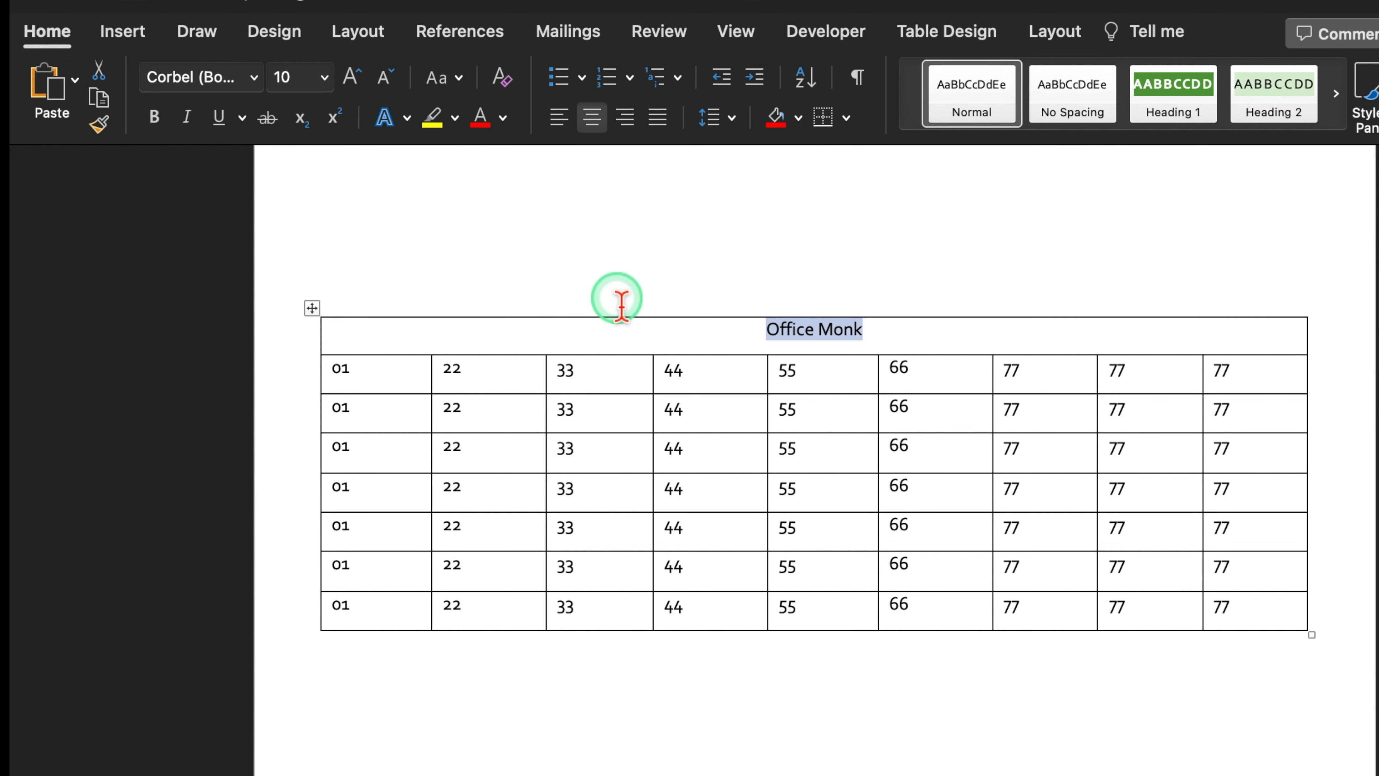
Clear the contents of the sixth and seventh cells in the row directly below the title.
{"action": "left_click", "coordinate": [1055, 31]}
{"action": "left_click_drag", "start_coordinate": [1032, 410], "coordinate": [926, 383]}
{"action": "left_click", "coordinate": [922, 374]}
{"action": "key", "text": "BackSpace"}
{"action": "key", "text": "BackSpace"}
{"action": "left_click", "coordinate": [1031, 381]}
{"action": "key", "text": "BackSpace"}
{"action": "key", "text": "BackSpace"}
Split the emptied sixth cell below the title row into two columns and one row.
{"action": "left_click", "coordinate": [955, 382]}
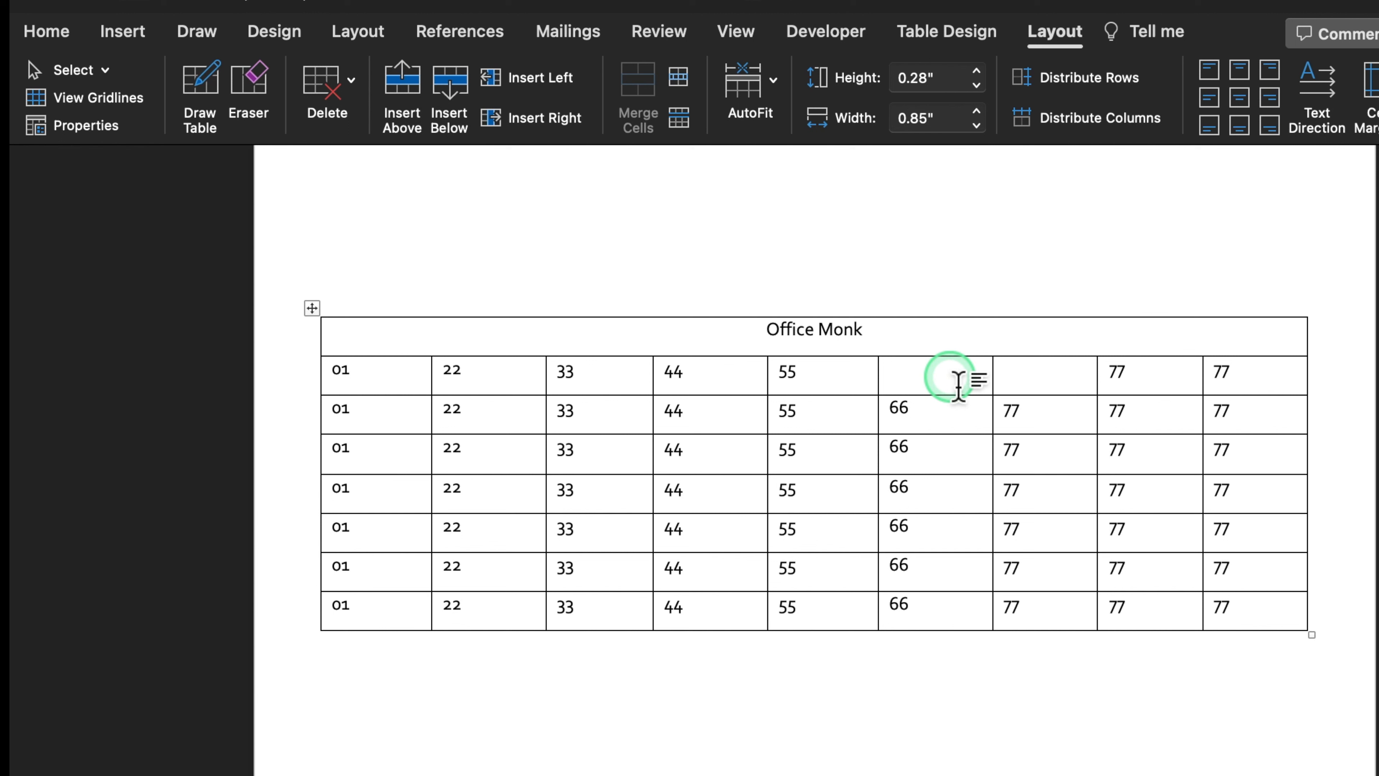
{"action": "left_click", "coordinate": [680, 81]}
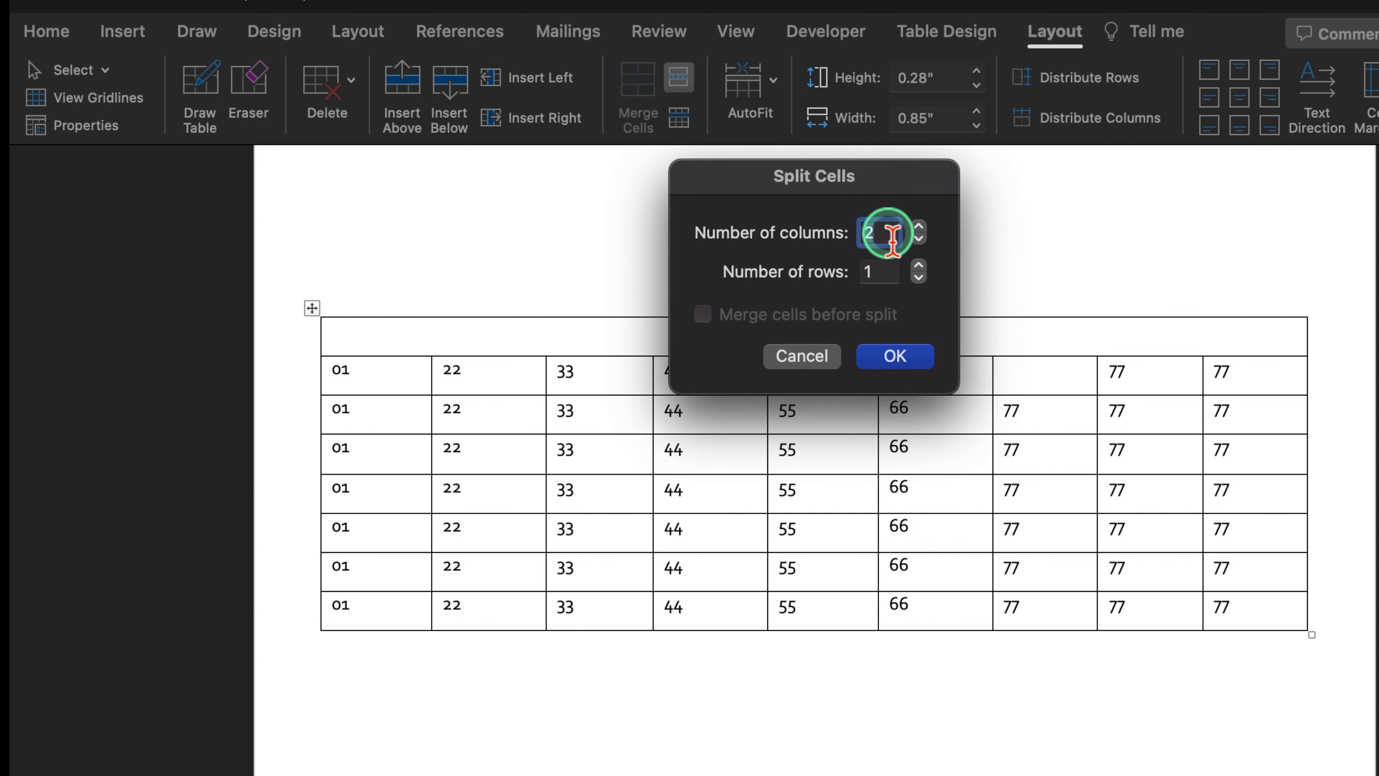
{"action": "left_click", "coordinate": [897, 356]}
{"action": "left_click", "coordinate": [971, 390]}
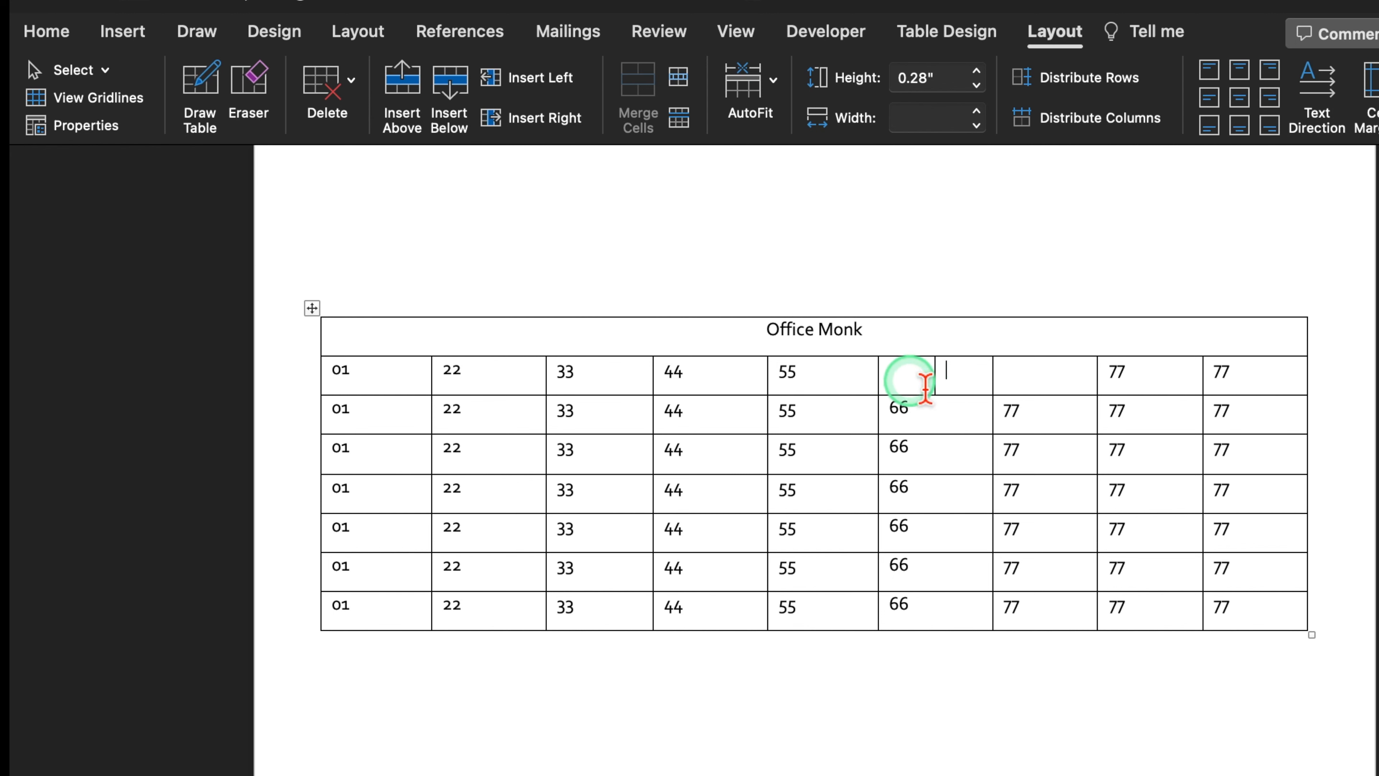
Split the emptied seventh cell below the title row into one column and two rows.
{"action": "left_click", "coordinate": [1056, 376]}
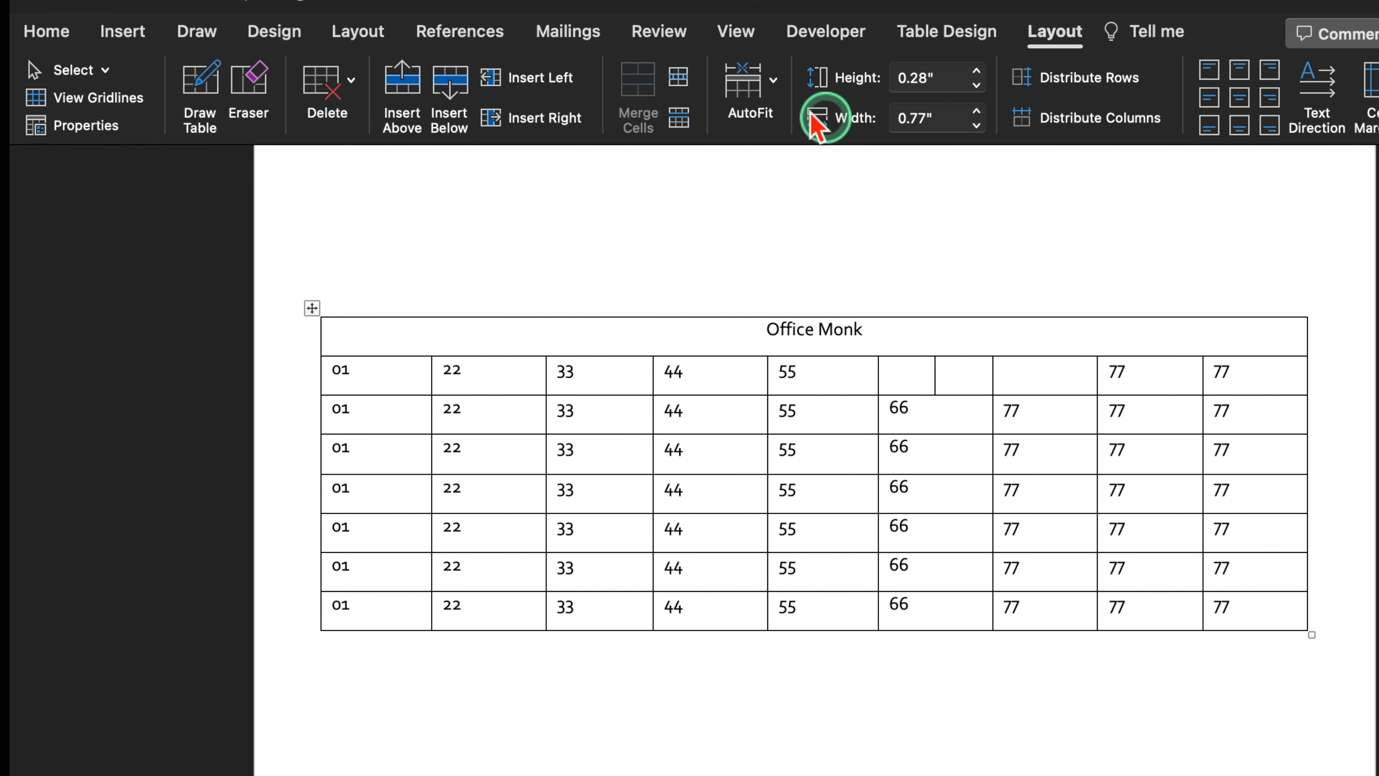
{"action": "left_click", "coordinate": [679, 77]}
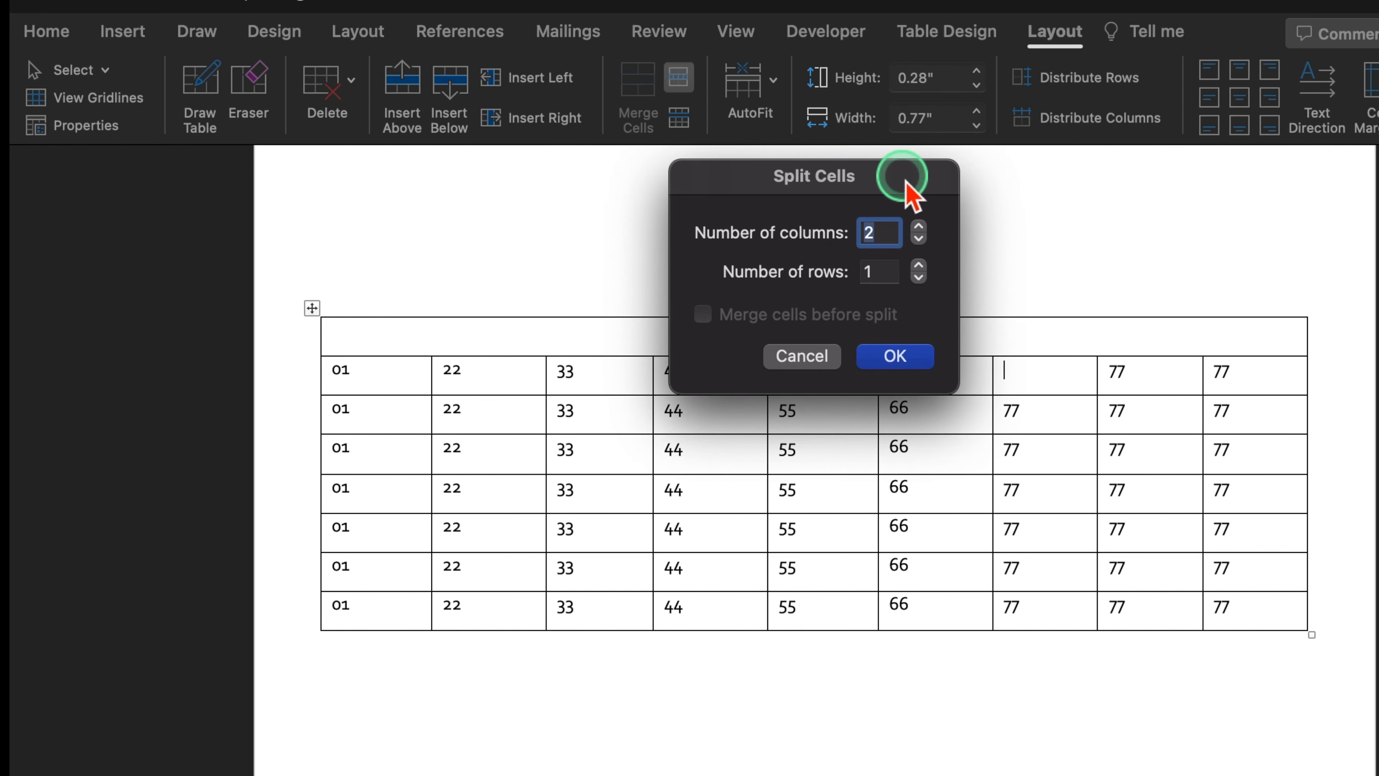
{"action": "left_click", "coordinate": [923, 239]}
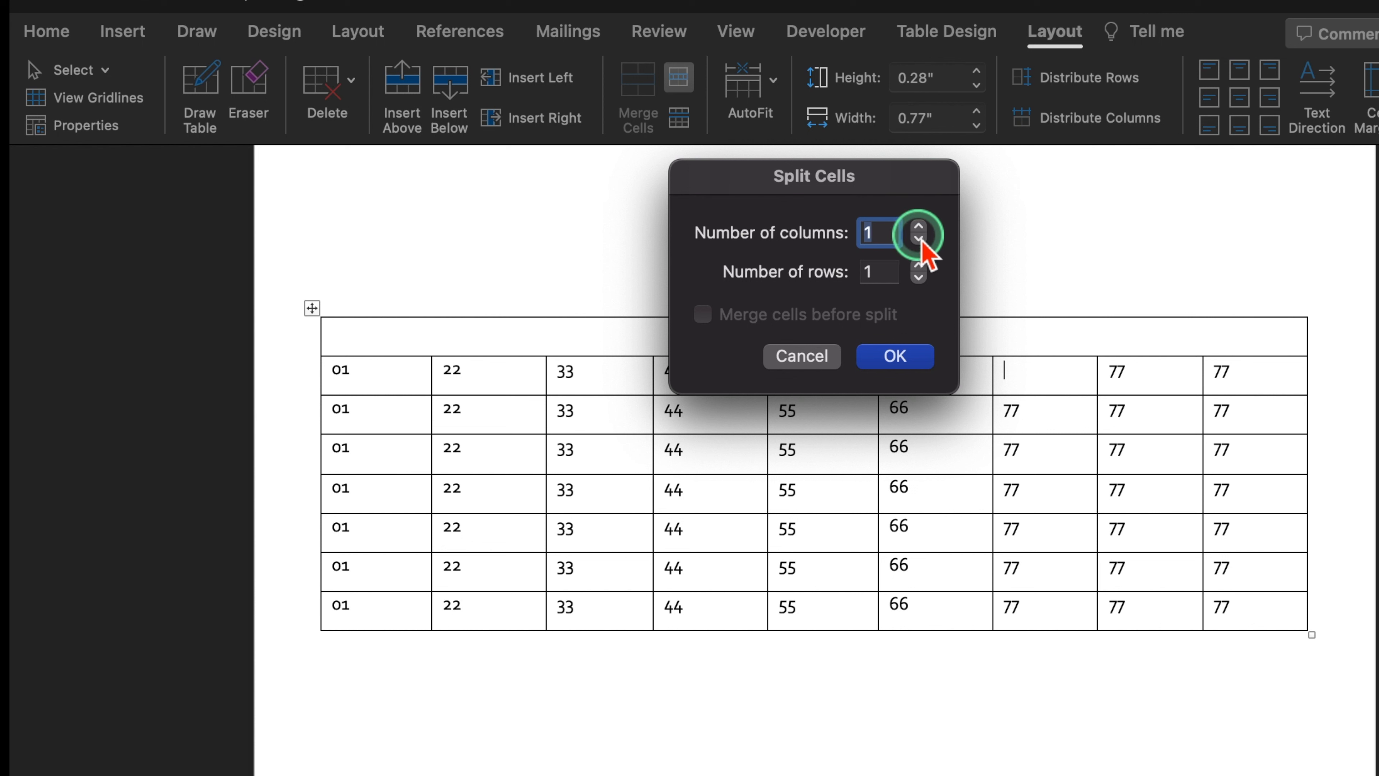
{"action": "left_click", "coordinate": [919, 266]}
{"action": "left_click", "coordinate": [908, 357]}
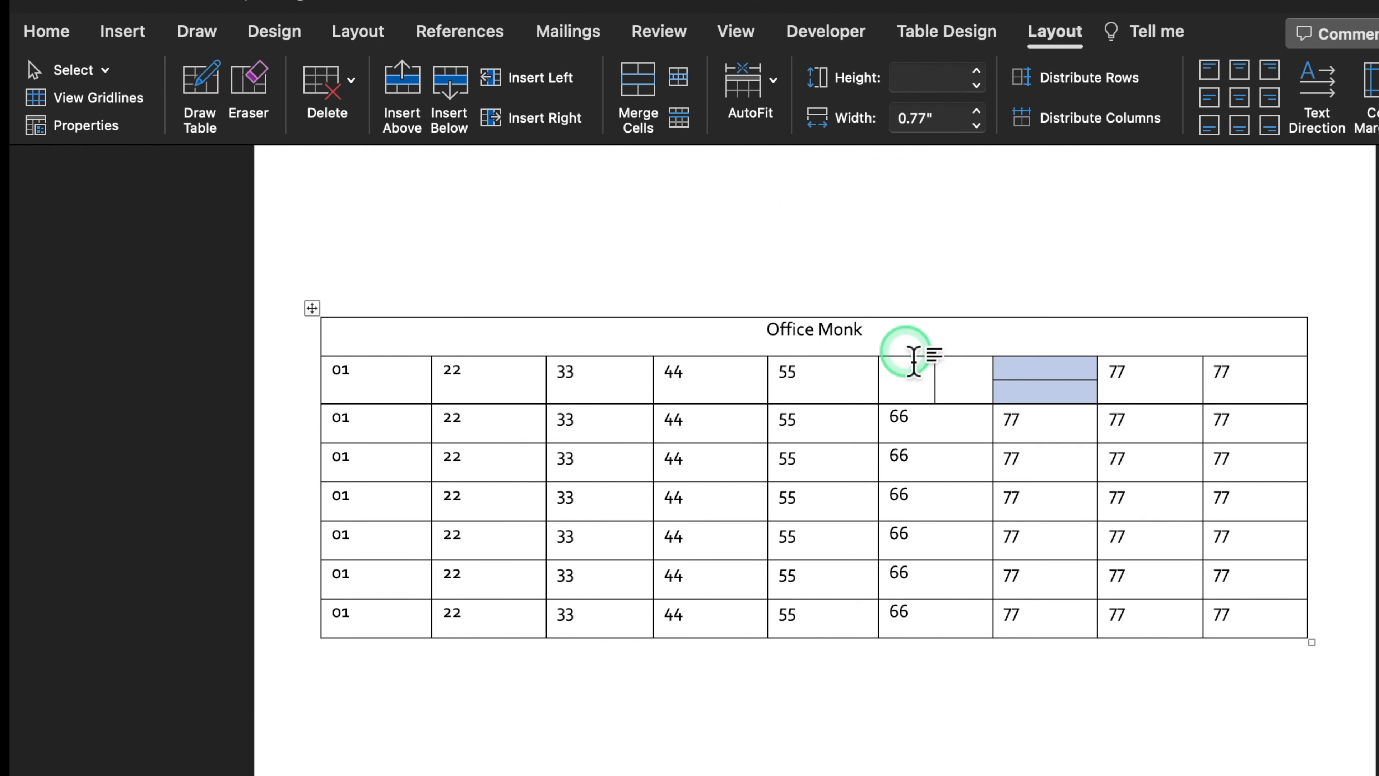
{"action": "left_click", "coordinate": [1051, 390]}
{"action": "left_click", "coordinate": [1056, 390]}
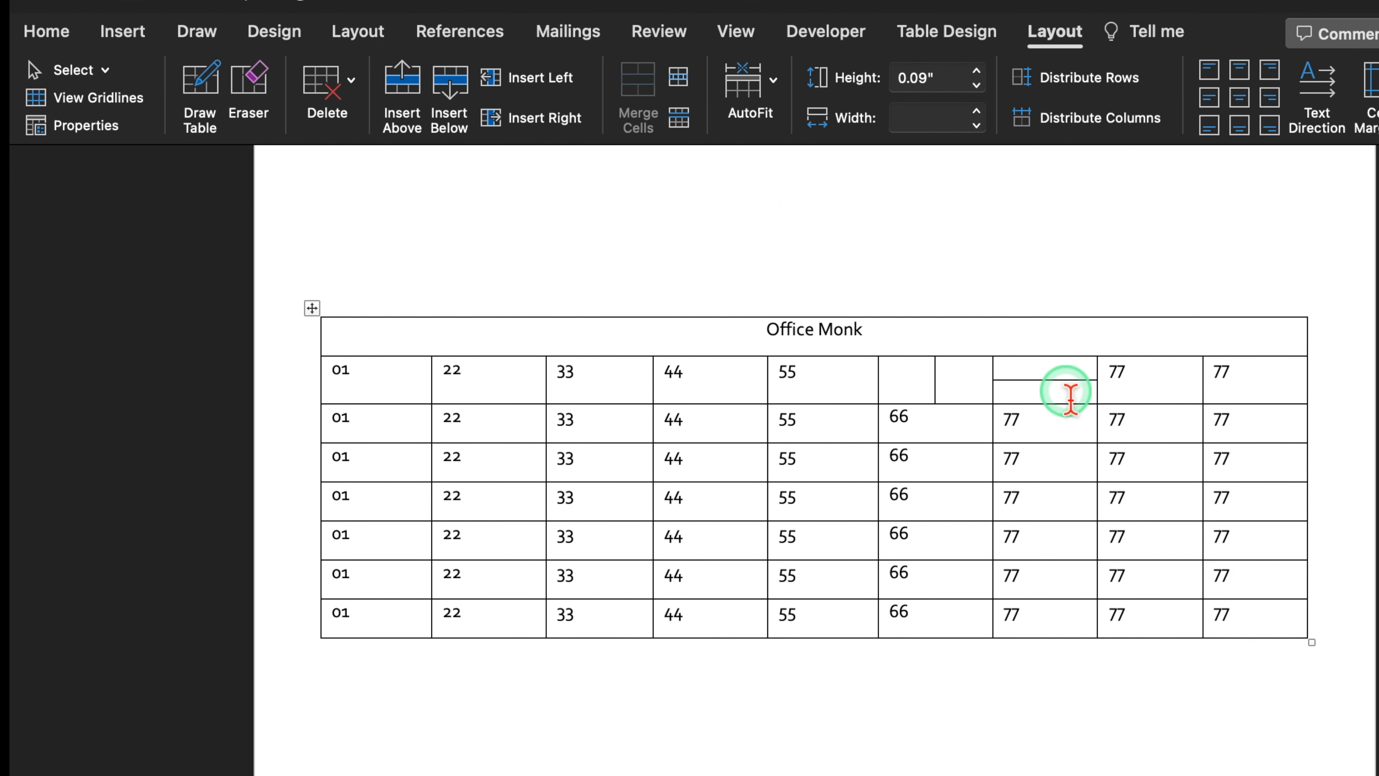
Clear the fifth cell in the row below the title and split it into four columns and one row.
{"action": "left_click", "coordinate": [1060, 368]}
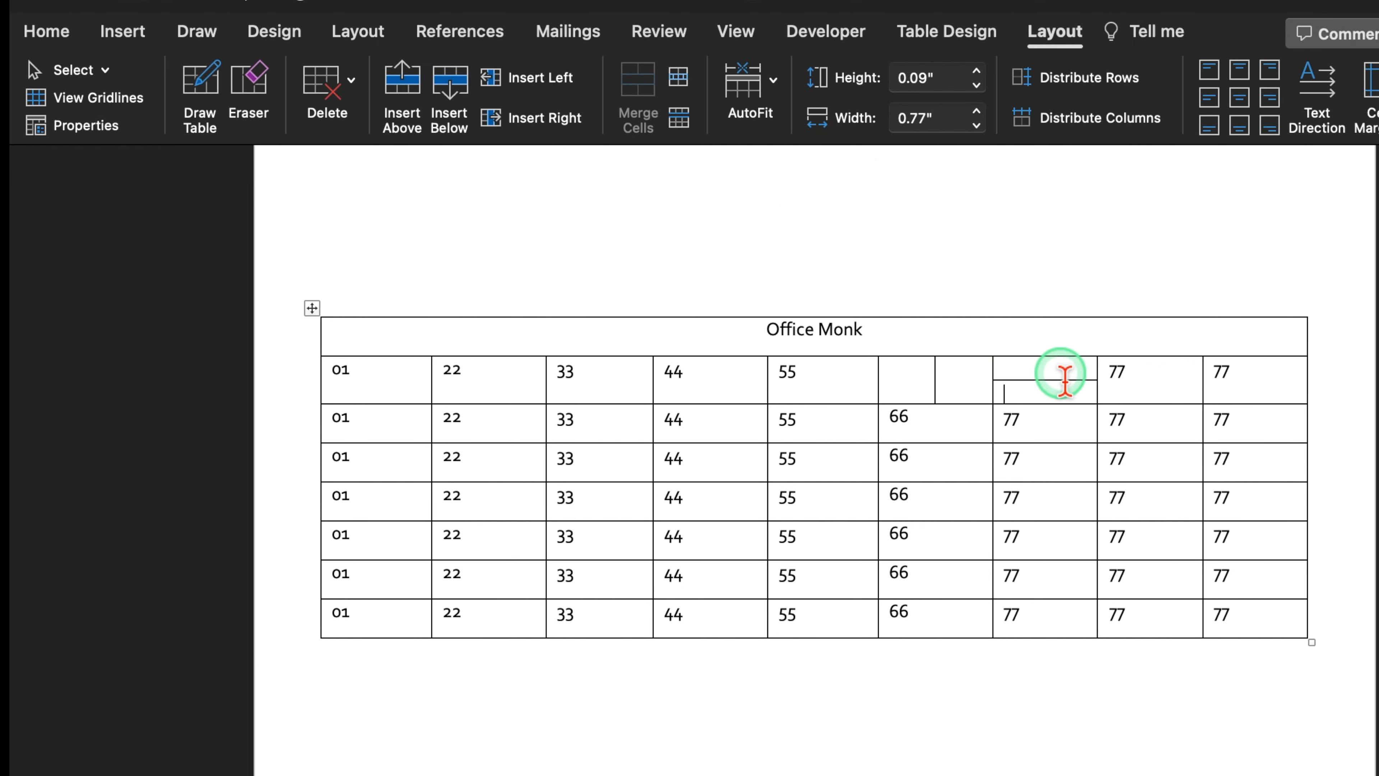
{"action": "left_click", "coordinate": [971, 380]}
{"action": "left_click", "coordinate": [902, 380]}
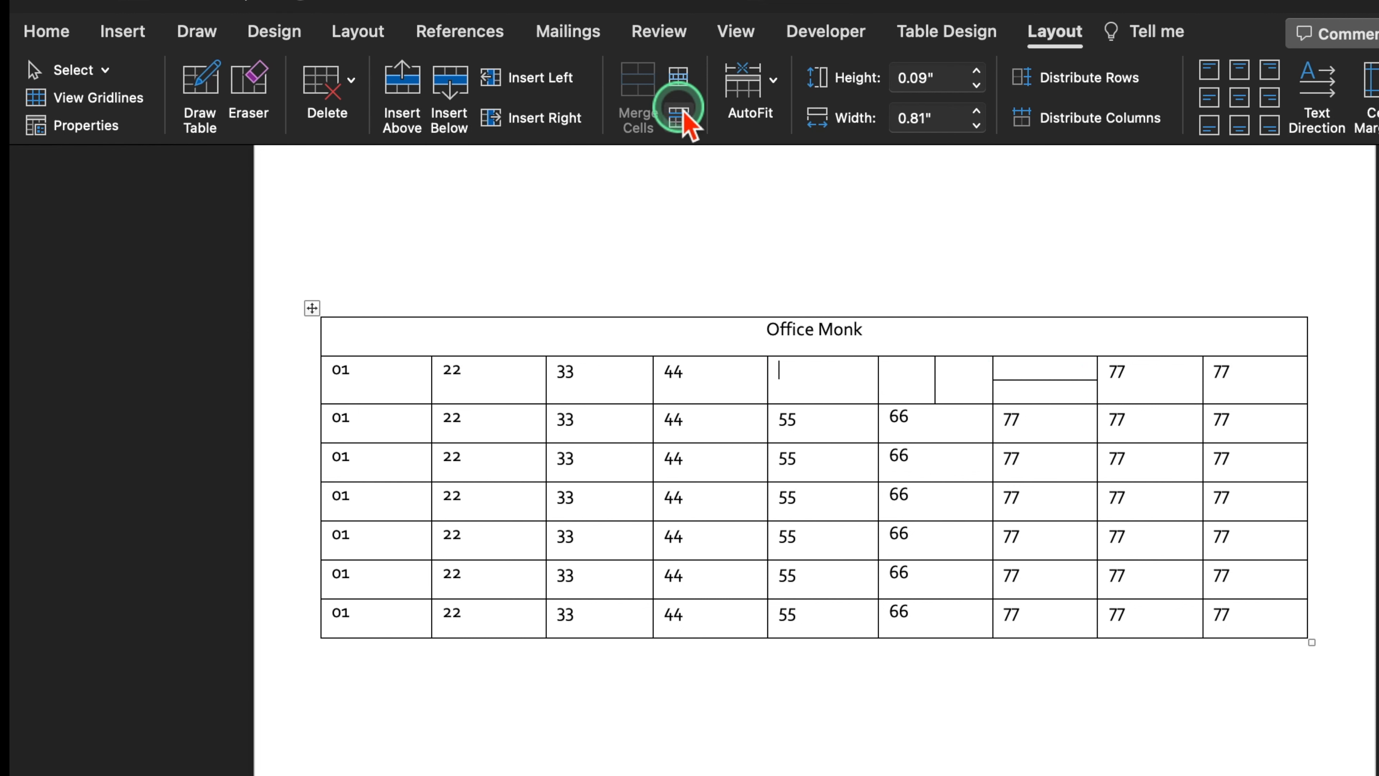
{"action": "left_click", "coordinate": [679, 81]}
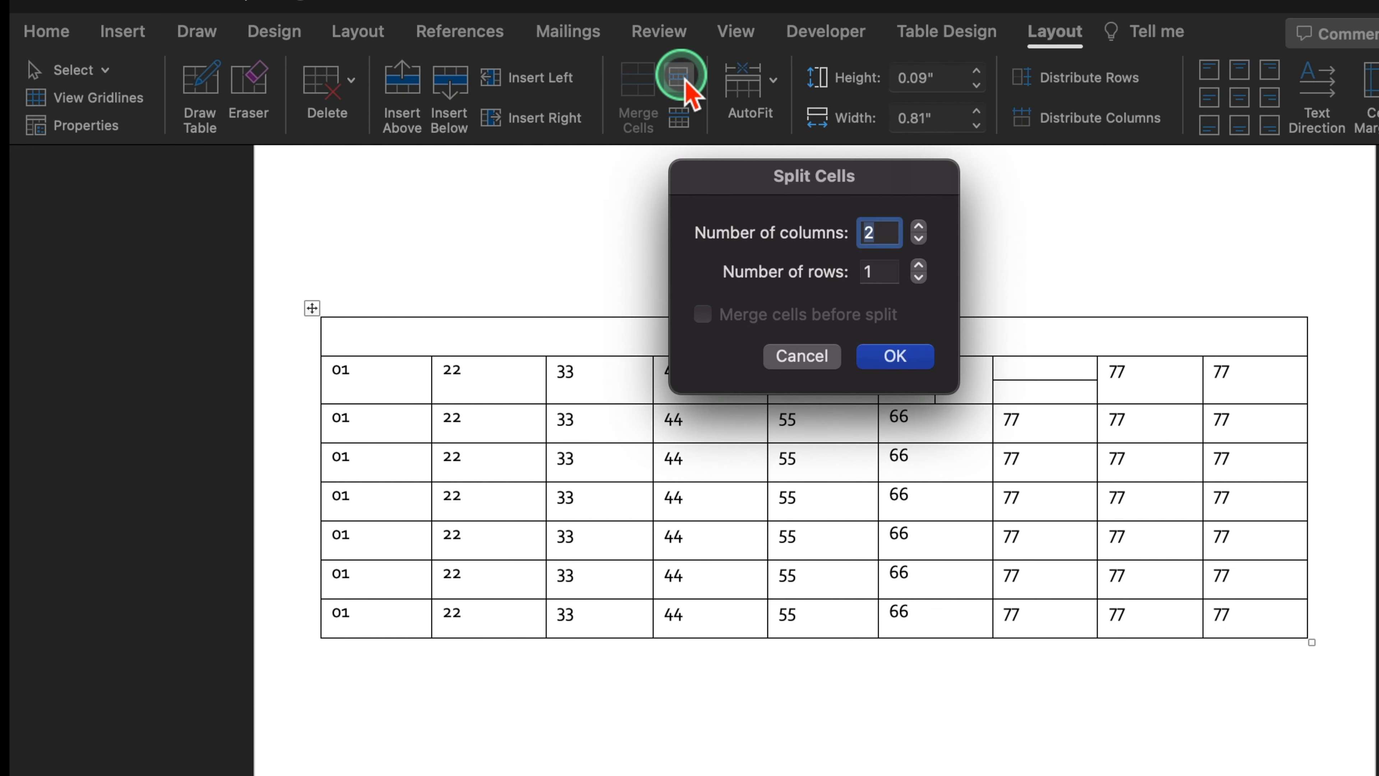
{"action": "left_click", "coordinate": [920, 227]}
{"action": "left_click", "coordinate": [920, 227]}
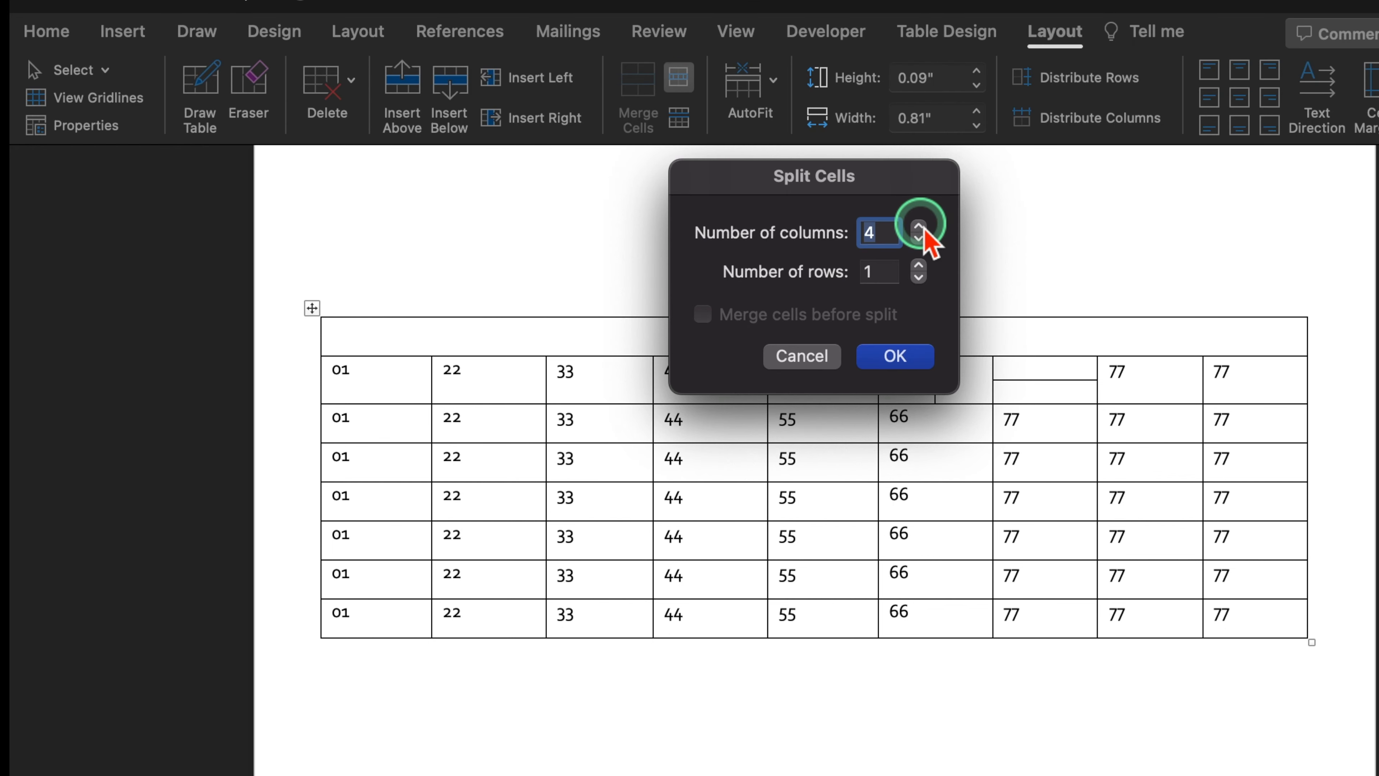
{"action": "left_click", "coordinate": [902, 359]}
{"action": "left_click", "coordinate": [791, 387]}
{"action": "left_click", "coordinate": [830, 389]}
{"action": "left_click", "coordinate": [866, 385]}
{"action": "left_click", "coordinate": [828, 387]}
{"action": "left_click", "coordinate": [786, 383]}
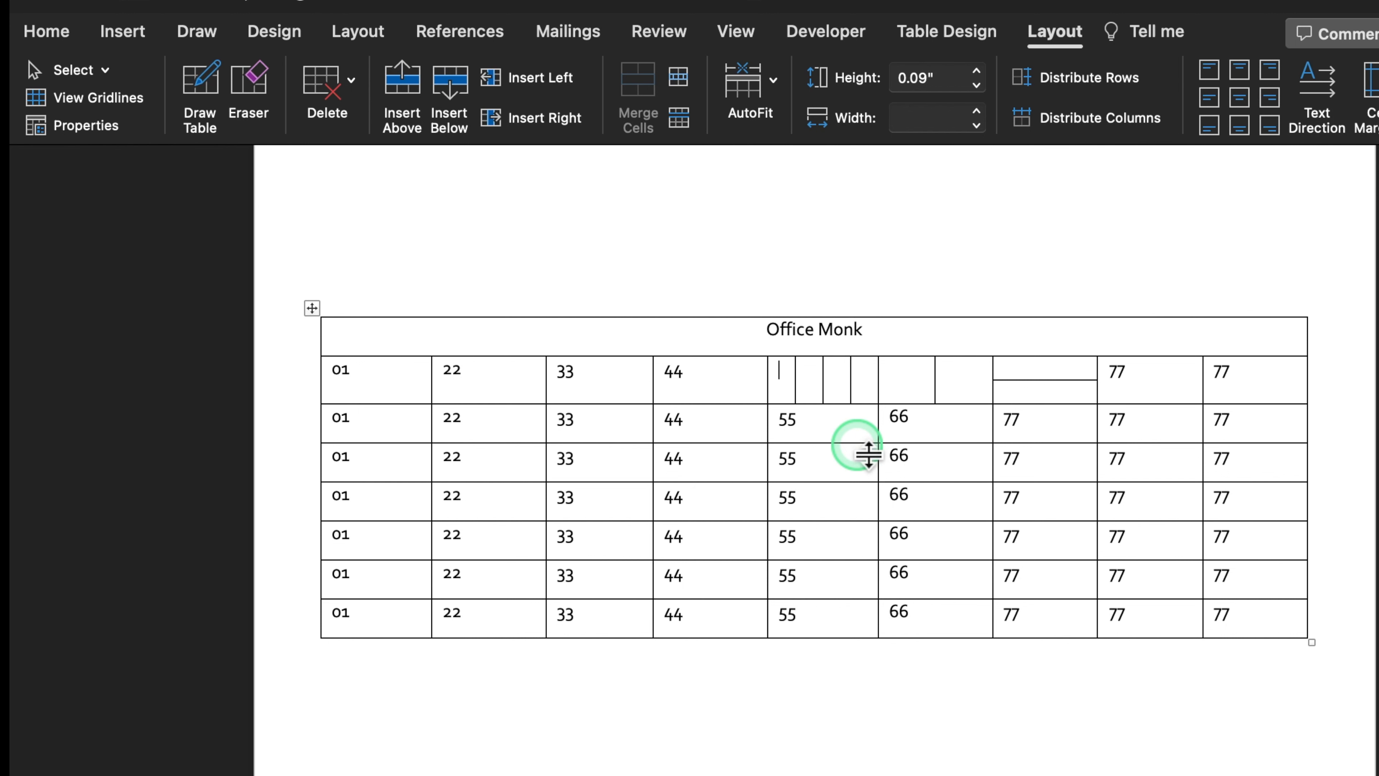
Try to increase the height of the row below the title and reduce the width of the split cell.
{"action": "left_click", "coordinate": [816, 376]}
{"action": "left_click", "coordinate": [858, 77]}
{"action": "left_click", "coordinate": [977, 70]}
{"action": "left_click", "coordinate": [978, 70]}
{"action": "left_click", "coordinate": [978, 70]}
{"action": "left_click", "coordinate": [977, 70]}
{"action": "left_click", "coordinate": [977, 70]}
{"action": "left_click", "coordinate": [978, 70]}
{"action": "left_click", "coordinate": [976, 125]}
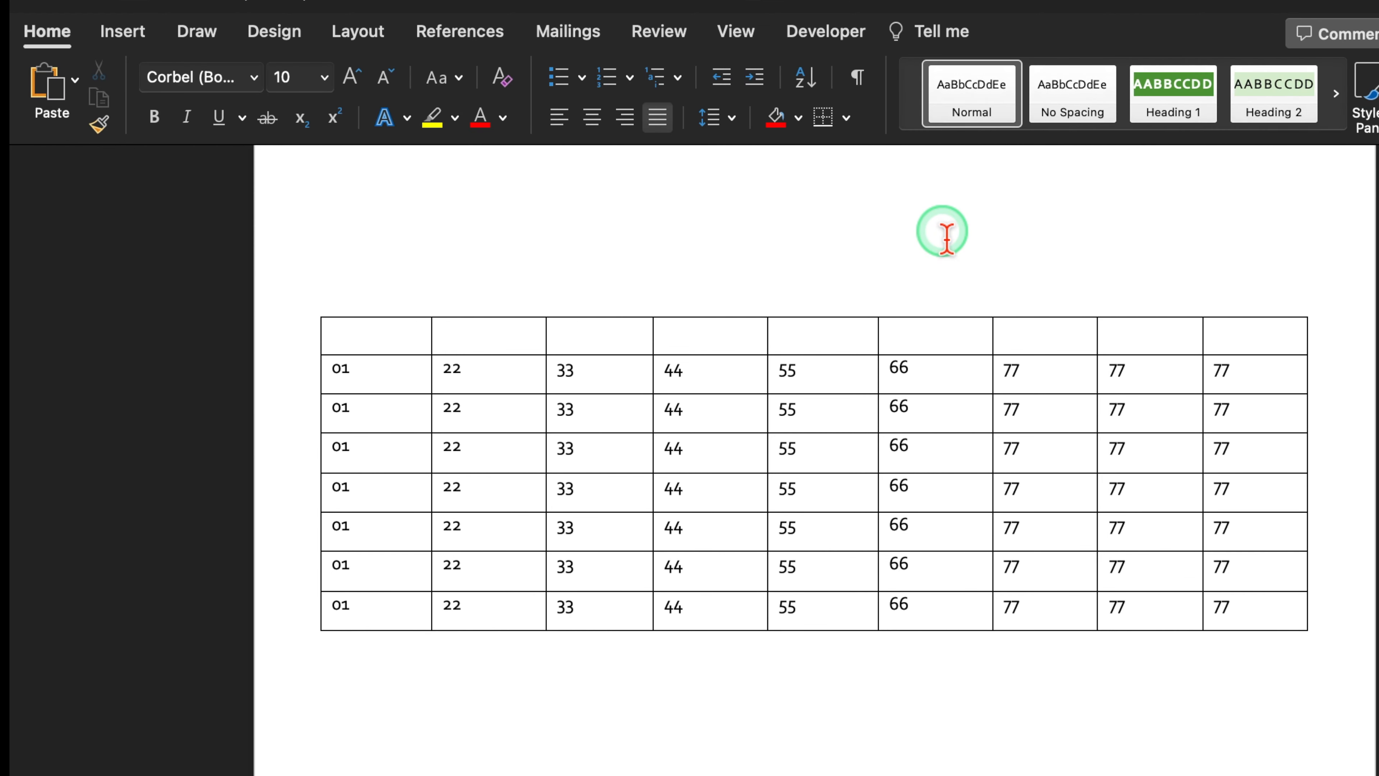
Delete the whole table and generate sample paragraphs in its place with =Rand().
{"action": "left_click", "coordinate": [308, 308]}
{"action": "key", "text": "BackSpace"}
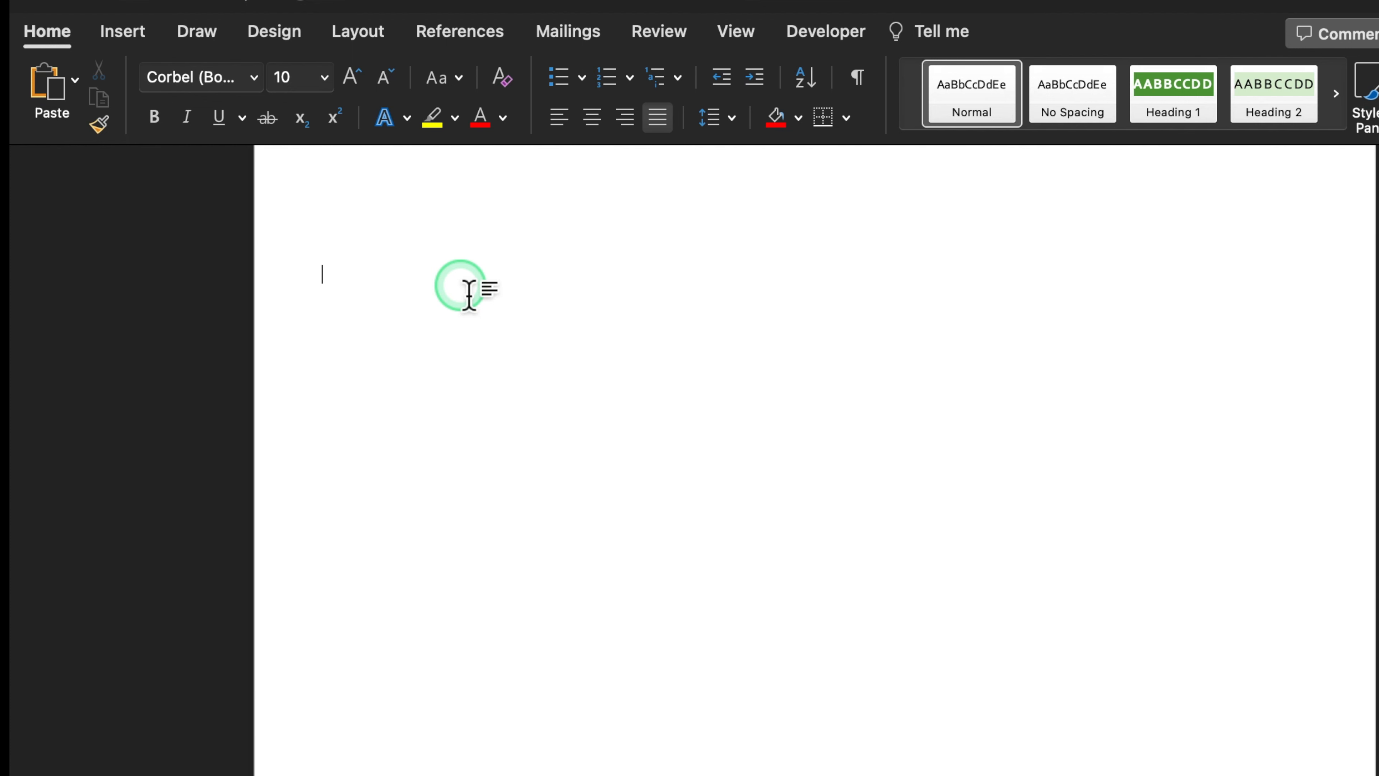
{"action": "type", "text": "=Rand()"}
{"action": "key", "text": "Return"}
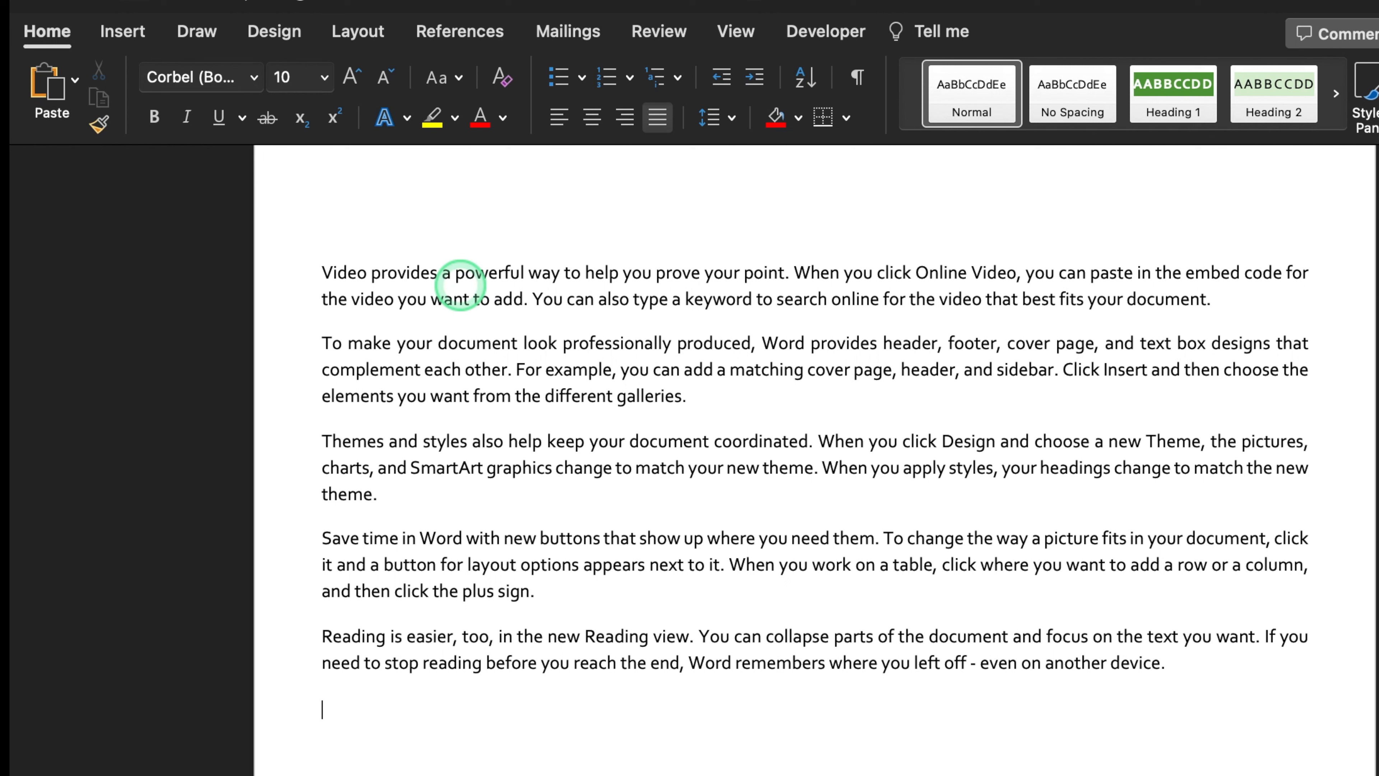
Add the lines "Name:", "Father's Name:", "Roll No.:" and "Class:" above the sample paragraphs.
{"action": "left_click", "coordinate": [322, 272]}
{"action": "key", "text": "Return"}
{"action": "key", "text": "Return"}
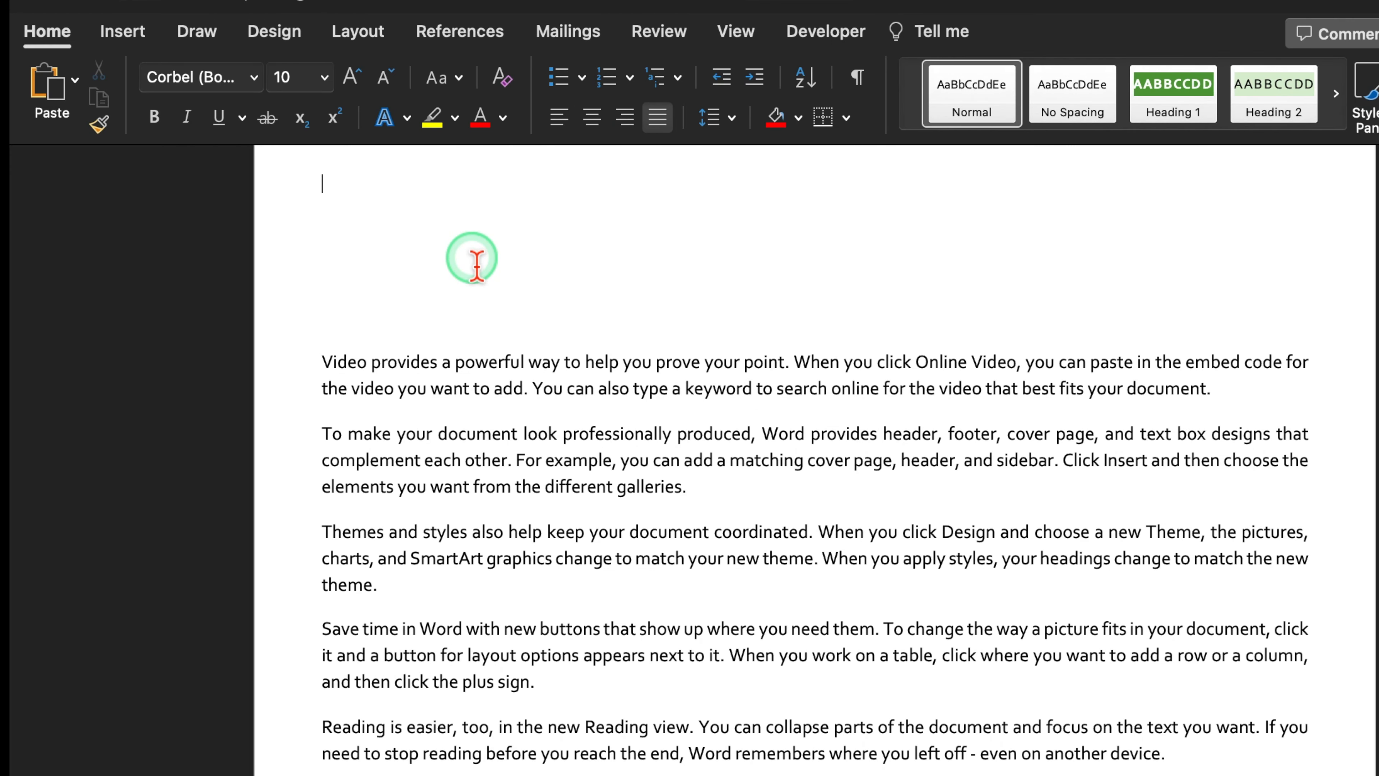
{"action": "type", "text": "Name:"}
{"action": "key", "text": "Return"}
{"action": "type", "text": "Father's Name:"}
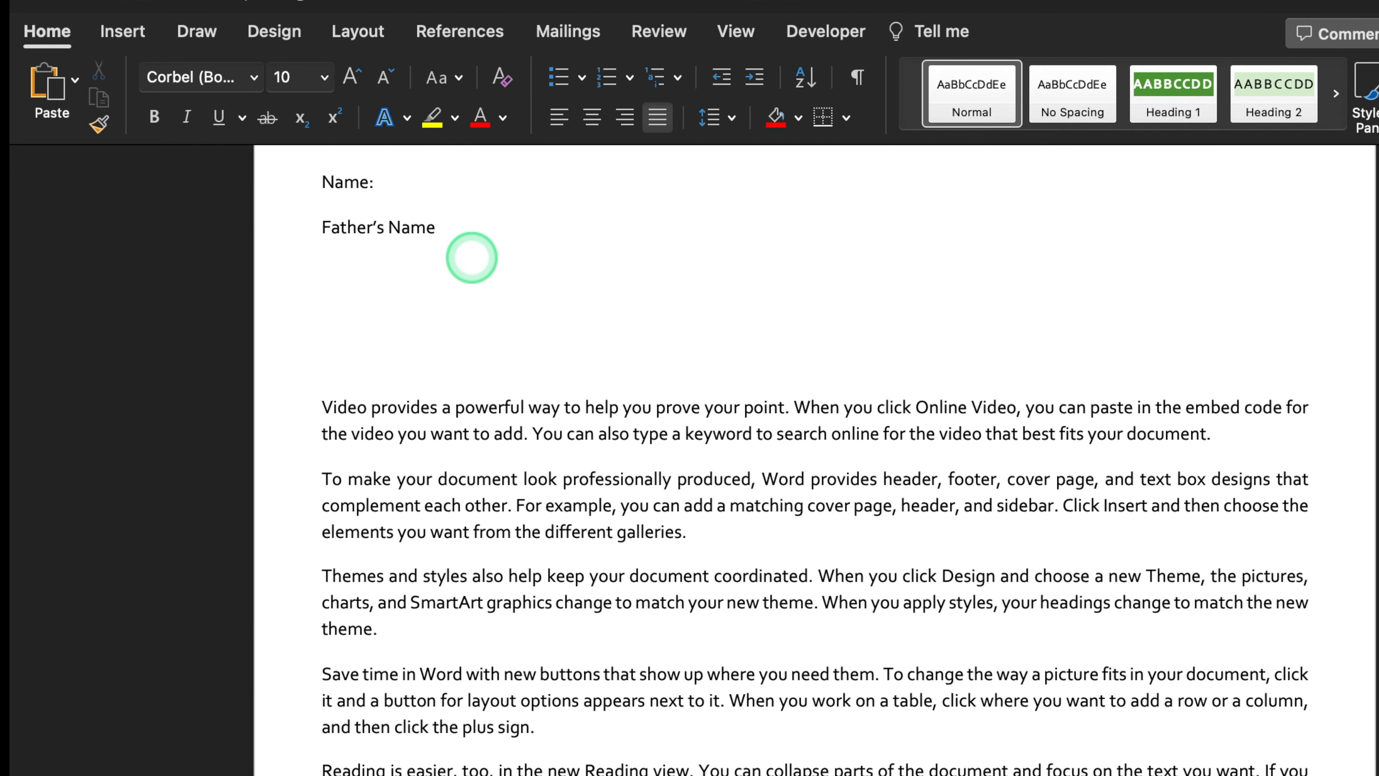
{"action": "key", "text": "Return"}
{"action": "type", "text": "Roll No.:"}
{"action": "key", "text": "Return"}
{"action": "type", "text": "Class:"}
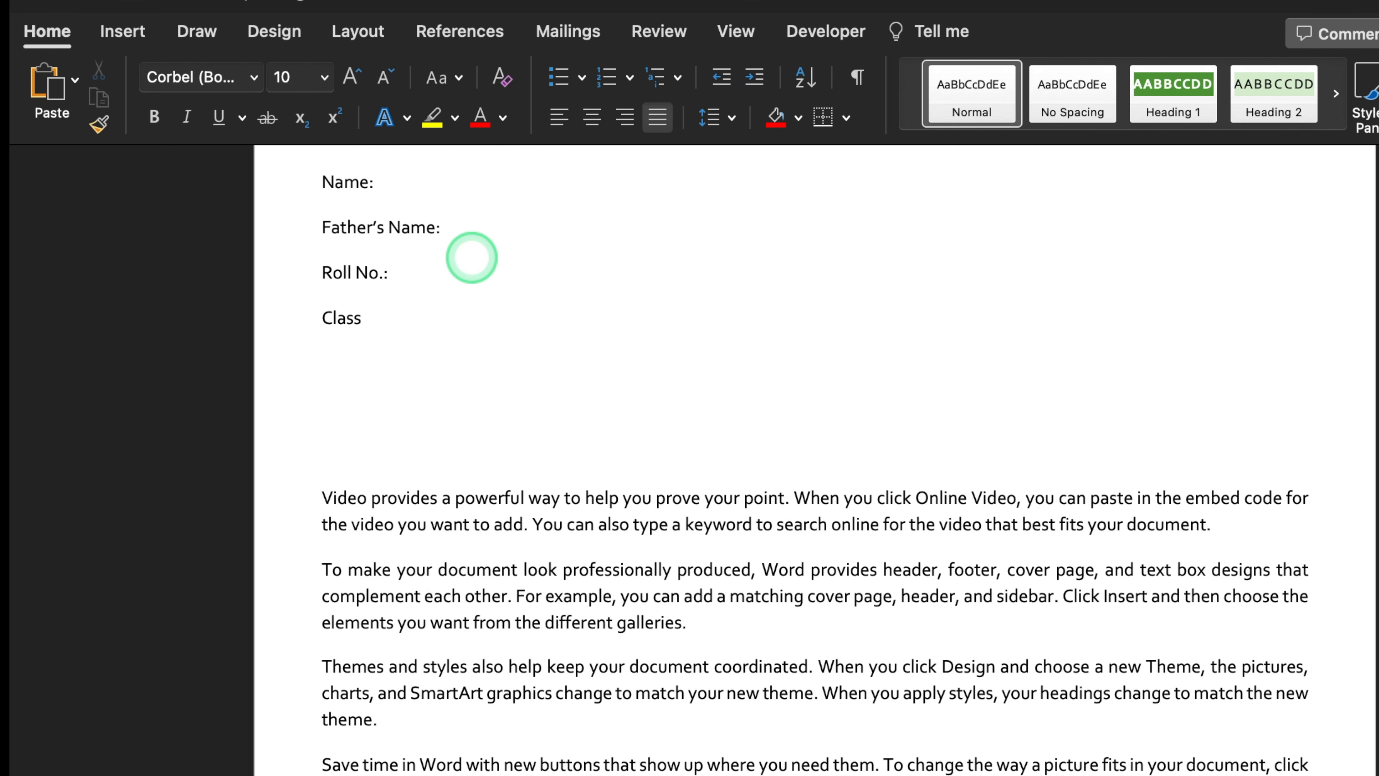
{"action": "key", "text": "Return"}
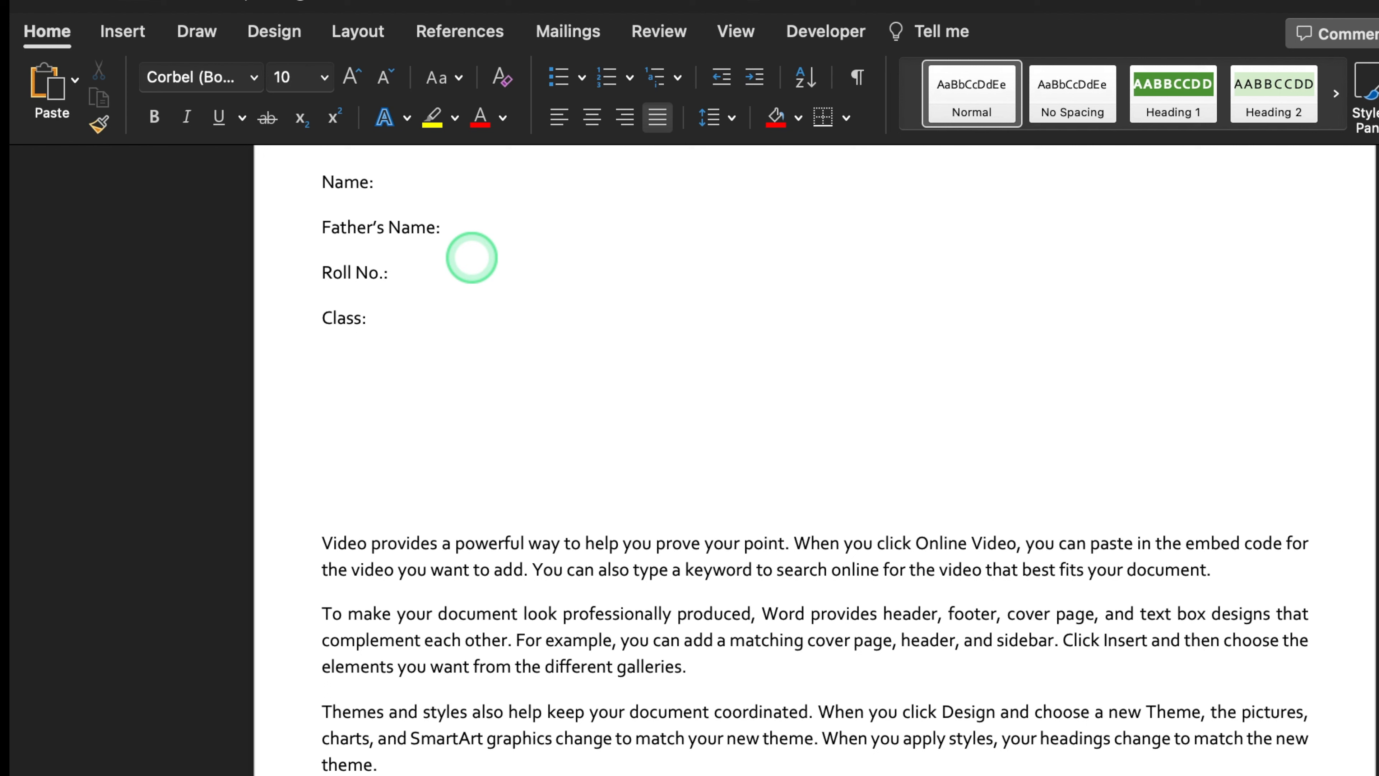
Remove the extra blank lines below "Class:" and place the cursor after "Name:".
{"action": "key", "text": "BackSpace"}
{"action": "key", "text": "Delete"}
{"action": "key", "text": "Delete"}
{"action": "left_click", "coordinate": [470, 187]}
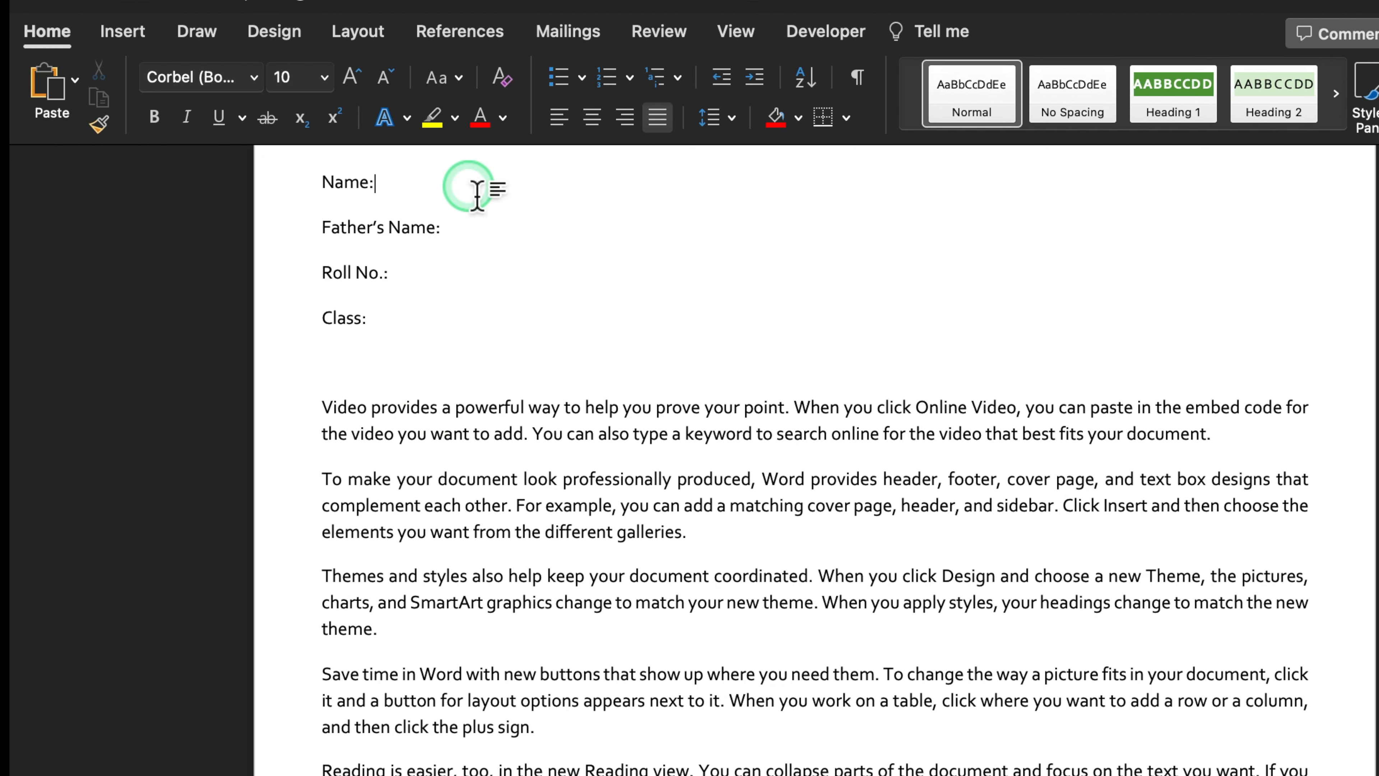
{"action": "left_click", "coordinate": [564, 35]}
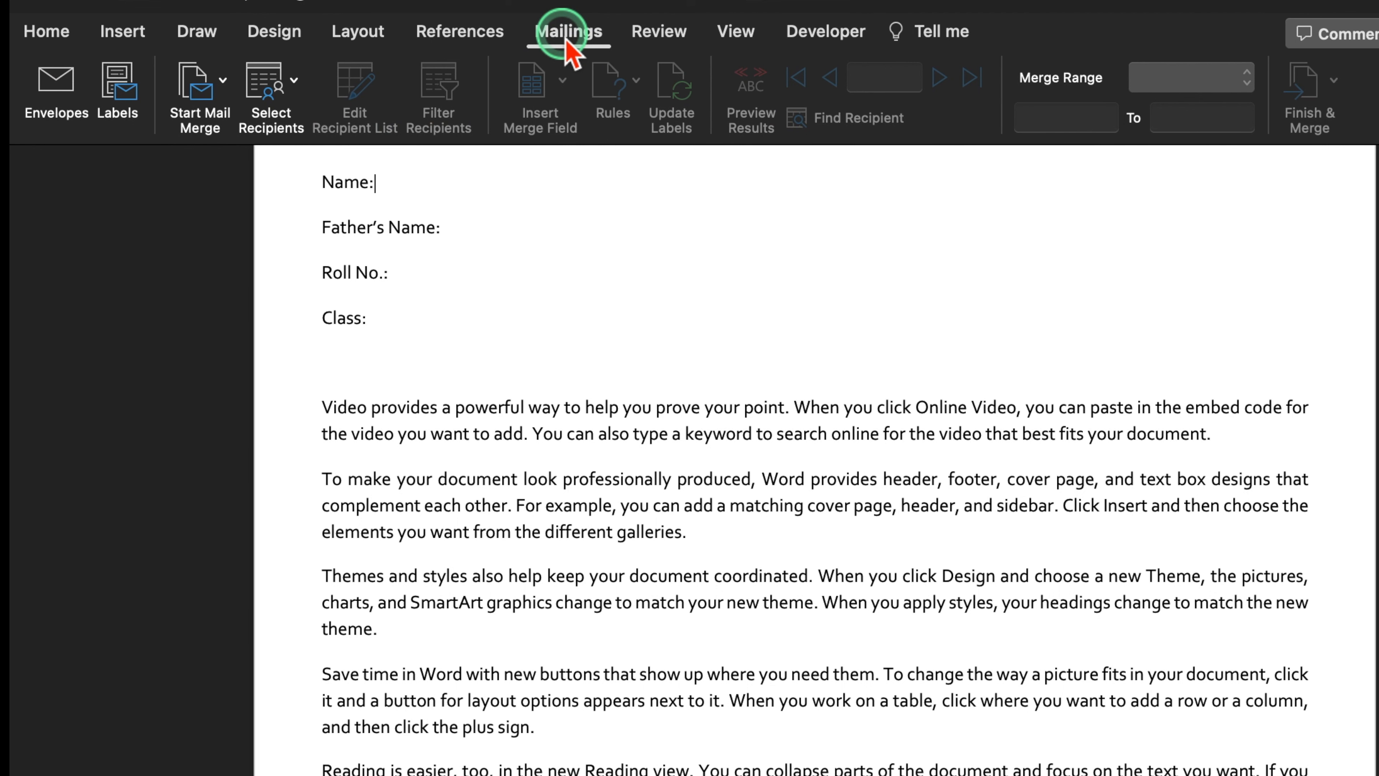
{"action": "left_click", "coordinate": [119, 95]}
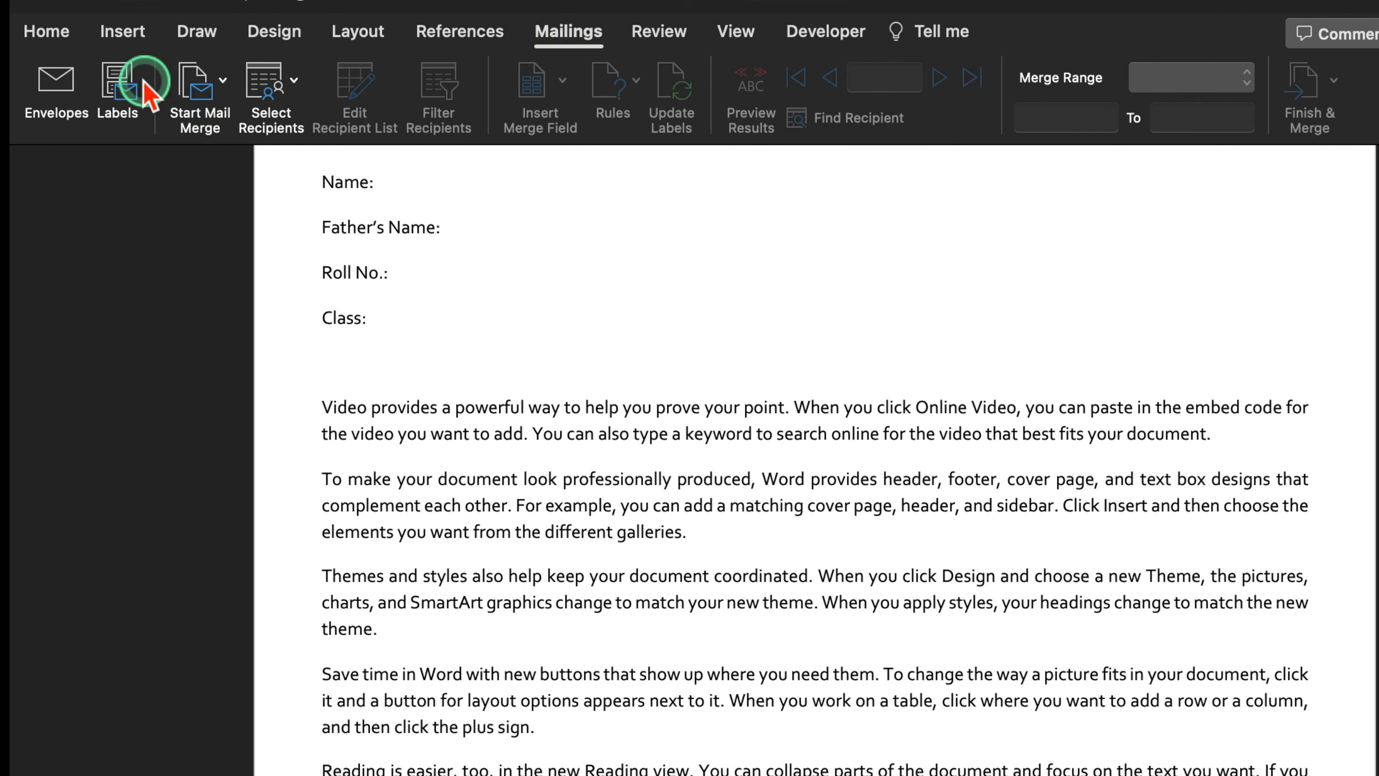
{"action": "left_click", "coordinate": [121, 86]}
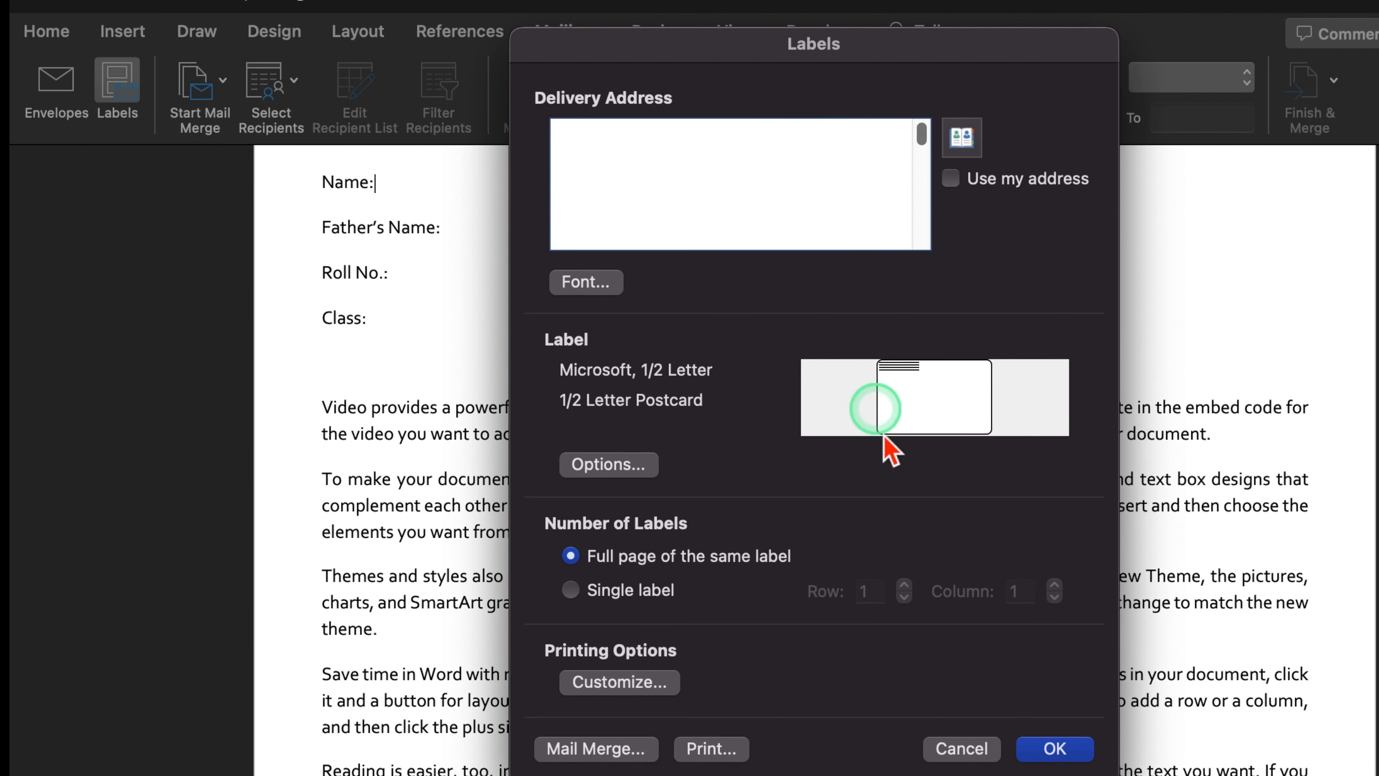
{"action": "left_click", "coordinate": [1060, 749]}
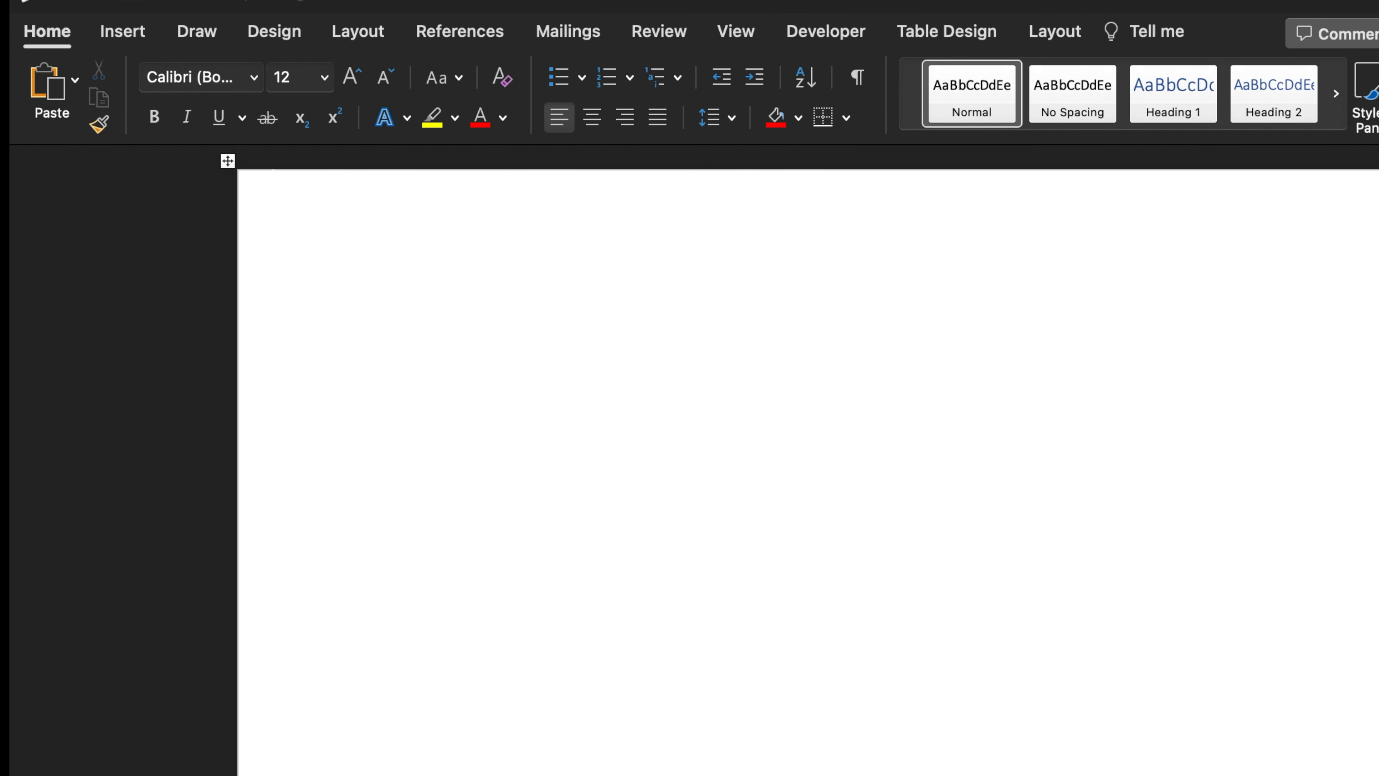
{"action": "left_click", "coordinate": [42, 22]}
{"action": "left_click", "coordinate": [839, 578]}
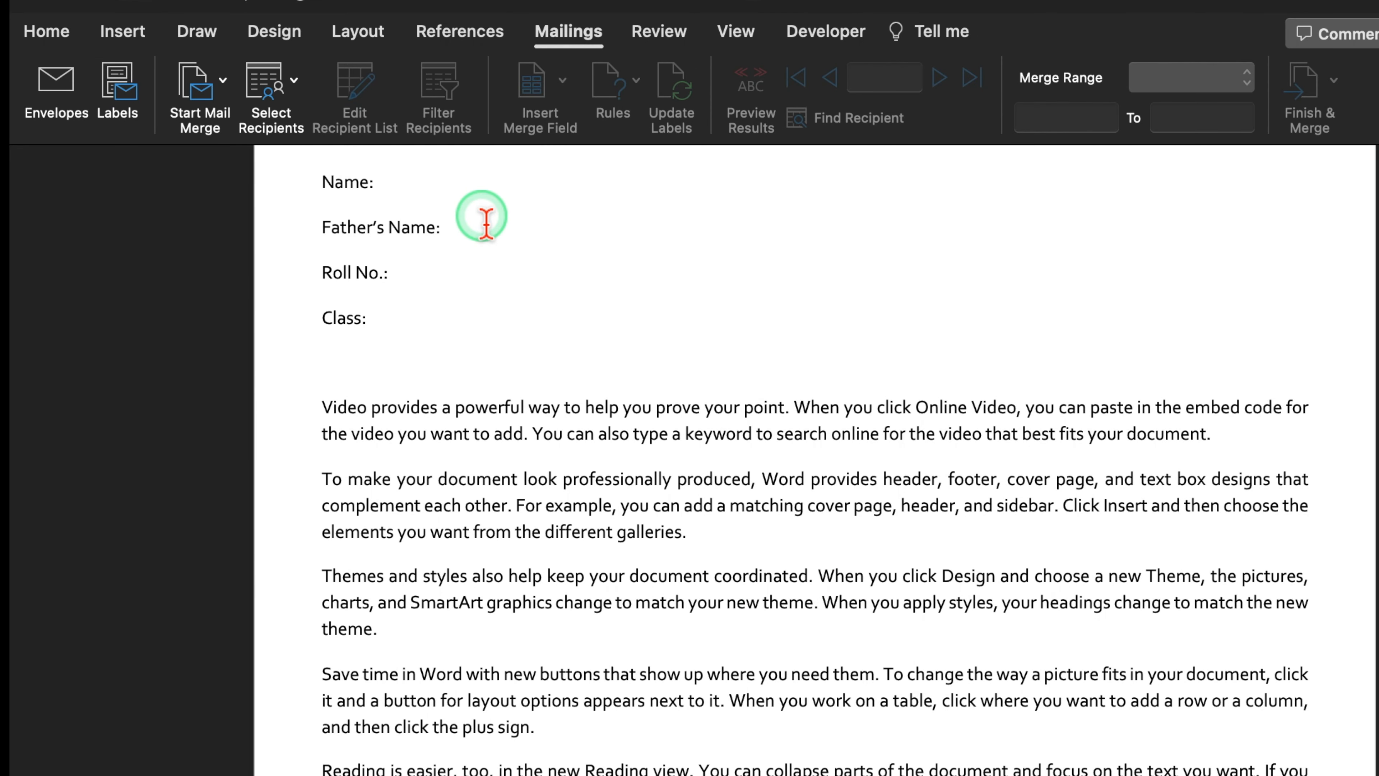
Start a Labels mail merge with the Microsoft 1/2 Letter product, declining to delete the document's current contents.
{"action": "left_click", "coordinate": [202, 98]}
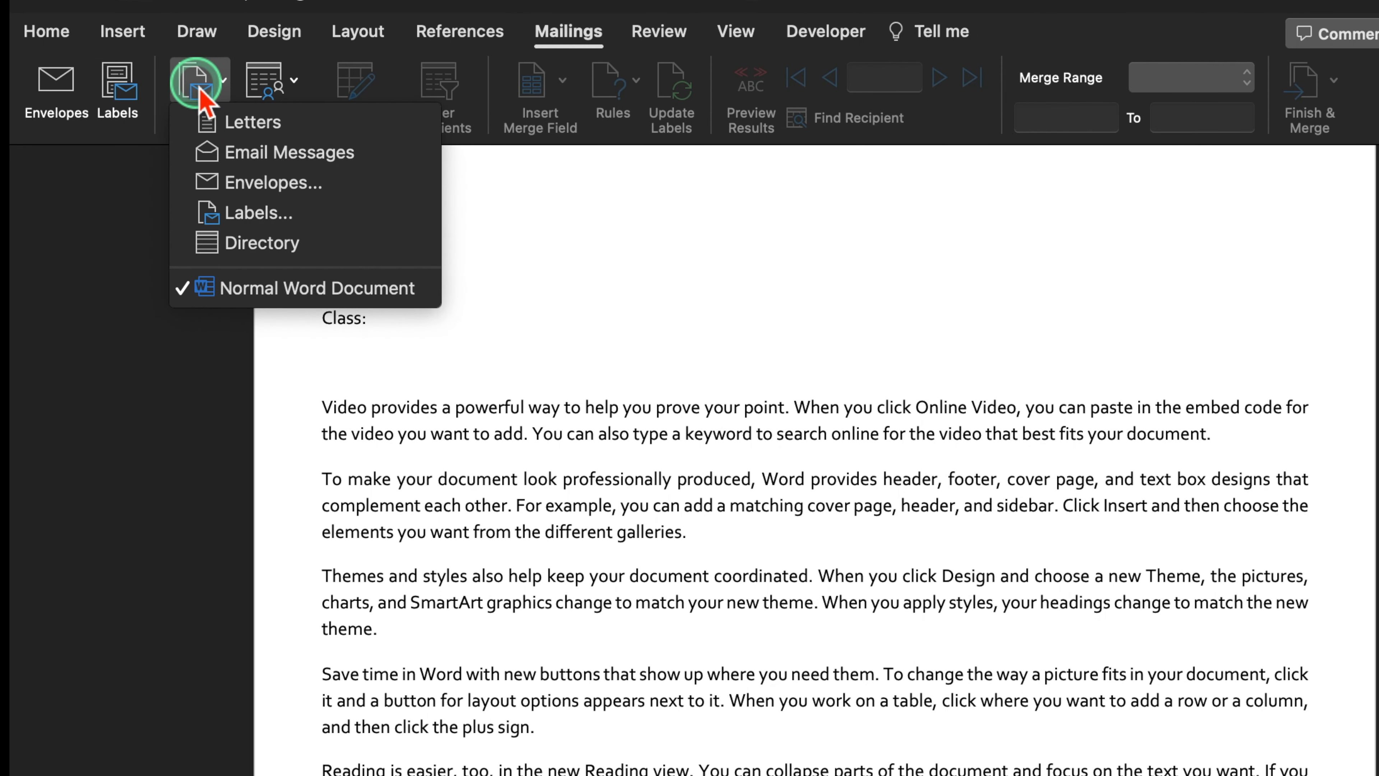
{"action": "left_click", "coordinate": [326, 212]}
{"action": "left_click", "coordinate": [494, 348]}
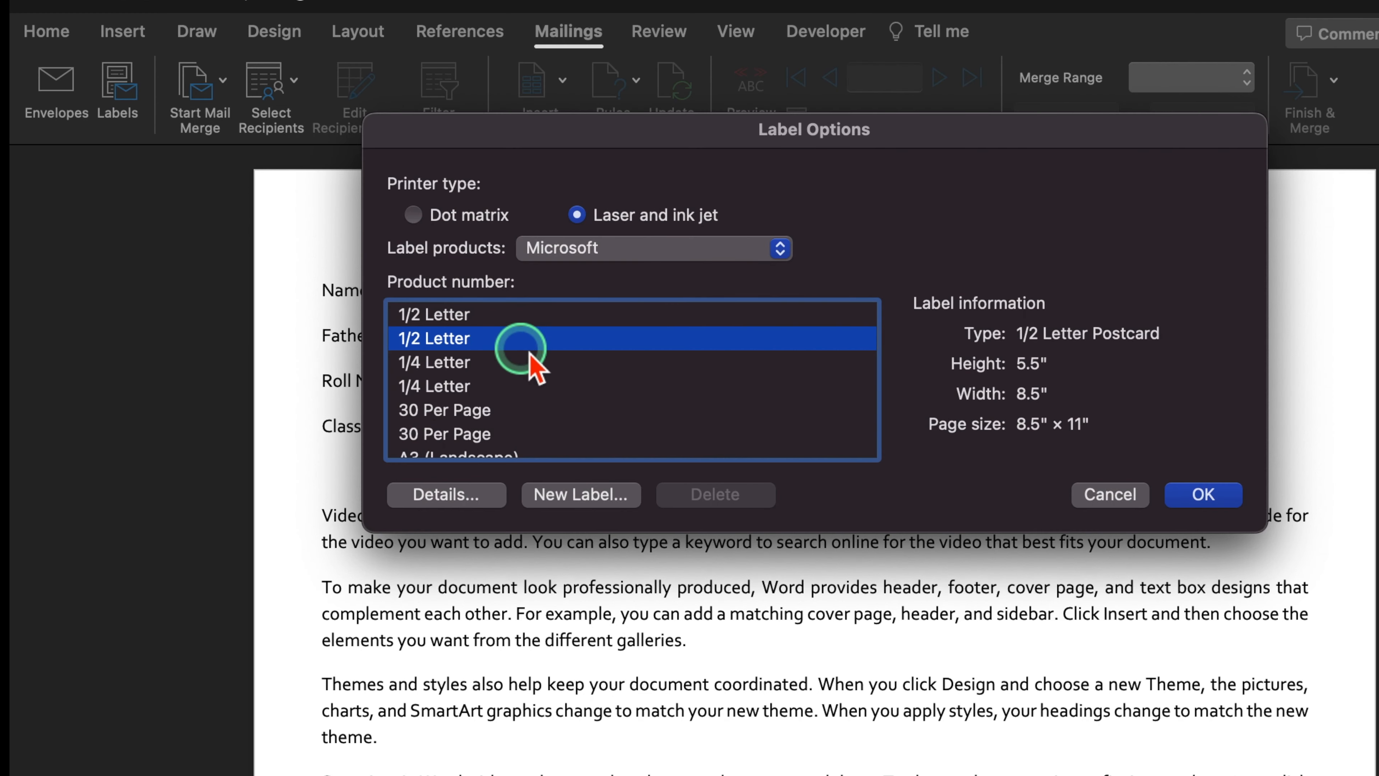
{"action": "left_click", "coordinate": [1203, 493]}
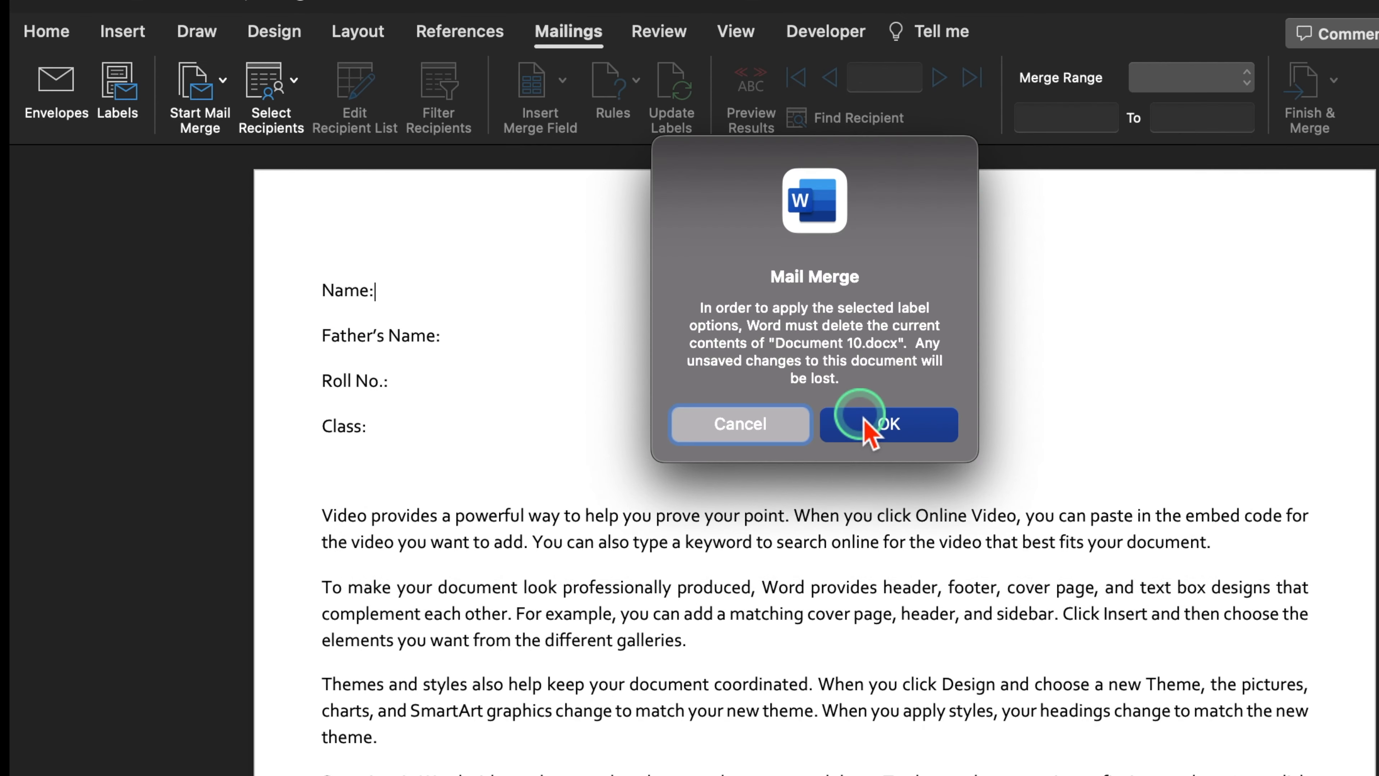
{"action": "left_click", "coordinate": [761, 430]}
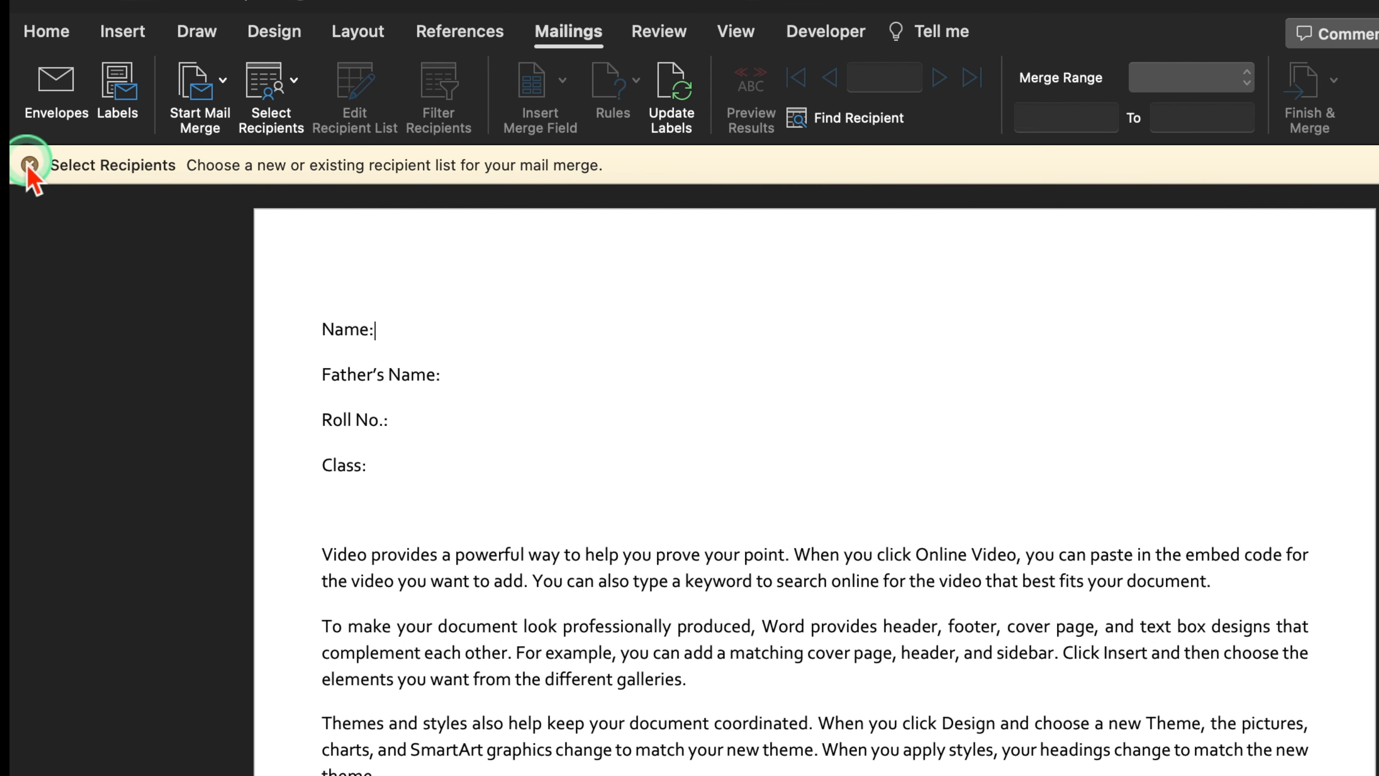
{"action": "left_click", "coordinate": [29, 163]}
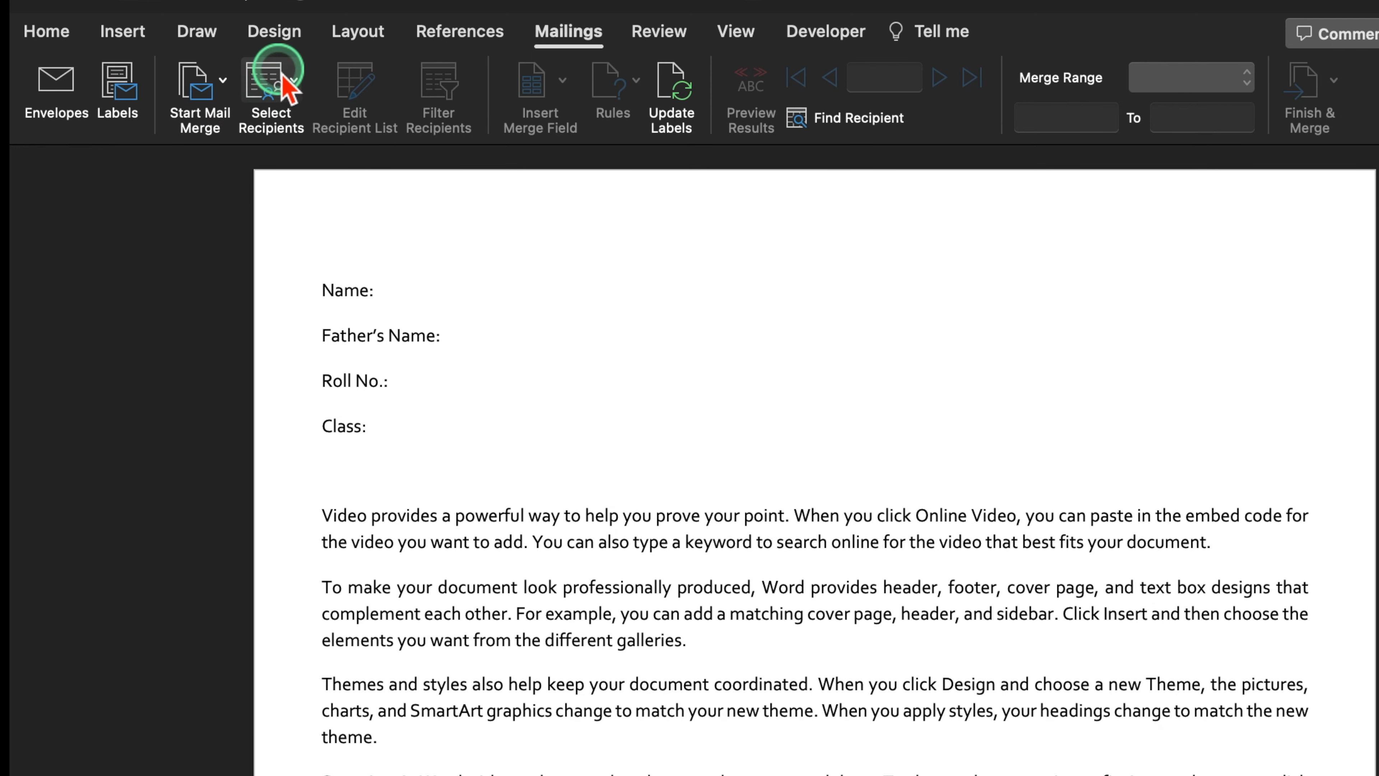
Use the existing list Student Details.xlsx from the Desktop as the mail merge recipients.
{"action": "left_click", "coordinate": [272, 78]}
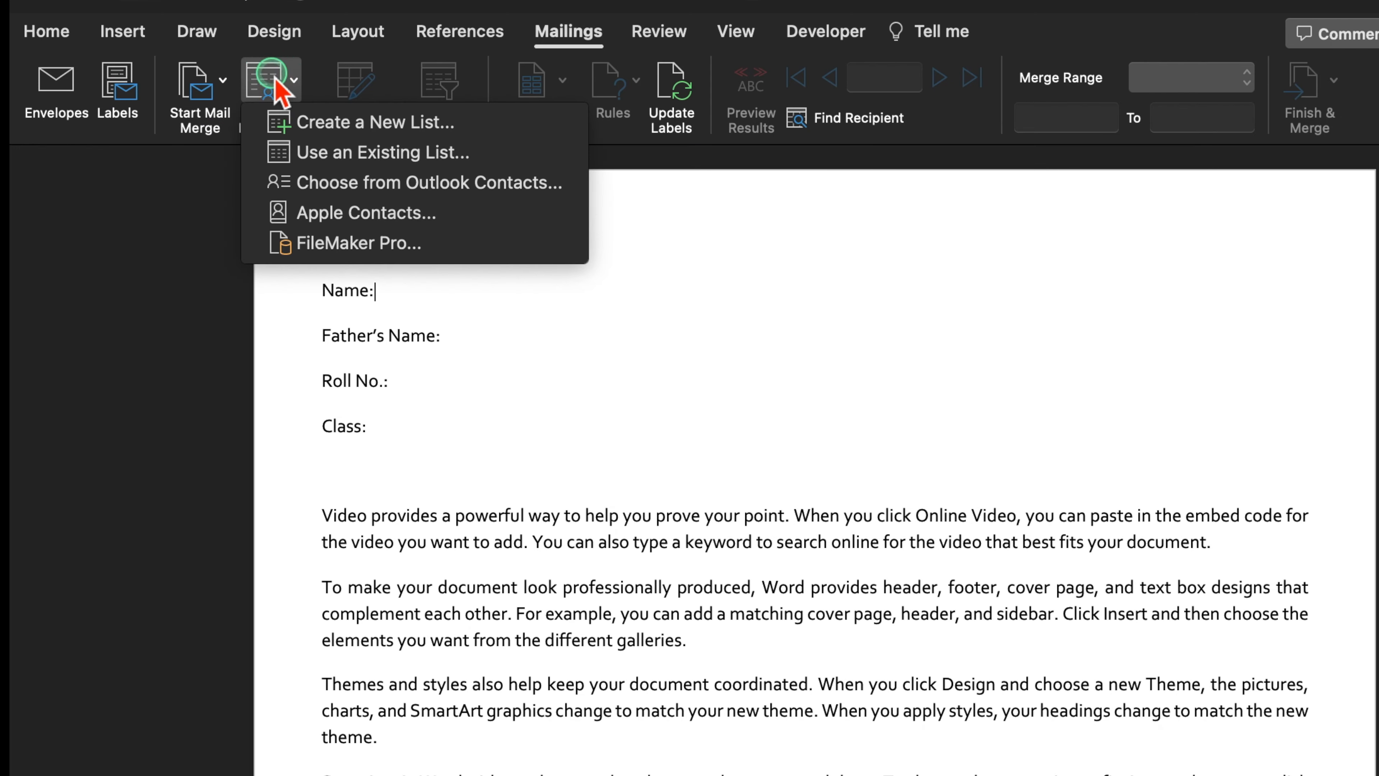
{"action": "left_click", "coordinate": [526, 155]}
{"action": "left_click", "coordinate": [633, 549]}
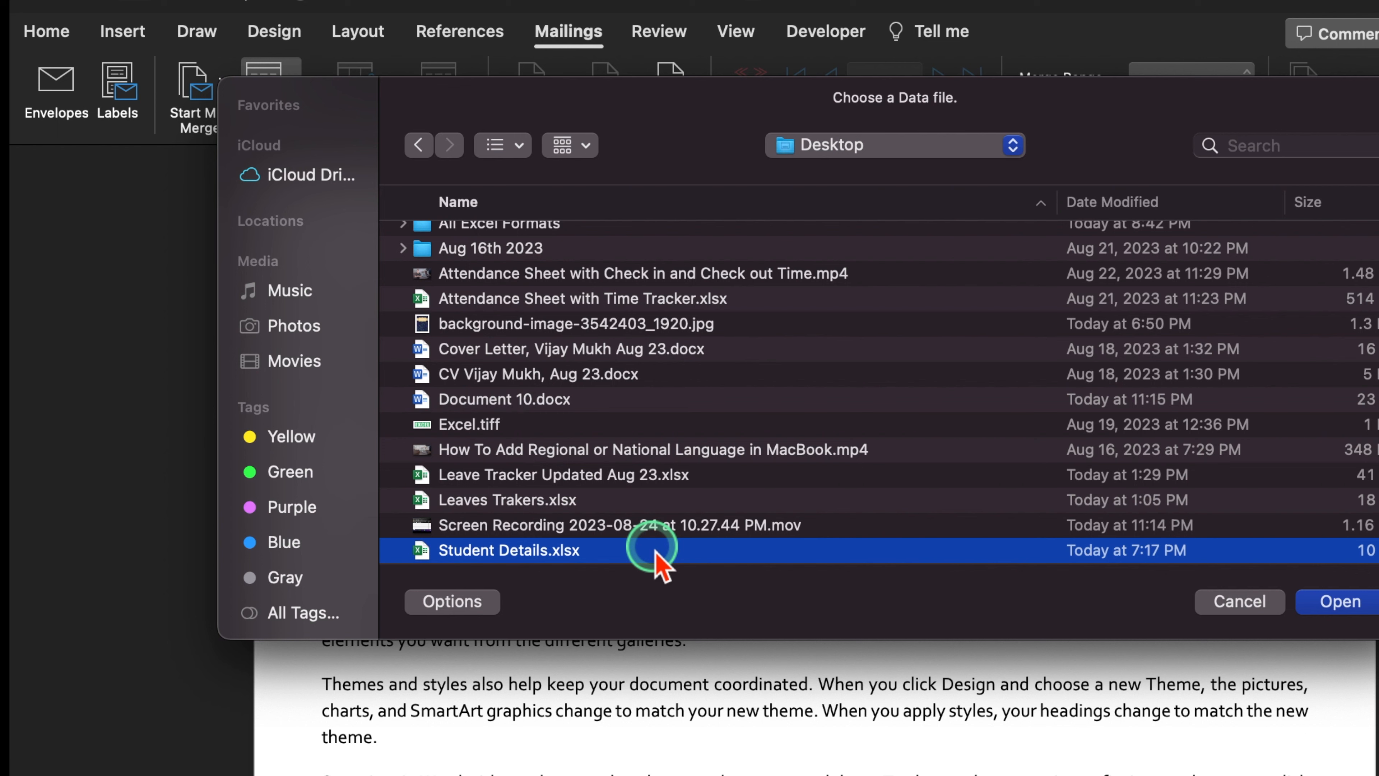
{"action": "left_click", "coordinate": [1339, 601]}
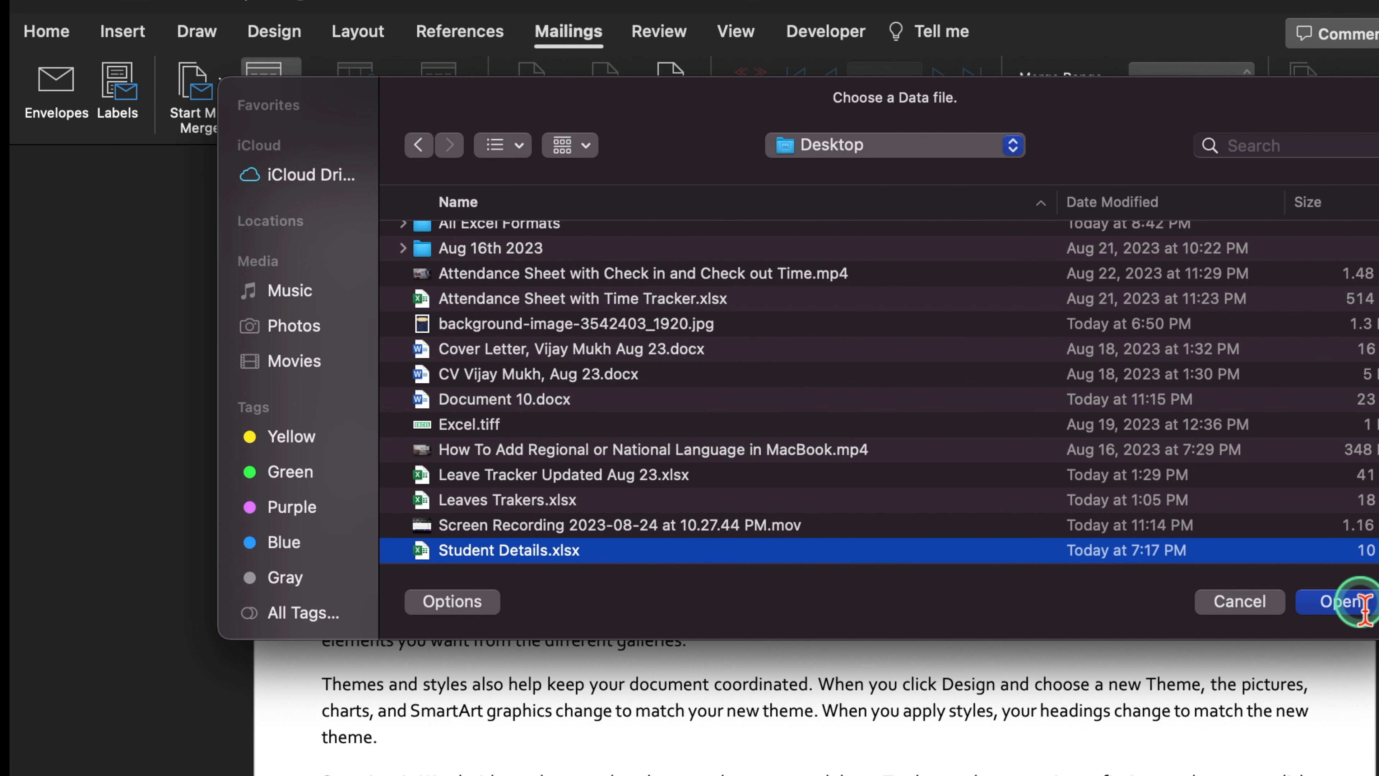
{"action": "left_click", "coordinate": [923, 440]}
{"action": "left_click", "coordinate": [932, 380]}
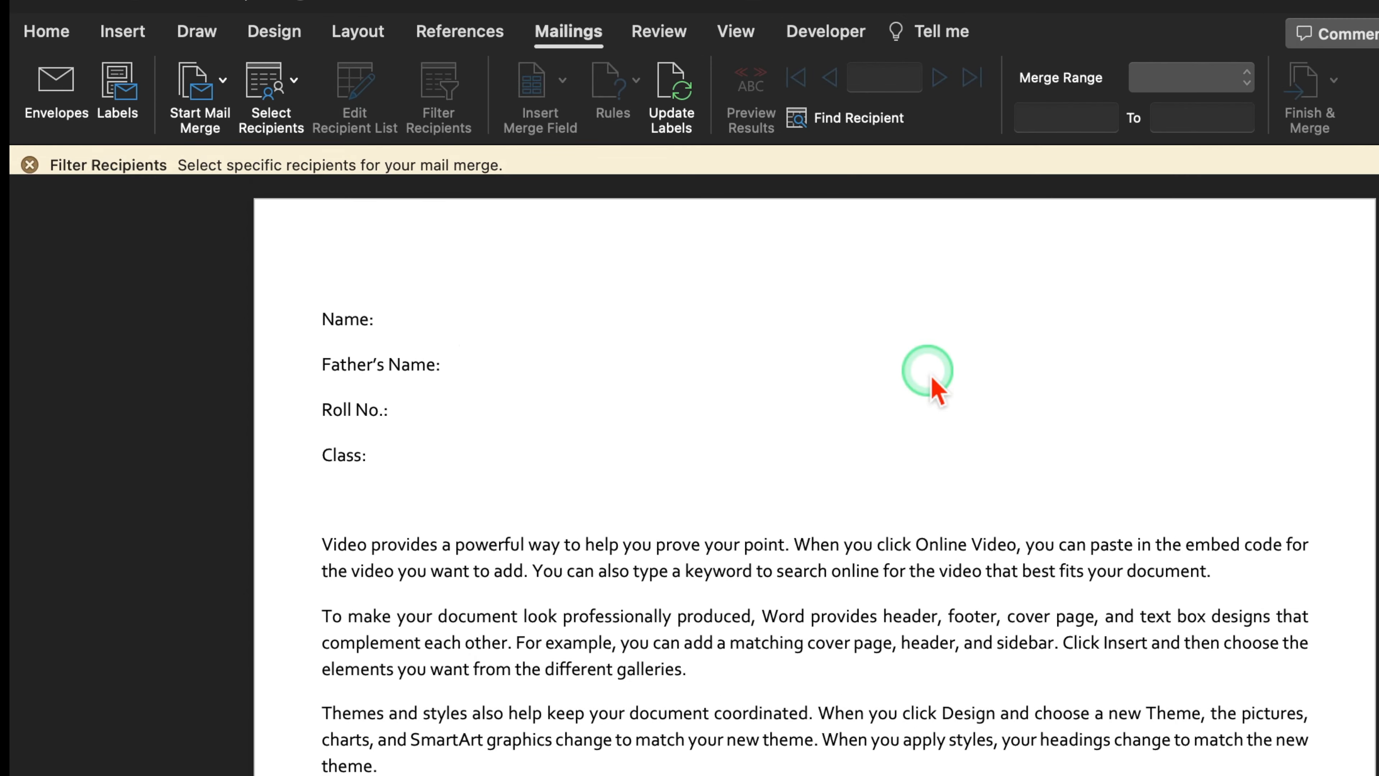
{"action": "left_click", "coordinate": [30, 164]}
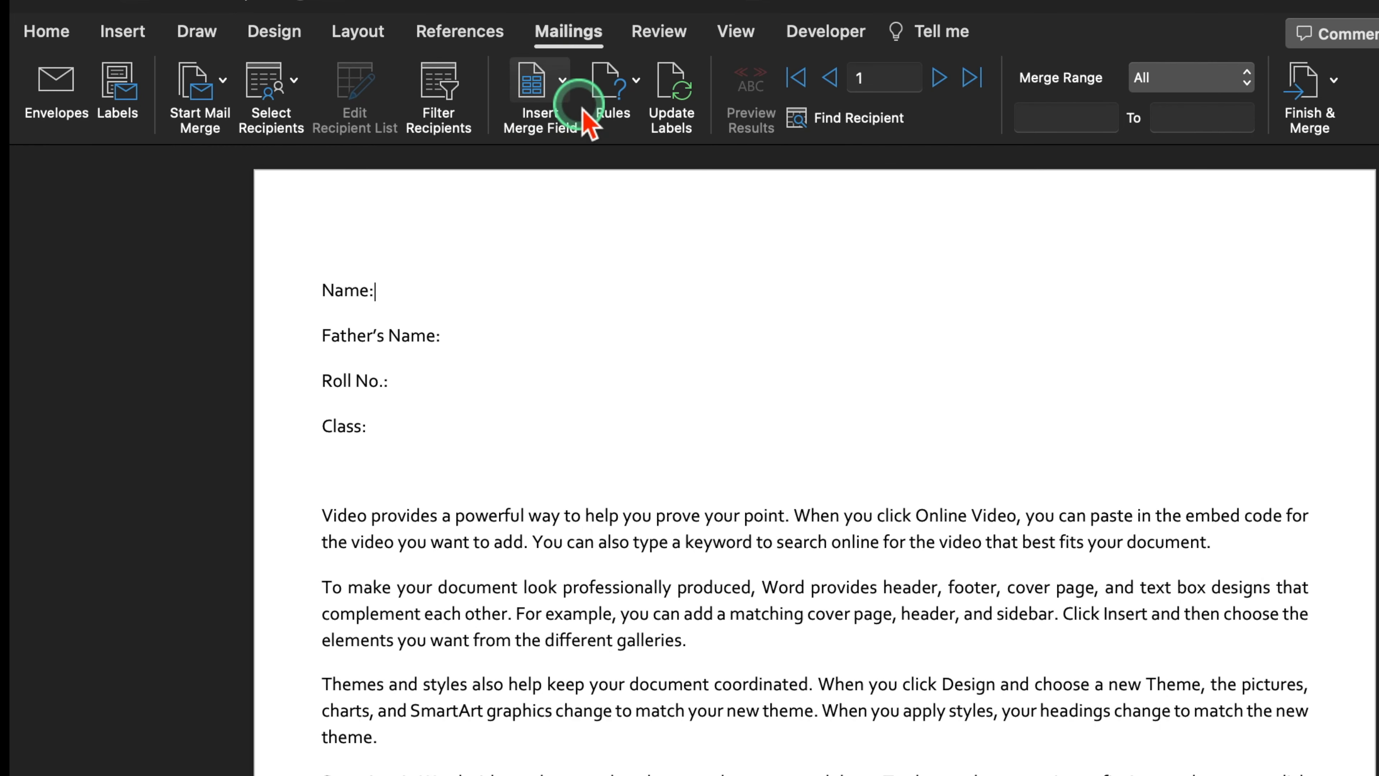
Insert the Name merge field after the "Name:" label.
{"action": "left_click", "coordinate": [562, 80]}
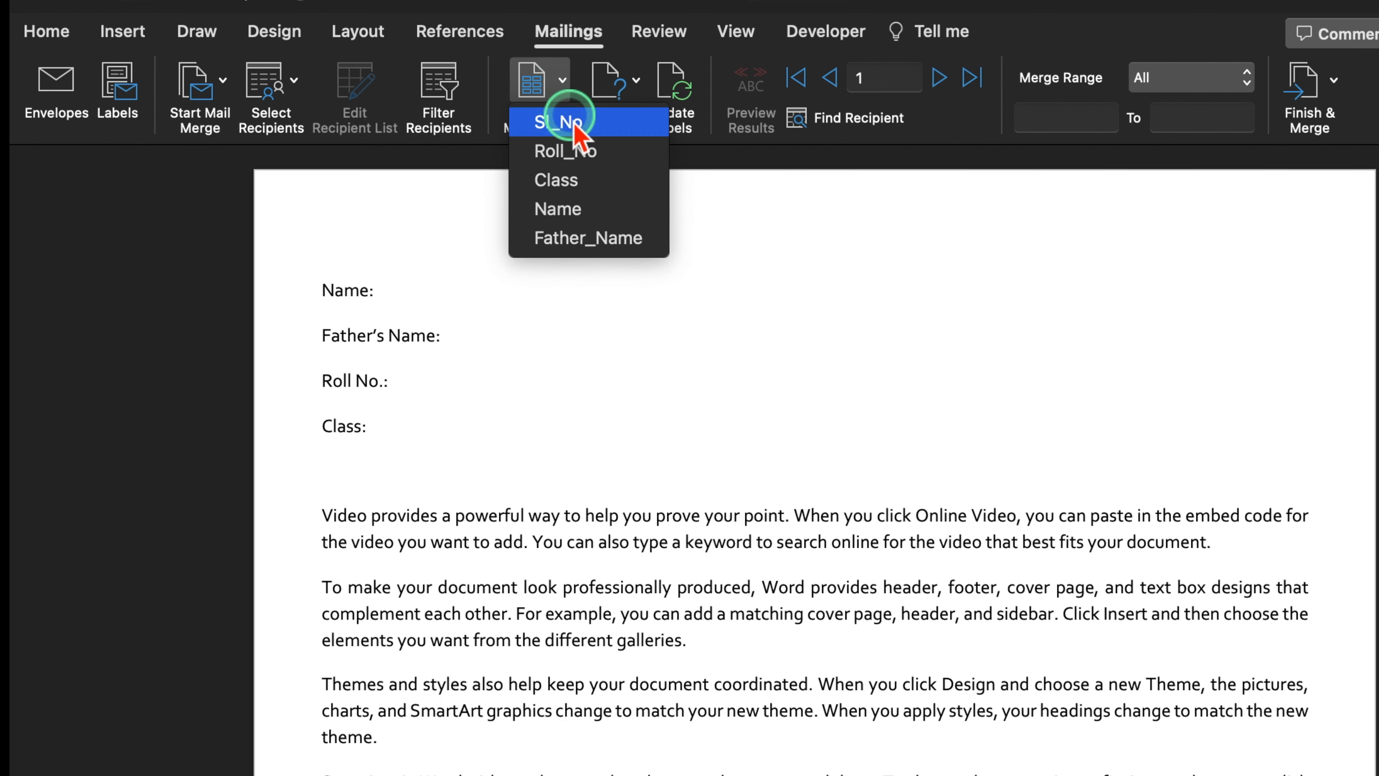
{"action": "left_click", "coordinate": [481, 231]}
{"action": "left_click", "coordinate": [403, 299]}
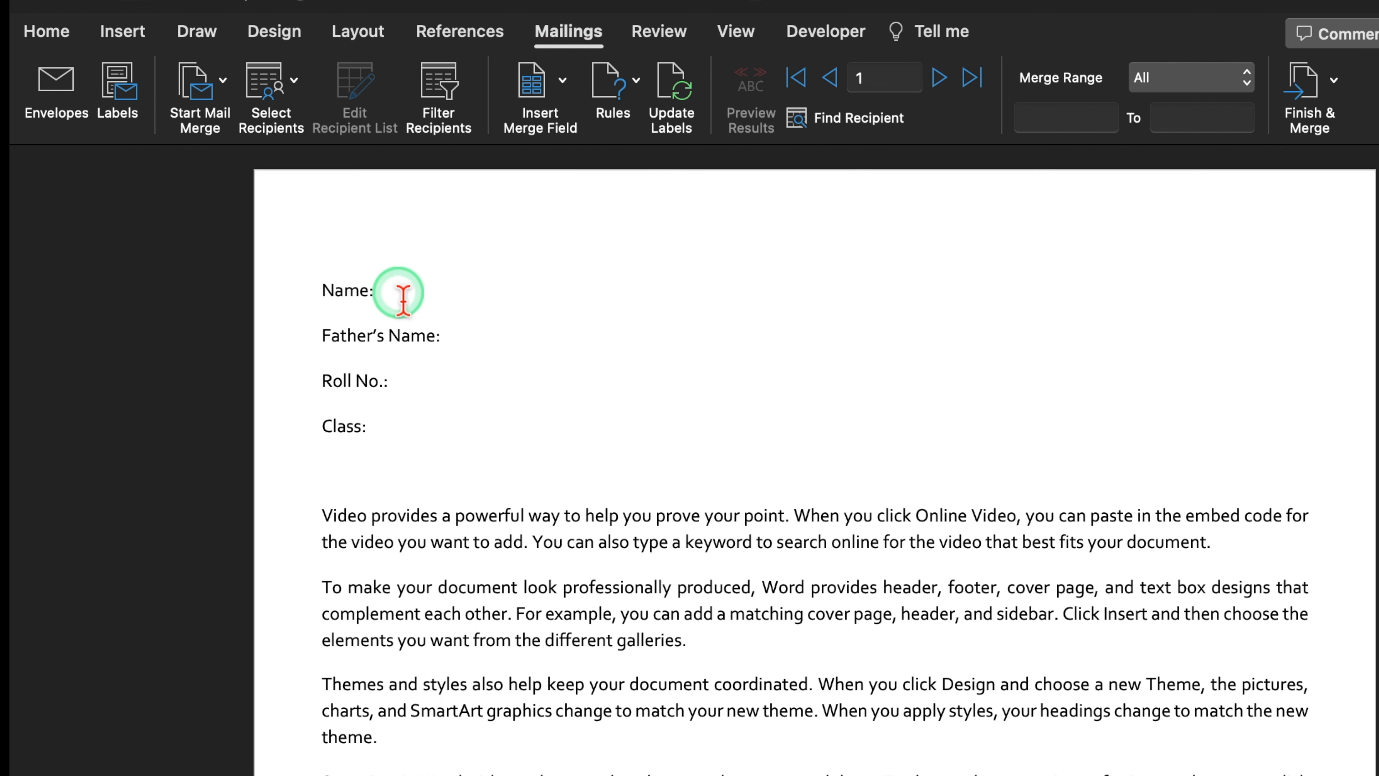
{"action": "left_click", "coordinate": [564, 80]}
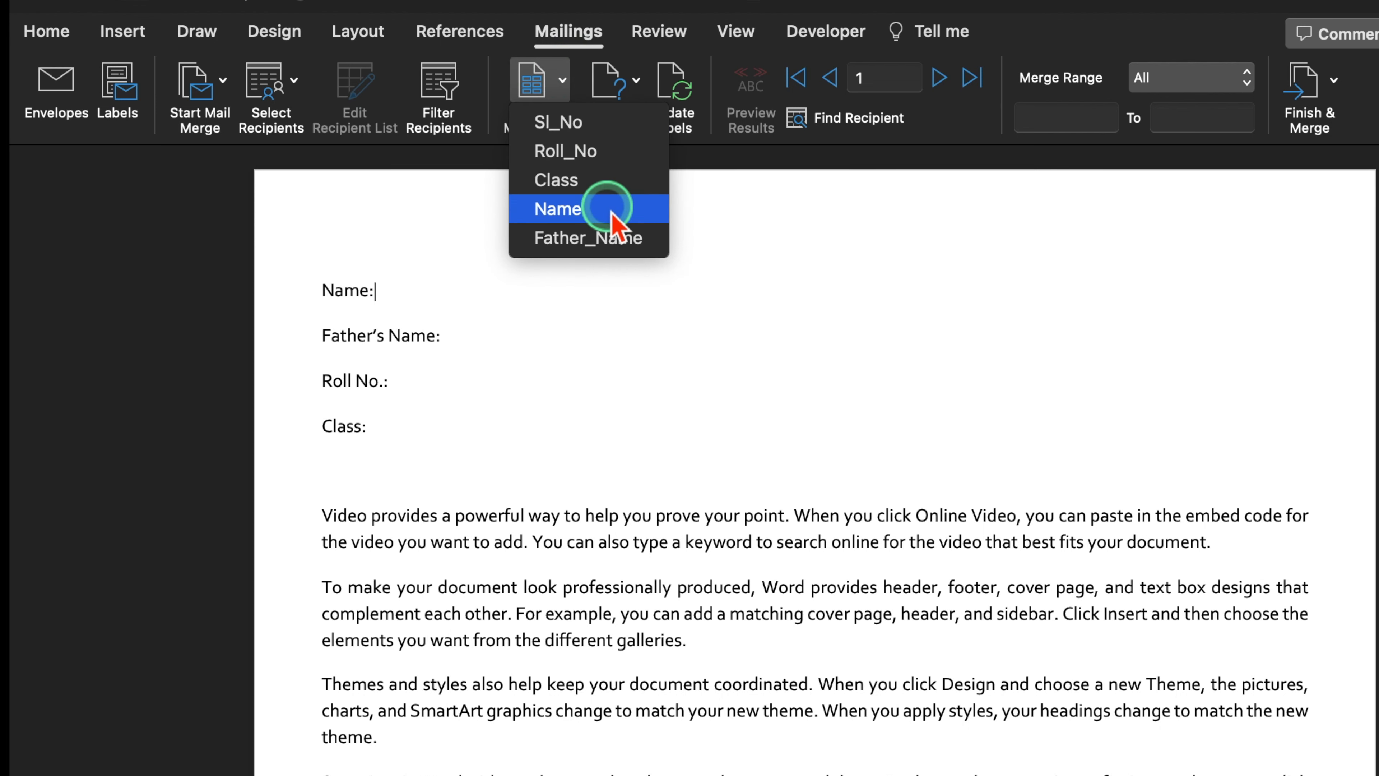
{"action": "left_click", "coordinate": [610, 209]}
Insert the Father_Name merge field after "Father's Name:" and the Roll_No merge field after "Roll No.:".
{"action": "left_click", "coordinate": [469, 383]}
{"action": "left_click", "coordinate": [564, 81]}
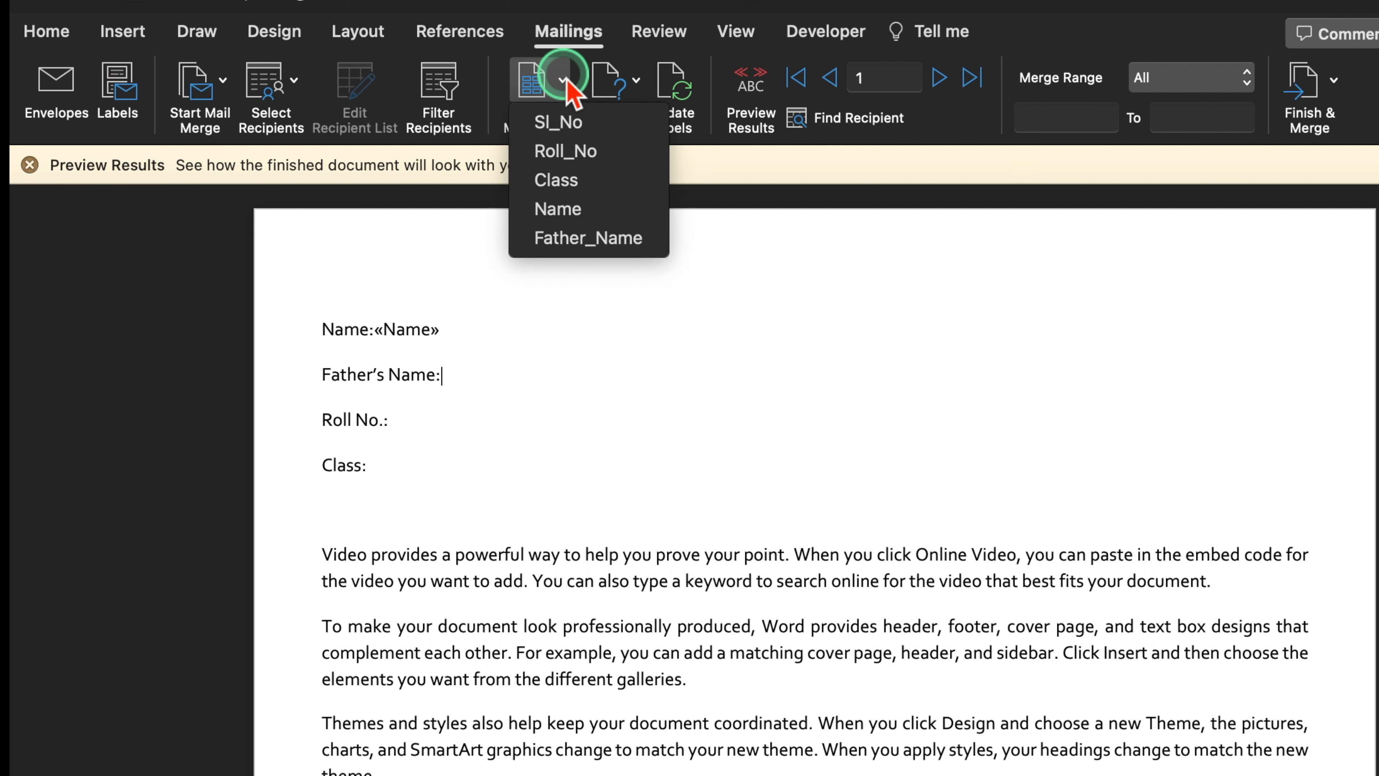
{"action": "left_click", "coordinate": [628, 239]}
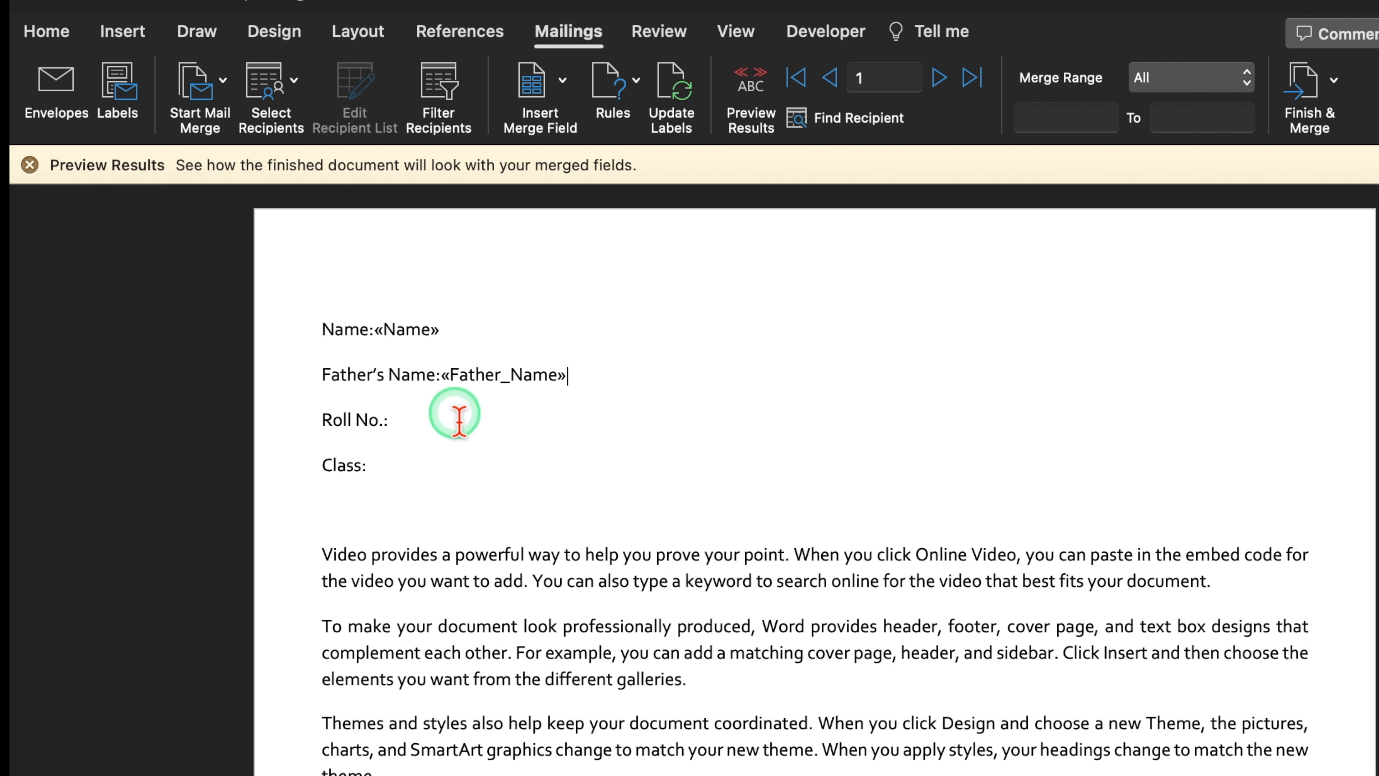
{"action": "left_click", "coordinate": [565, 81]}
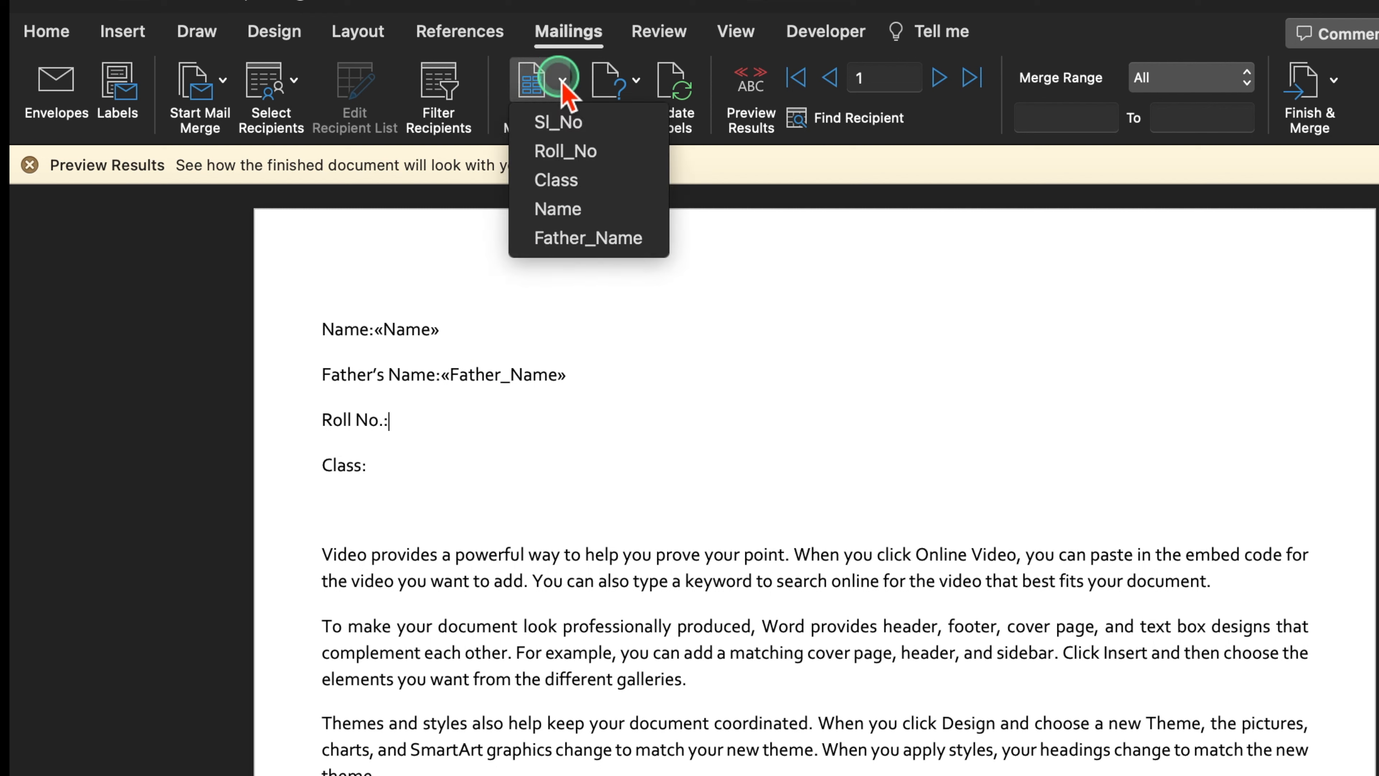
{"action": "left_click", "coordinate": [562, 152]}
Insert the Class merge field after the "Class:" label and dismiss the mail merge hint.
{"action": "left_click", "coordinate": [440, 463]}
{"action": "left_click", "coordinate": [546, 81]}
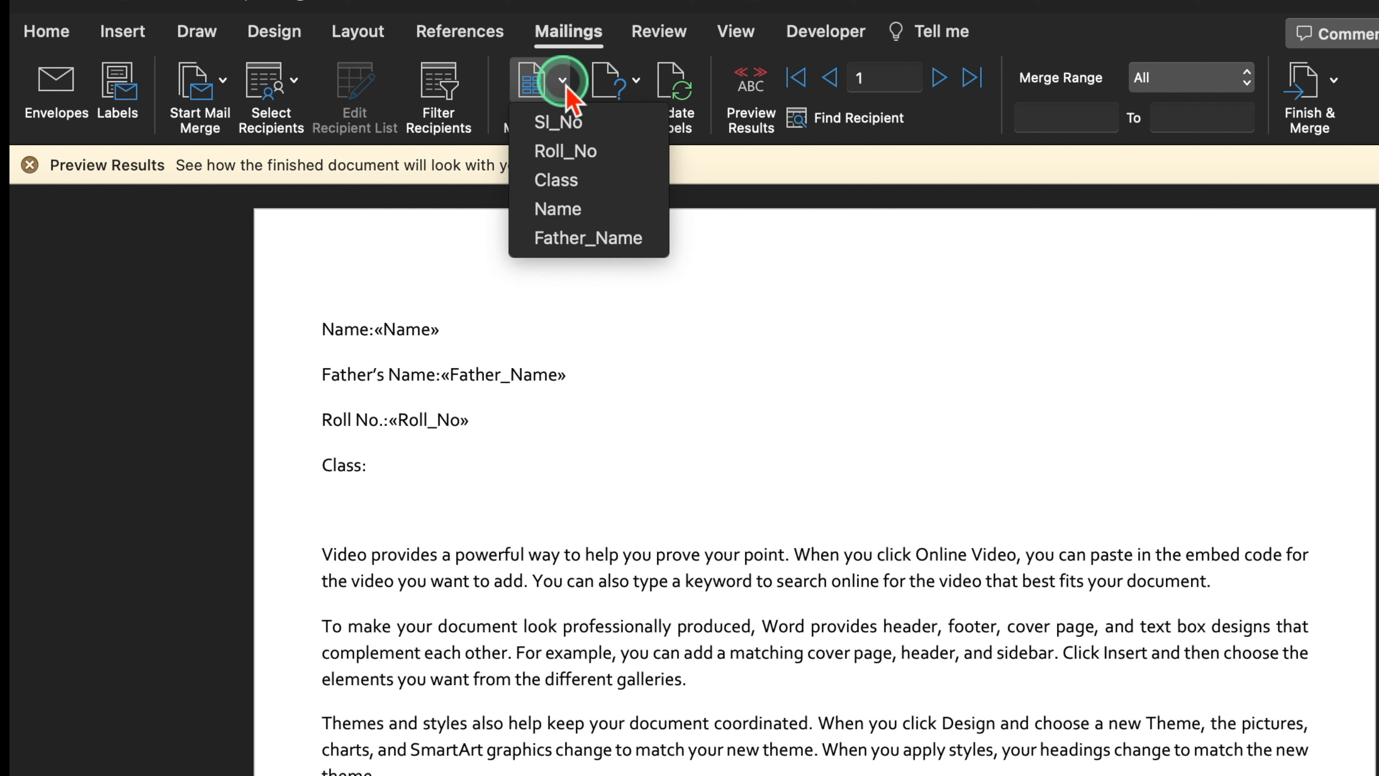
{"action": "left_click", "coordinate": [604, 182]}
{"action": "left_click", "coordinate": [30, 165]}
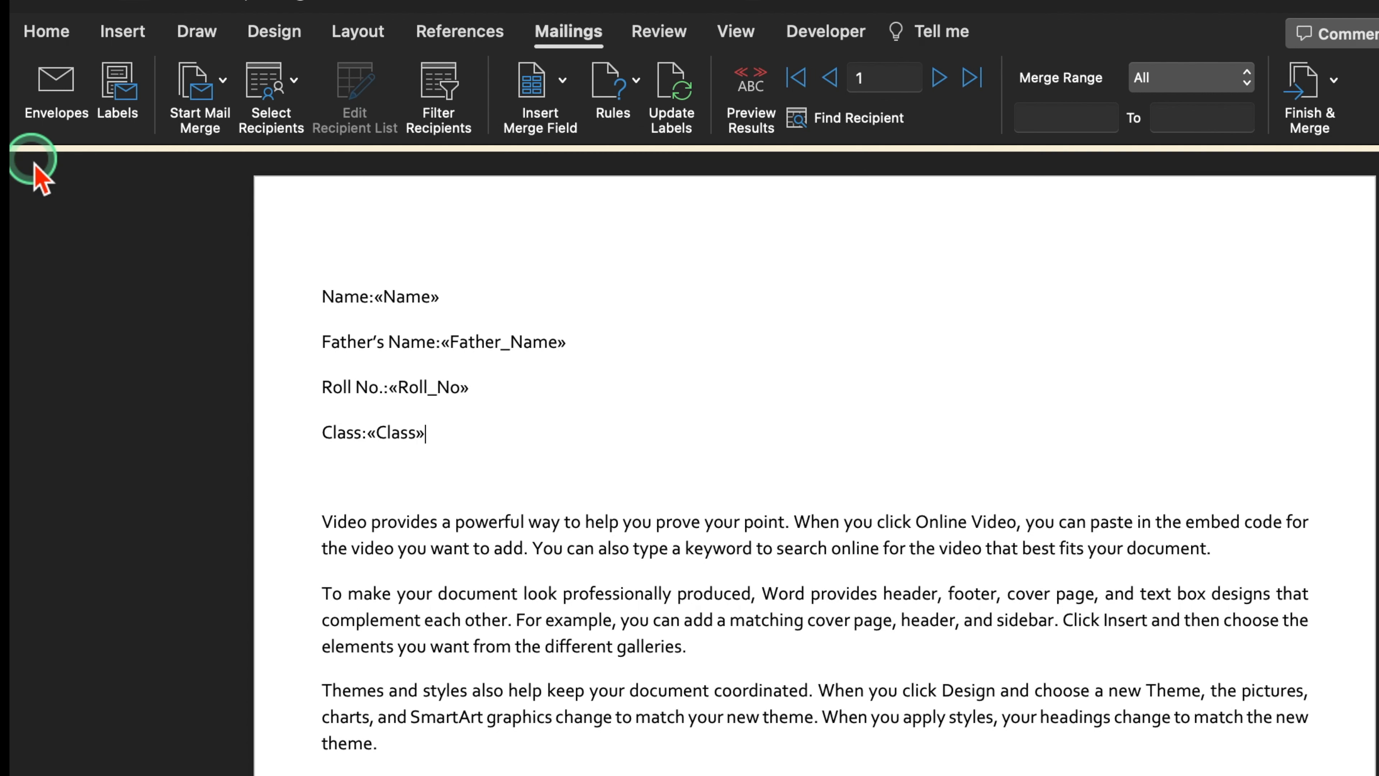
Preview the merge results and step forward through the recipient records to record 15.
{"action": "left_click", "coordinate": [751, 82]}
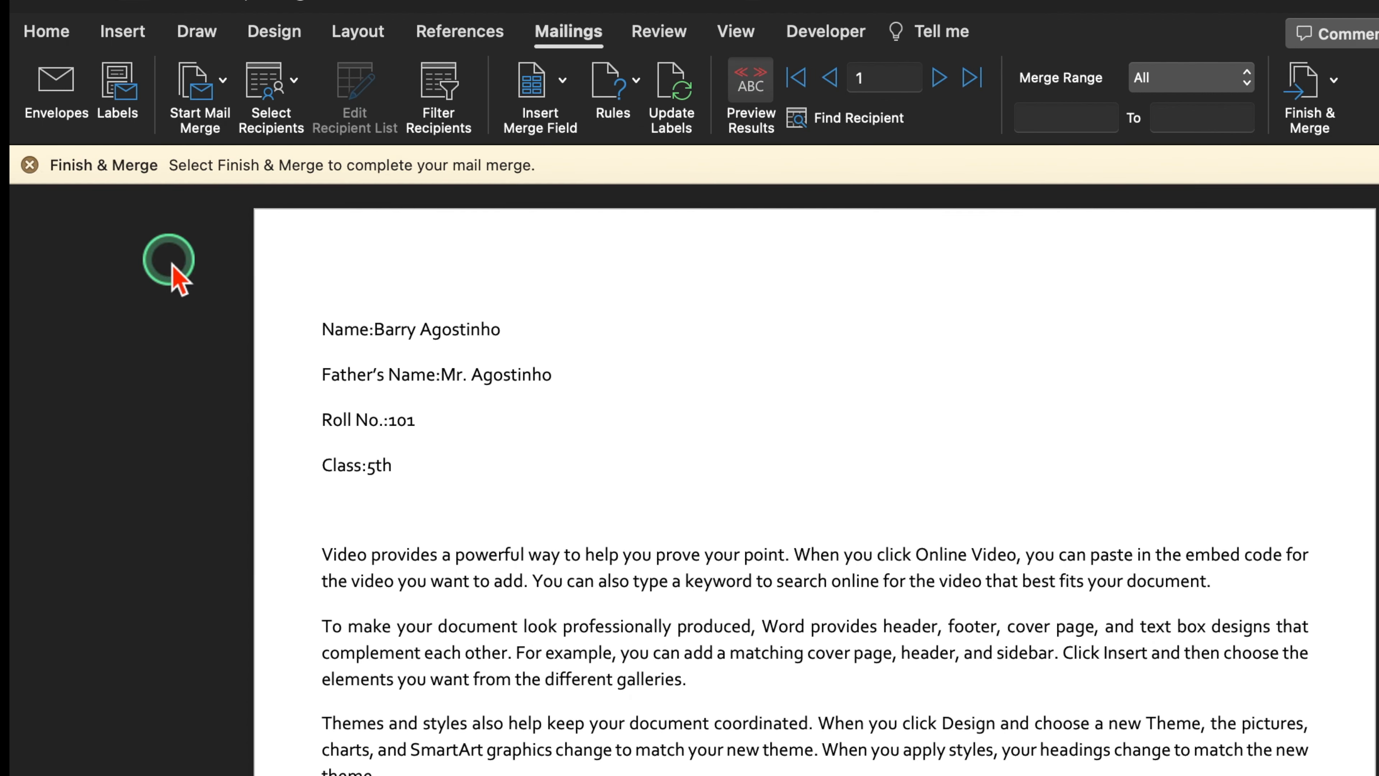
{"action": "left_click", "coordinate": [30, 165]}
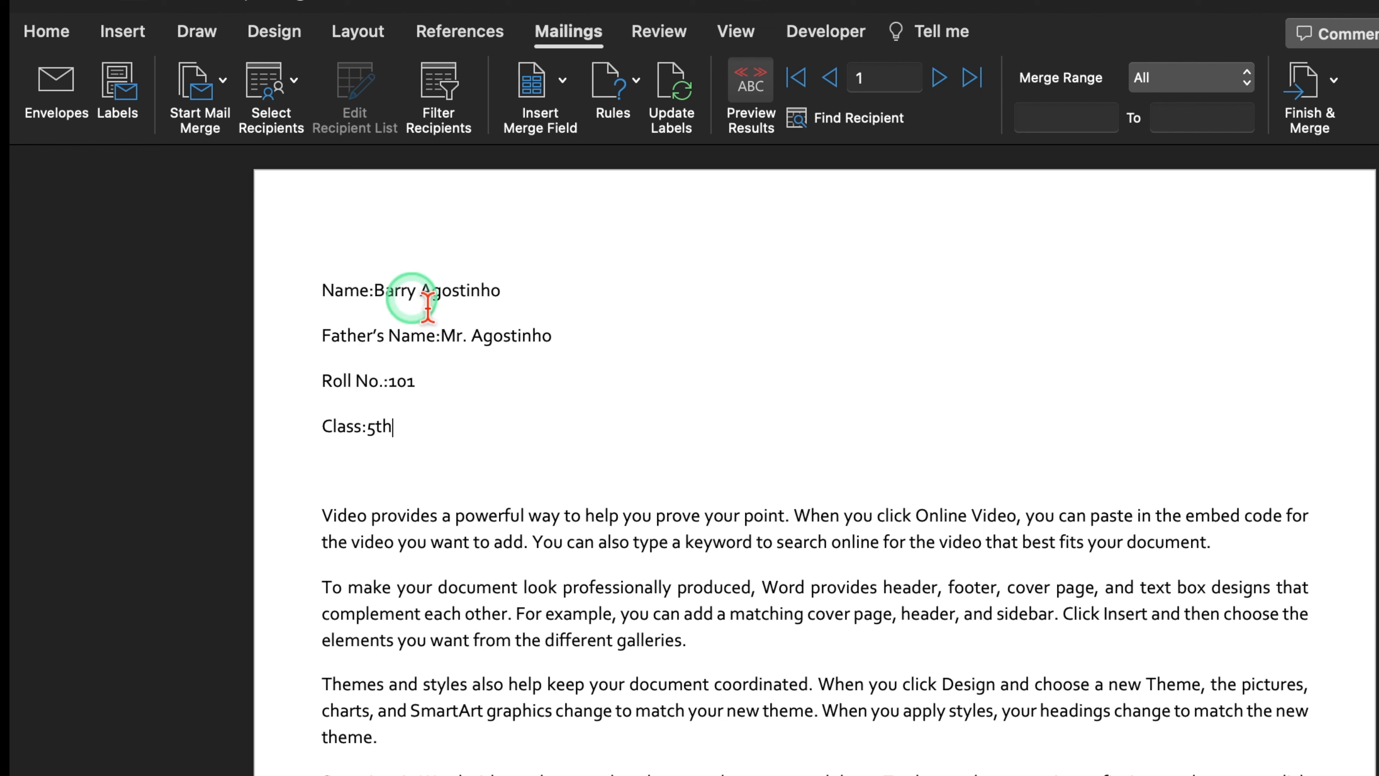
{"action": "left_click", "coordinate": [939, 78]}
{"action": "left_click", "coordinate": [939, 78]}
{"action": "left_click", "coordinate": [939, 78]}
{"action": "left_click", "coordinate": [939, 78]}
{"action": "left_click", "coordinate": [939, 77]}
{"action": "left_click", "coordinate": [939, 78]}
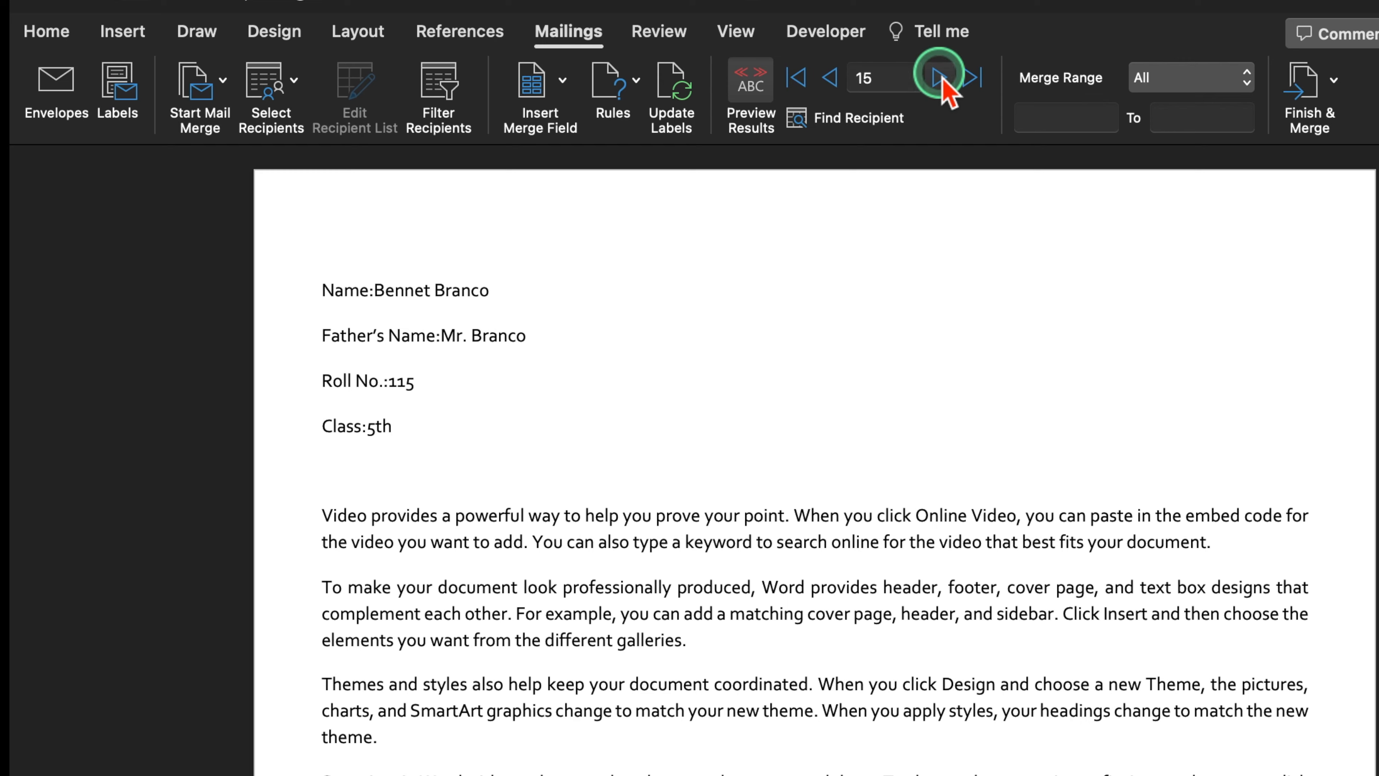
Finish the mail merge of all records as editable individual documents.
{"action": "left_click", "coordinate": [1067, 120]}
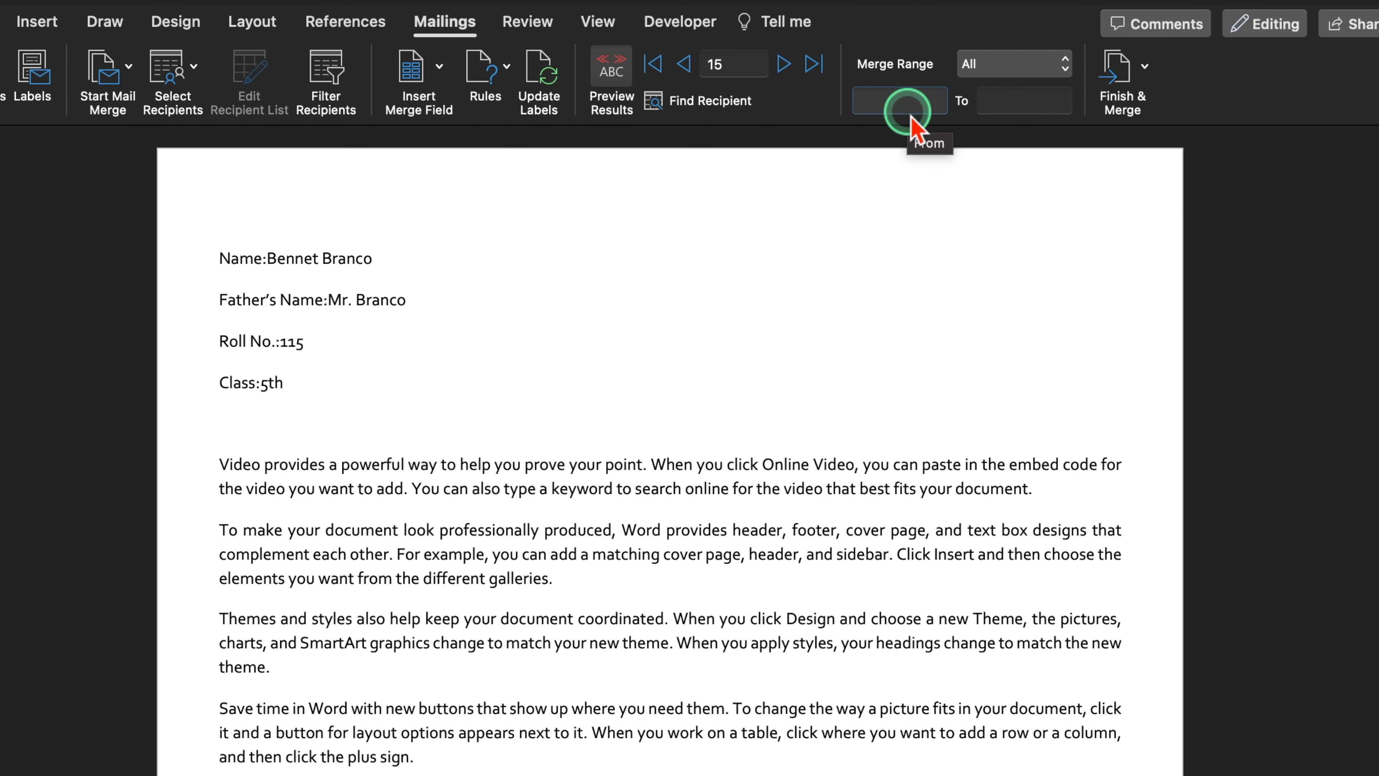
{"action": "left_click", "coordinate": [1146, 68]}
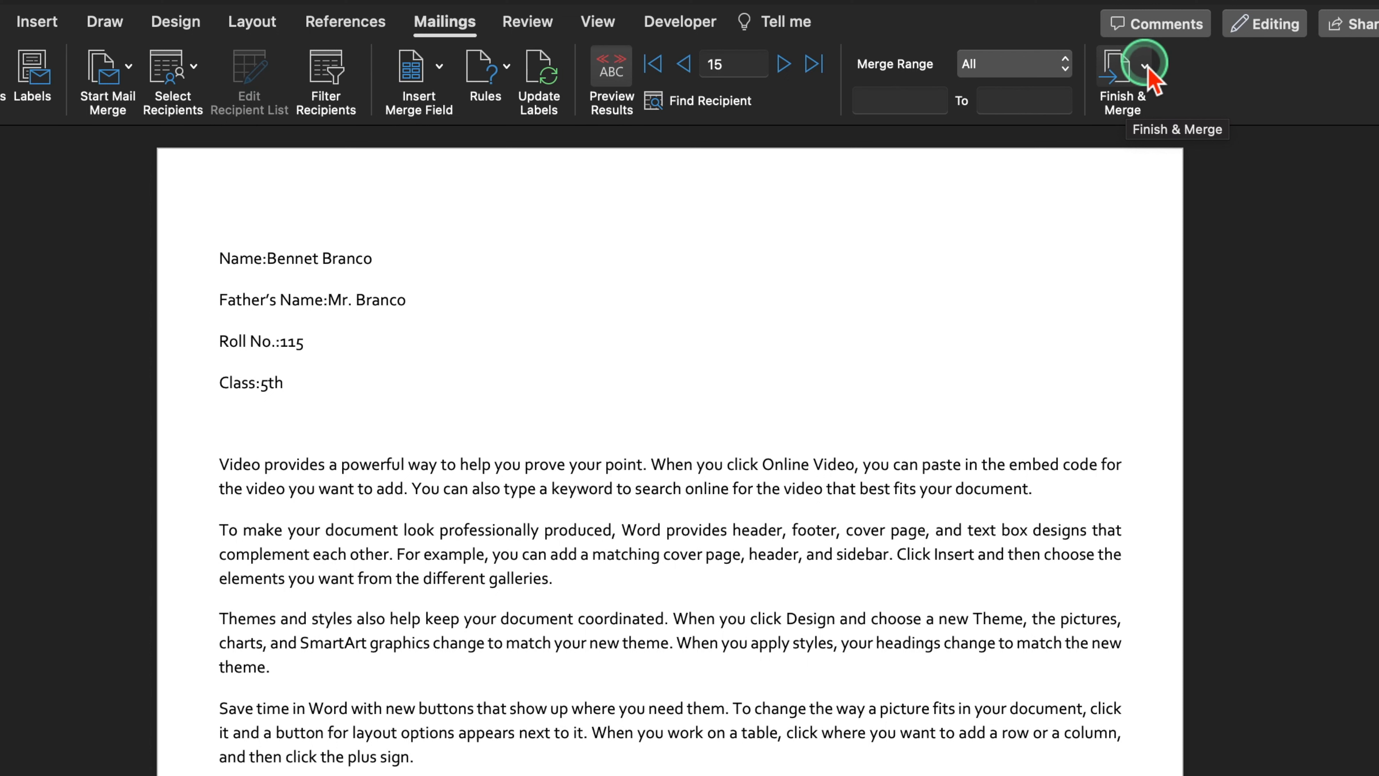
{"action": "left_click", "coordinate": [1352, 105]}
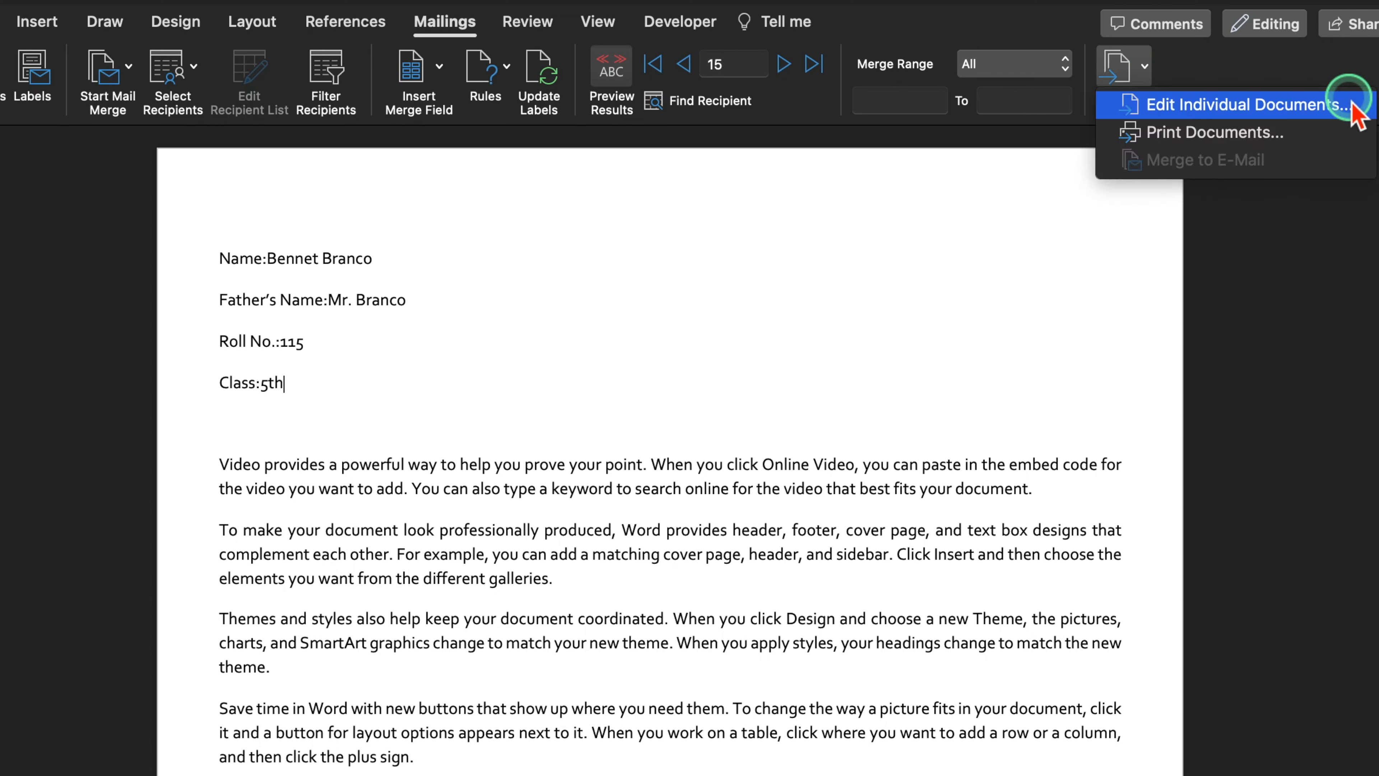
{"action": "left_click", "coordinate": [1322, 106]}
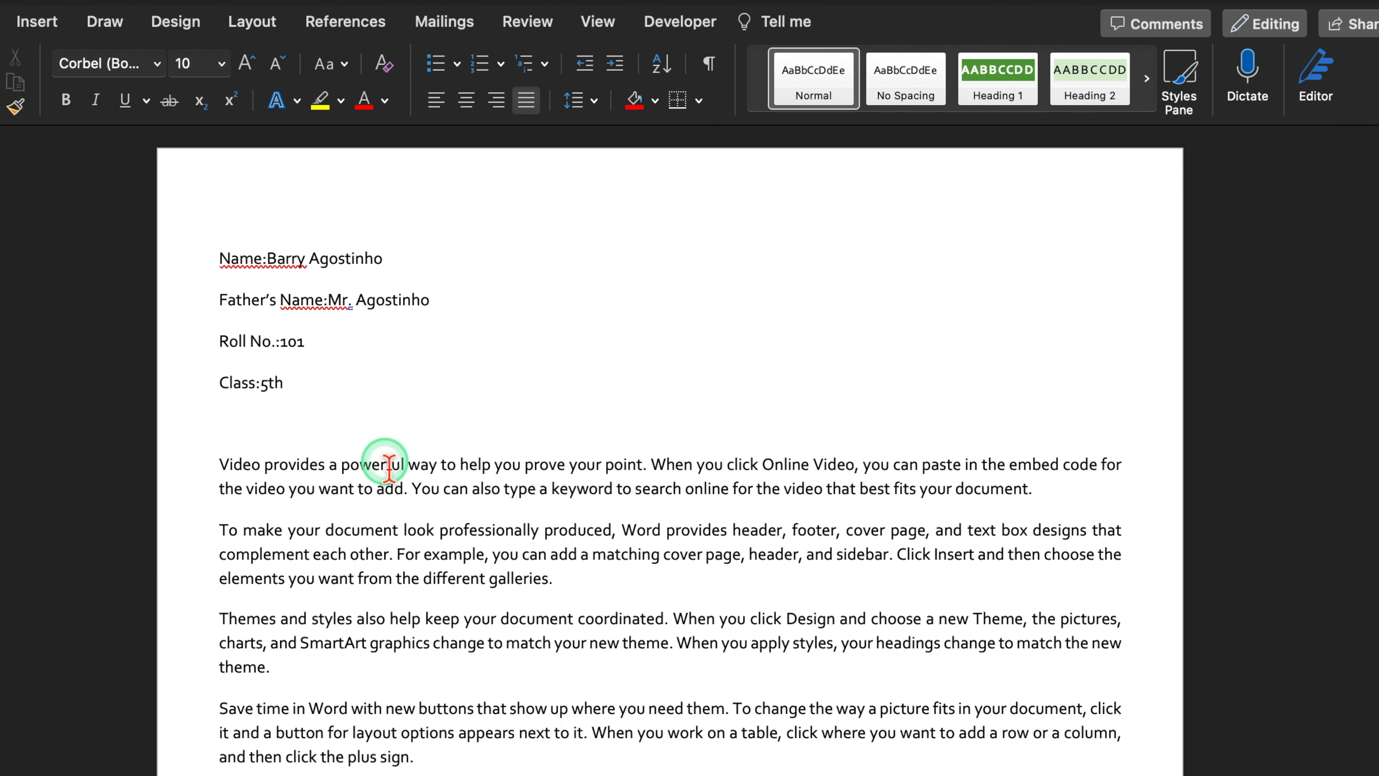
Look through the merged student pages and close the merged document.
{"action": "scroll", "coordinate": [390, 466], "scroll_direction": "down", "scroll_amount": 20}
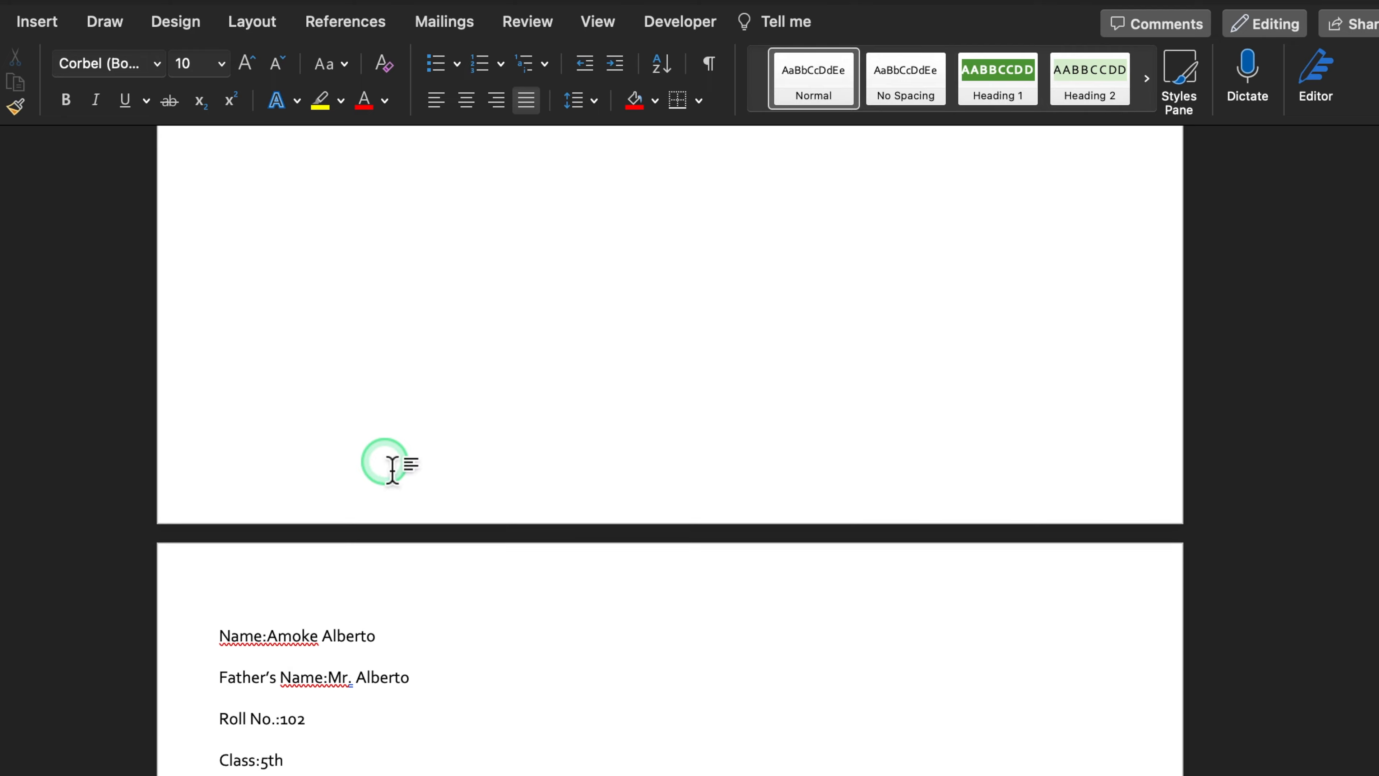
{"action": "scroll", "coordinate": [390, 466], "scroll_direction": "down", "scroll_amount": 12}
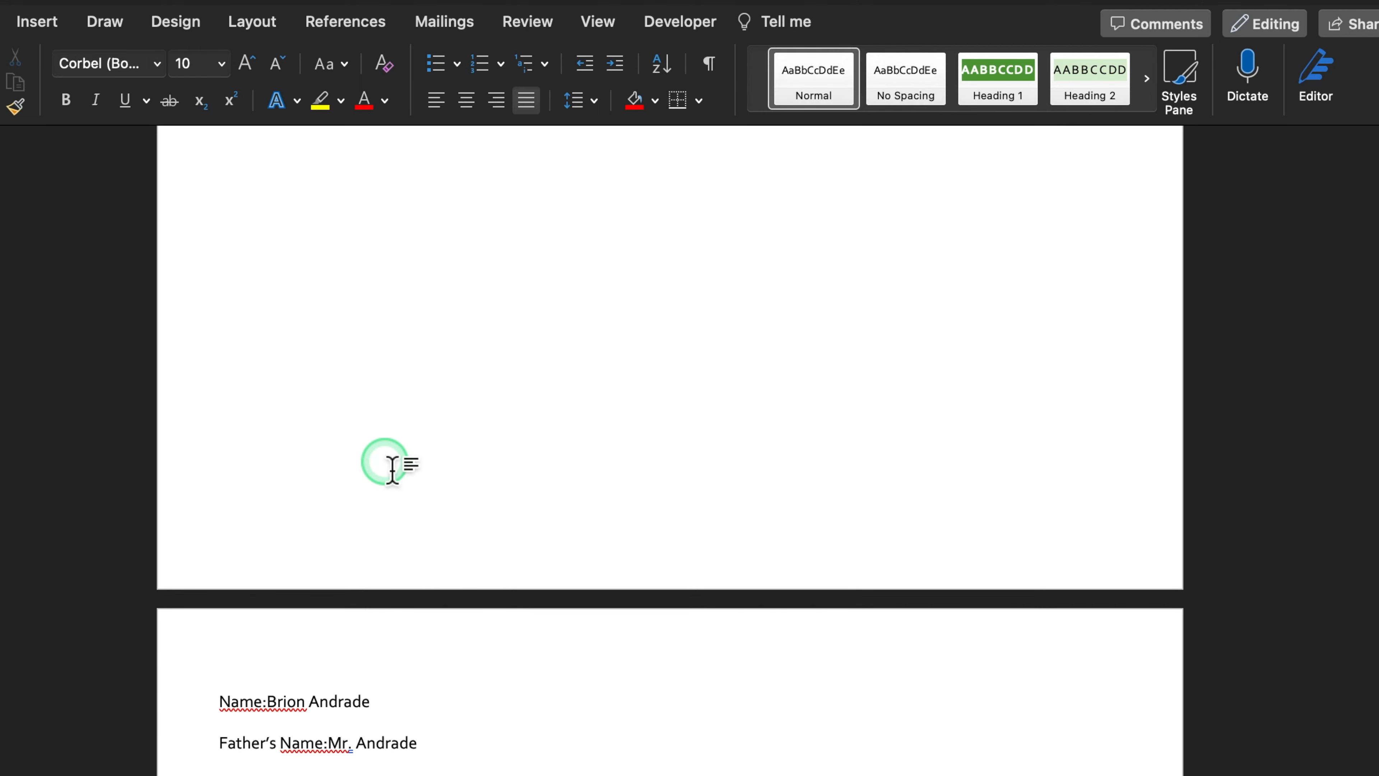
{"action": "scroll", "coordinate": [390, 467], "scroll_direction": "down", "scroll_amount": 12}
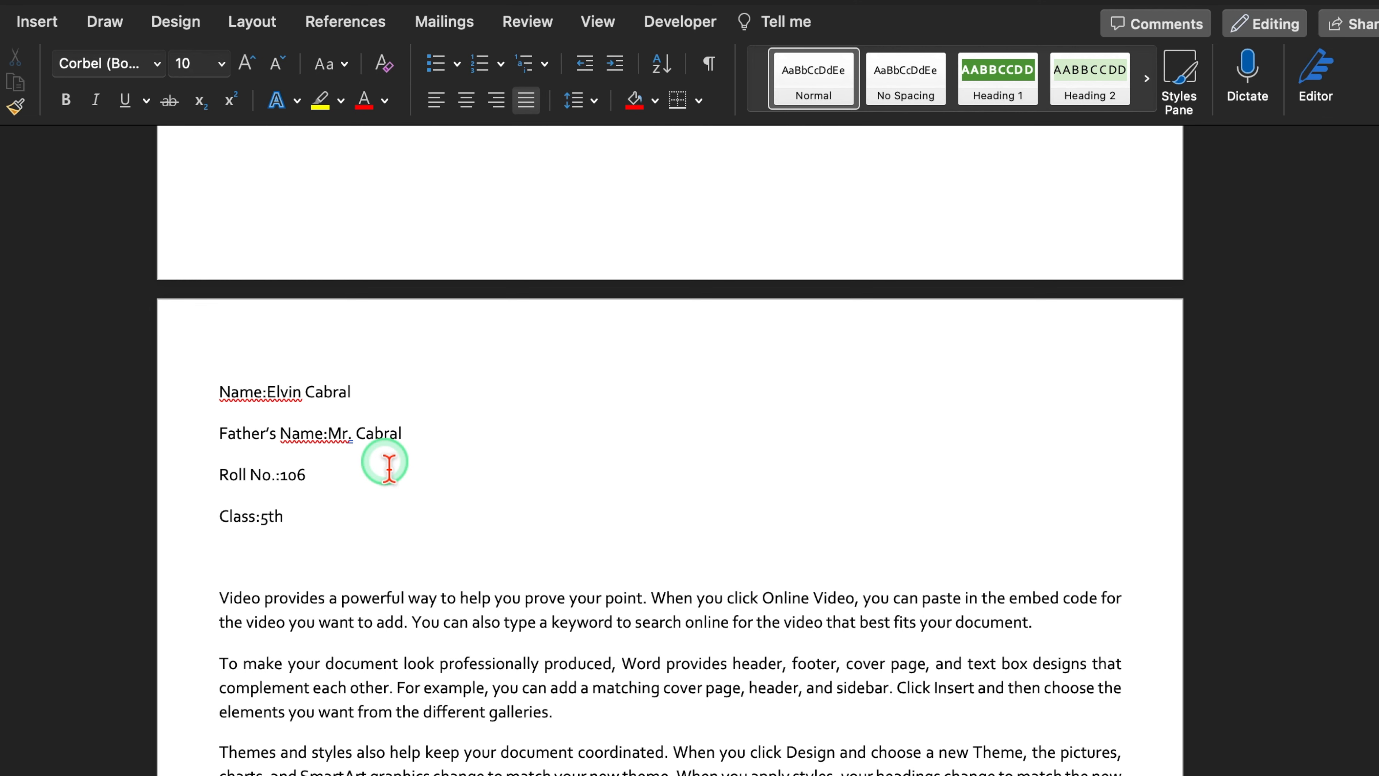
{"action": "key", "text": "super+w"}
{"action": "left_click", "coordinate": [673, 519]}
Delete the Name, Father's Name, Roll No. and Class lines above the body text.
{"action": "left_click_drag", "start_coordinate": [210, 253], "coordinate": [428, 375]}
{"action": "key", "text": "BackSpace"}
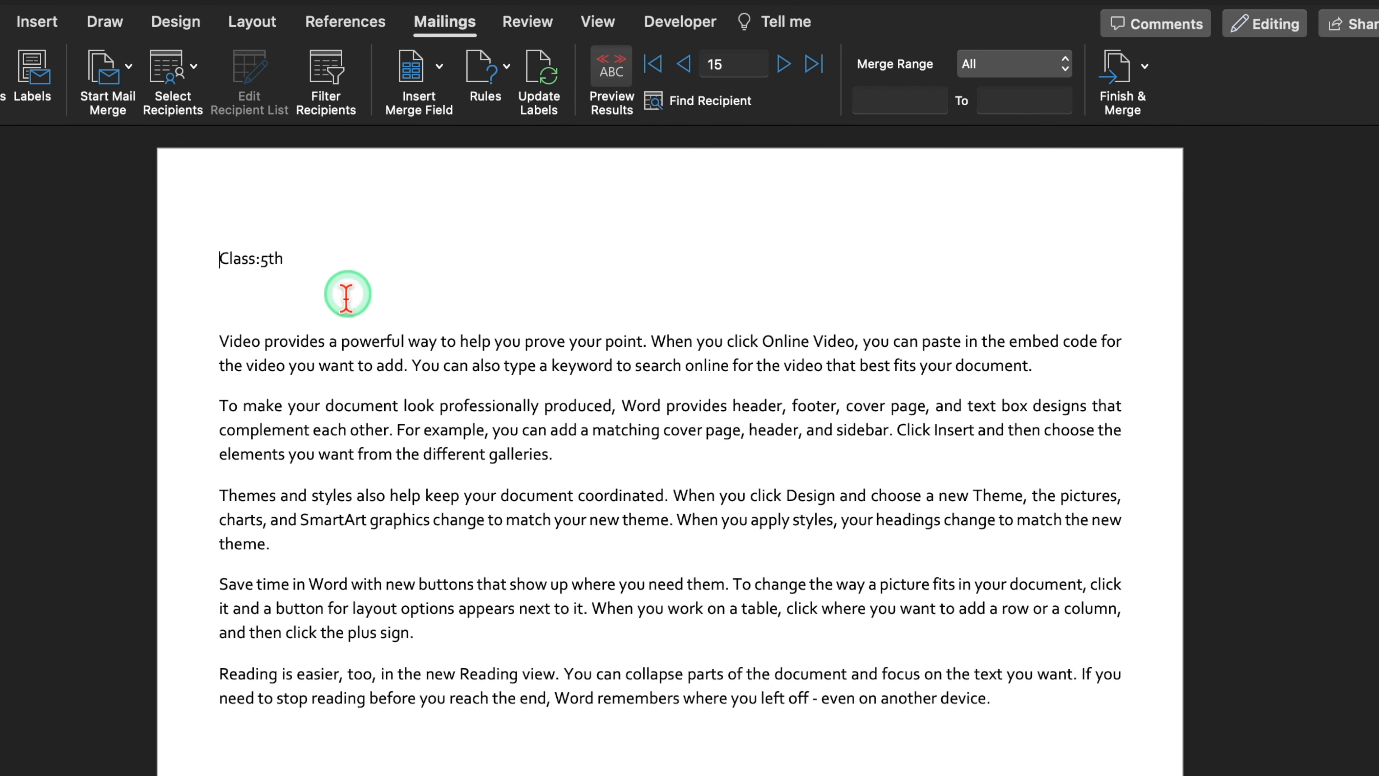
{"action": "left_click", "coordinate": [209, 260]}
{"action": "key", "text": "BackSpace"}
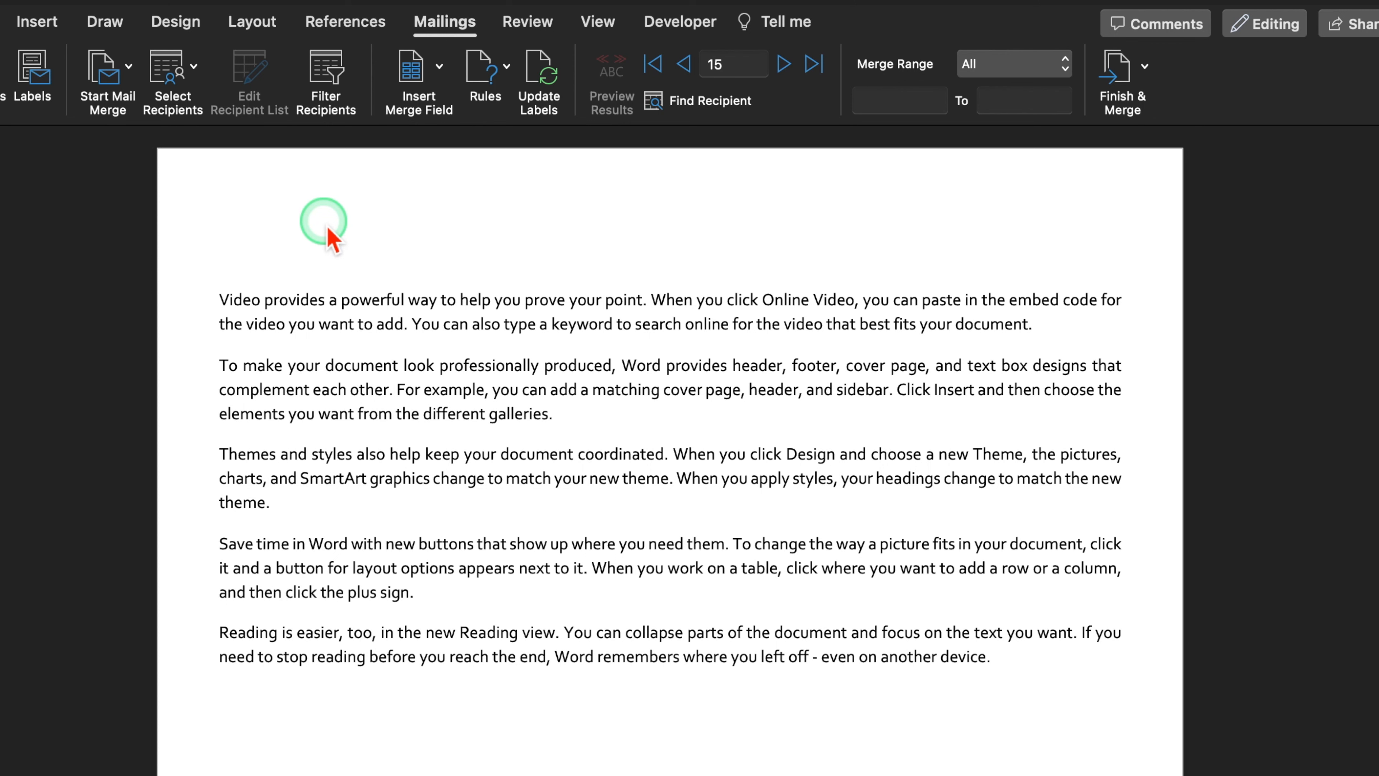
Add the text "Office Monk" to the page header and return to the body text.
{"action": "left_click_drag", "start_coordinate": [1238, 775], "coordinate": [1214, 775]}
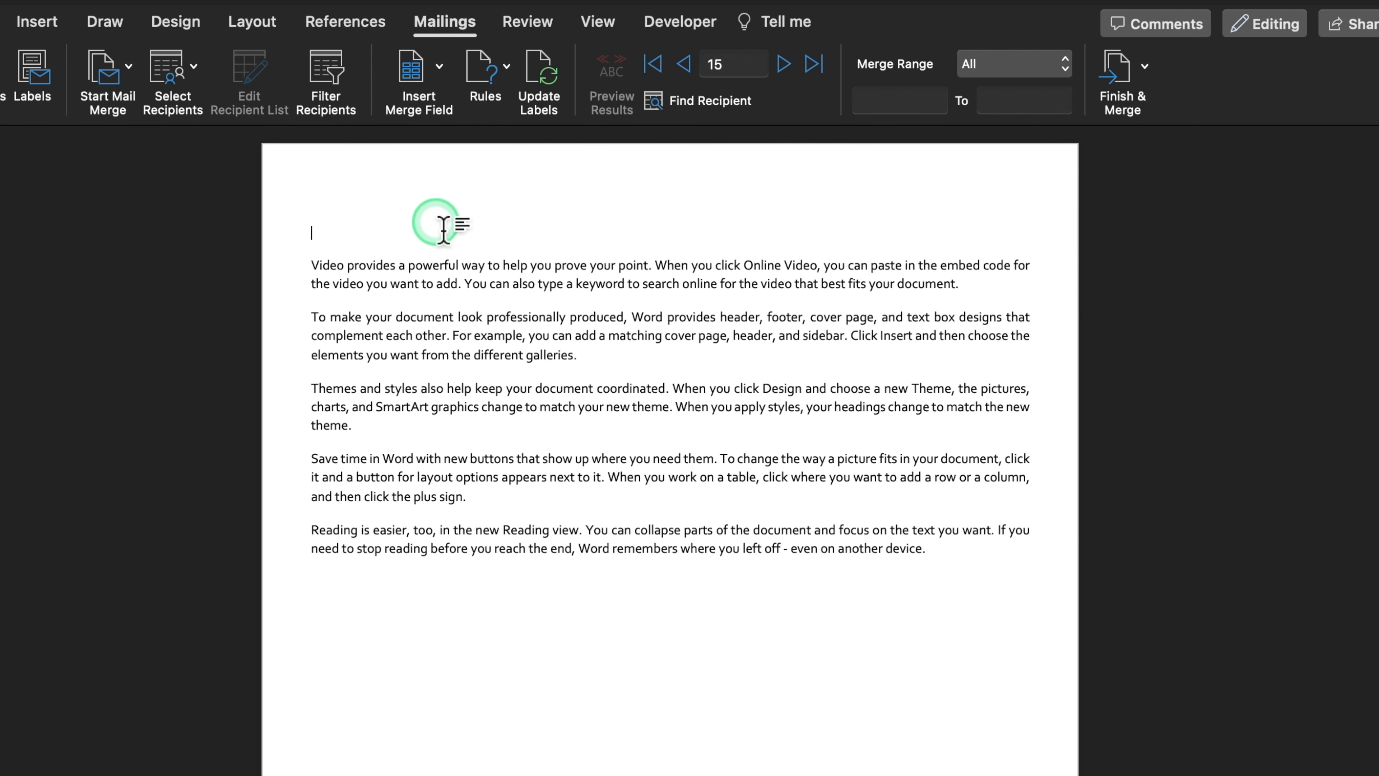
{"action": "double_click", "coordinate": [361, 199]}
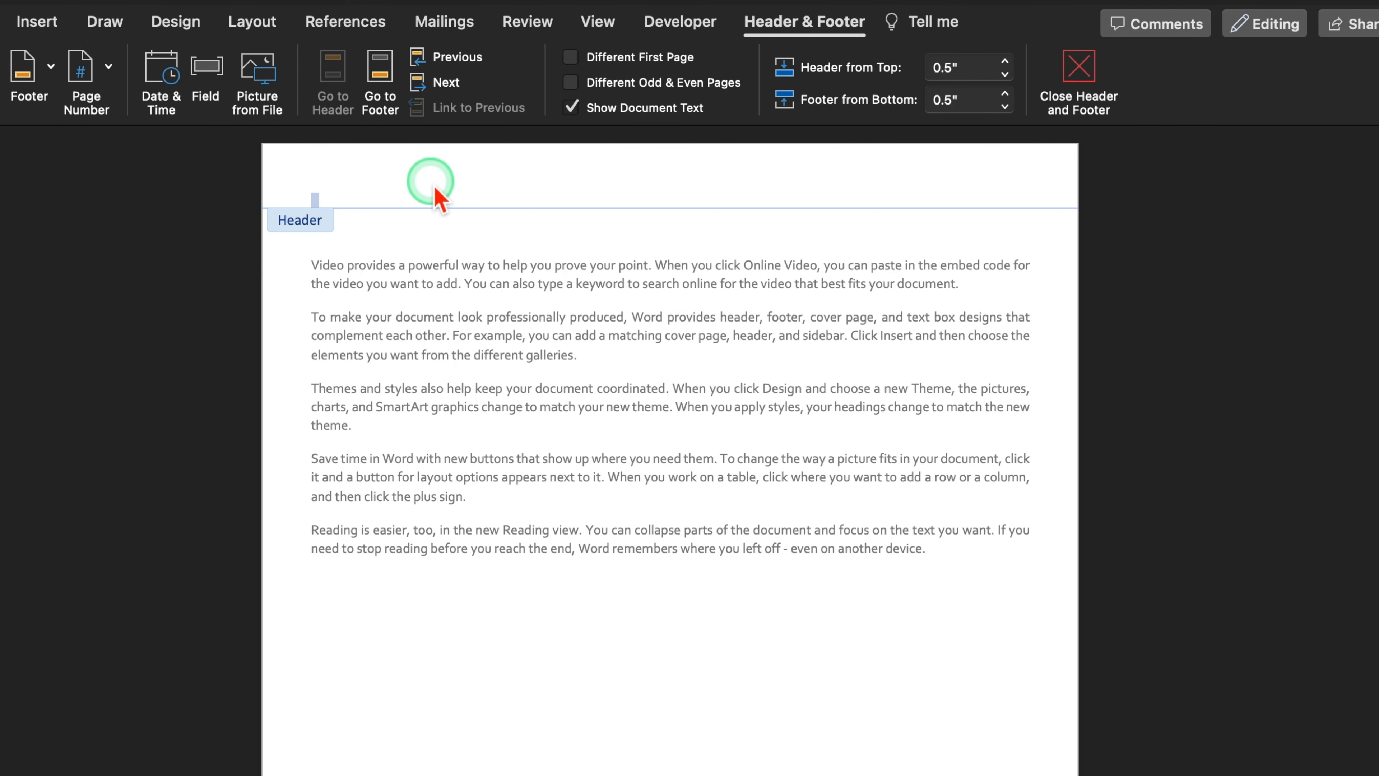
{"action": "left_click", "coordinate": [361, 197]}
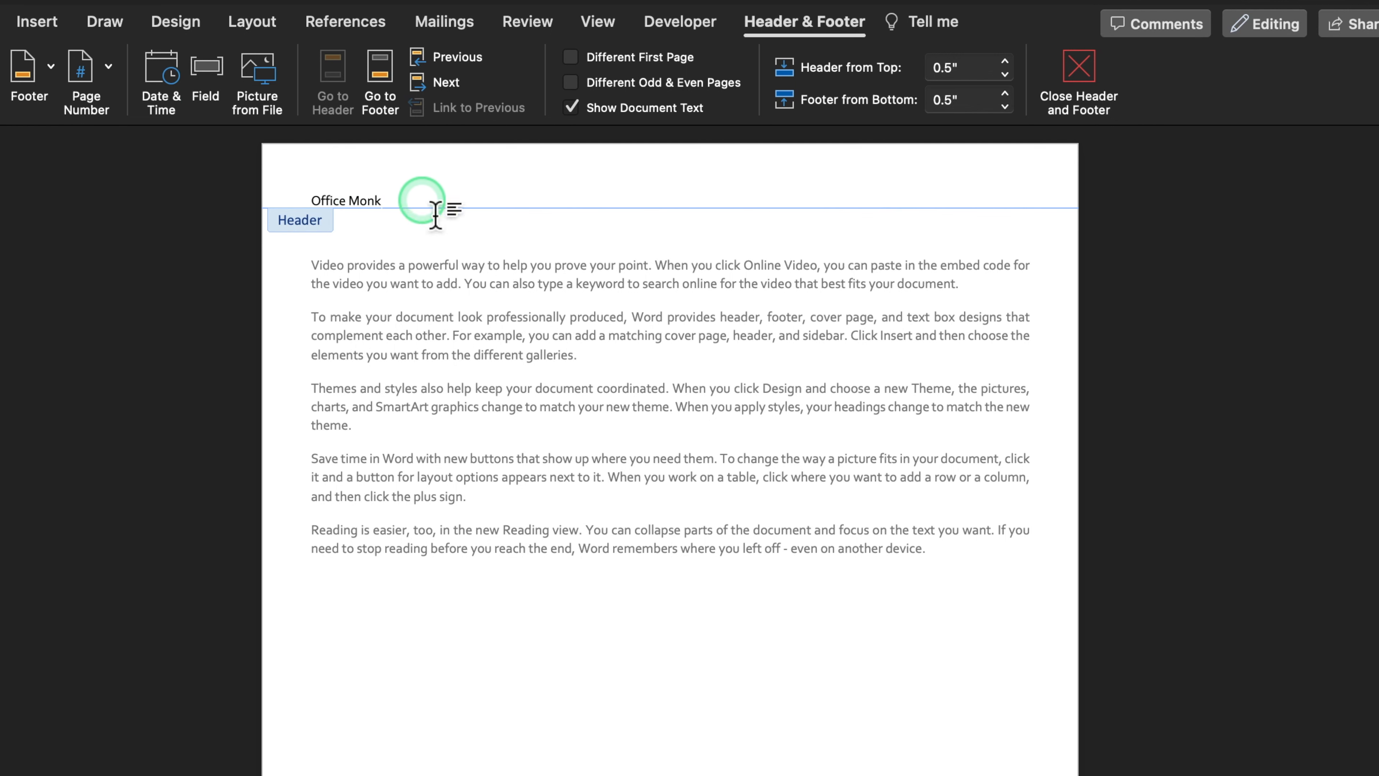
{"action": "double_click", "coordinate": [445, 296]}
{"action": "left_click", "coordinate": [406, 223]}
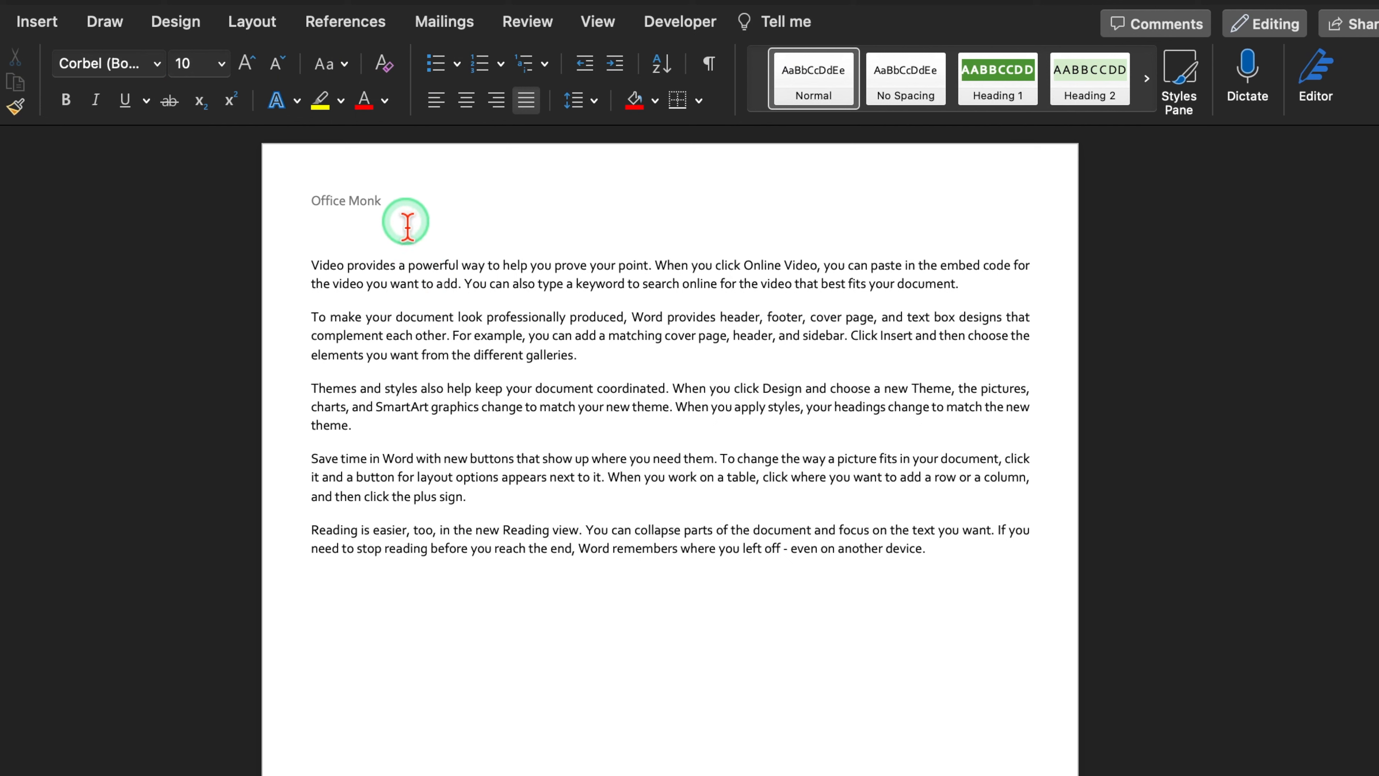
{"action": "left_click", "coordinate": [432, 389]}
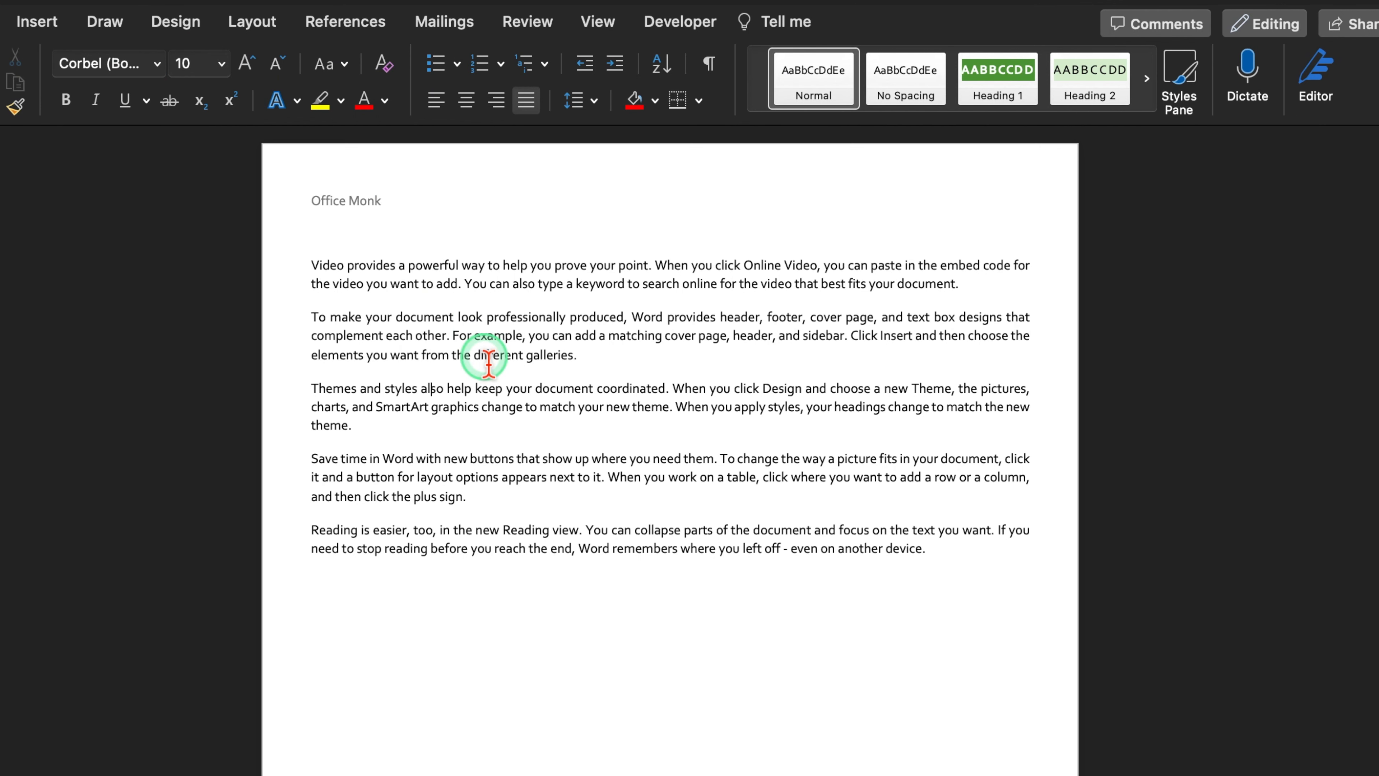
Replace the page header with the built-in Retrospect design and return to the body text.
{"action": "left_click", "coordinate": [37, 22]}
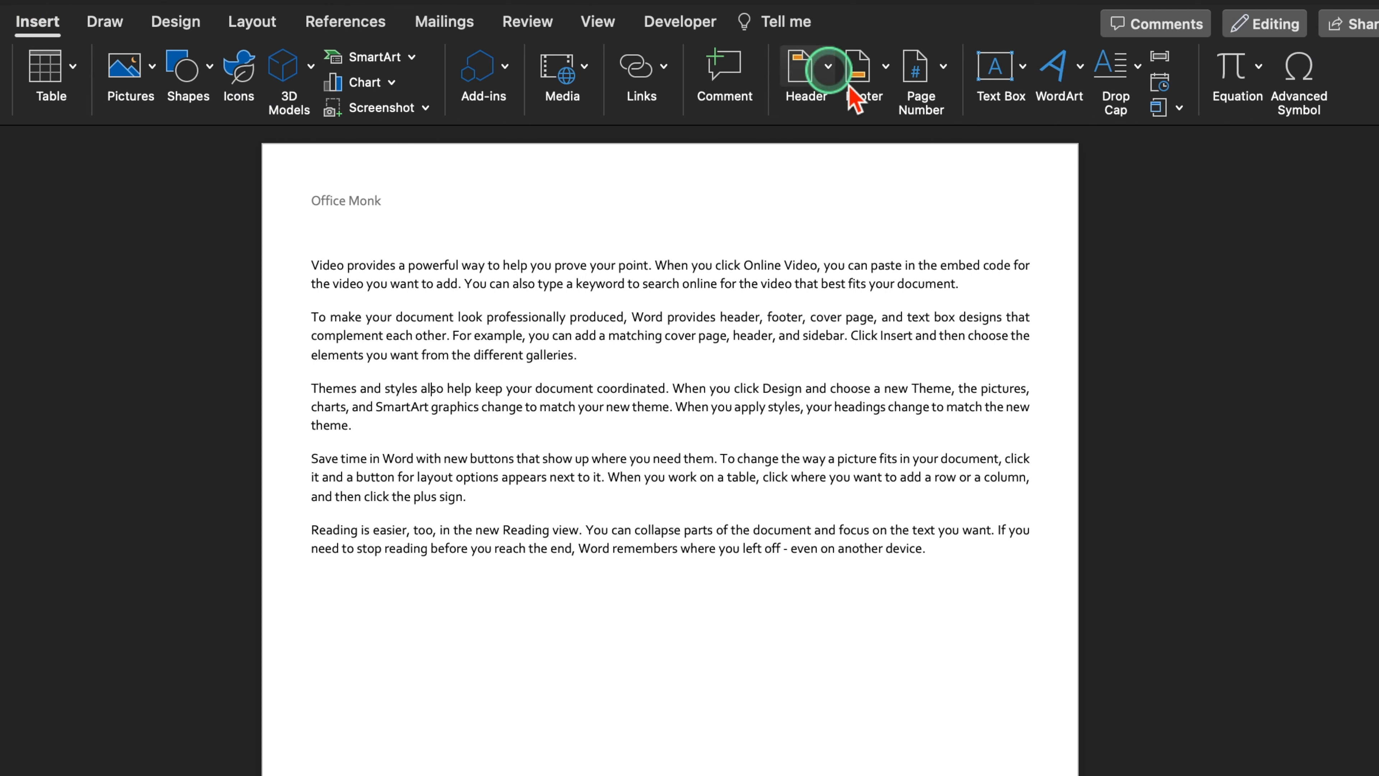
{"action": "left_click", "coordinate": [828, 66]}
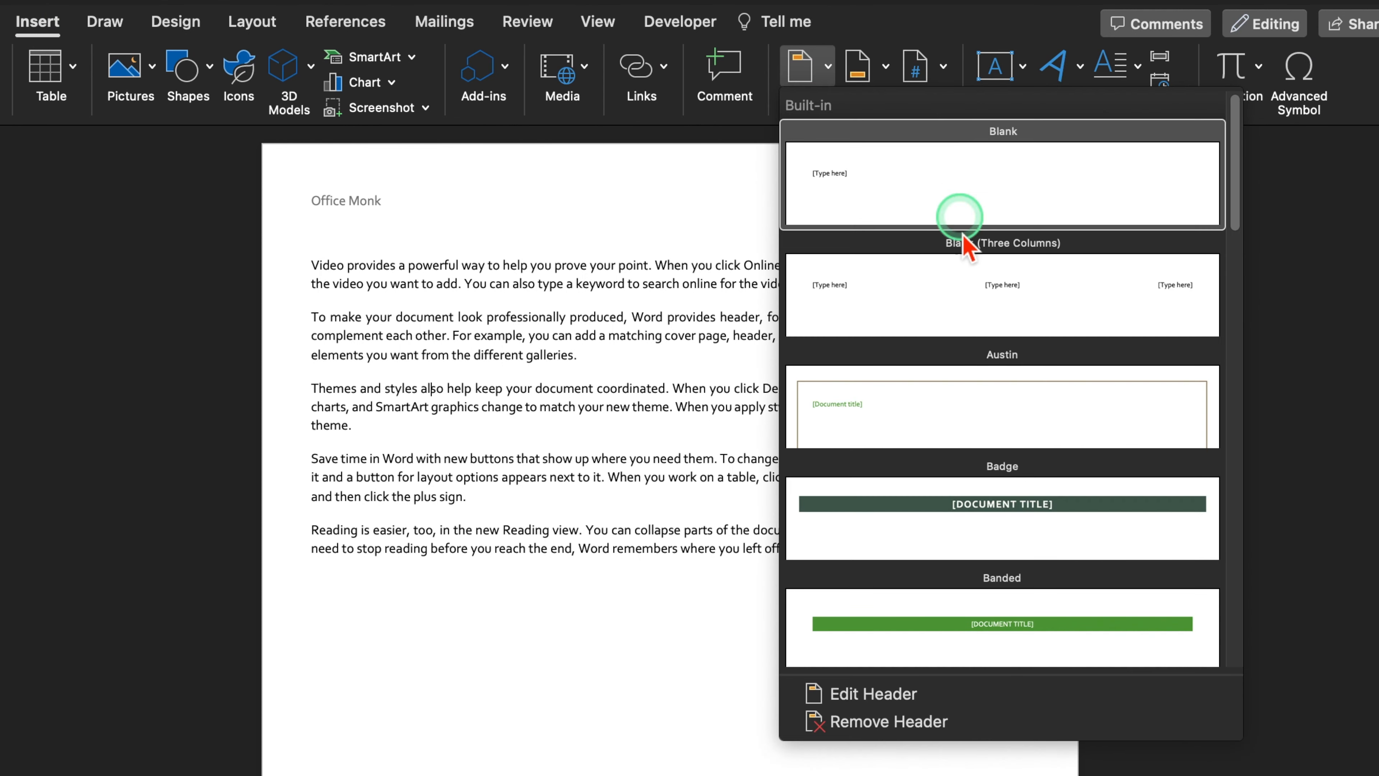
{"action": "left_click_drag", "start_coordinate": [1236, 174], "coordinate": [1245, 505]}
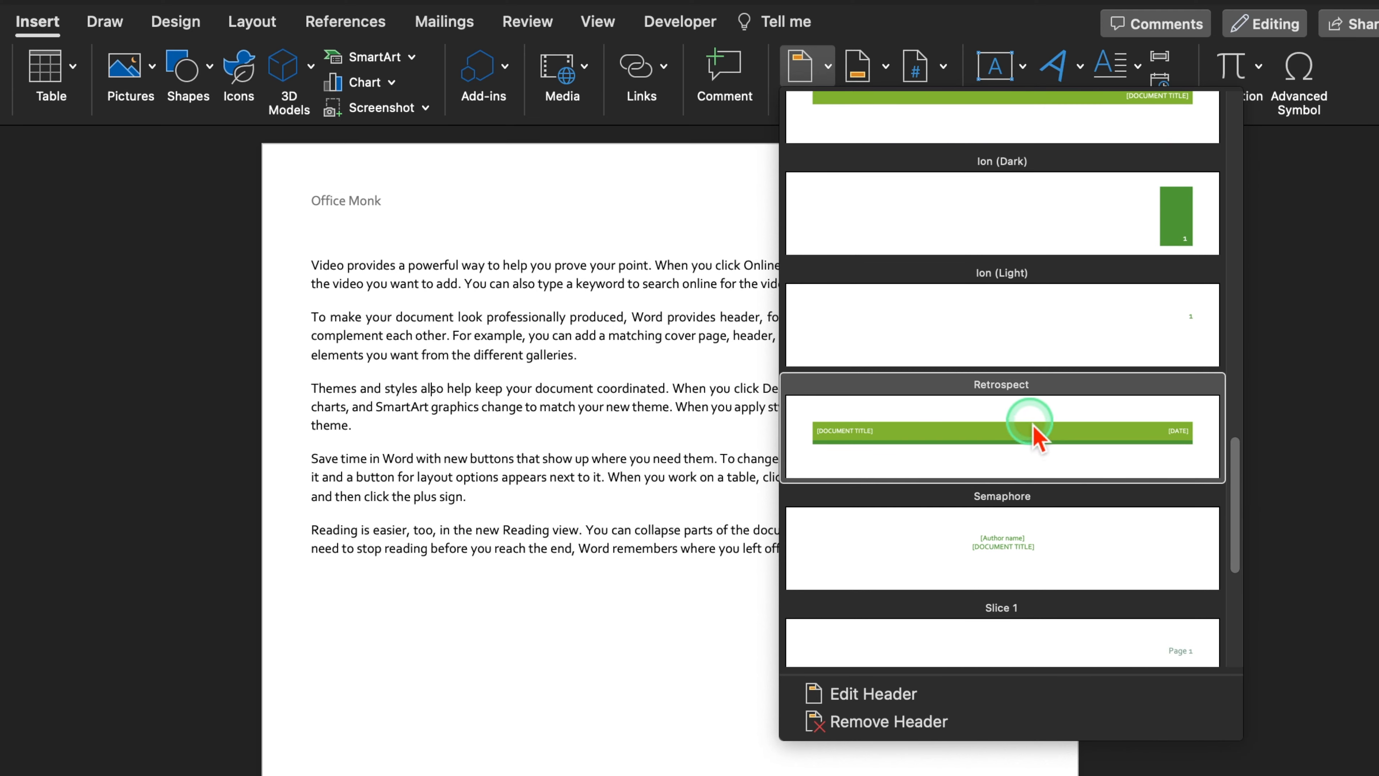
{"action": "left_click", "coordinate": [1105, 430]}
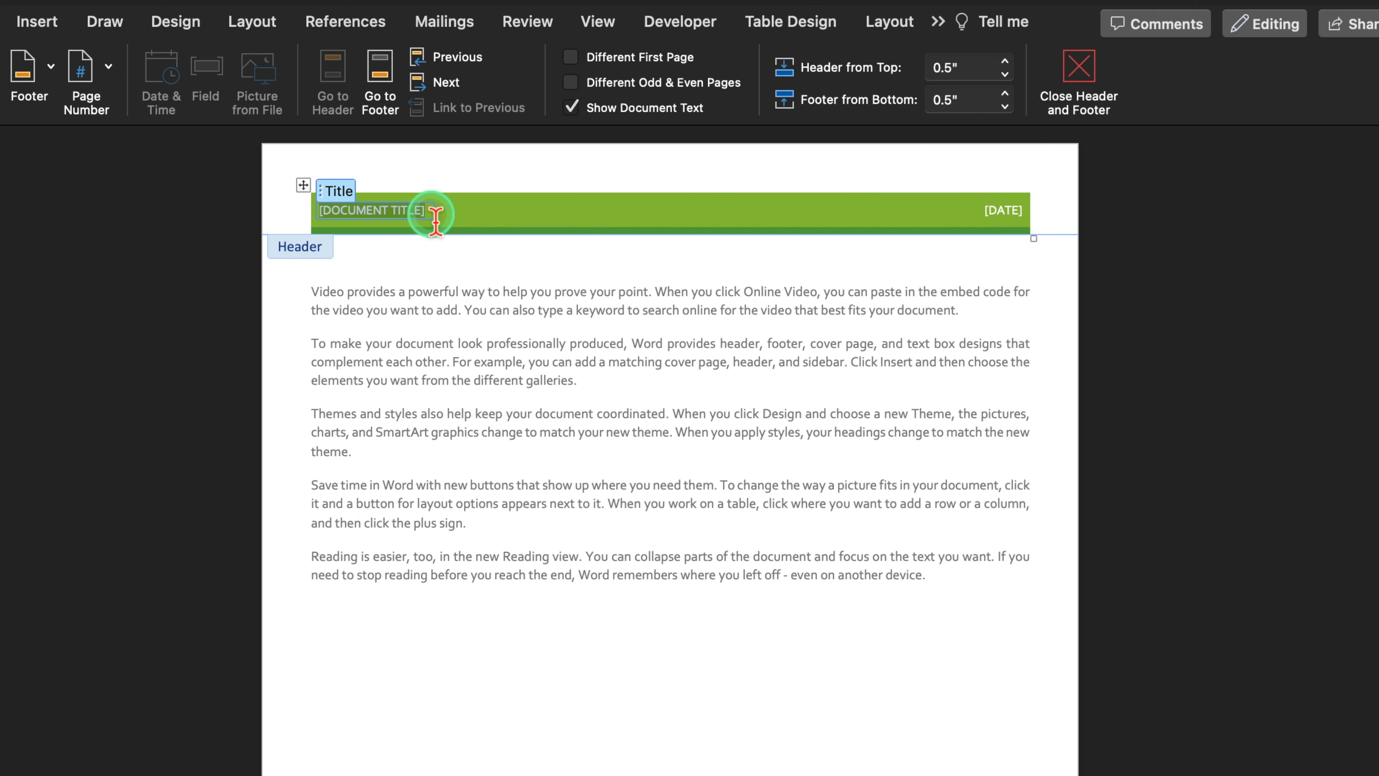
{"action": "left_click", "coordinate": [1023, 222]}
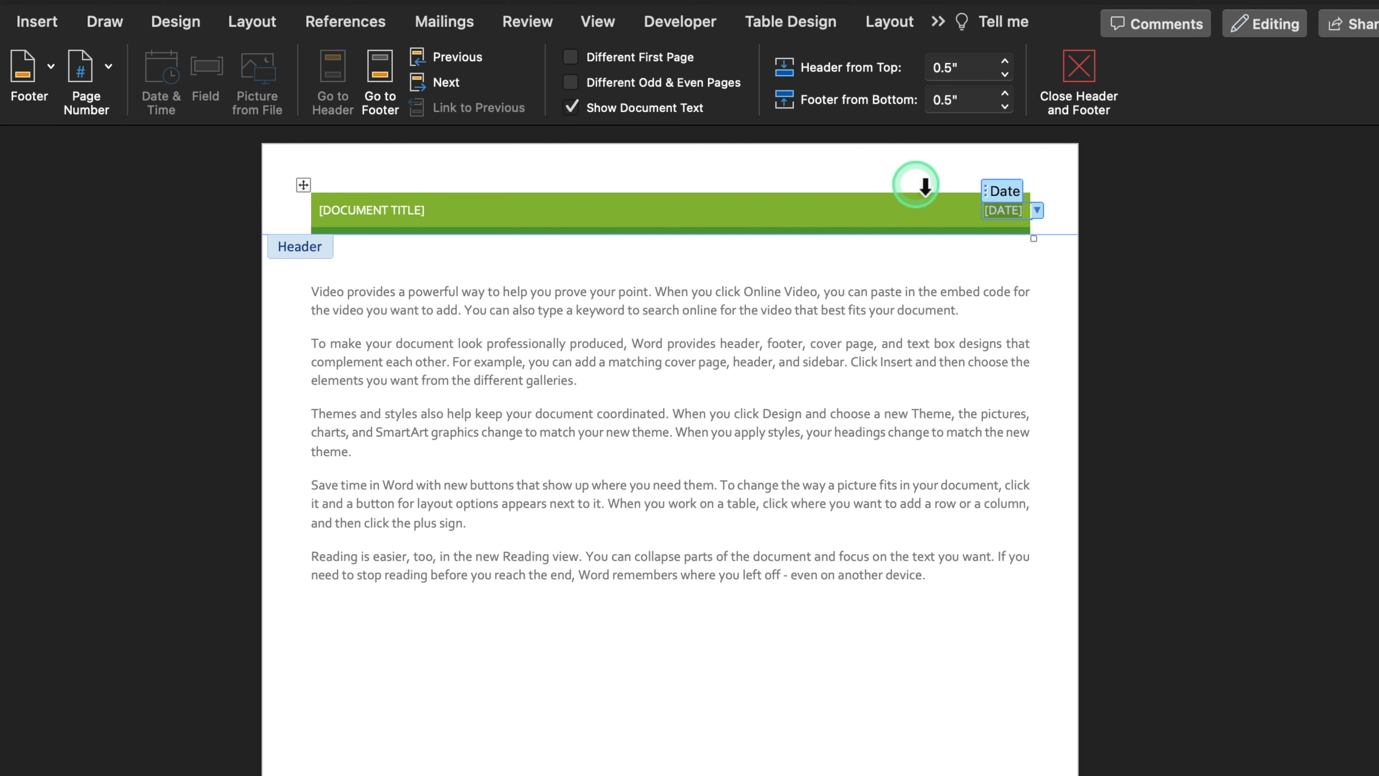
{"action": "double_click", "coordinate": [823, 505]}
{"action": "left_click", "coordinate": [1065, 455]}
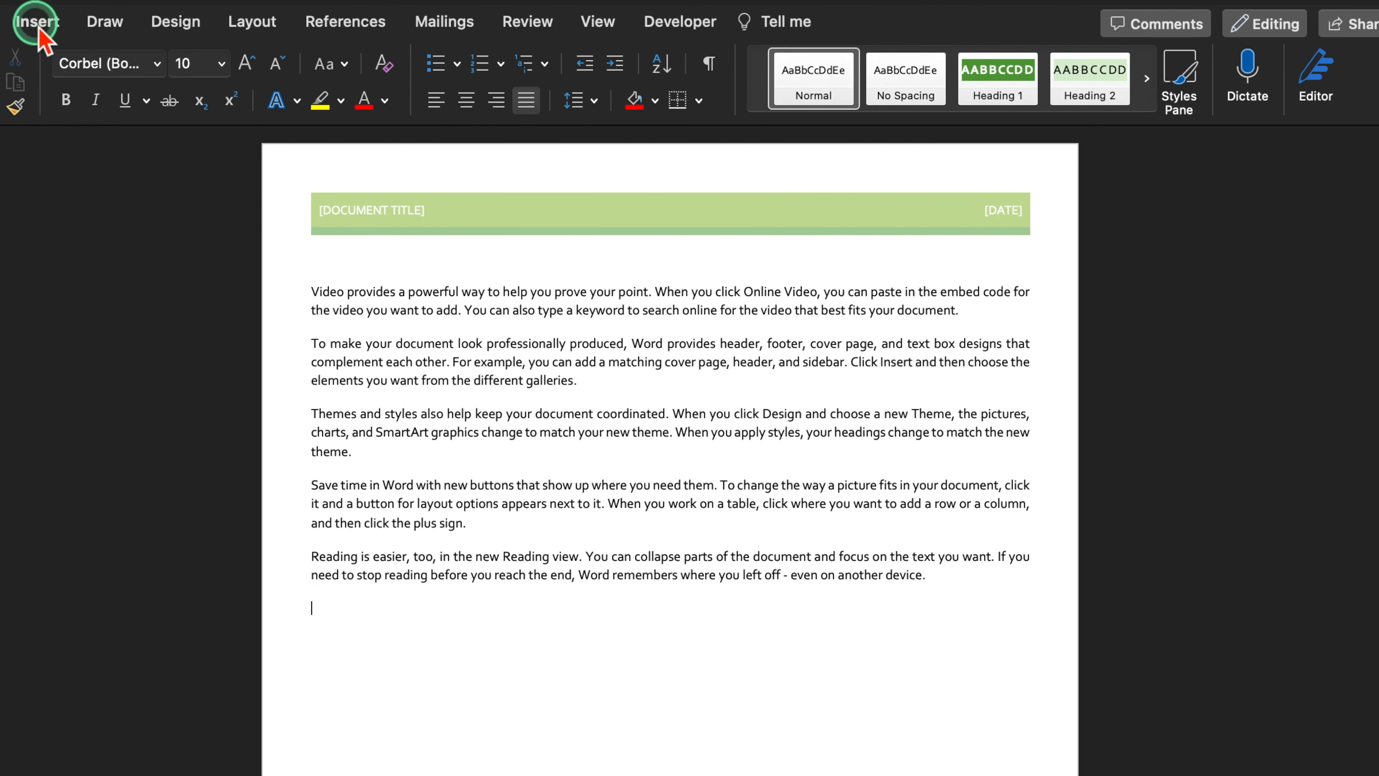
{"action": "left_click", "coordinate": [37, 25]}
{"action": "left_click", "coordinate": [875, 77]}
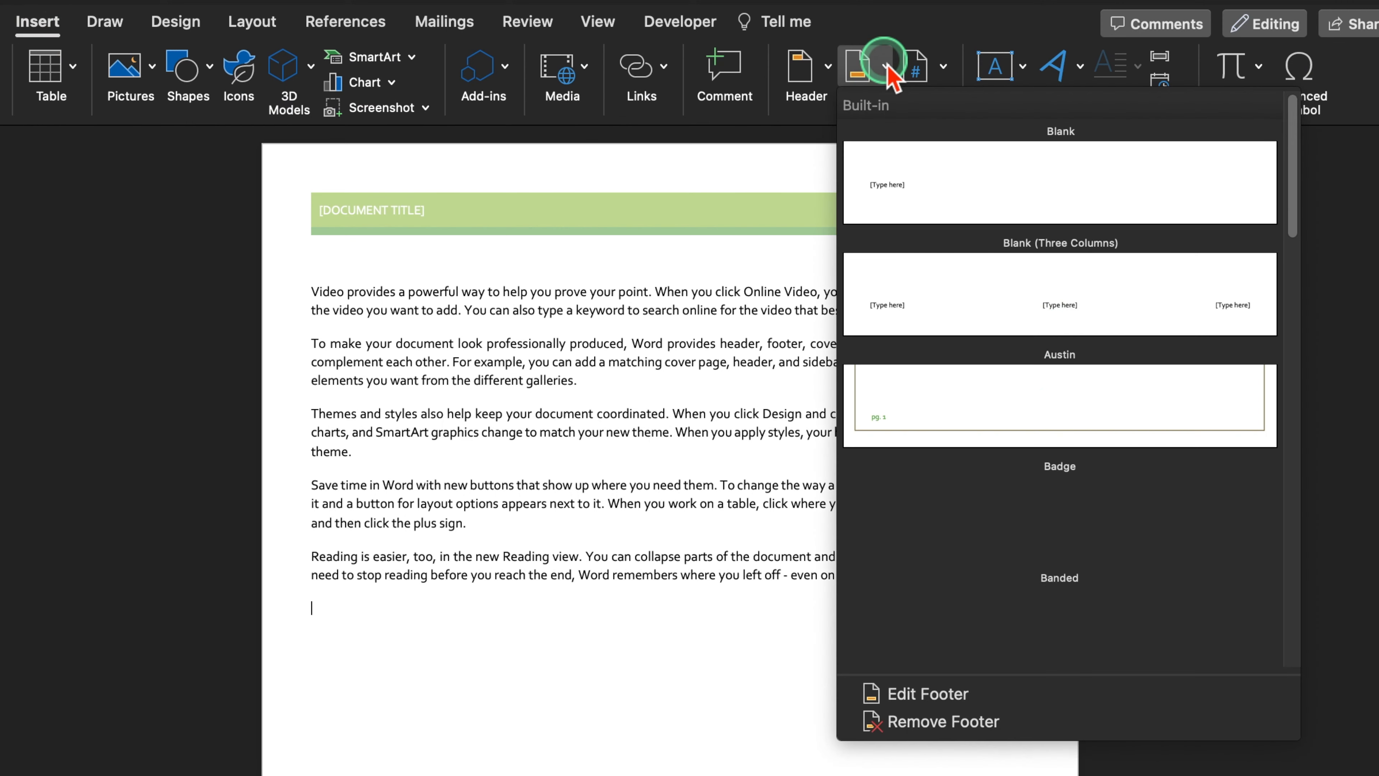
{"action": "left_click_drag", "start_coordinate": [1287, 154], "coordinate": [1290, 115]}
{"action": "left_click", "coordinate": [945, 66]}
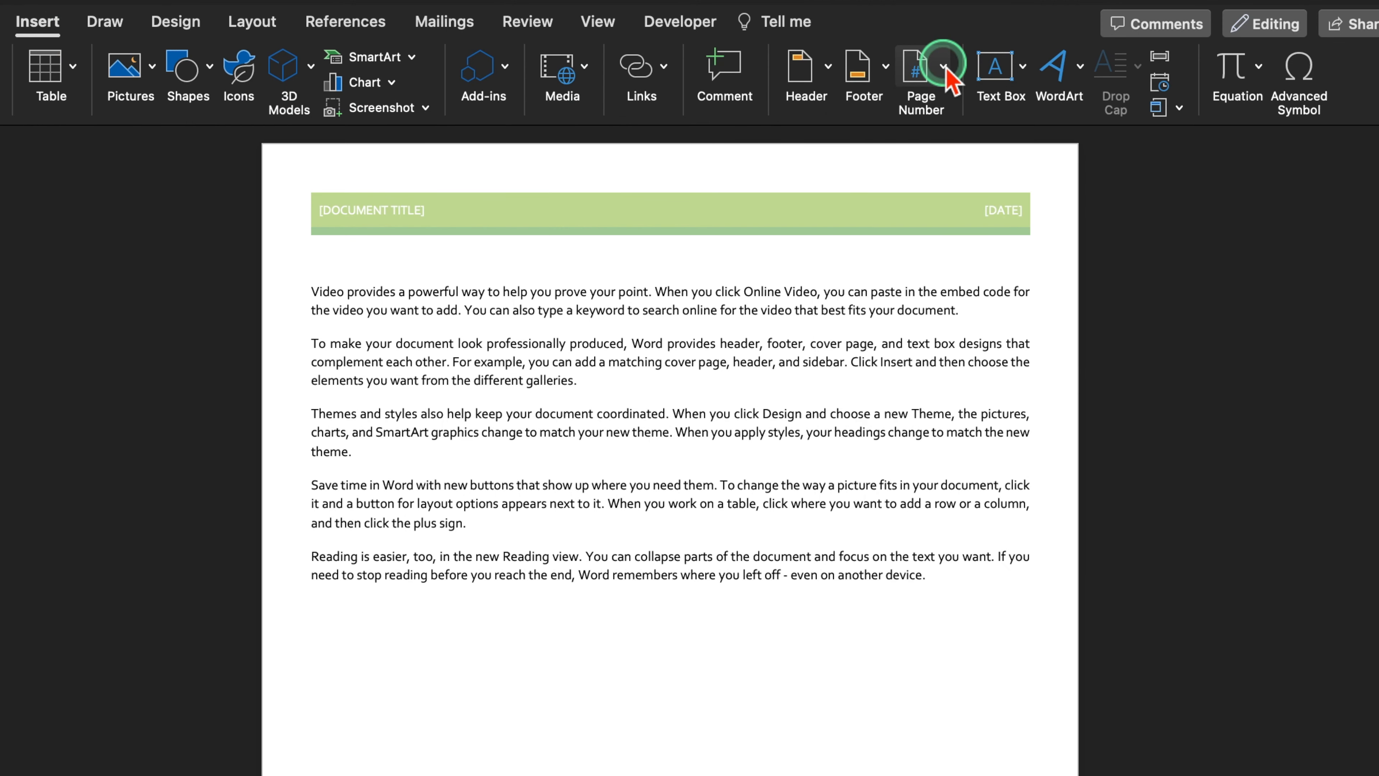
{"action": "left_click", "coordinate": [1000, 333]}
Insert WordArt reading "Office Monk" below the last paragraph, using the blue reflected letter style.
{"action": "left_click", "coordinate": [1079, 78]}
{"action": "left_click", "coordinate": [1139, 185]}
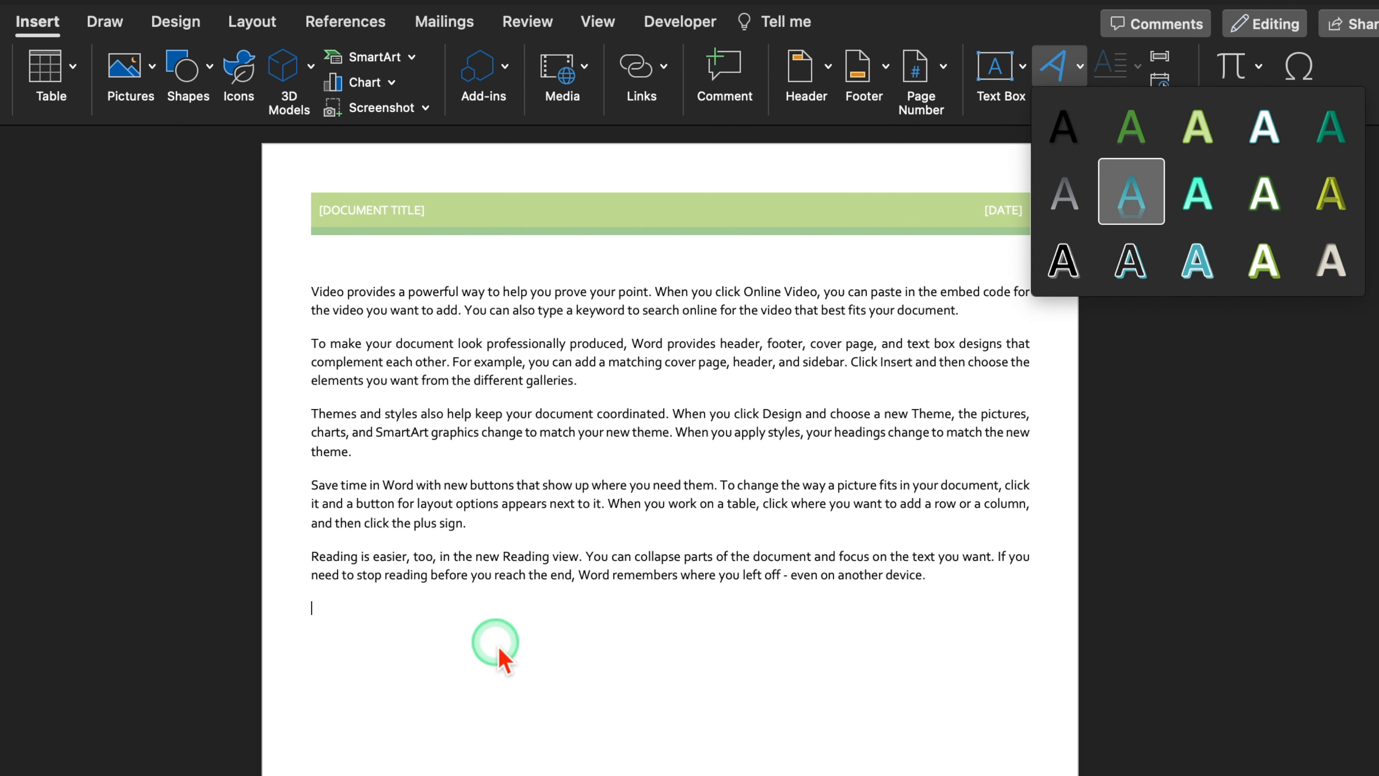
{"action": "left_click", "coordinate": [608, 658]}
{"action": "left_click_drag", "start_coordinate": [606, 663], "coordinate": [332, 649]}
{"action": "type", "text": "Office Monk"}
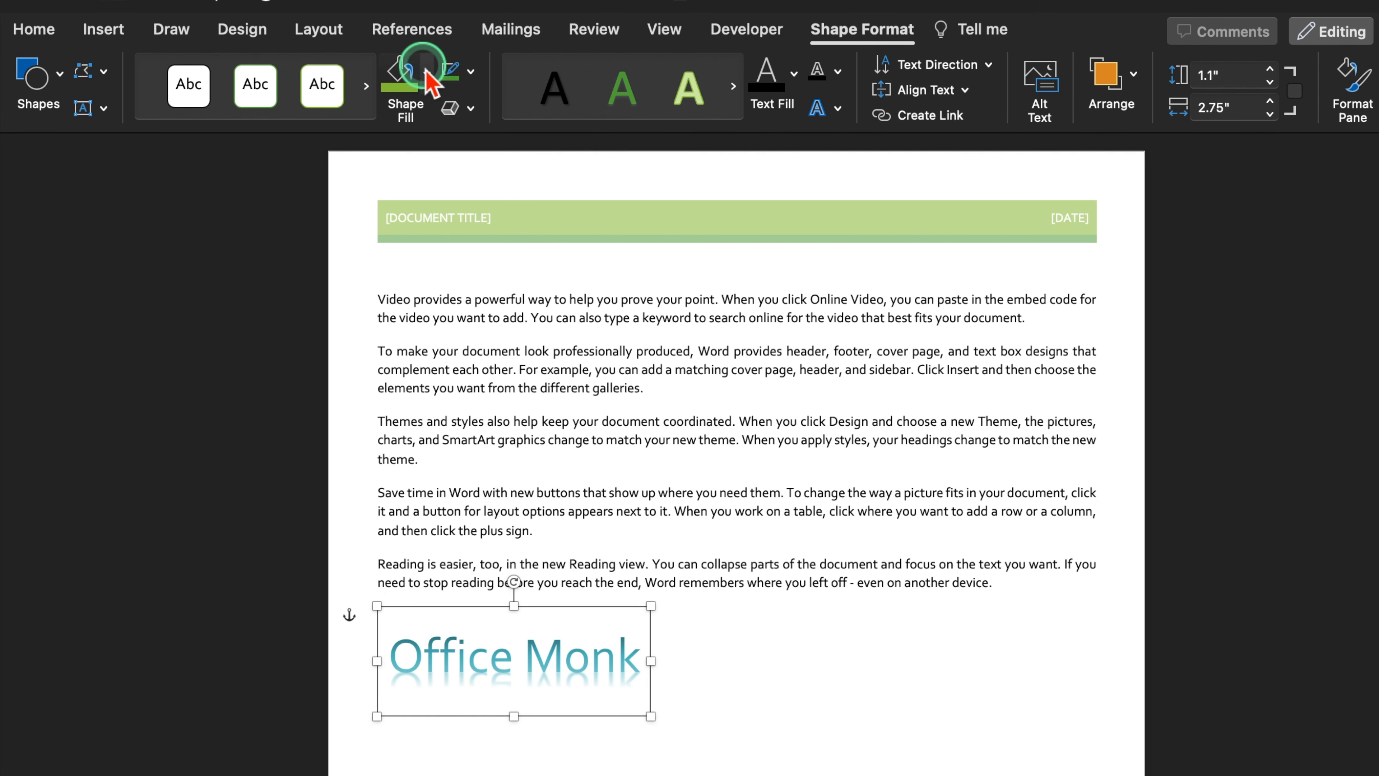
Format the "Office Monk" WordArt text as 80 pt, red, in the Impact font.
{"action": "left_click", "coordinate": [34, 30]}
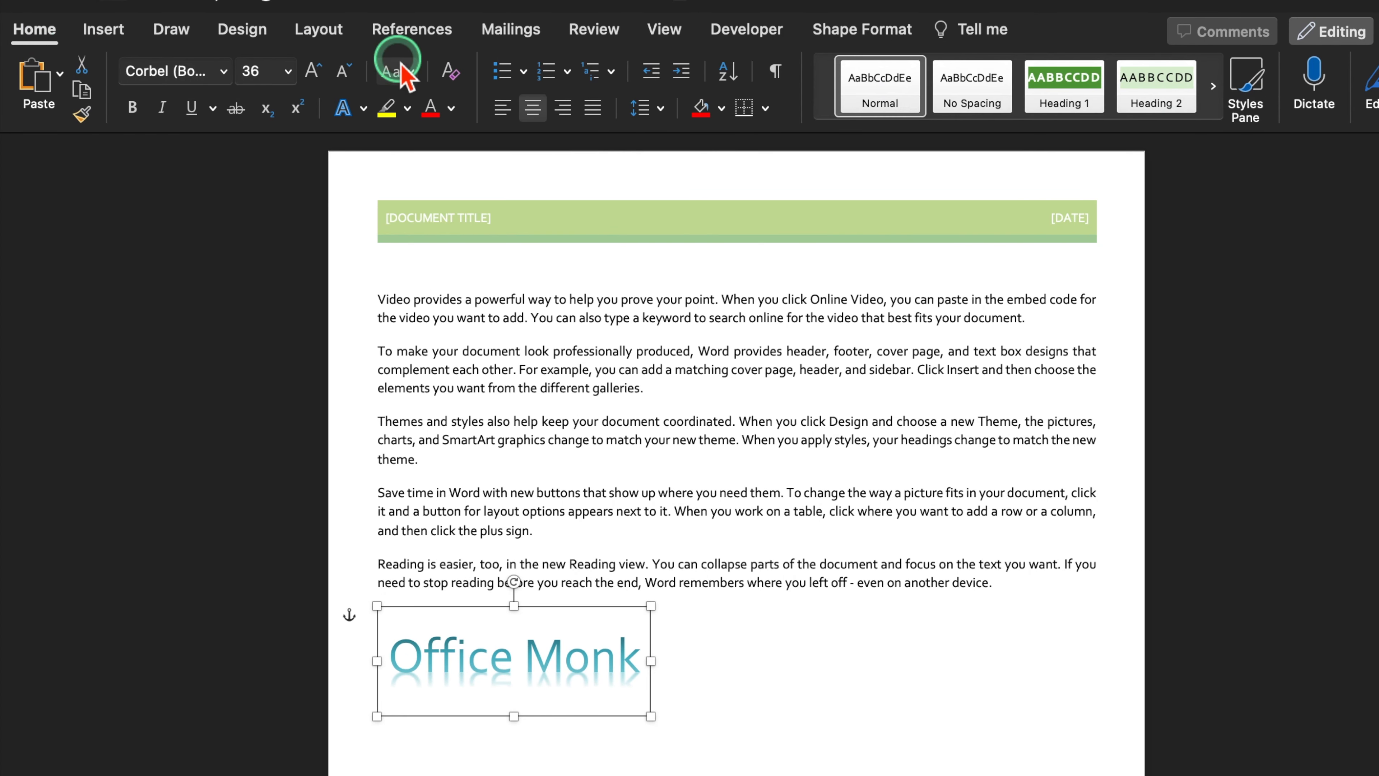
{"action": "left_click", "coordinate": [312, 71]}
{"action": "left_click", "coordinate": [312, 72]}
{"action": "left_click", "coordinate": [312, 71]}
{"action": "left_click", "coordinate": [428, 111]}
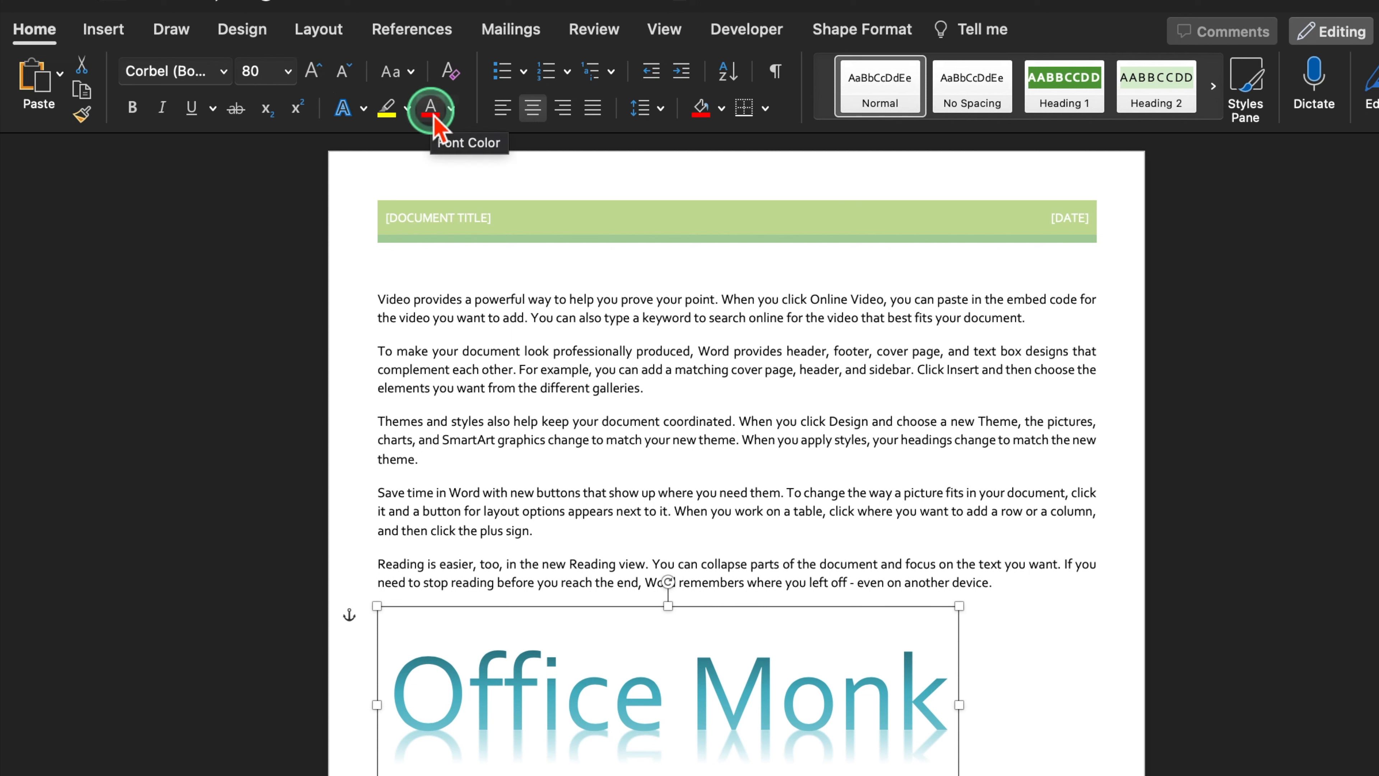
{"action": "left_click", "coordinate": [223, 71]}
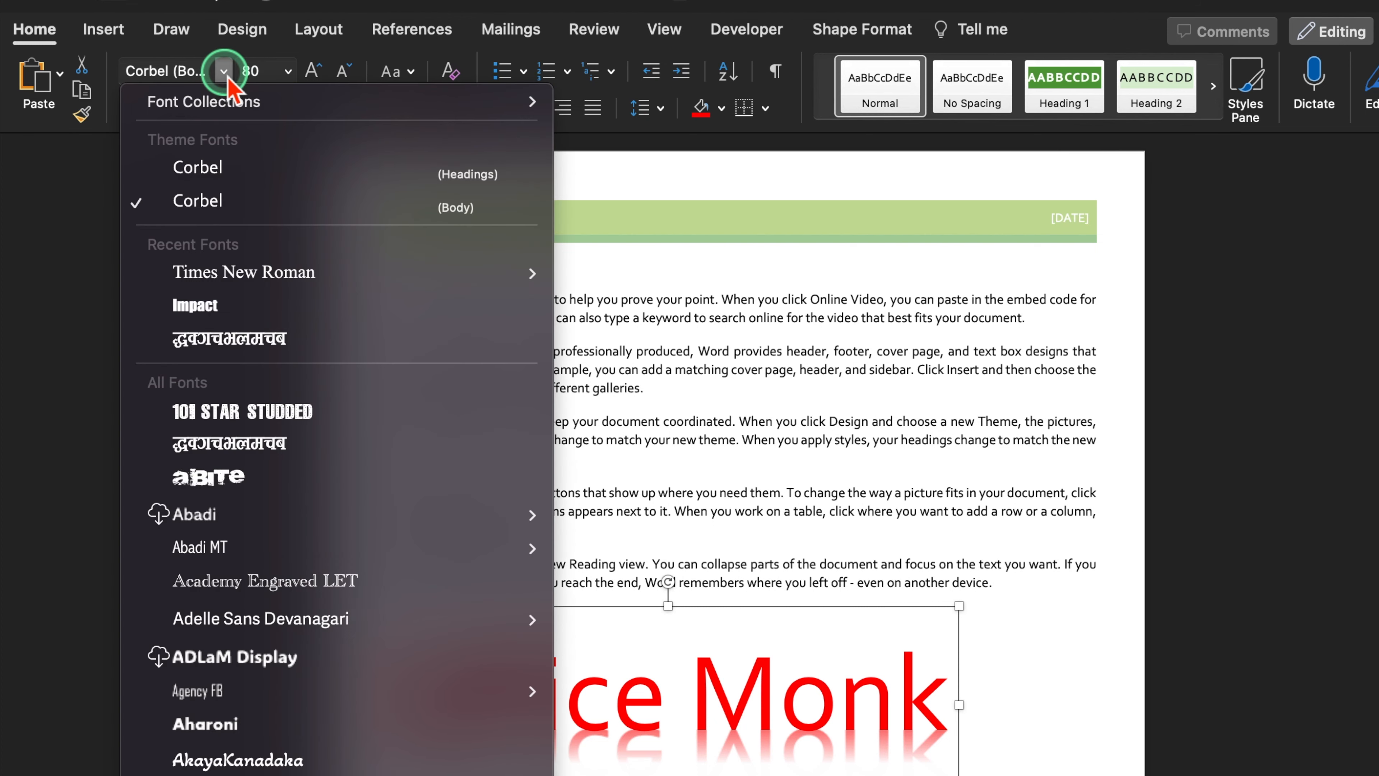
{"action": "left_click", "coordinate": [222, 308]}
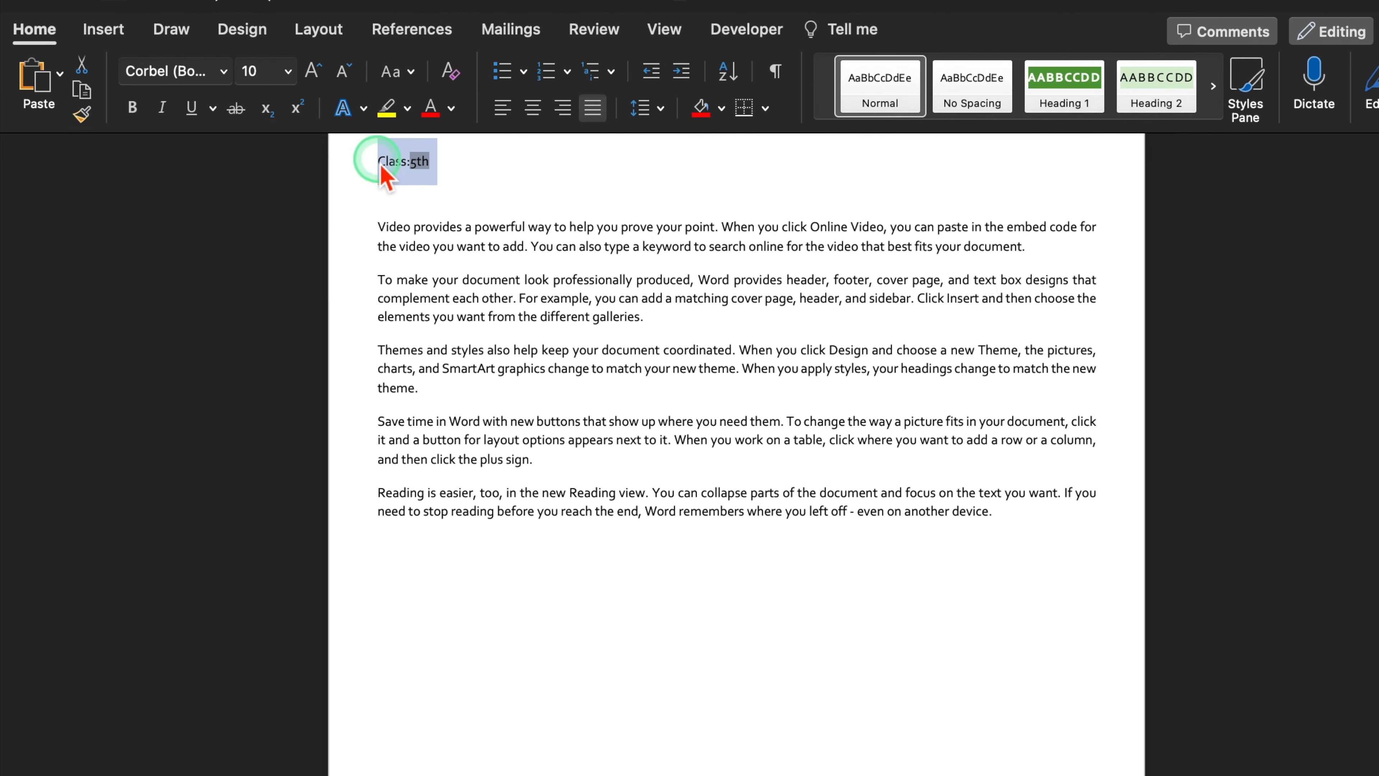
Delete all the text from the Class line to the end of the document.
{"action": "left_click_drag", "start_coordinate": [369, 154], "coordinate": [647, 570]}
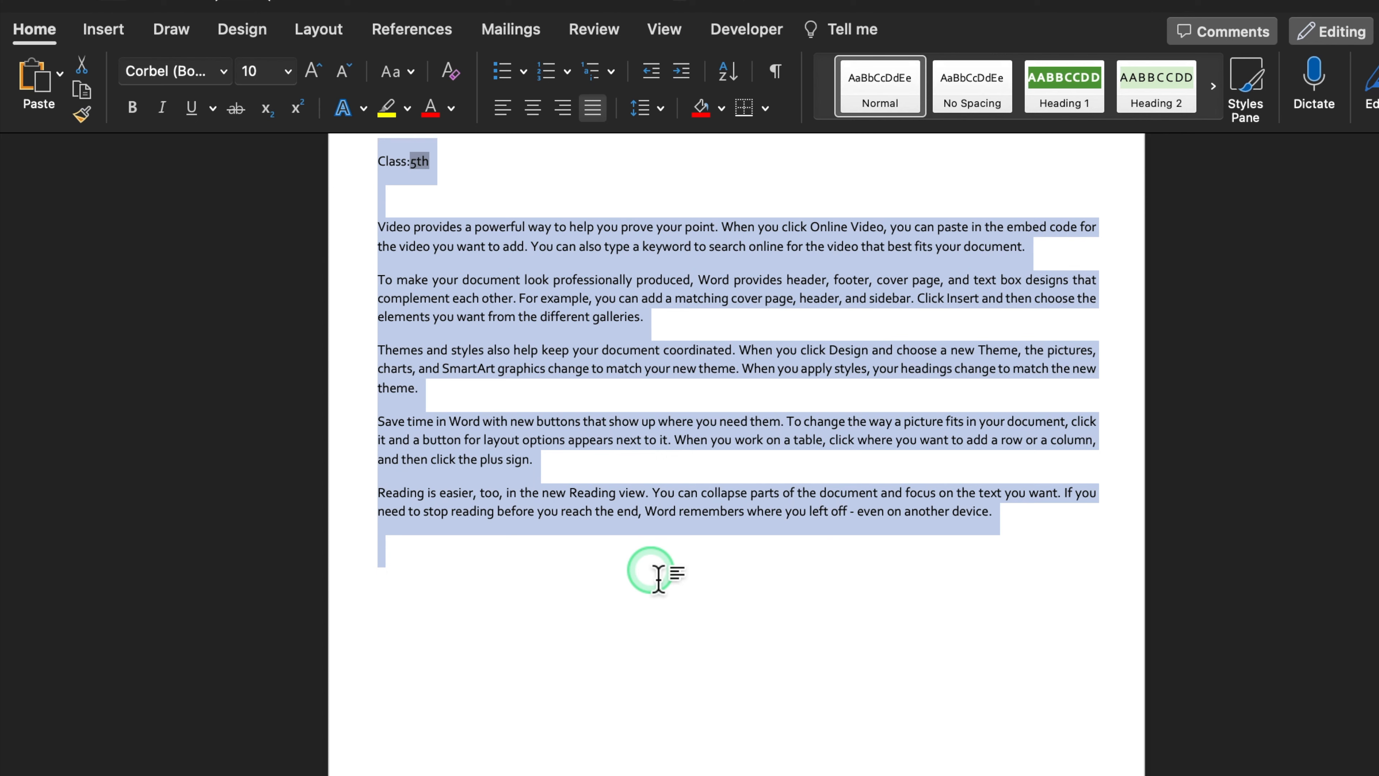
{"action": "key", "text": "BackSpace"}
{"action": "left_click", "coordinate": [535, 221]}
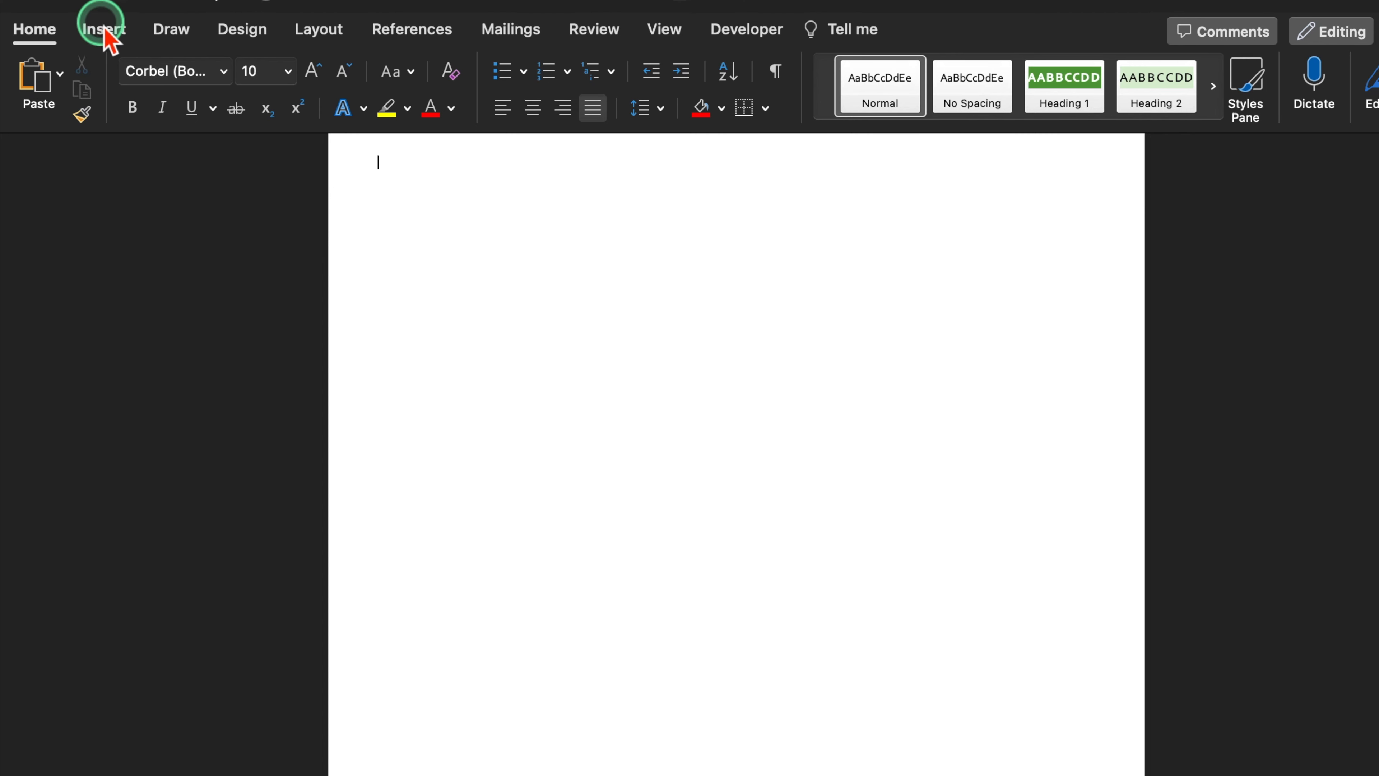
Insert the picture Office Monk Logo.png from the ID Card folder into the blank page.
{"action": "left_click", "coordinate": [105, 30]}
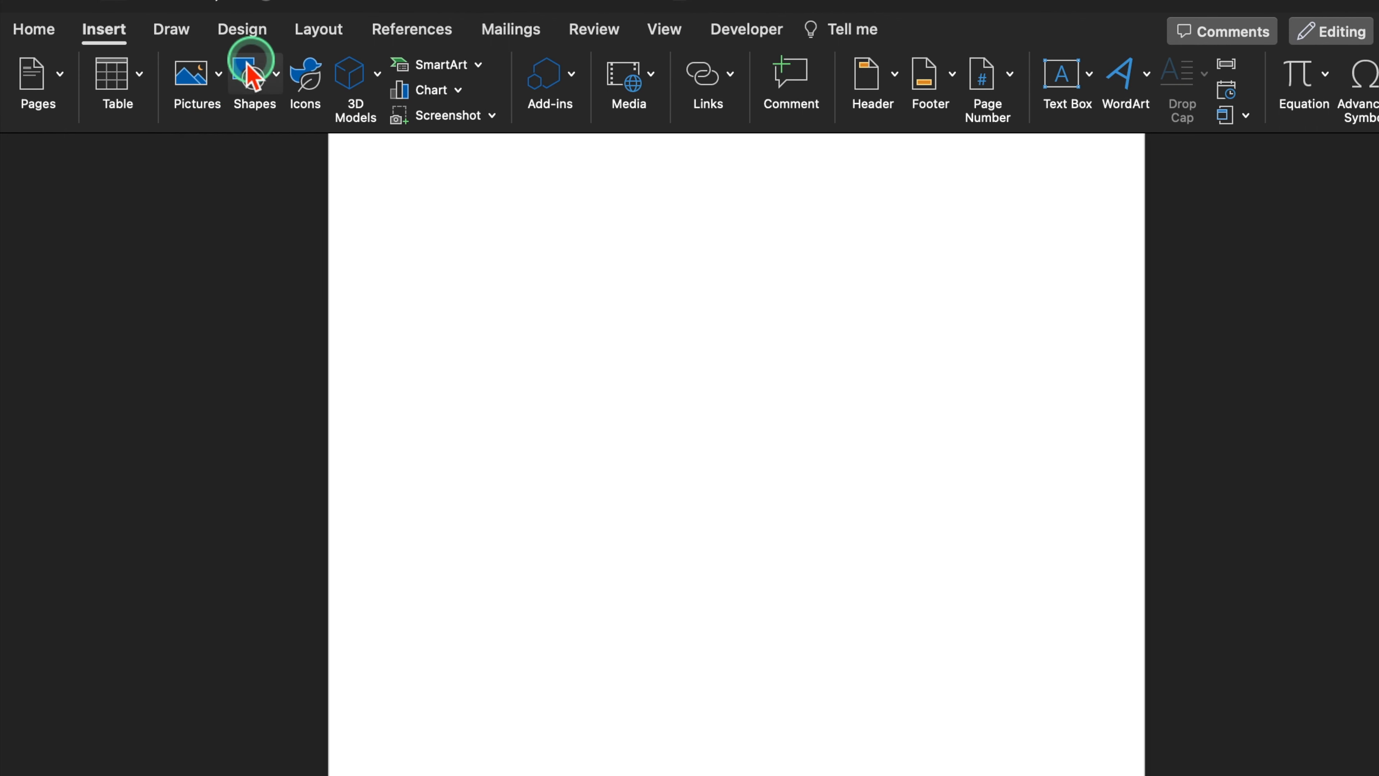
{"action": "left_click", "coordinate": [219, 78]}
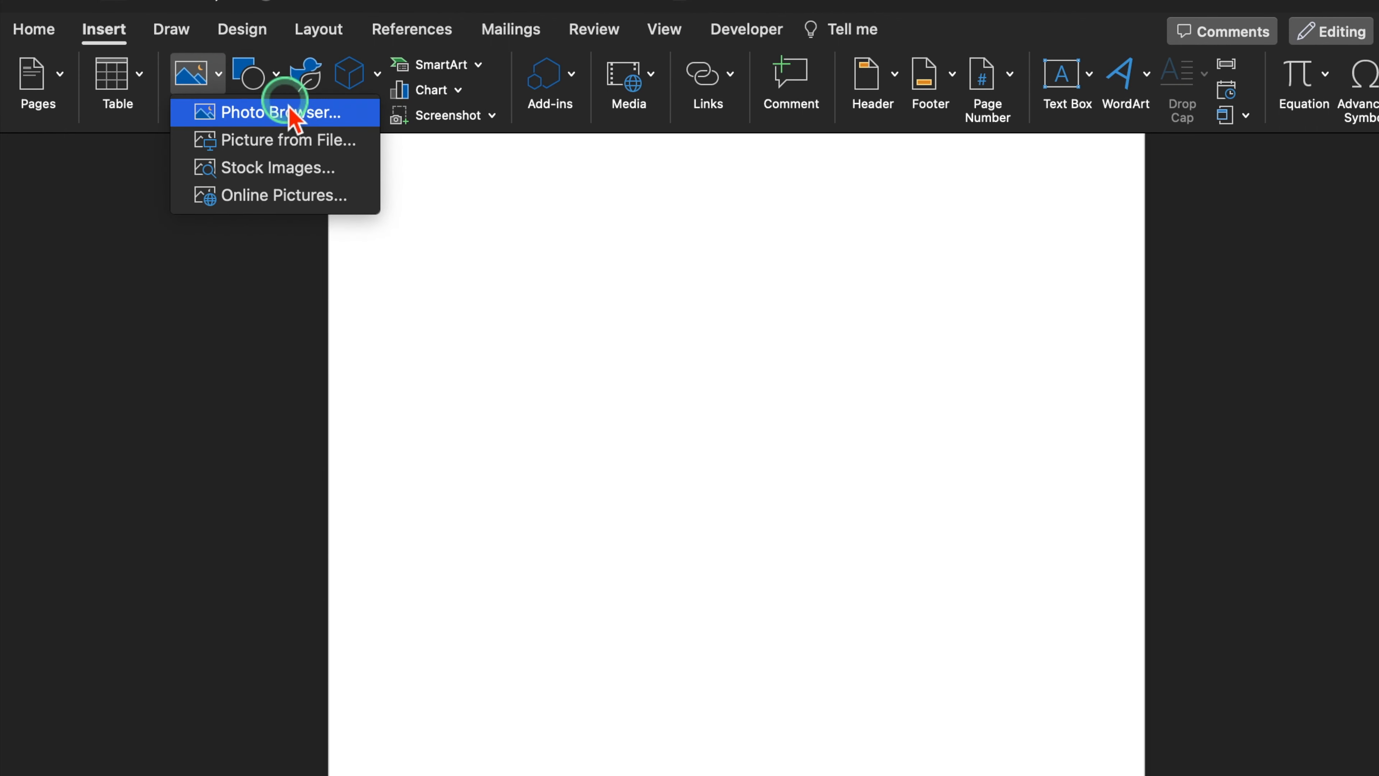
{"action": "left_click", "coordinate": [297, 142]}
{"action": "left_click", "coordinate": [492, 298]}
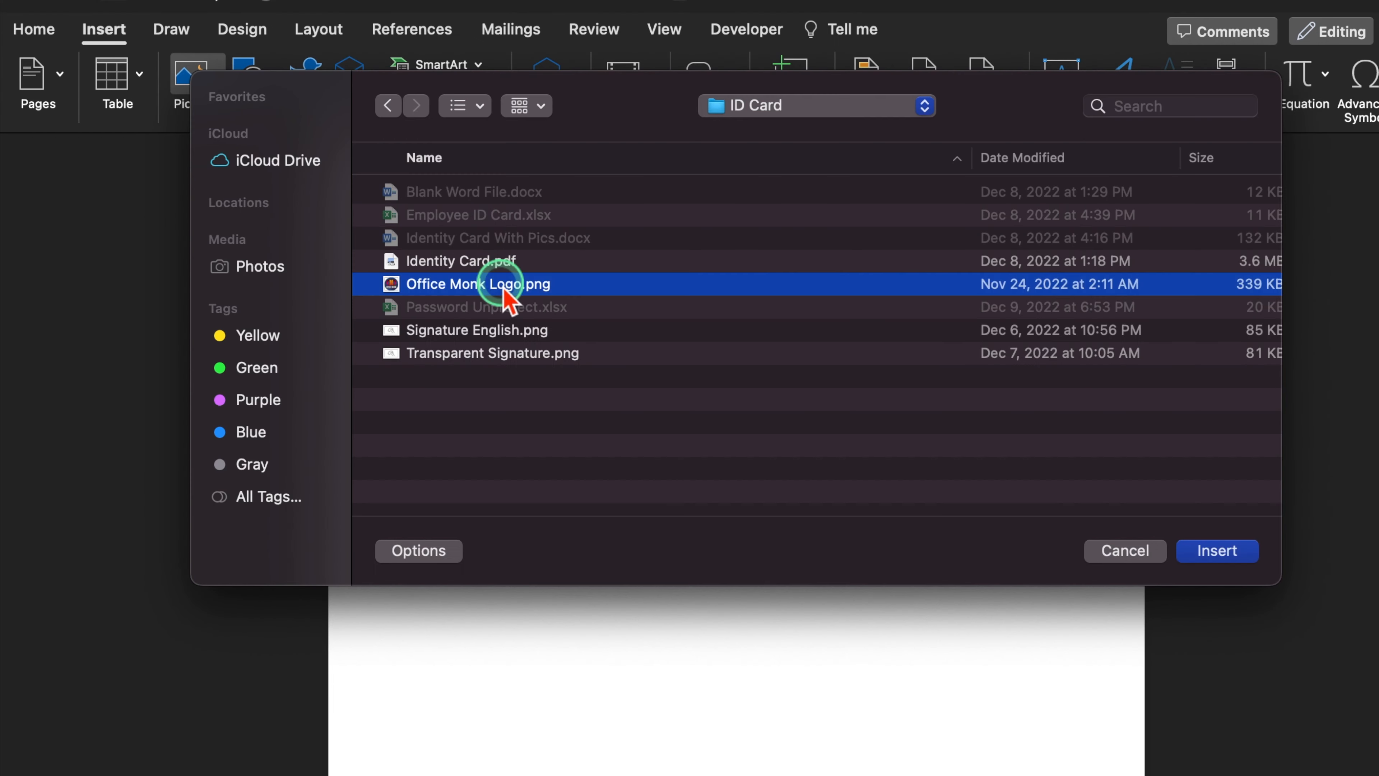
{"action": "left_click", "coordinate": [1222, 550]}
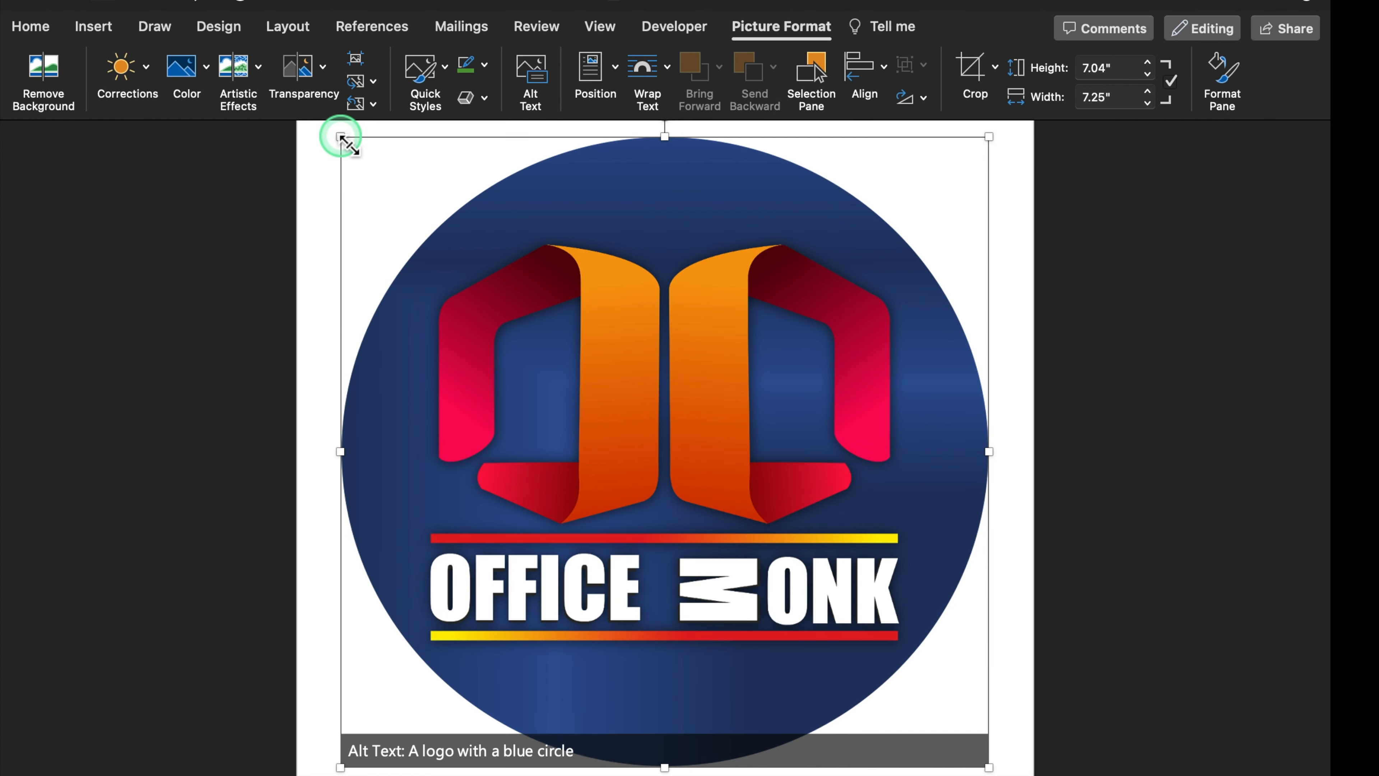
Shrink the logo picture to about 4.09" high by 4.21" wide and try to move it across the page.
{"action": "left_click_drag", "start_coordinate": [350, 144], "coordinate": [656, 422]}
{"action": "left_click_drag", "start_coordinate": [590, 346], "coordinate": [567, 309]}
{"action": "left_click_drag", "start_coordinate": [570, 356], "coordinate": [822, 302]}
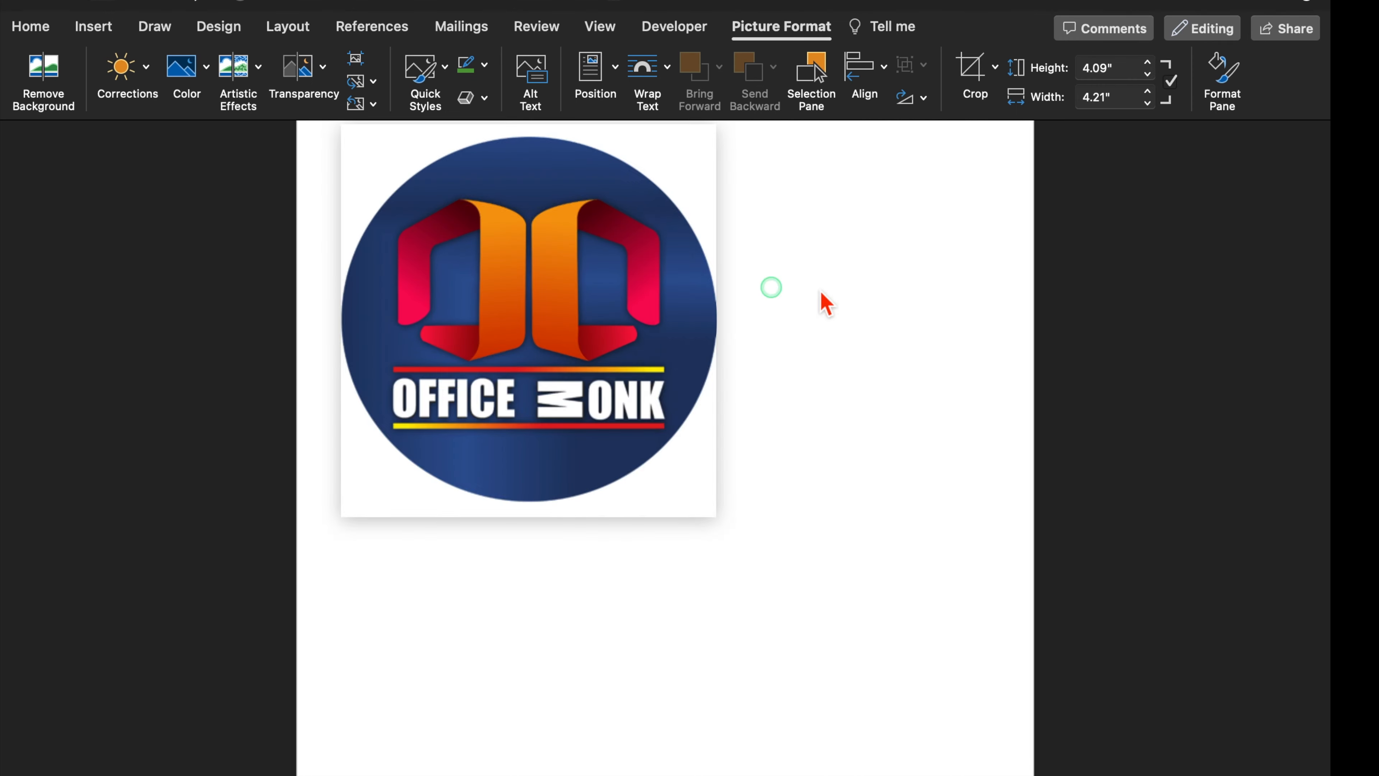
{"action": "left_click", "coordinate": [839, 262]}
{"action": "left_click", "coordinate": [524, 309]}
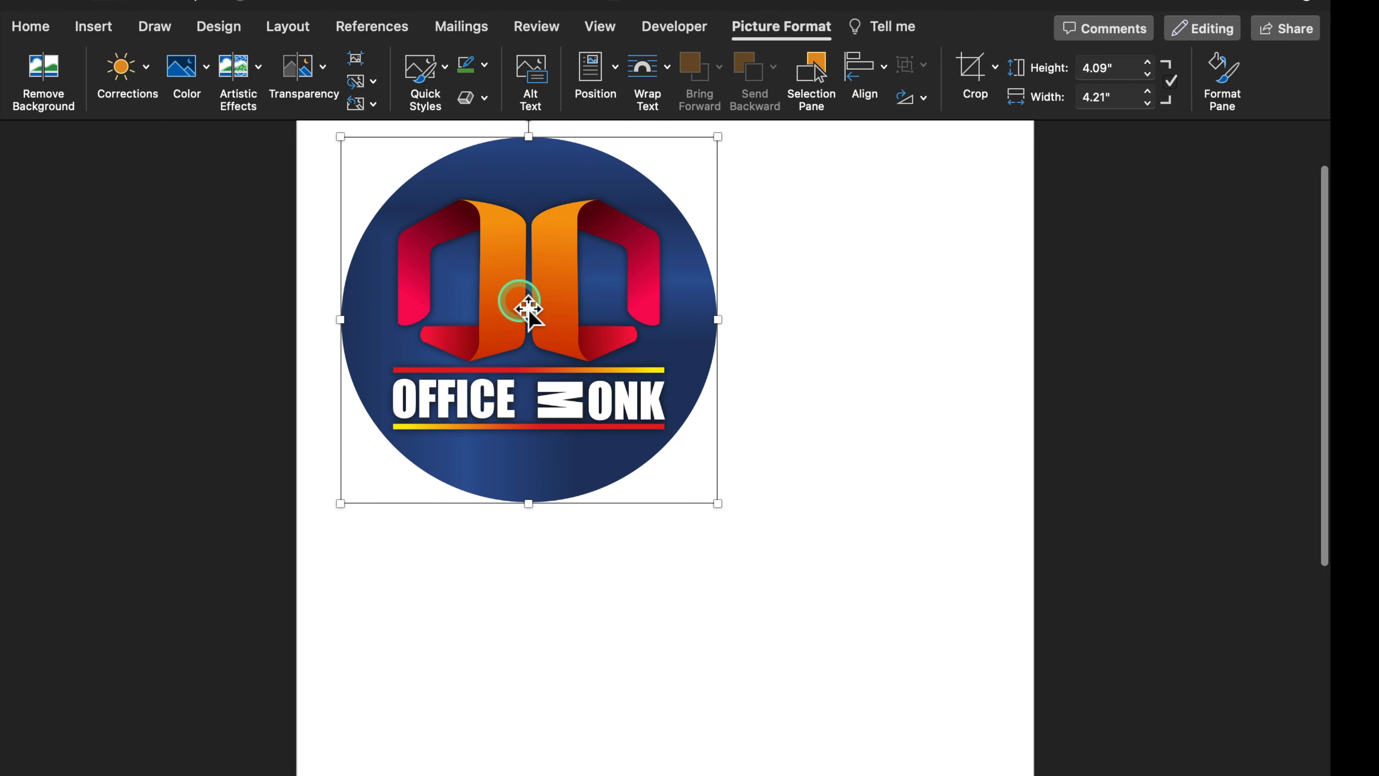
Set the logo's text wrapping to In Front of Text and move the picture toward the middle of the page.
{"action": "right_click", "coordinate": [526, 307]}
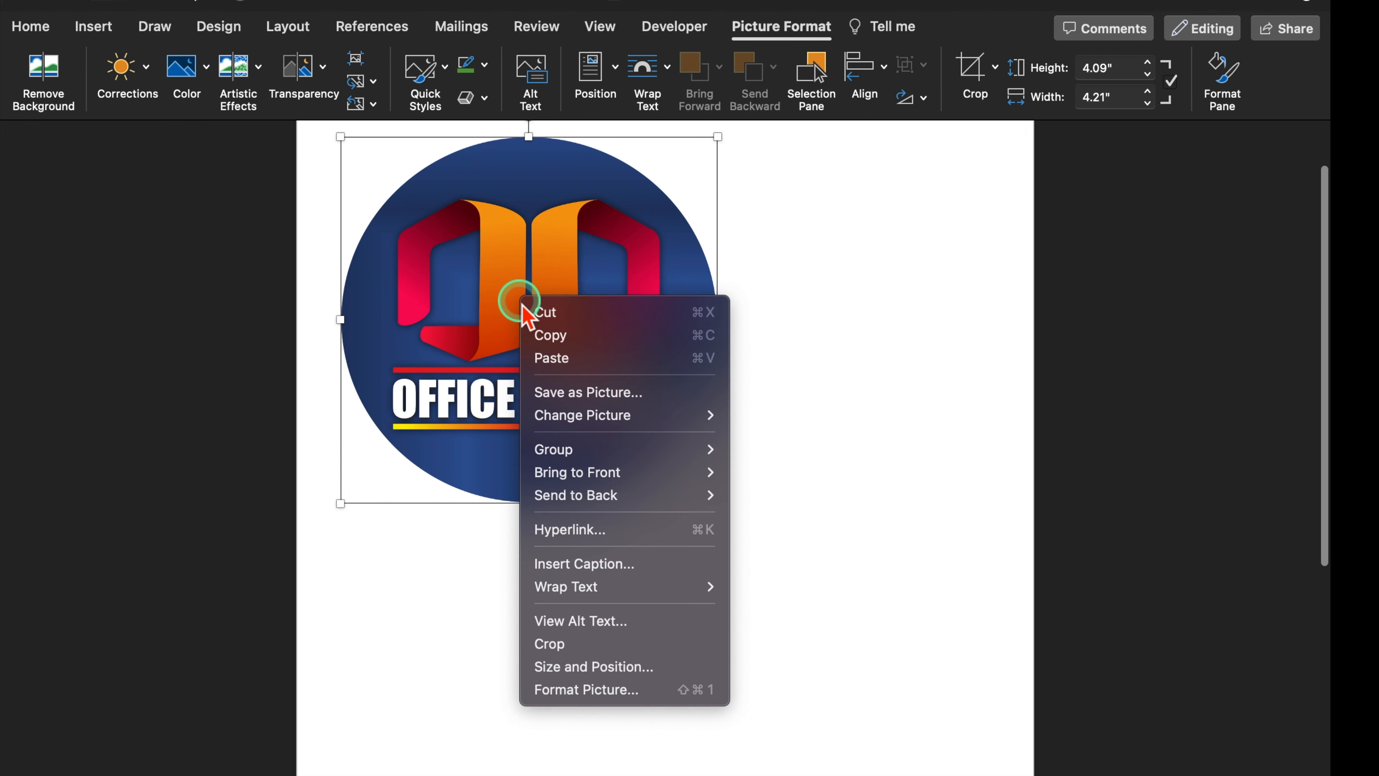
{"action": "left_click", "coordinate": [609, 587]}
{"action": "left_click", "coordinate": [816, 656]}
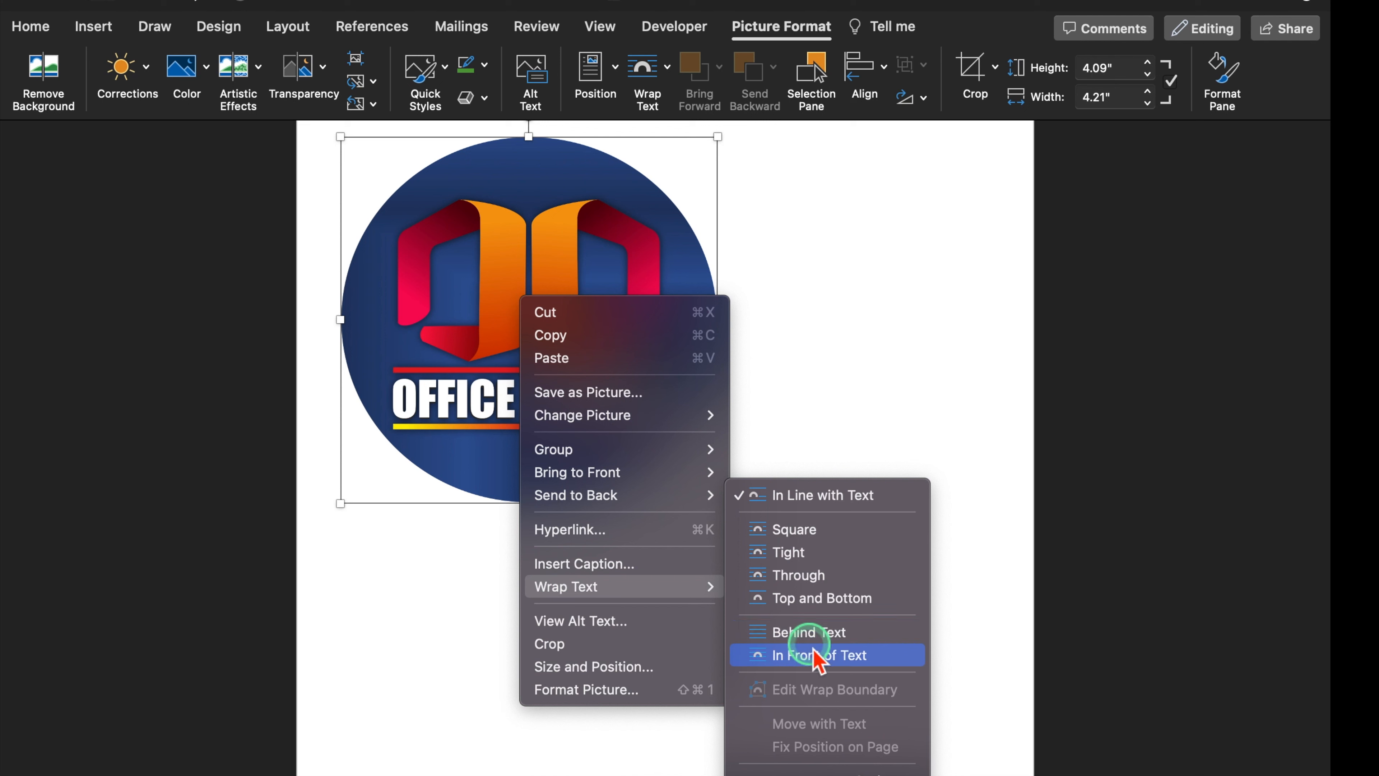
{"action": "left_click", "coordinate": [889, 655]}
{"action": "left_click", "coordinate": [567, 342]}
{"action": "left_click_drag", "start_coordinate": [602, 341], "coordinate": [685, 400]}
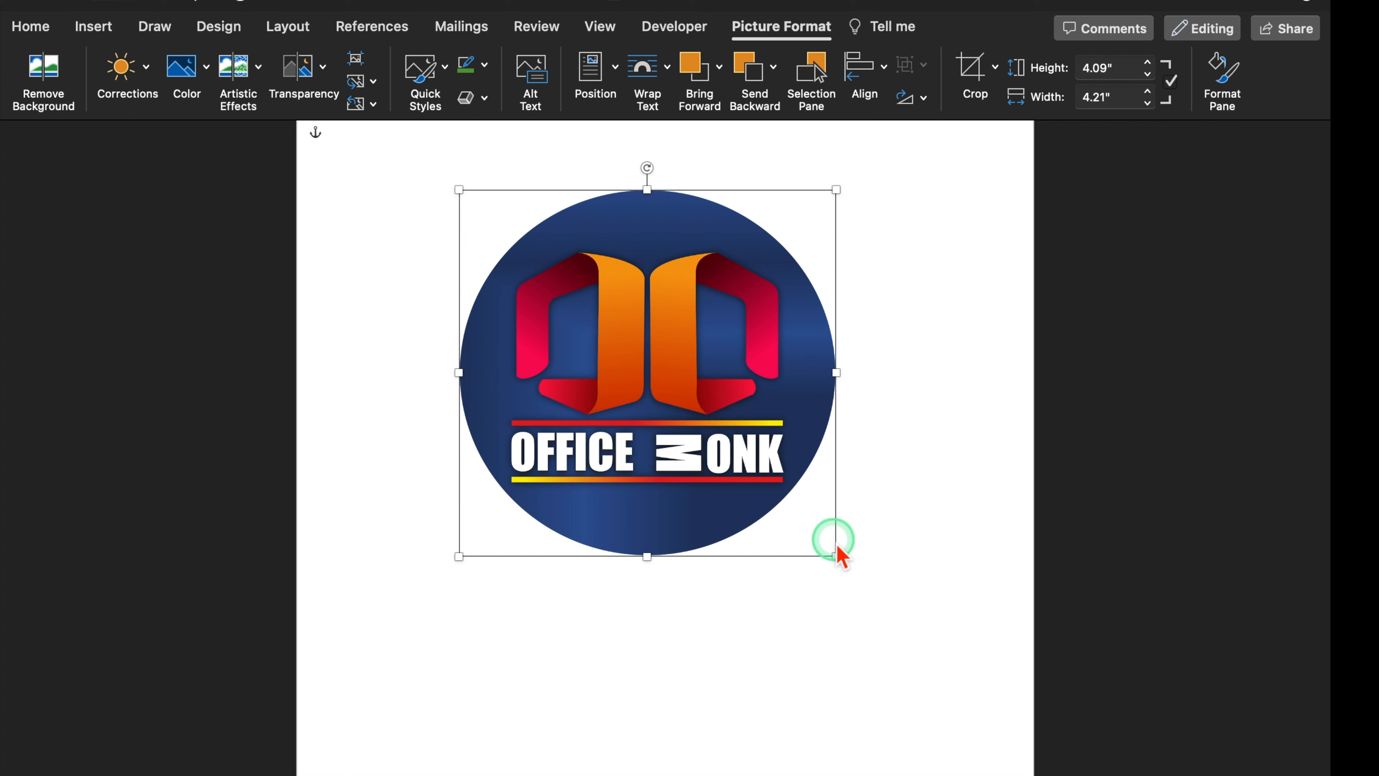
Shrink the logo to about 2.07" high by 2.13" wide and place it in the page's upper-left corner.
{"action": "left_click_drag", "start_coordinate": [807, 526], "coordinate": [651, 379]}
{"action": "left_click_drag", "start_coordinate": [587, 288], "coordinate": [663, 313]}
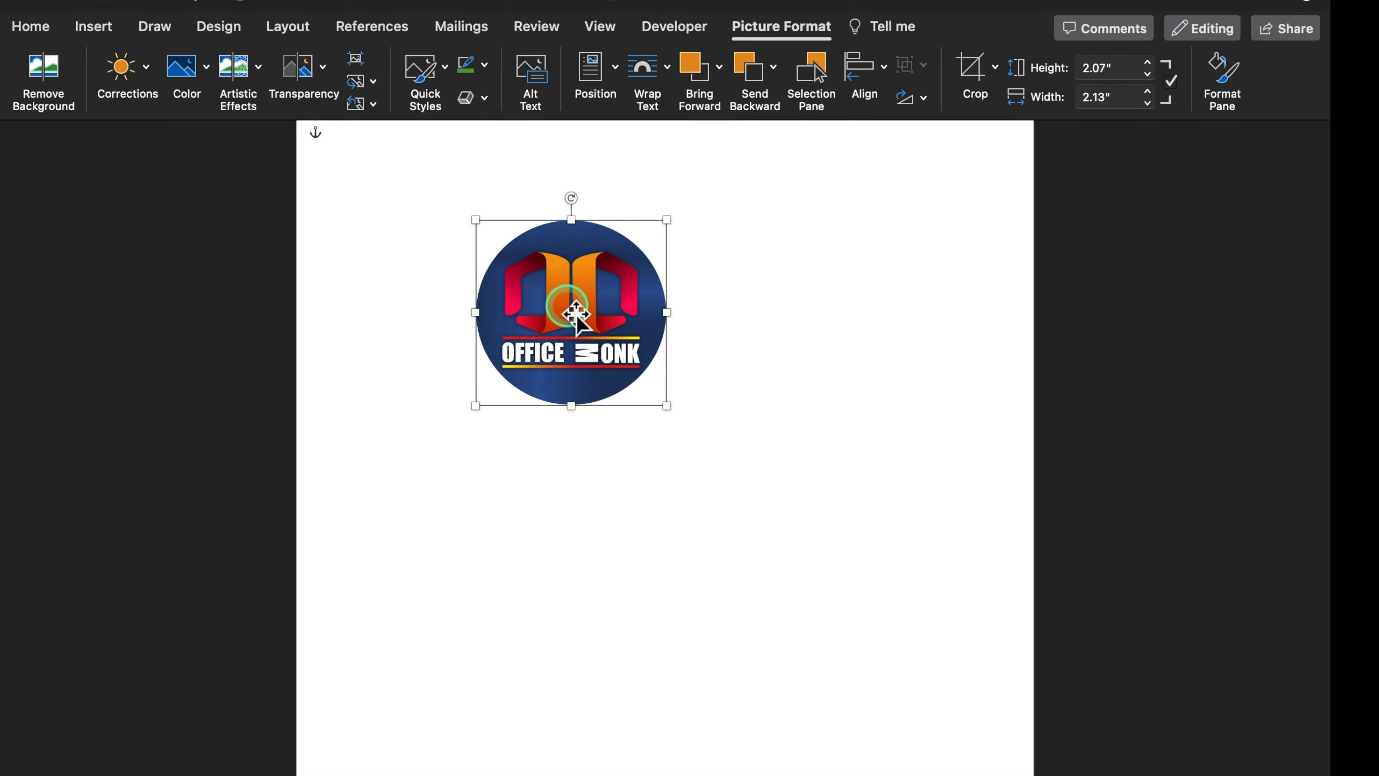
{"action": "left_click", "coordinate": [763, 312]}
{"action": "left_click", "coordinate": [611, 294]}
{"action": "left_click_drag", "start_coordinate": [616, 301], "coordinate": [471, 230]}
Insert a rounded rectangle to the right of the logo and resize it to about 1.7" high by 2.45" wide.
{"action": "left_click", "coordinate": [679, 207]}
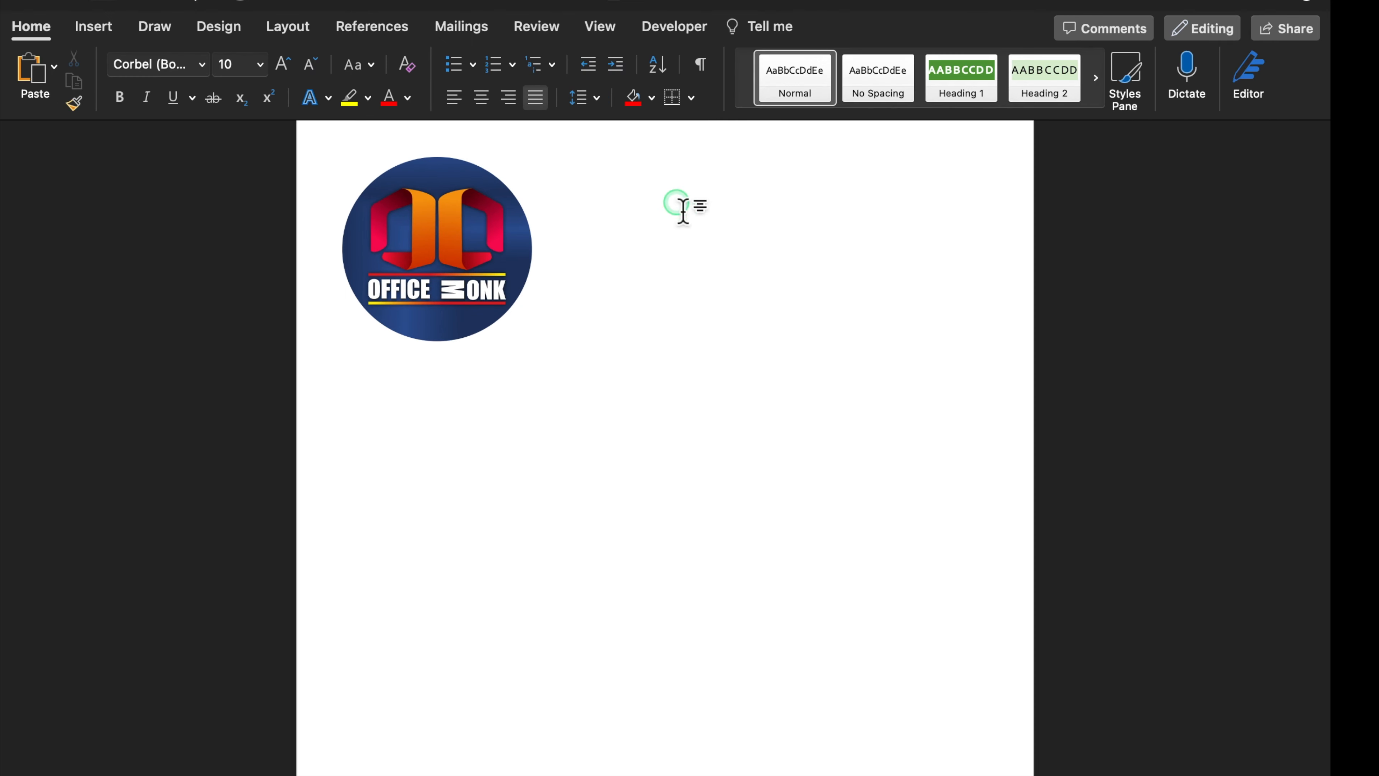
{"action": "left_click", "coordinate": [96, 27]}
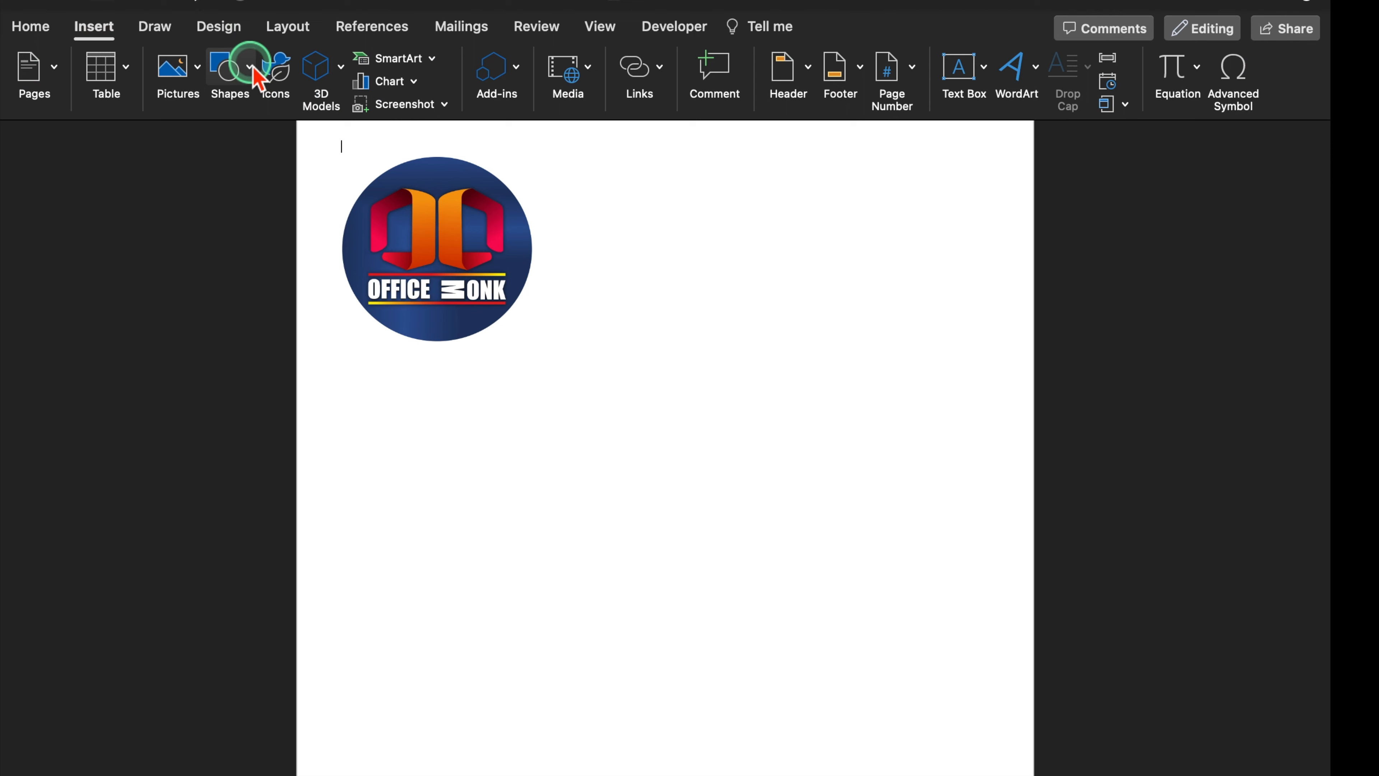
{"action": "left_click", "coordinate": [249, 66]}
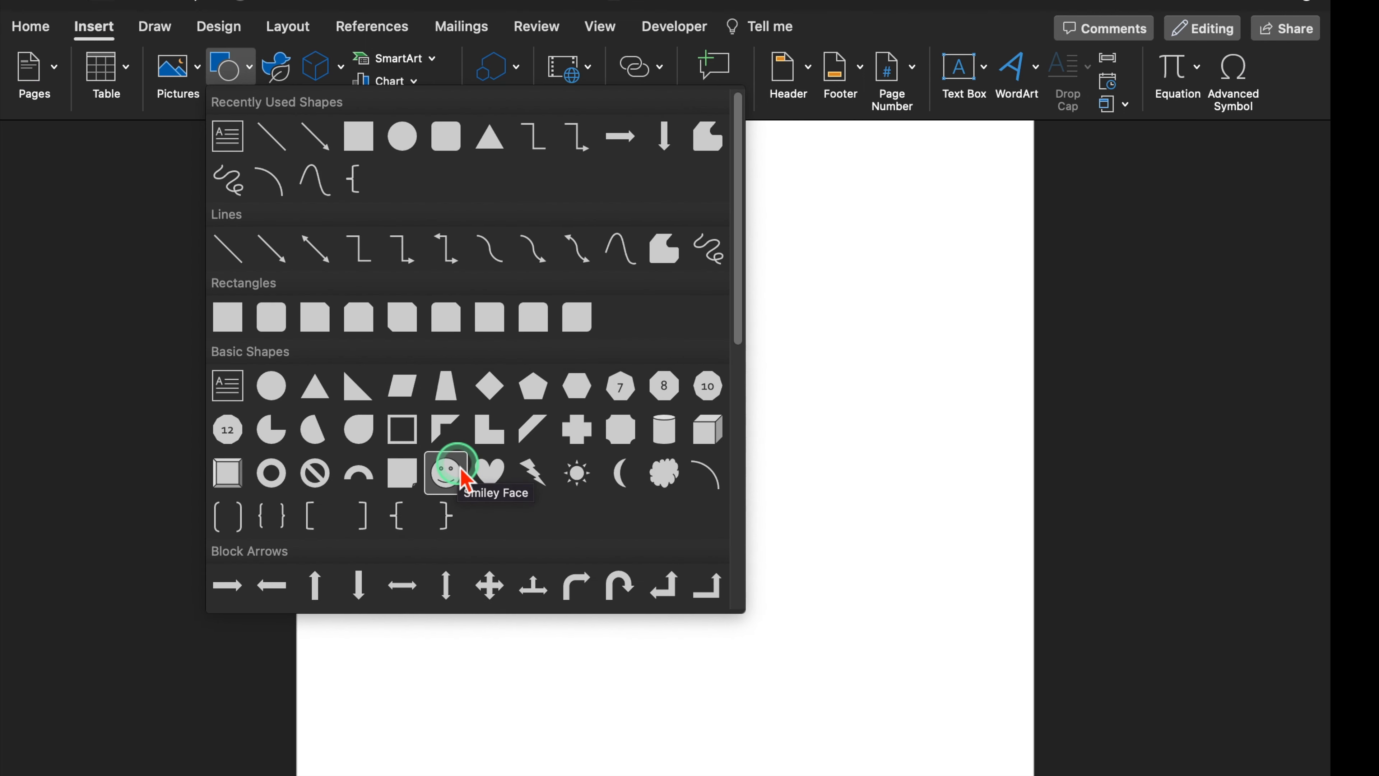
{"action": "left_click", "coordinate": [449, 138]}
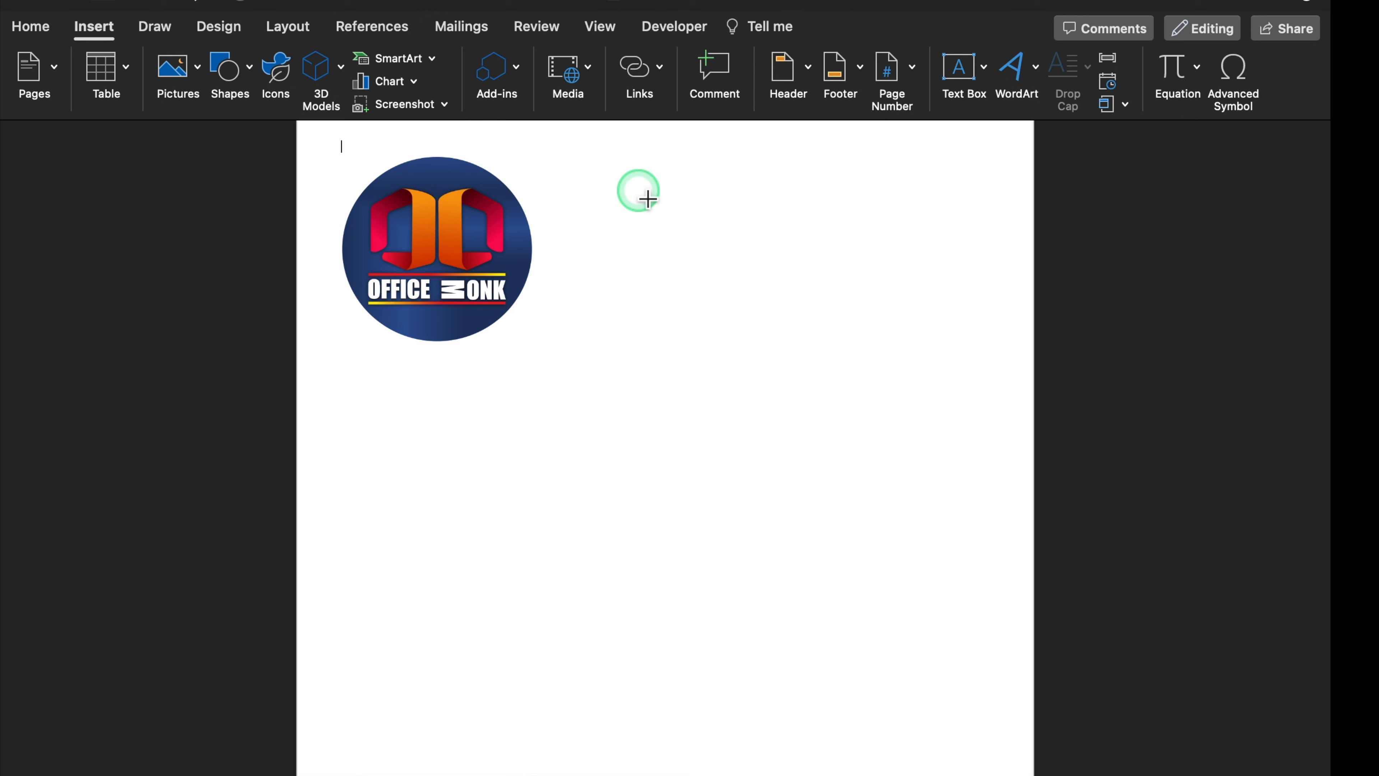
{"action": "left_click", "coordinate": [707, 250]}
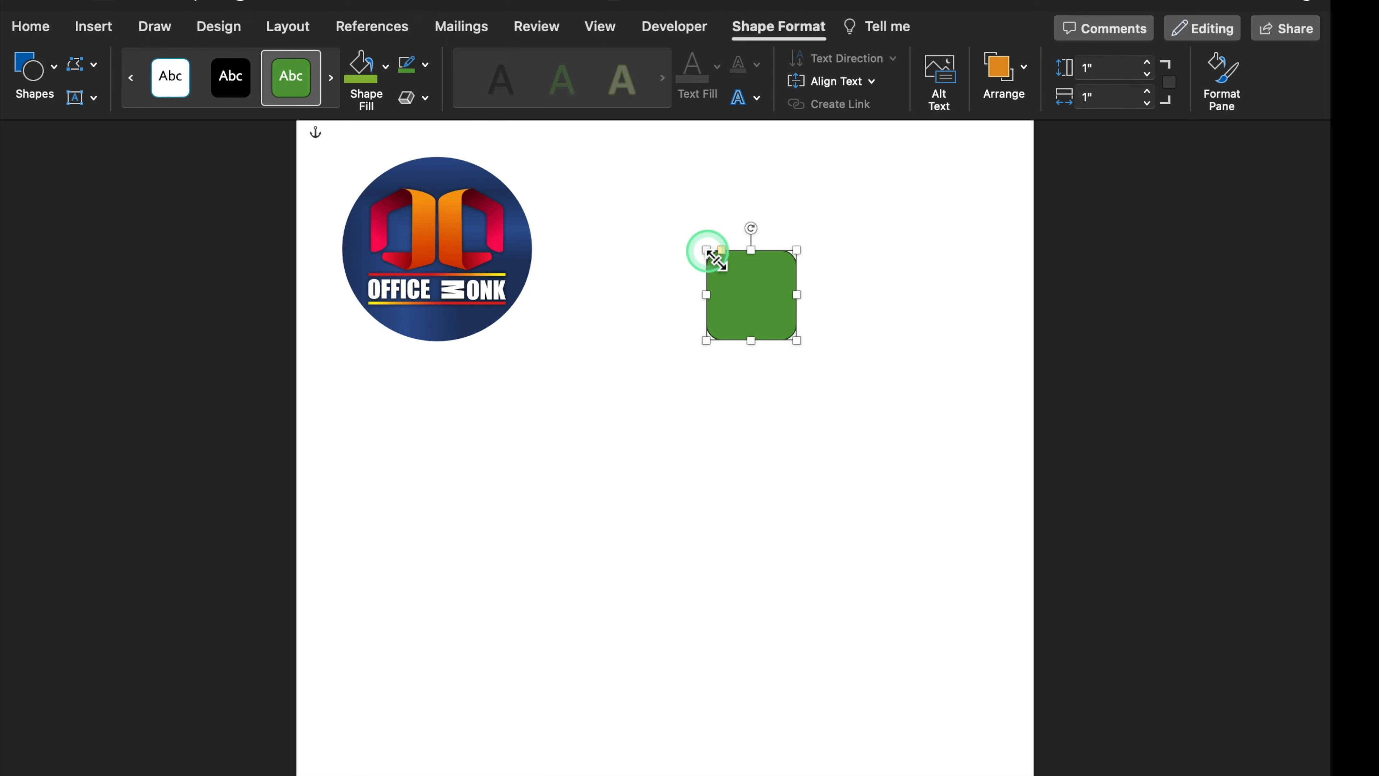
{"action": "left_click_drag", "start_coordinate": [799, 298], "coordinate": [928, 303]}
{"action": "left_click_drag", "start_coordinate": [817, 340], "coordinate": [820, 403]}
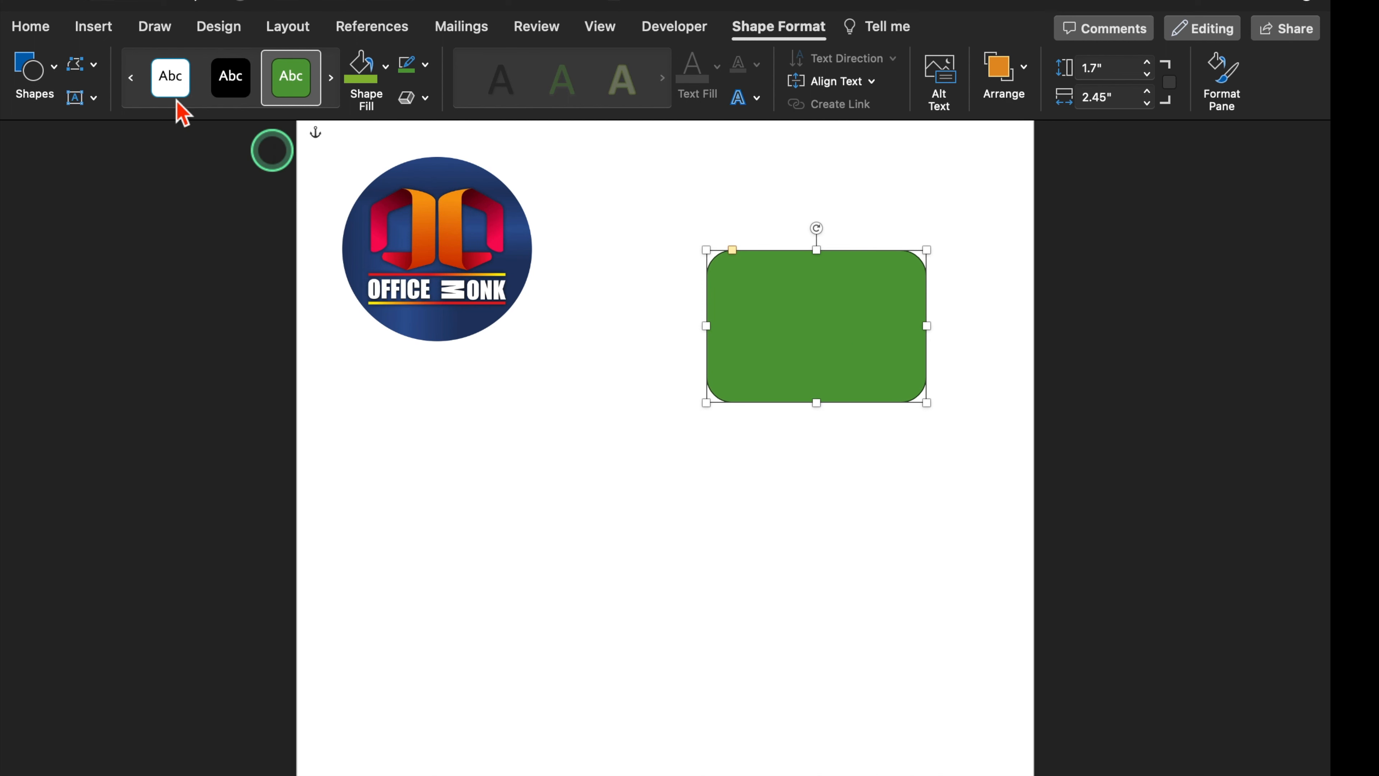
Change the rounded rectangle into an oval and narrow it to about 2.02" wide.
{"action": "left_click", "coordinate": [95, 66]}
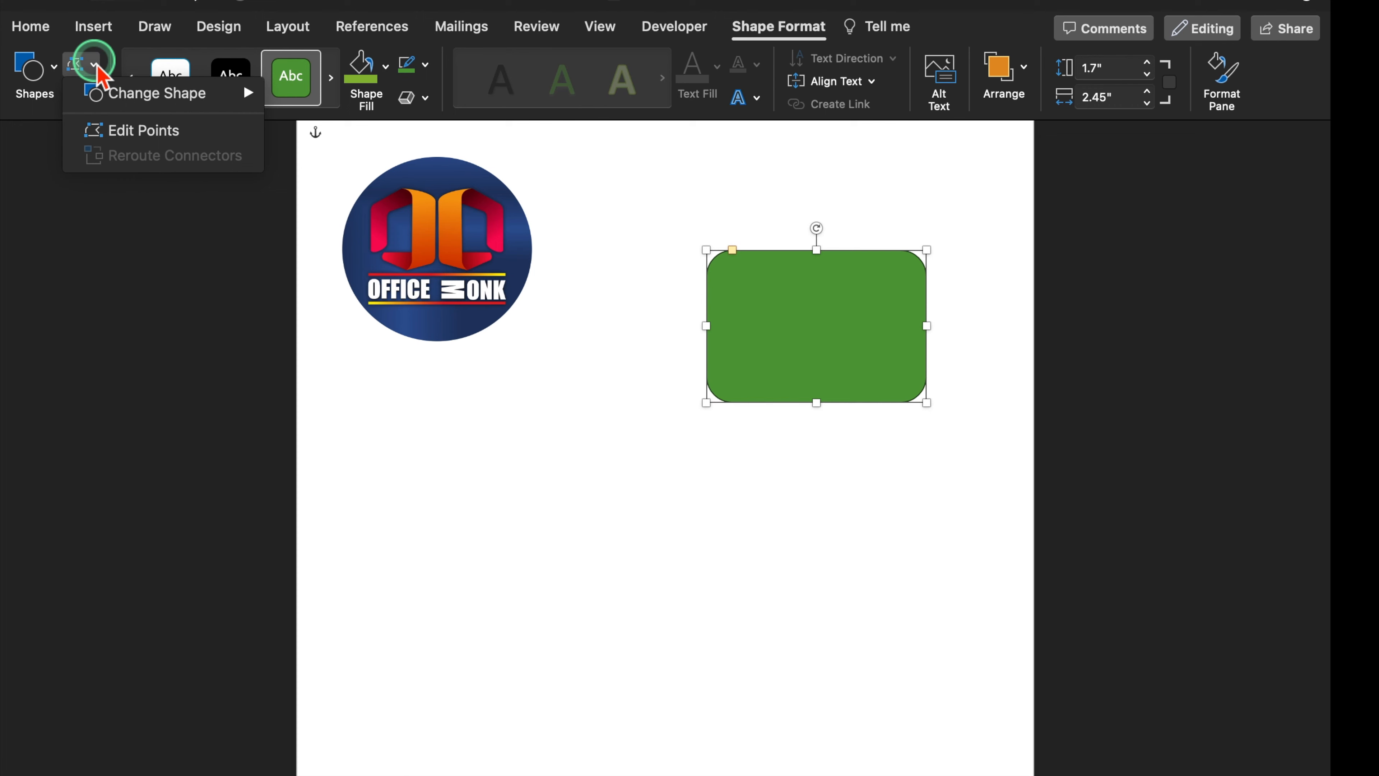
{"action": "left_click", "coordinate": [217, 94]}
{"action": "left_click", "coordinate": [288, 200]}
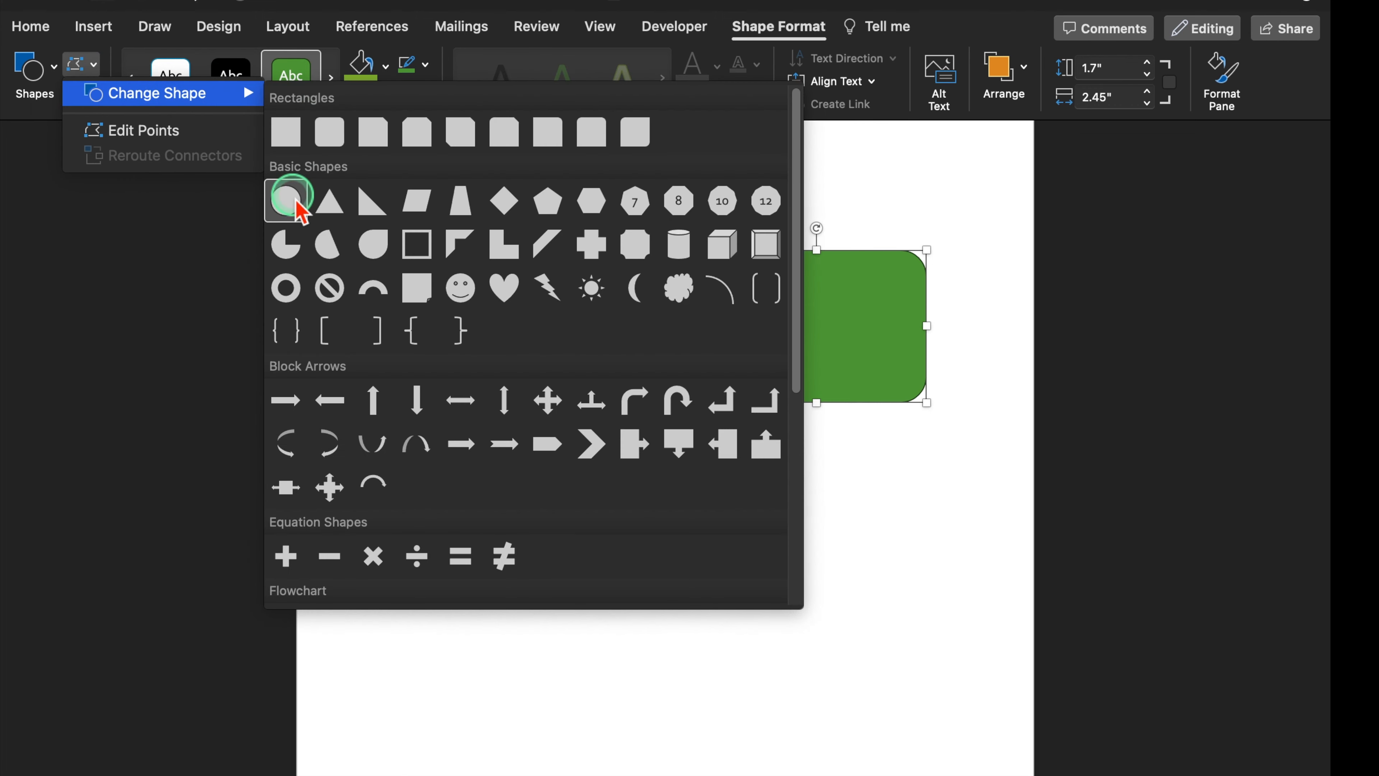
{"action": "left_click_drag", "start_coordinate": [705, 327], "coordinate": [745, 326]}
Fill the oval with red and give it a 6 pt light blue outline.
{"action": "left_click", "coordinate": [411, 97]}
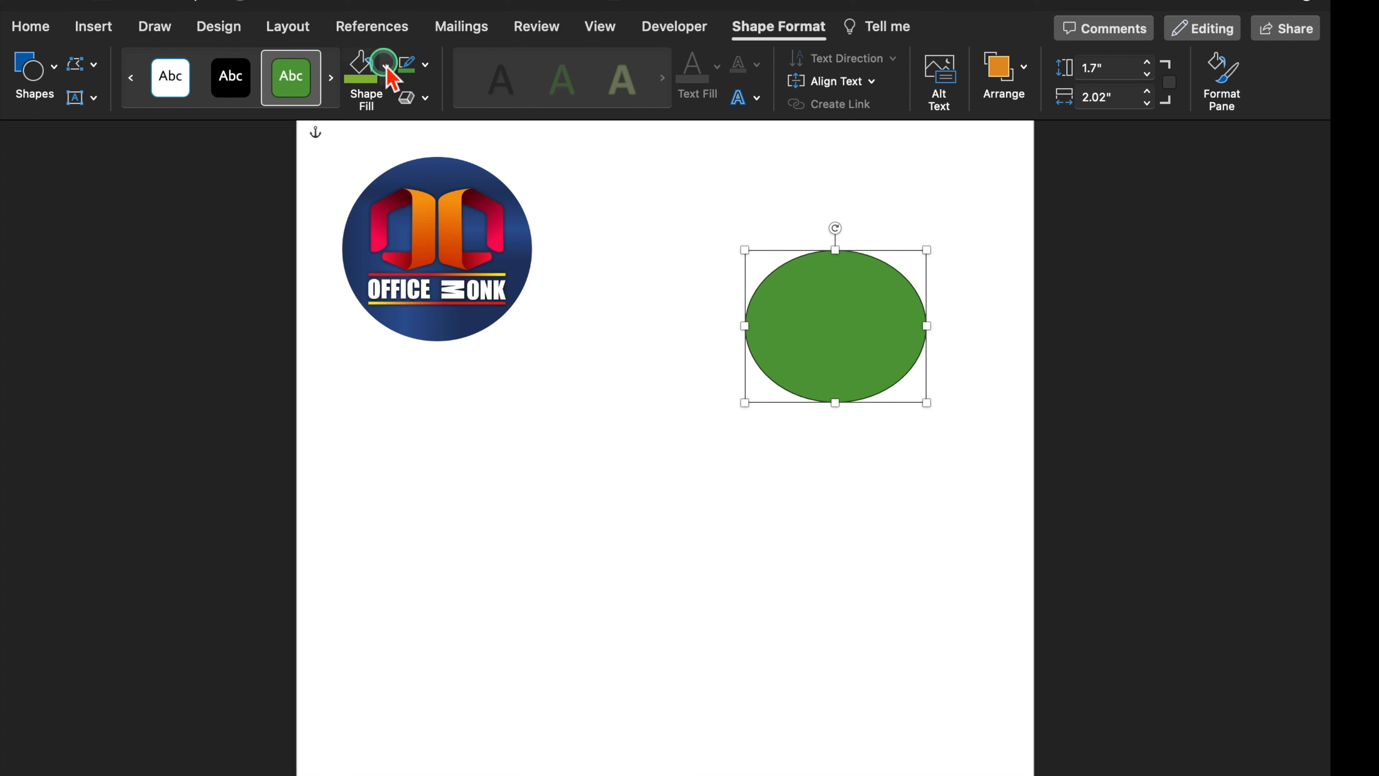
{"action": "left_click", "coordinate": [385, 65]}
{"action": "left_click", "coordinate": [375, 305]}
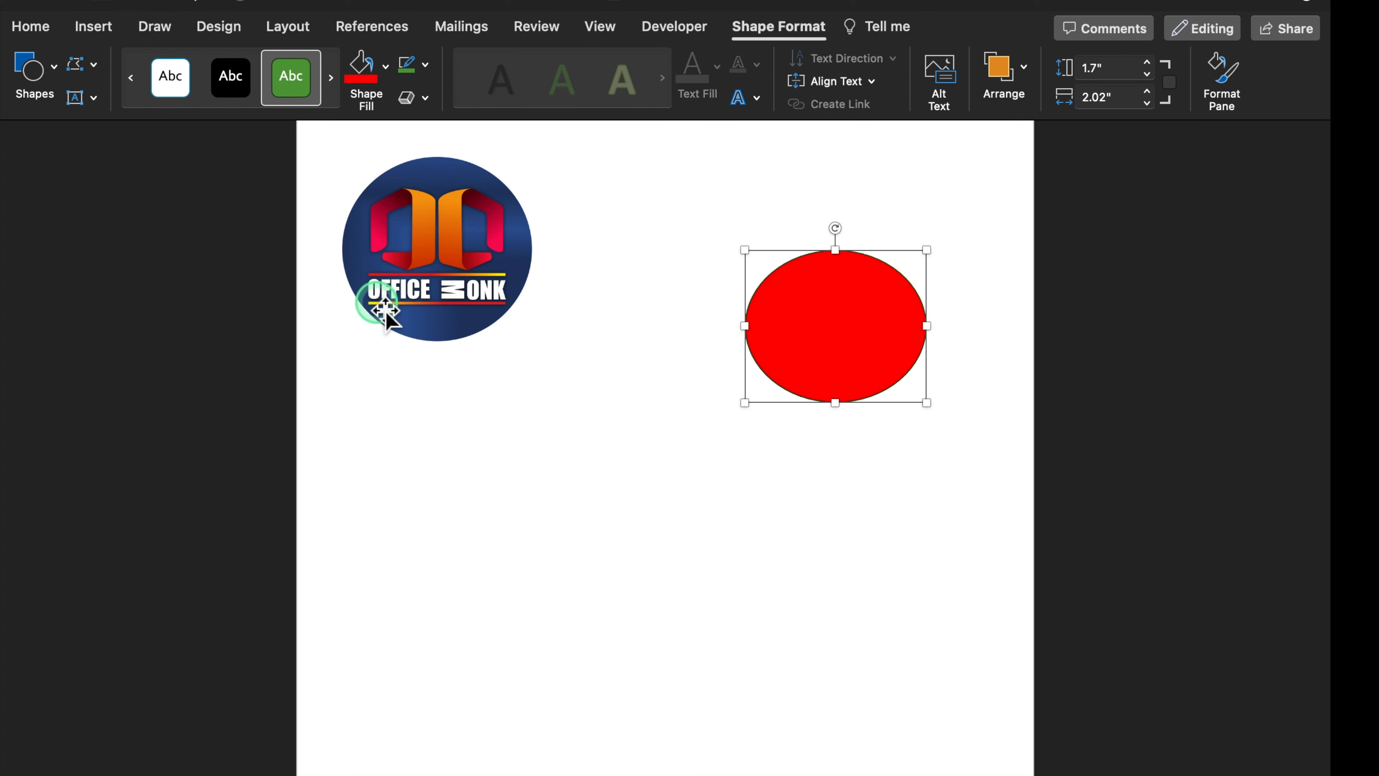
{"action": "left_click", "coordinate": [426, 64]}
{"action": "left_click", "coordinate": [516, 423]}
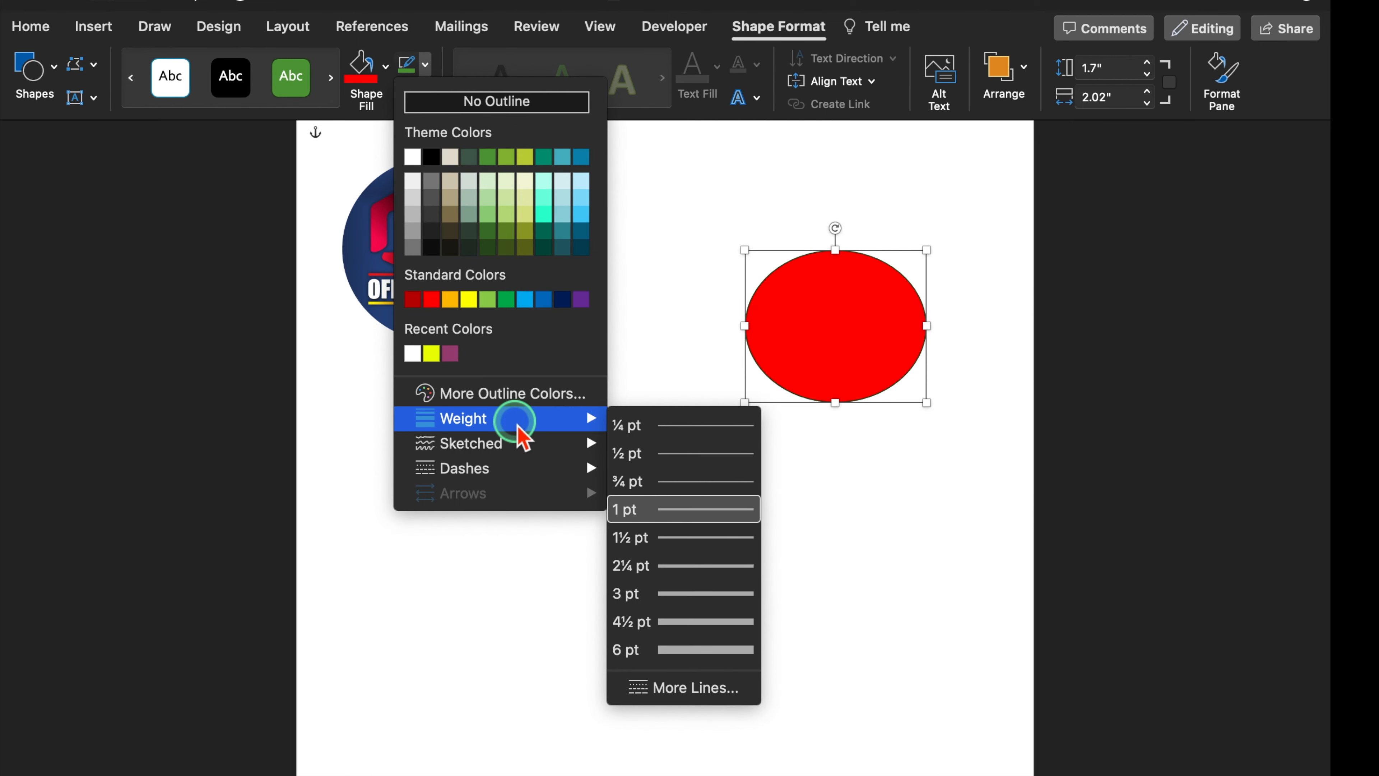
{"action": "left_click", "coordinate": [705, 649]}
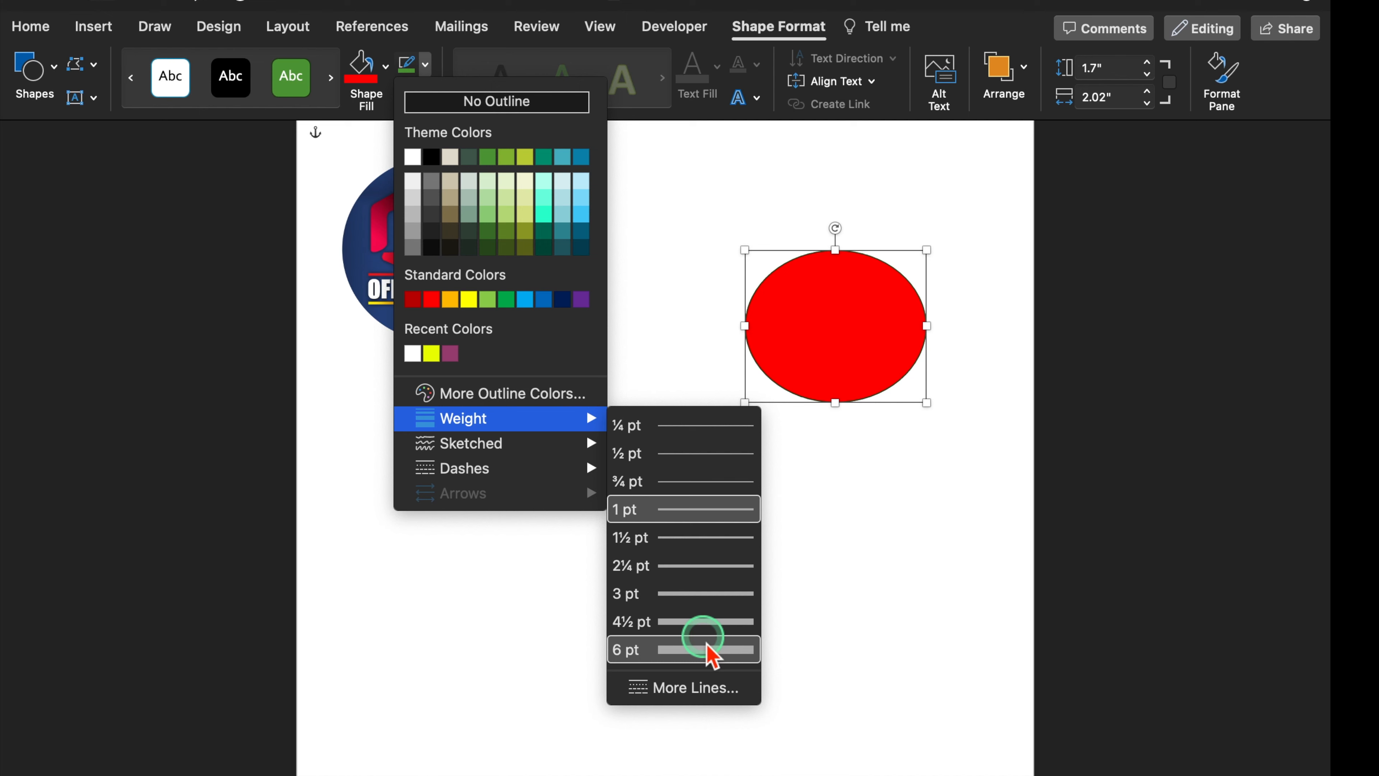
{"action": "left_click", "coordinate": [426, 65]}
{"action": "left_click", "coordinate": [522, 297]}
Add the text "Office Monk" inside the red oval.
{"action": "double_click", "coordinate": [686, 326]}
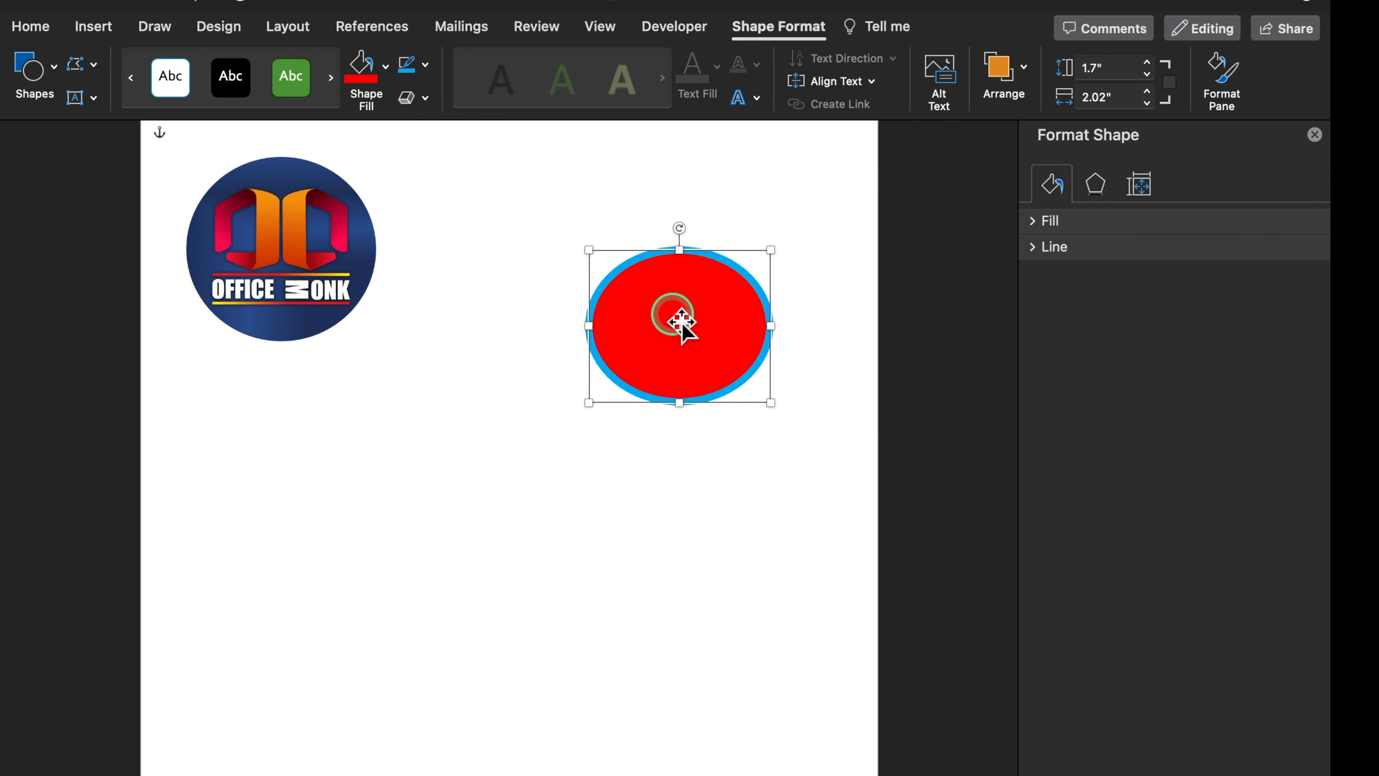
{"action": "right_click", "coordinate": [682, 321]}
{"action": "left_click", "coordinate": [759, 414]}
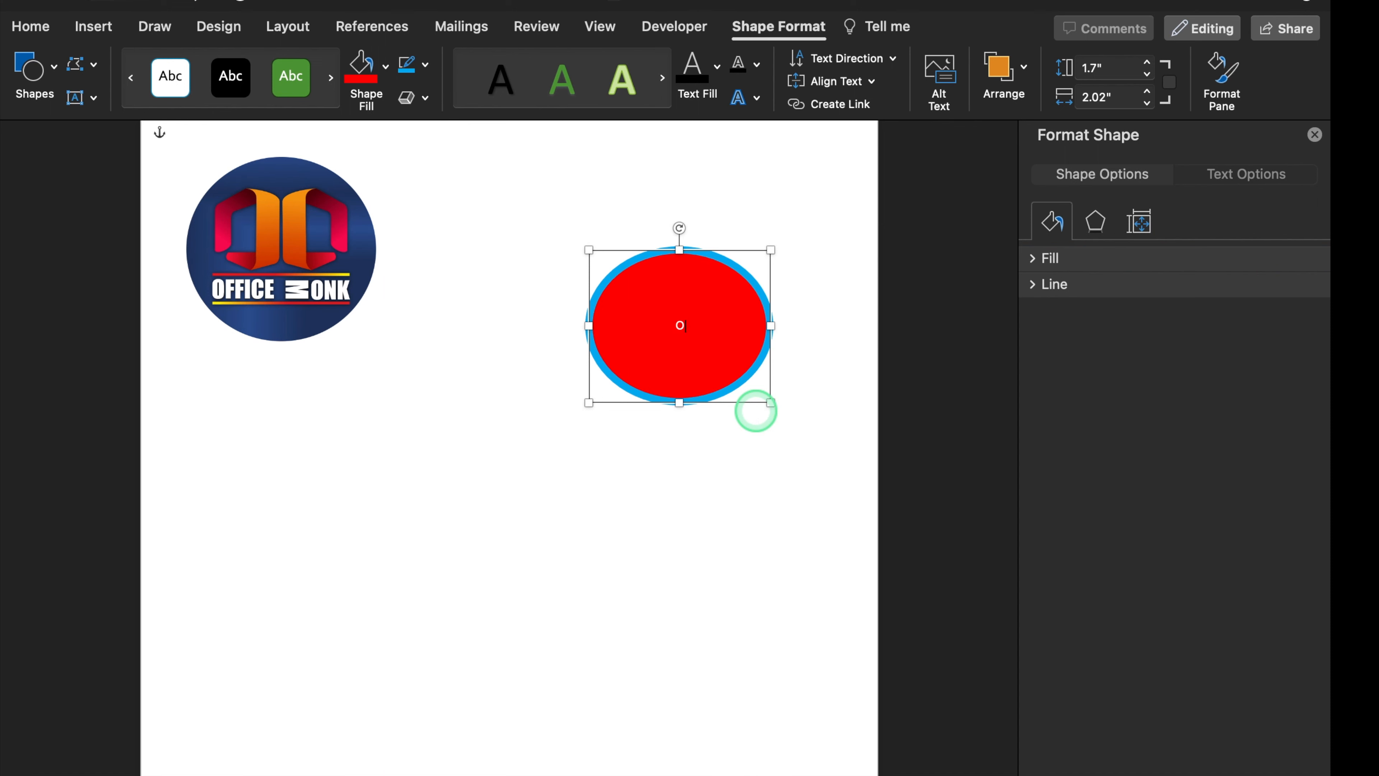
{"action": "type", "text": "Office Monk"}
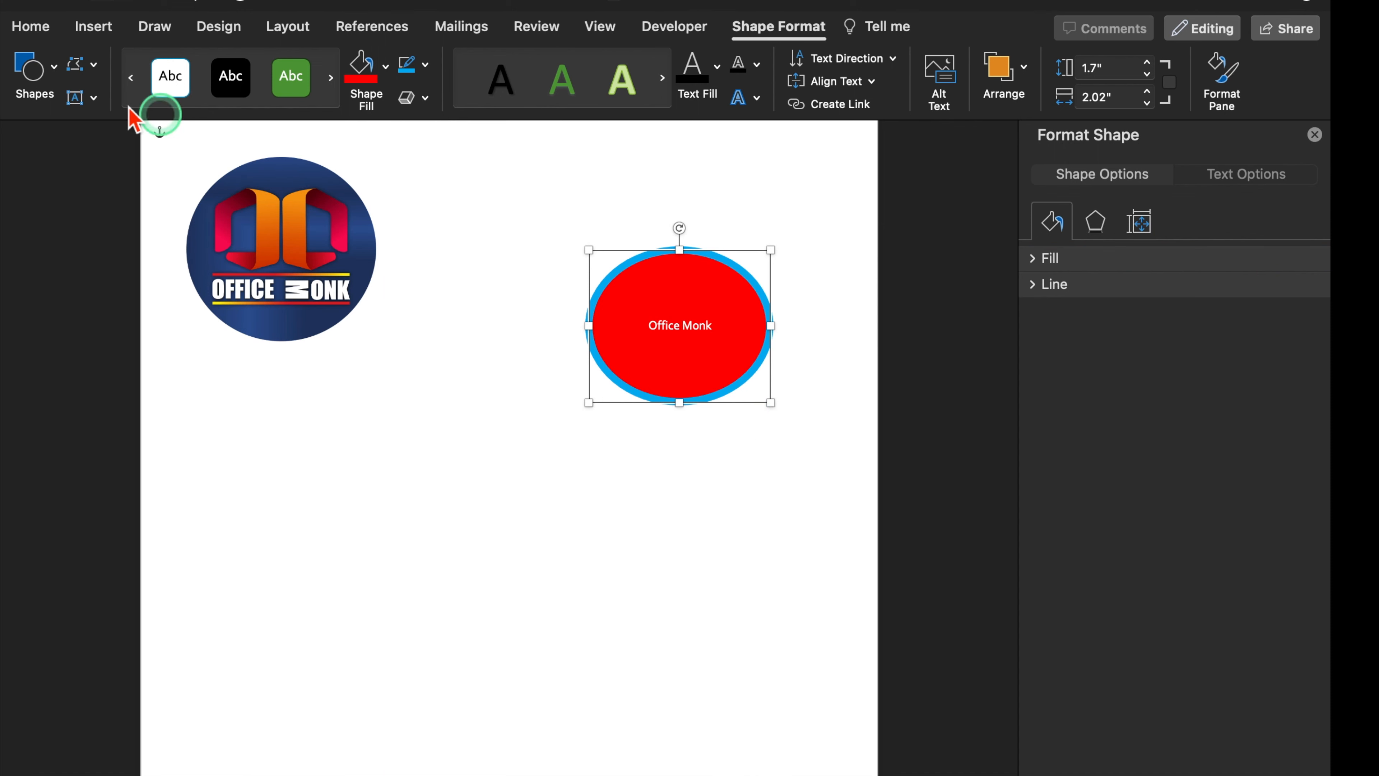
Format the oval's text as 22 pt Impact and move the oval next to the logo.
{"action": "left_click", "coordinate": [30, 33]}
{"action": "left_click", "coordinate": [281, 64]}
{"action": "left_click", "coordinate": [281, 64]}
{"action": "left_click", "coordinate": [202, 63]}
{"action": "left_click", "coordinate": [188, 240]}
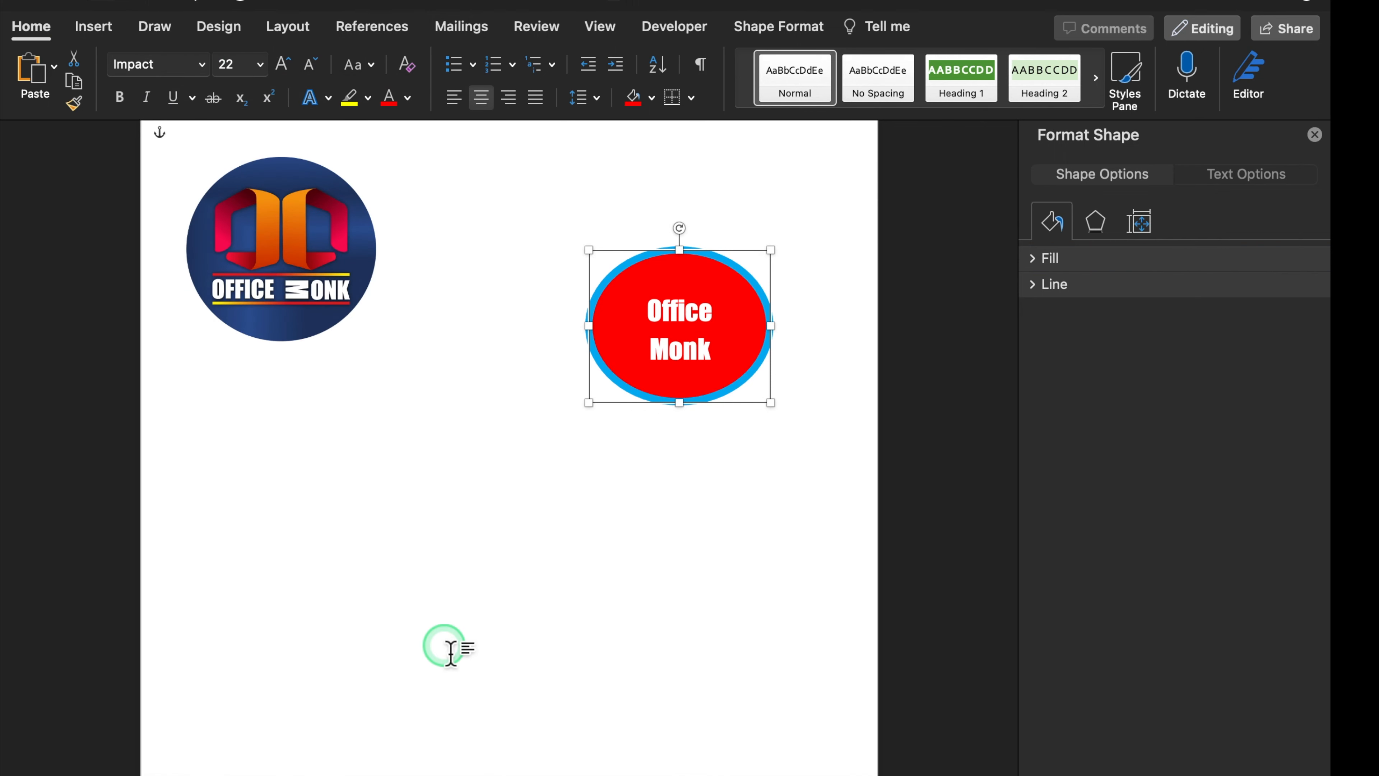
{"action": "left_click_drag", "start_coordinate": [718, 403], "coordinate": [537, 321]}
{"action": "left_click", "coordinate": [697, 337]}
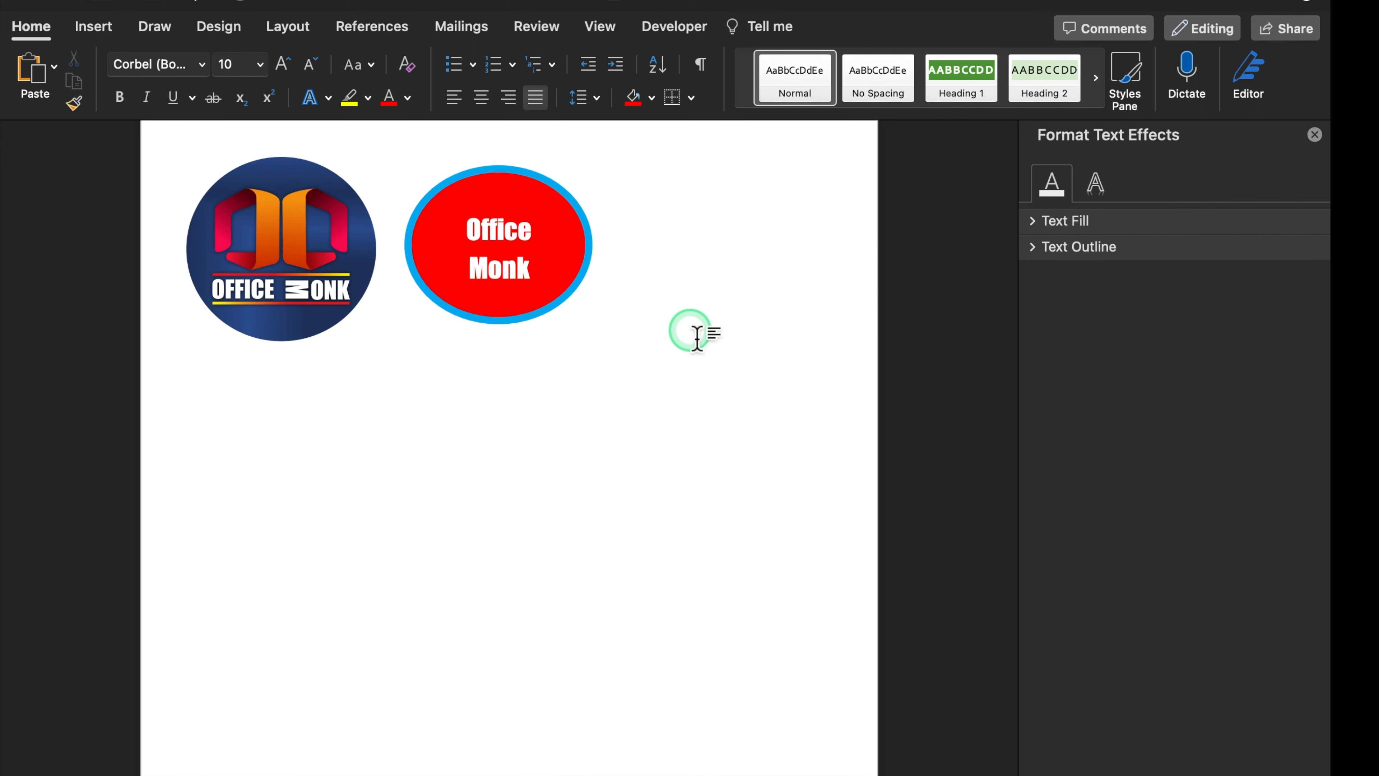
Insert the bold 3D glasses icon from the stock icons library.
{"action": "left_click", "coordinate": [96, 28]}
{"action": "left_click", "coordinate": [277, 66]}
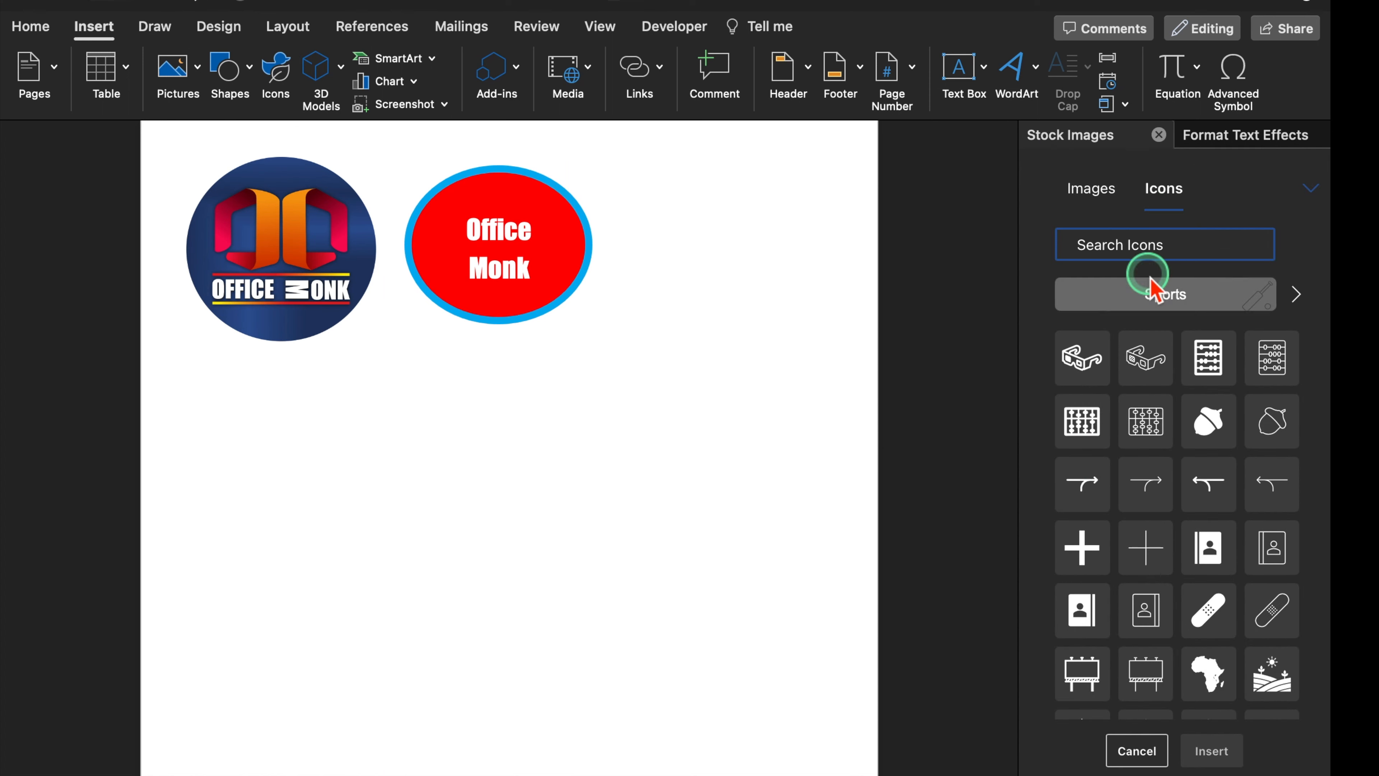
{"action": "left_click", "coordinate": [1150, 280]}
{"action": "left_click", "coordinate": [1083, 357]}
{"action": "left_click", "coordinate": [1222, 754]}
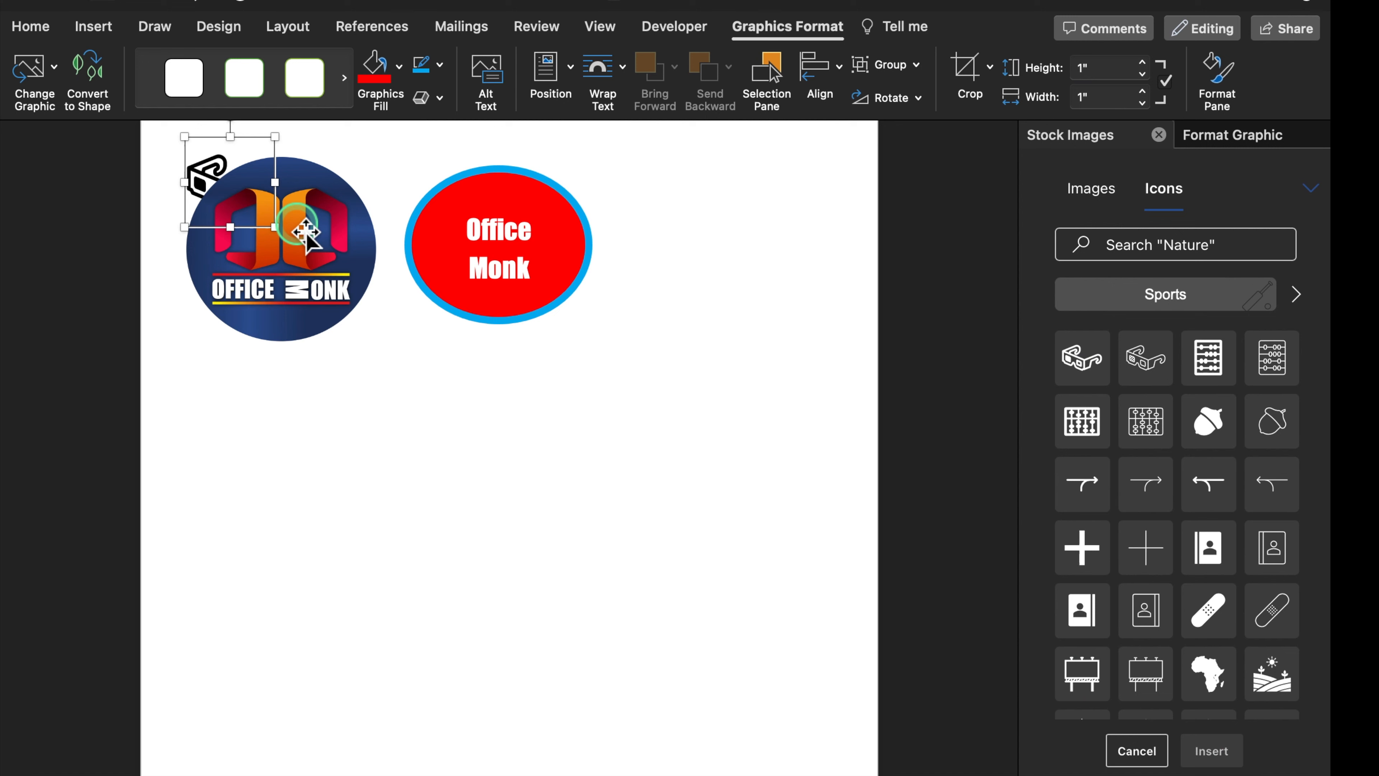
Move the logo picture down so it sits below the 3D glasses icon.
{"action": "left_click_drag", "start_coordinate": [275, 186], "coordinate": [570, 356]}
{"action": "left_click_drag", "start_coordinate": [211, 182], "coordinate": [316, 256]}
{"action": "left_click", "coordinate": [256, 214]}
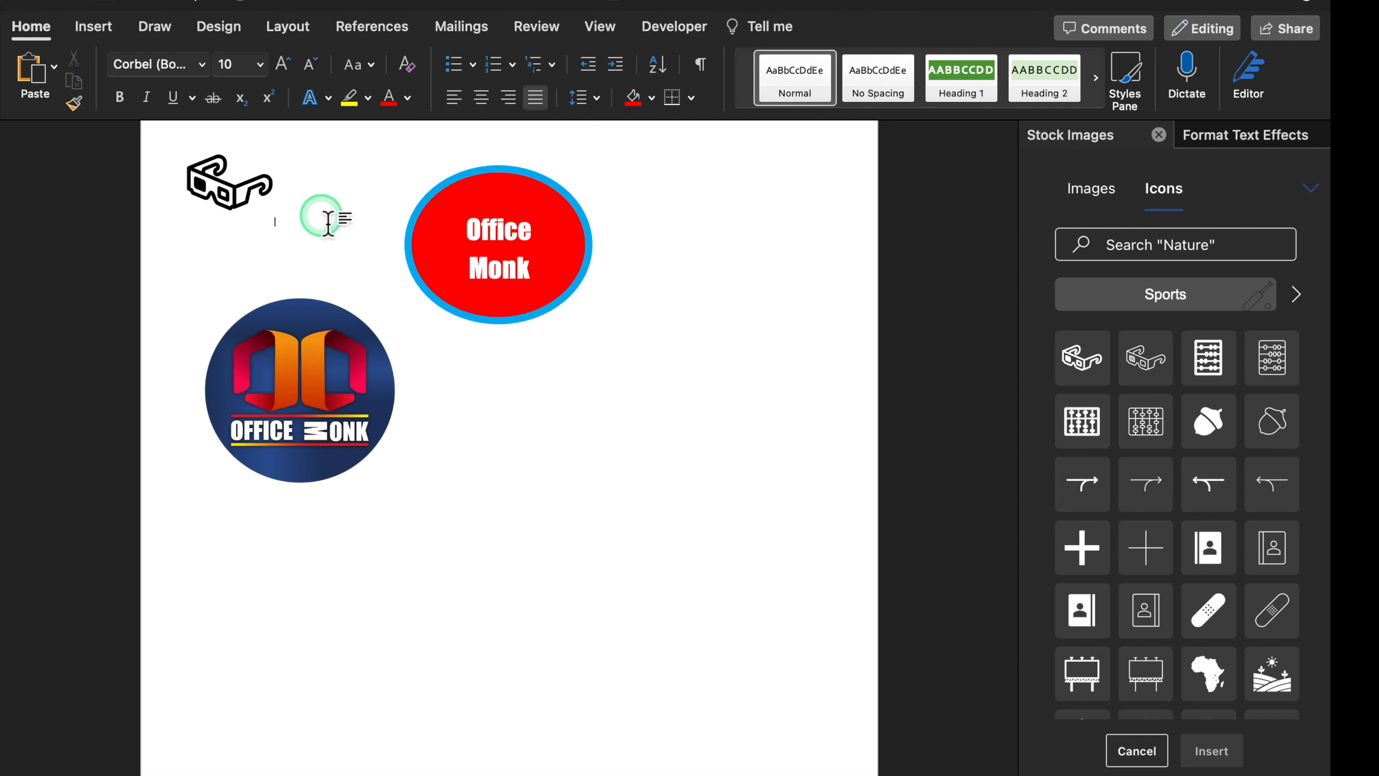
Set the 3D glasses icon's text wrapping to In Front of Text and move it to the right of the oval.
{"action": "left_click", "coordinate": [237, 188]}
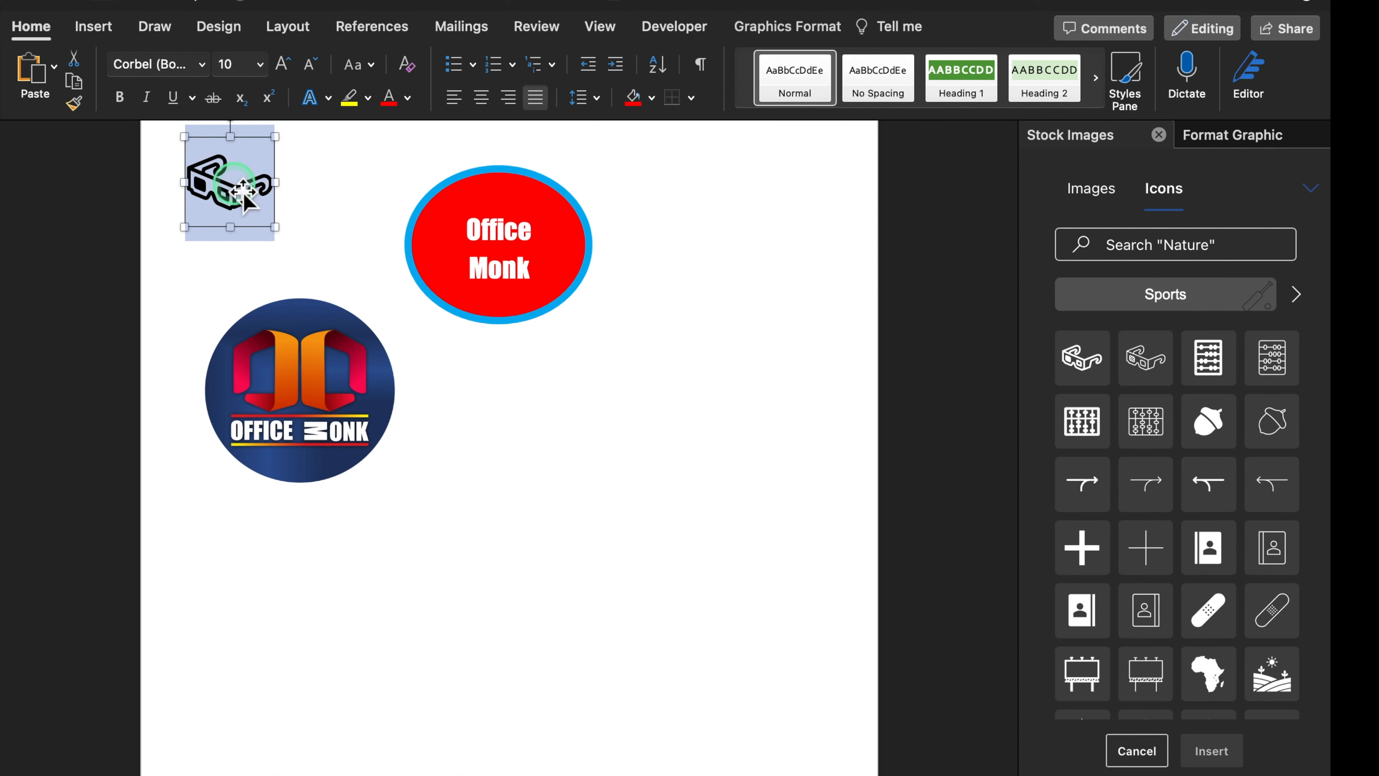
{"action": "right_click", "coordinate": [239, 197]}
{"action": "mouse_move", "coordinate": [342, 472]}
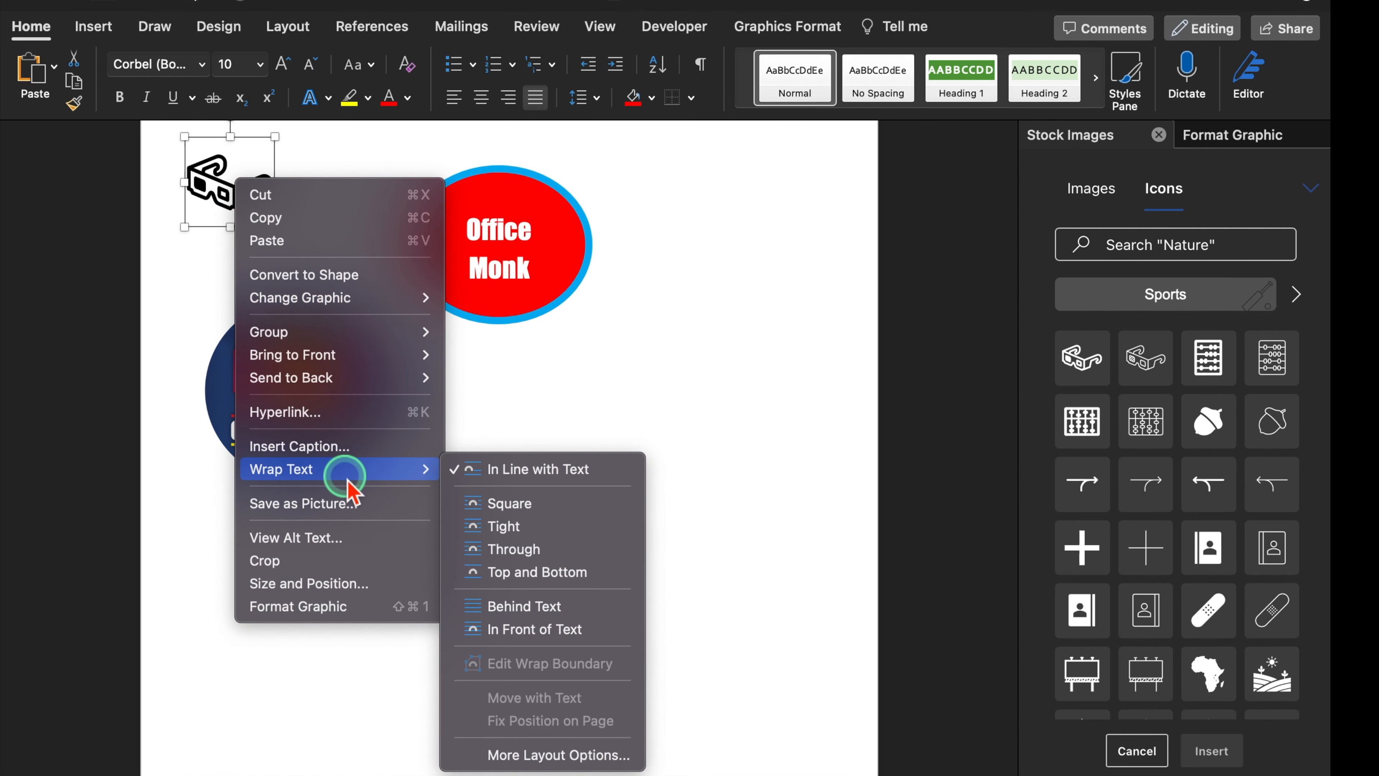
{"action": "left_click", "coordinate": [552, 631]}
{"action": "left_click_drag", "start_coordinate": [234, 193], "coordinate": [734, 311]}
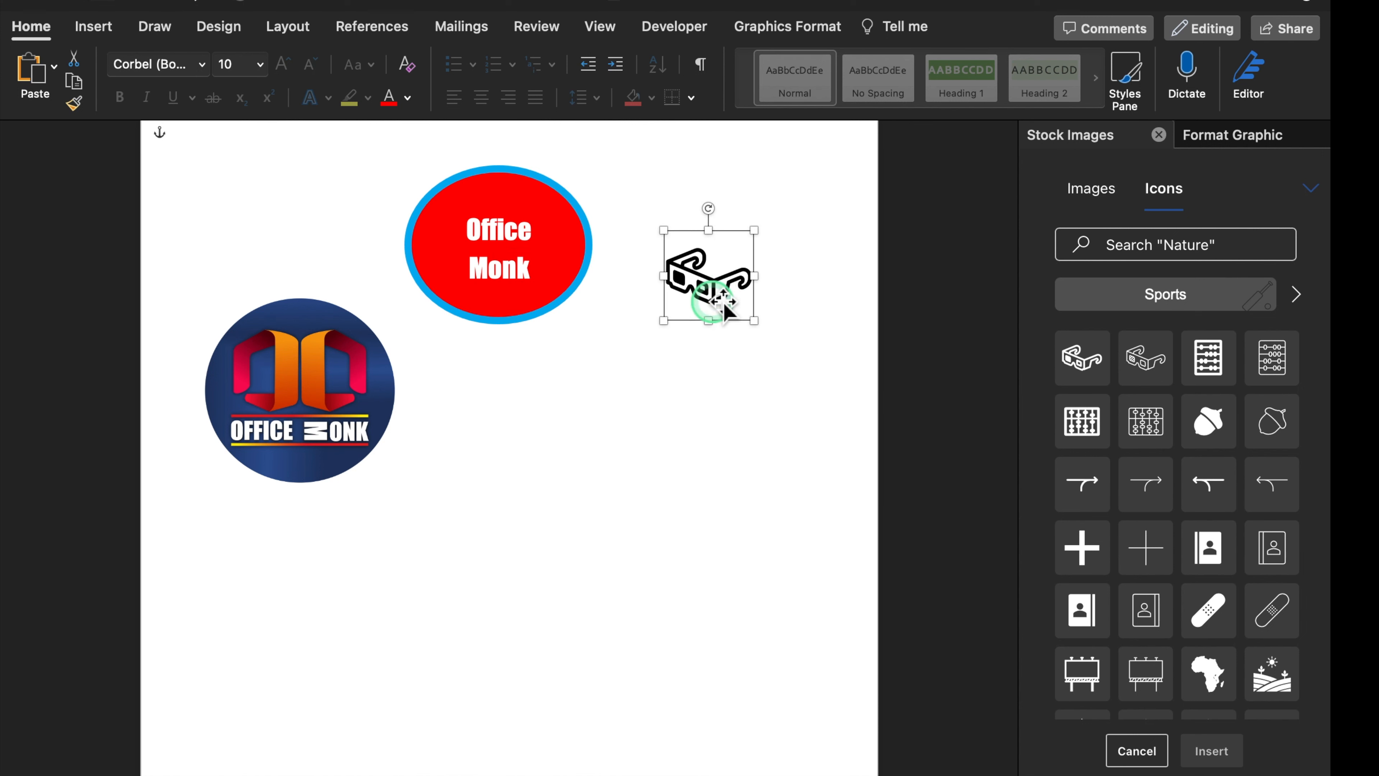
Fill the 3D glasses icon with red and deselect it.
{"action": "left_click", "coordinate": [787, 27]}
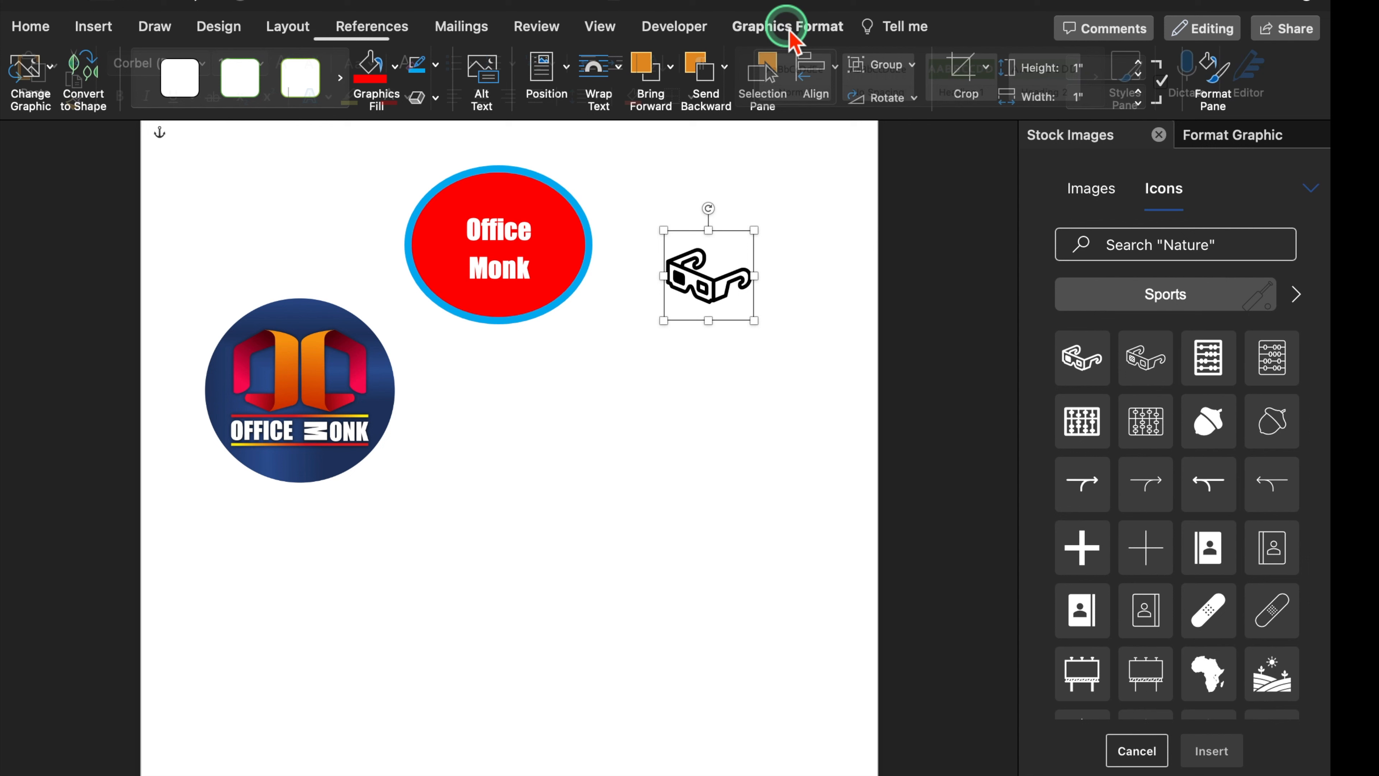
{"action": "left_click", "coordinate": [375, 68]}
{"action": "left_click", "coordinate": [256, 142]}
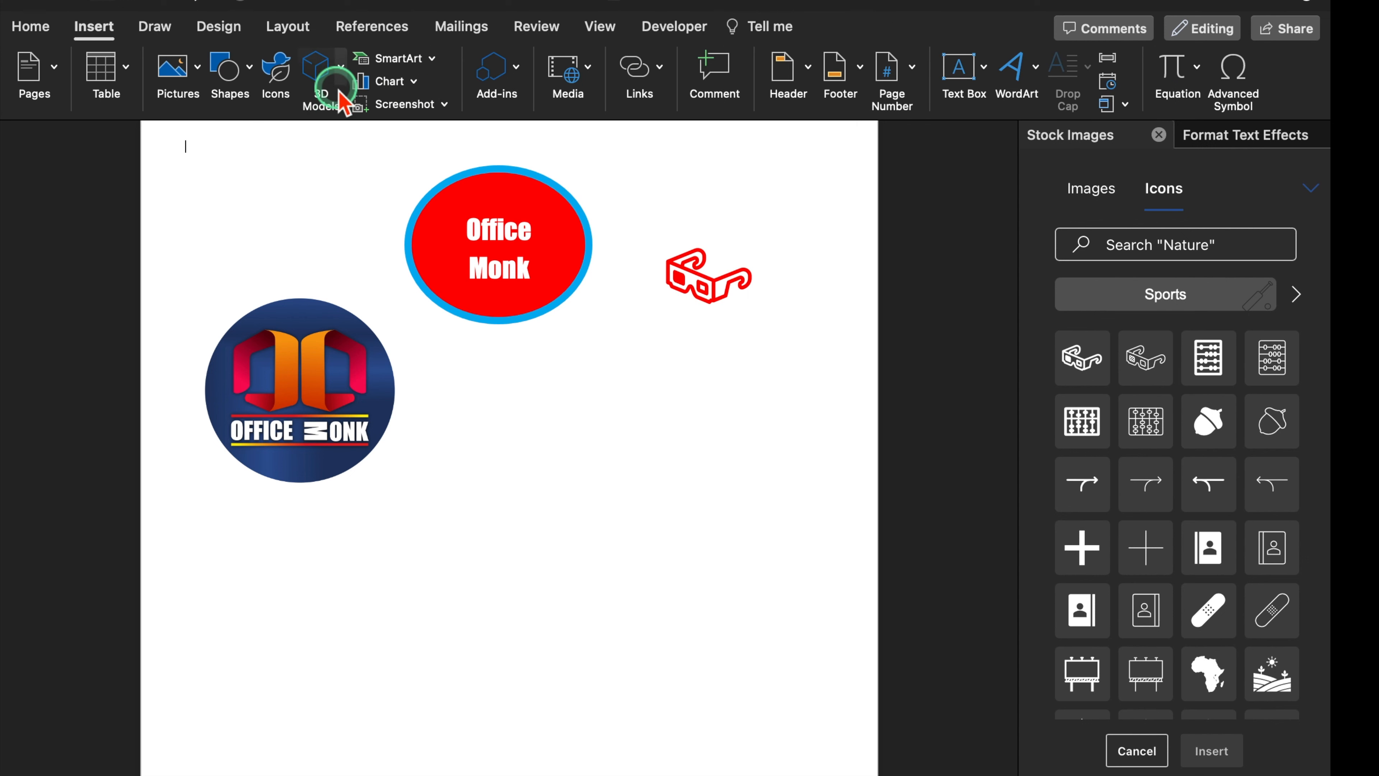
Insert the animated sitting dog from the All Animated Models category of the online 3D models.
{"action": "left_click", "coordinate": [344, 69]}
{"action": "left_click", "coordinate": [392, 146]}
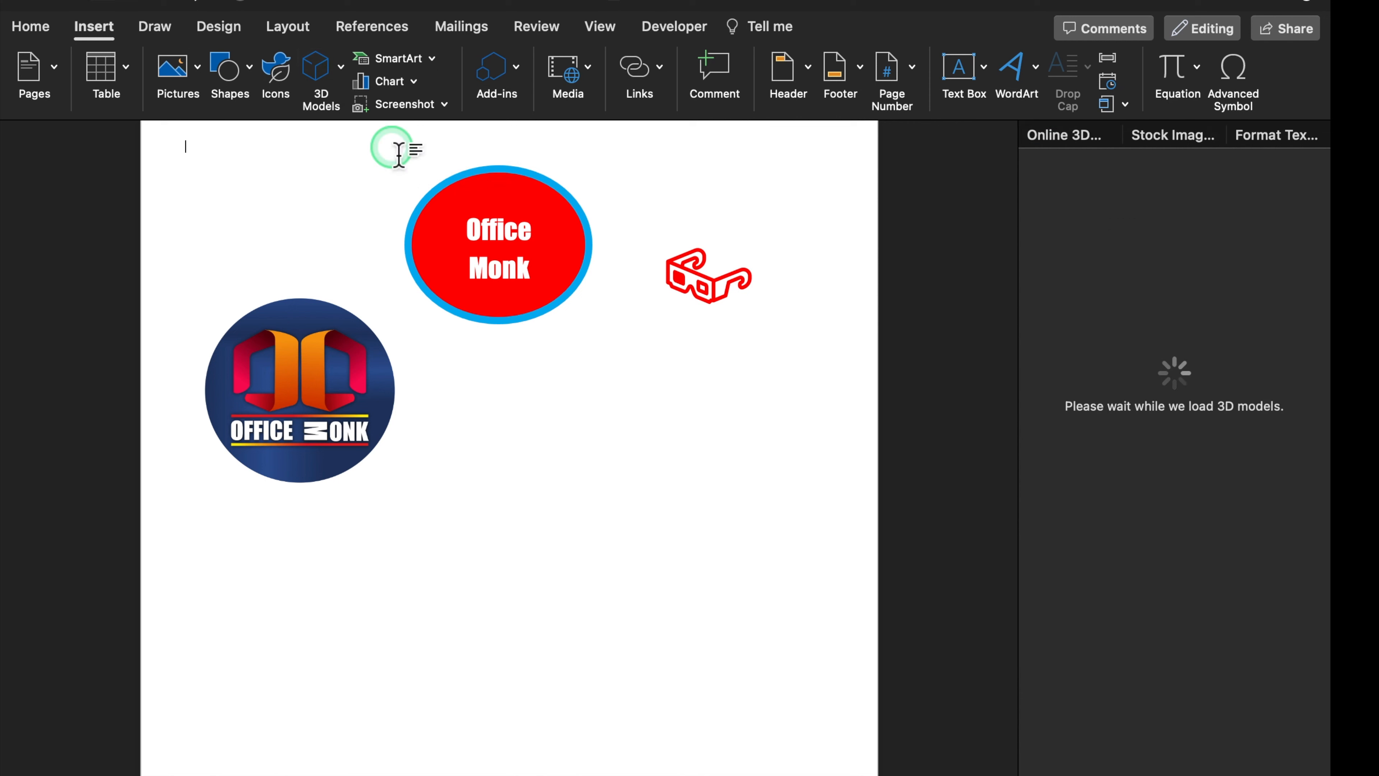
{"action": "left_click", "coordinate": [1118, 274]}
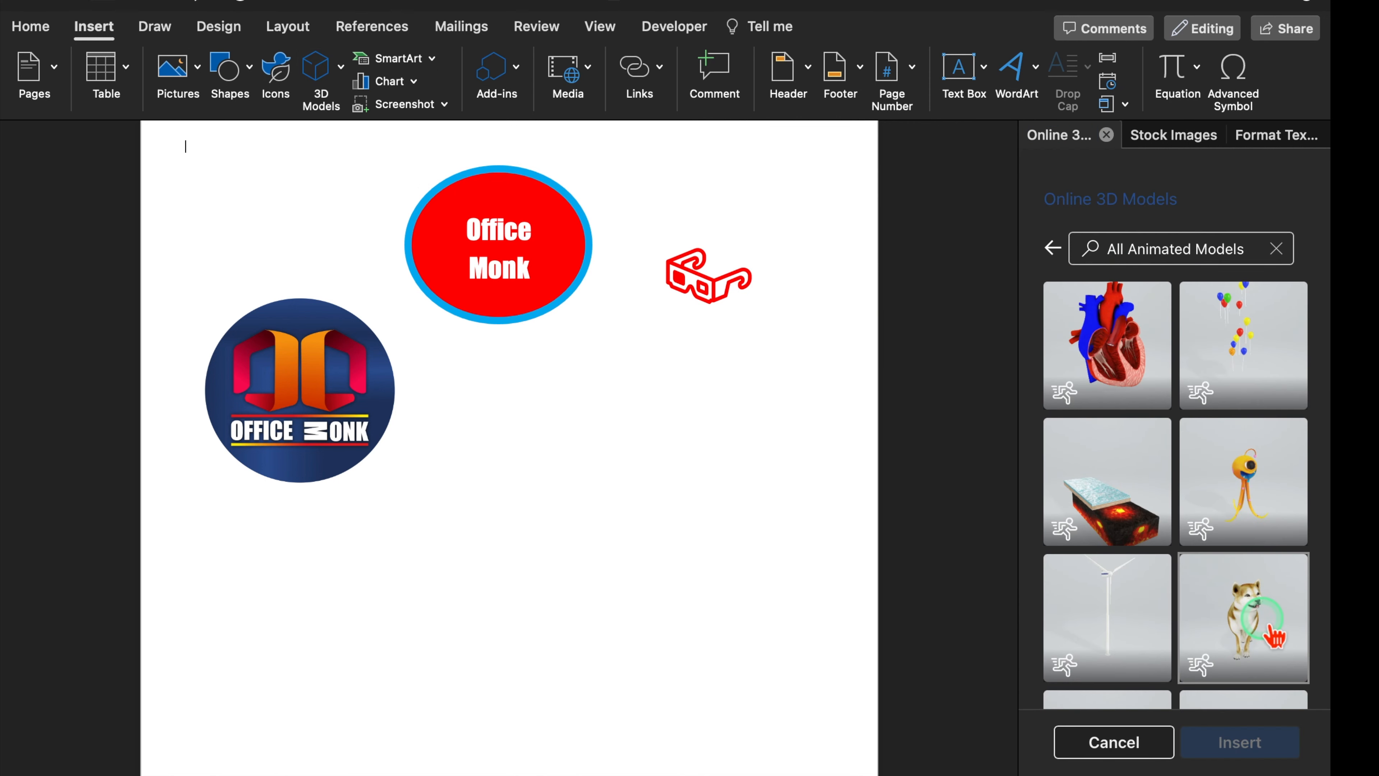
{"action": "scroll", "coordinate": [1262, 618], "scroll_direction": "down", "scroll_amount": 2}
{"action": "scroll", "coordinate": [1261, 618], "scroll_direction": "down", "scroll_amount": 7}
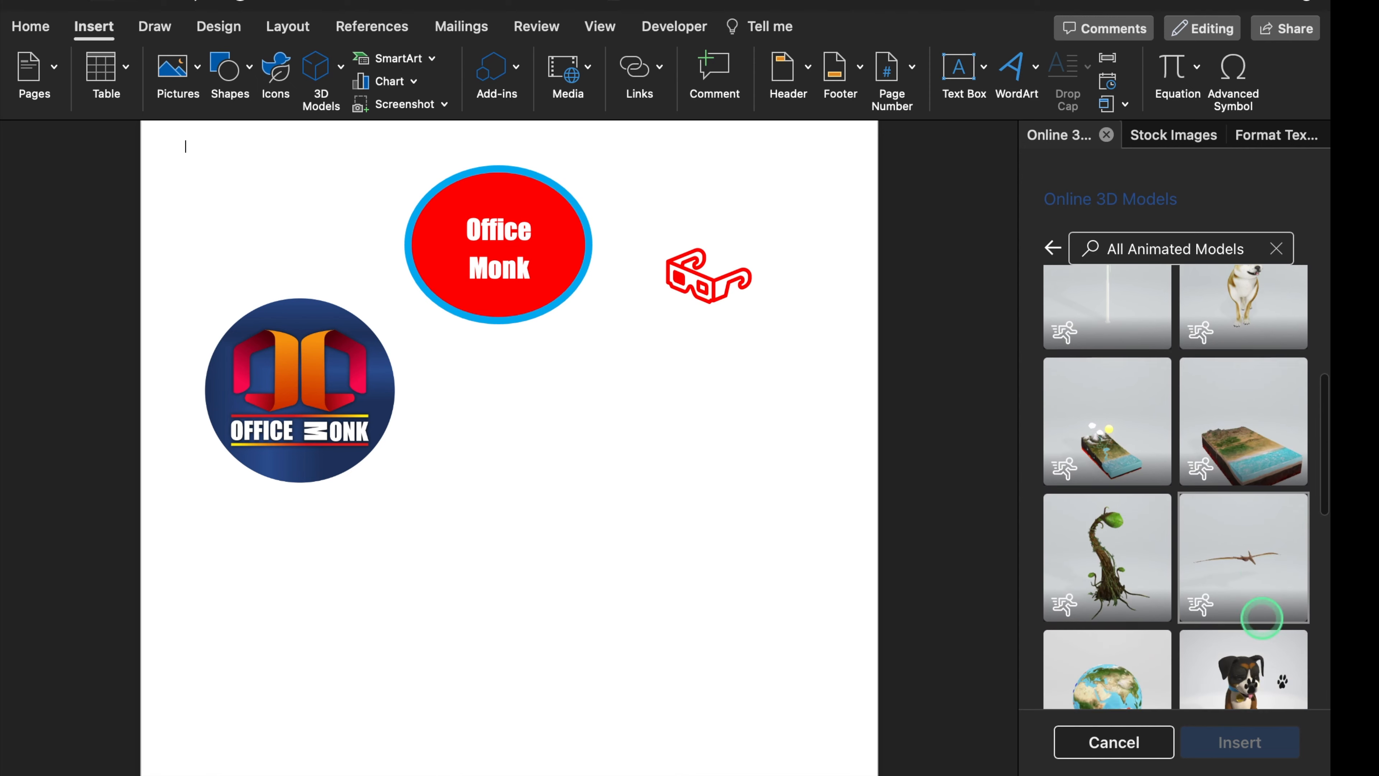
{"action": "scroll", "coordinate": [1262, 618], "scroll_direction": "down", "scroll_amount": 2}
{"action": "left_click", "coordinate": [1254, 581]}
{"action": "left_click", "coordinate": [1240, 742]}
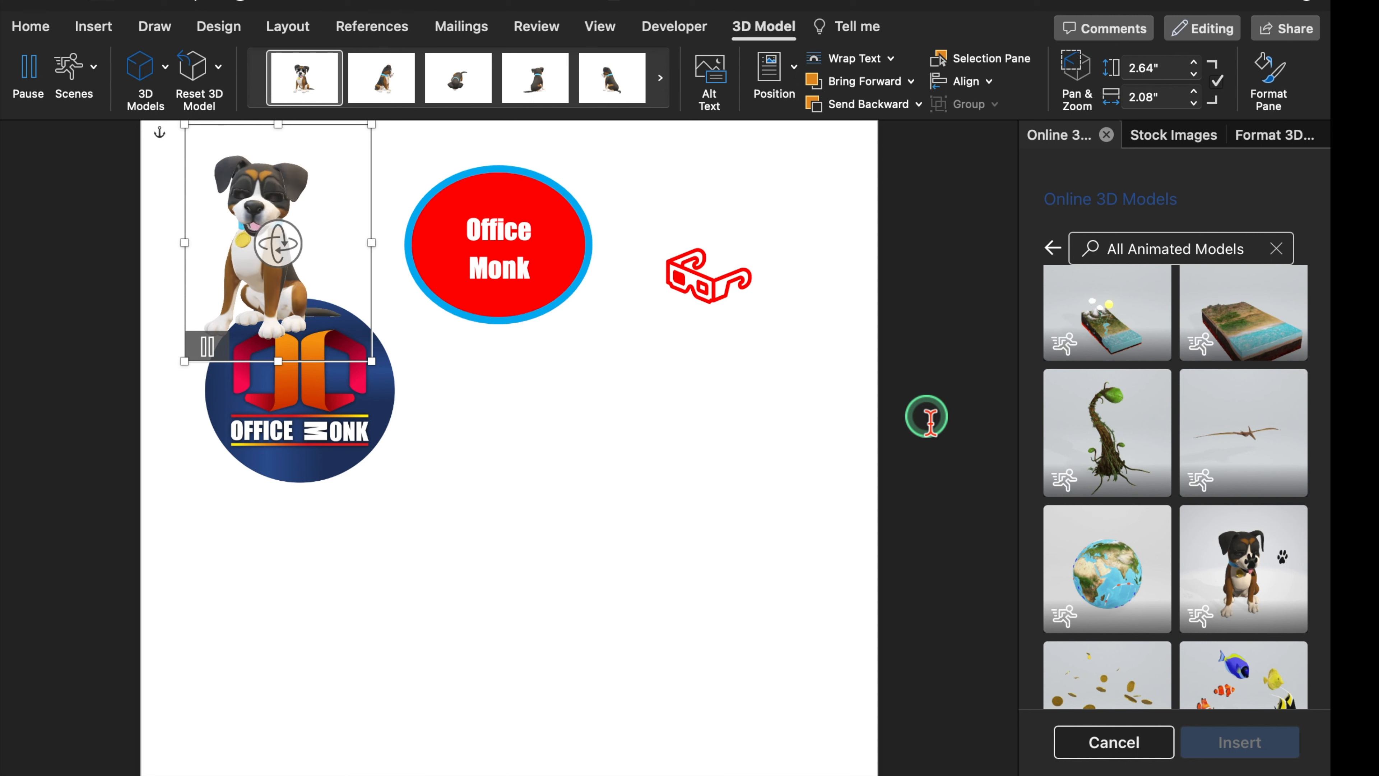
Move the dog model below the red oval, enlarge it considerably, and deselect it.
{"action": "left_click_drag", "start_coordinate": [331, 253], "coordinate": [601, 476]}
{"action": "left_click_drag", "start_coordinate": [638, 587], "coordinate": [787, 772]}
{"action": "left_click_drag", "start_coordinate": [714, 616], "coordinate": [656, 433]}
{"action": "left_click", "coordinate": [801, 484]}
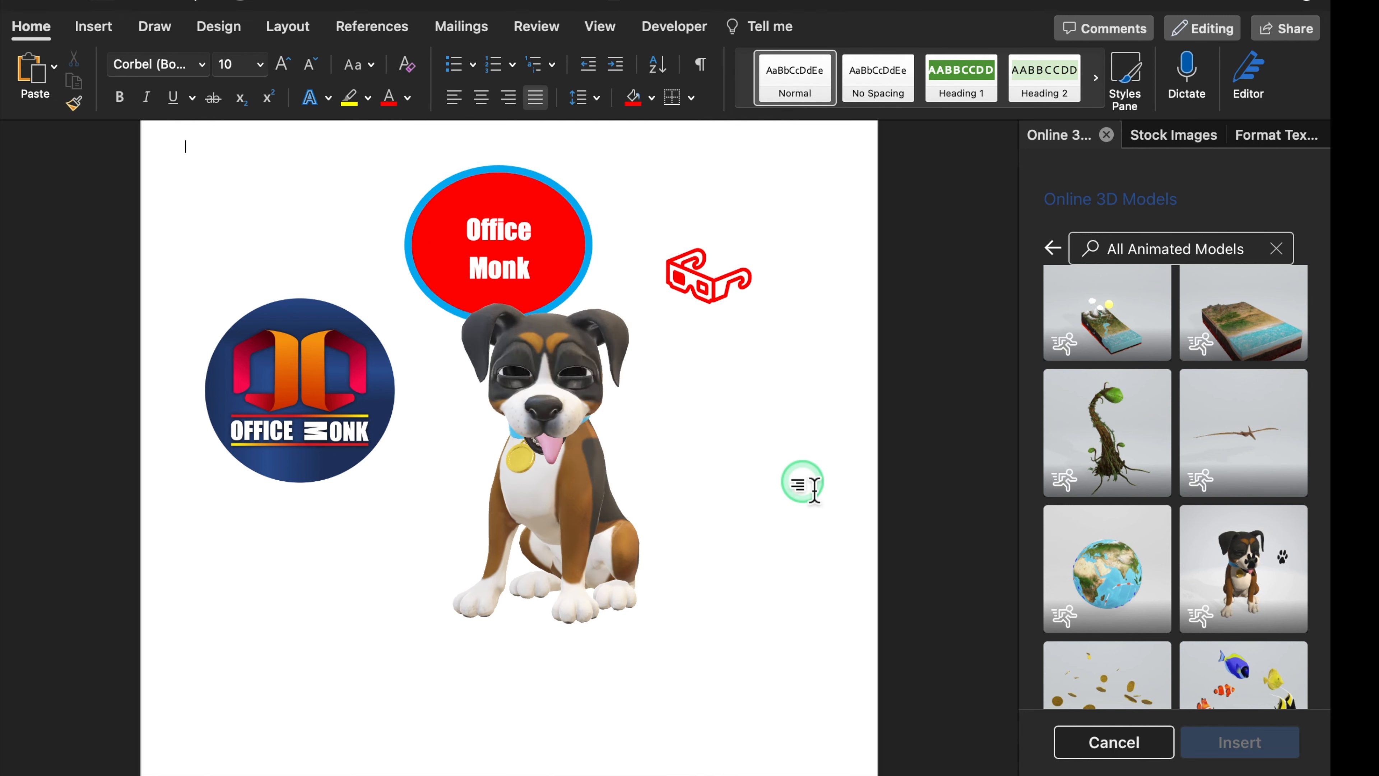
Shrink the dog model and place it beside the red oval on its left, with the logo picture moved directly beneath the dog.
{"action": "left_click", "coordinate": [741, 649]}
{"action": "left_click_drag", "start_coordinate": [755, 662], "coordinate": [648, 529]}
{"action": "left_click_drag", "start_coordinate": [594, 450], "coordinate": [353, 334]}
{"action": "left_click_drag", "start_coordinate": [337, 454], "coordinate": [331, 570]}
{"action": "left_click", "coordinate": [570, 450]}
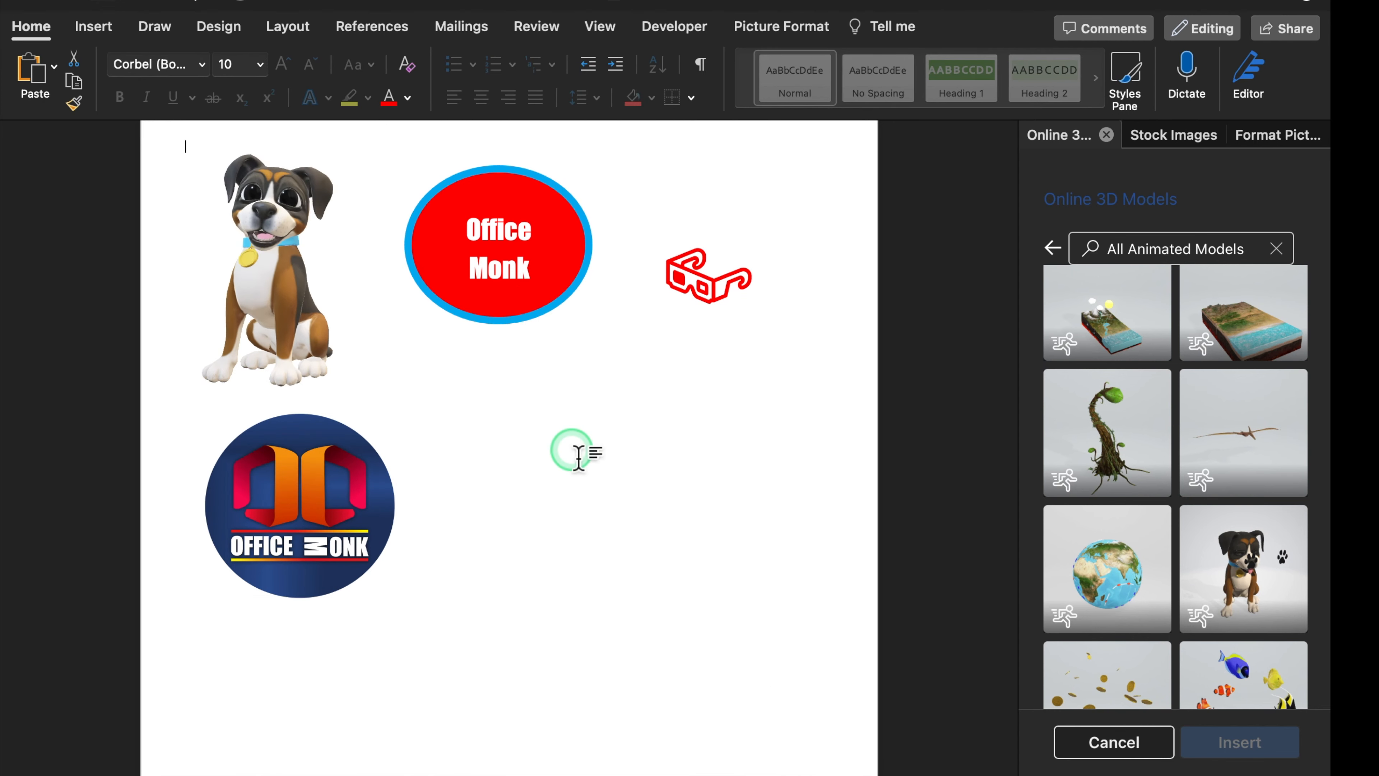
Insert the movie file How To Add Regional or National Language in MacBook.mp4 from the Desktop and enlarge it across the page width.
{"action": "left_click", "coordinate": [94, 26]}
{"action": "left_click", "coordinate": [568, 68]}
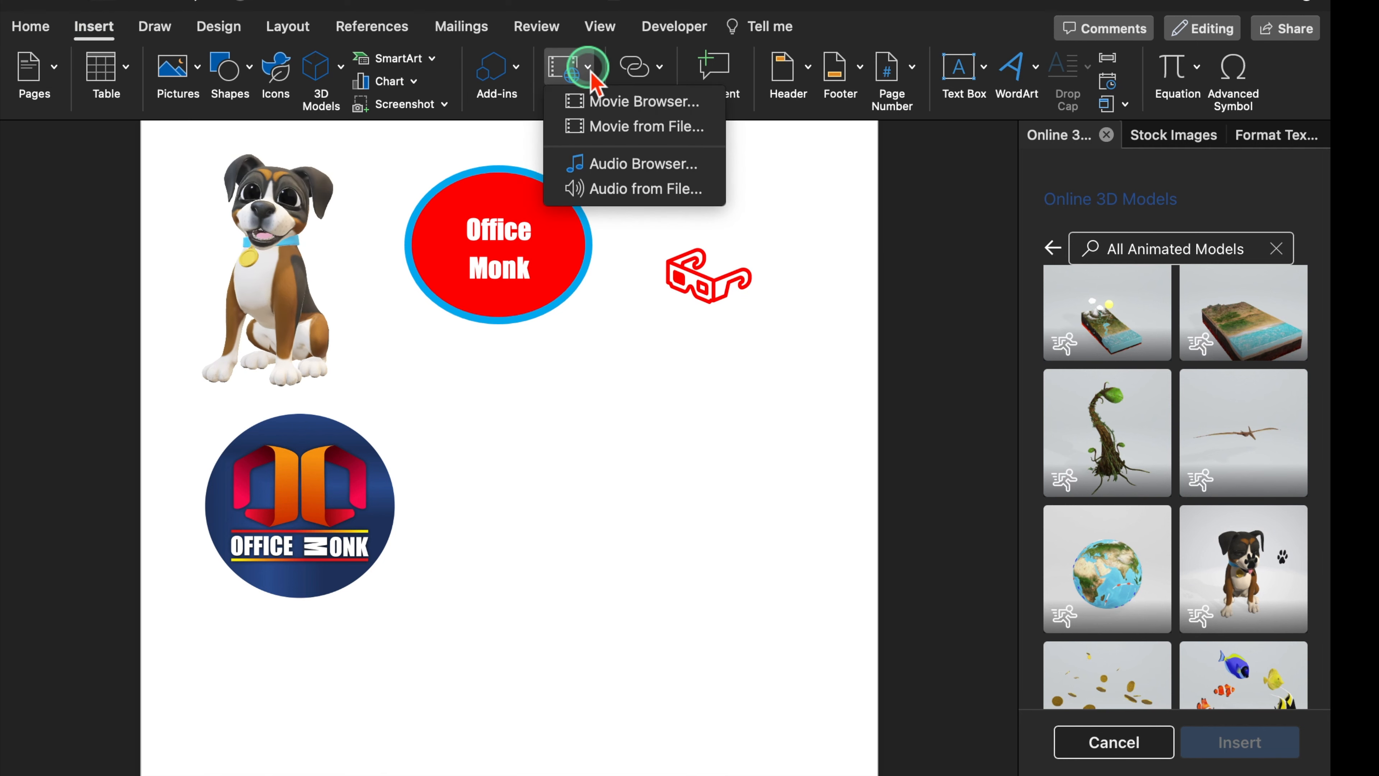
{"action": "left_click", "coordinate": [646, 126]}
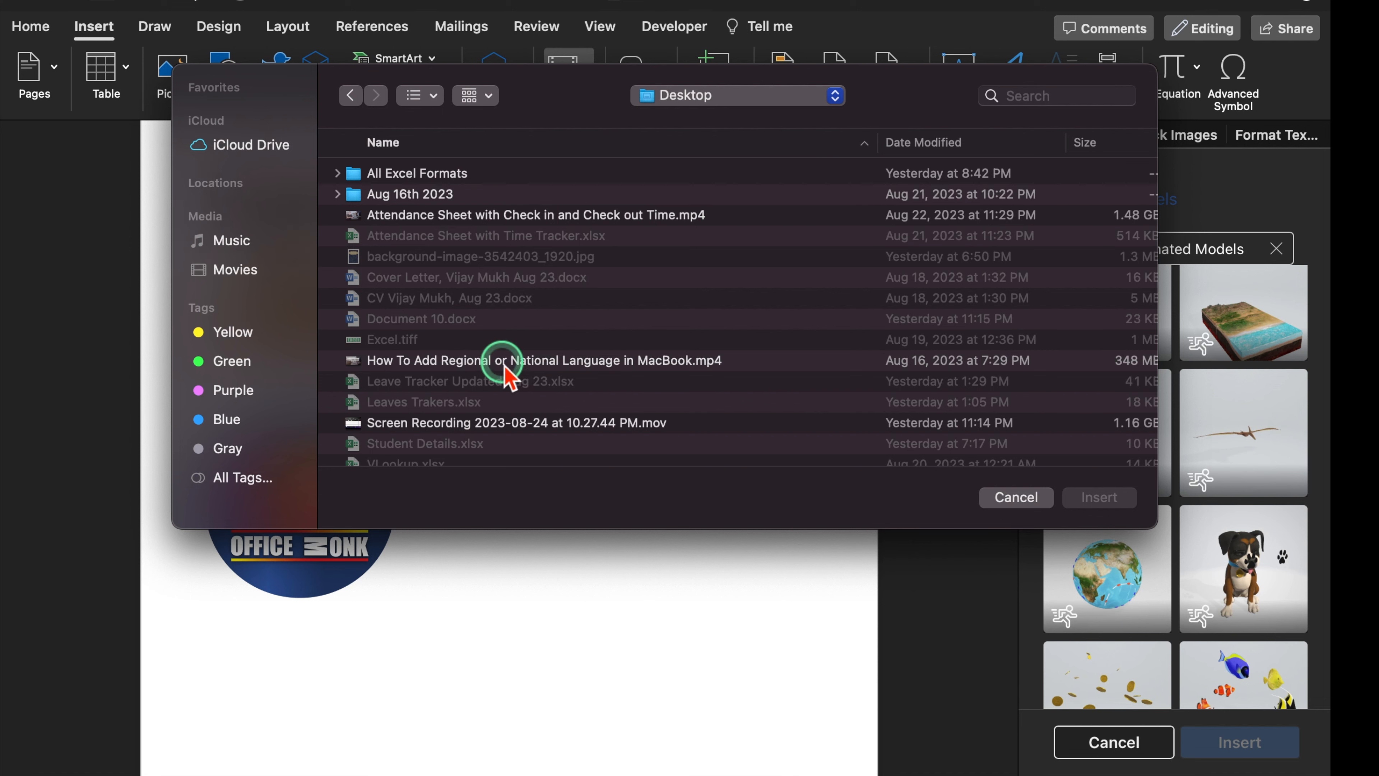
{"action": "left_click", "coordinate": [503, 362]}
{"action": "left_click", "coordinate": [1098, 497]}
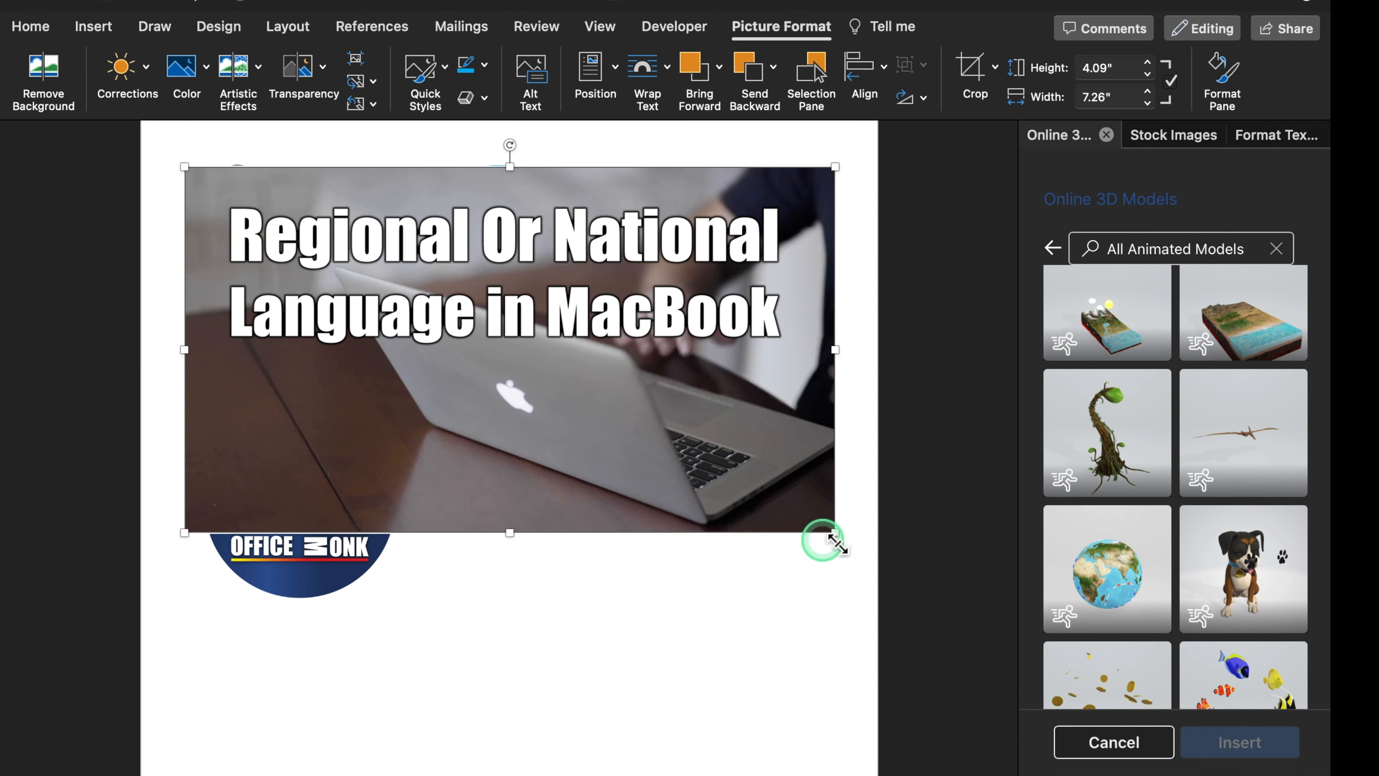
{"action": "left_click_drag", "start_coordinate": [784, 494], "coordinate": [750, 451]}
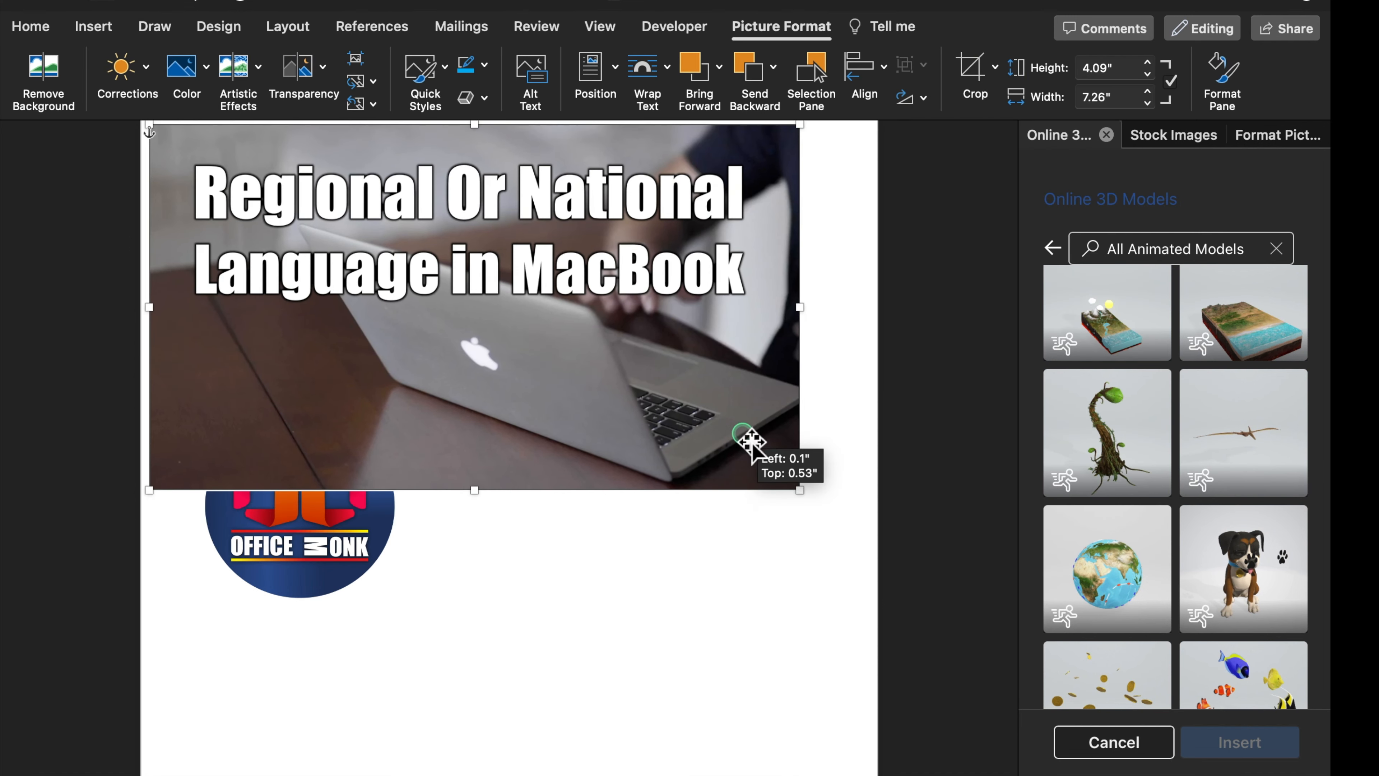
{"action": "left_click_drag", "start_coordinate": [799, 490], "coordinate": [876, 534]}
Change the page orientation to landscape.
{"action": "left_click", "coordinate": [287, 27]}
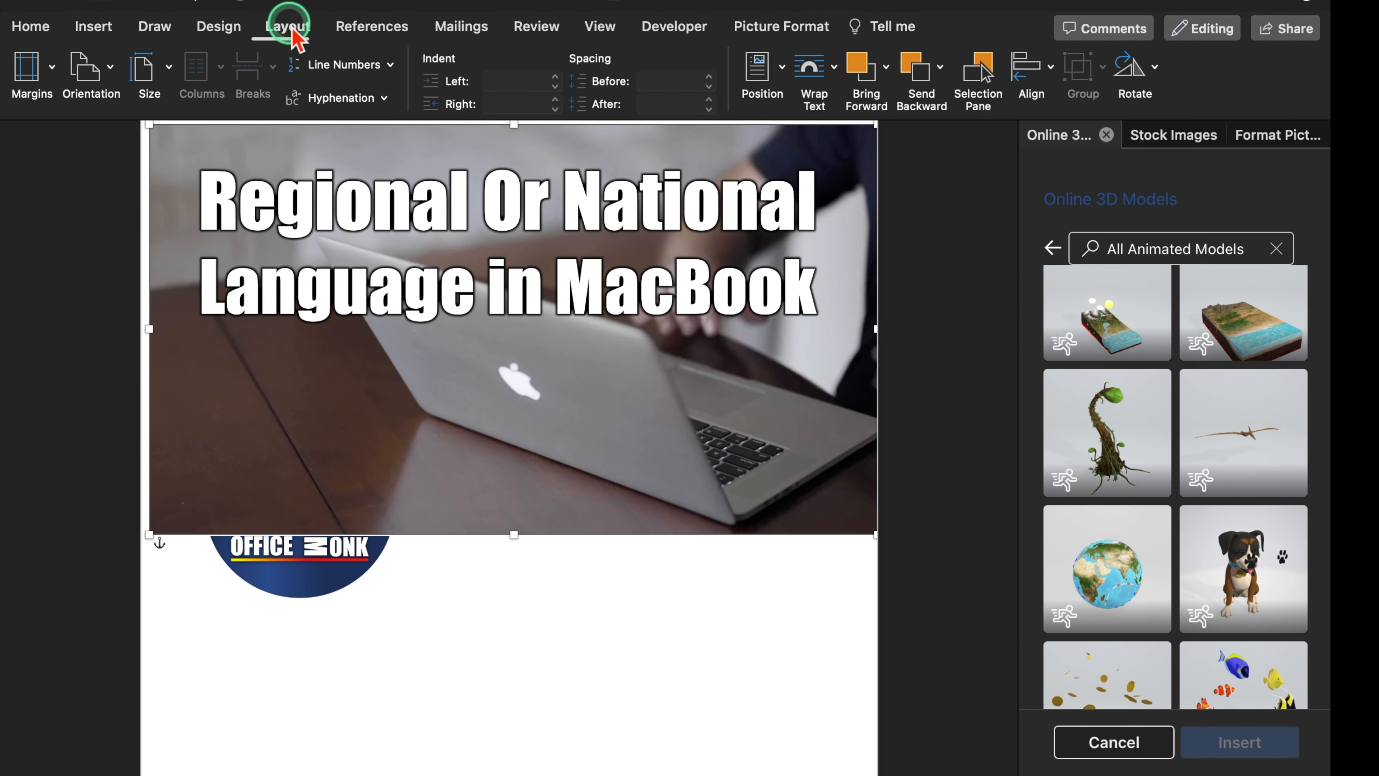
{"action": "left_click", "coordinate": [106, 80]}
{"action": "left_click", "coordinate": [136, 150]}
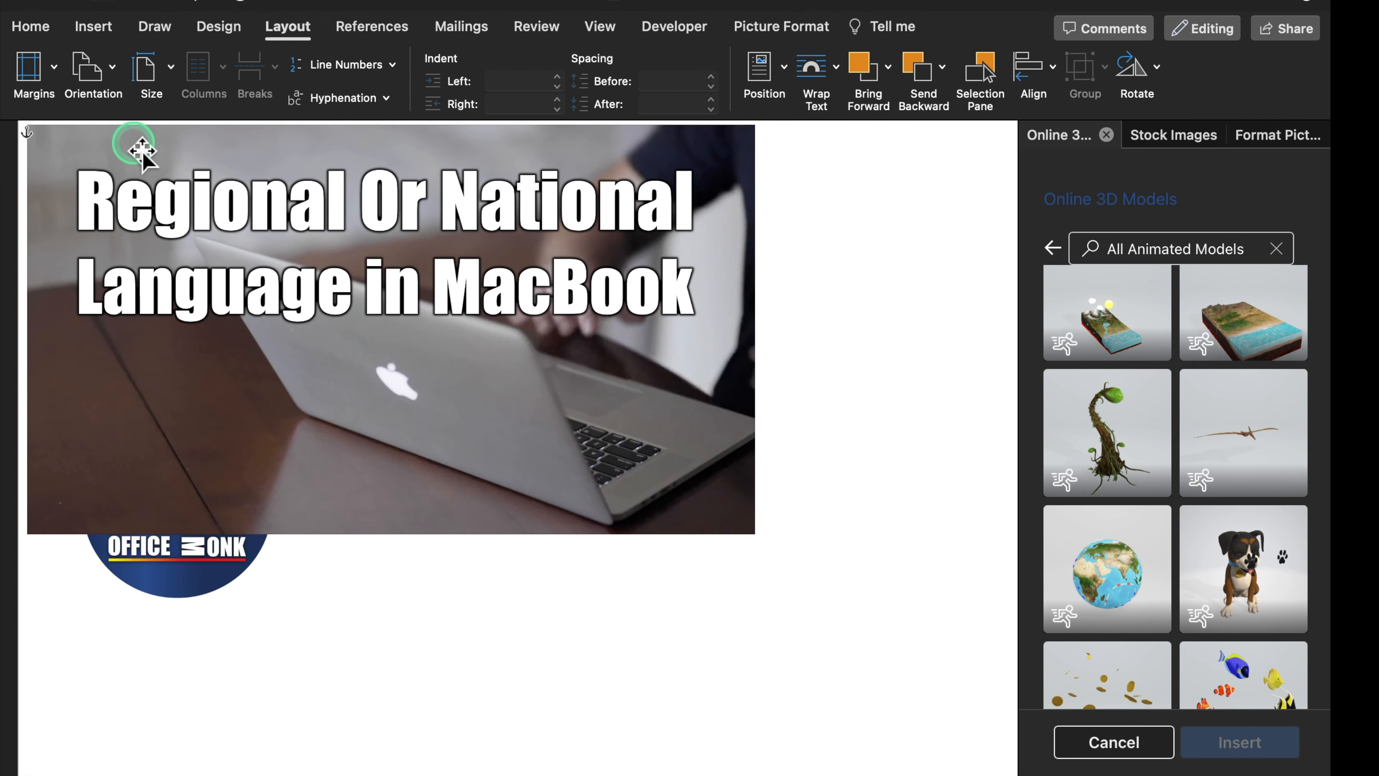
Close the Online 3D Models, Stock Images and picture formatting panes.
{"action": "left_click", "coordinate": [1276, 249]}
{"action": "left_click", "coordinate": [1106, 135]}
{"action": "left_click", "coordinate": [1161, 130]}
{"action": "left_click", "coordinate": [1315, 136]}
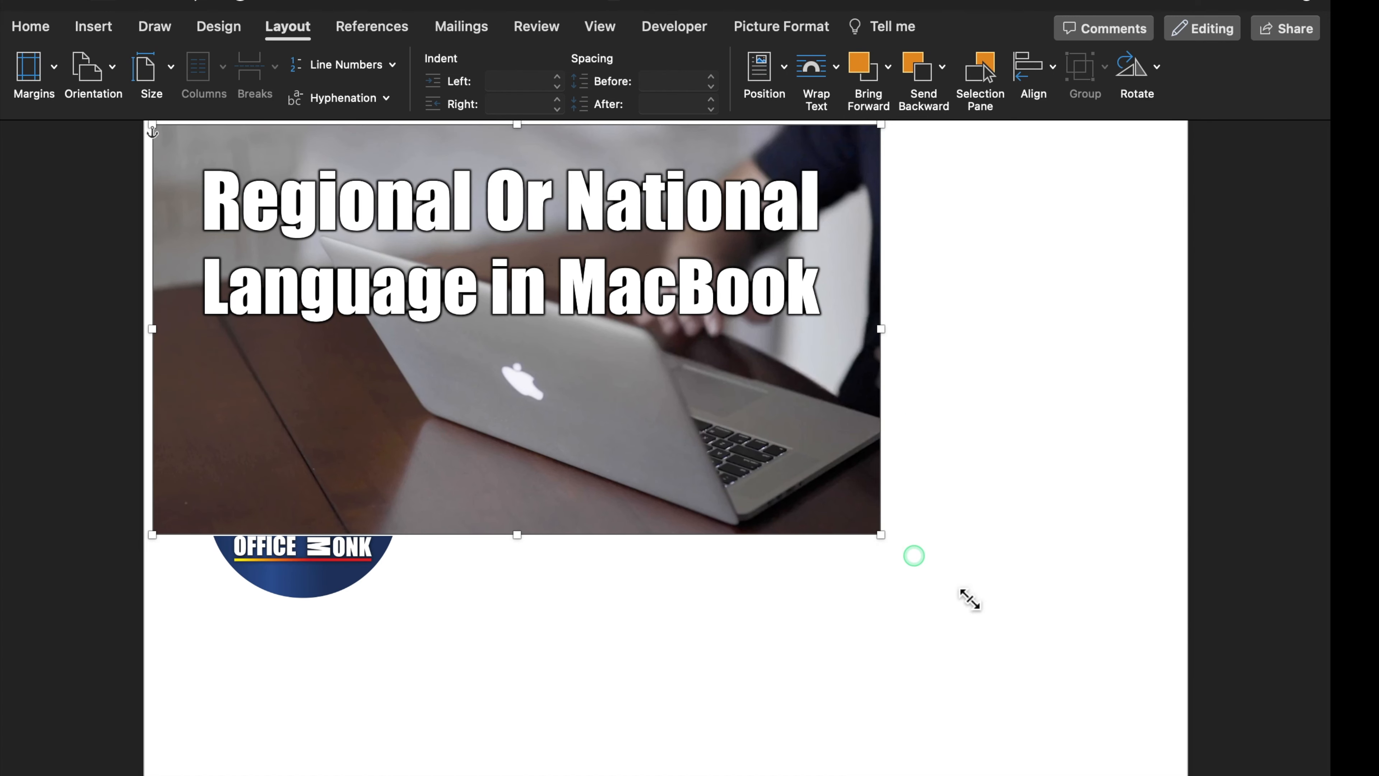
Enlarge the video to nearly the full width of the landscape page, and play it briefly before pausing it.
{"action": "left_click_drag", "start_coordinate": [970, 599], "coordinate": [1134, 677]}
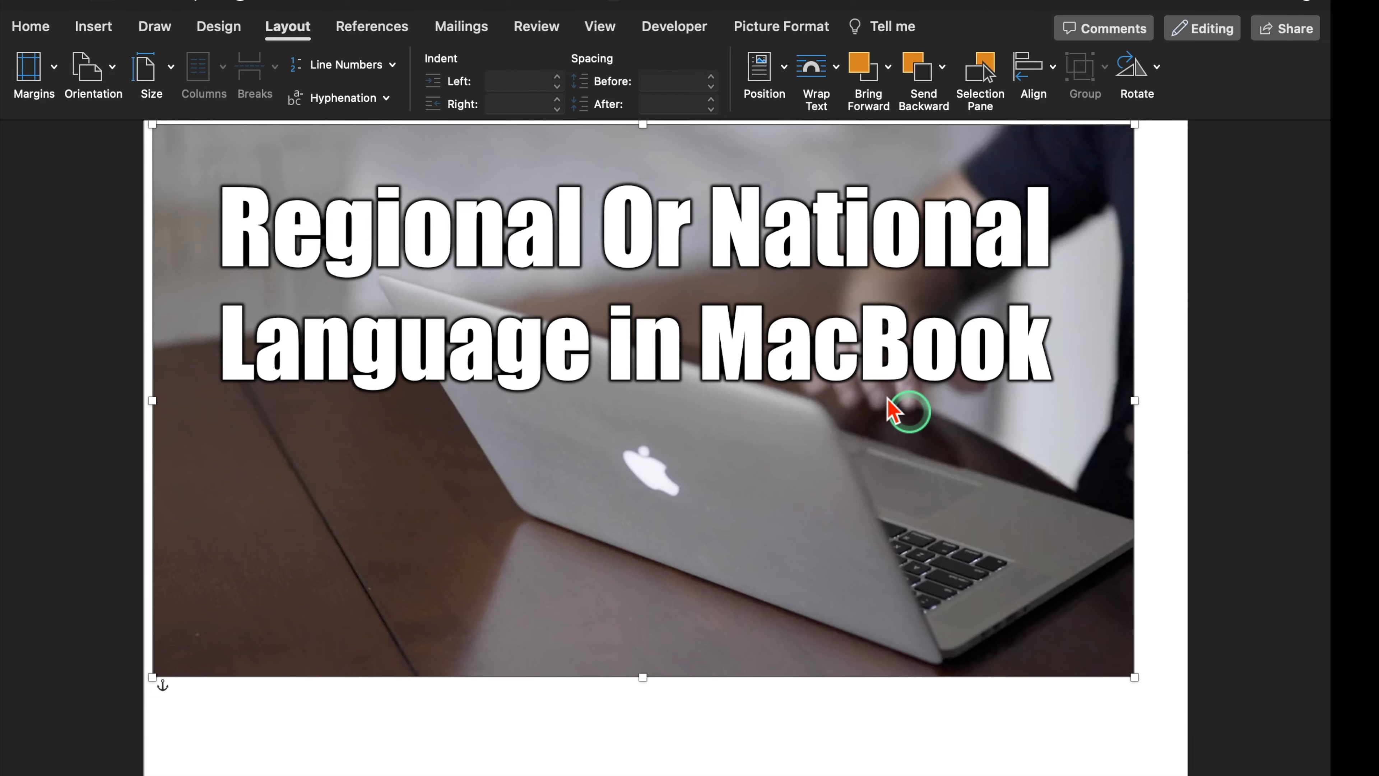
{"action": "left_click", "coordinate": [718, 353]}
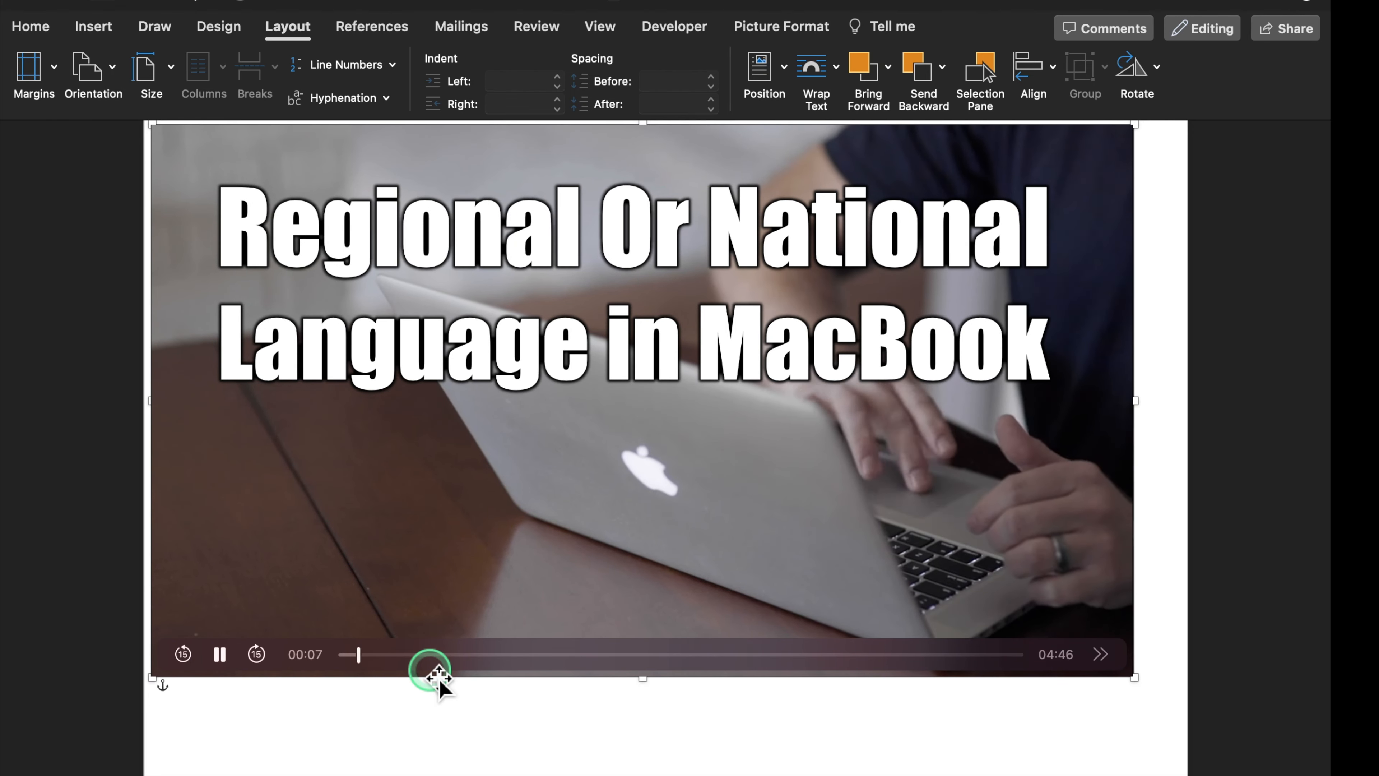
{"action": "left_click", "coordinate": [220, 655]}
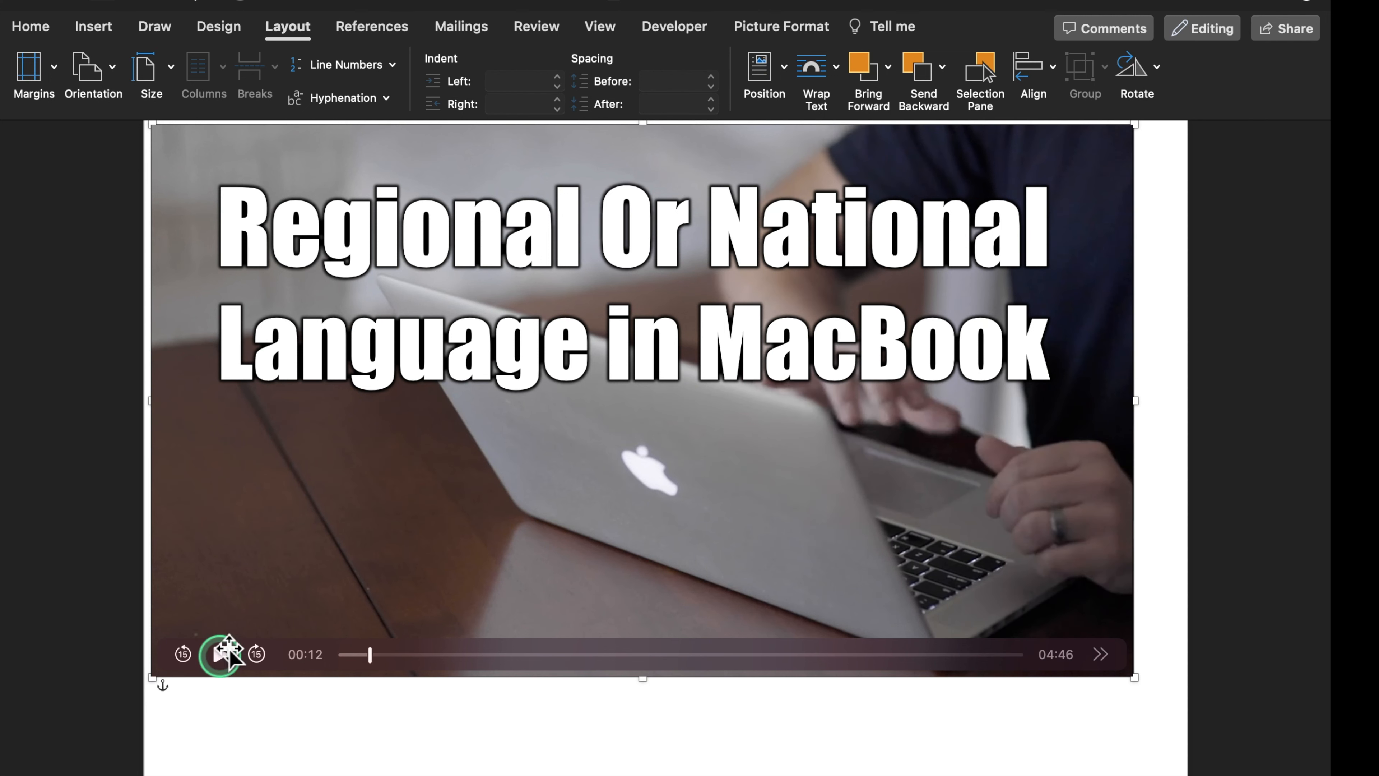